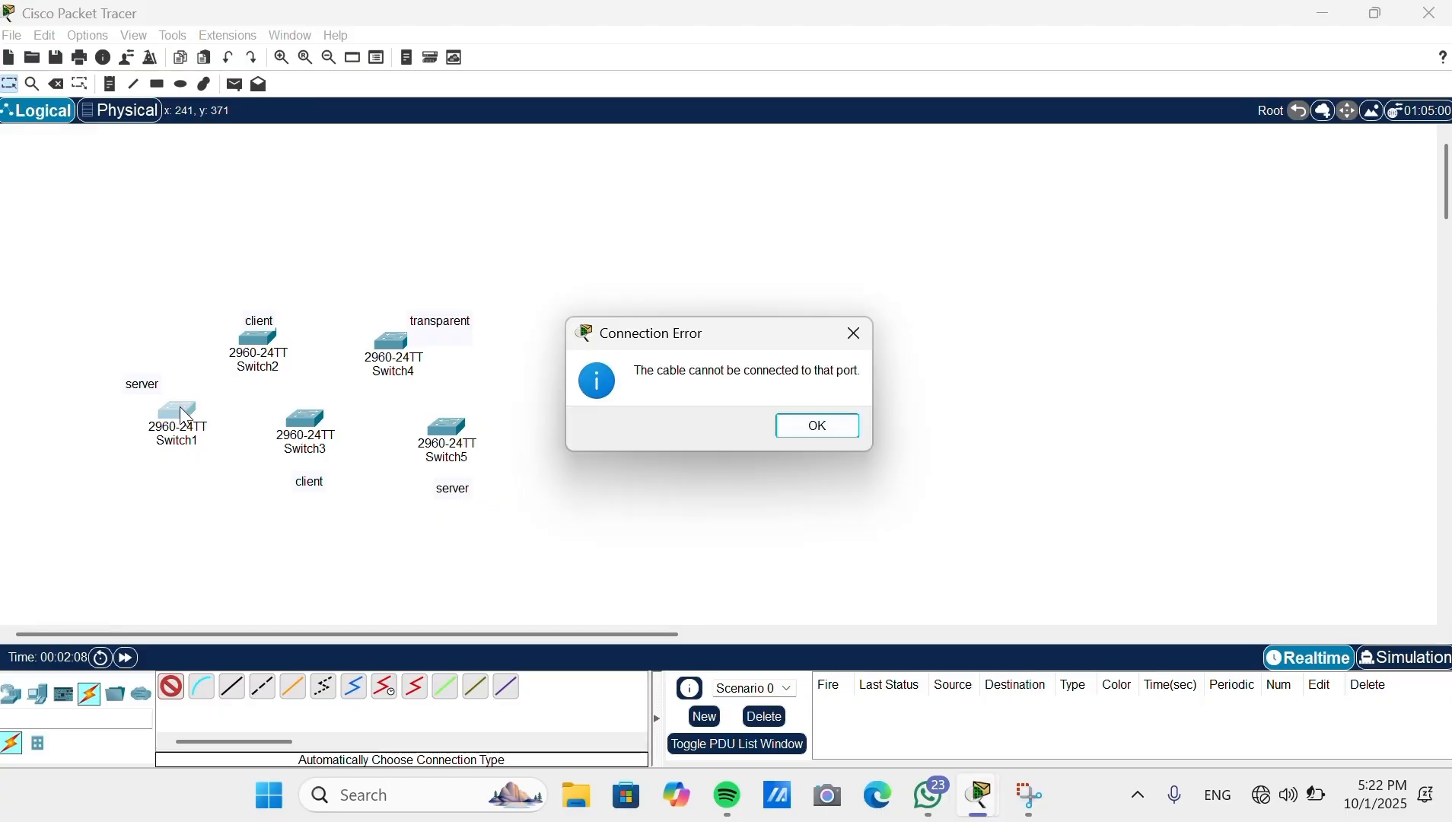
Step: Cable Switch1 through Switch5 in a chain, linking each switch to the next with automatically chosen connections
click(820, 424)
click(259, 336)
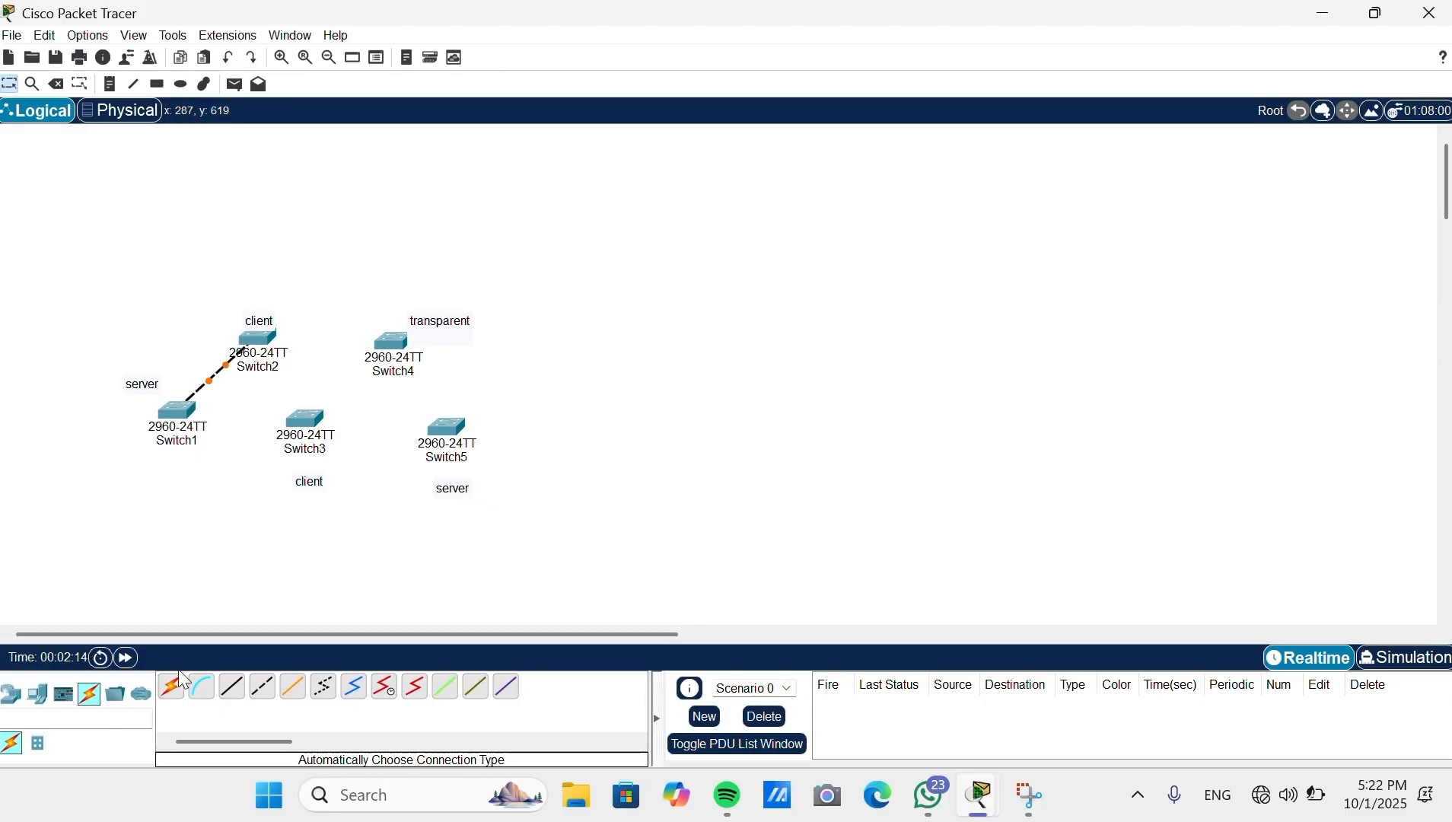
click(258, 339)
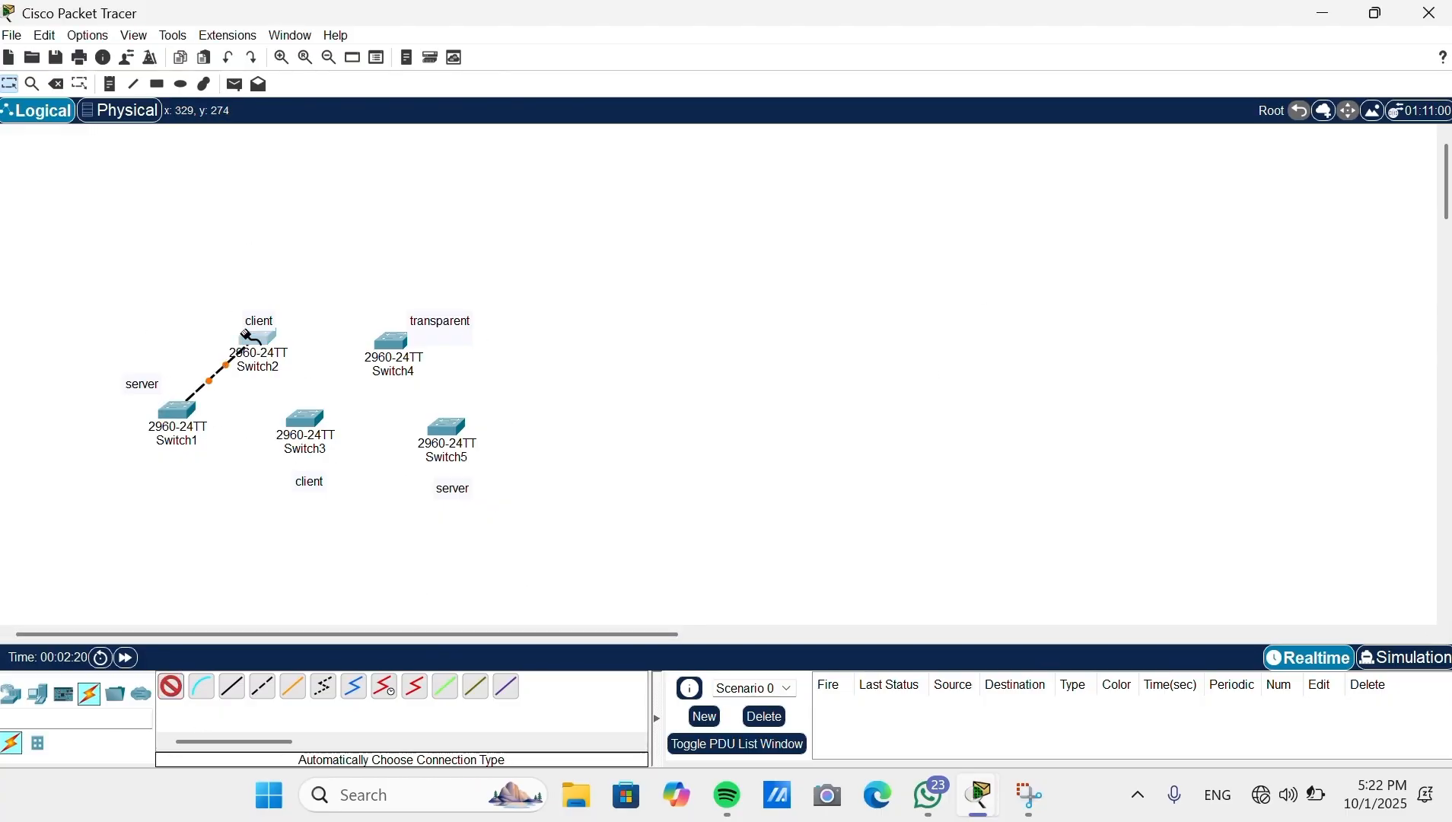
click(305, 418)
click(306, 418)
click(384, 340)
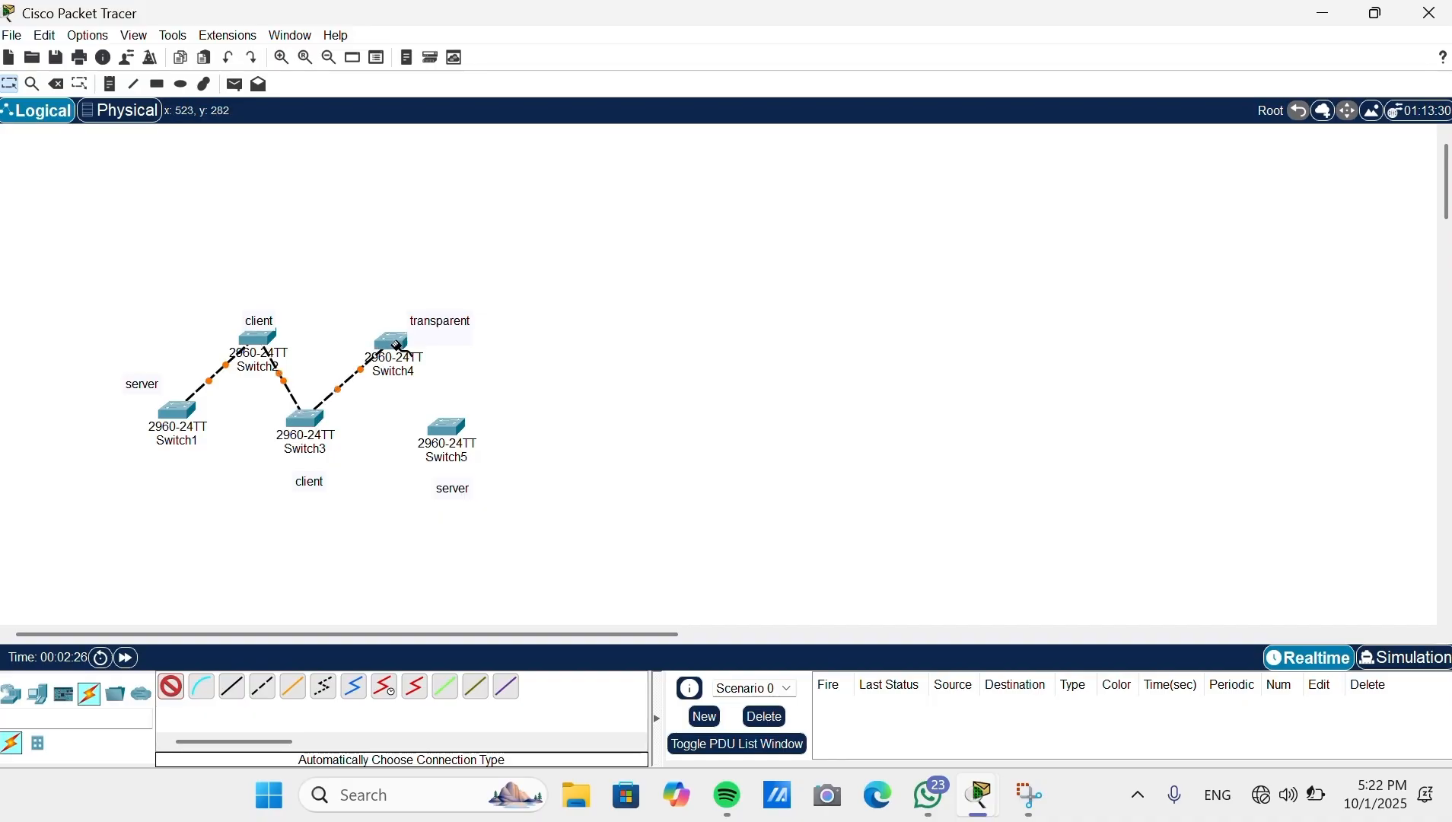
click(384, 341)
click(447, 425)
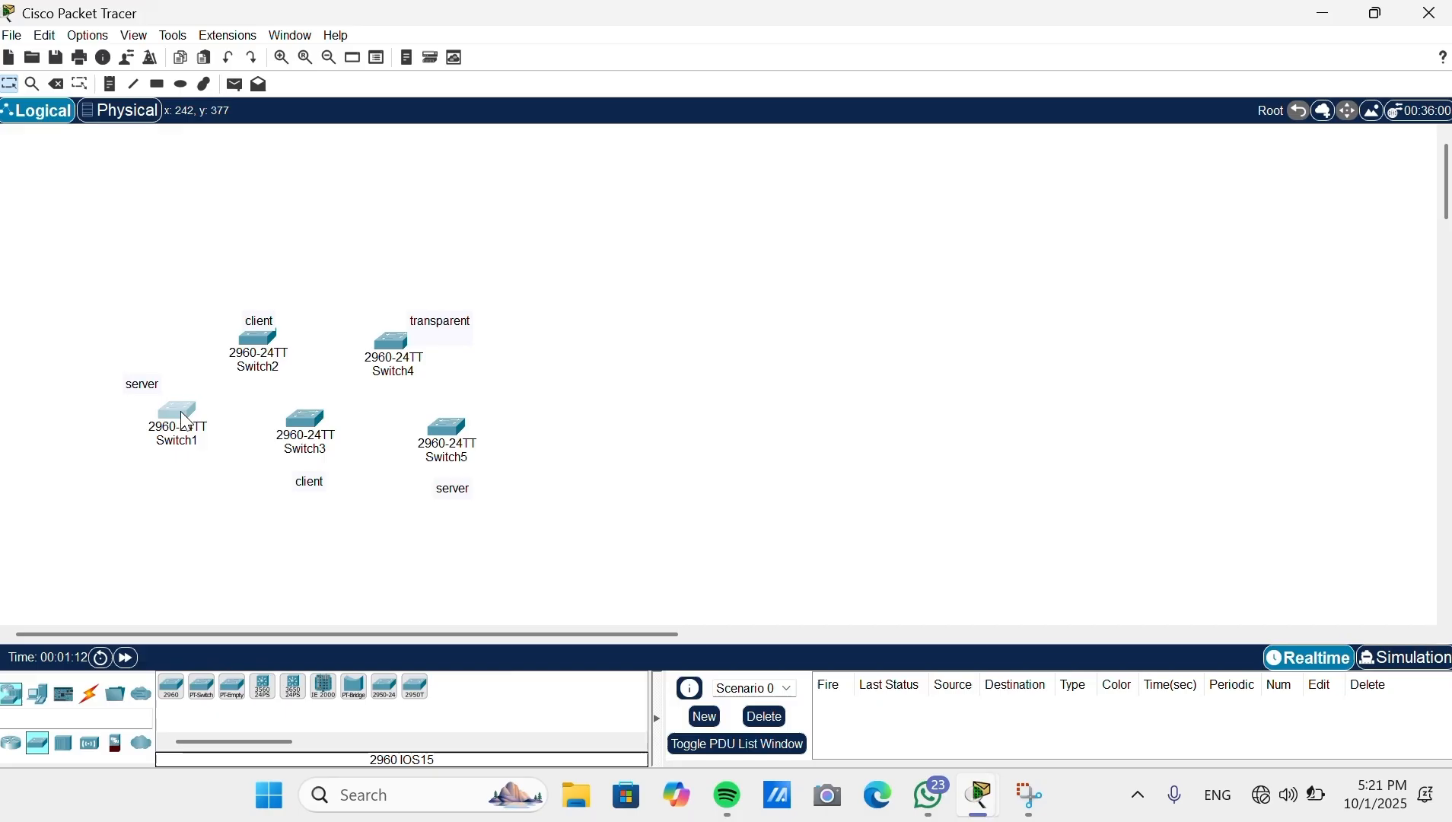
Step: Open Switch1's command line and enter global configuration mode
click(181, 415)
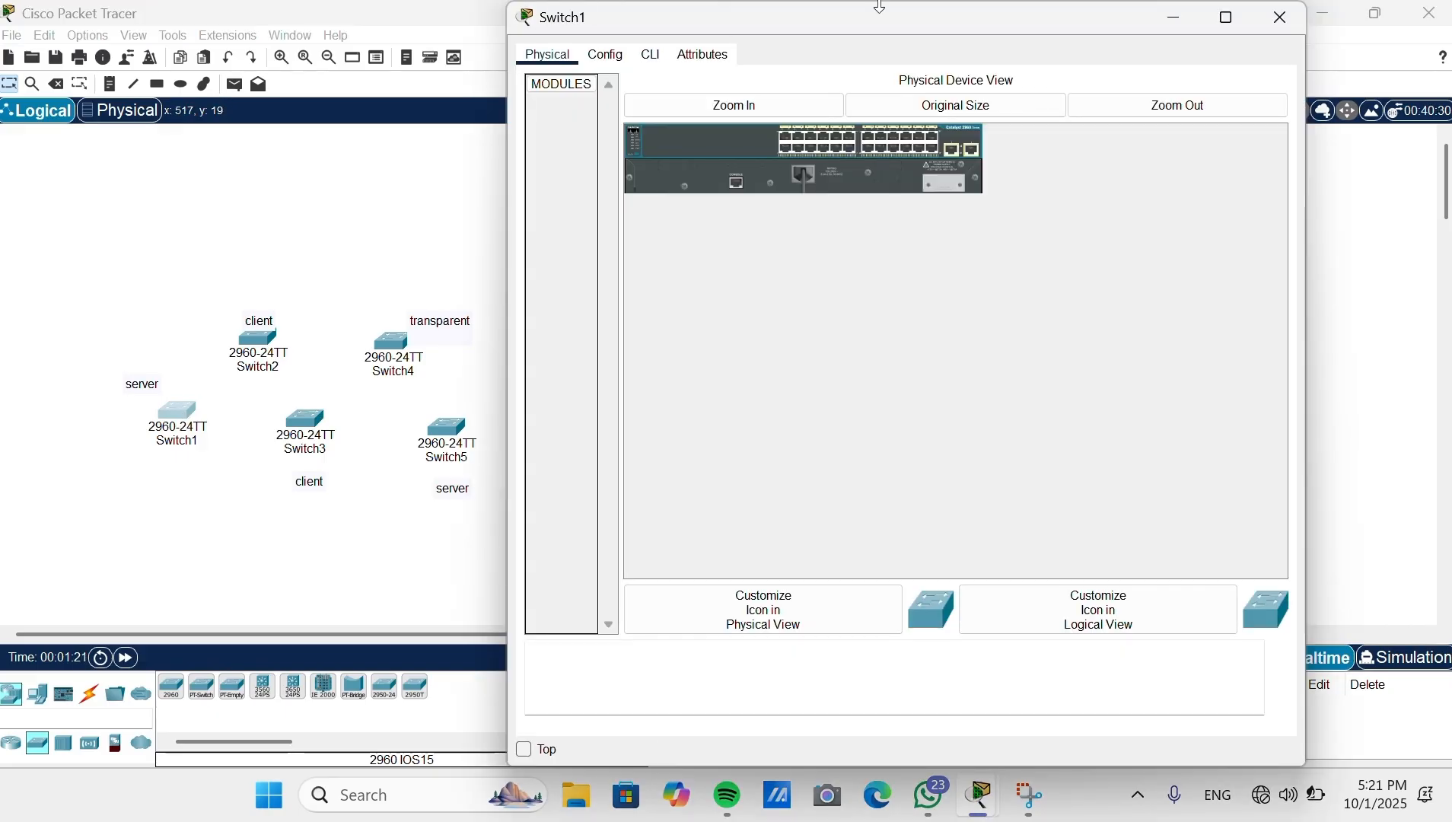
drag(878, 4, 871, 48)
click(673, 104)
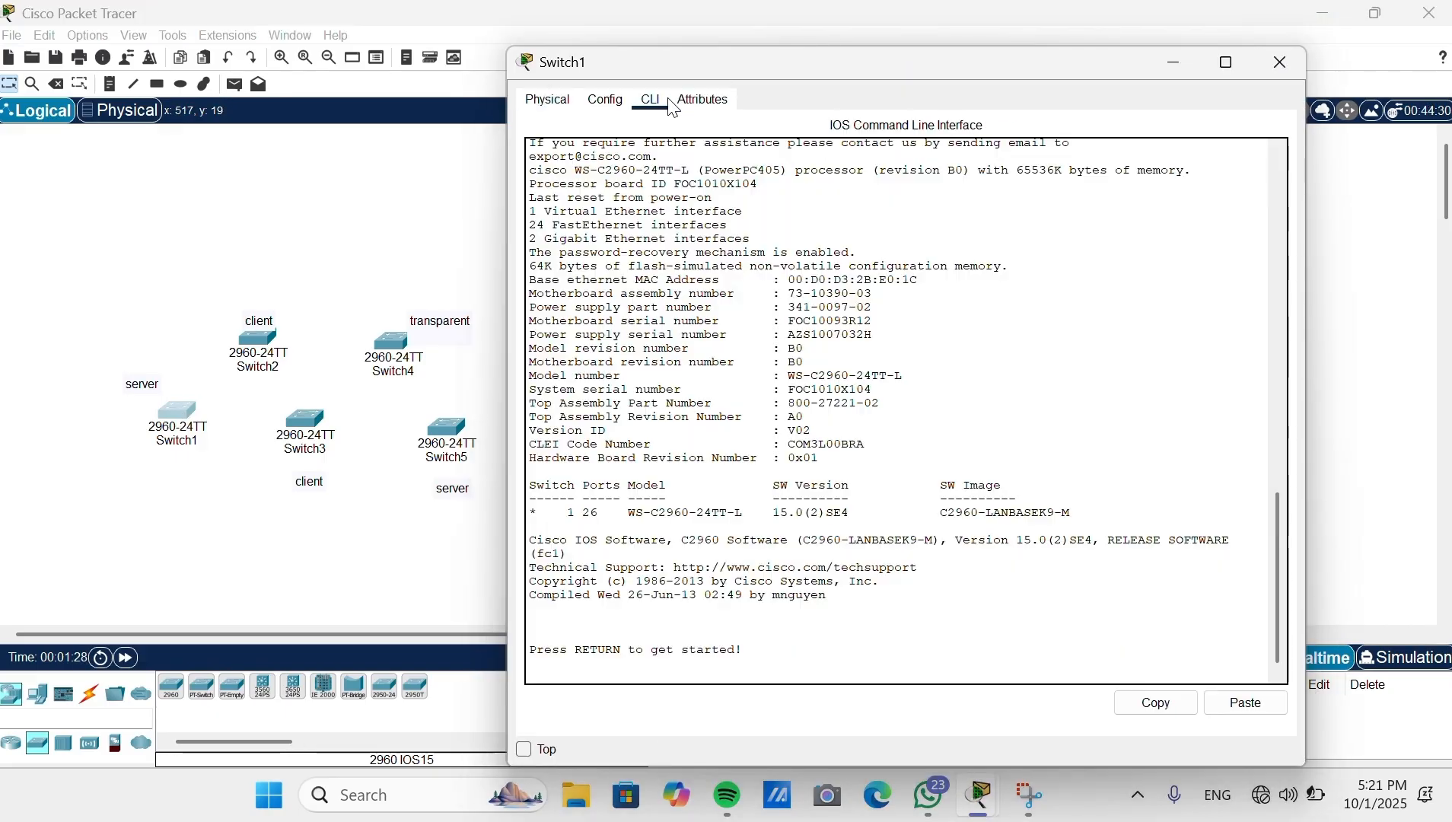
text(en)
key(Return)
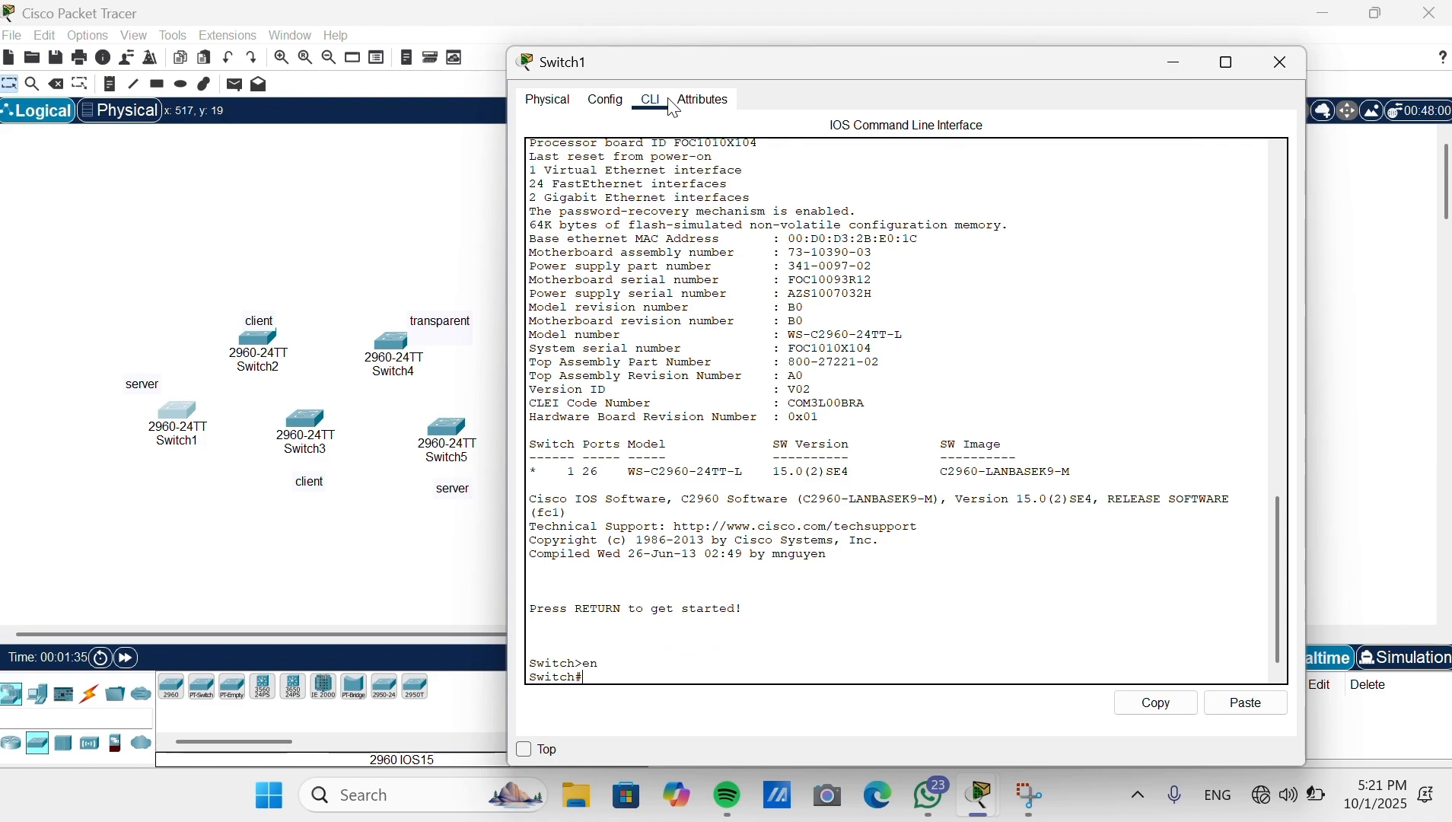
text(conf)
key(Return)
Step: Set interface fa 0/1 on Switch1 to trunk mode
text(int fa)
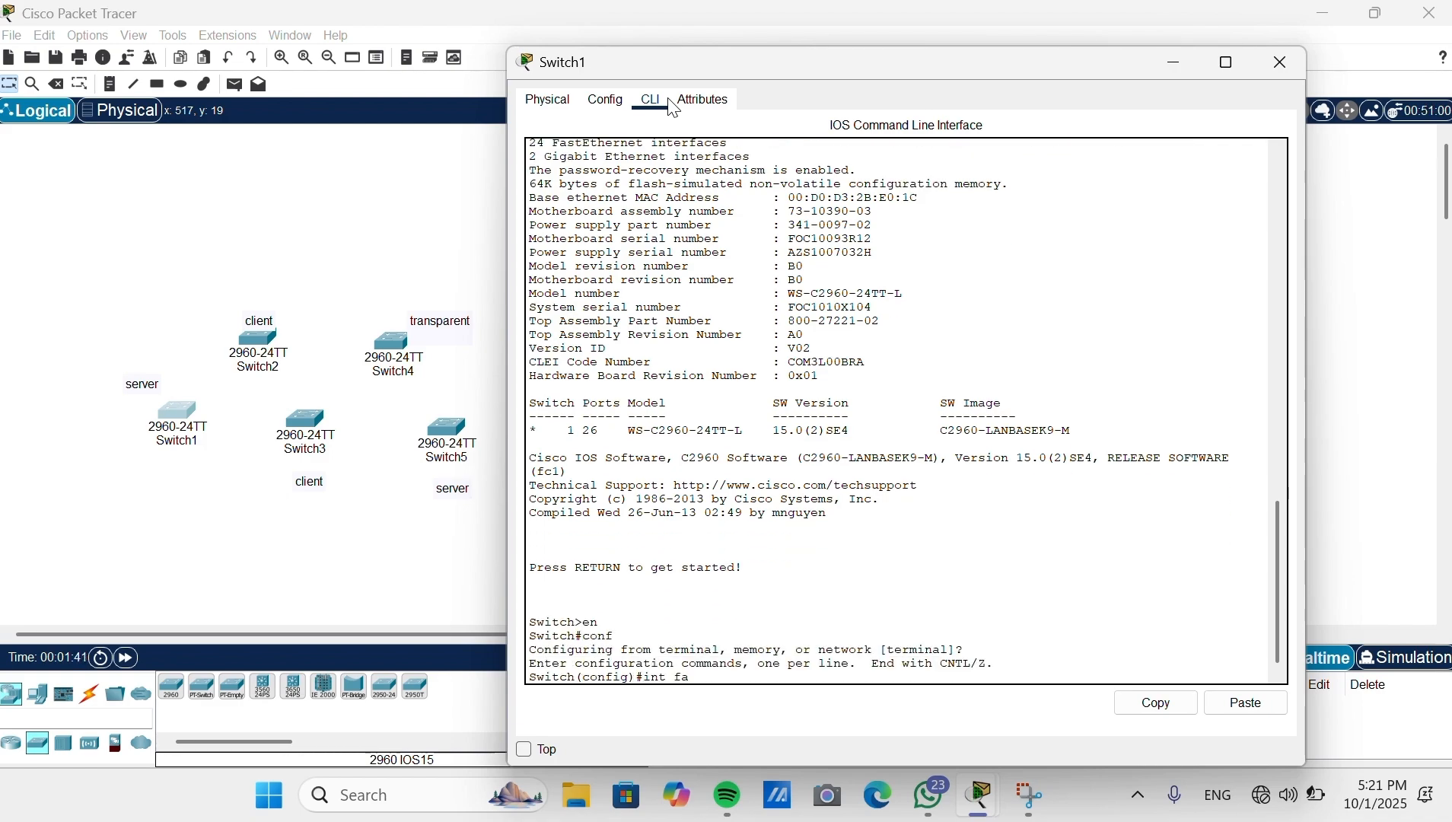
text( 0/1)
key(Return)
text(switchport mode)
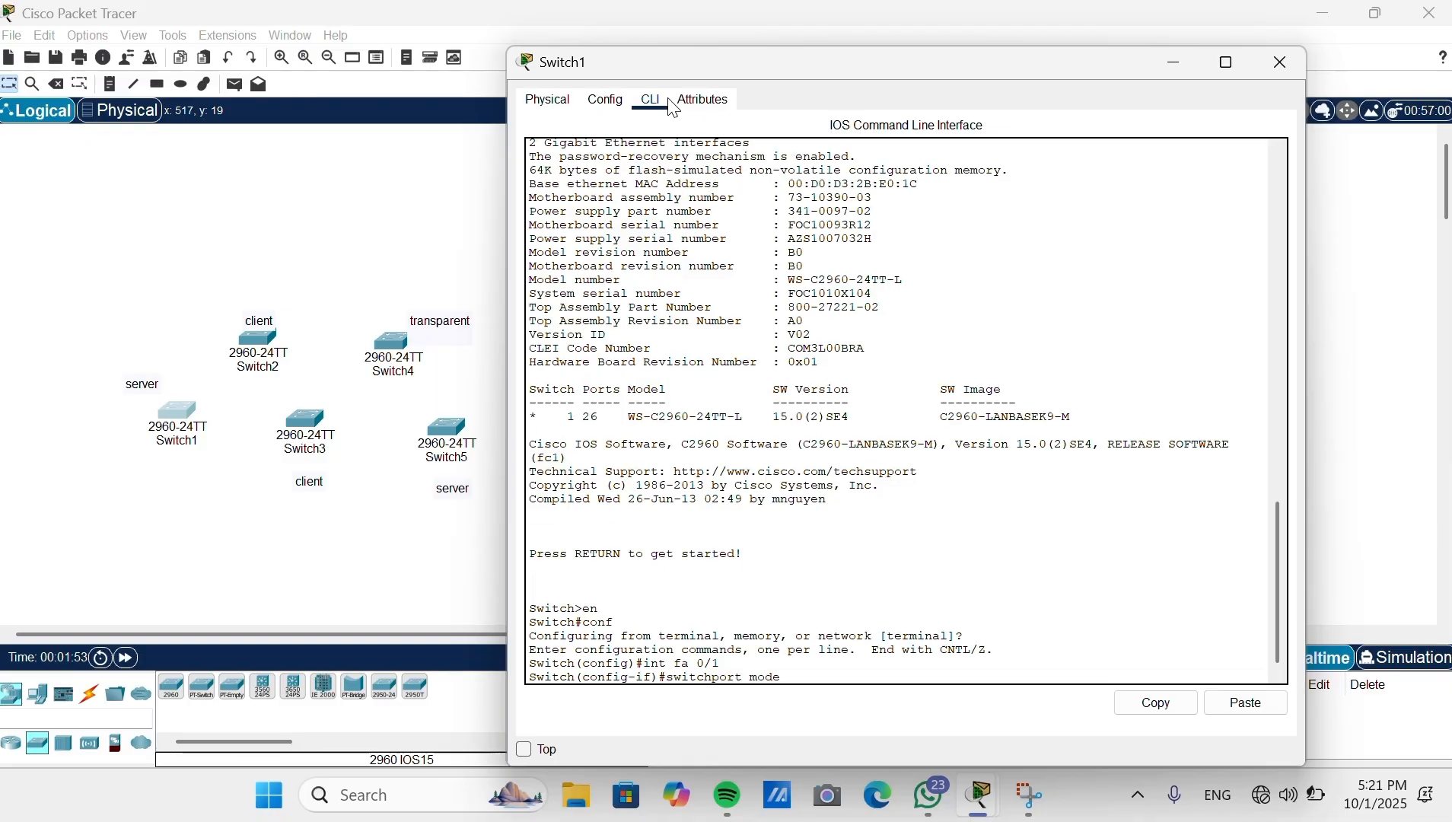
text(trunk)
key(Return)
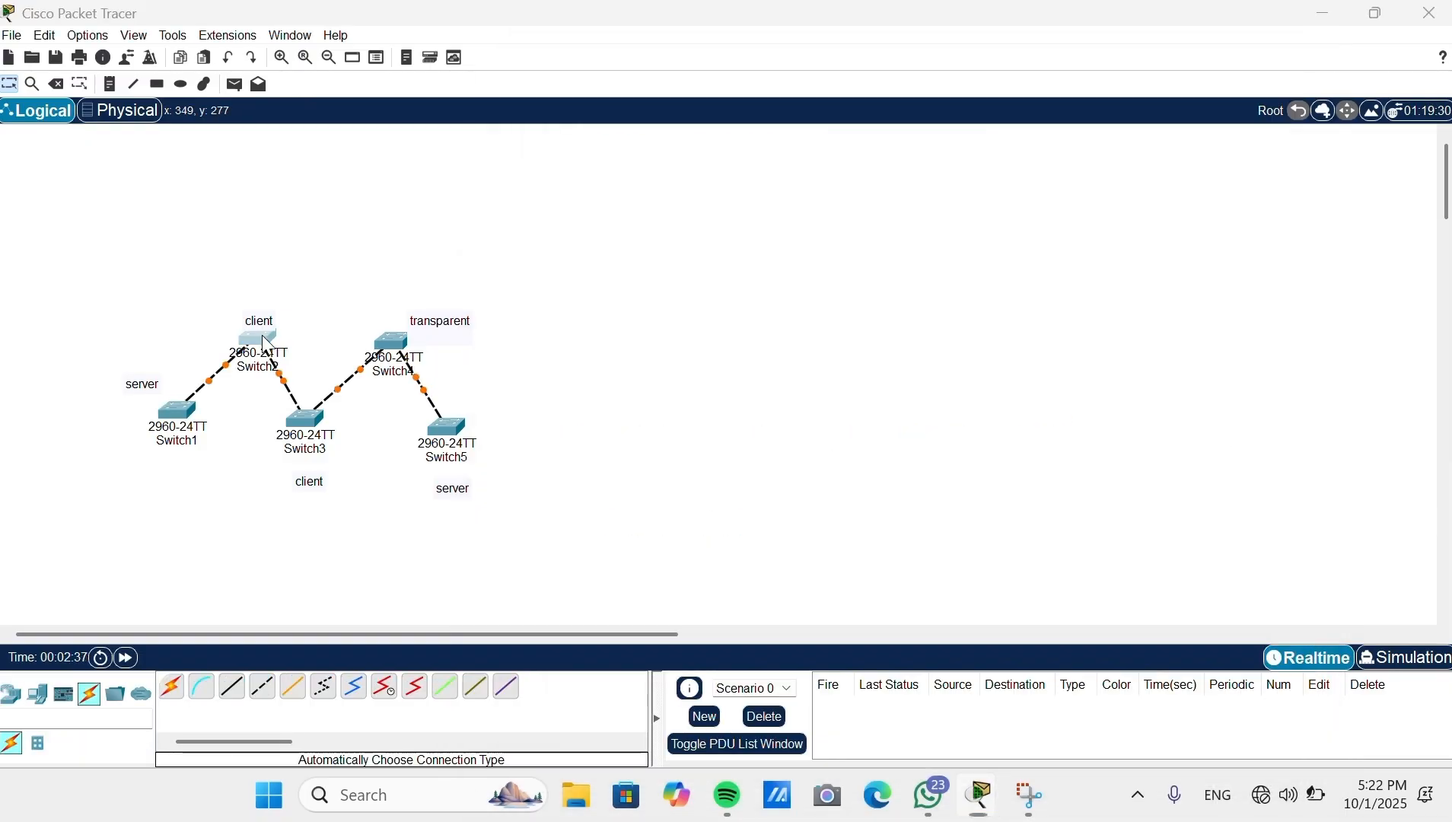
Step: Open Switch2's command line and enter global configuration mode
click(259, 341)
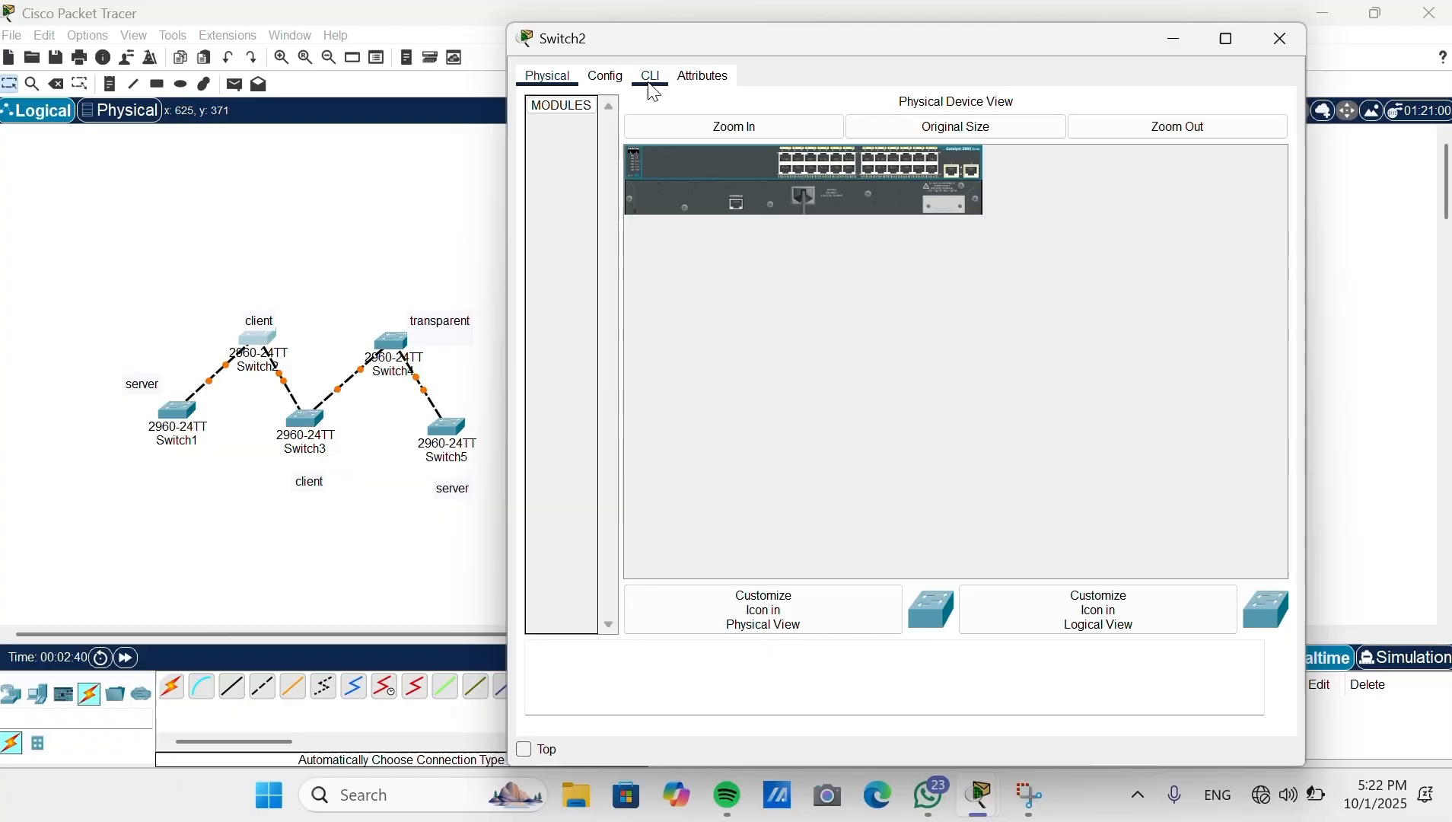
click(654, 90)
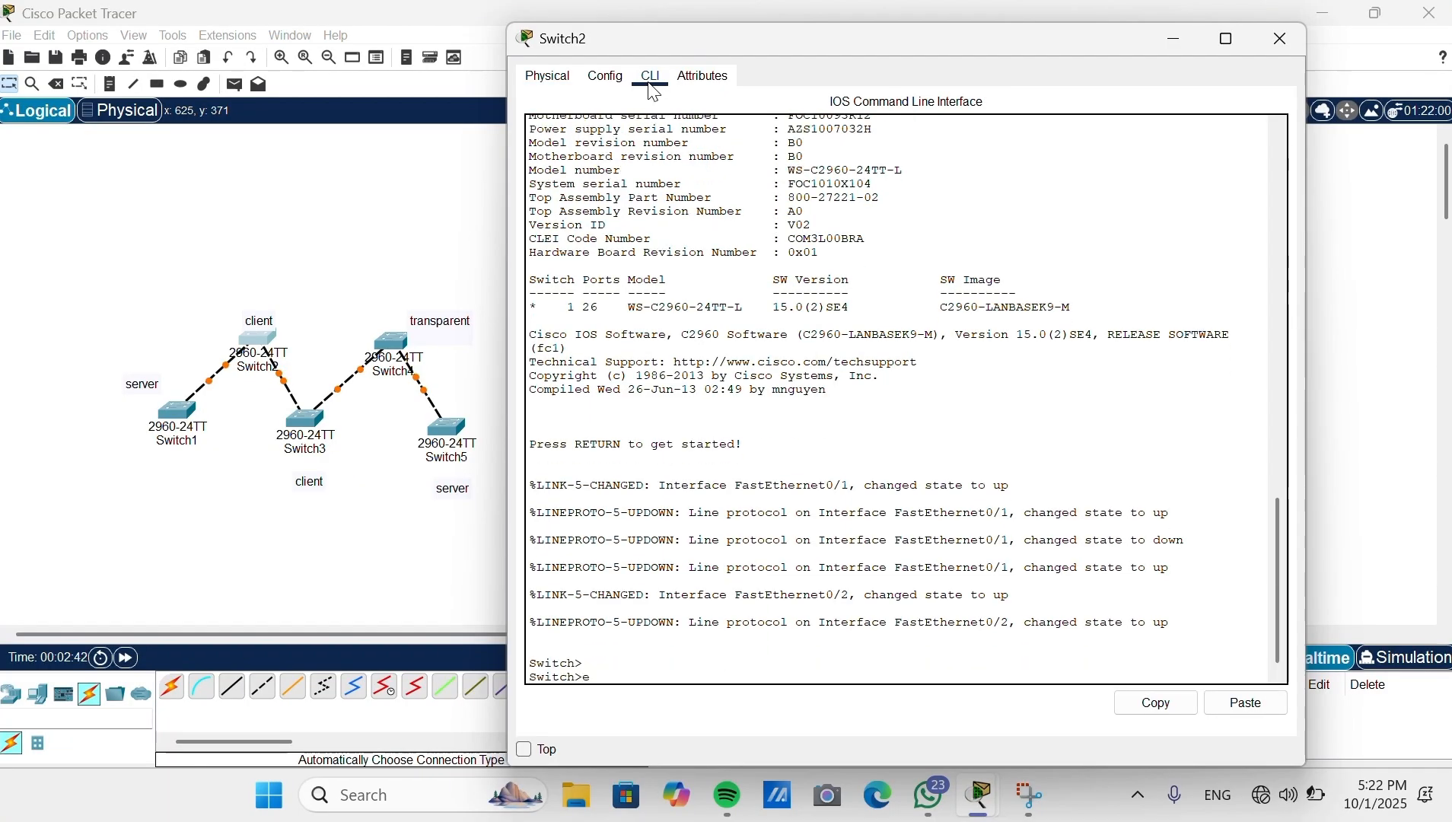
text(en)
key(Return)
text(conf)
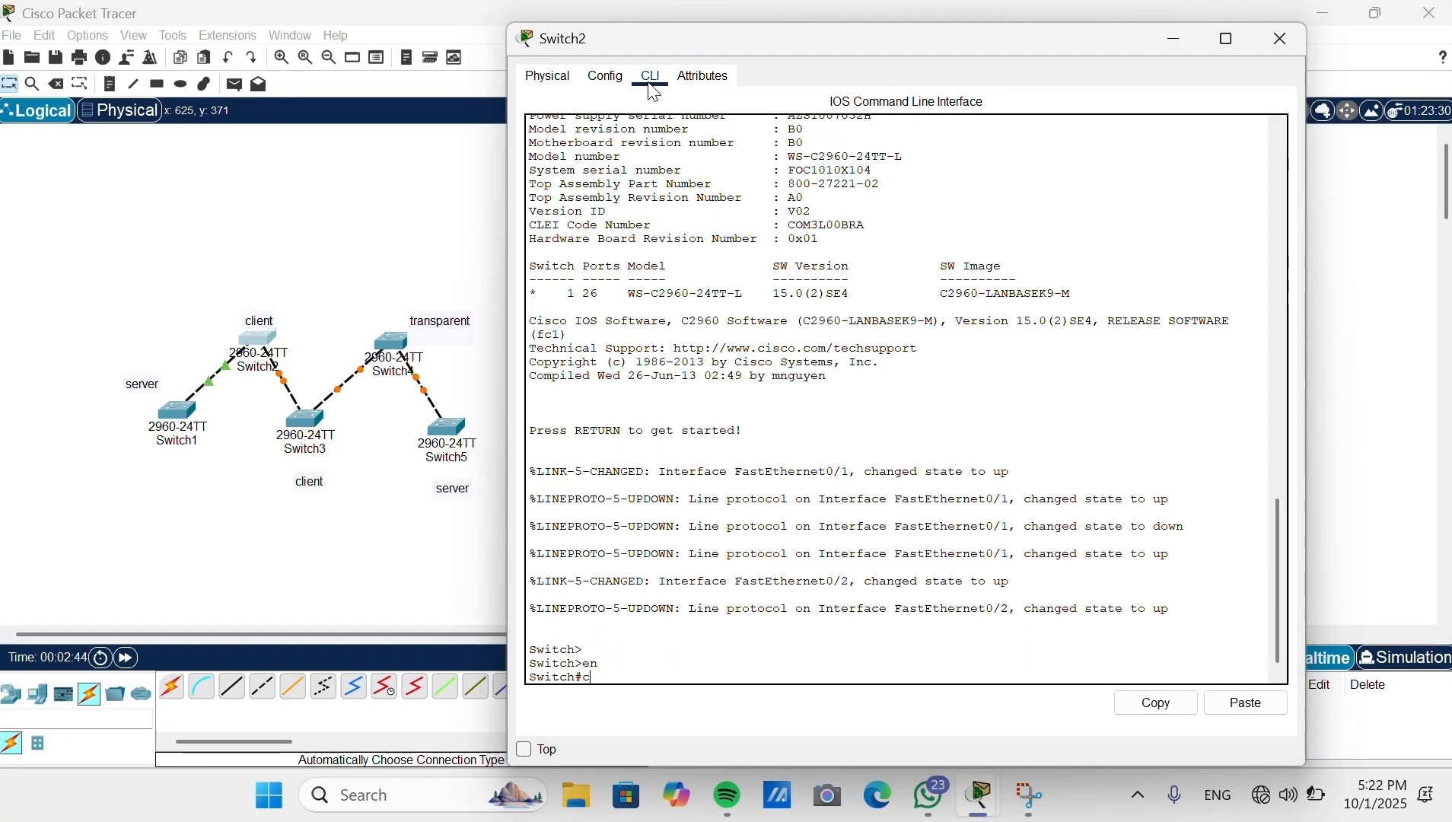
key(Return)
key(Return)
Step: Set interface range fa 0/1-2 on Switch2 to trunk mode and close the switch's window
text(int ra)
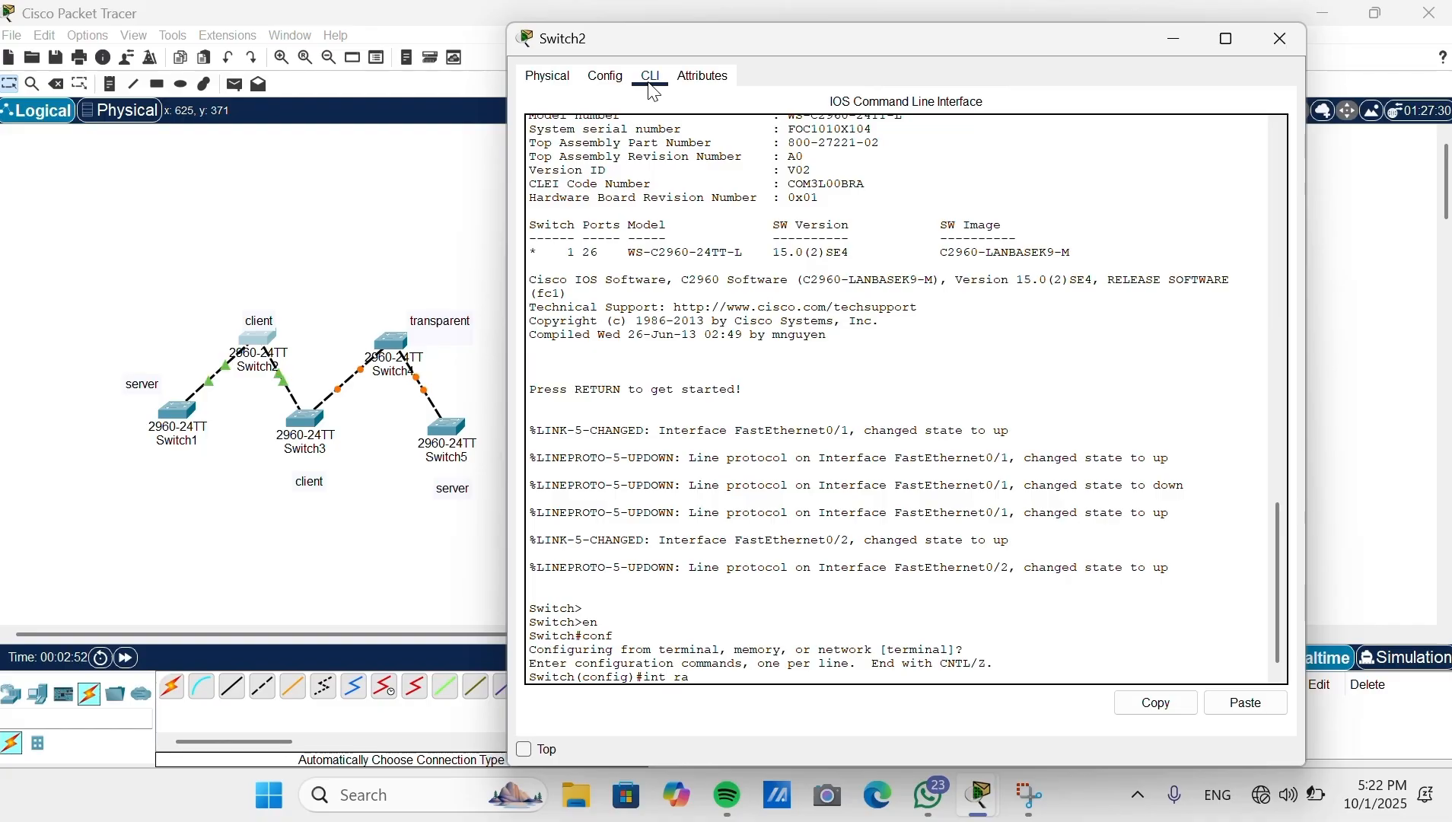
text( fa 0/1-2)
key(Return)
key(Return)
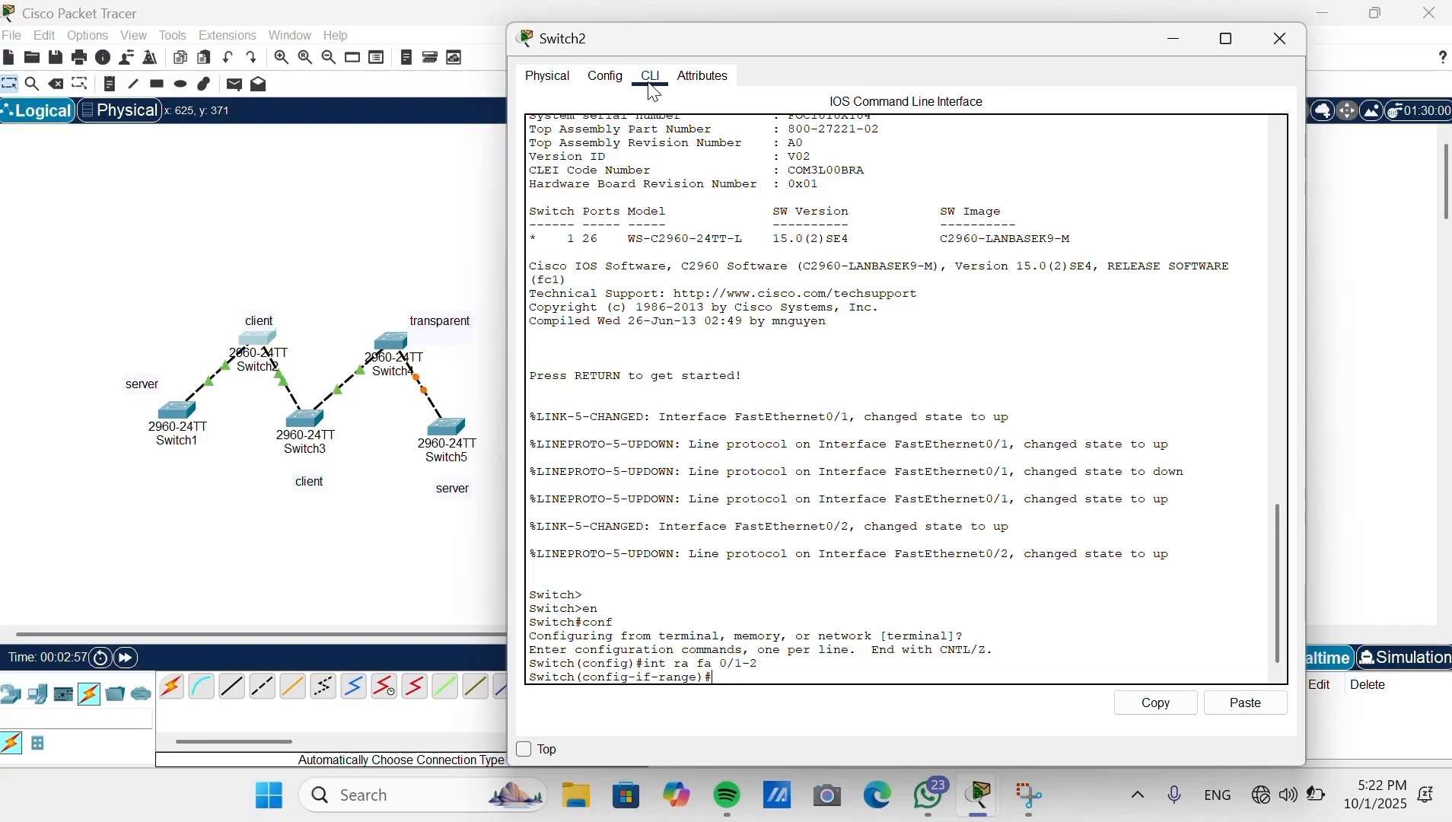
text(switchport mode)
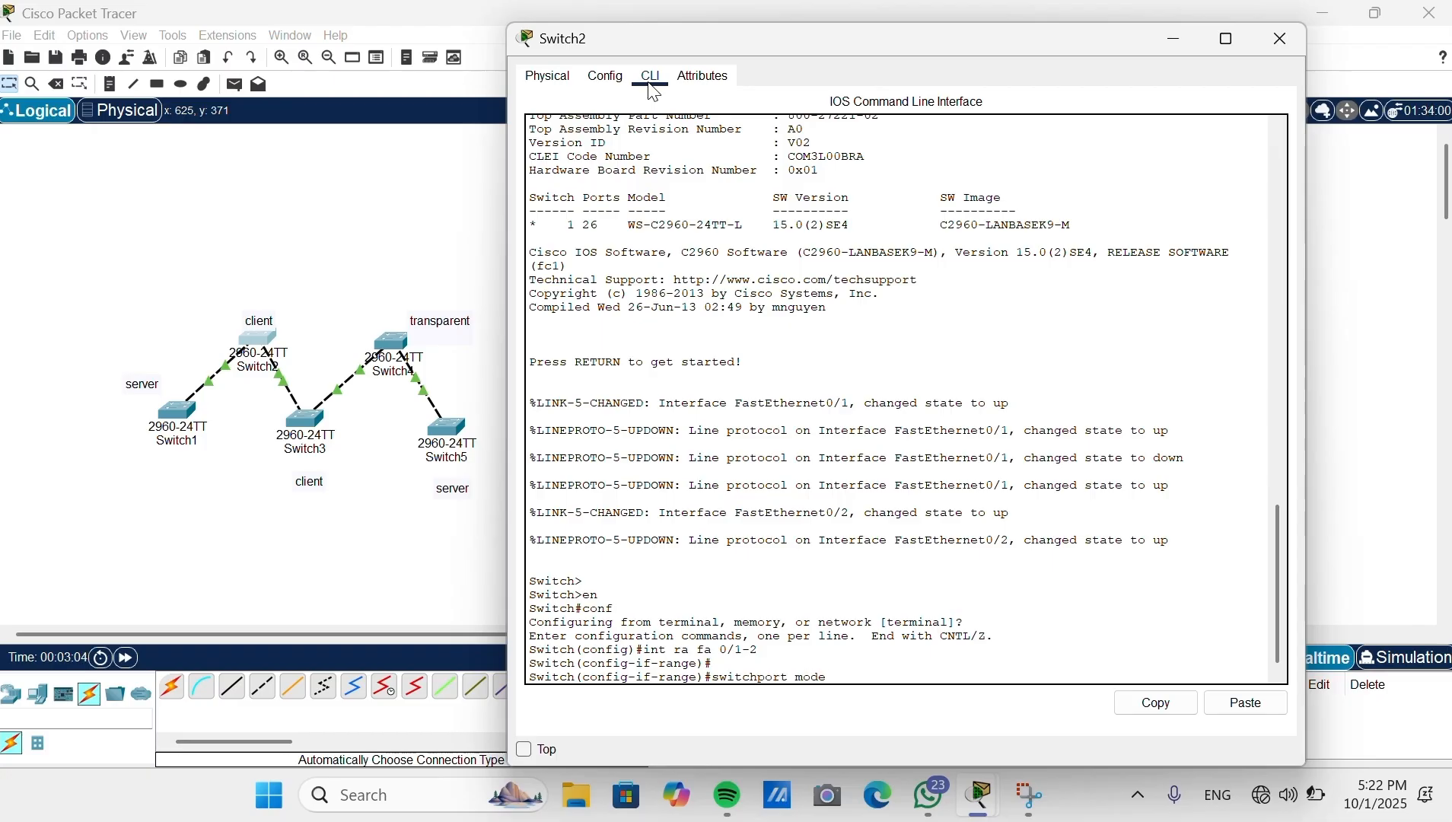
text( trunk)
key(Return)
click(1281, 39)
Step: Set interface range fa0/1-2 to trunk mode on Switch3 and Switch4 with the copied commands
click(305, 422)
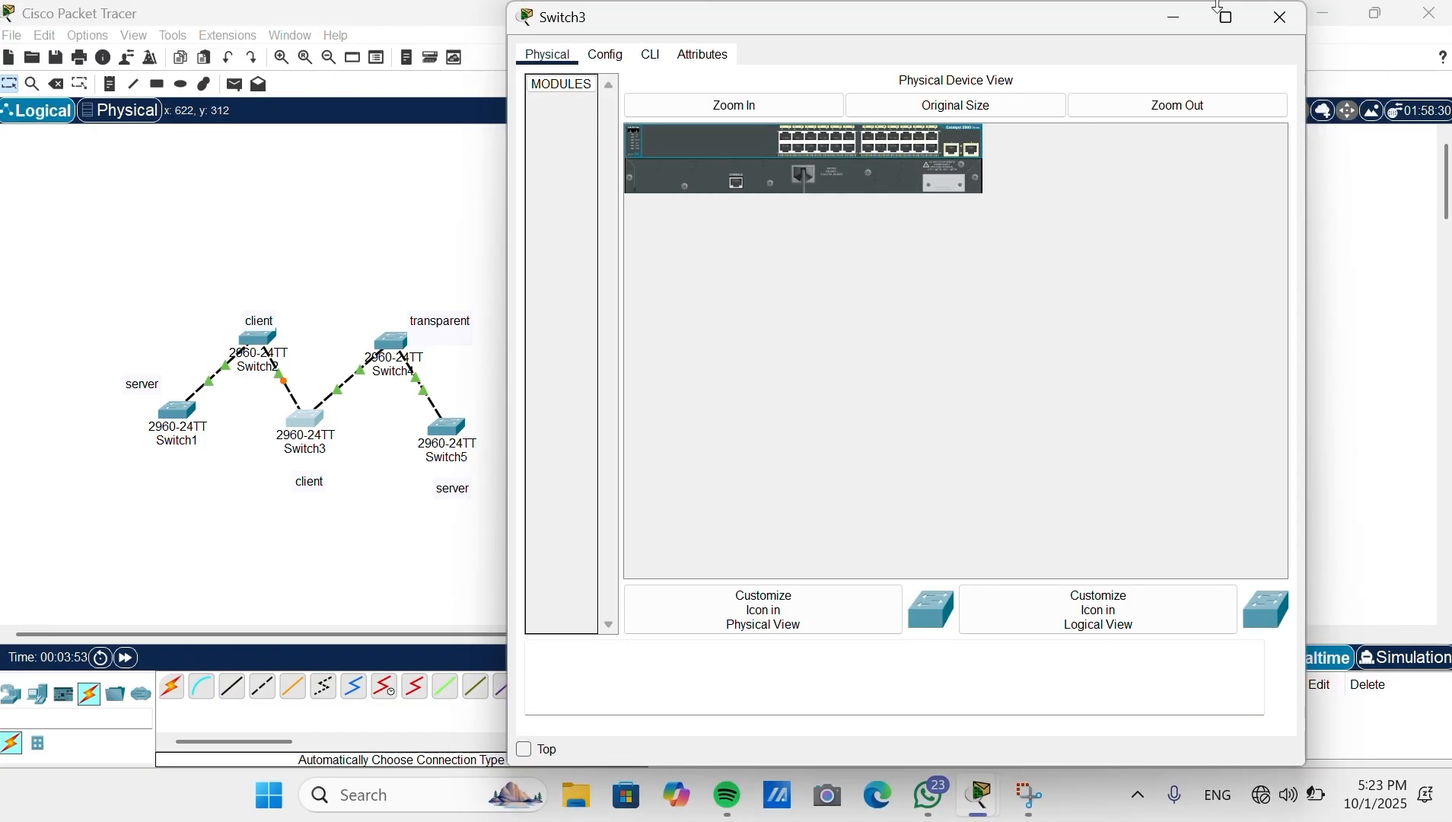
click(652, 55)
right_click(841, 623)
click(1280, 17)
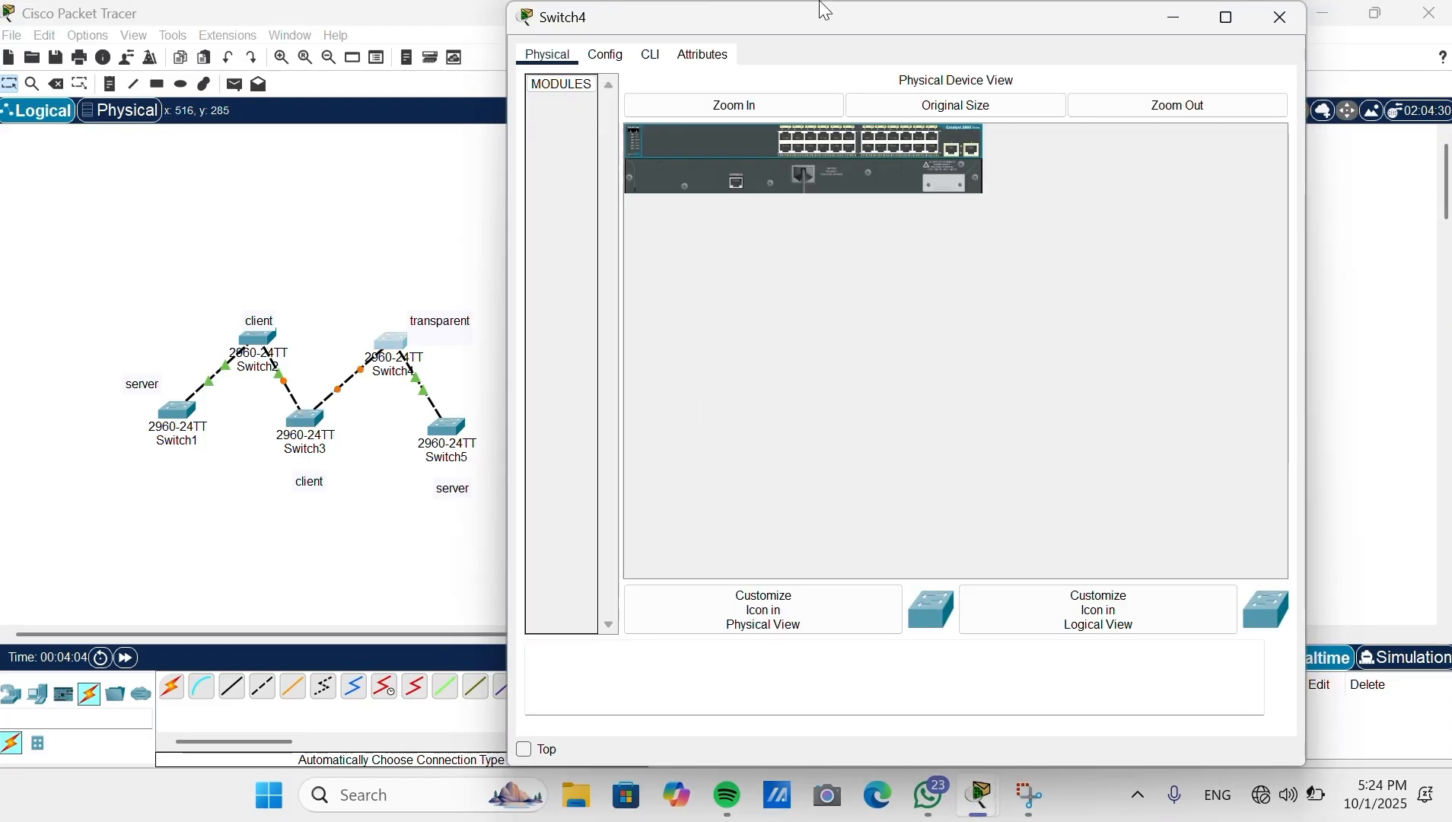
click(652, 55)
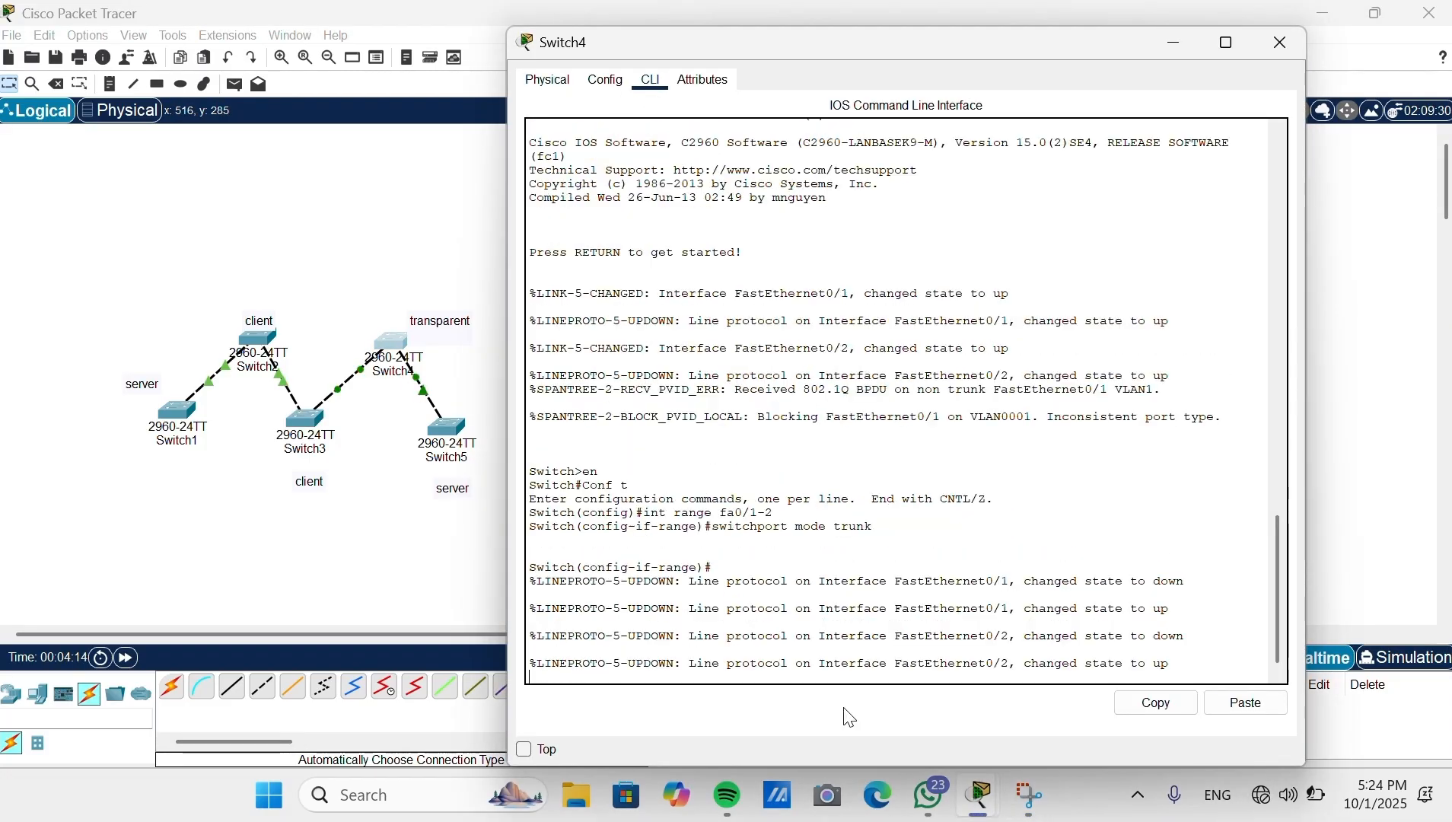
click(1280, 17)
Step: Set interface range fa0/1-2 to trunk mode on Switch5 from its command line
click(449, 433)
click(1279, 17)
click(455, 431)
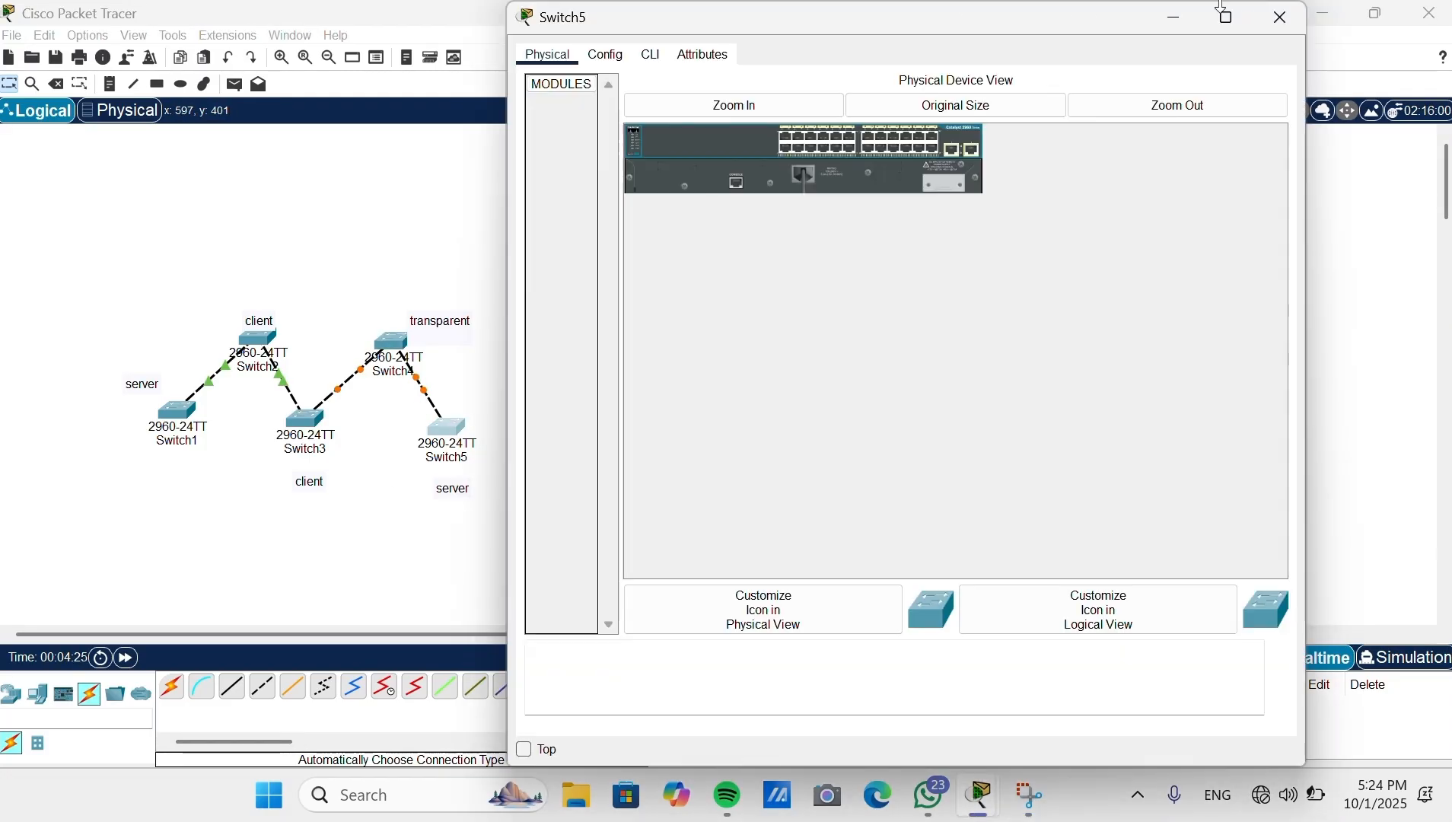
drag(1103, 17, 1103, 71)
click(651, 108)
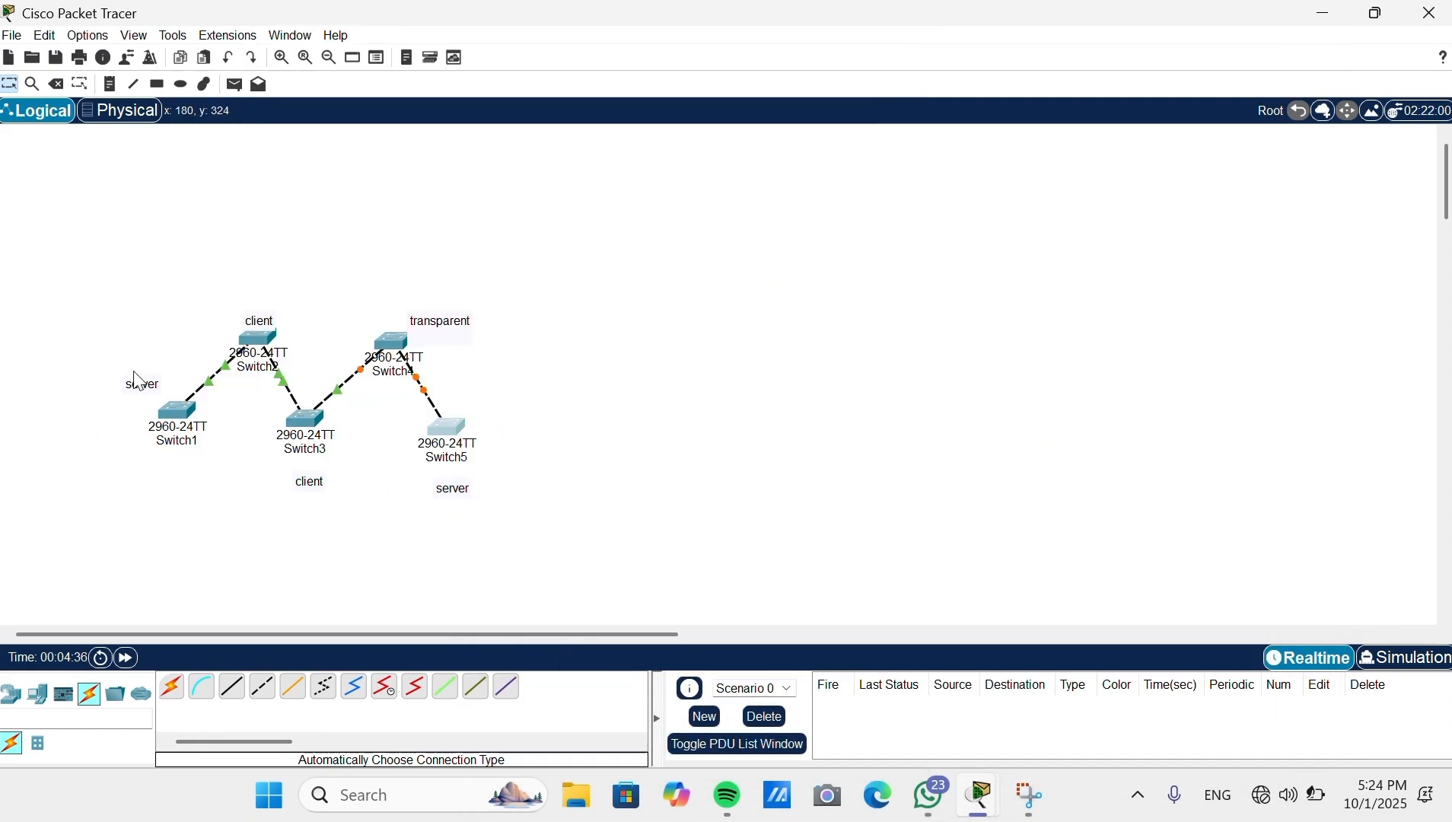
Step: Set Switch1 to VTP server mode from its command line
click(181, 420)
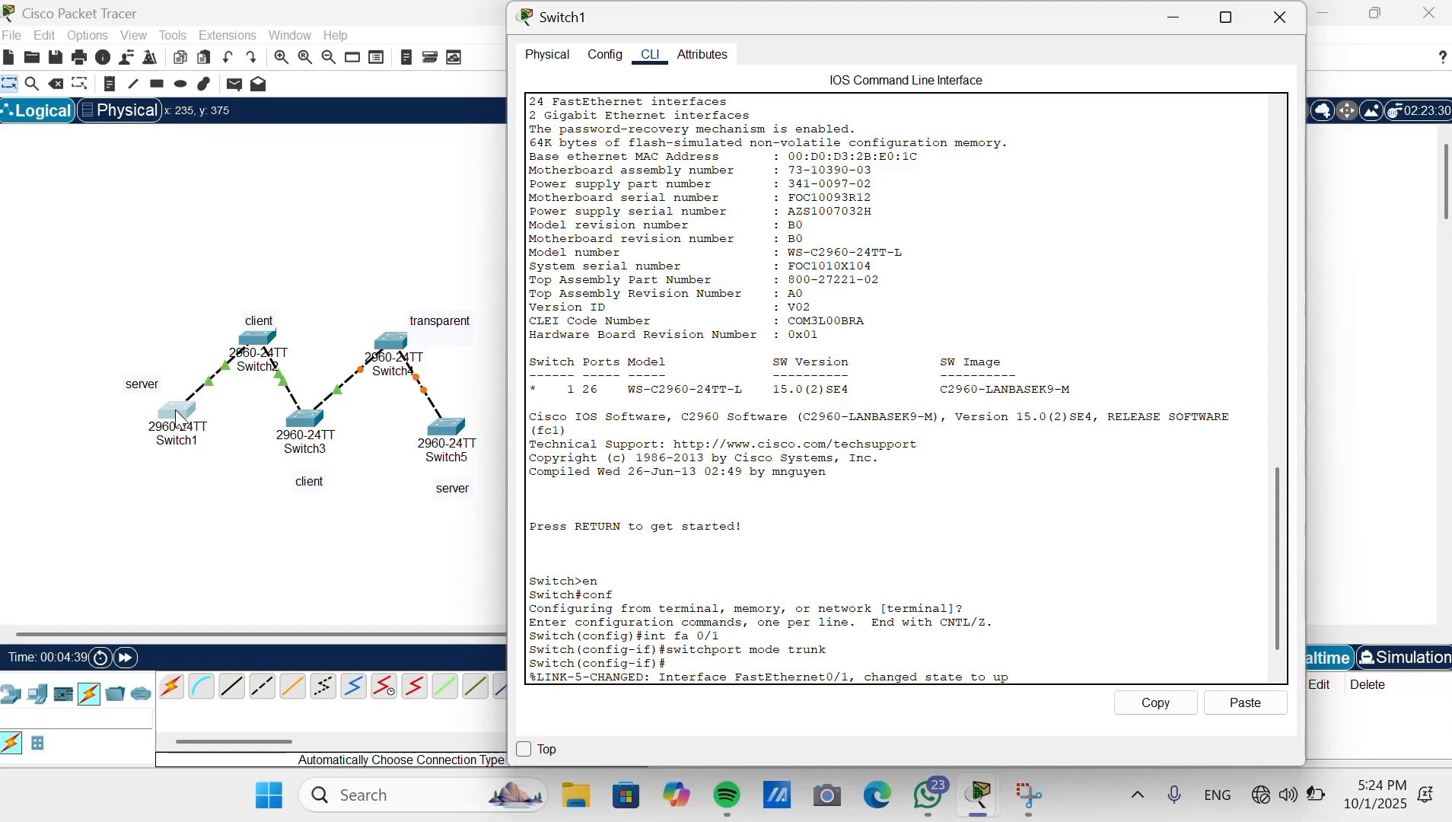
text(v)
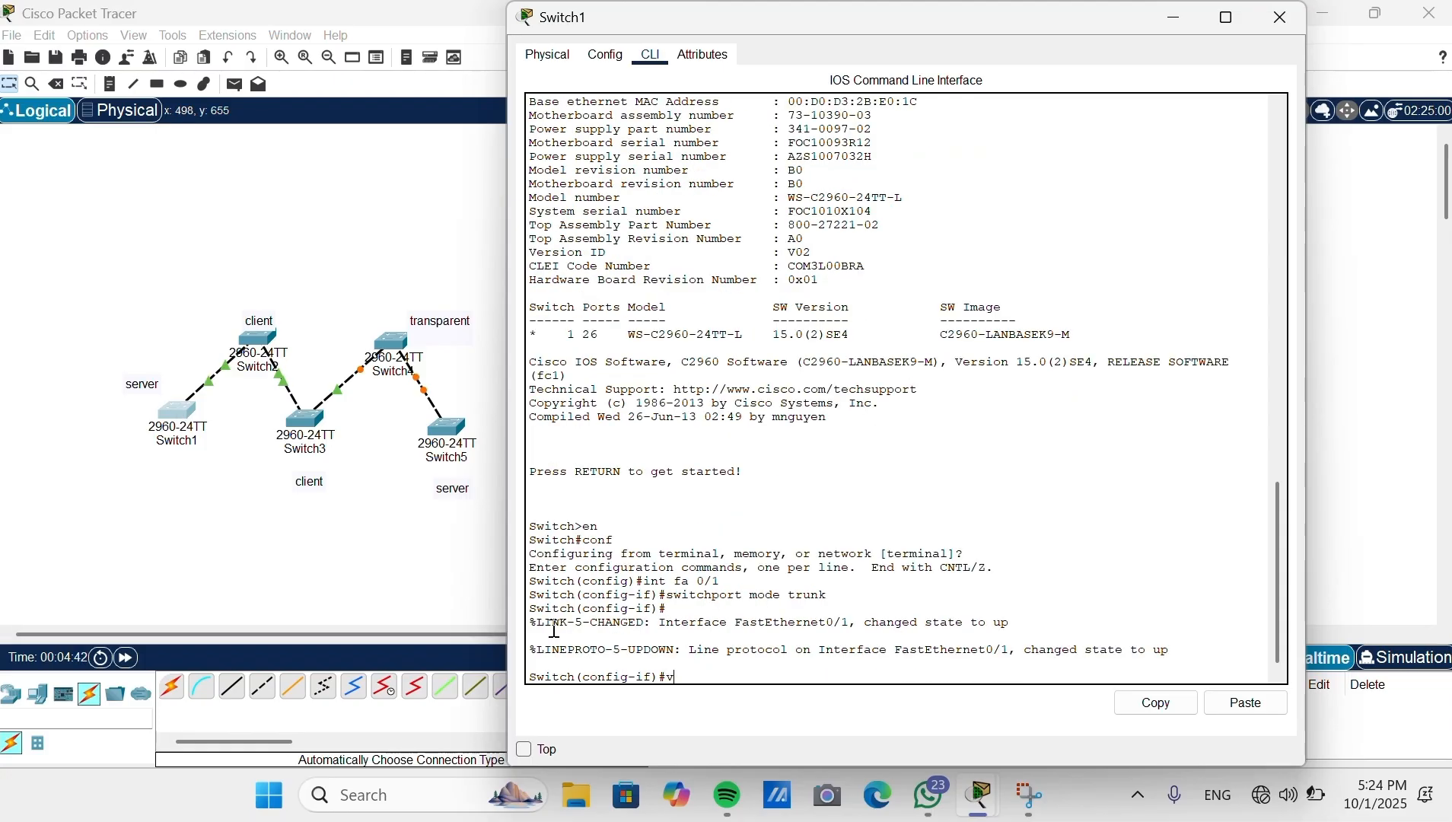
key(BackSpace)
text(exxit)
key(Return)
text(config-if)#vt)
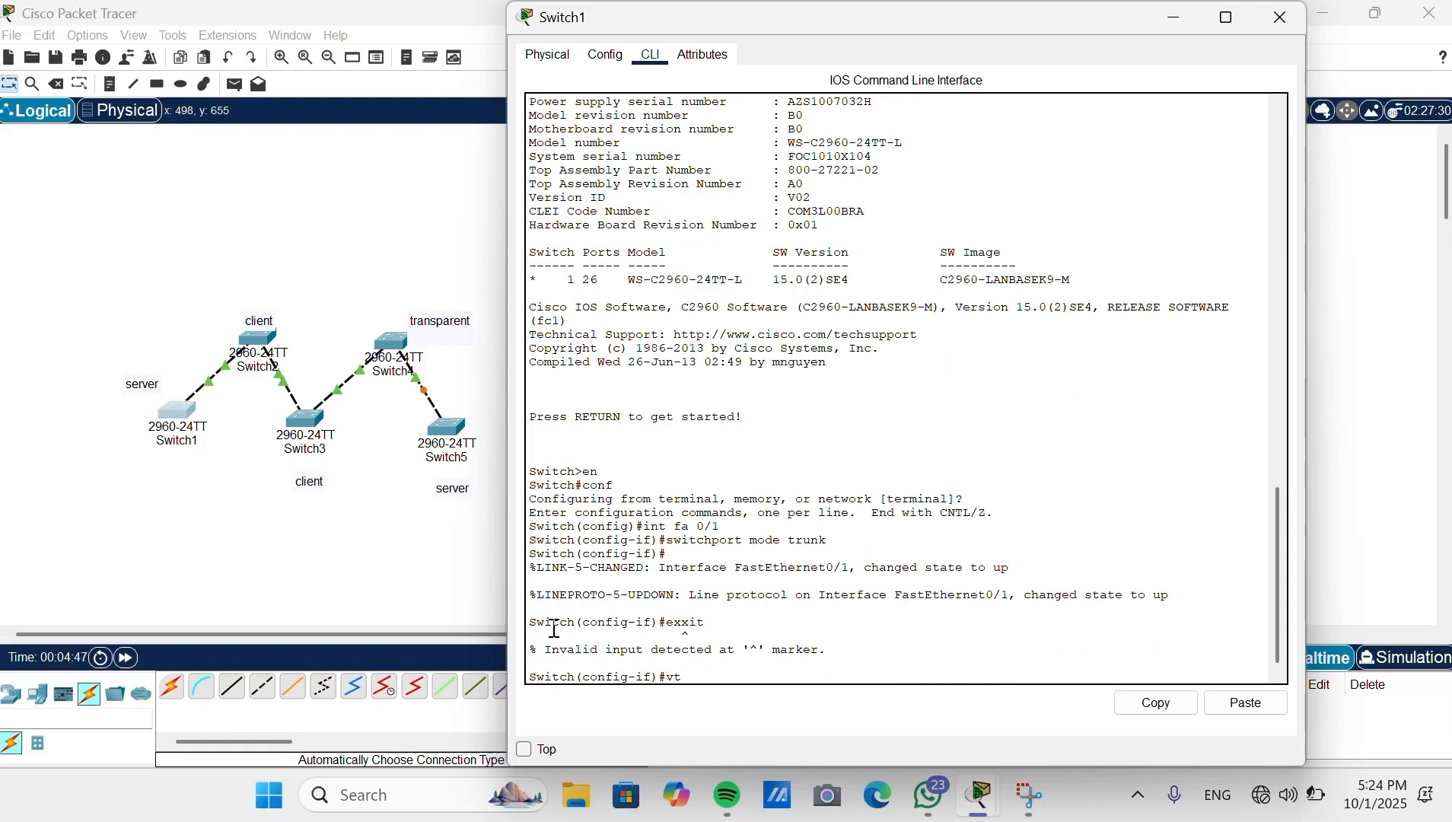
text(p mode server)
key(Return)
Step: Set the VTP domain on Switch1 to sekolahan.id,com
text(vtp dom)
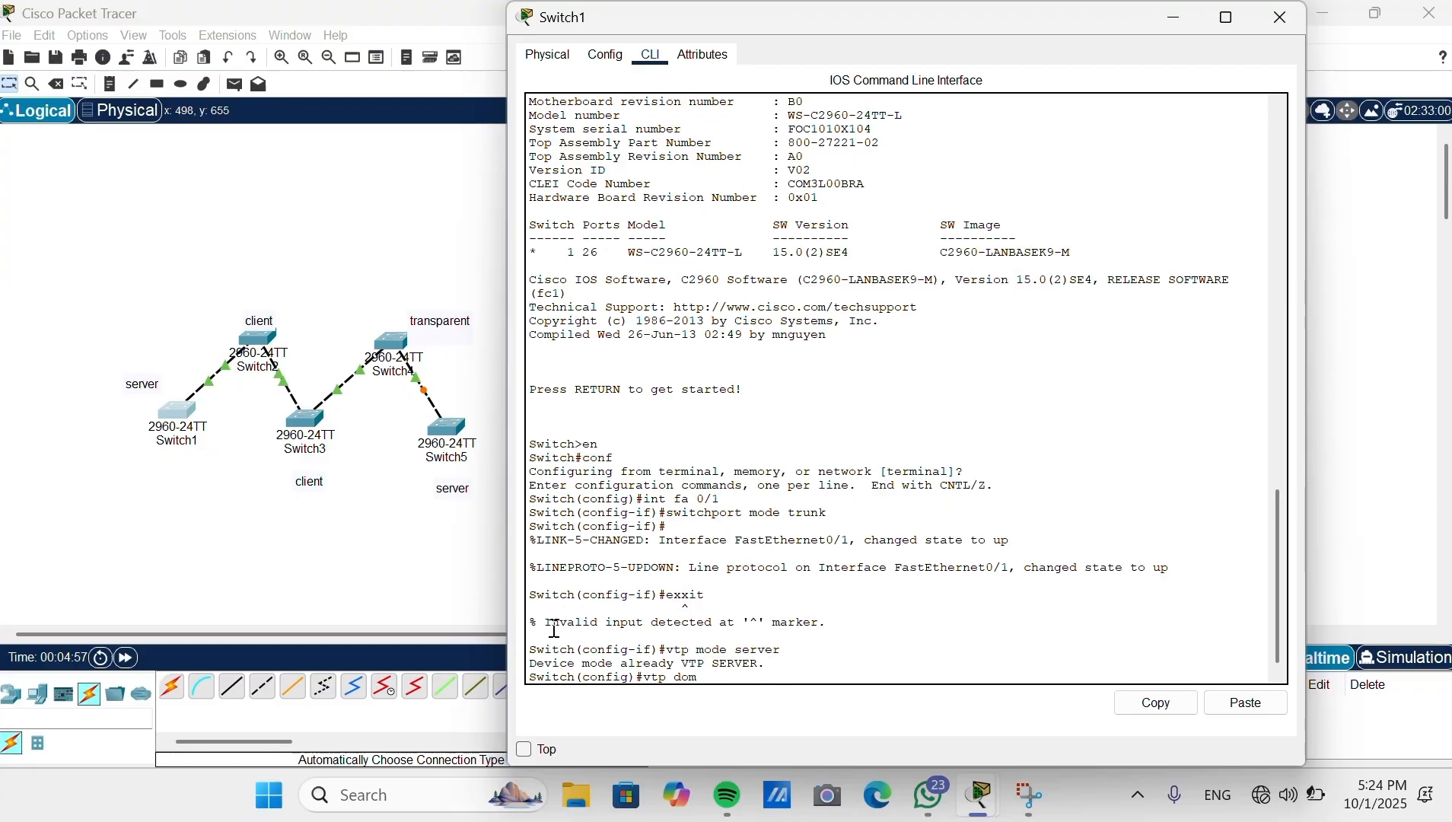
text(ain sekolaha)
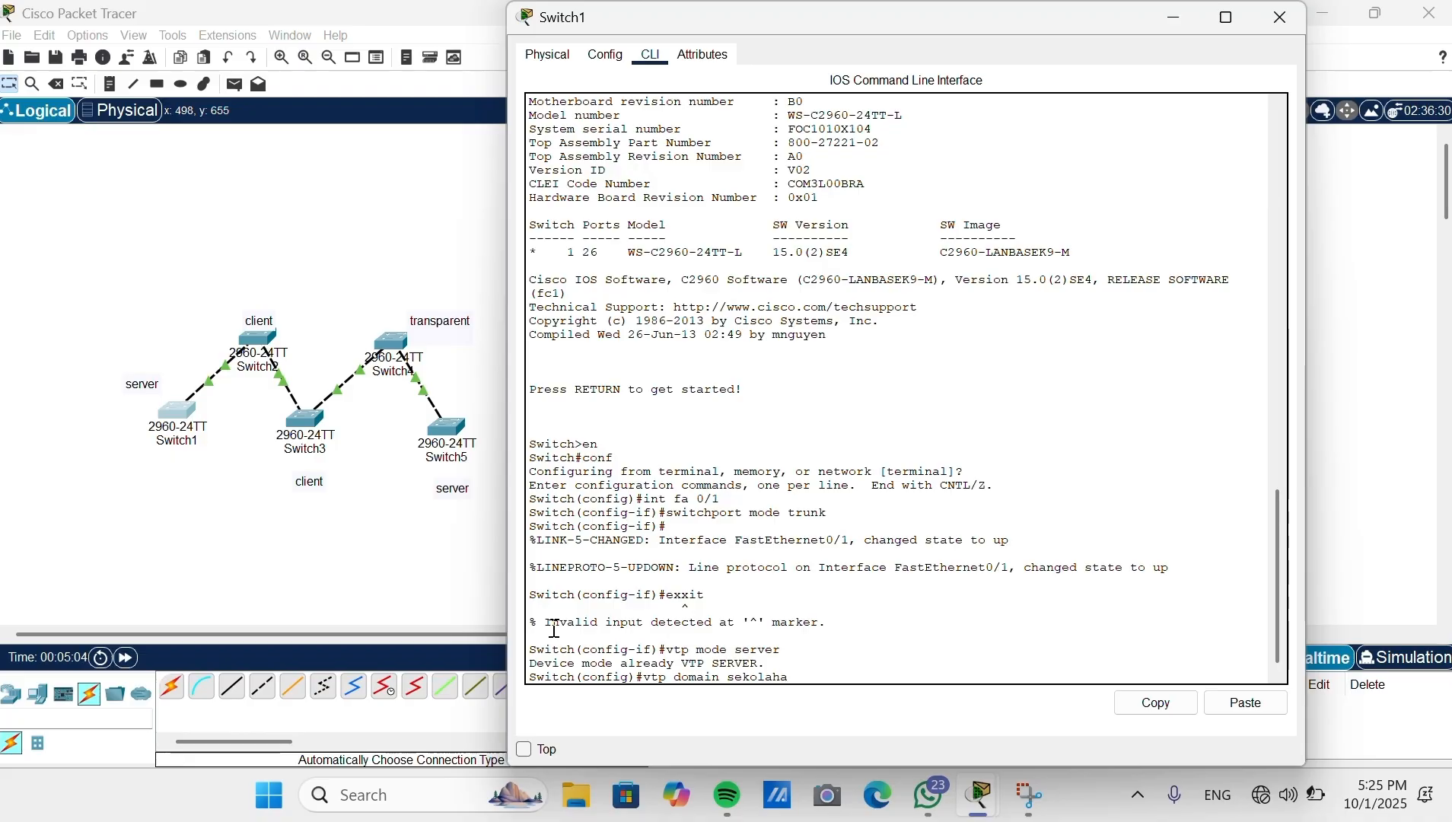
text(n.id,com)
key(Return)
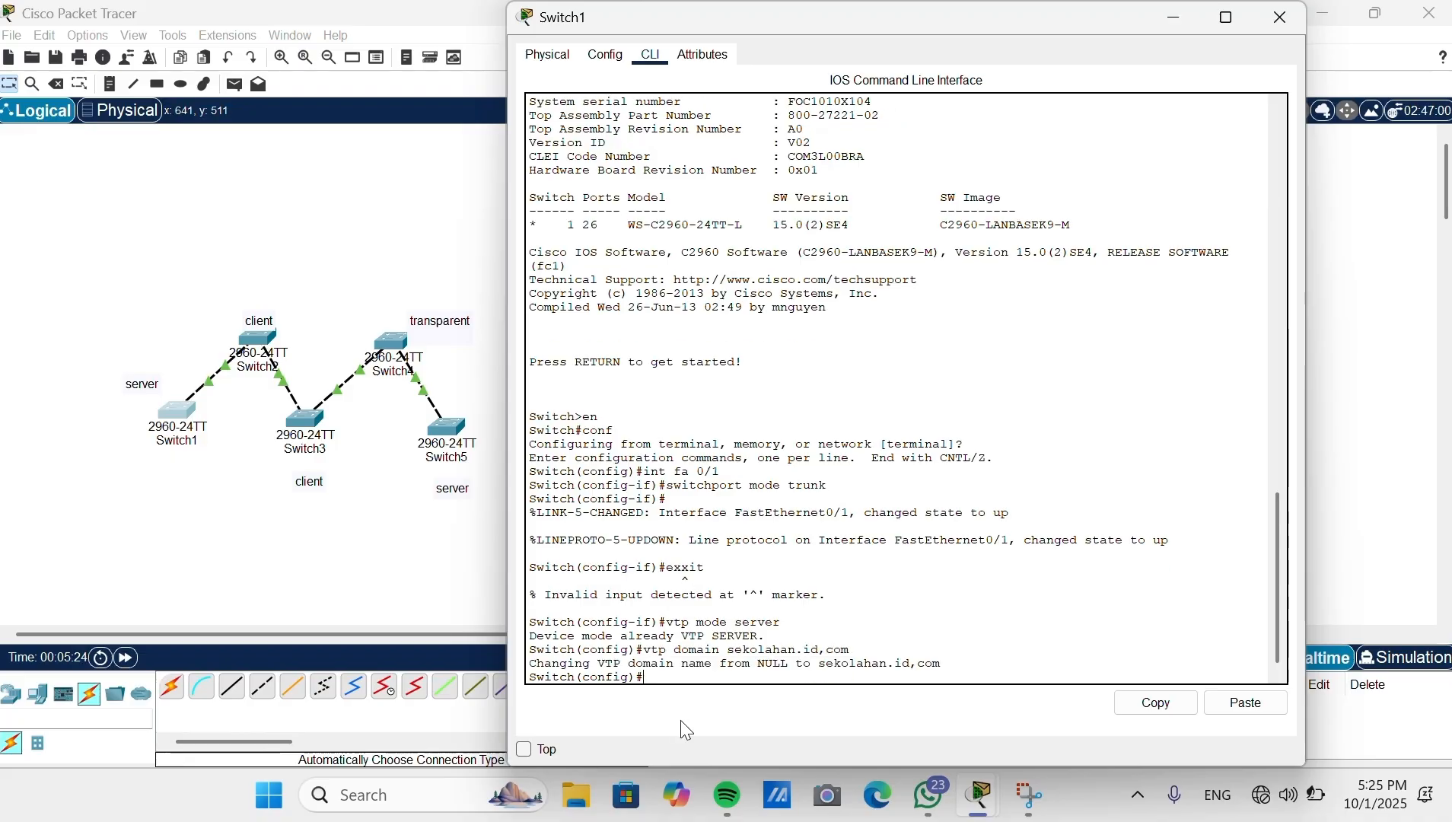
Step: Set the VTP password on Switch1, exit configuration mode and close the switch's window
text(vtp password 123)
key(Return)
text(ex)
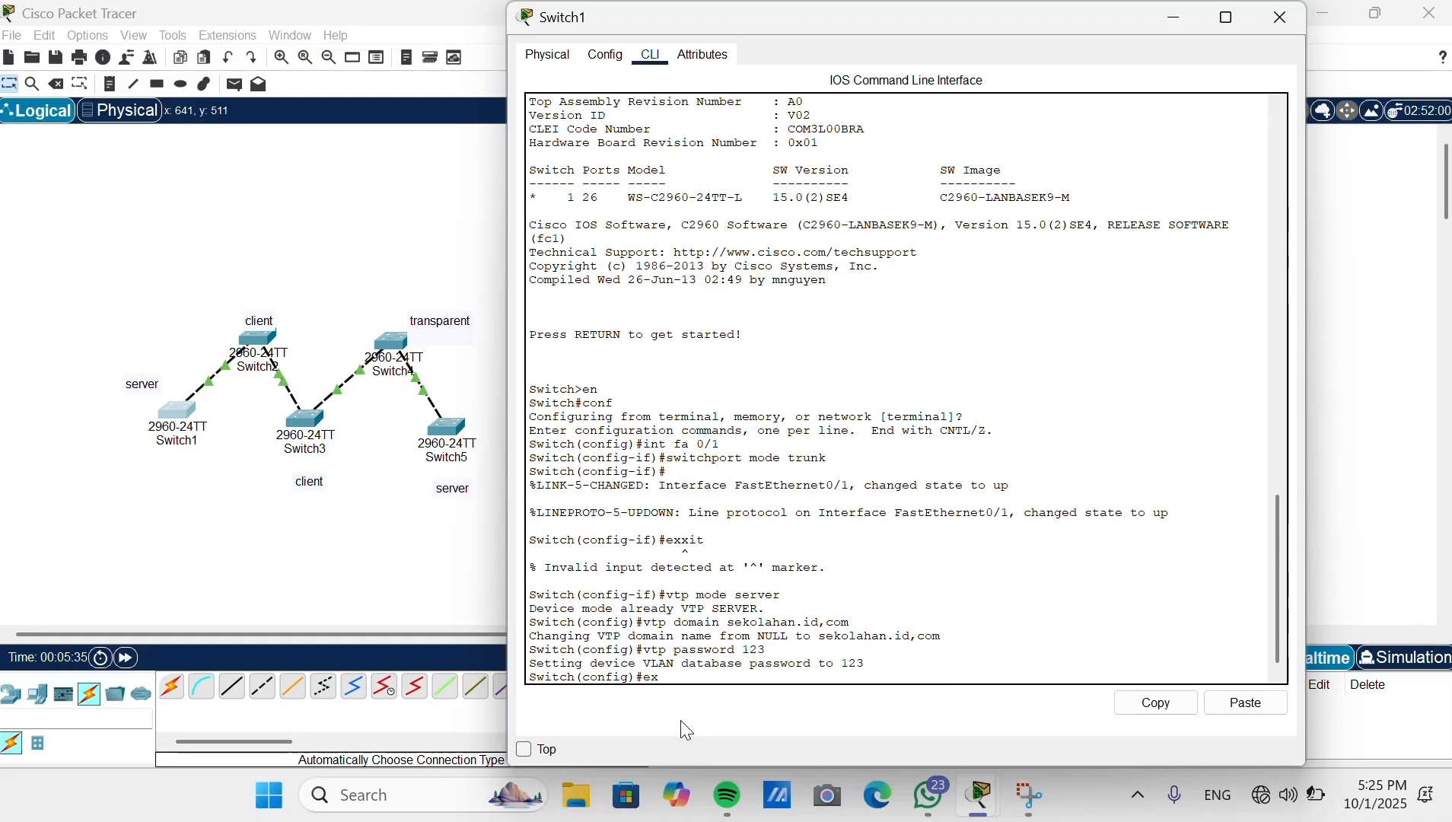
text(it)
key(Return)
click(1279, 19)
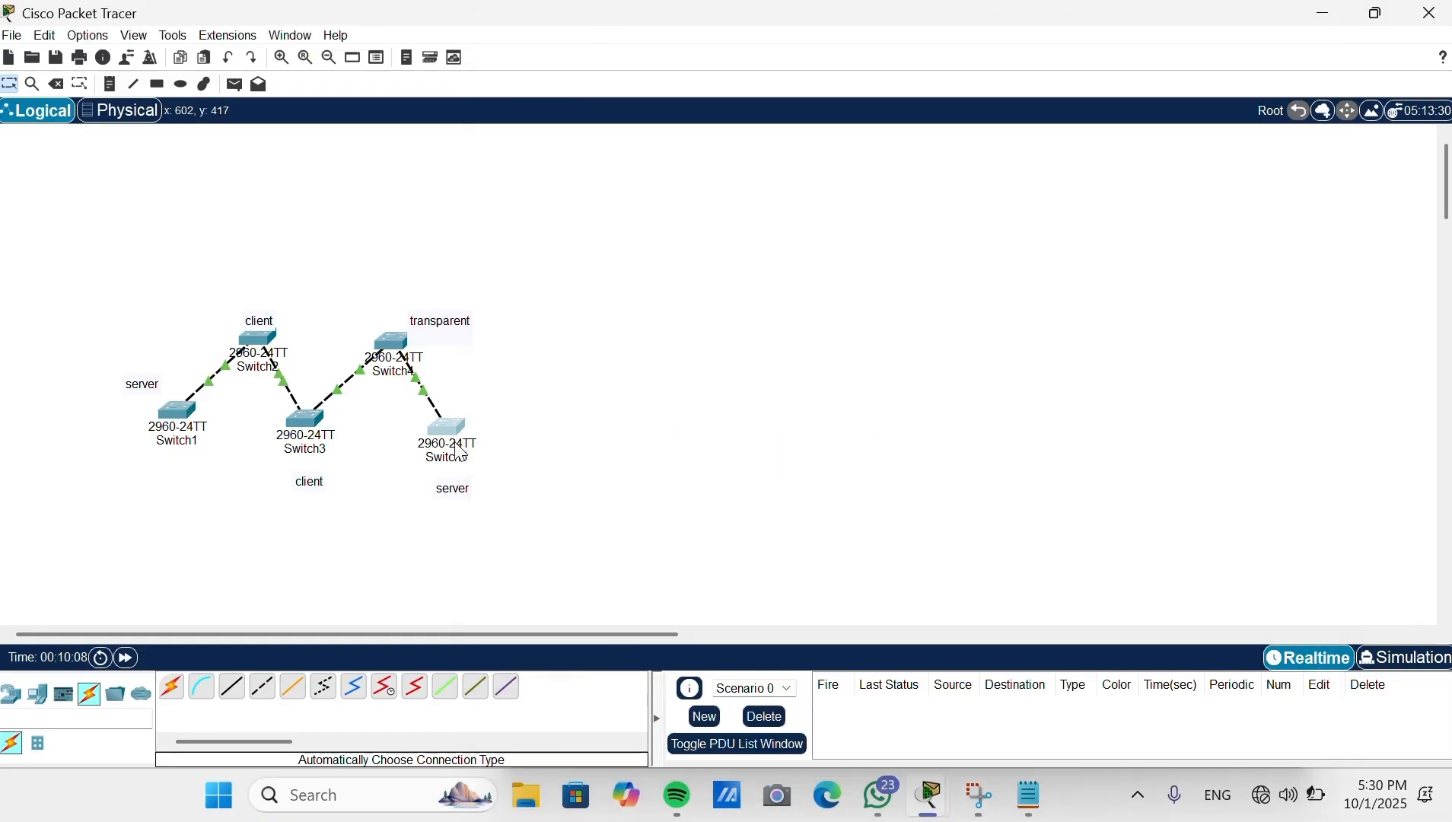
Step: Paste the copied configuration commands into Switch5's command line
click(449, 428)
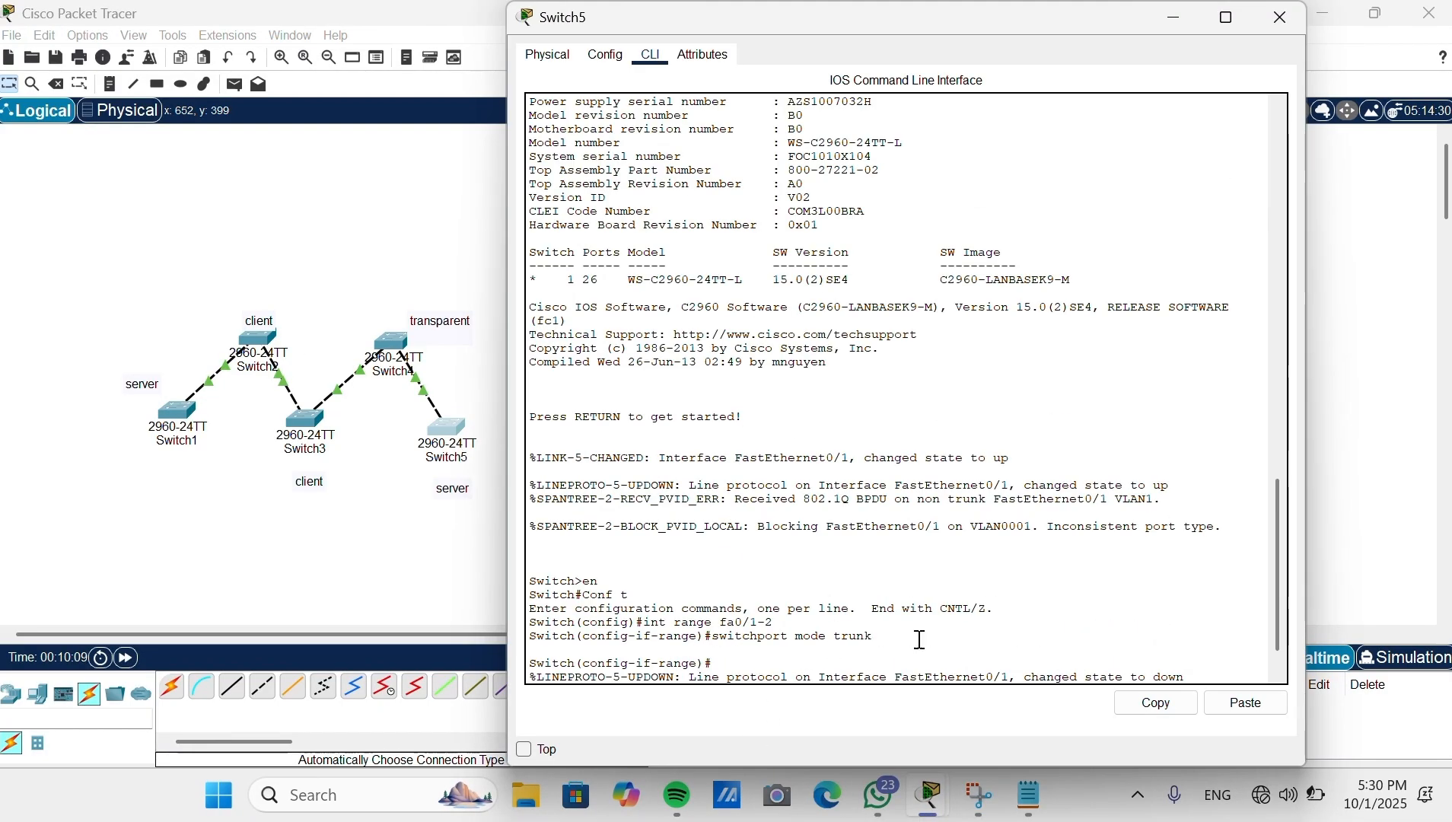
right_click(1004, 687)
click(1046, 722)
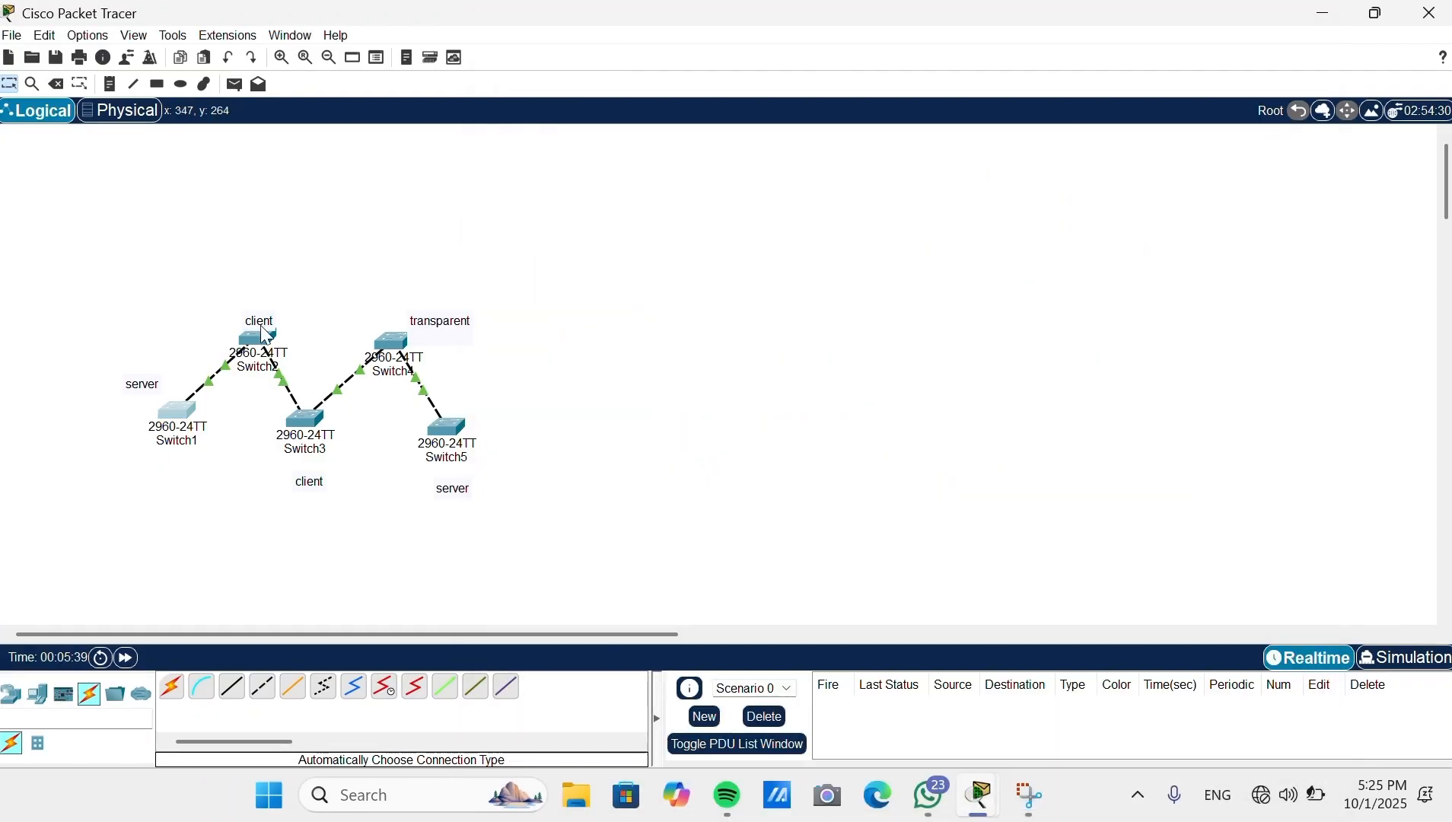
Step: Leave interface configuration on Switch2 and set the switch to VTP client mode
click(255, 349)
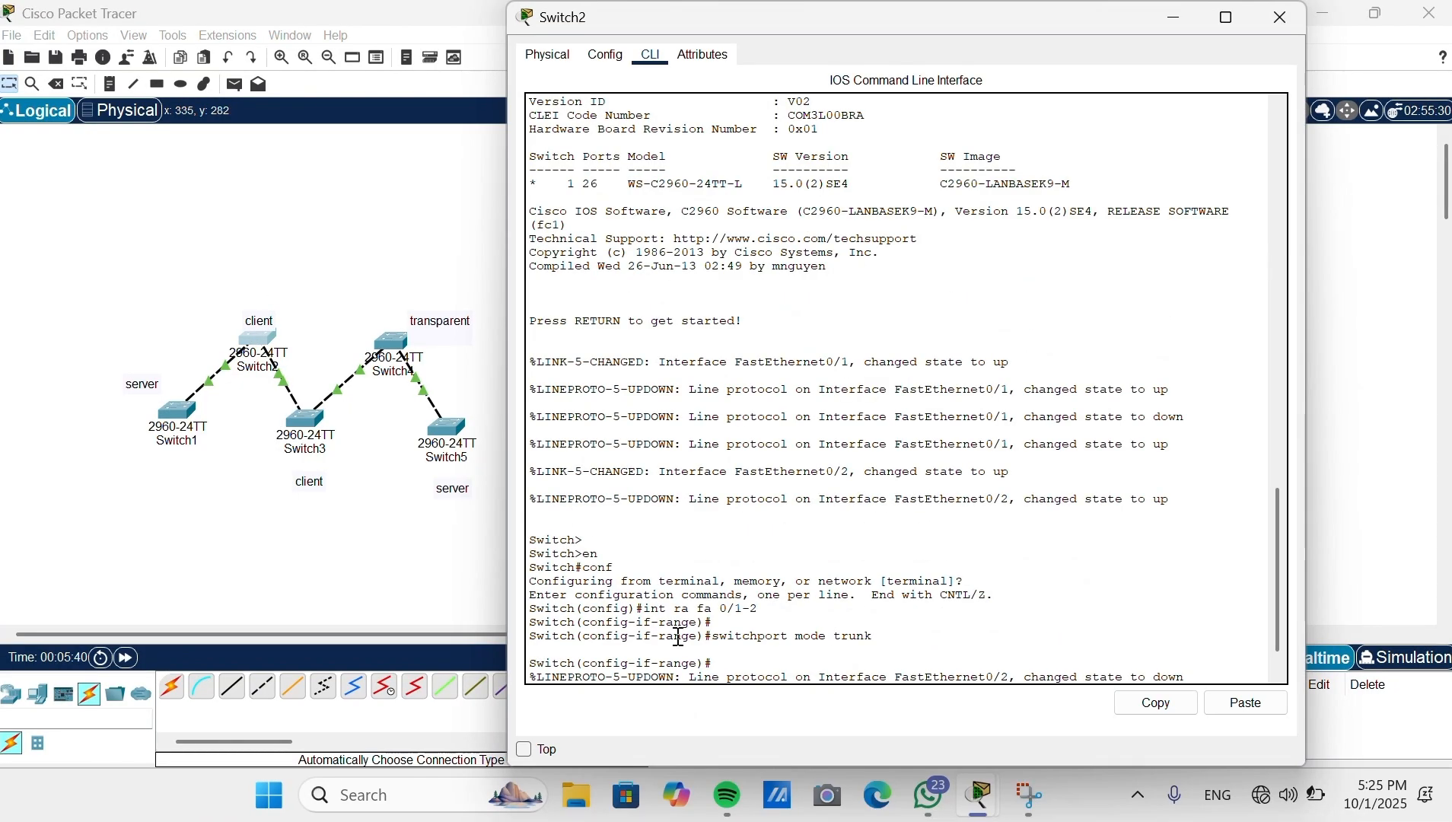
text(exit)
key(Return)
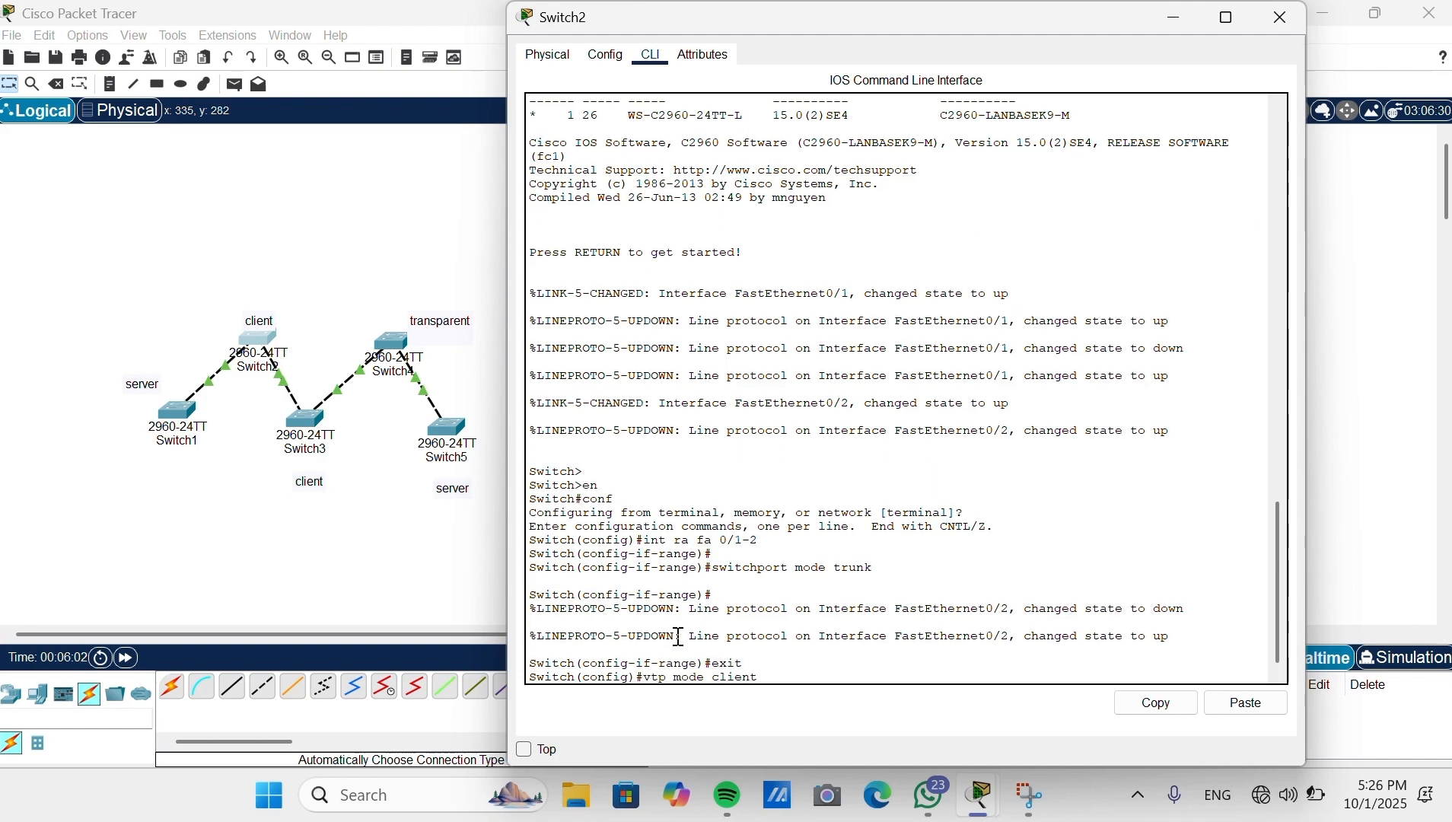
key(Return)
Step: Set the VTP domain on Switch2 to sekolahan.id,com and enter the VTP password
text(config)#vtp domain sekolaha)
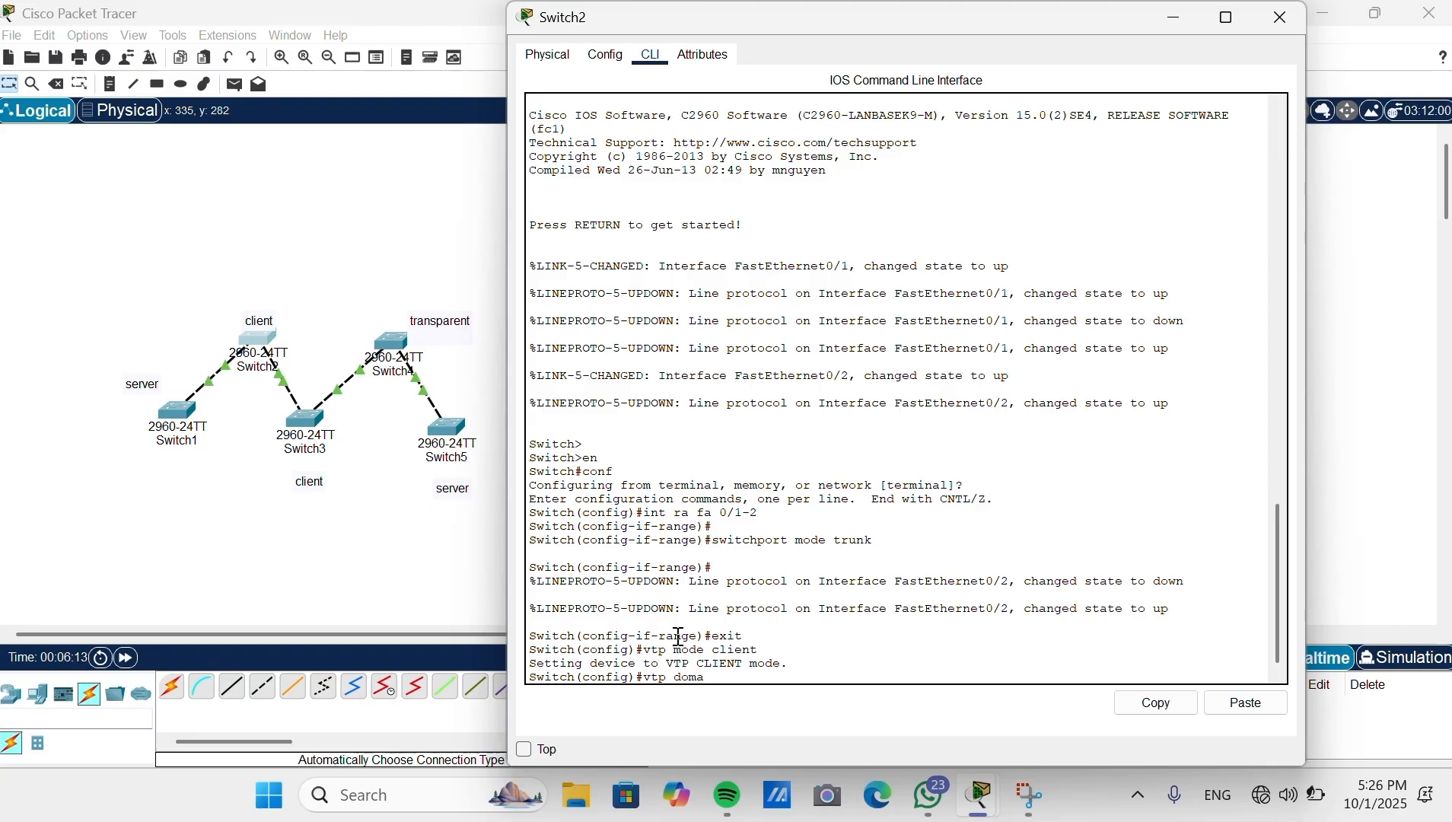
text(n.id.)
key(Return)
text(vtp pass)
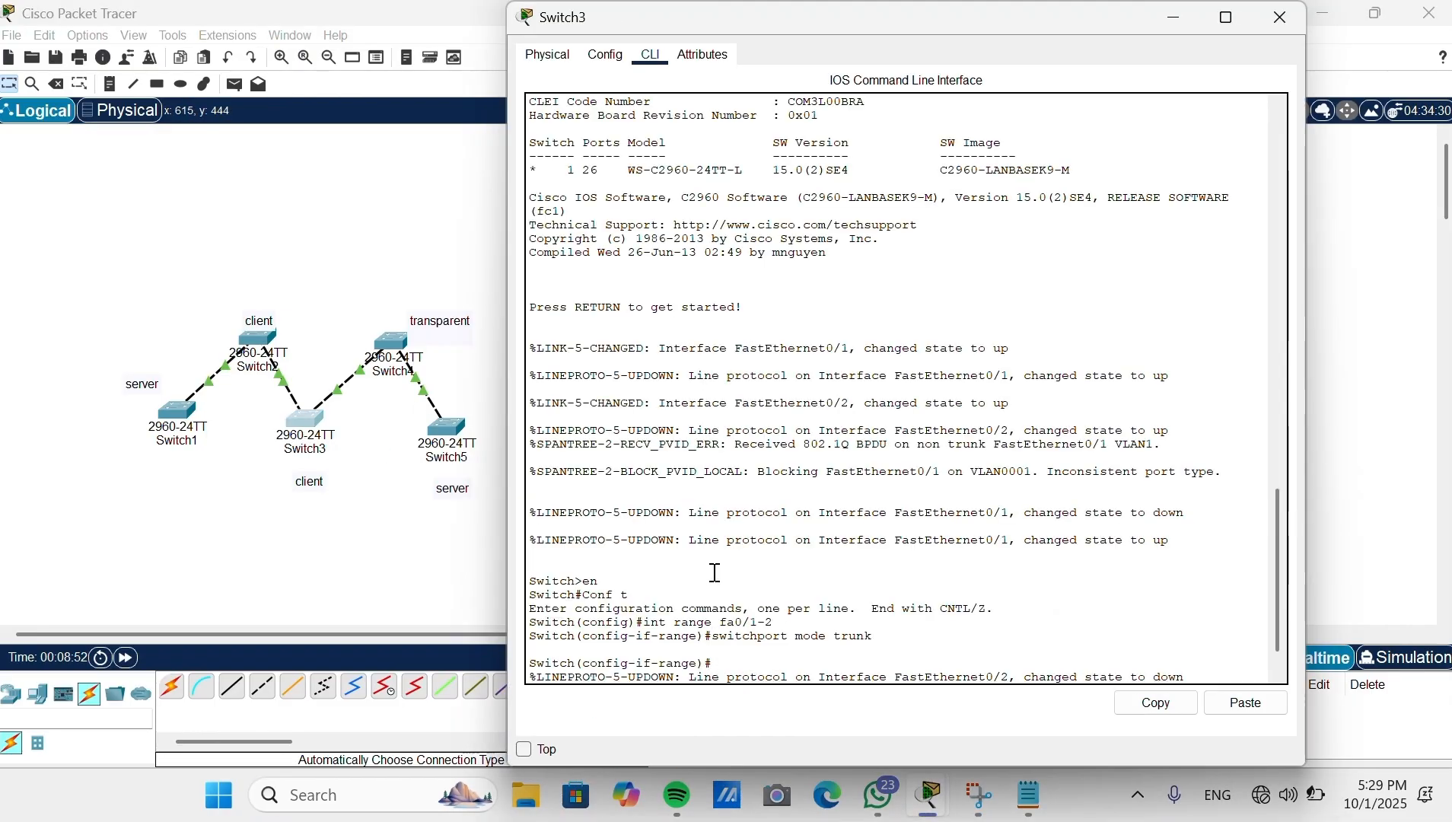
Step: Paste the copied VTP client commands, with domain sekolahan.id,com and the VTP password, into Switch3's command line and close its window
key(Return)
right_click(1198, 668)
click(1175, 670)
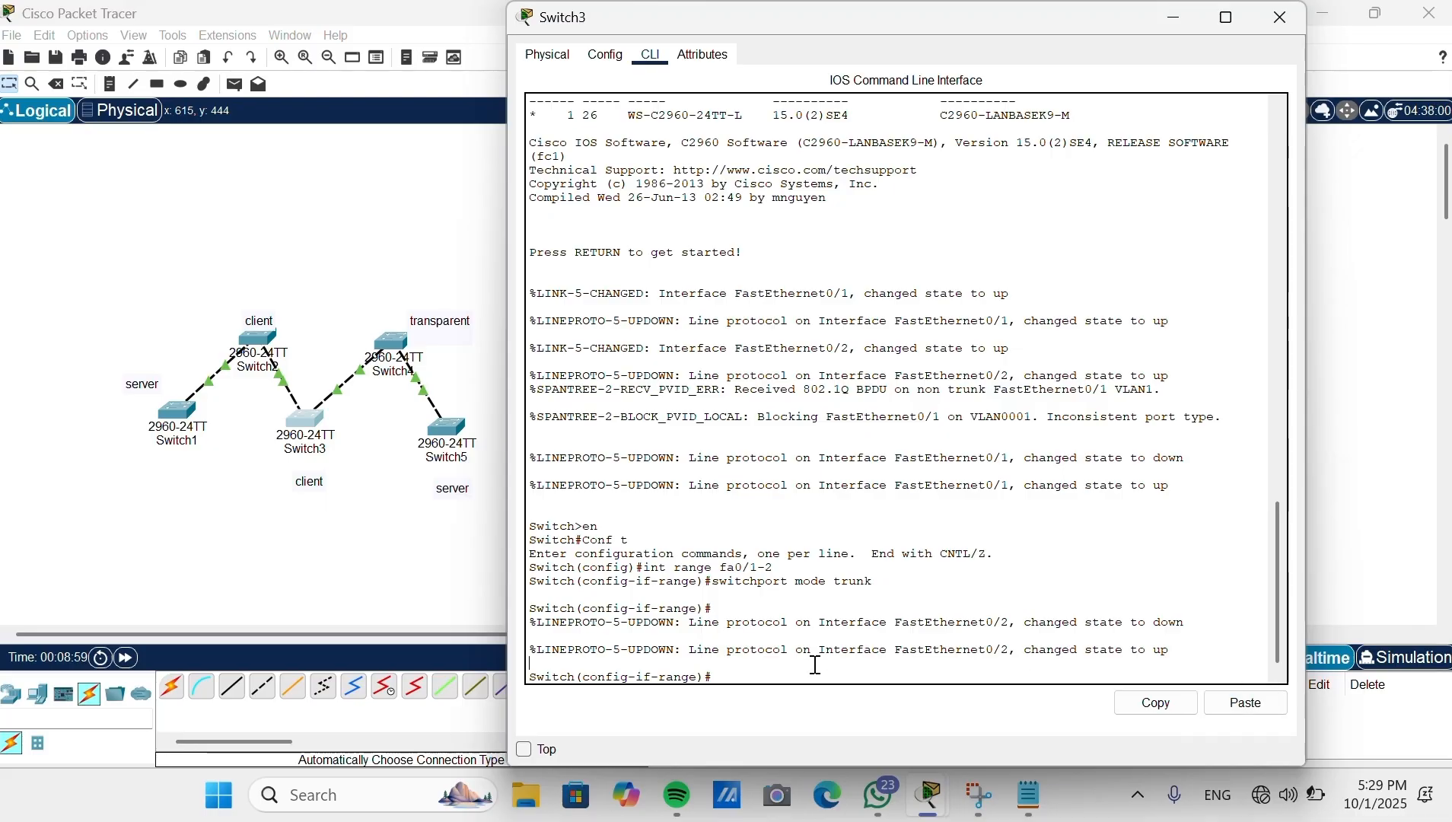
right_click(734, 676)
click(776, 721)
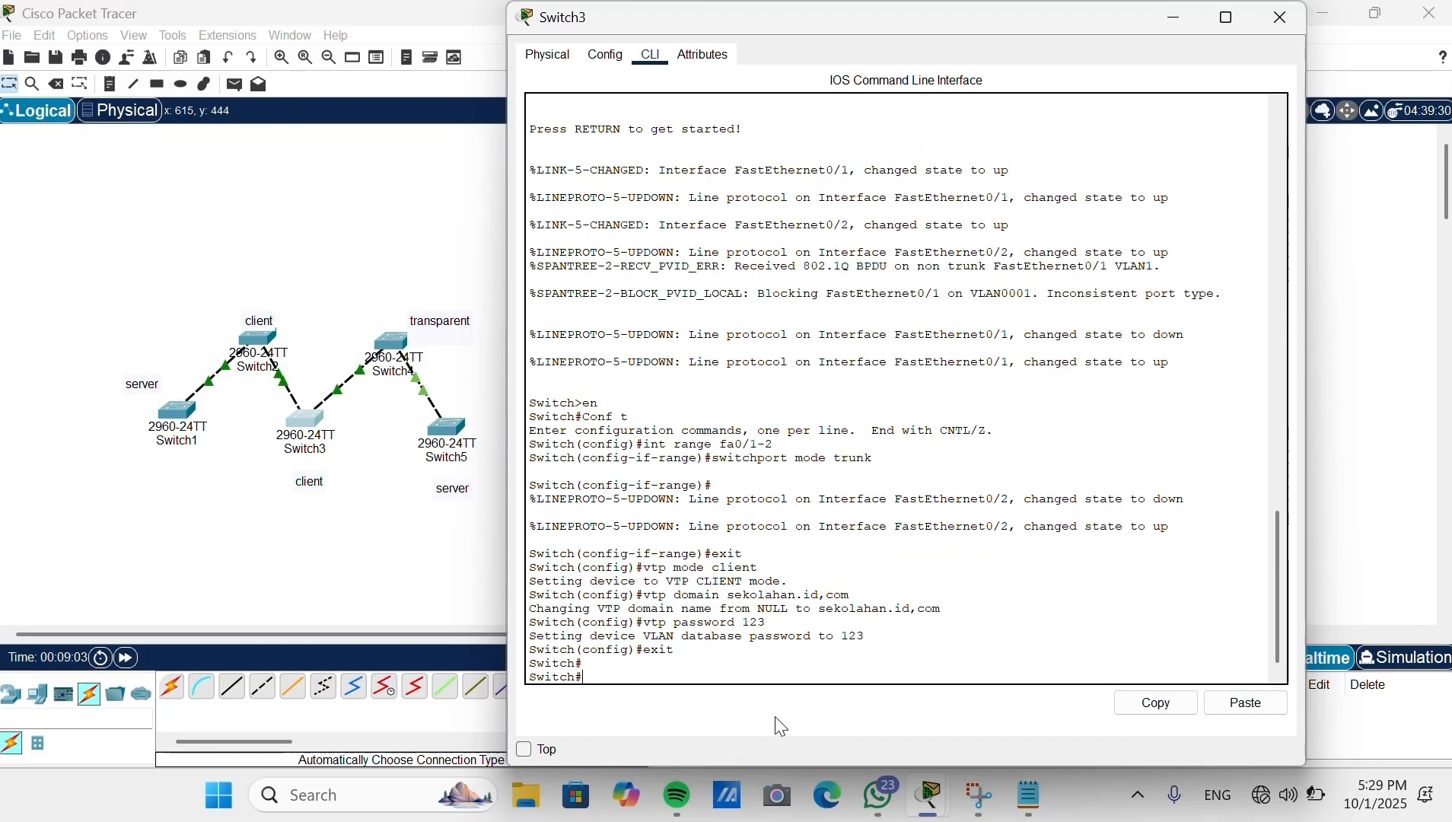
click(1298, 15)
Step: Open Switch4, leave interface configuration and set the switch to VTP transparent mode
click(407, 364)
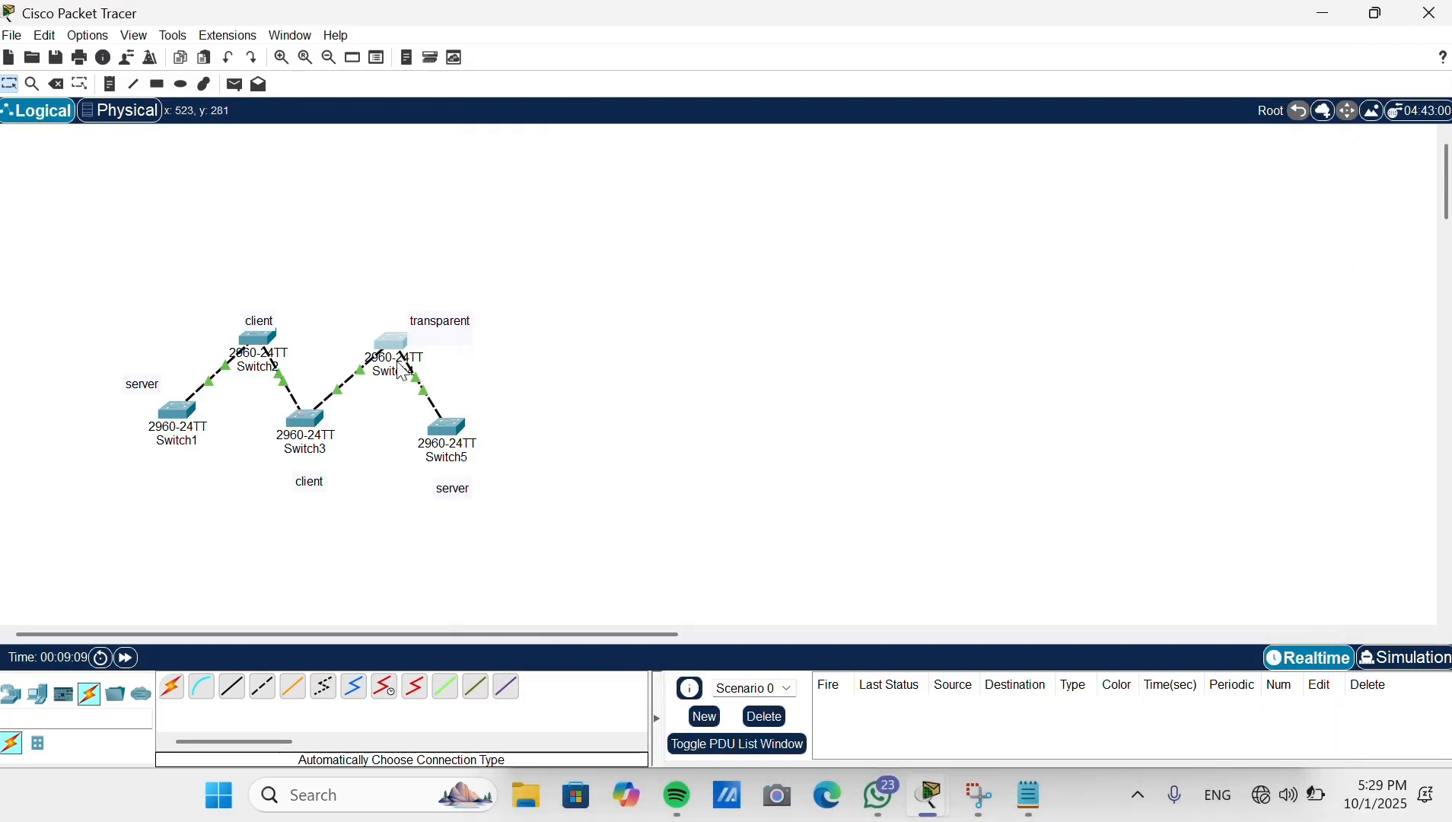
key(Return)
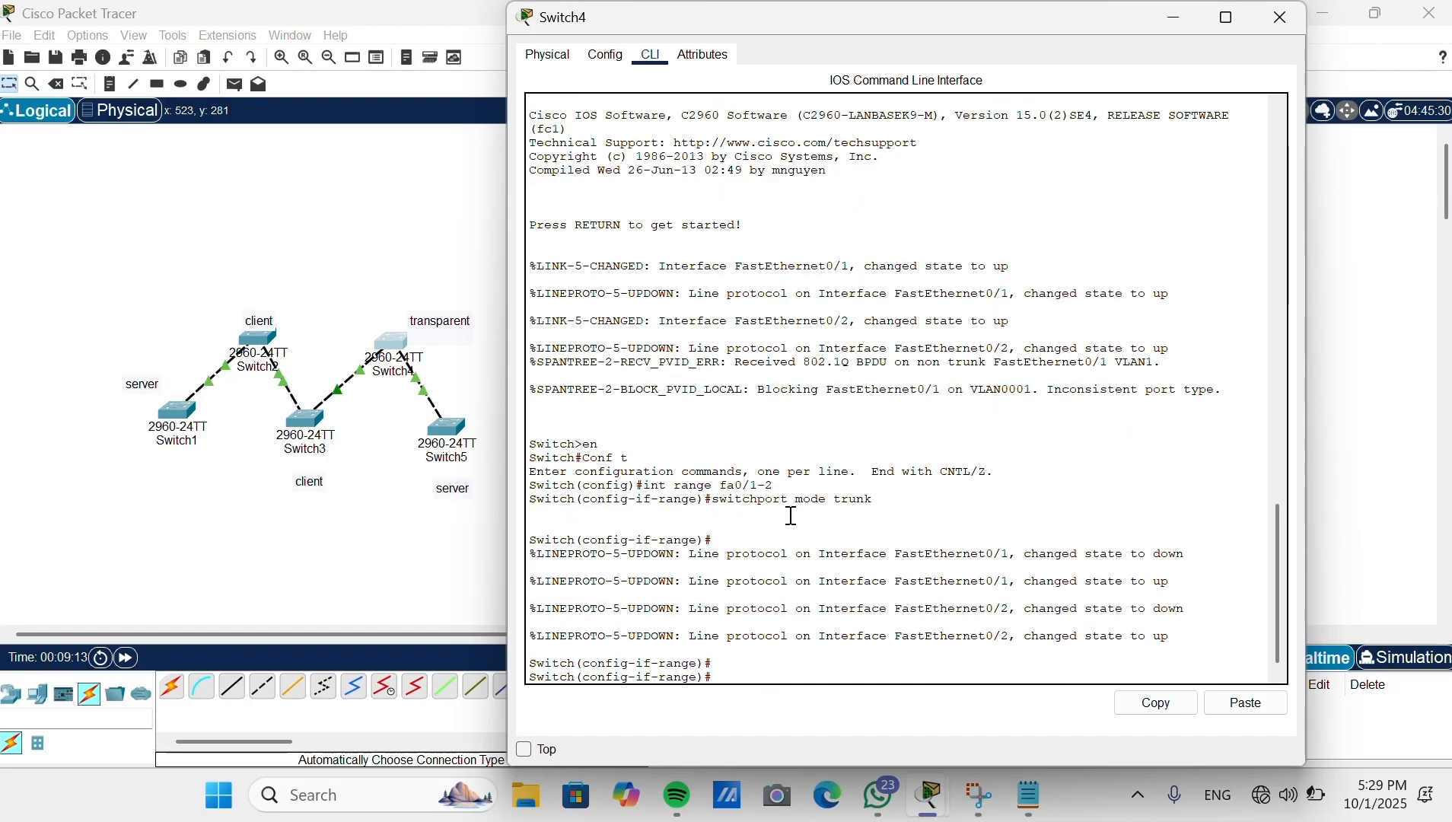
text(exit)
key(Return)
text(vtp mode server)
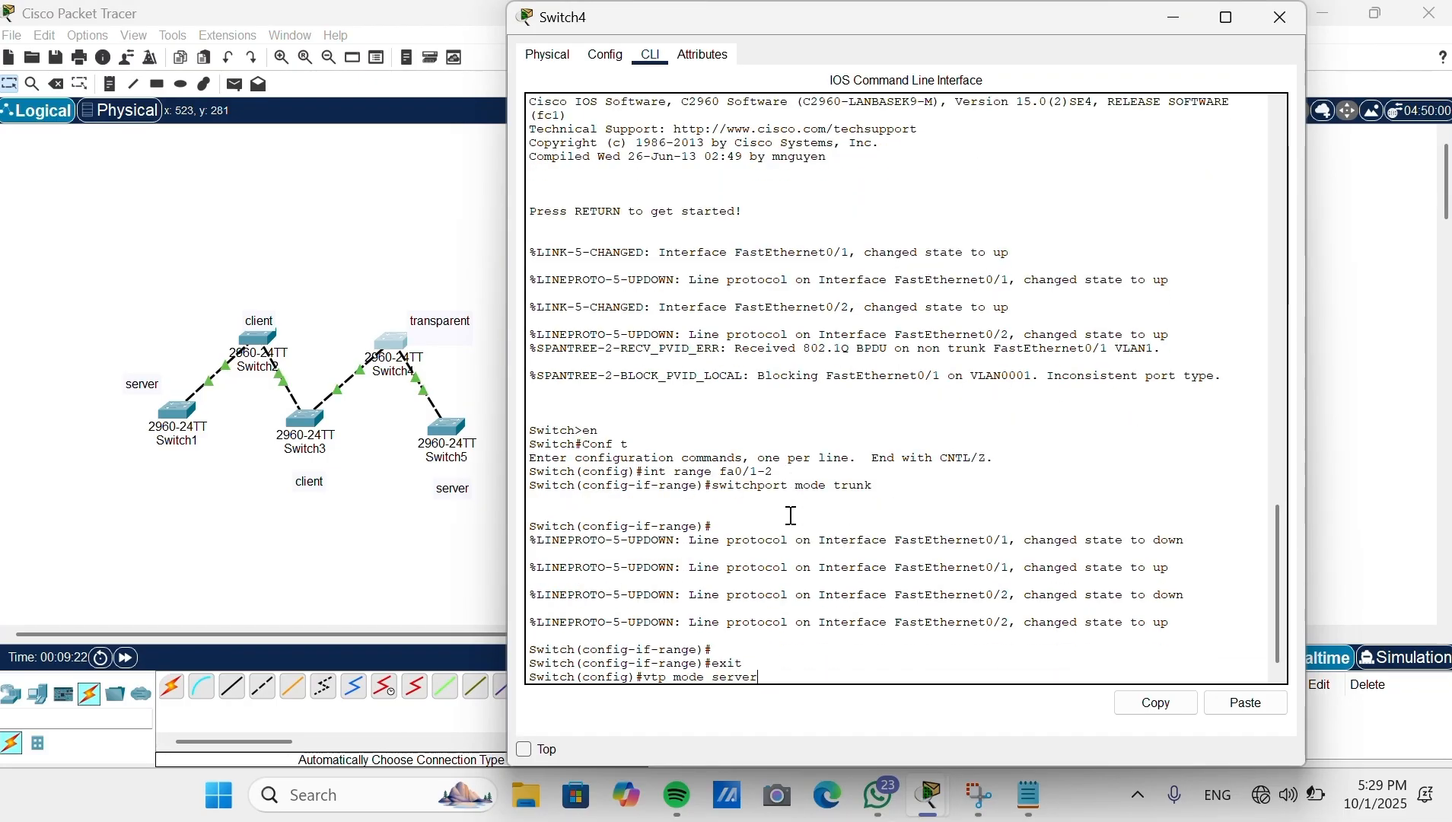
key(BackSpace)
key(BackSpace)
key(BackSpace)
key(BackSpace)
key(BackSpace)
key(BackSpace)
text(transparent)
key(Return)
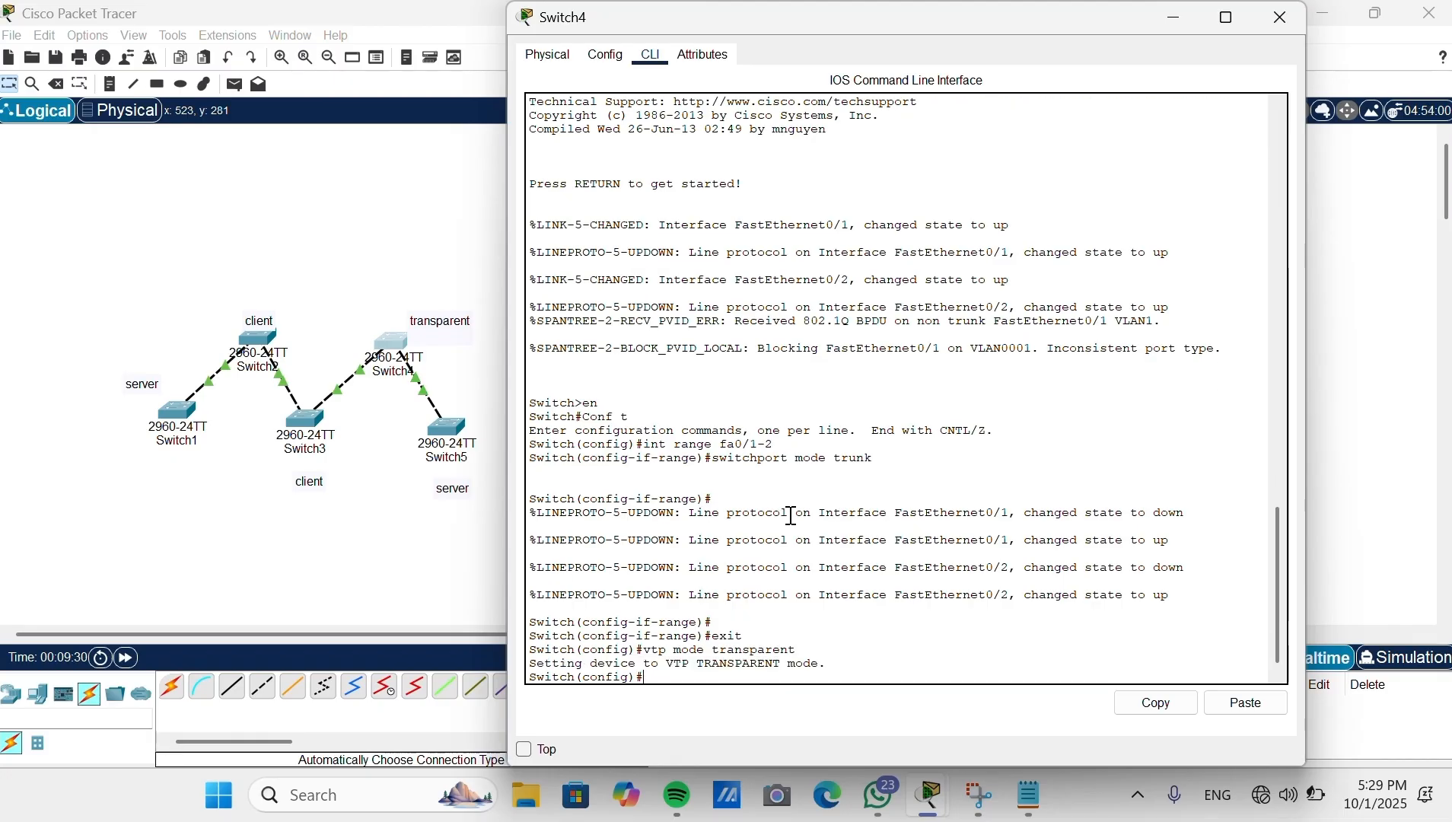
Step: Set Switch4's VTP domain to sekolahan.id,com, enter the VTP password and close the switch's window
text(vtp domain sekolahan.id,com)
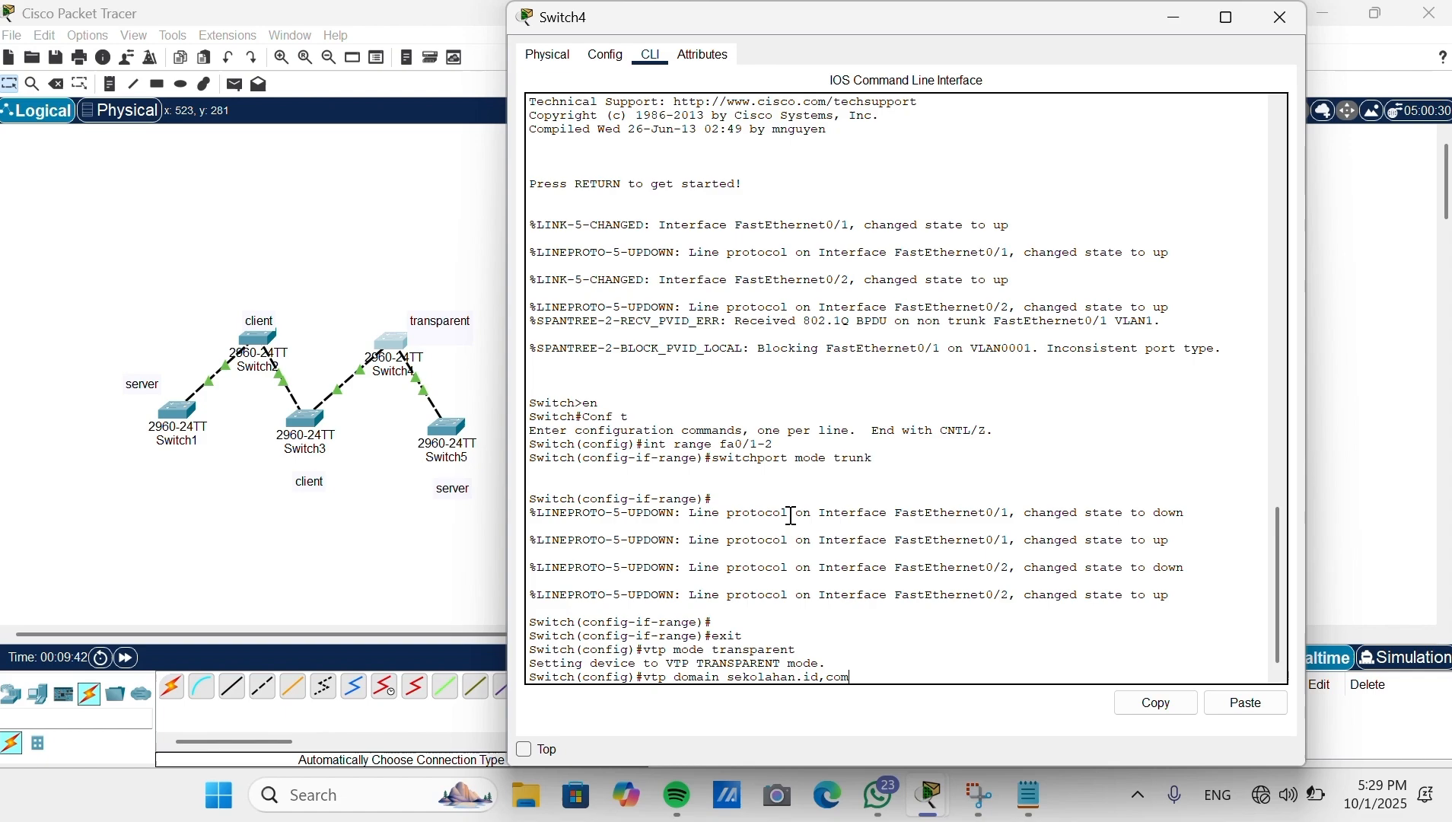
key(Return)
text(vtp pas)
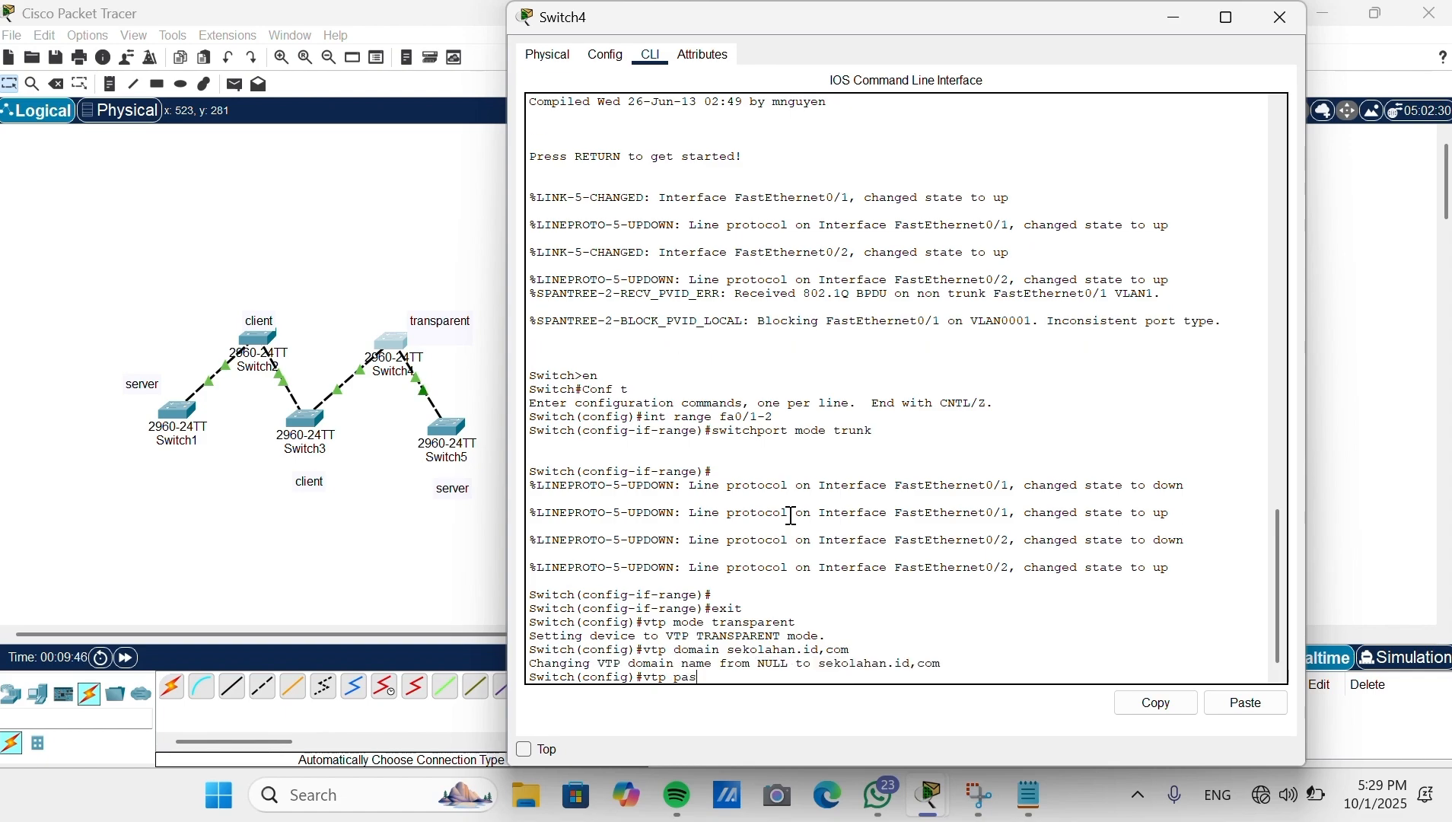
text(sword 123)
key(Return)
click(1285, 17)
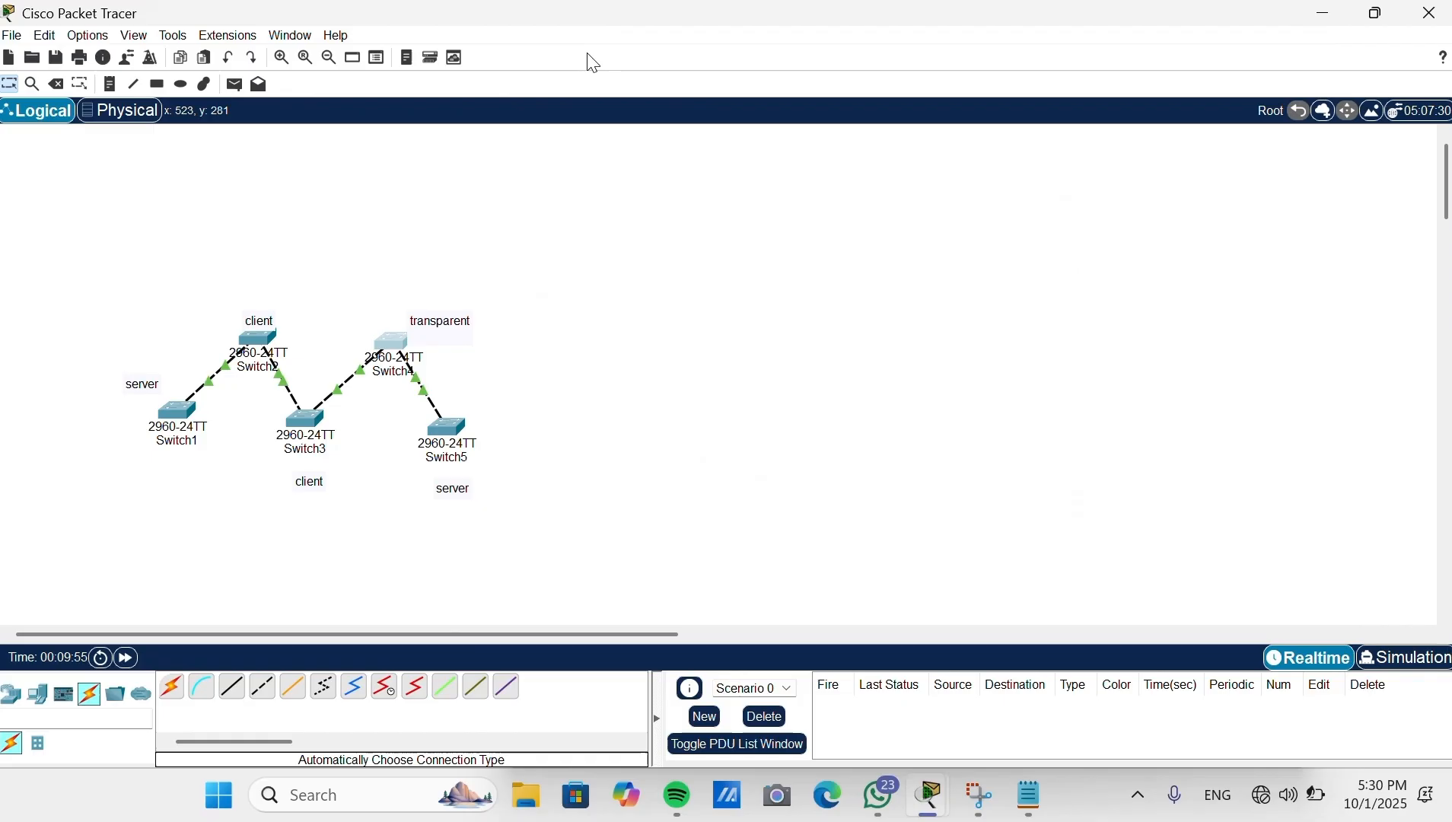
Step: Open Switch1's command line and display its VLAN list with show vlan brief
click(189, 415)
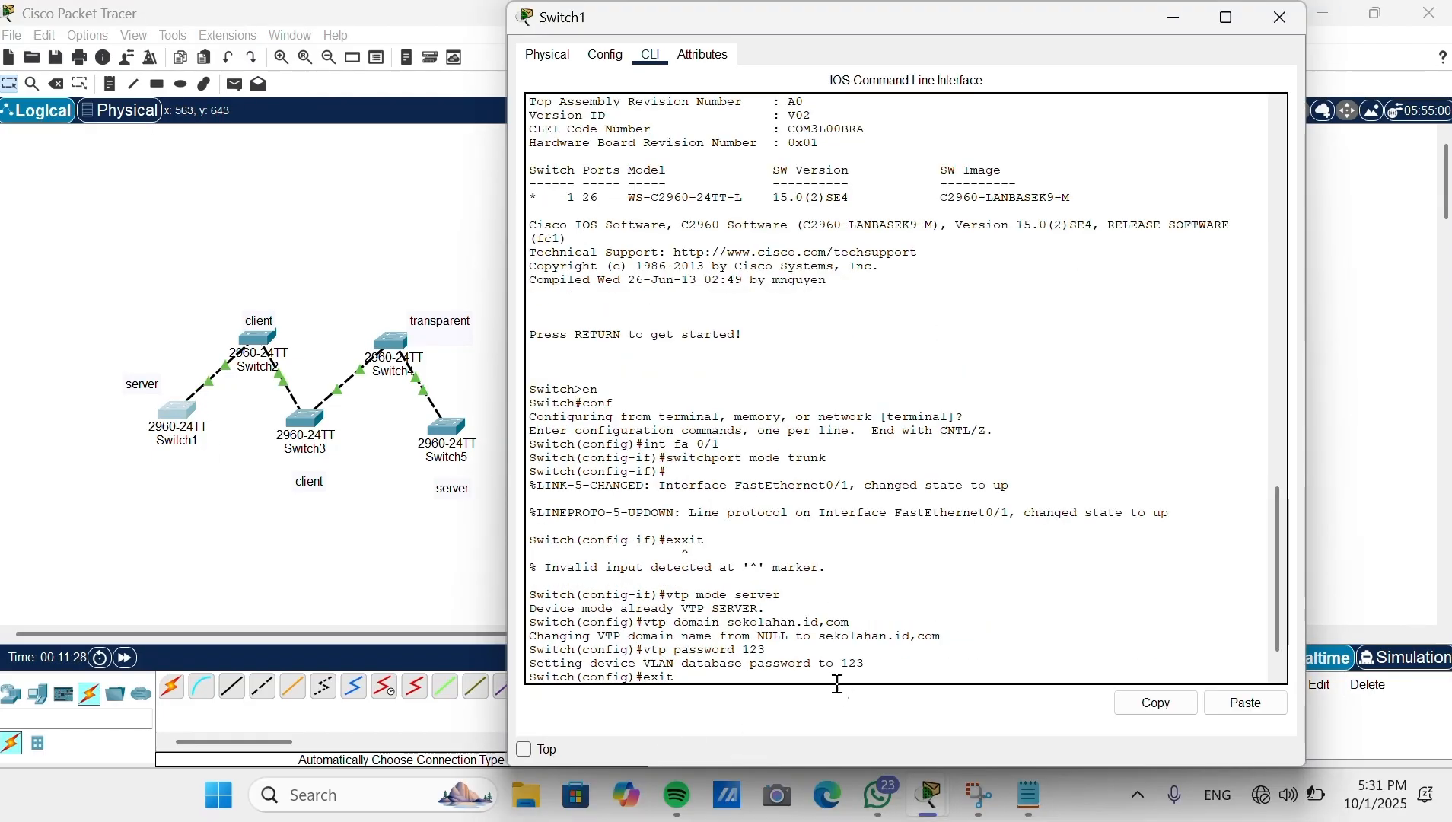
key(Return)
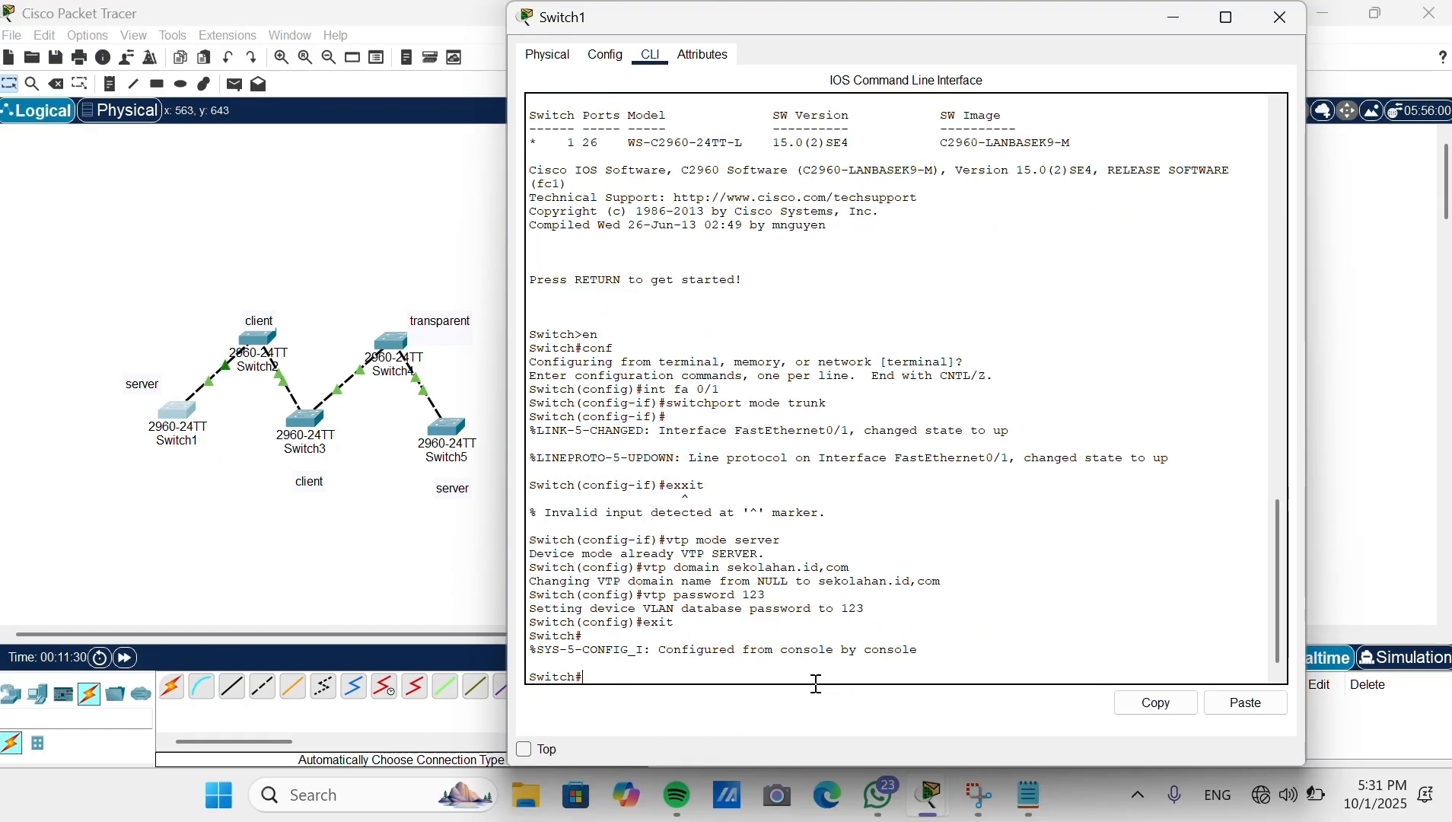
text(d)
text(how vla)
text(n brief)
key(Return)
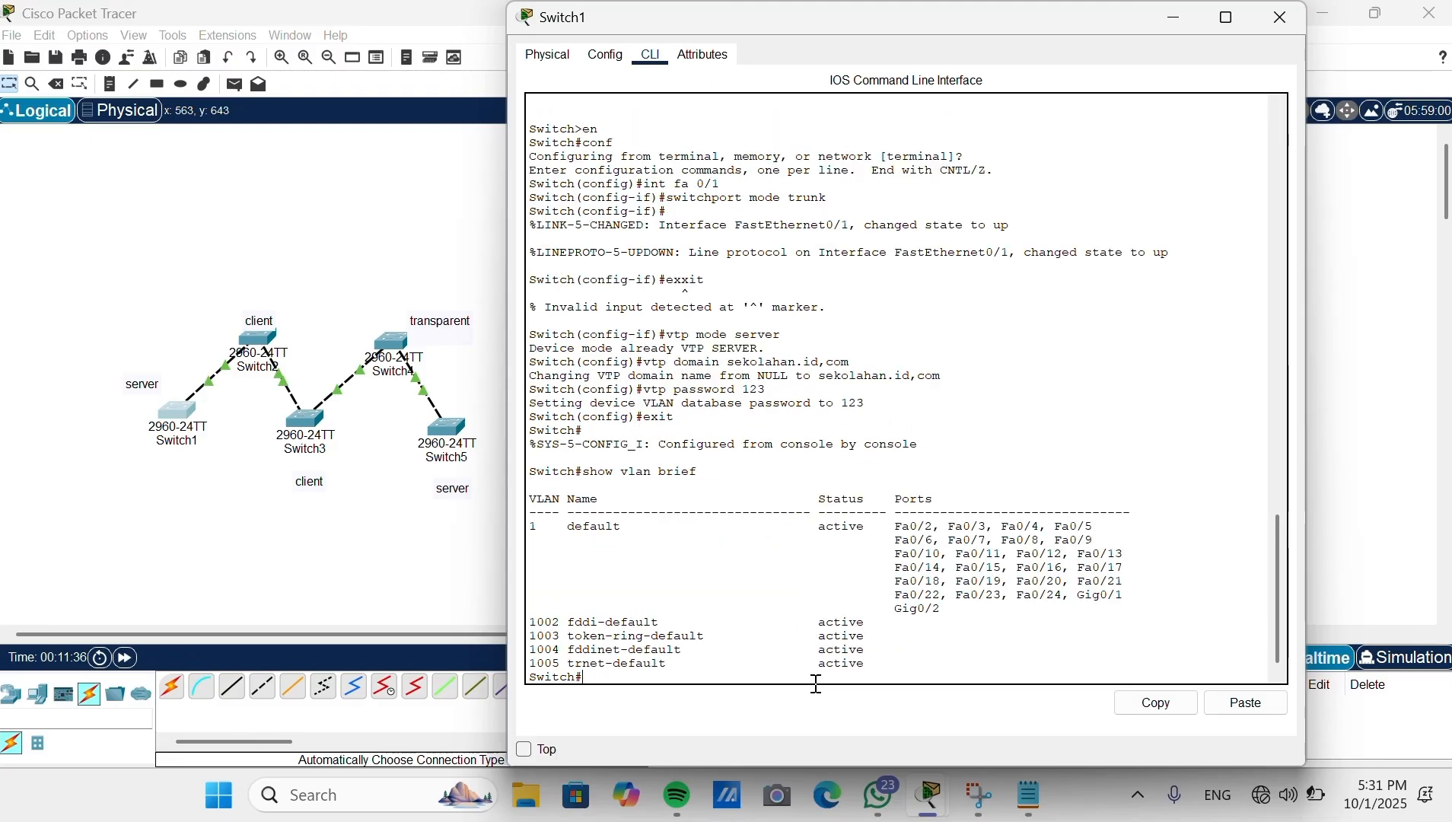
Step: Close Switch1, exit configuration mode on Switch2 and run show vlan brief there
click(1284, 15)
click(258, 338)
key(Return)
text(exit)
key(Return)
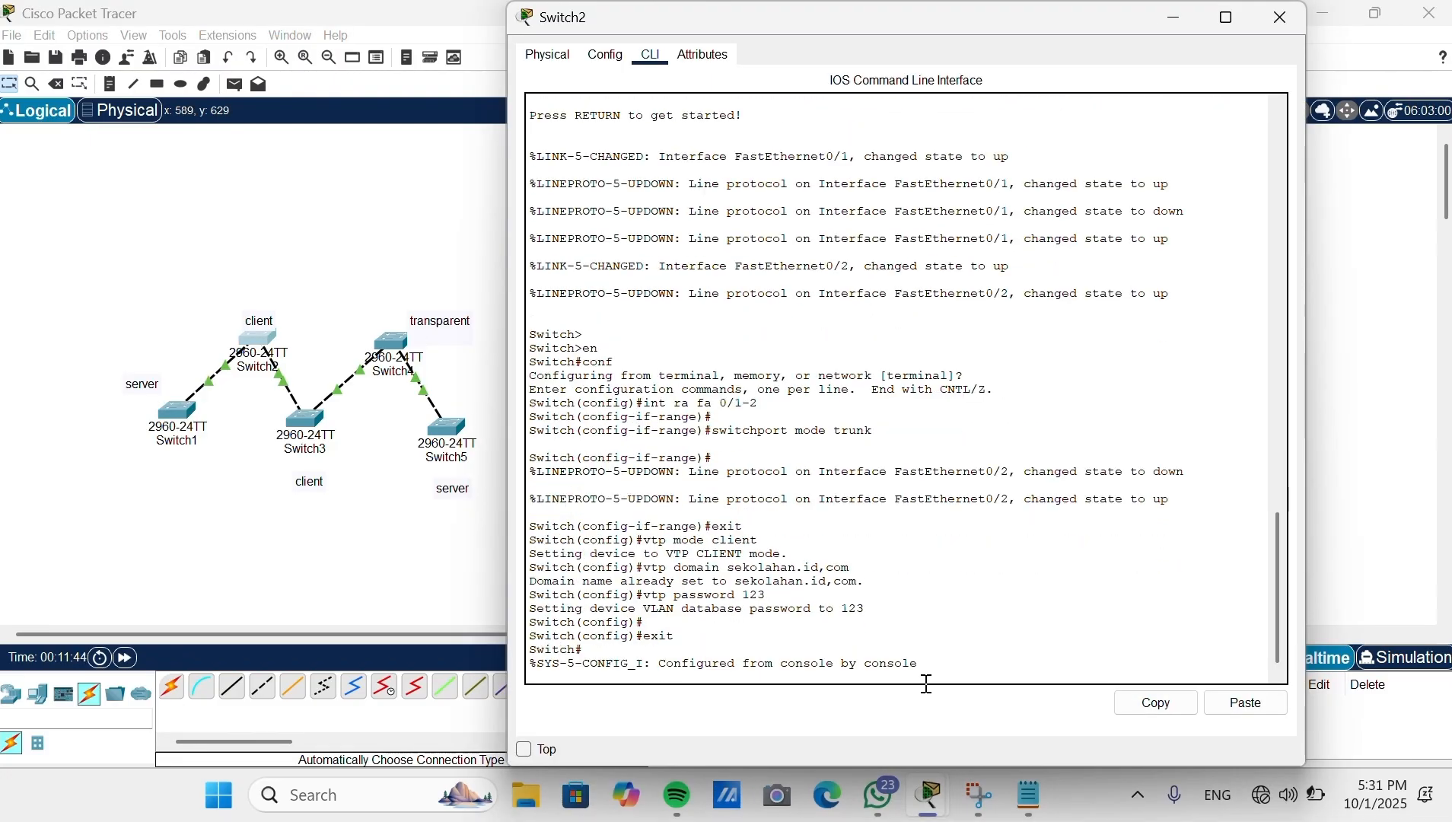
right_click(923, 679)
click(944, 720)
Step: Check the VLAN lists in the command lines of Switch3, Switch4 and Switch5
click(440, 380)
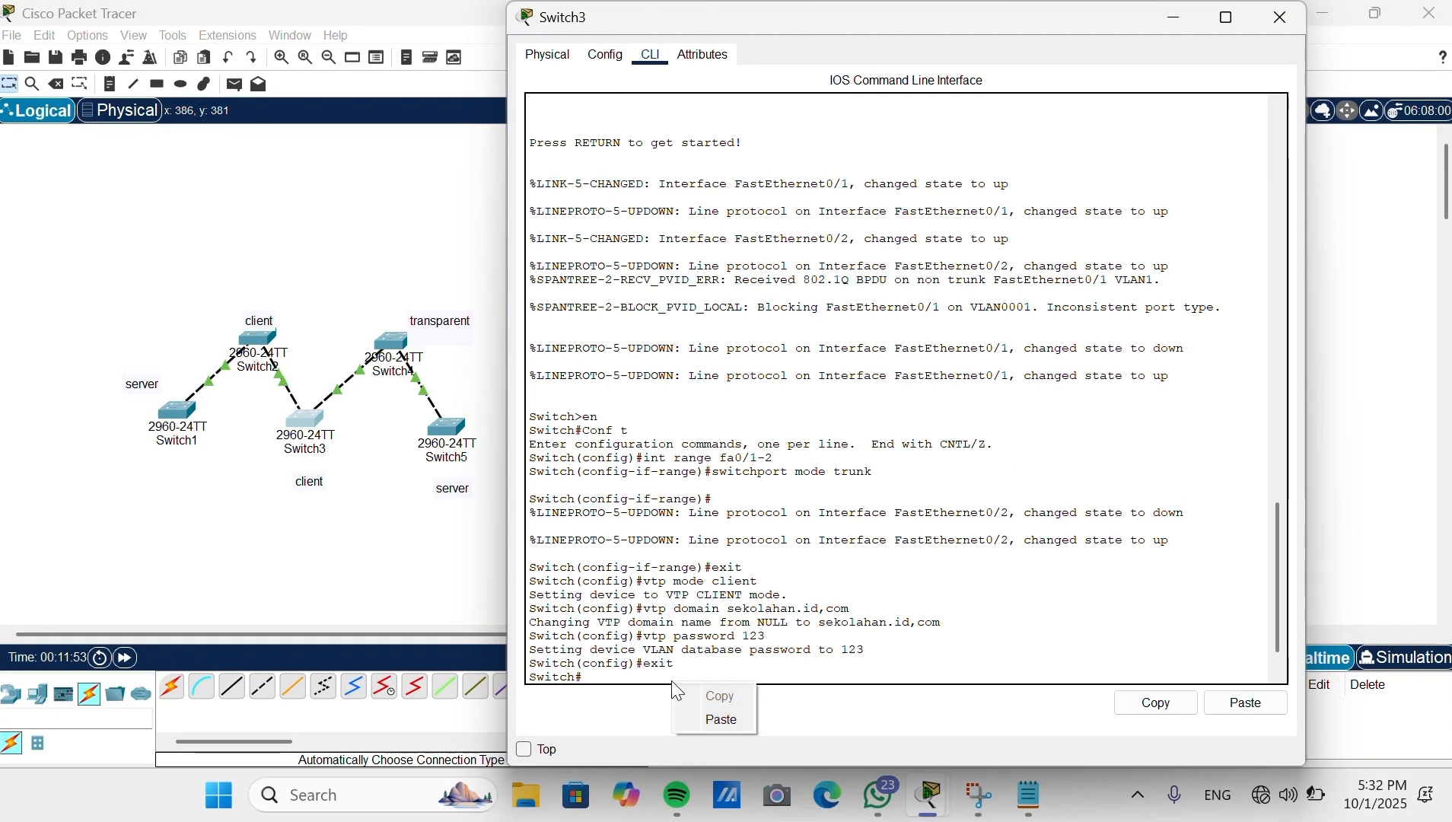
click(395, 350)
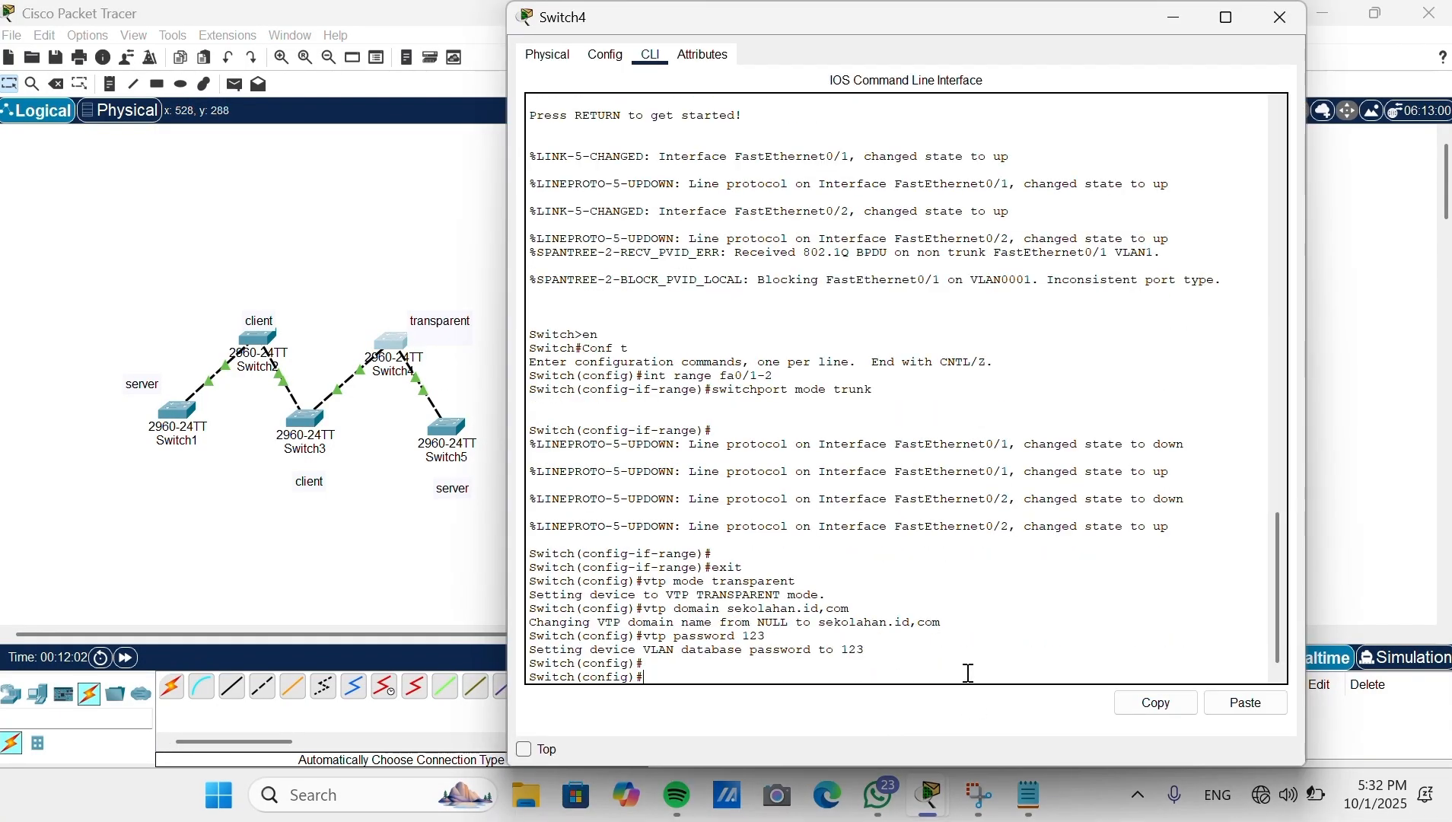
click(268, 508)
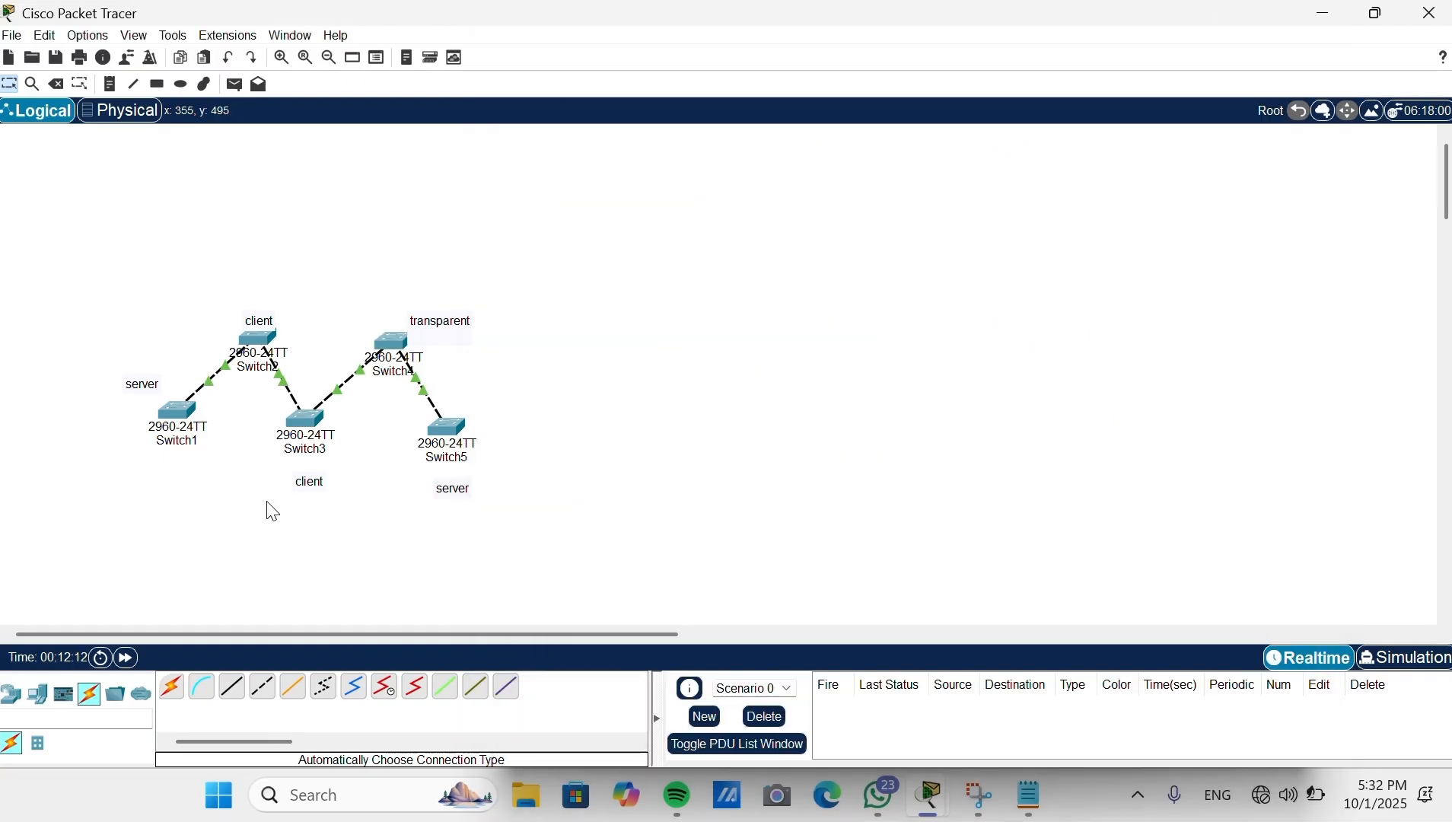
click(447, 426)
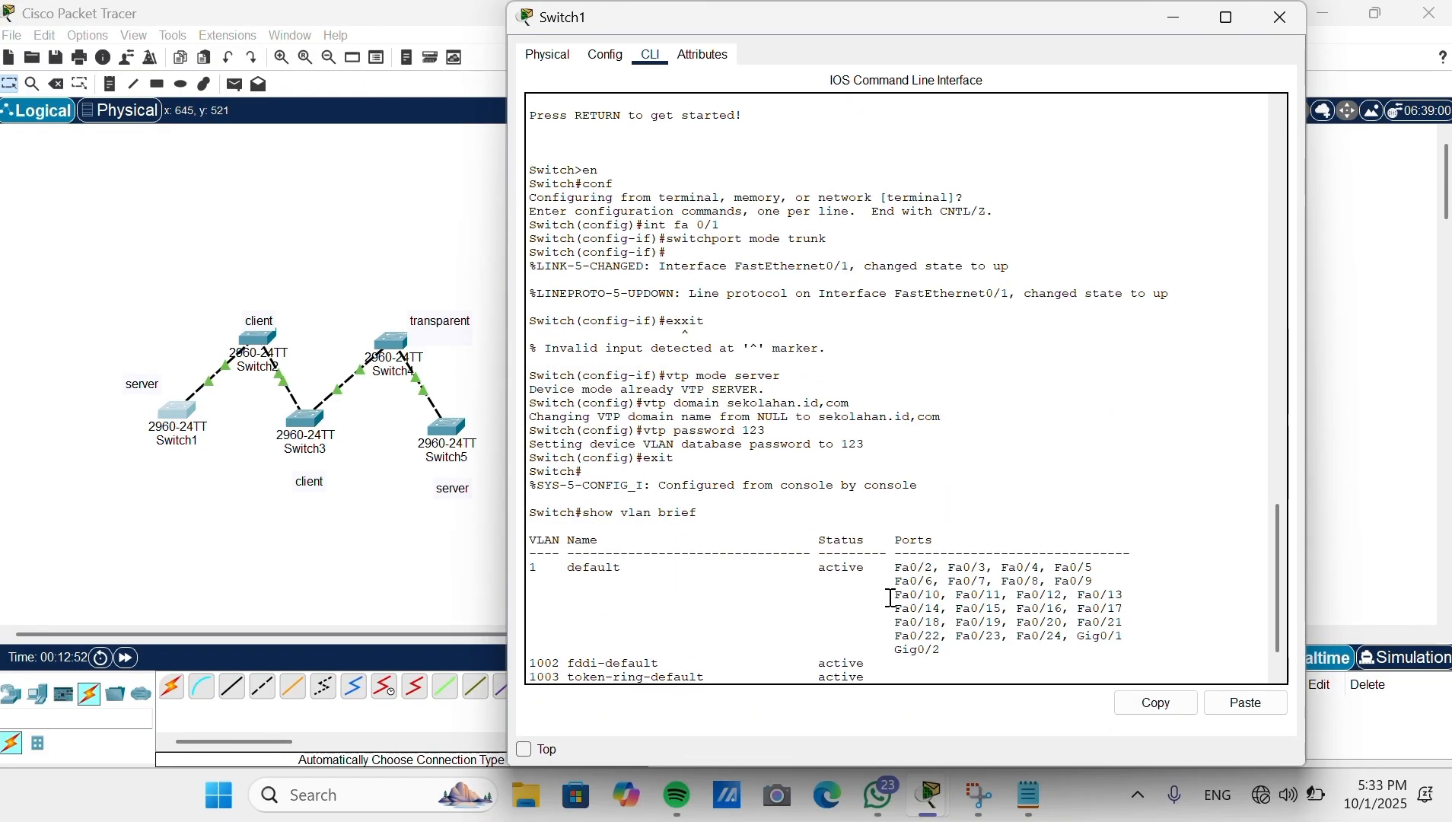
Step: Enter configuration mode on Switch1 and create VLAN 2 with the name a
key(Return)
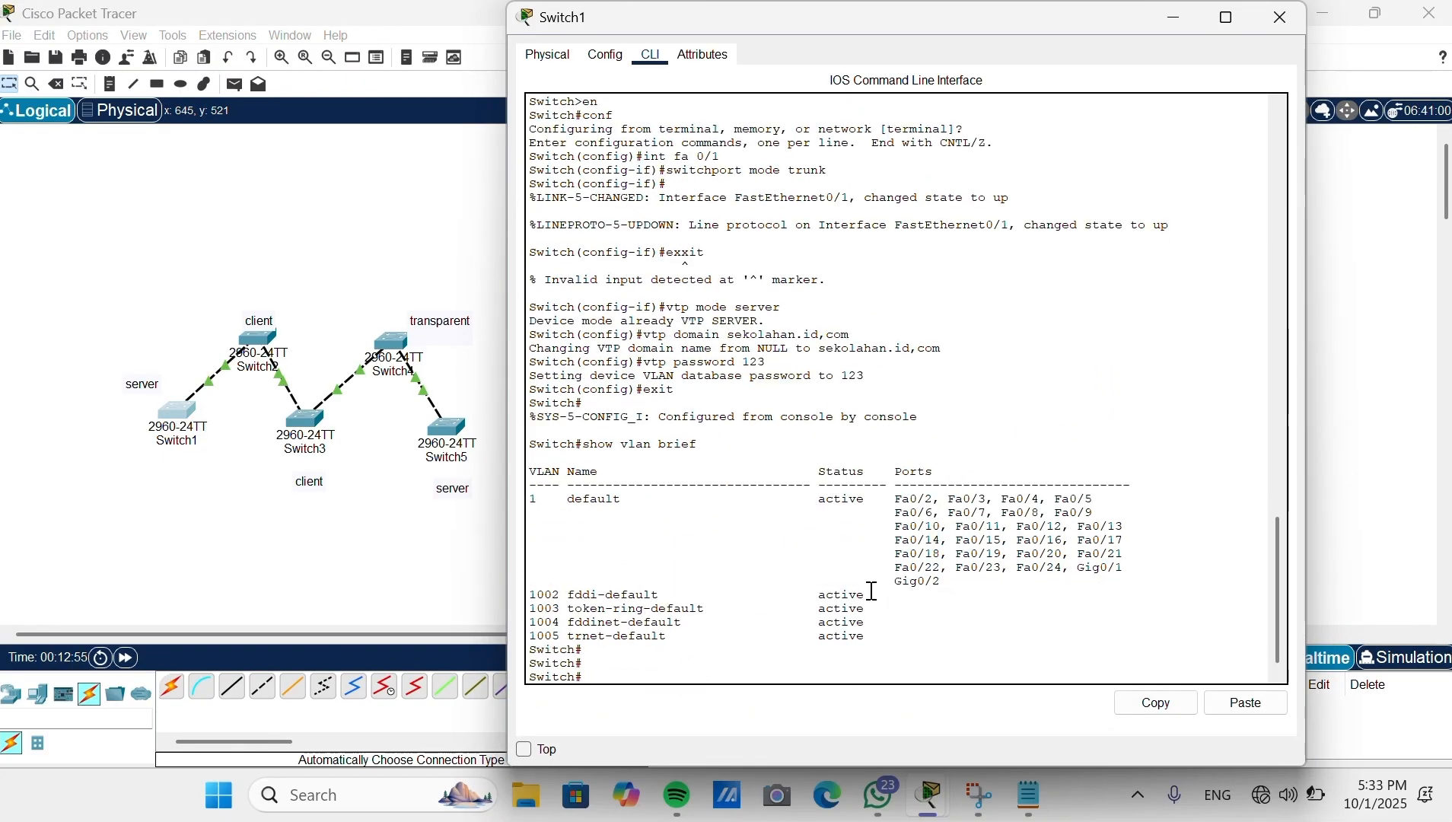
text(conf)
key(Return)
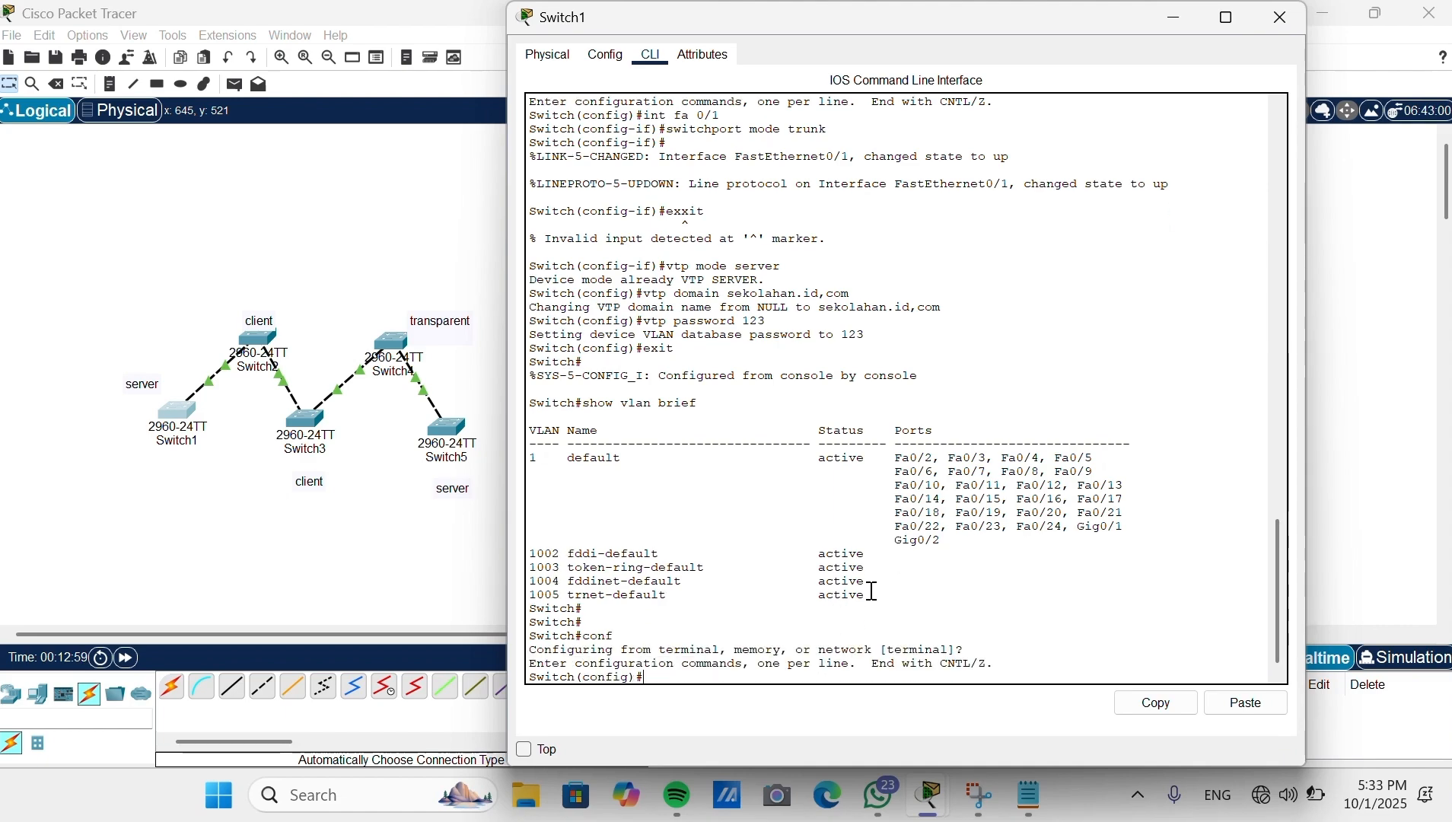
text(vlan 2)
key(Return)
text(name a)
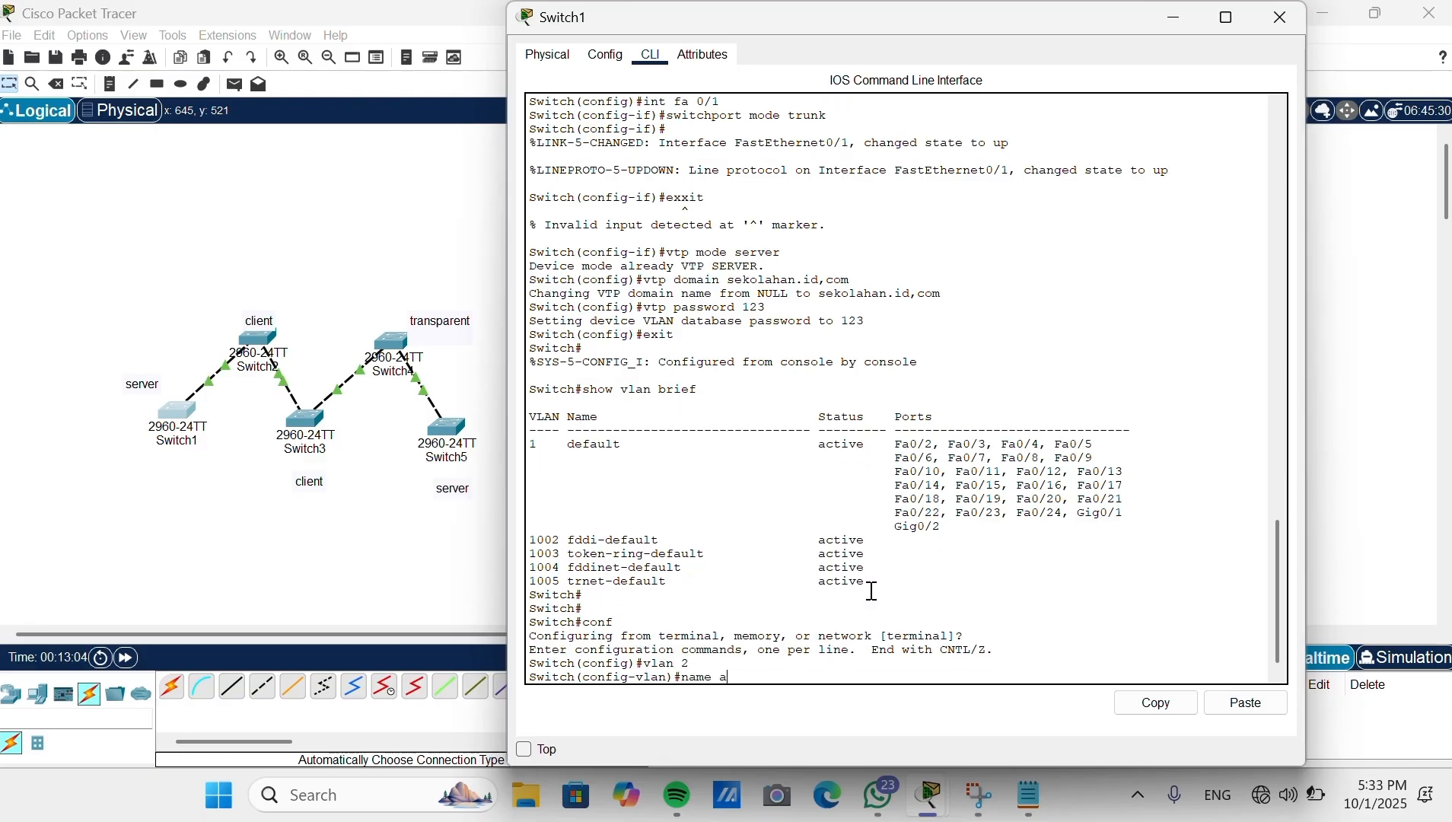
key(Return)
Step: Create VLAN 3 with the name b on Switch1 and return to privileged mode
text(vlan 2)
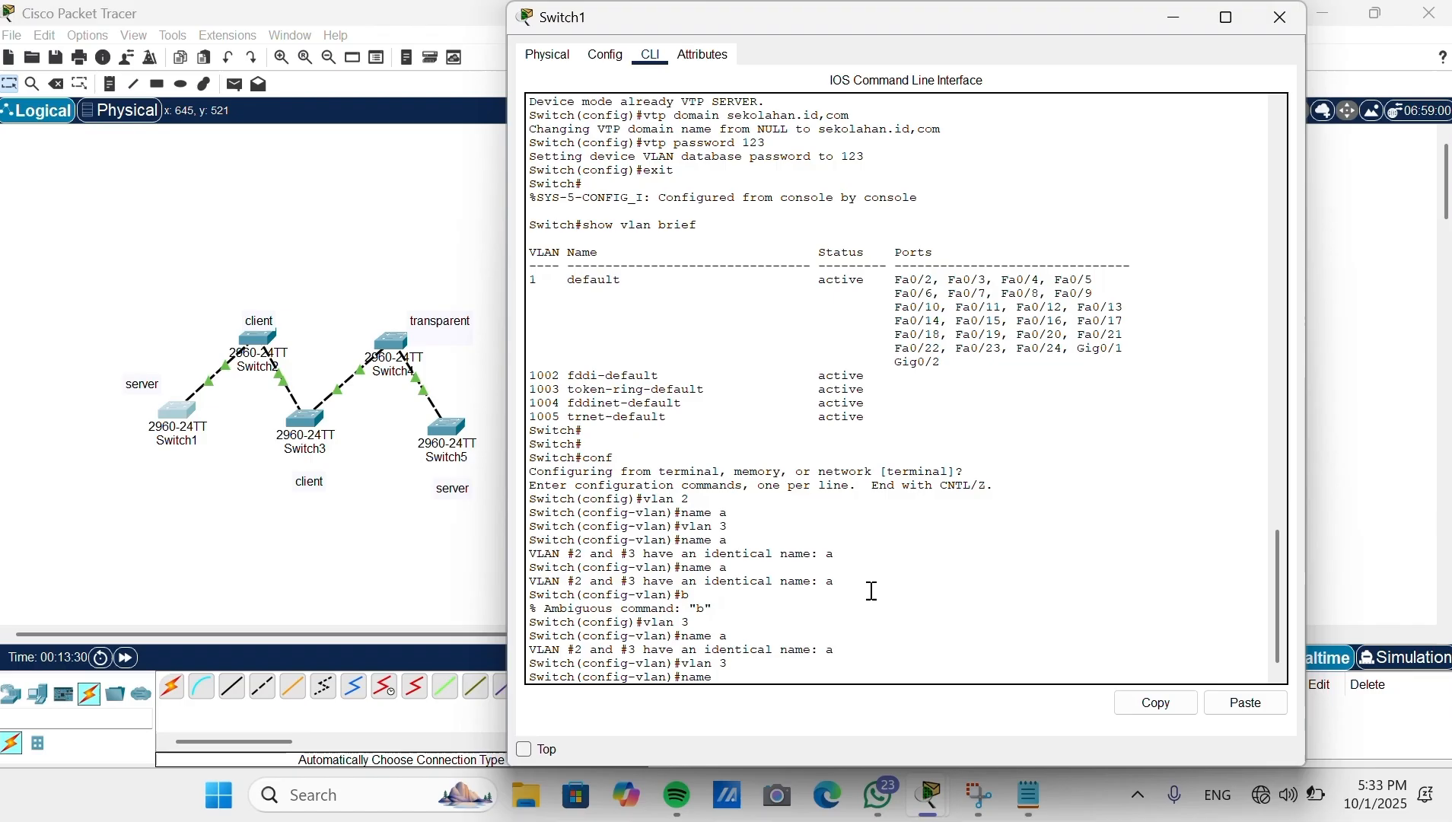
key(Return)
text(exit)
key(Return)
text(ex)
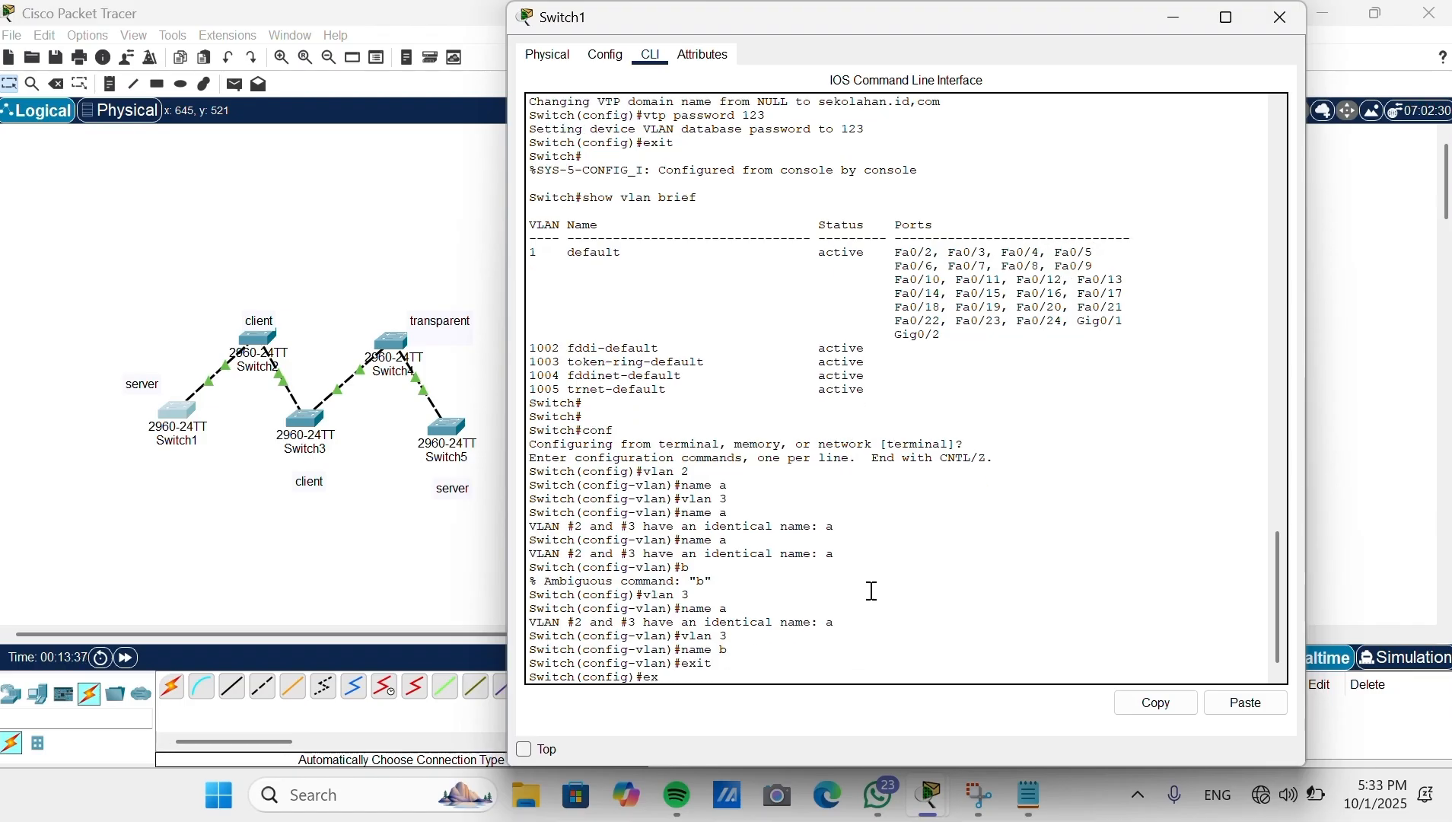
text(it)
key(Return)
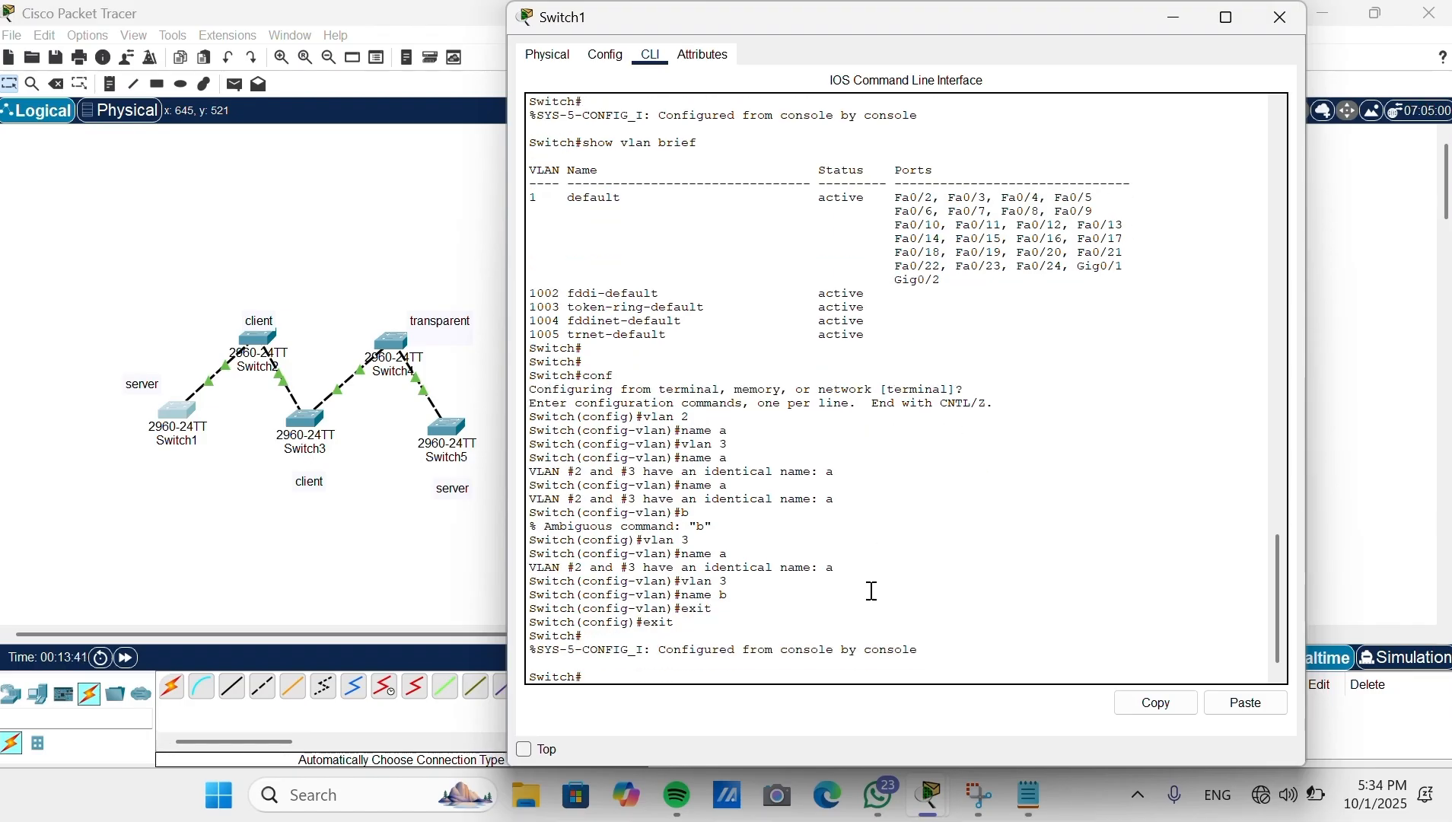
Step: Run show vlan brief on Switch1 and Switch2 to check for VLANs 2 and 3
right_click(873, 591)
click(920, 630)
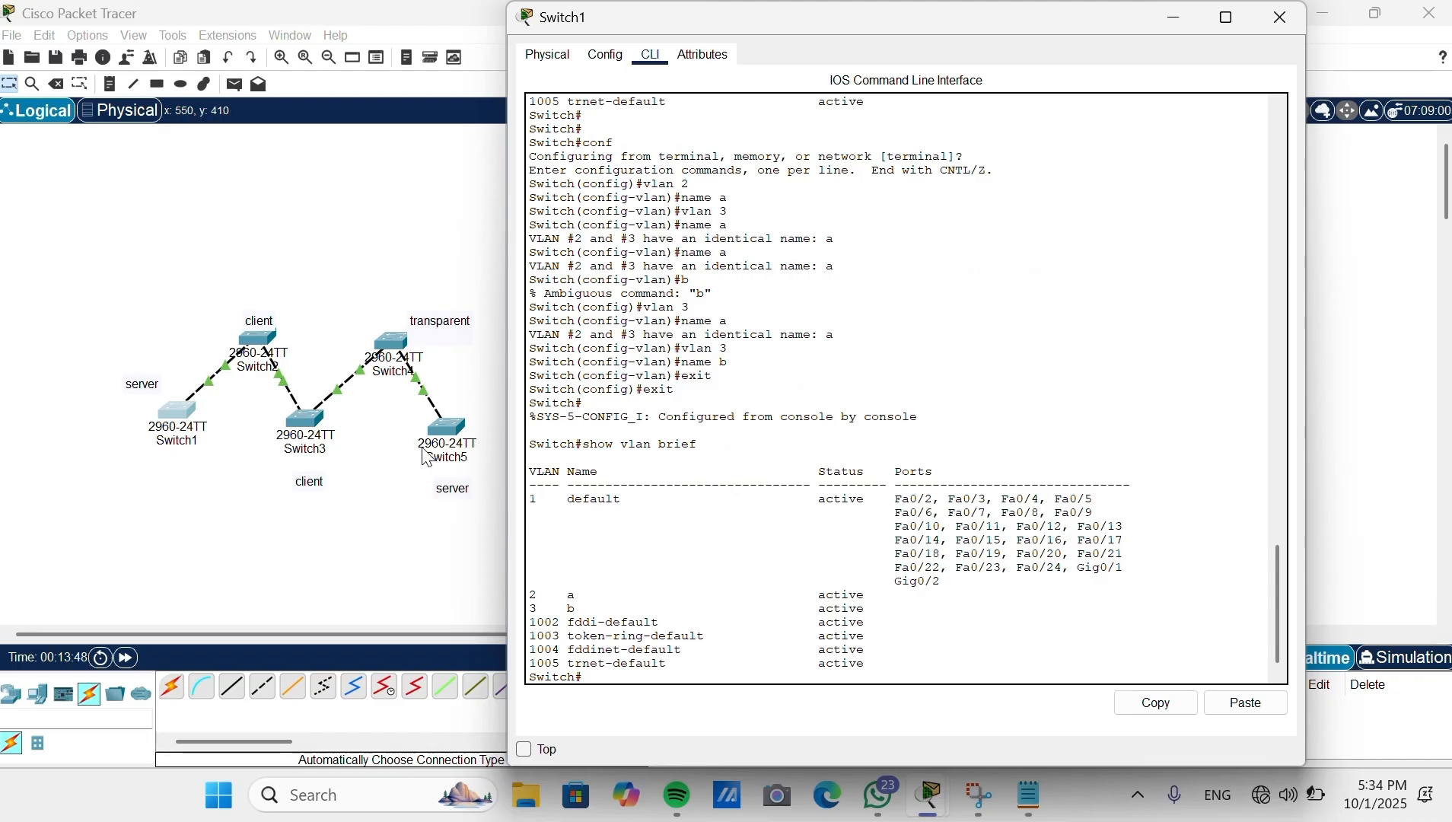
click(273, 346)
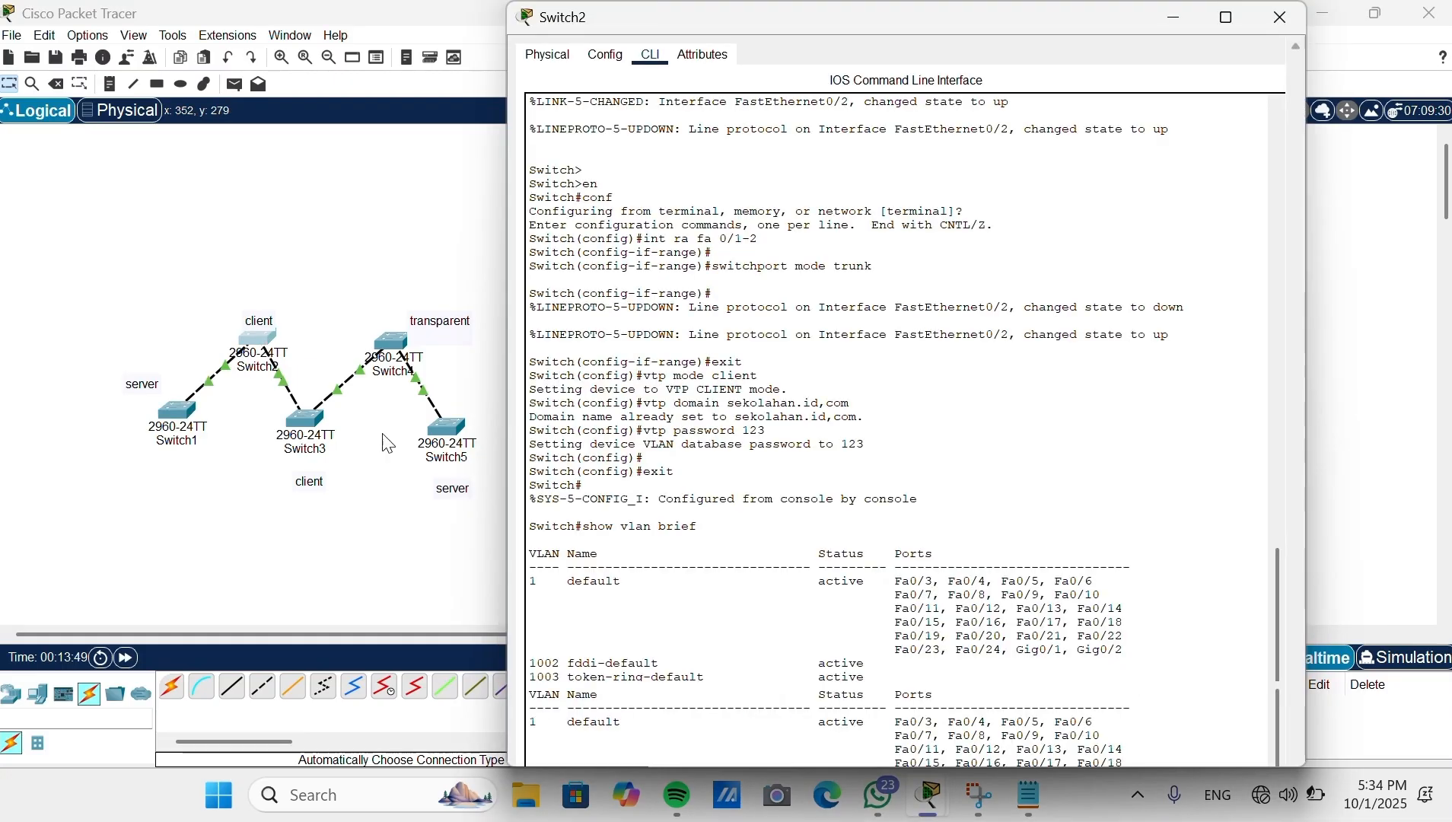
right_click(613, 678)
click(626, 716)
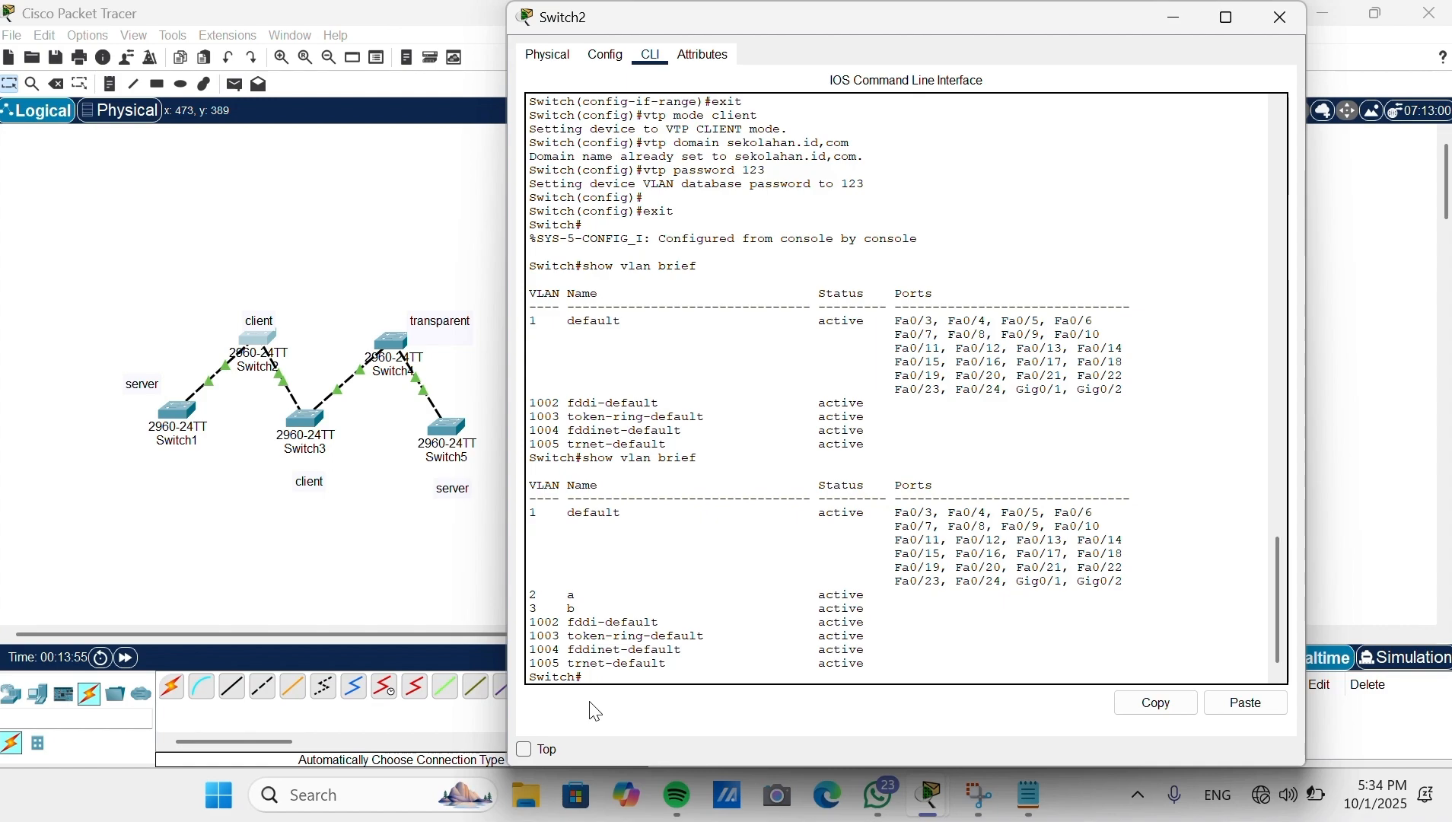
Step: Close Switch2's window and run show vlan brief on Switch3 to check for VLANs 2 and 3
click(298, 547)
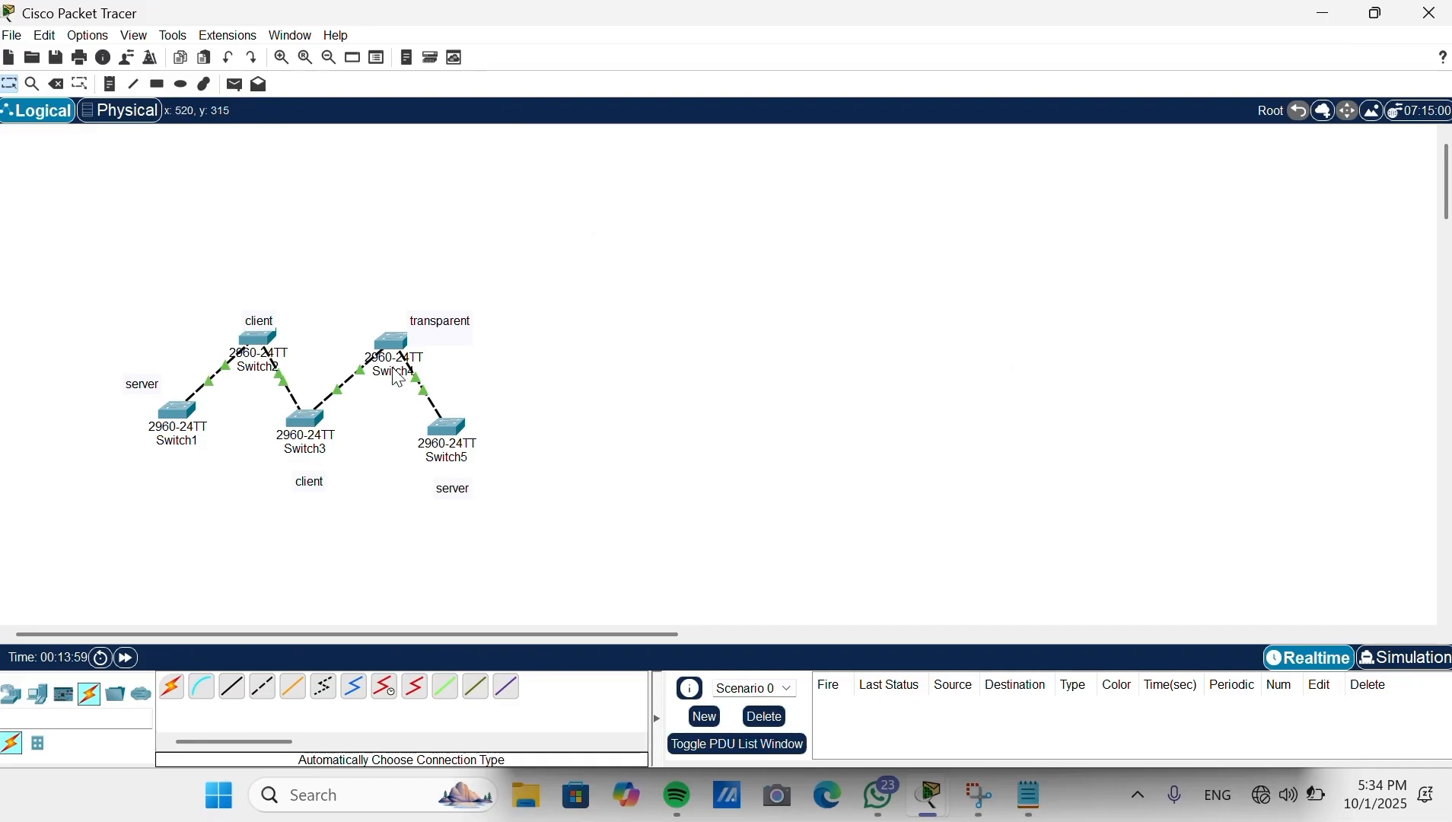
click(305, 418)
right_click(751, 673)
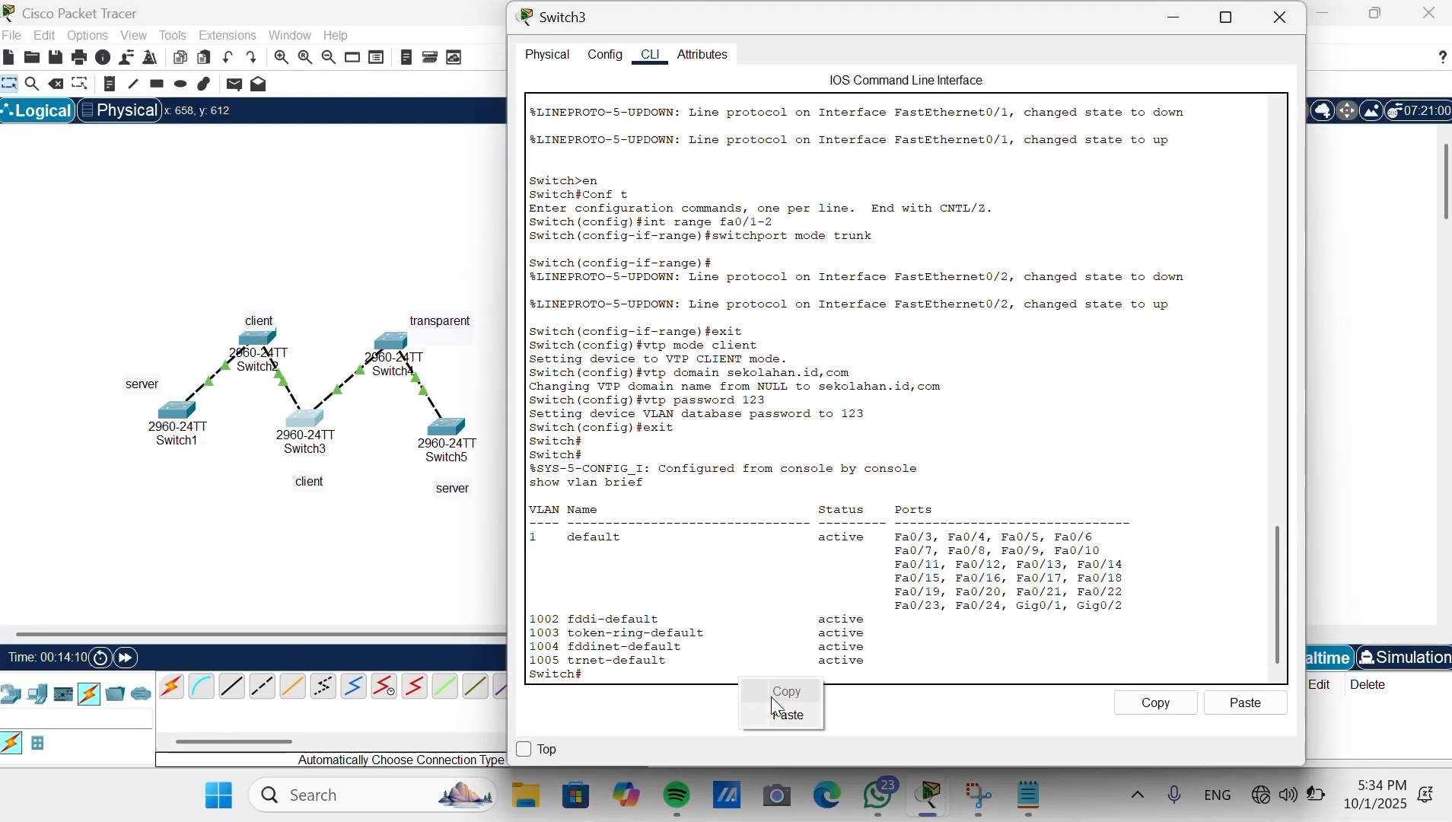
click(782, 715)
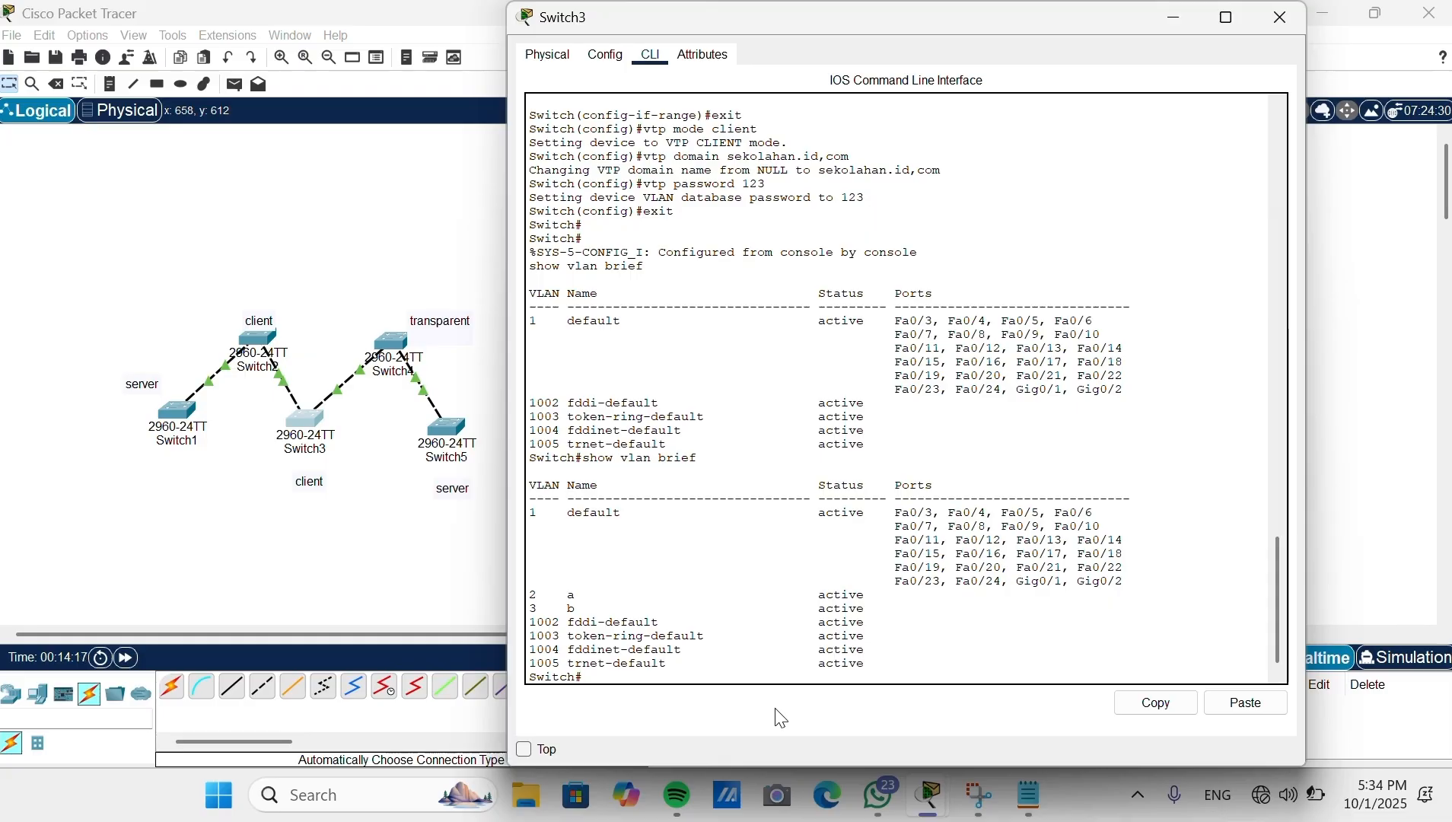
Step: Open Switch5's command line and run show vlan brief to check for VLANs 2 and 3
click(406, 355)
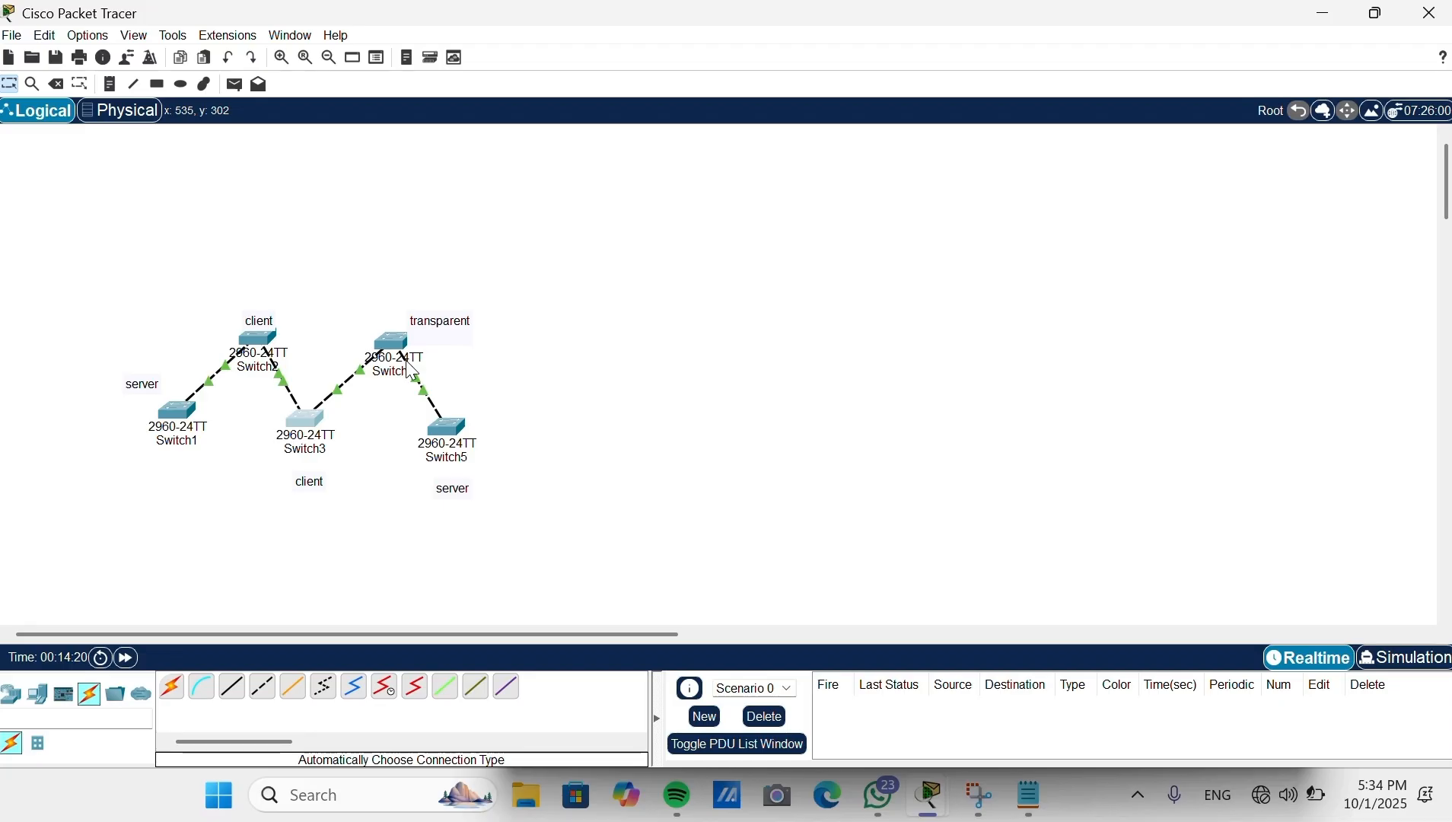
click(447, 429)
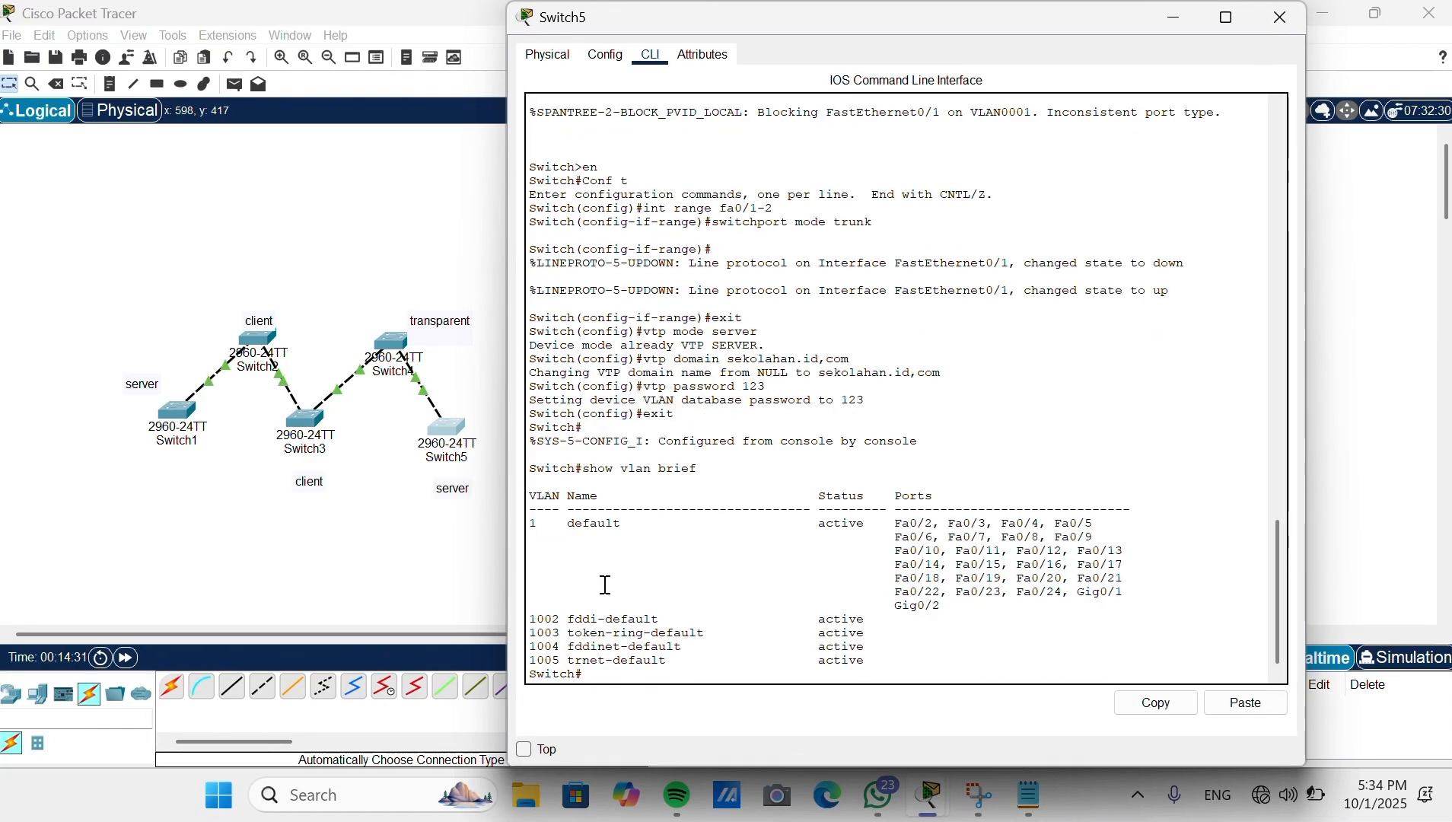
right_click(606, 674)
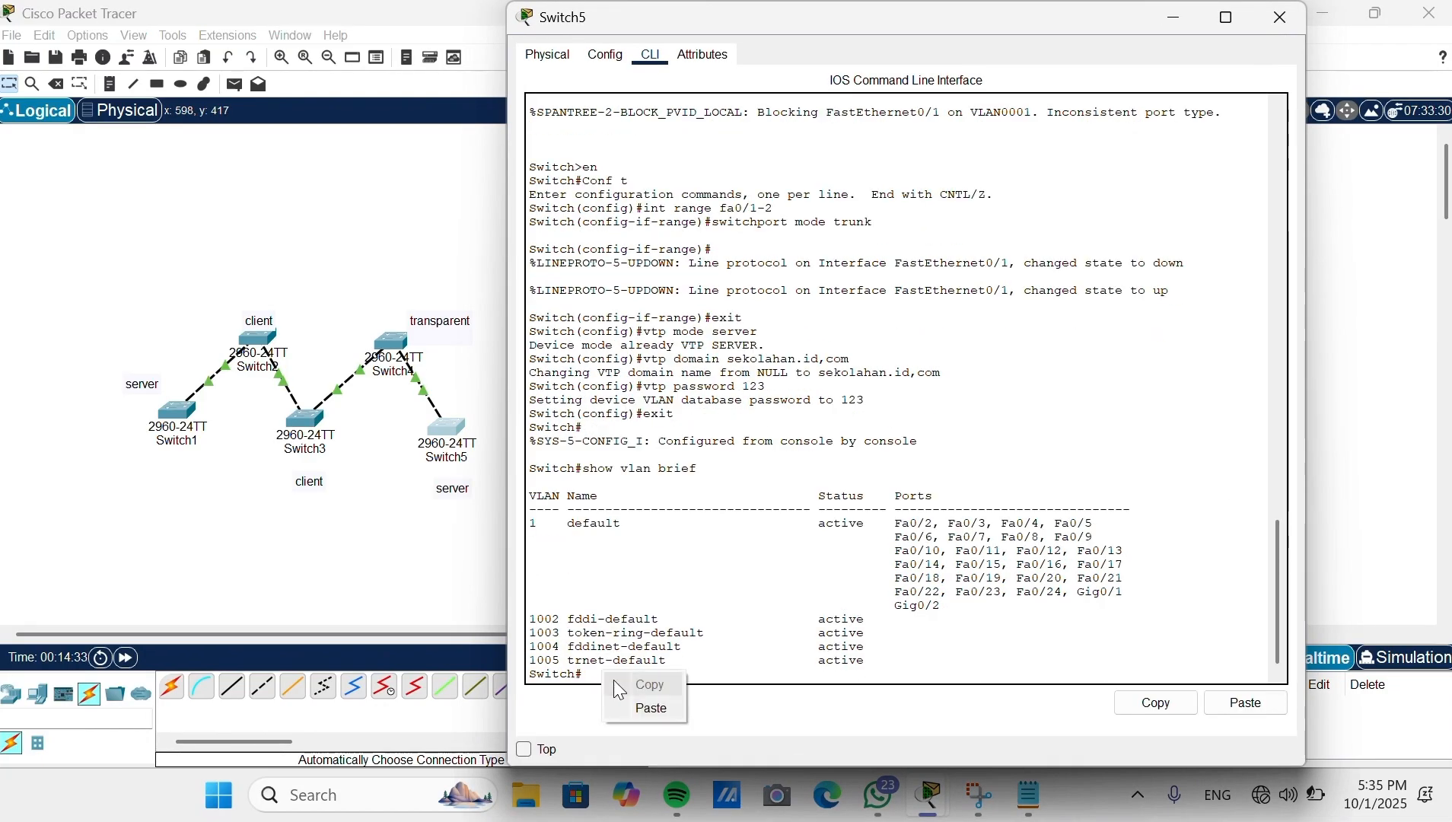
click(633, 708)
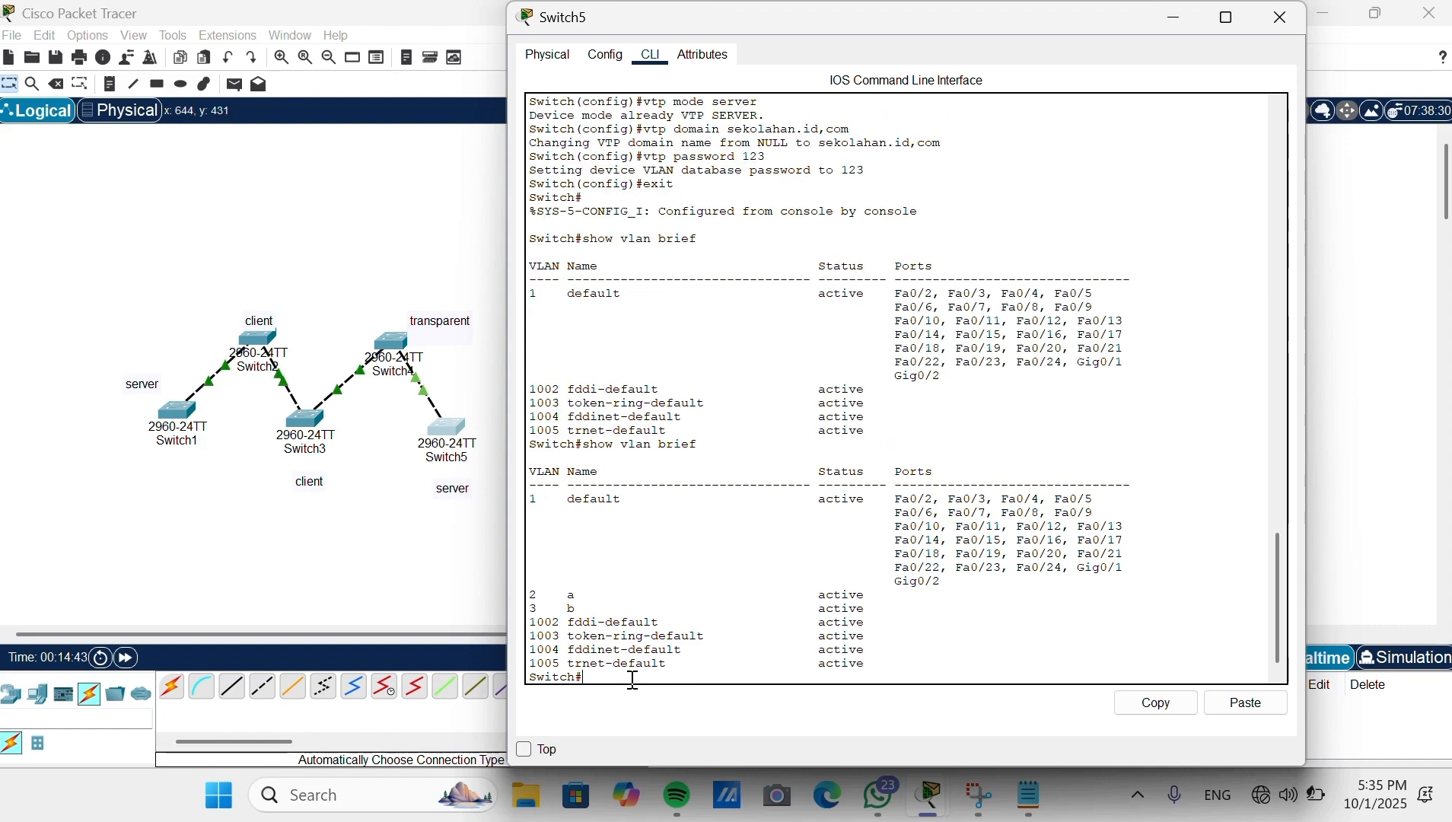
Step: Delete VLAN 3 in Switch5's global configuration mode and return to privileged mode
text(cn f)
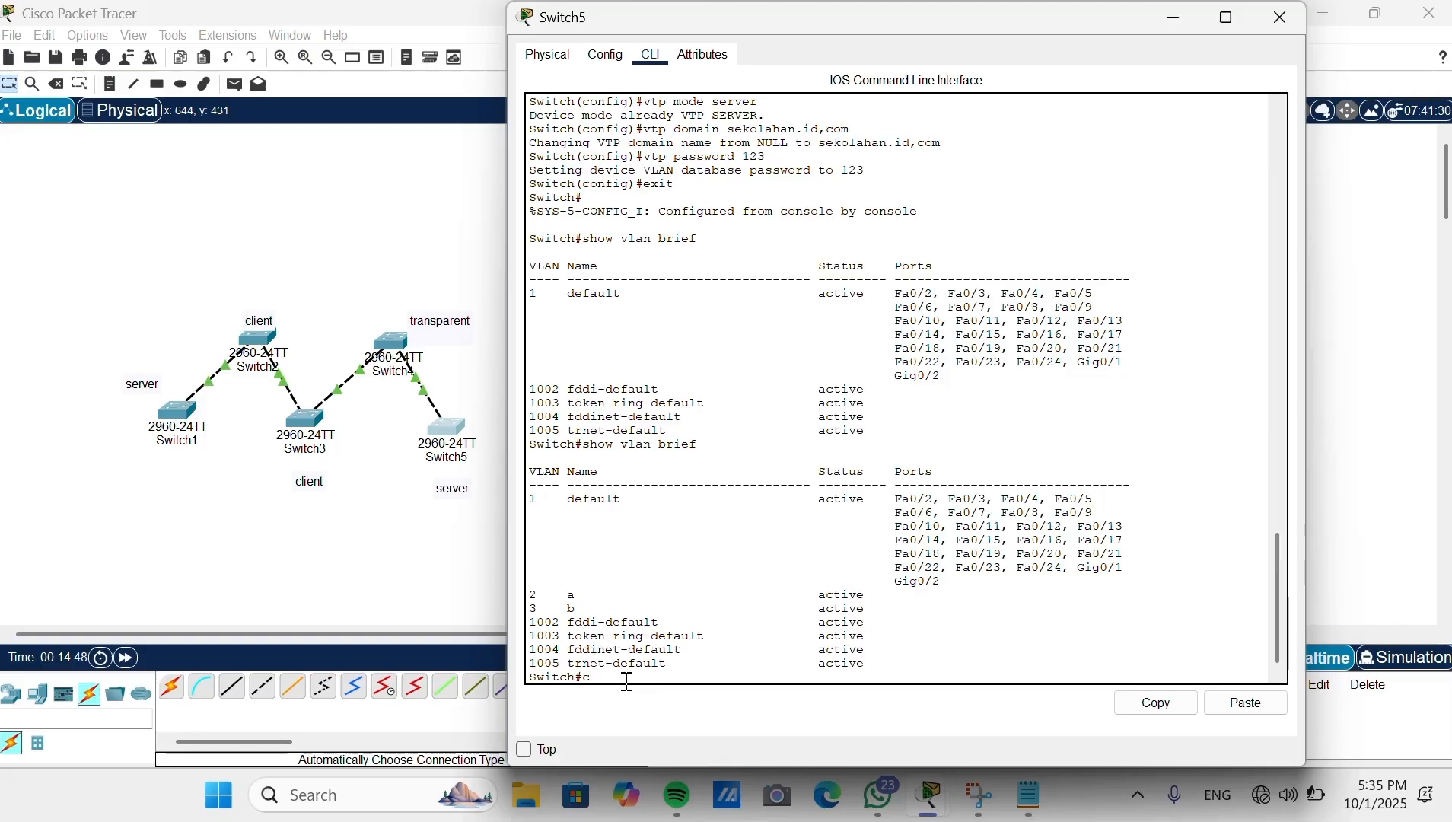
text(onf)
key(Return)
text(no vlan 3)
key(Return)
key(Return)
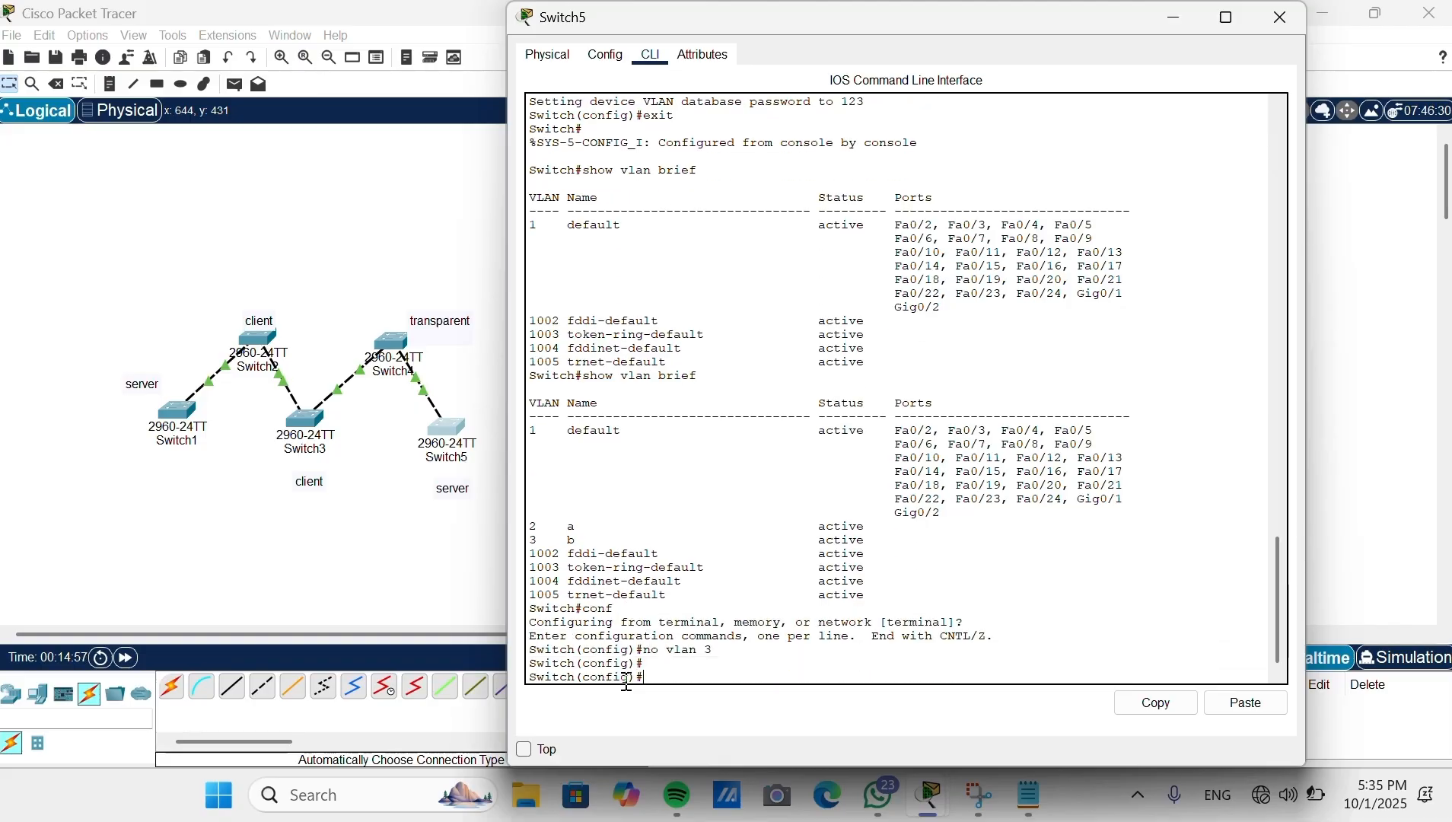
text(exir)
key(BackSpace)
text(t)
key(Return)
Step: Run show vlan brief on Switch5, Switch2 and Switch3 to check whether the VLAN 3 deletion has propagated
right_click(629, 683)
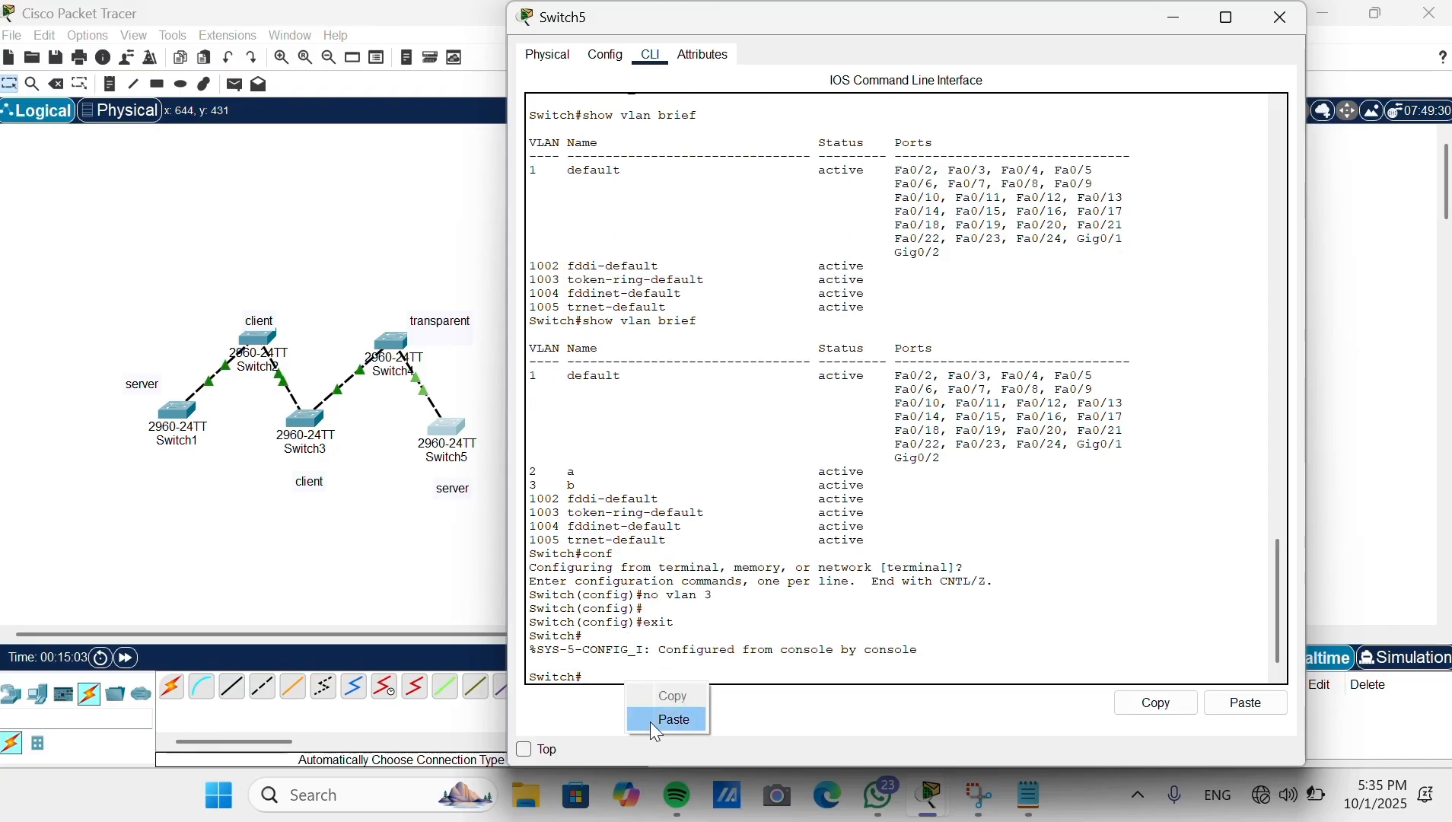
click(651, 722)
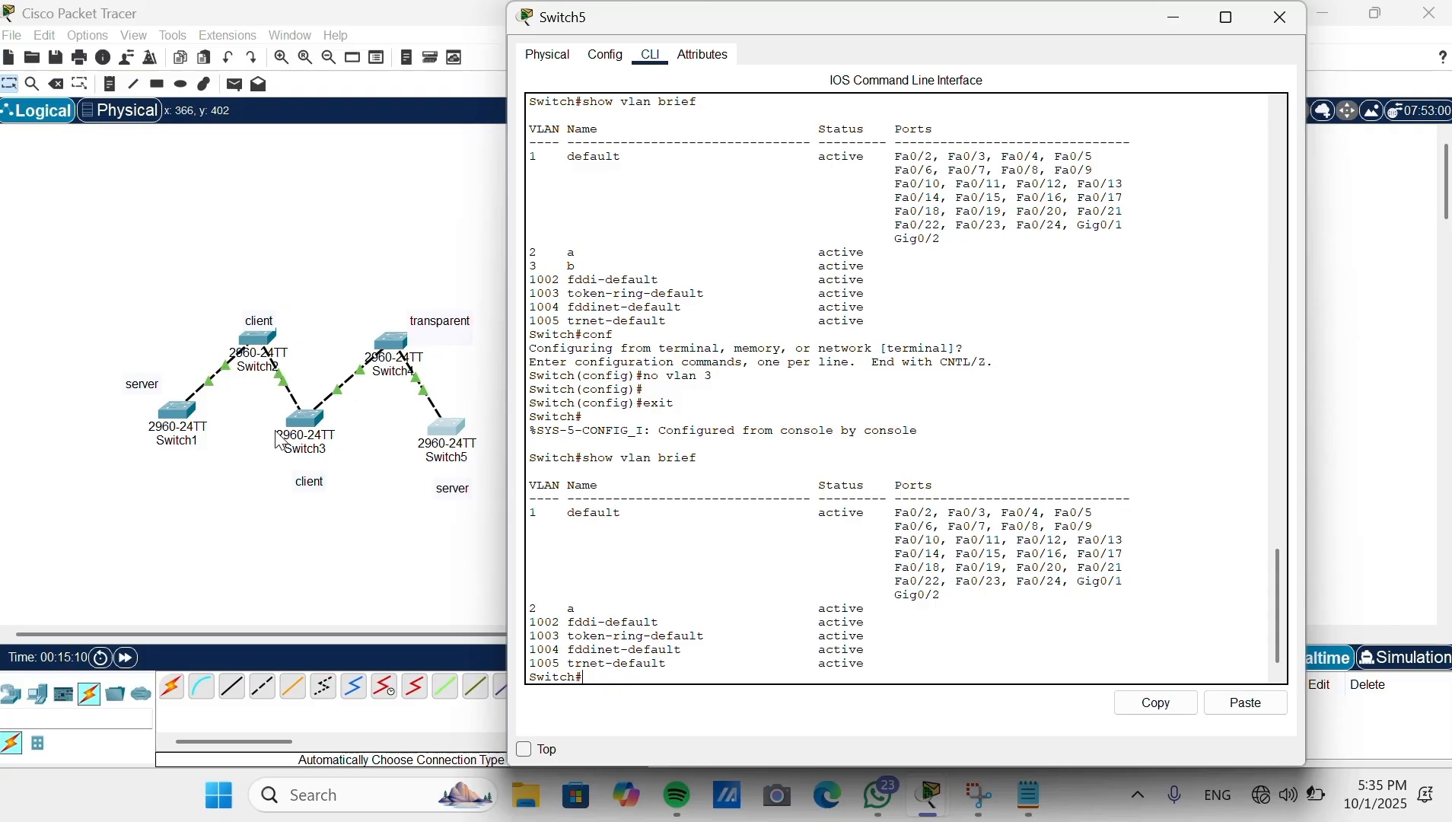
click(259, 344)
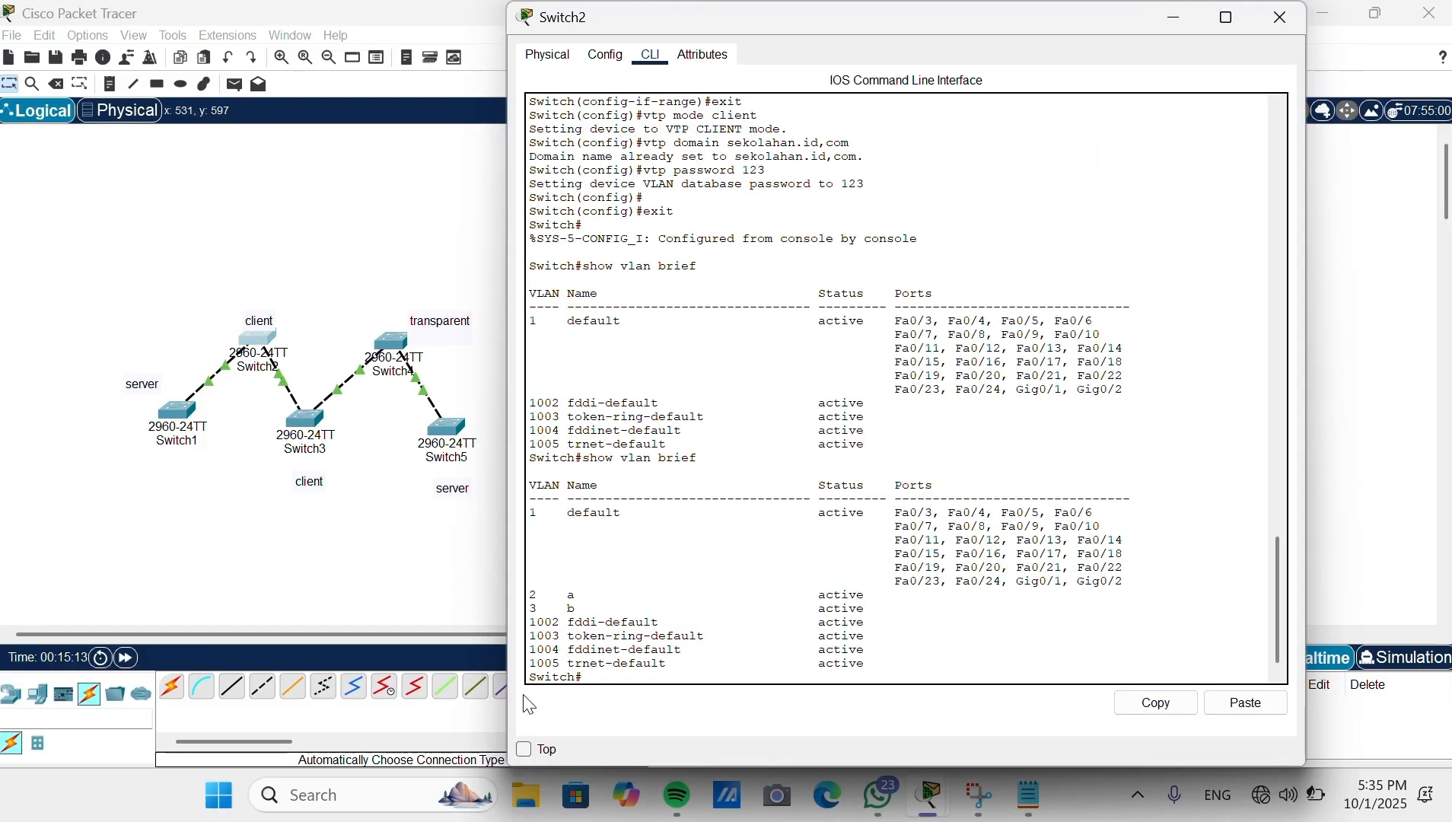
right_click(594, 670)
click(634, 707)
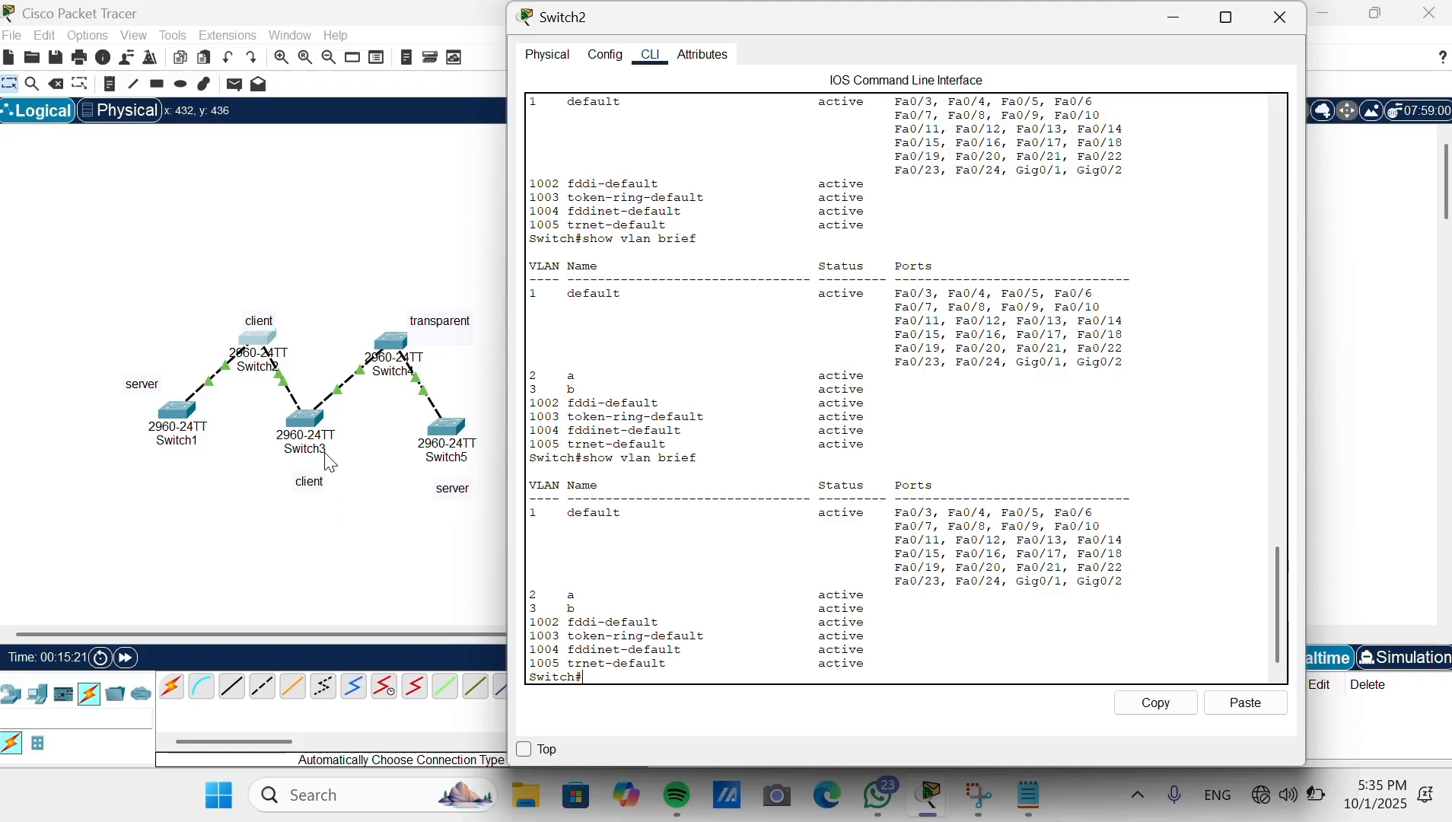
click(320, 432)
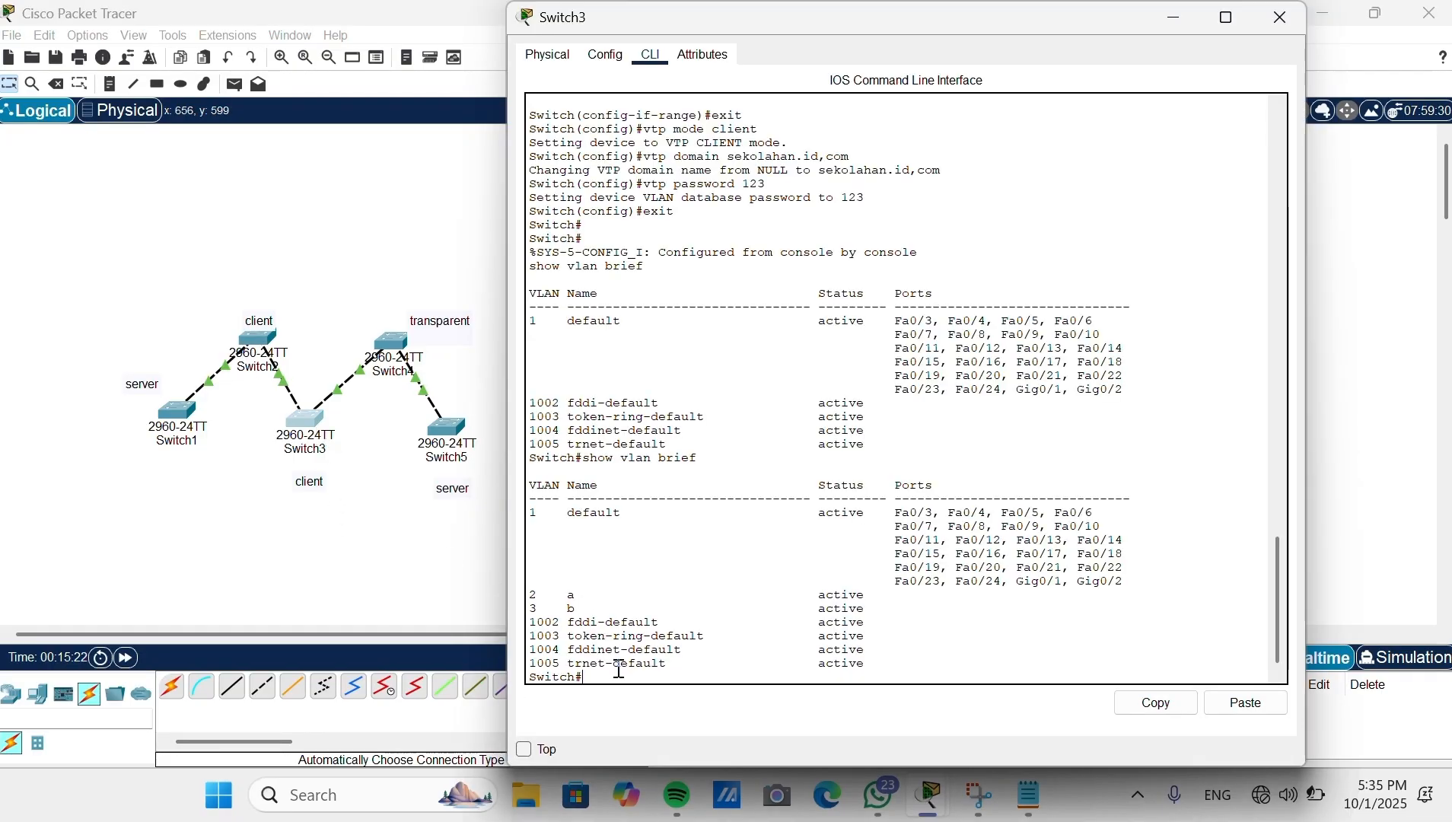
right_click(619, 670)
click(655, 705)
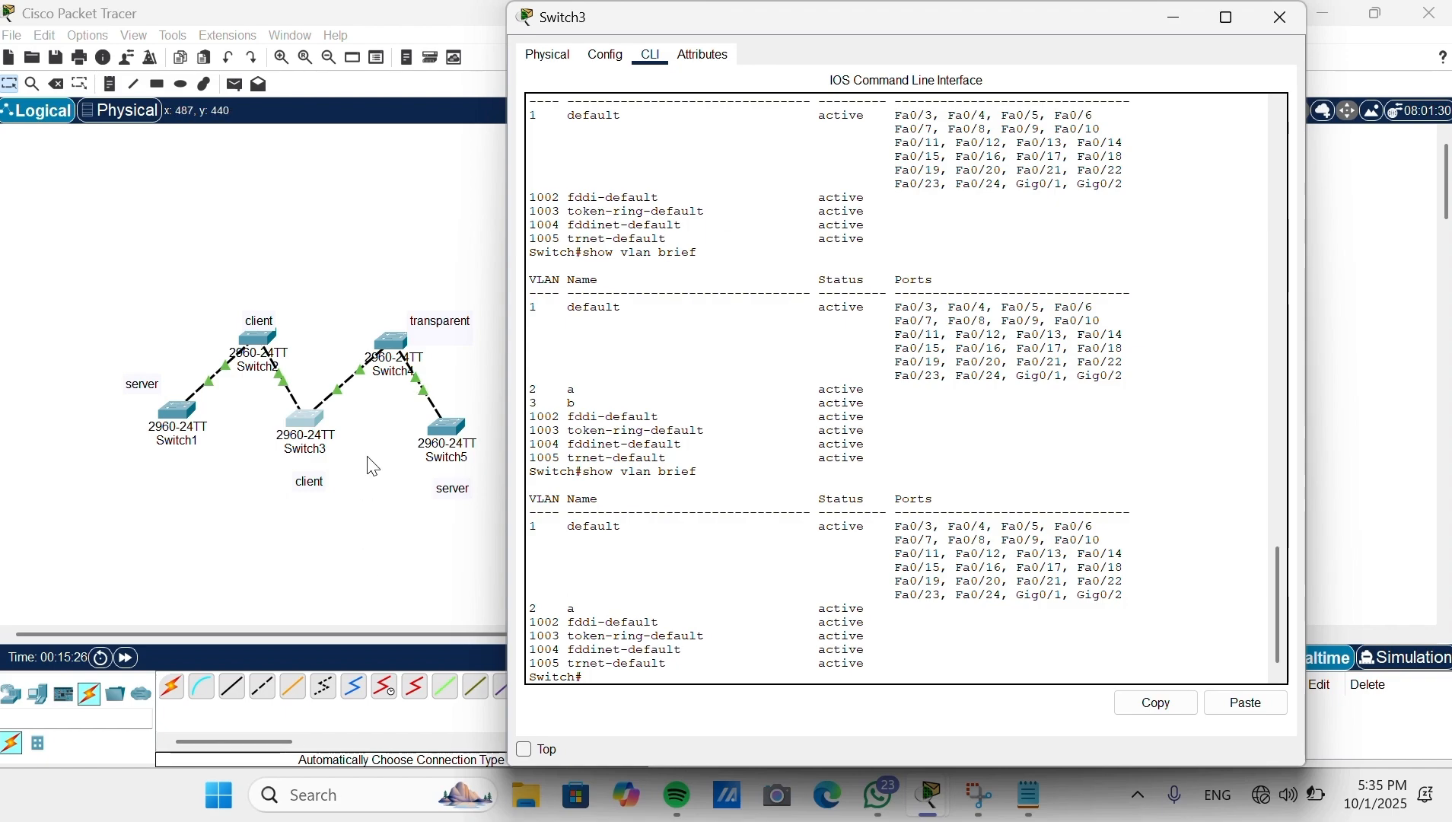
Step: Delete VLAN 2 on Switch1, return to privileged mode and check the VLAN list with show vlan brief
click(173, 431)
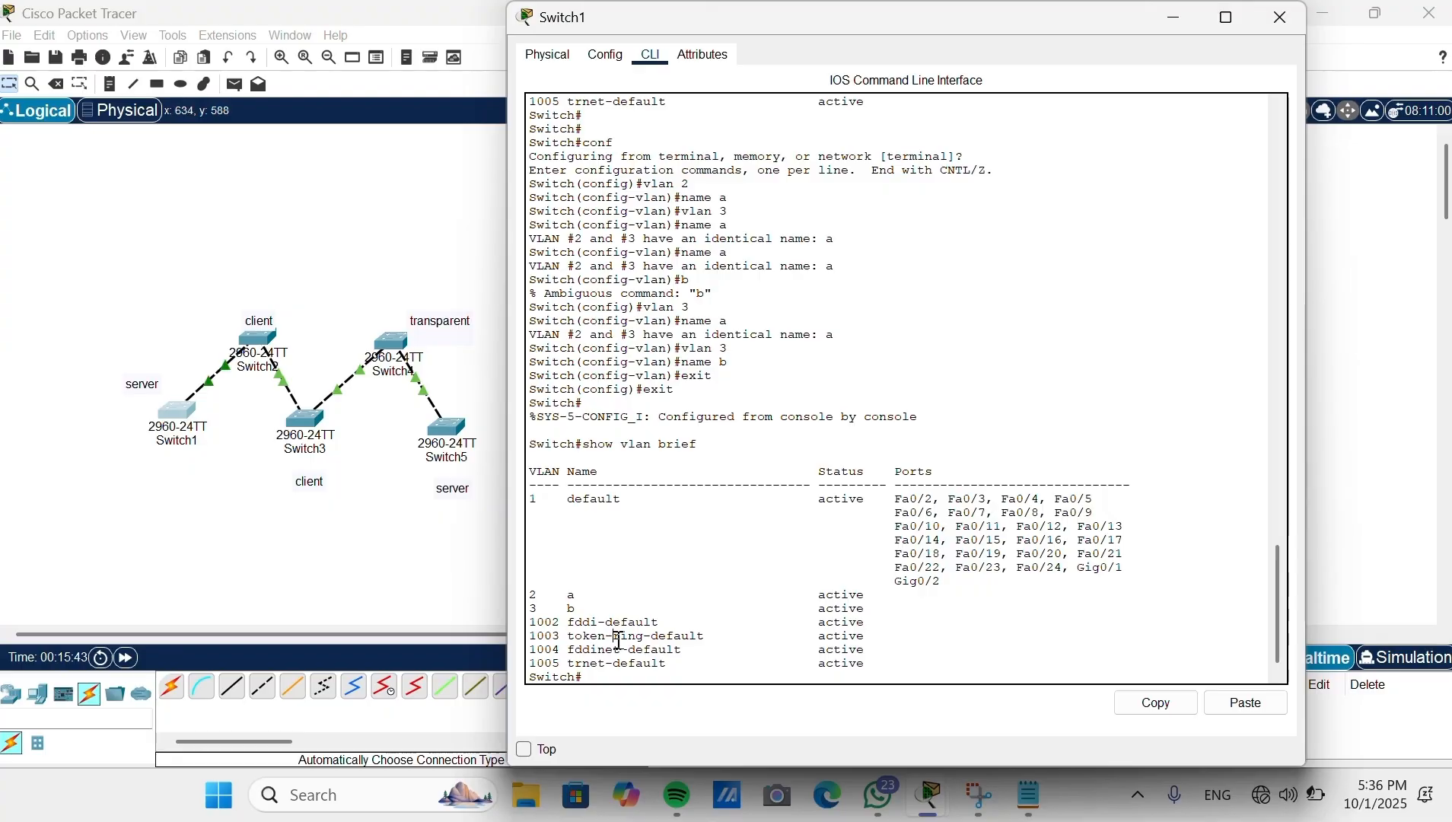
key(Return)
text(conf)
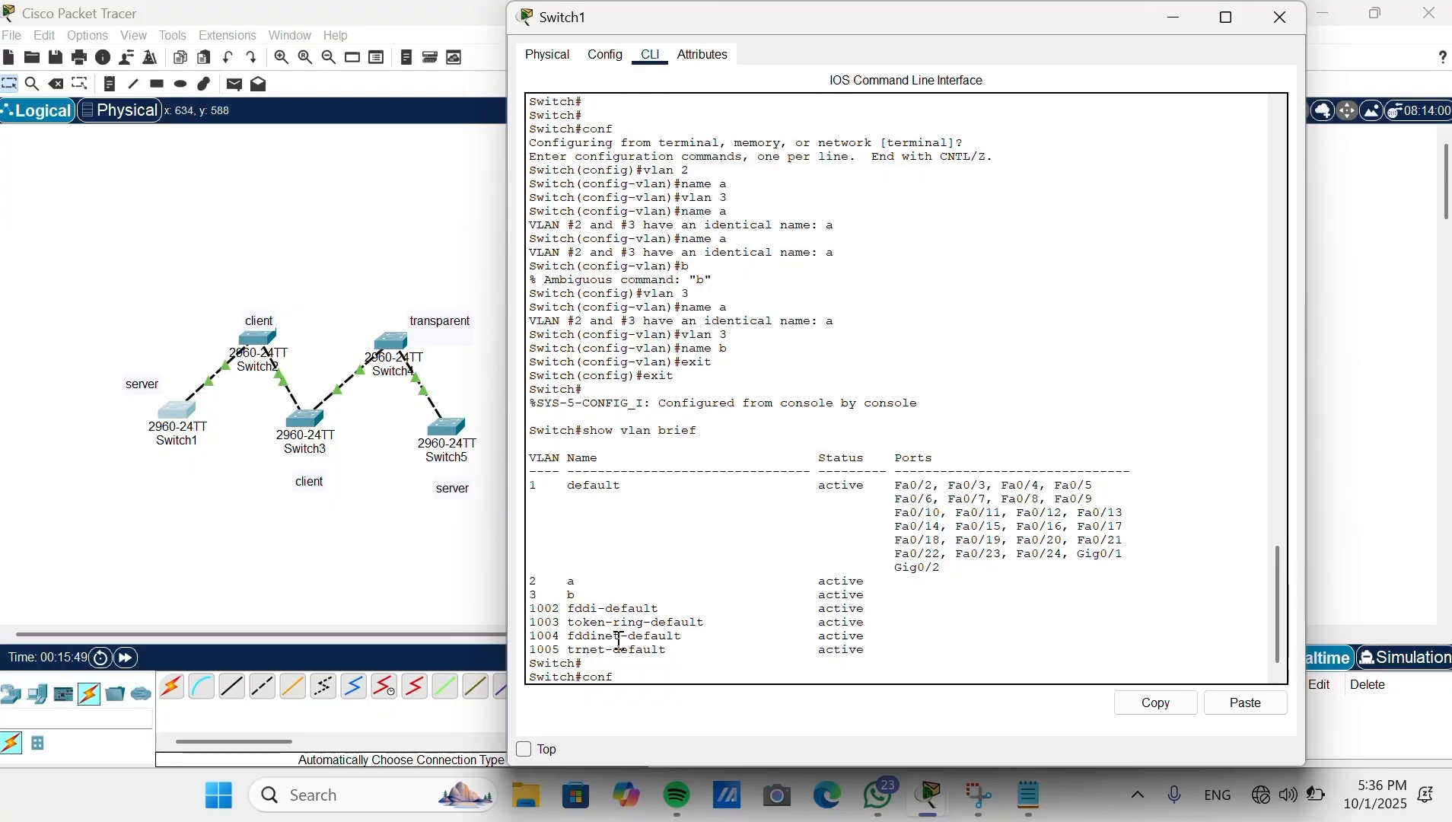
key(Return)
text(no vlan 2)
key(Return)
text(exit)
key(Return)
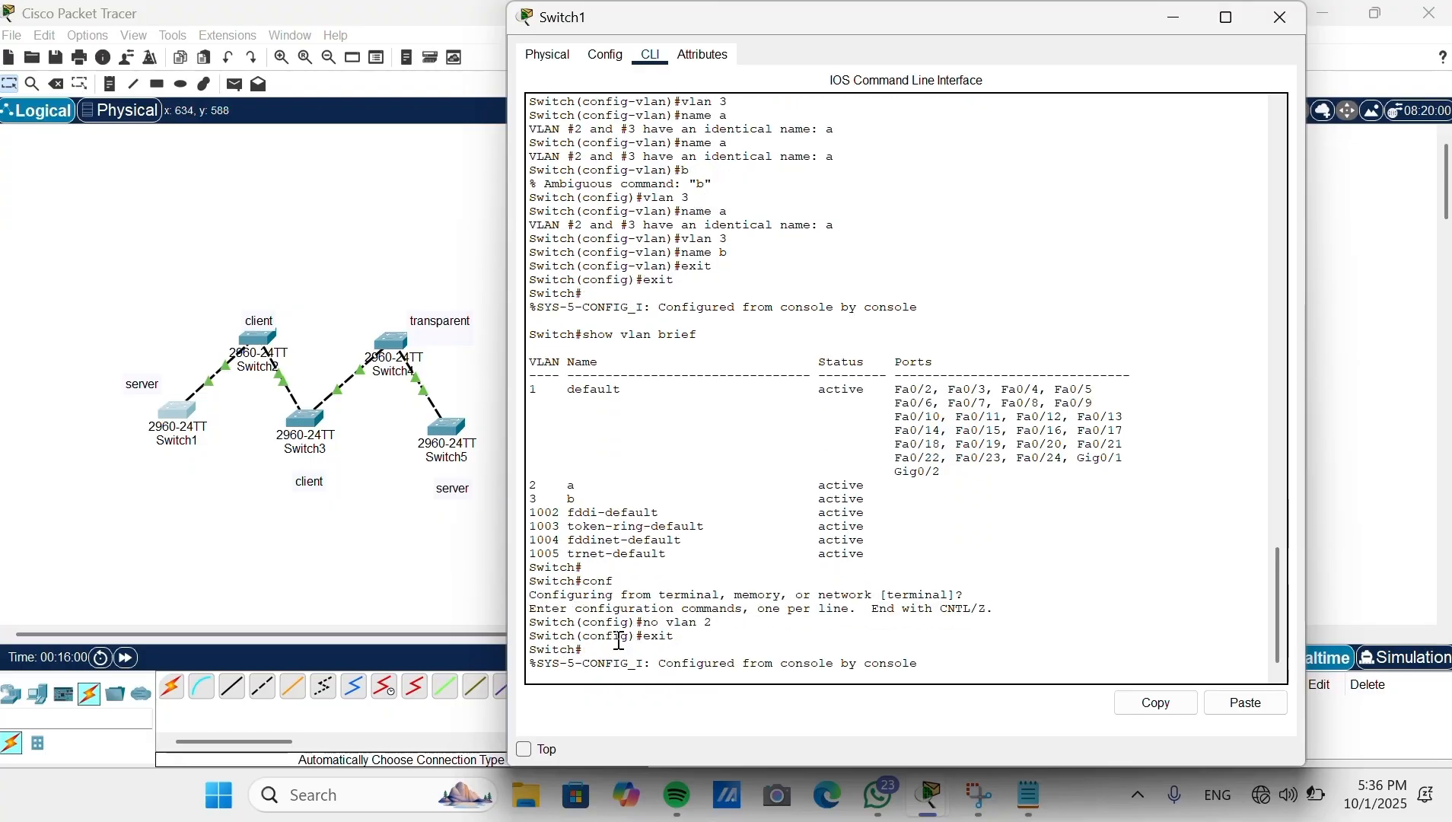
right_click(639, 645)
click(651, 673)
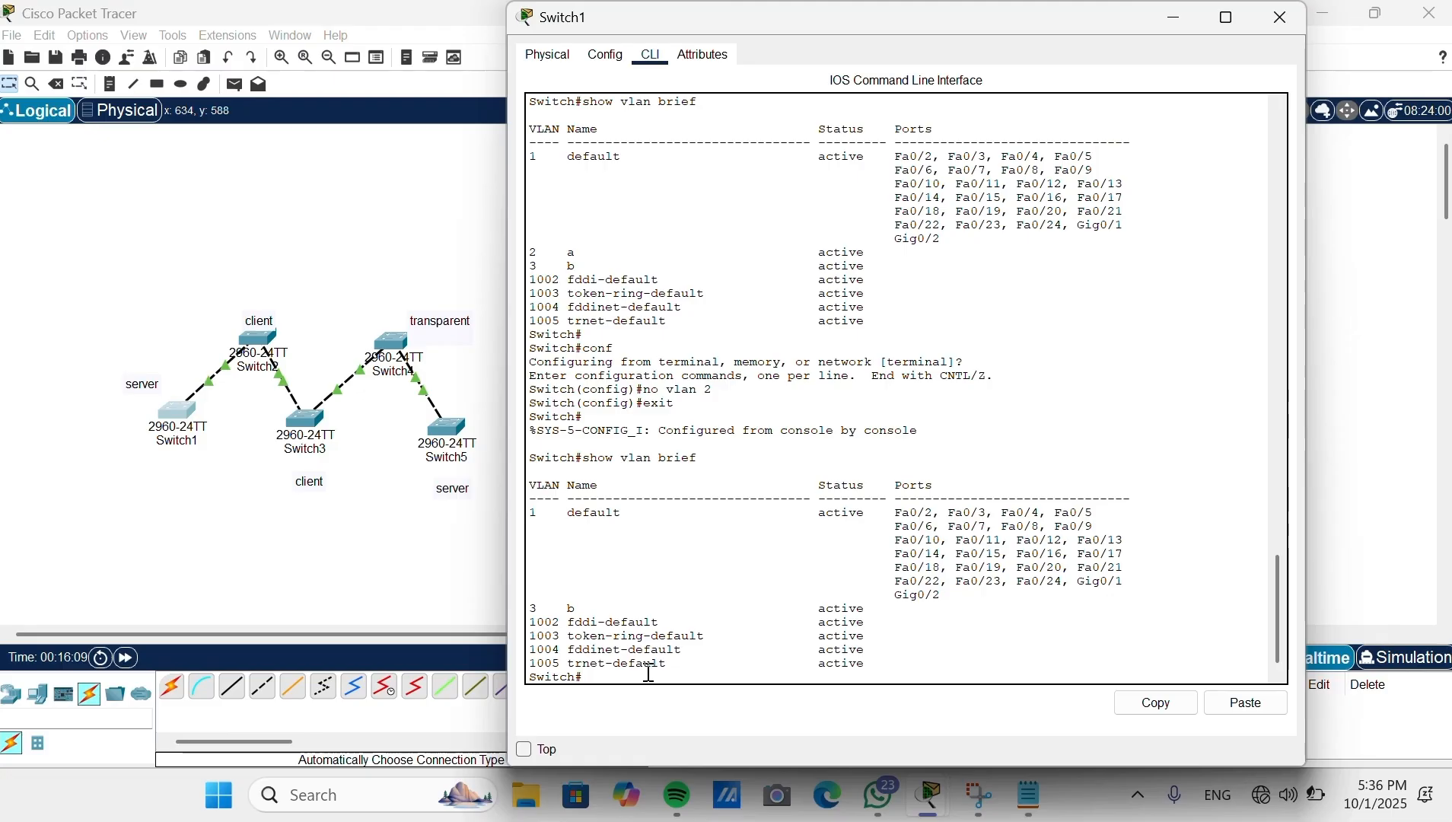
Step: Delete VLAN 3 on Switch1, exit configuration mode and check the VLAN list with show vlan brief
key(Up)
key(Up)
key(Return)
key(Up)
key(Up)
key(Down)
key(Down)
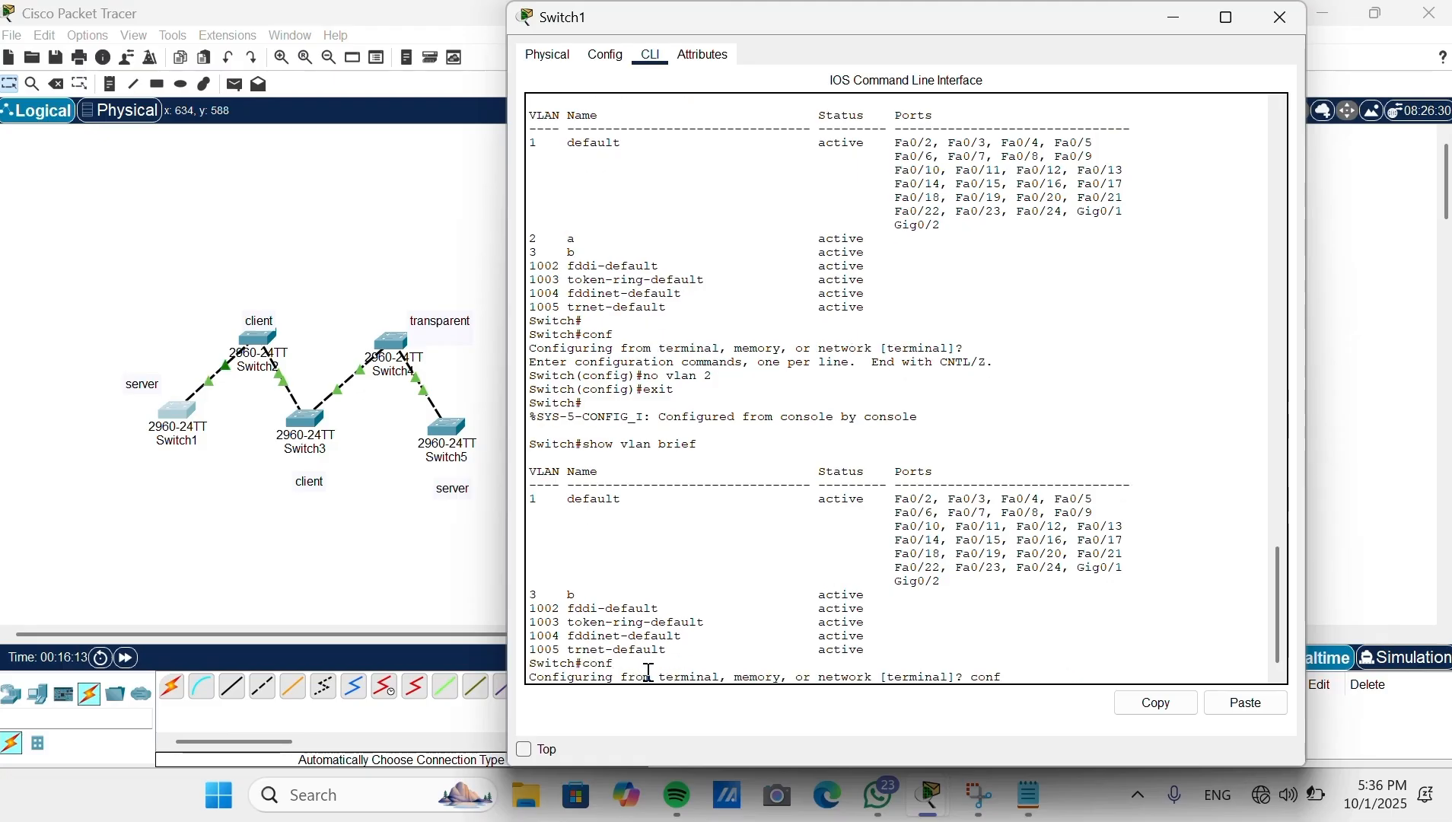
key(Return)
key(Up)
key(Up)
key(BackSpace)
text(3)
key(Return)
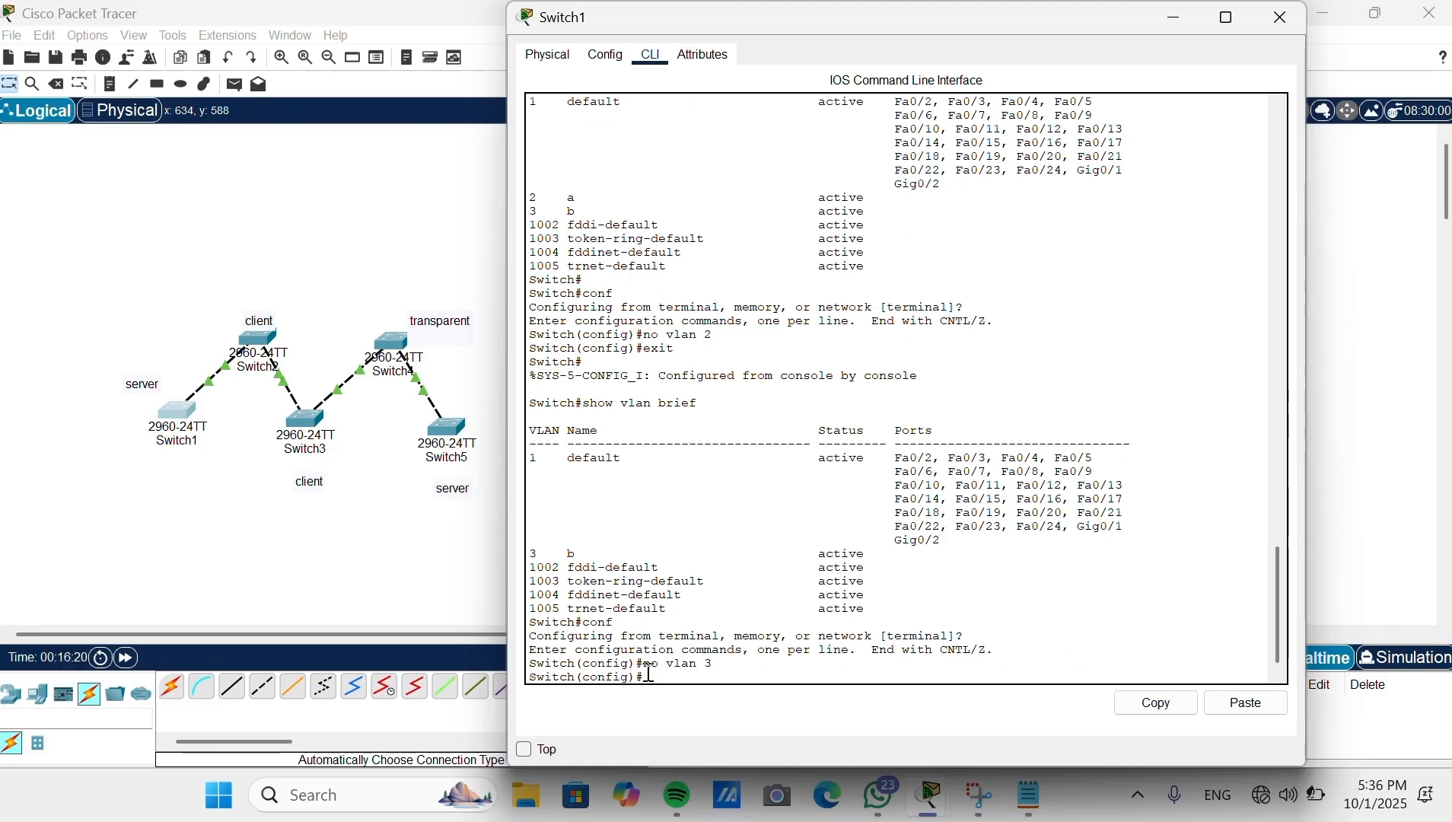
key(Up)
key(Up)
key(Return)
key(Up)
key(Up)
key(Return)
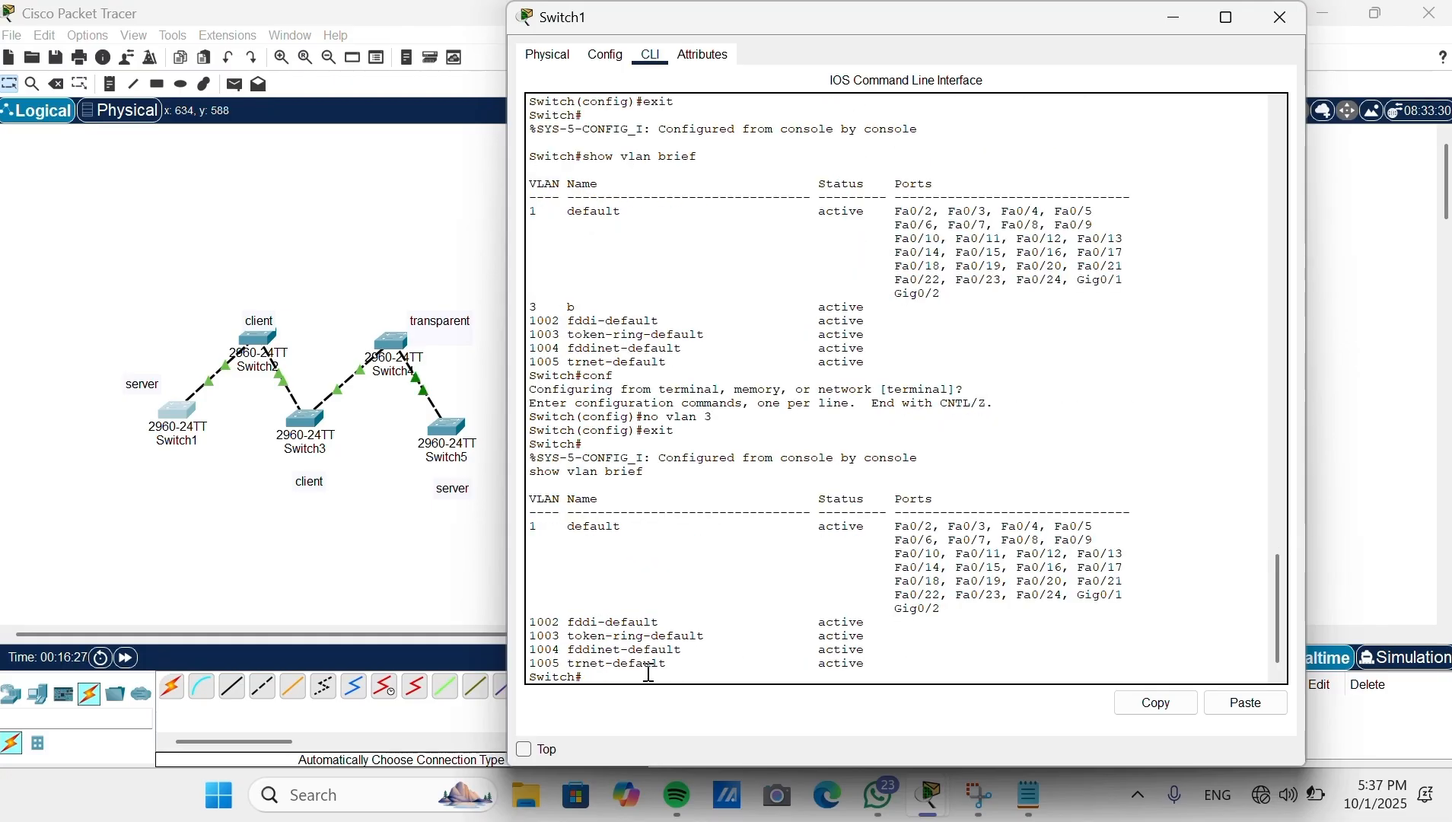
Step: Return to the workspace and add a 2960-24TT switch to the right of Switch4
click(435, 562)
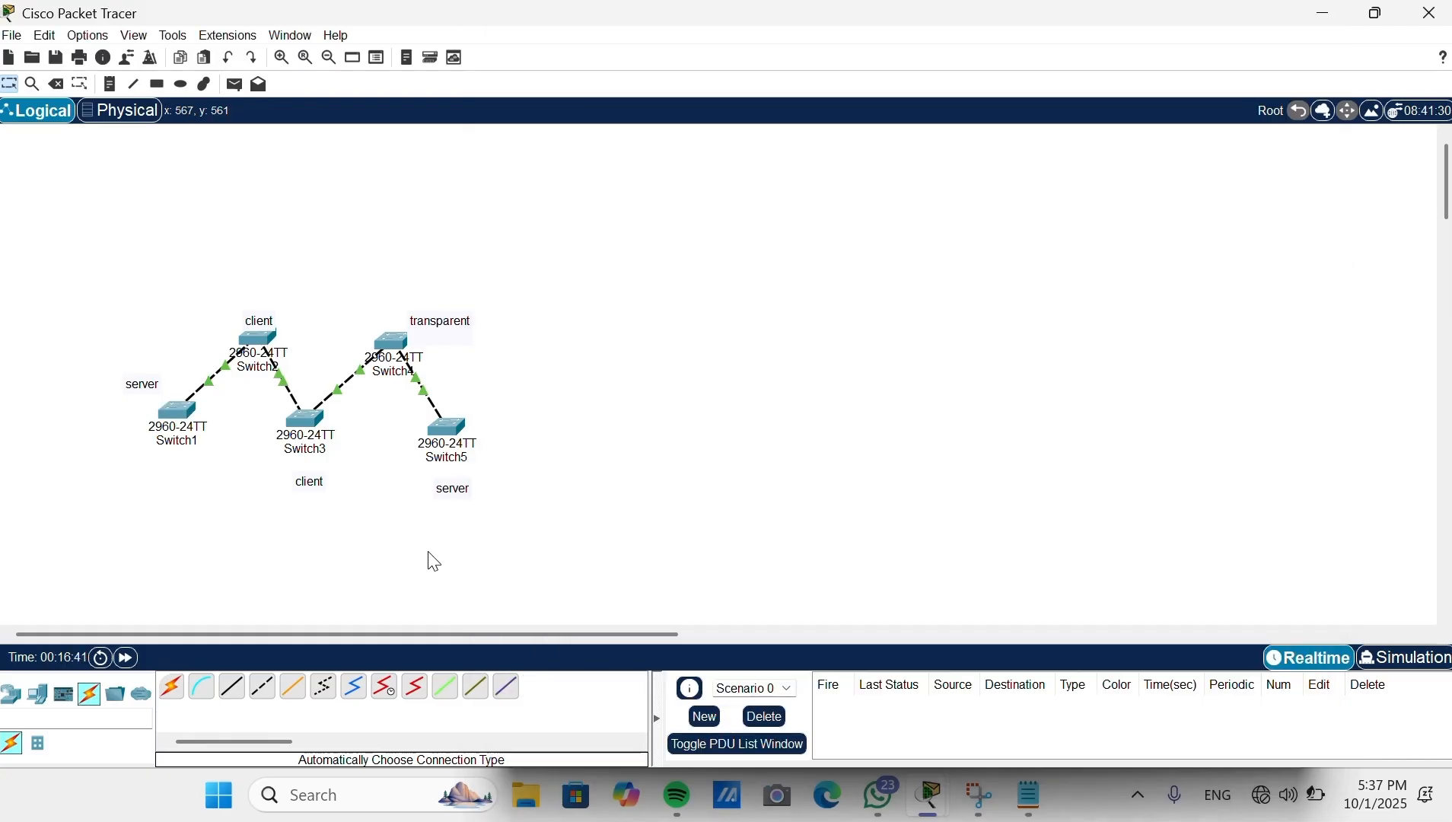
click(38, 694)
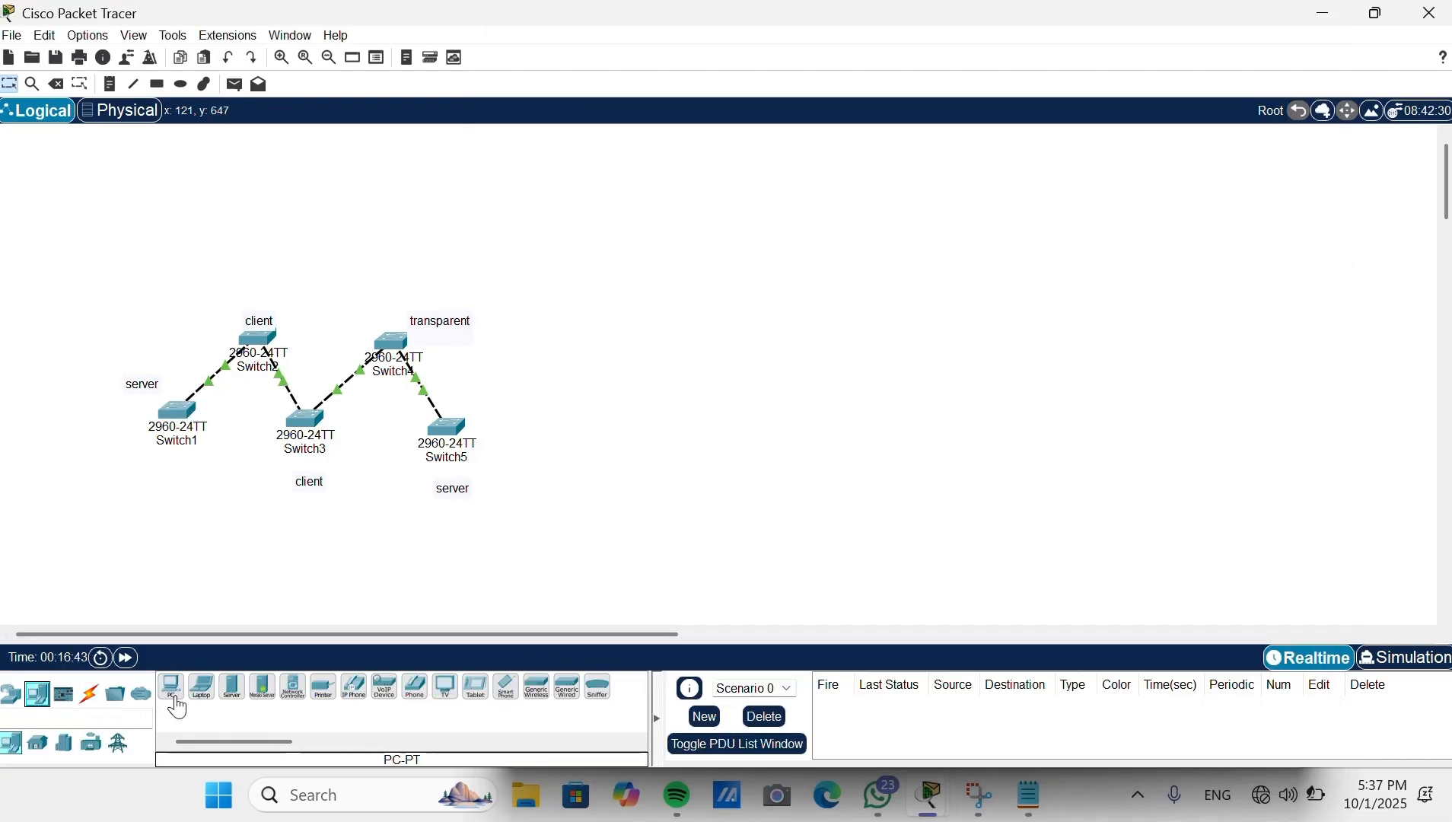
click(11, 704)
drag(38, 743, 576, 351)
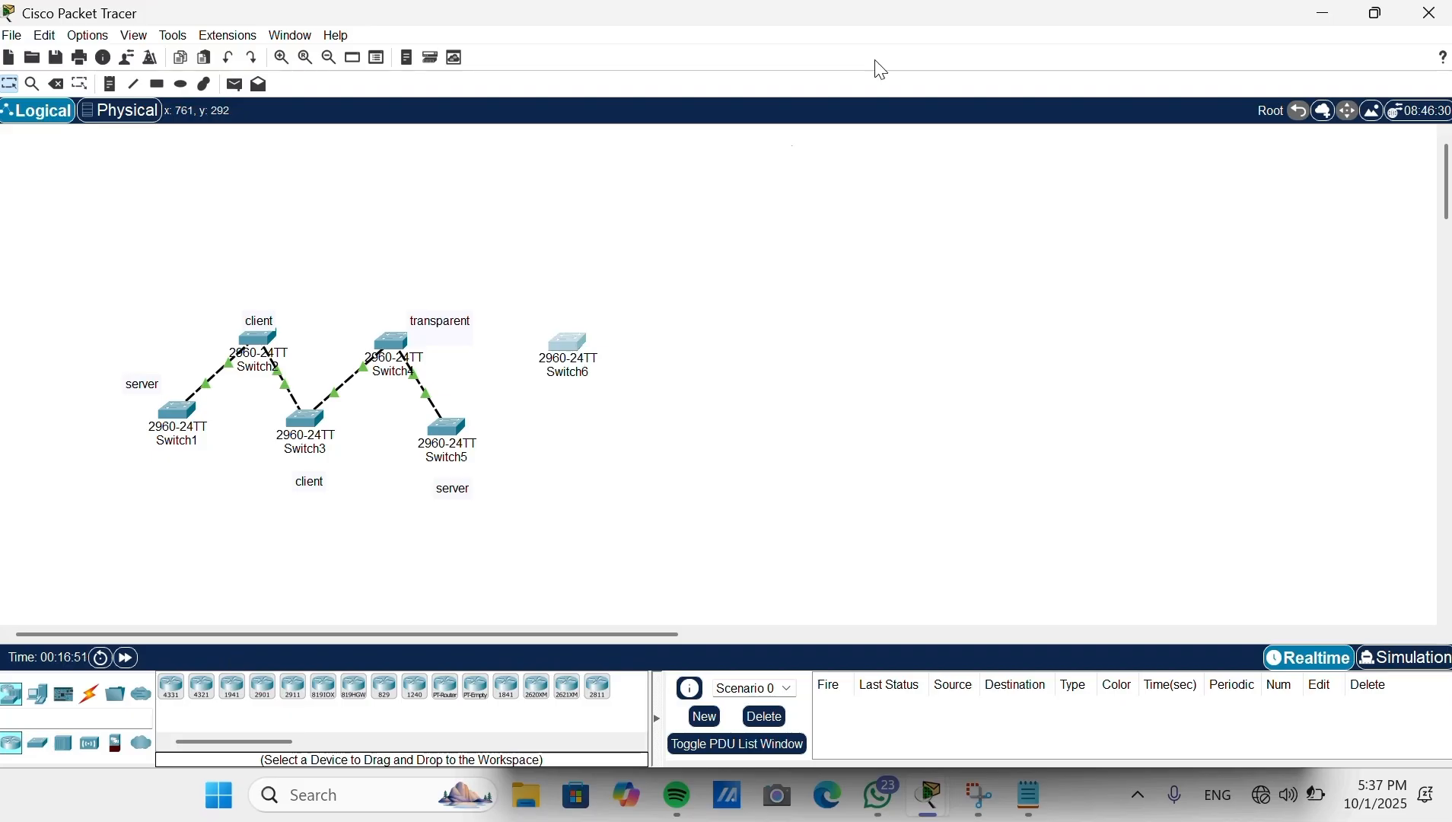
Step: Open Switch6's command line, enter privileged mode and run show vtp status to inspect its VTP settings
click(576, 352)
click(651, 83)
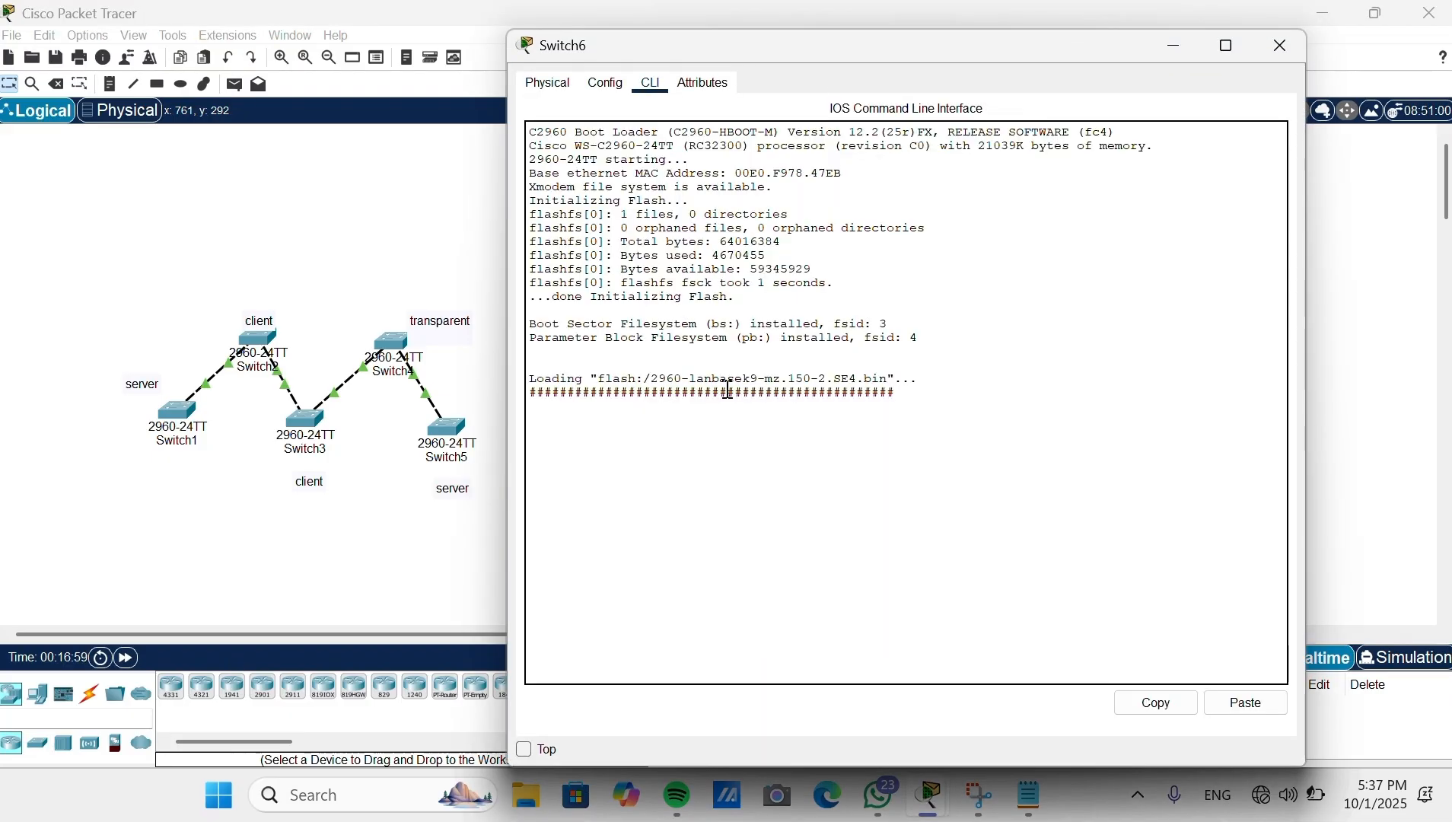
text(en)
key(Return)
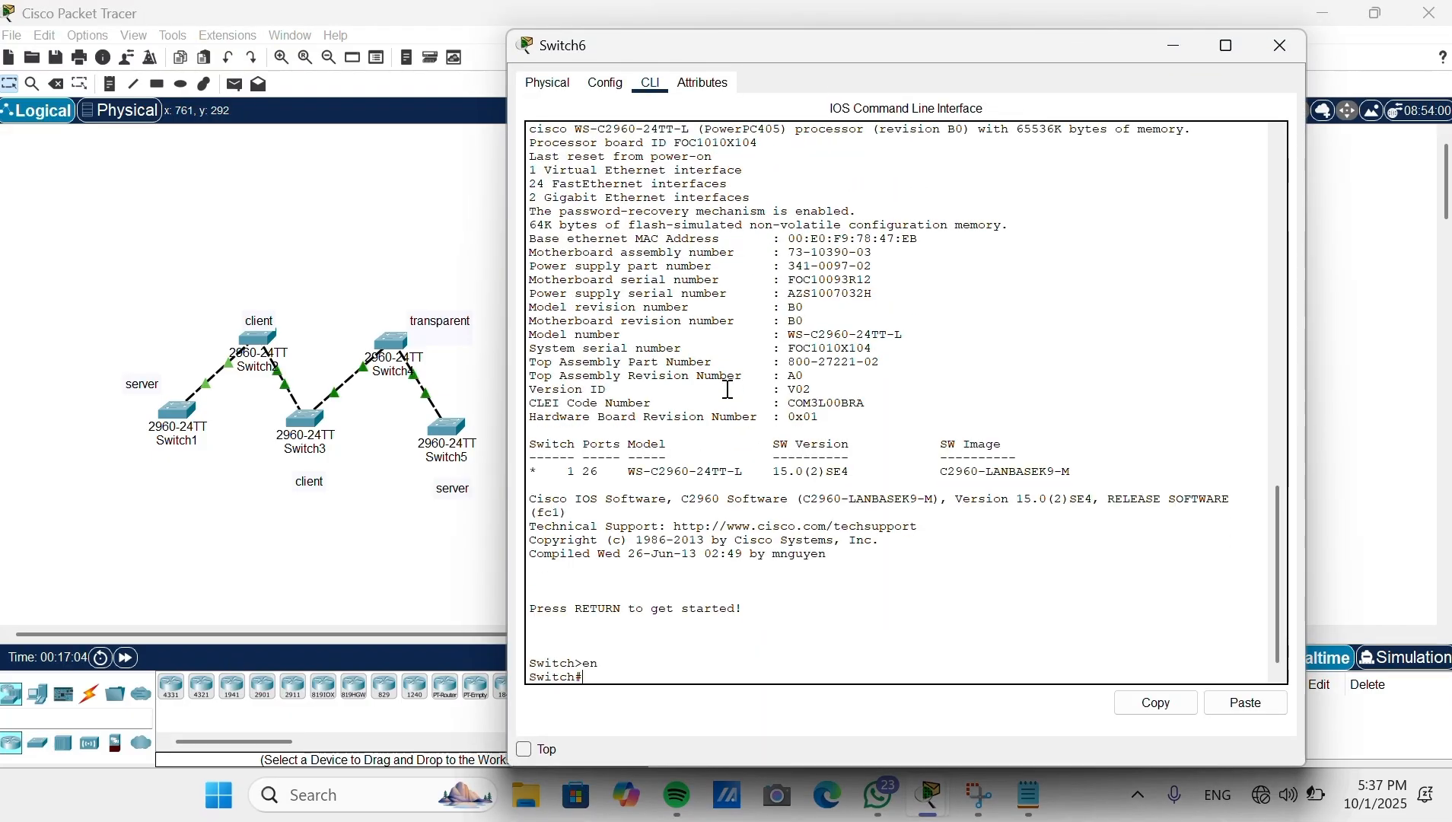
text(show vtp status)
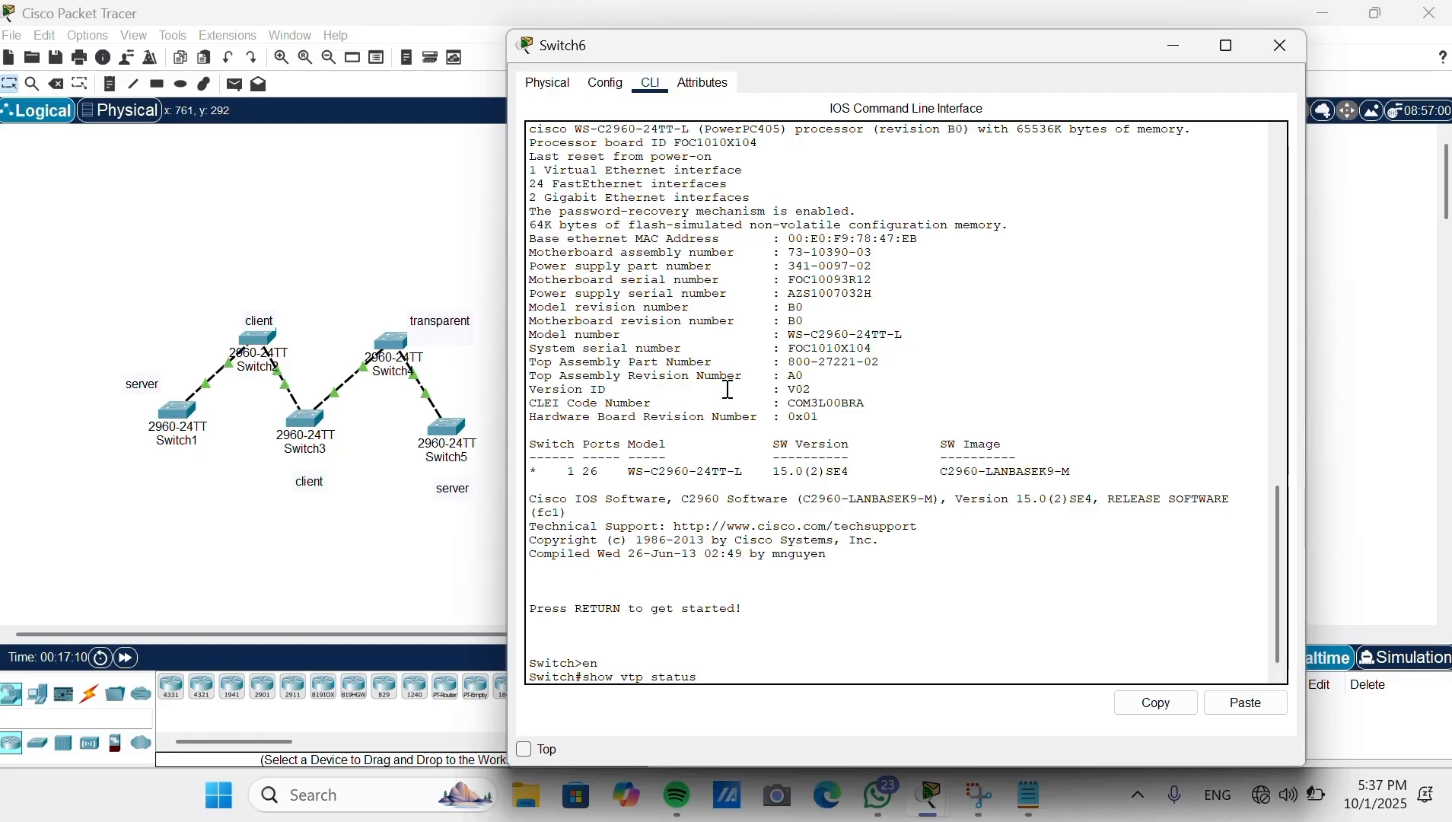
key(Return)
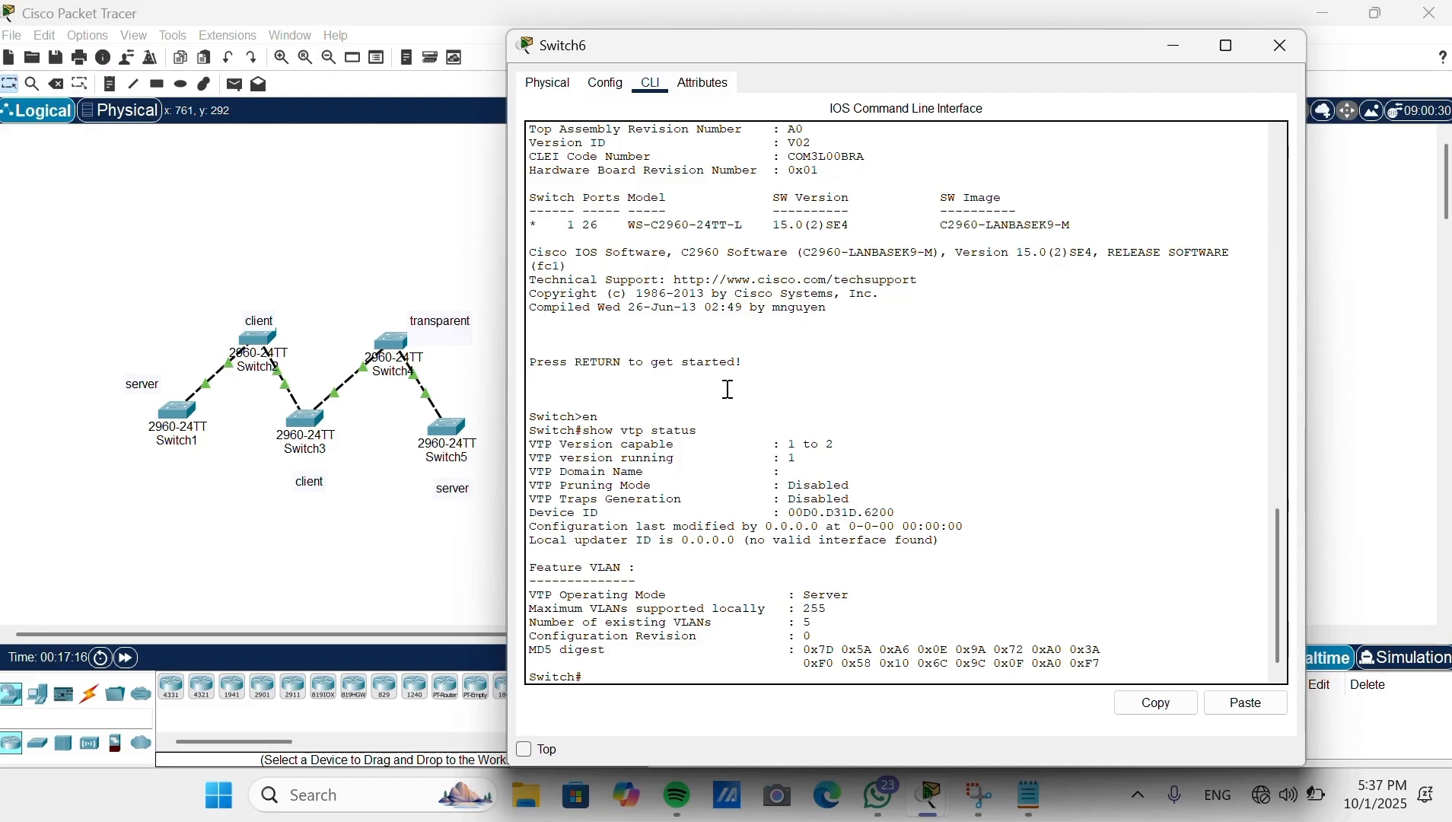
Step: Enter global configuration mode on Switch6 and set its VTP mode to server
text(conft)
key(Return)
text(c)
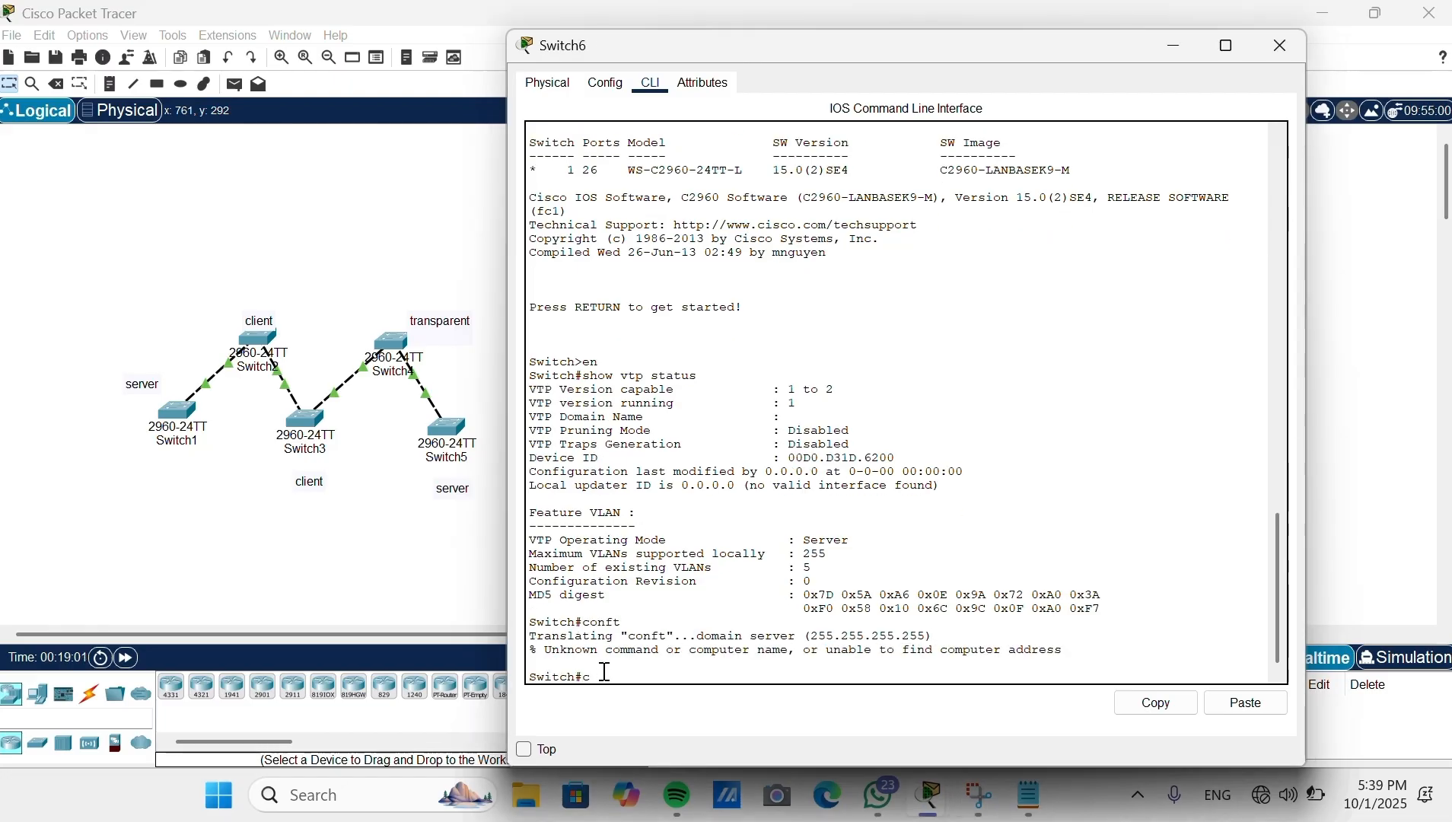
text(onf)
key(Return)
key(Return)
text(vtp mode ser)
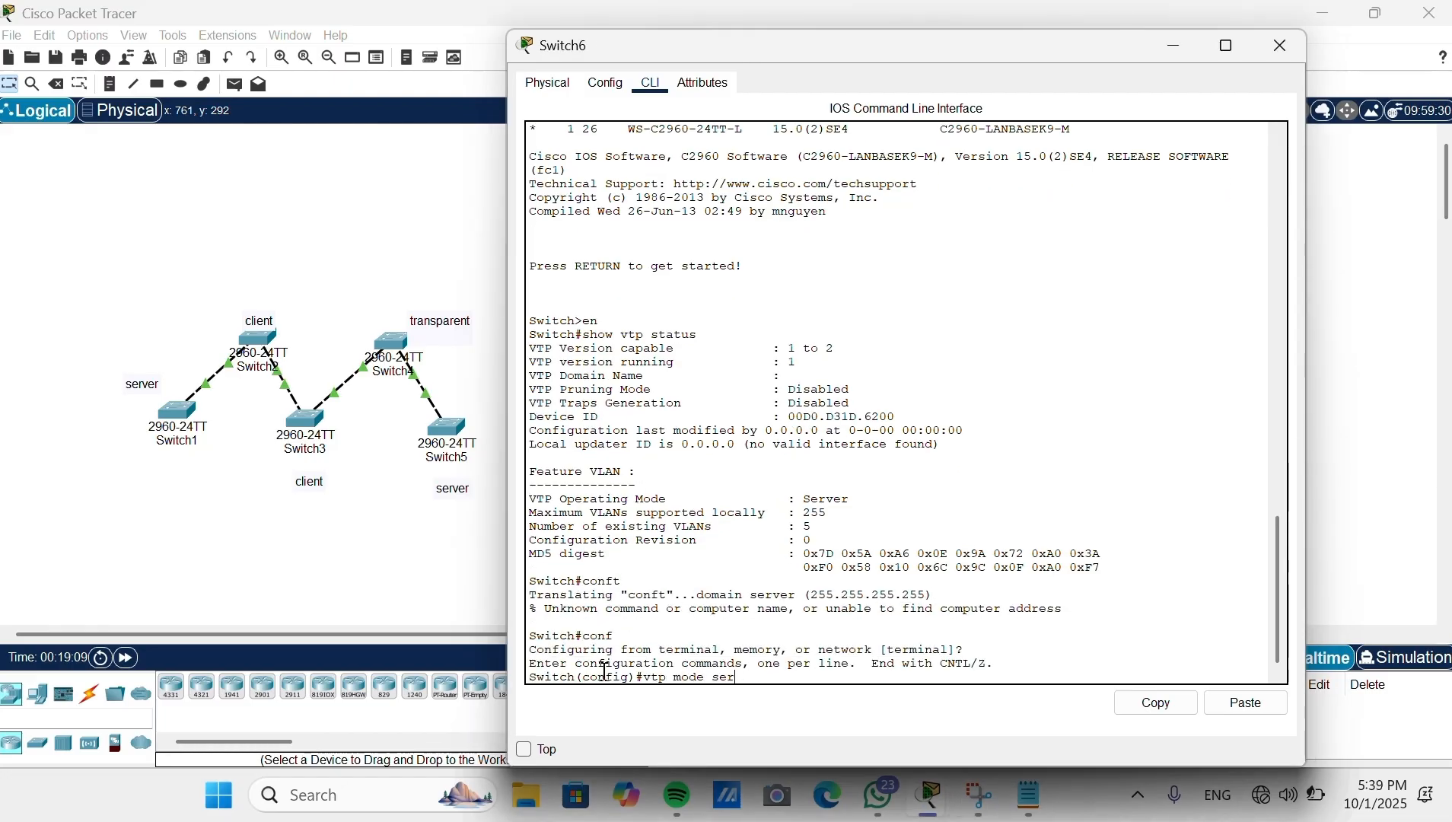
text(ver)
key(Return)
Step: Set Switch6's VTP domain to sekolahan.id,com
text(vtp domain name)
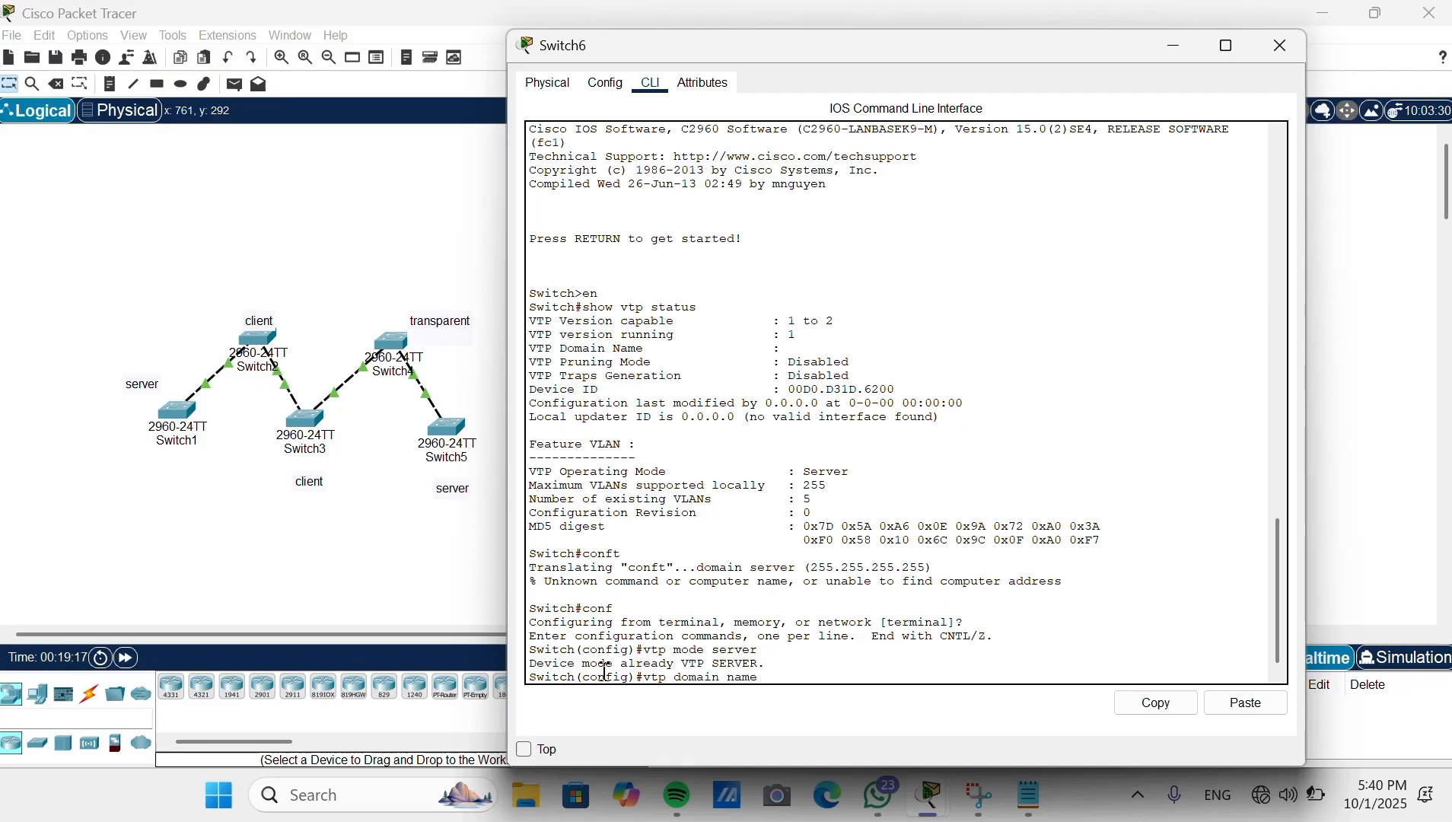
key(BackSpace)
key(BackSpace)
key(BackSpace)
key(BackSpace)
text(sekolahan.id,com)
key(Return)
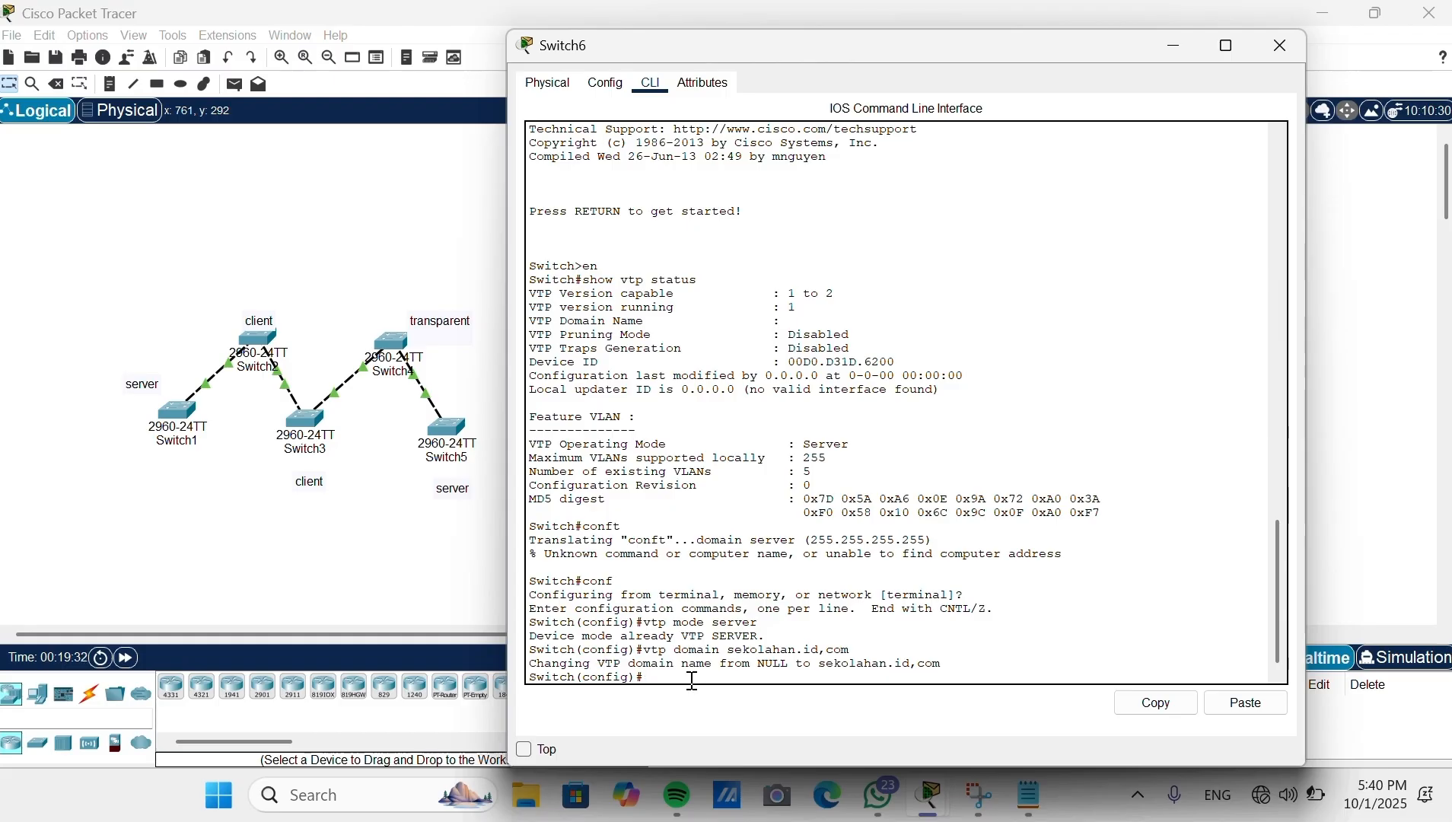
Step: Set the VTP password on Switch6 and check the configuration with do show vtp status
text(vtp password 123)
key(Return)
text(do show v)
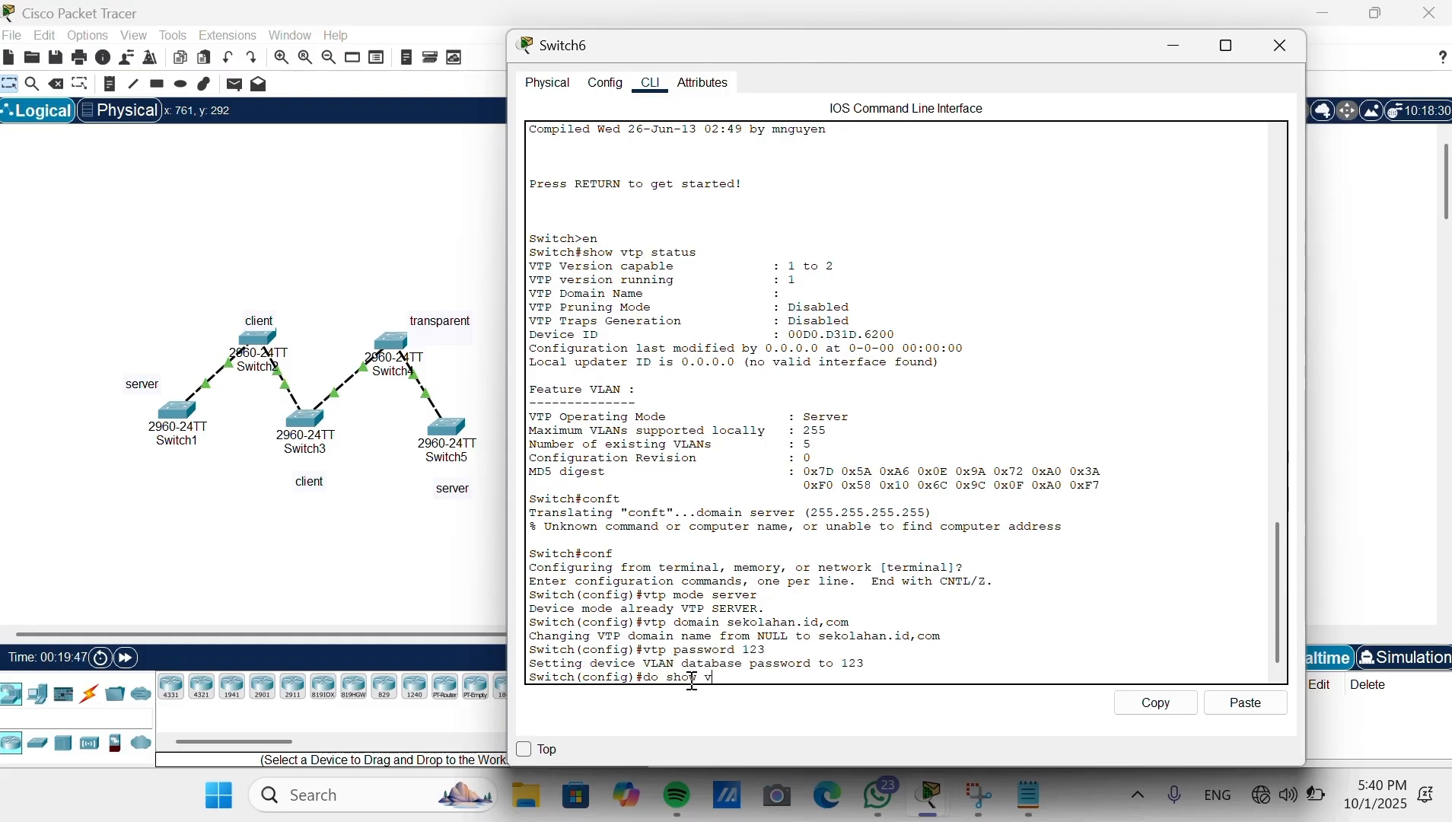
text(tp status)
key(Return)
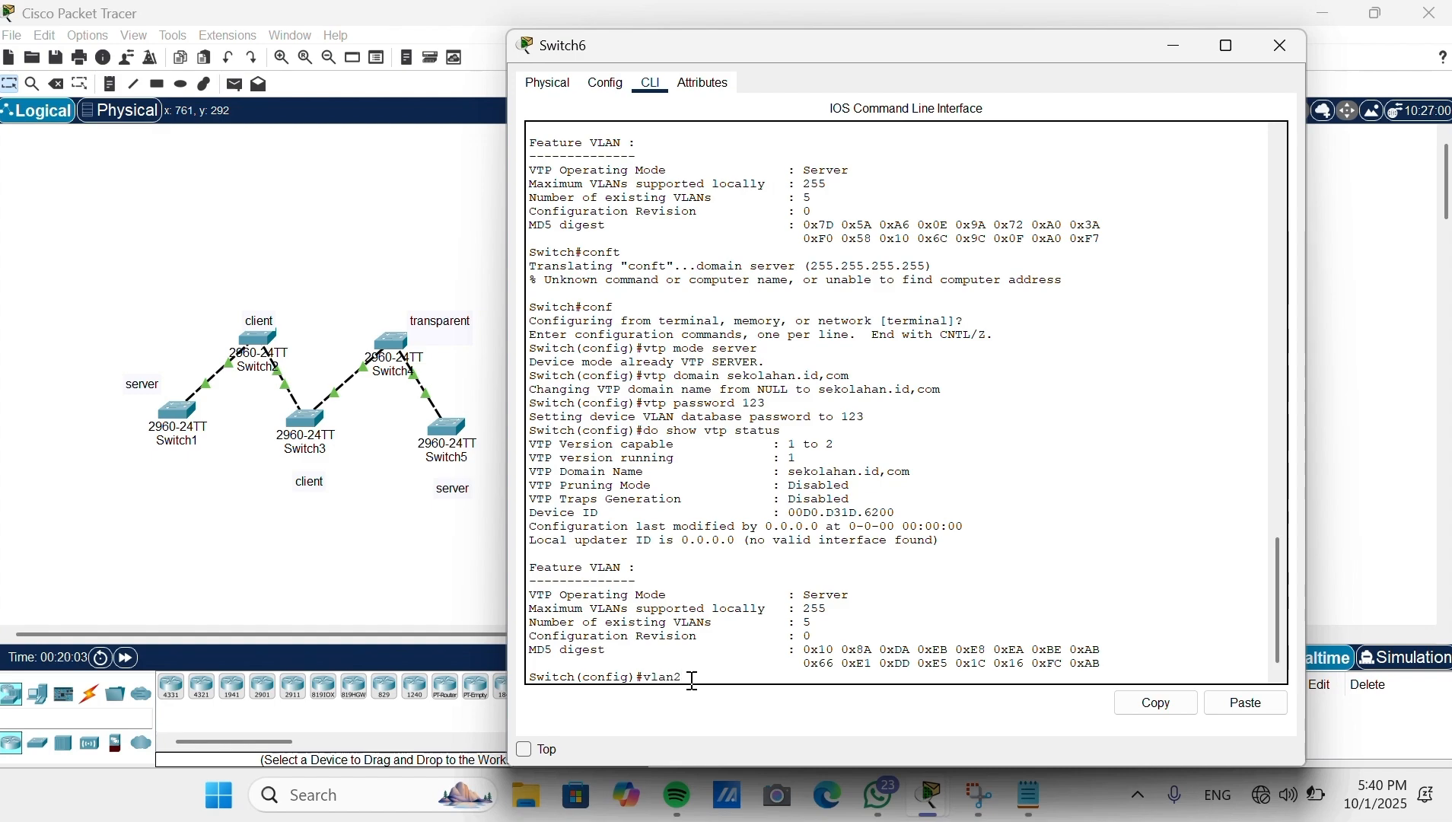
Step: Create VLANs 2, 3, 4 and 5 on Switch6
key(BackSpace)
text(2)
key(Return)
text(vlan 3)
key(Return)
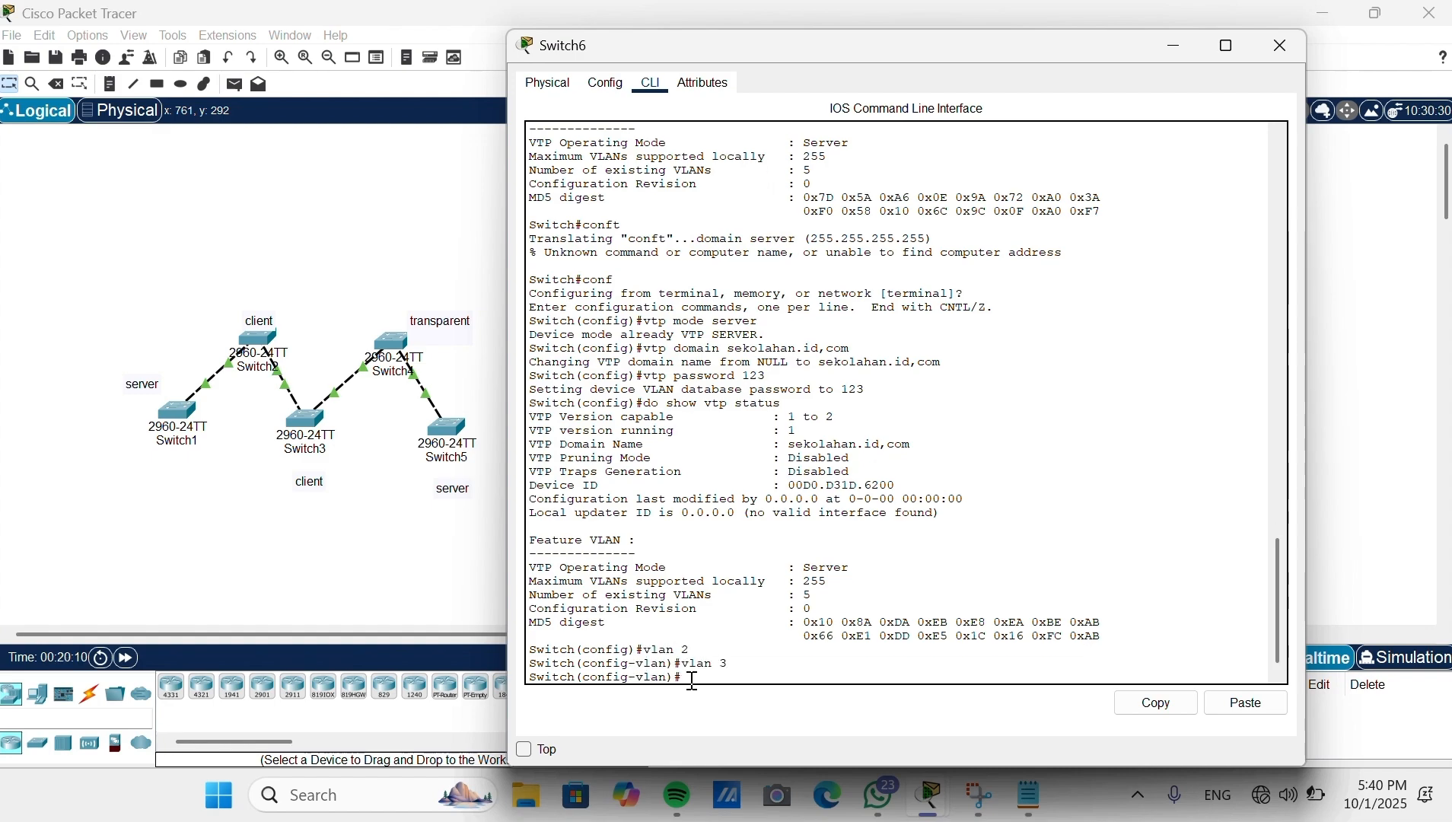
text(vlan 4)
key(Return)
text(vlan 5)
key(Return)
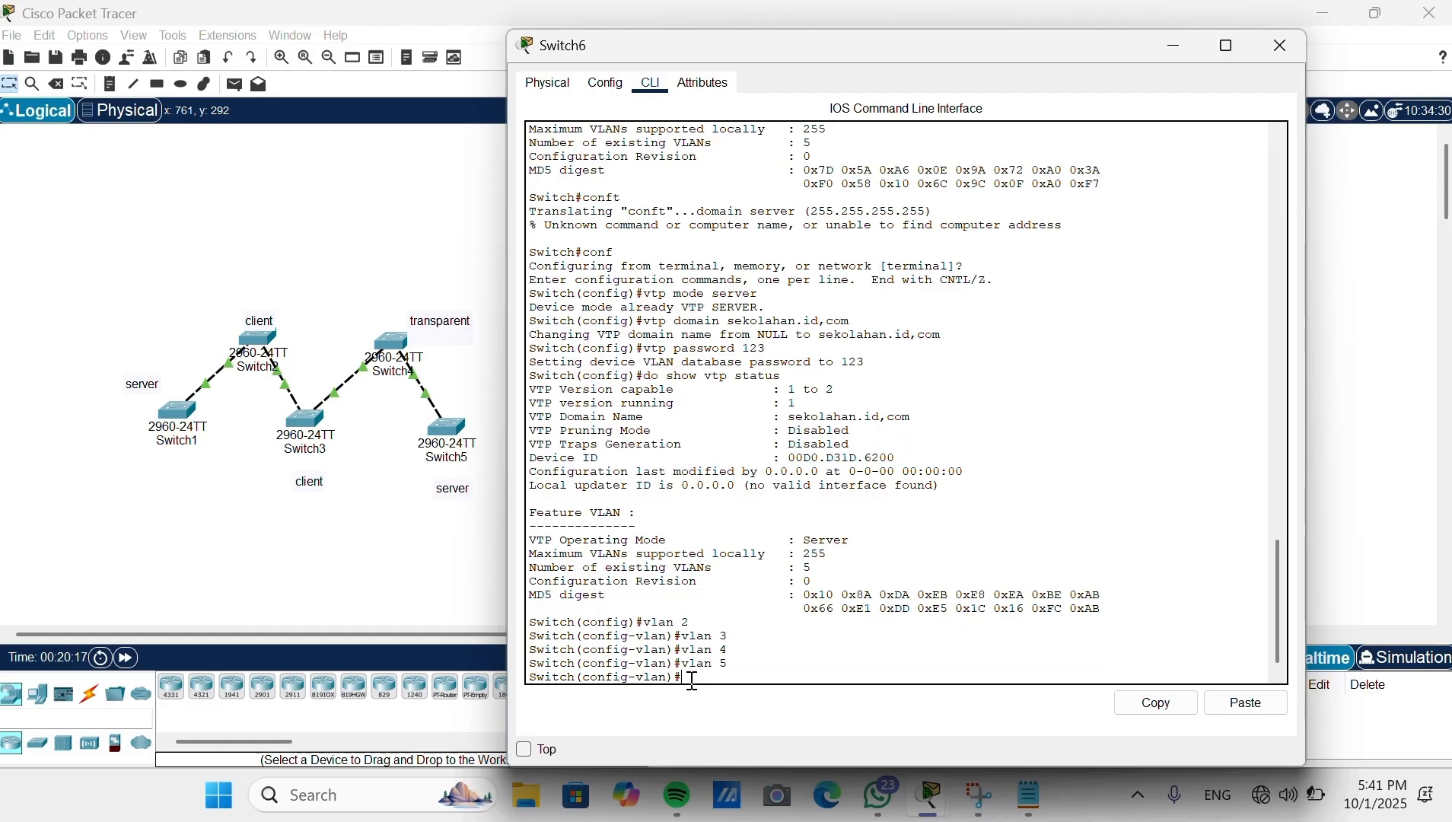
Step: Create VLANs 6, 7 and 8 on Switch6
key(Up)
key(BackSpace)
text(6)
key(Return)
key(Up)
key(BackSpace)
text(7)
key(Return)
key(Up)
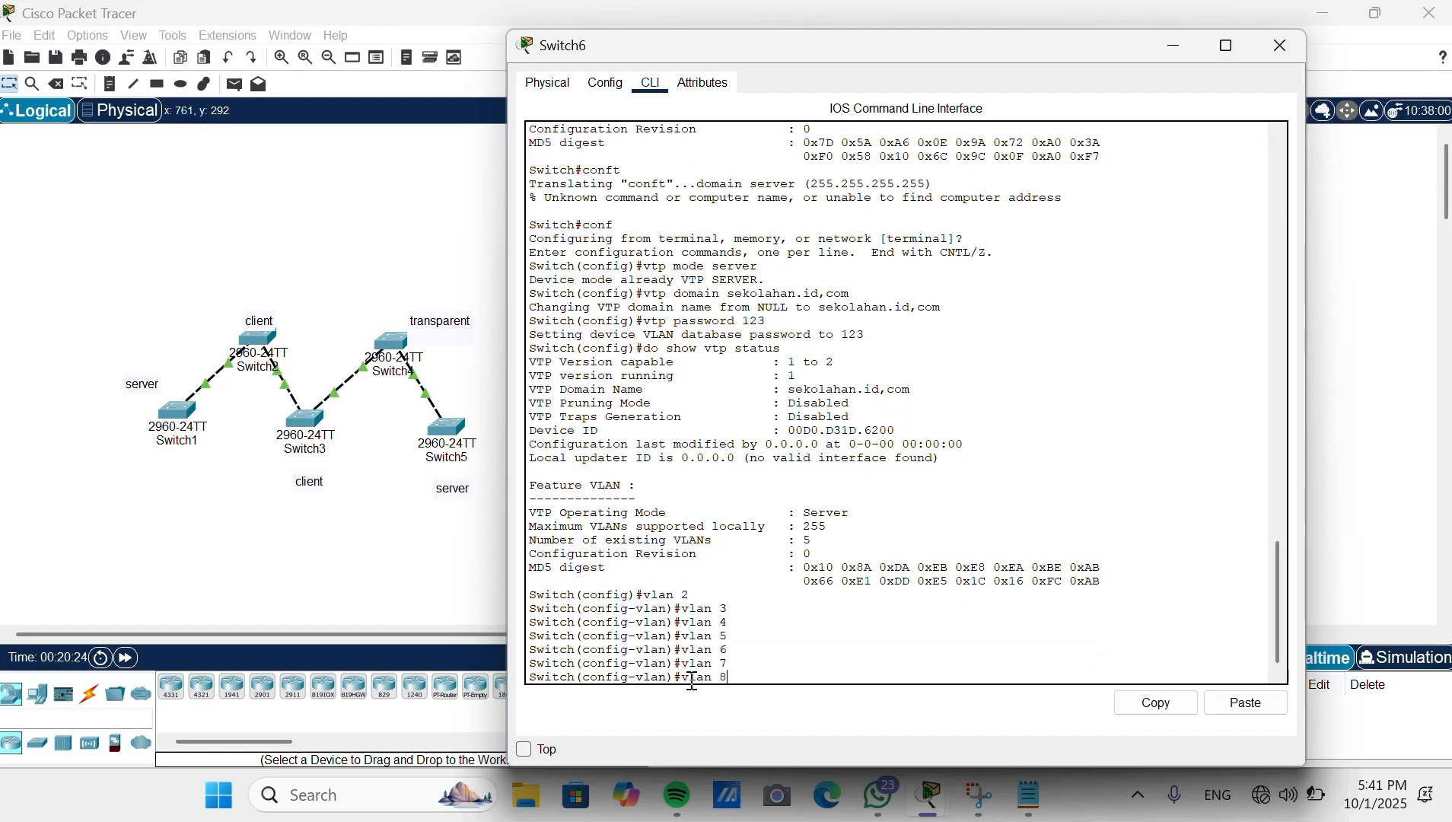
key(Return)
Step: Run do show vlan brief and do show vtp status on Switch6 to check its VLANs and configuration revision, then return to the workspace
text(do sho)
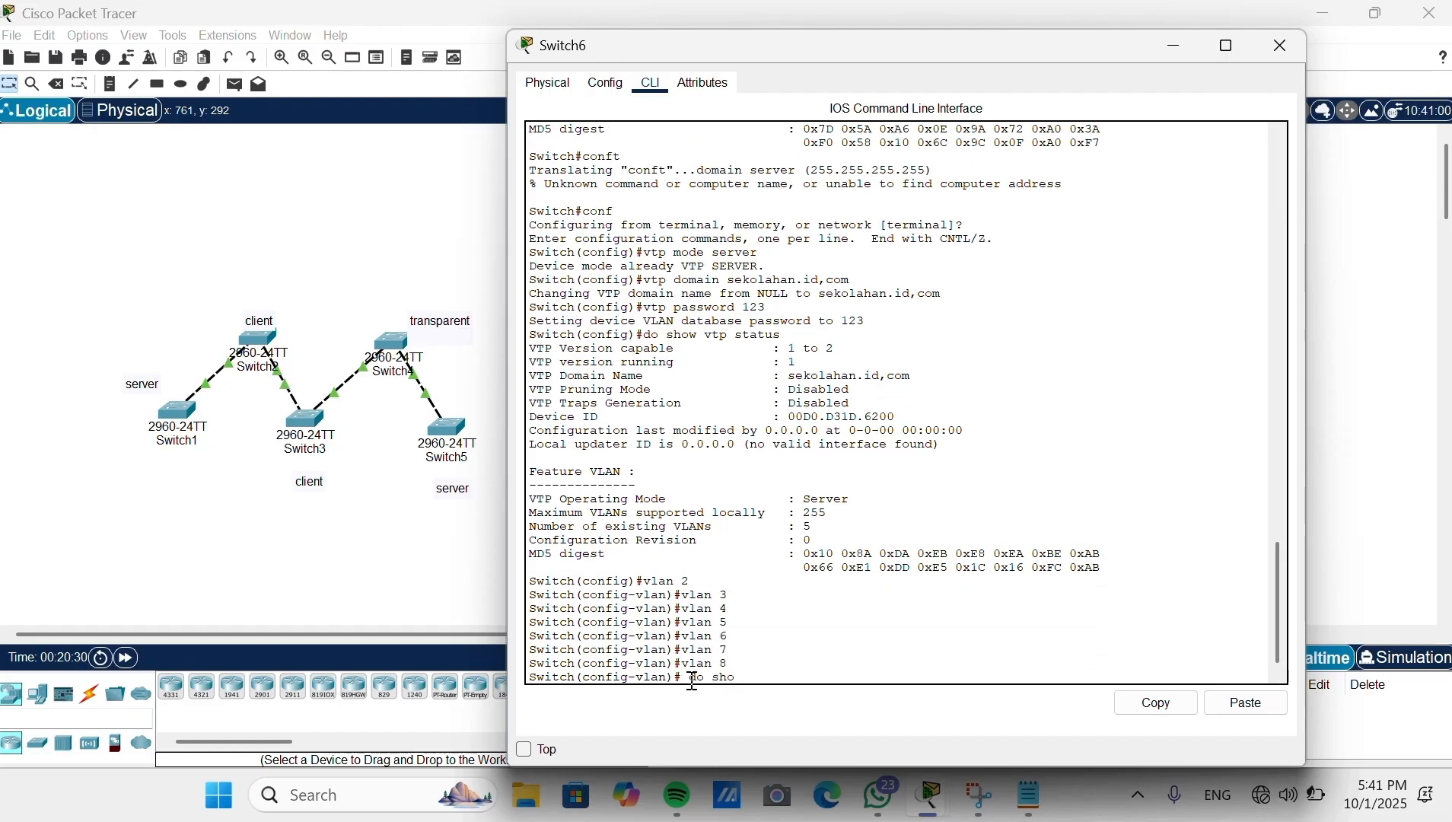
text(w vlan brief)
key(Return)
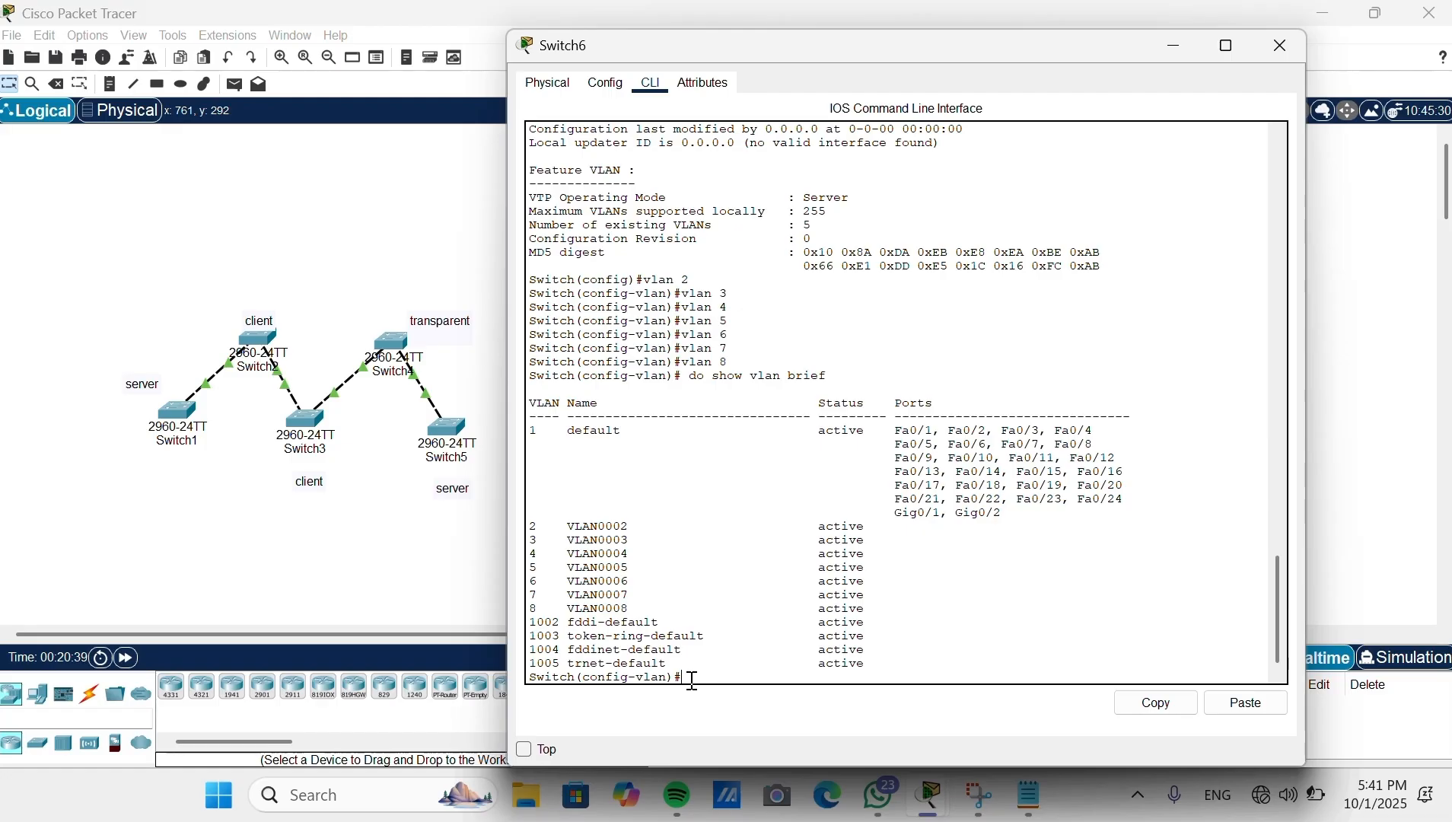
key(Up)
key(Up)
key(Down)
key(Up)
key(Up)
key(Up)
key(Up)
key(Up)
key(Return)
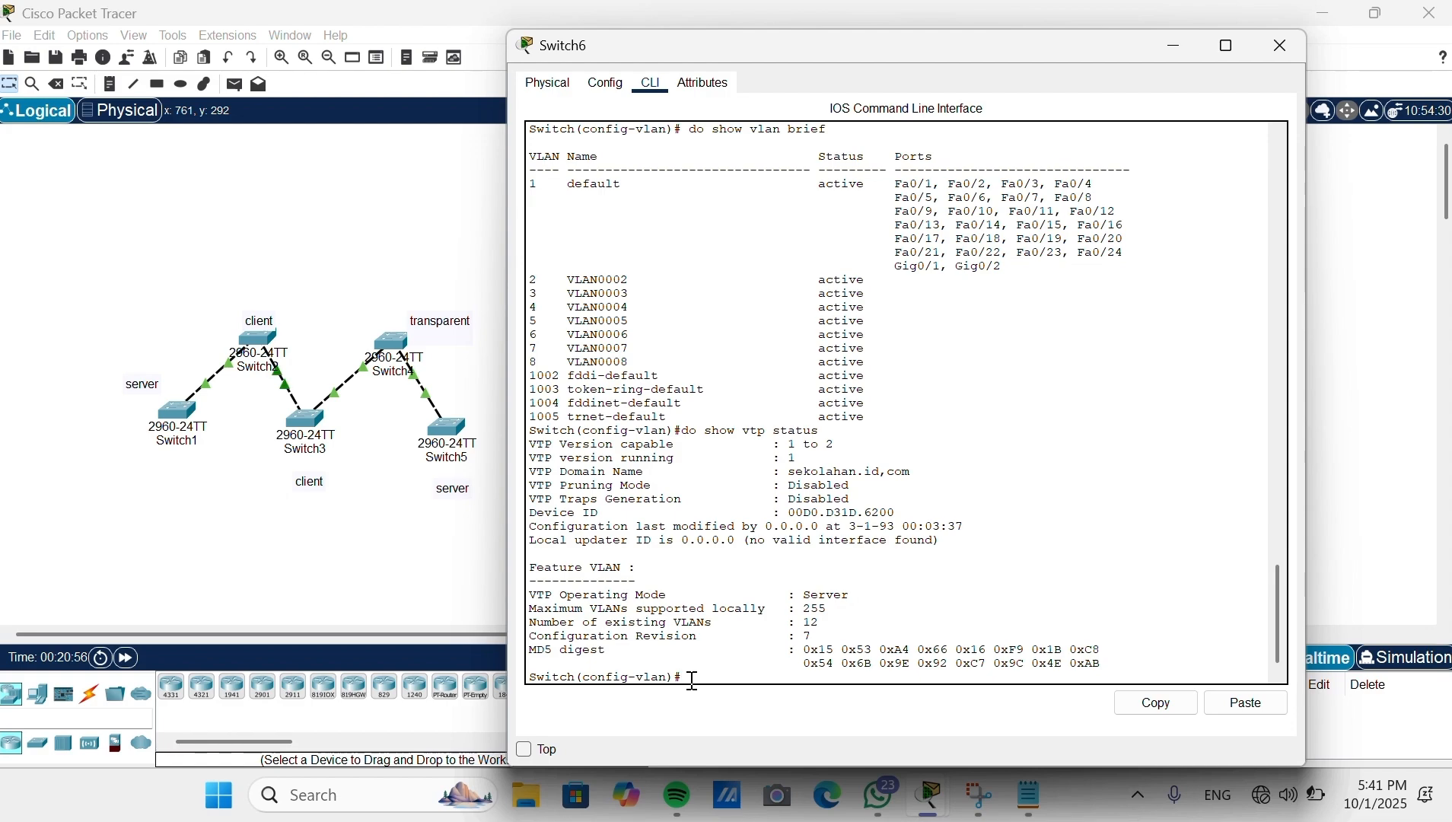
click(397, 565)
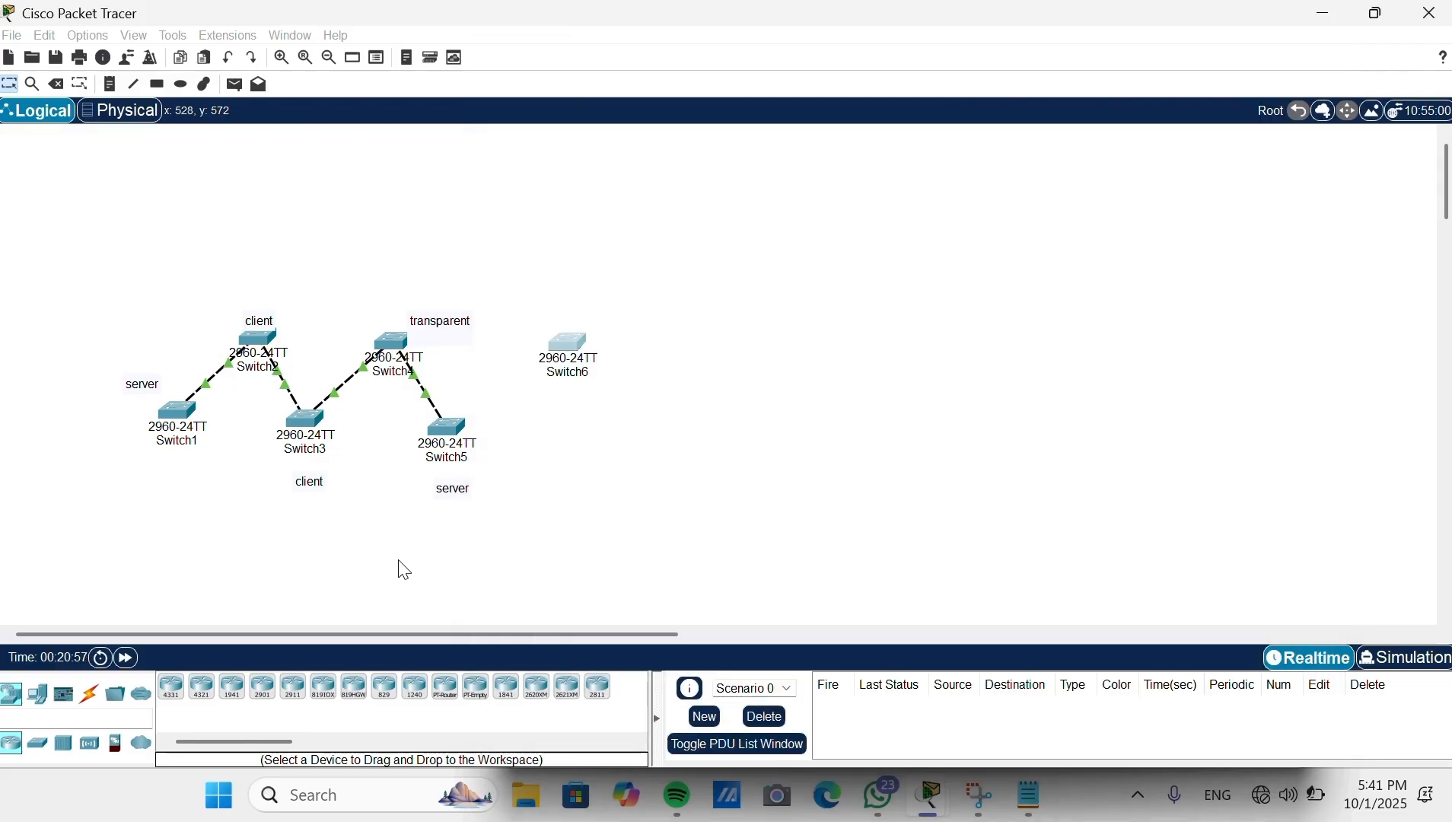
Step: Run show vlan brief on Switch5 to check its VLANs, then return to the workspace
click(462, 462)
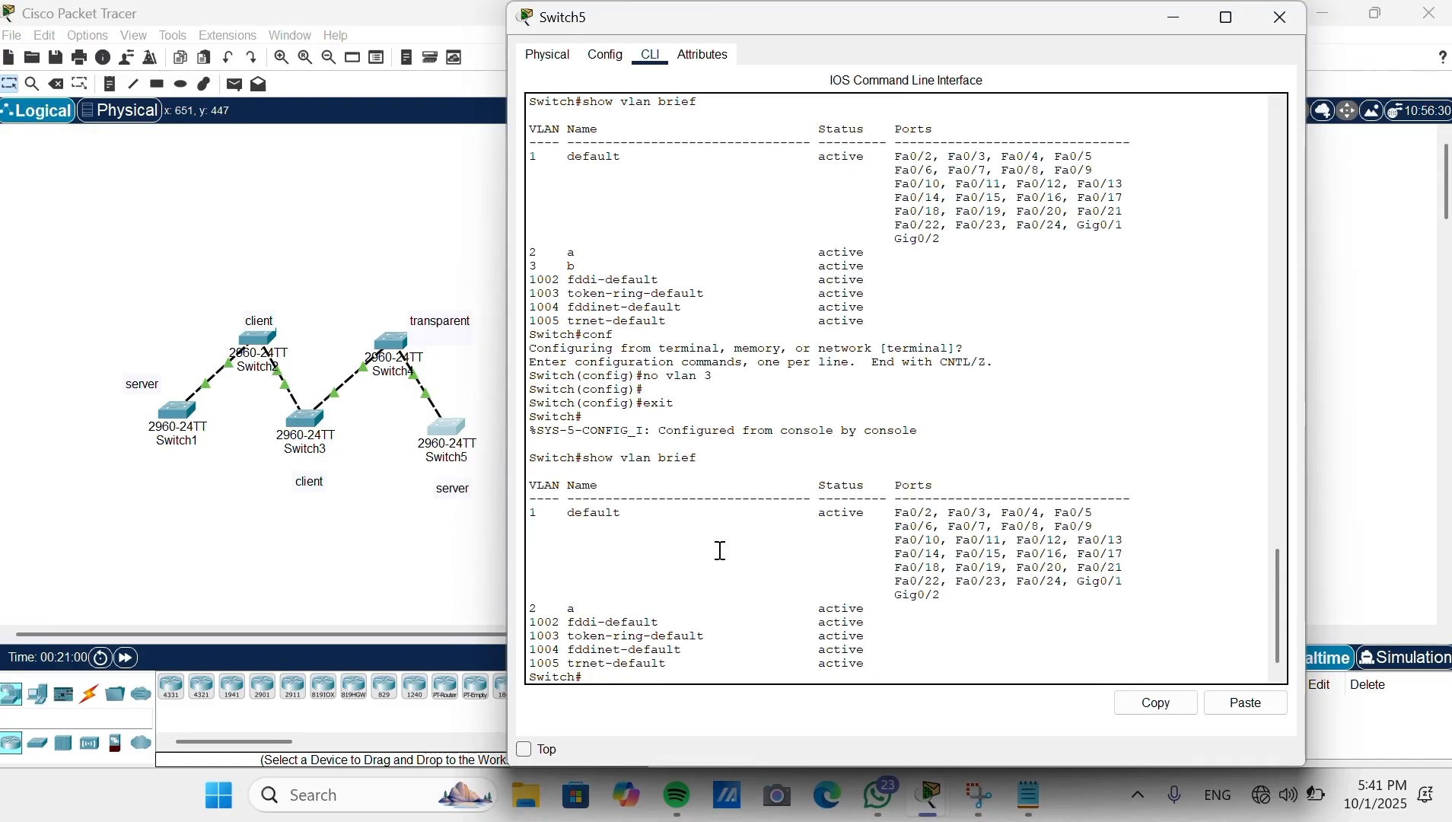
text(show)
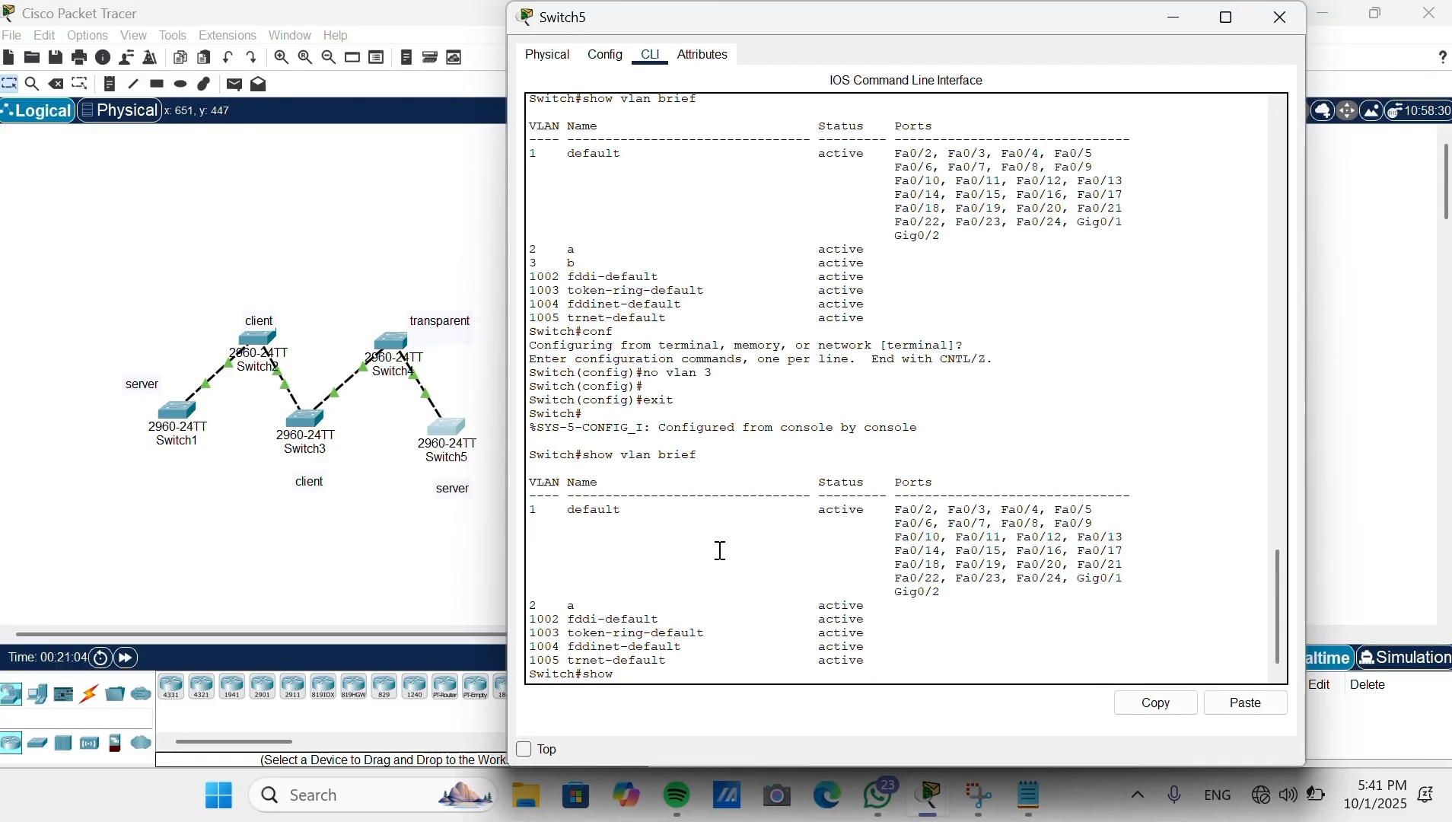
text( vlan brief)
key(Return)
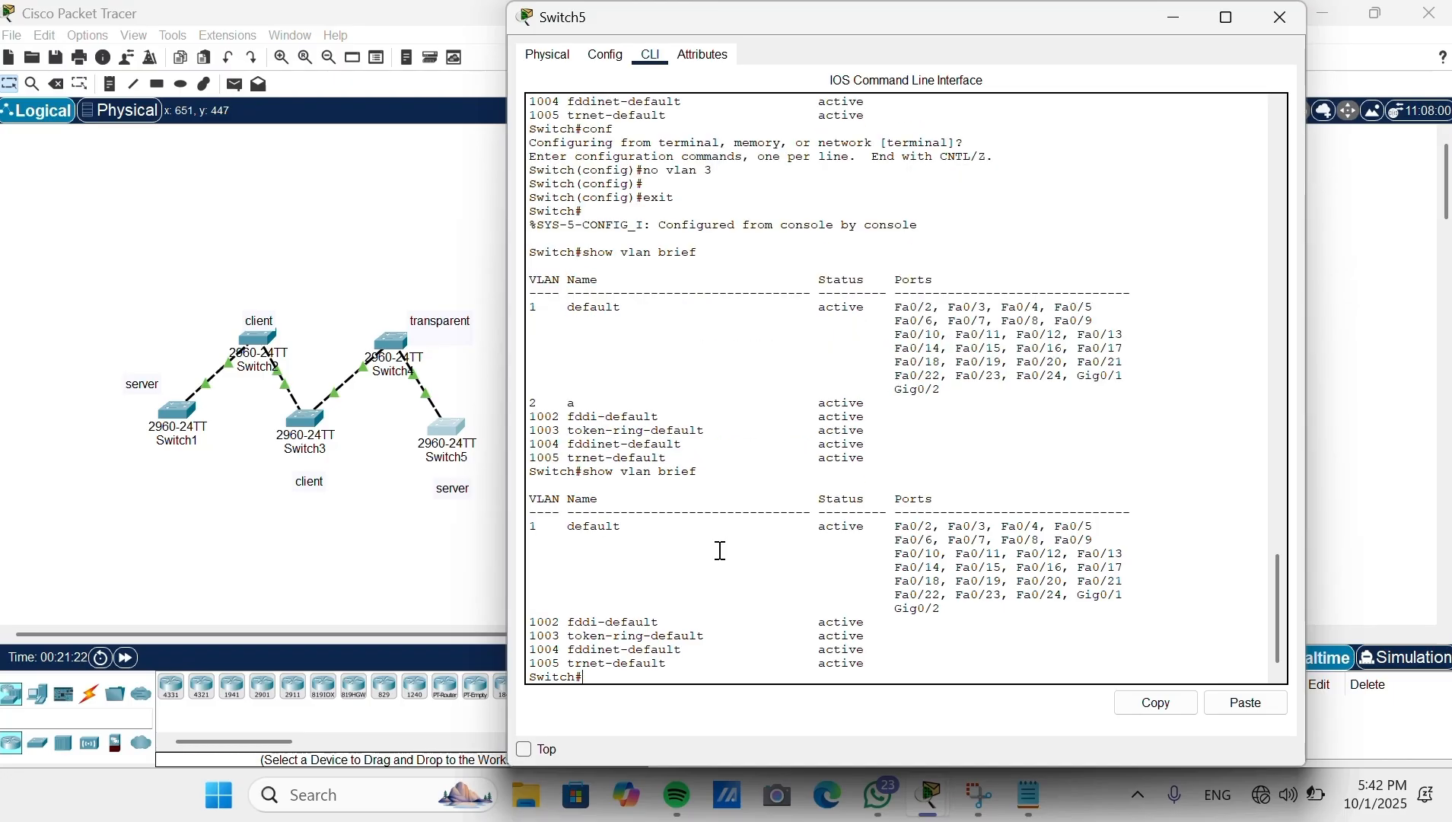
key(alt+F4)
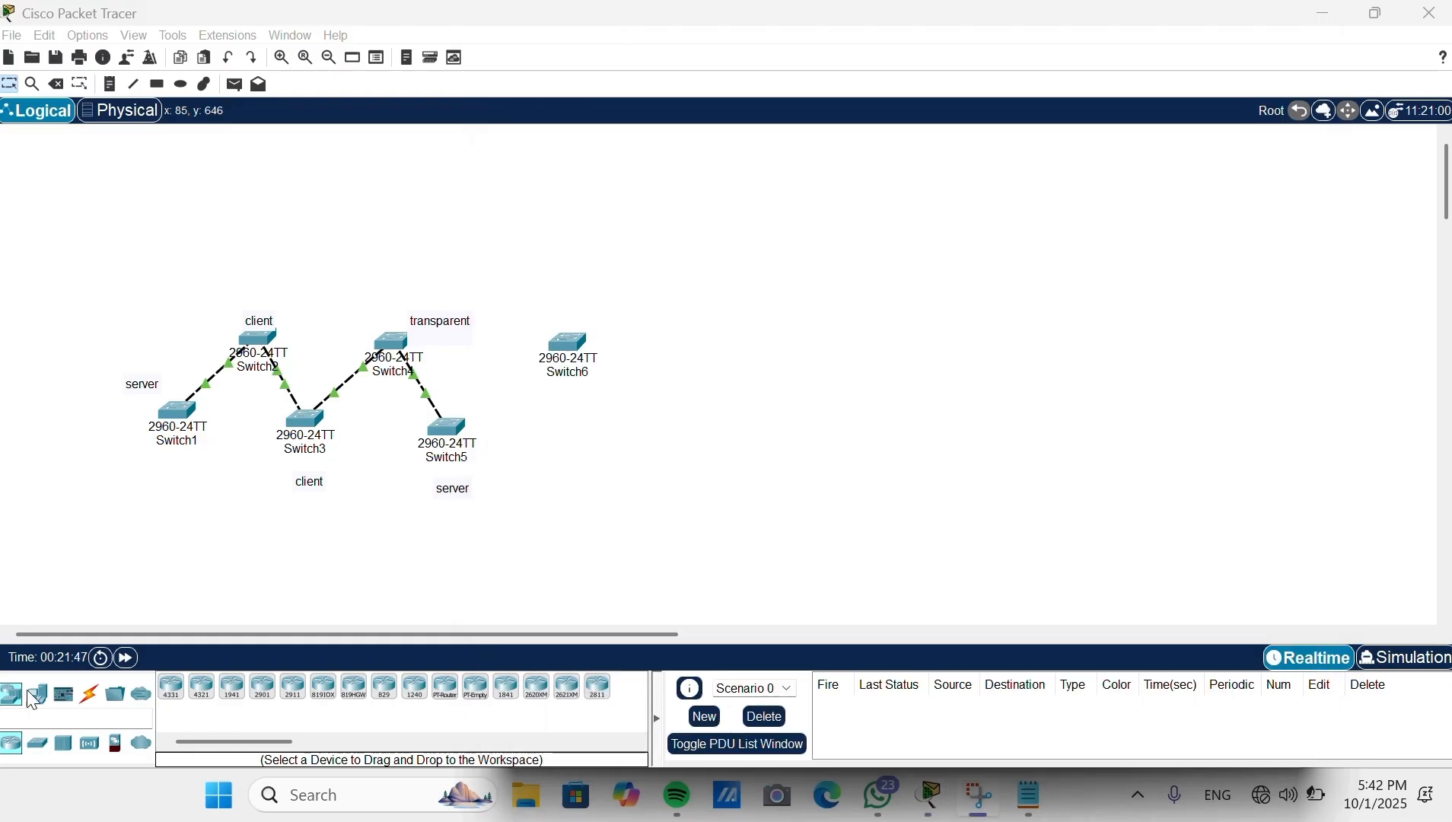
Step: Connect Switch5 to Switch6 with an automatically chosen cable
click(90, 694)
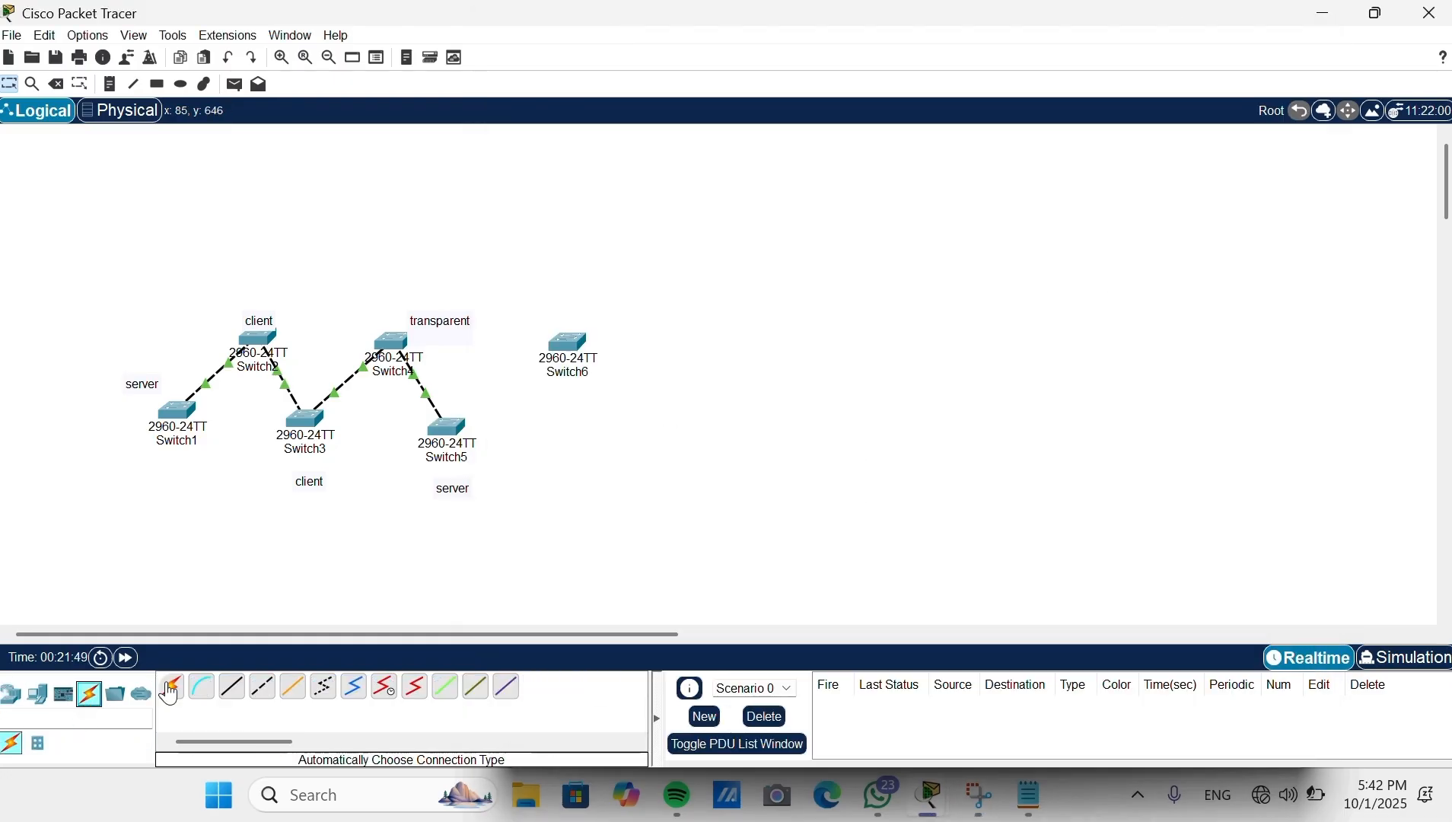
click(171, 687)
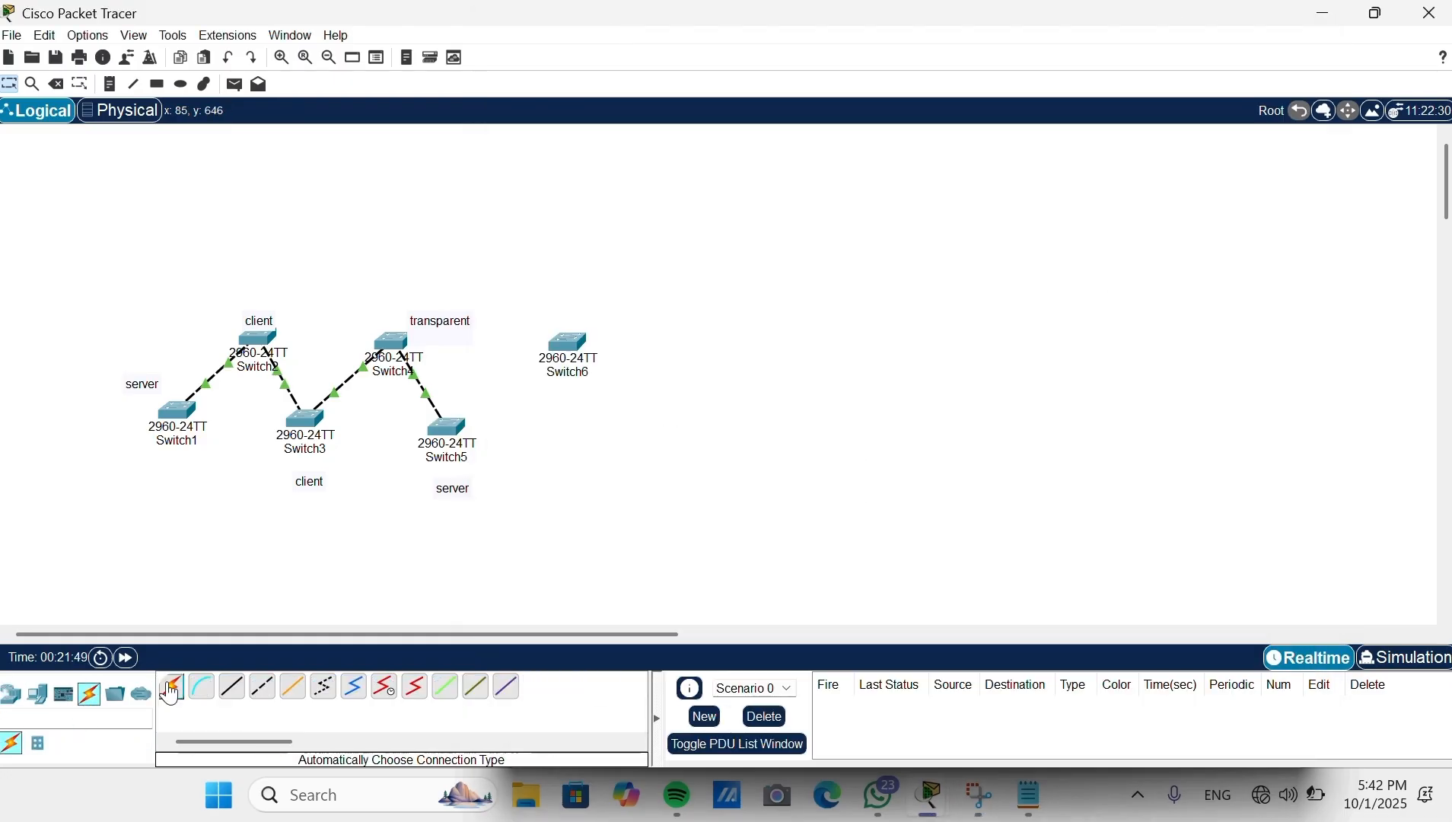
click(449, 420)
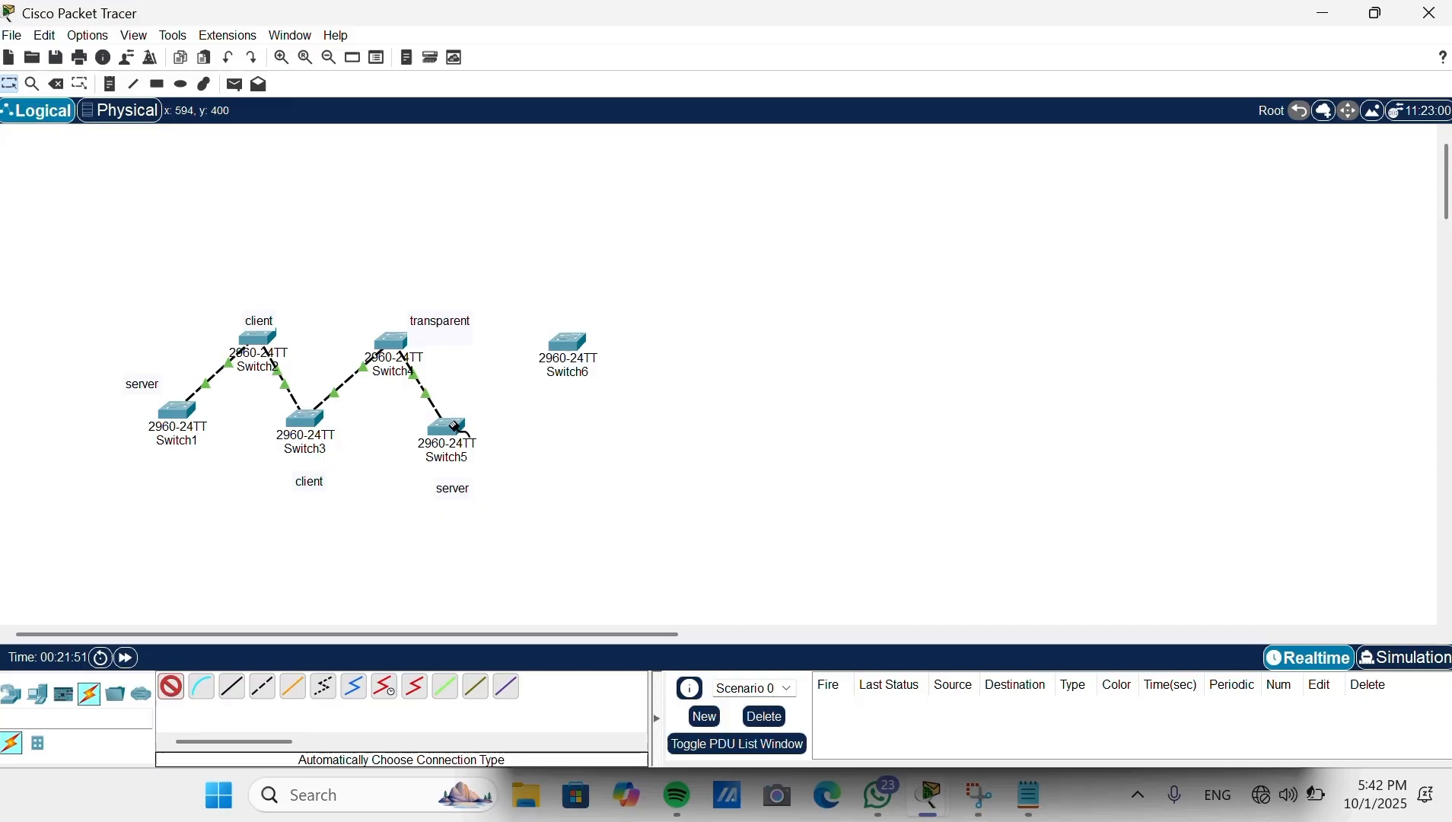
click(567, 342)
Step: Set interface fa 0/2 on Switch5 to switchport mode trunk and return to the workspace
click(456, 451)
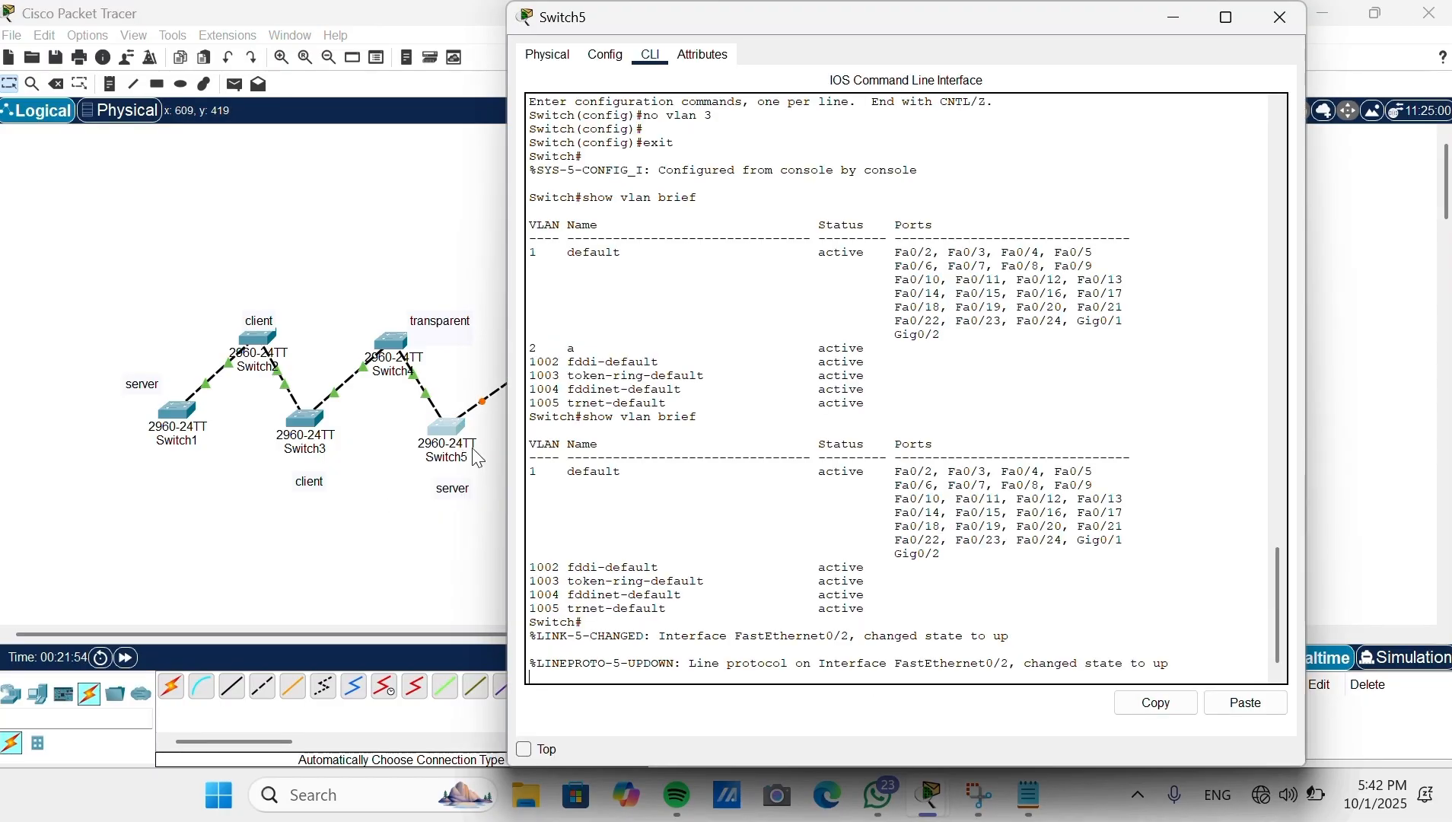
key(Return)
key(Return)
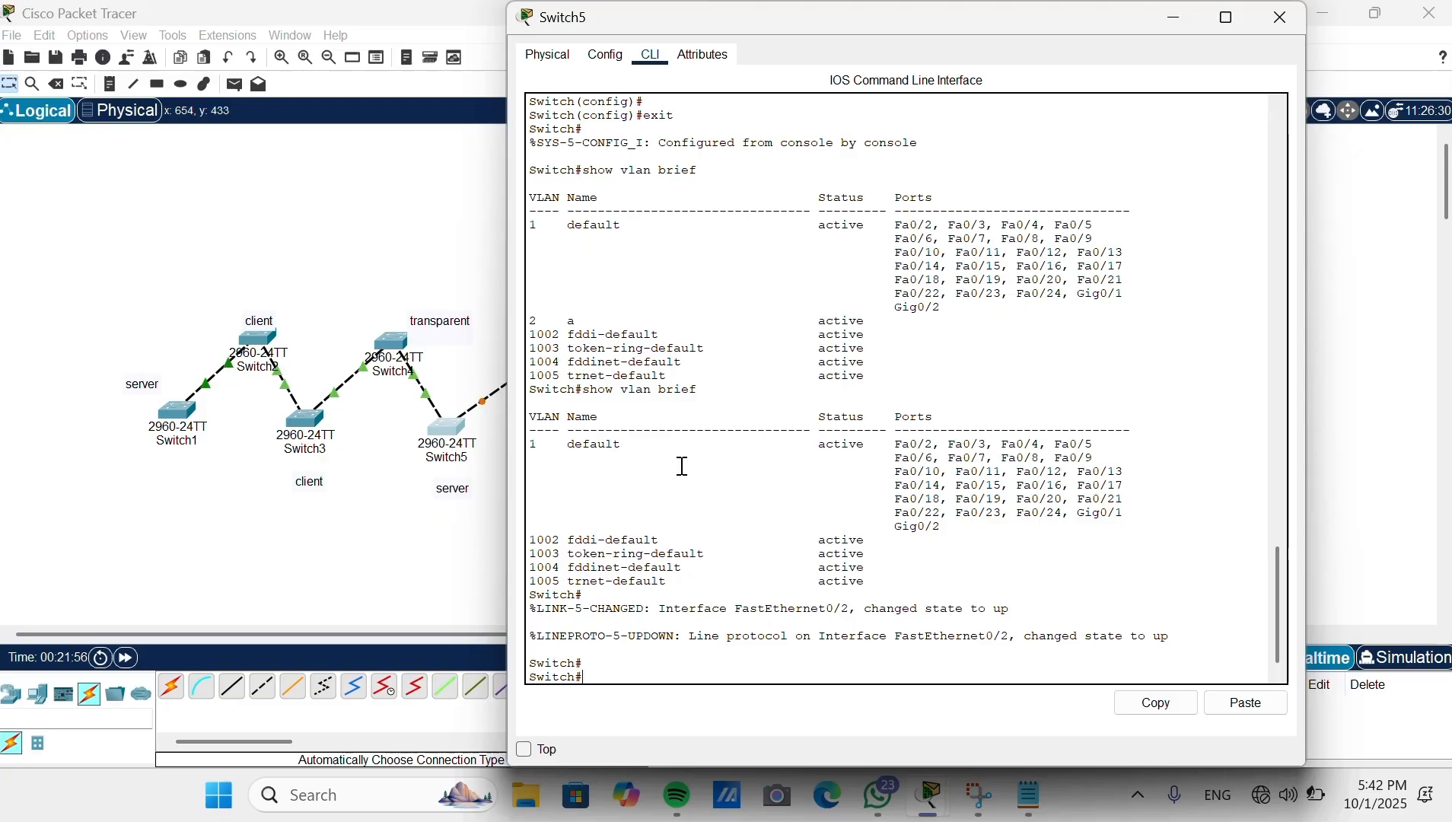
text(conf)
key(Return)
text(int fa 0/2)
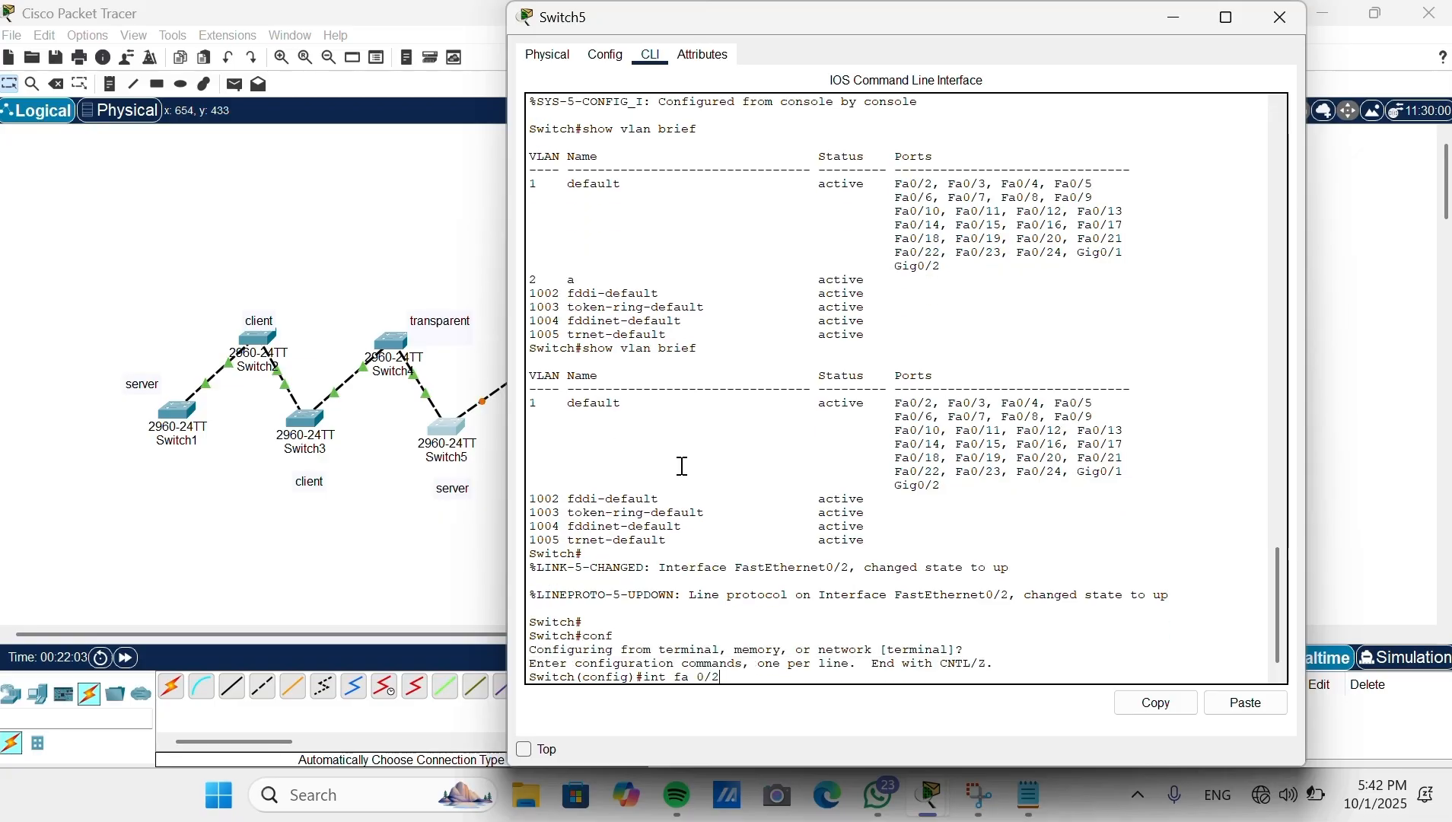
key(Return)
text(switchport mode trunk)
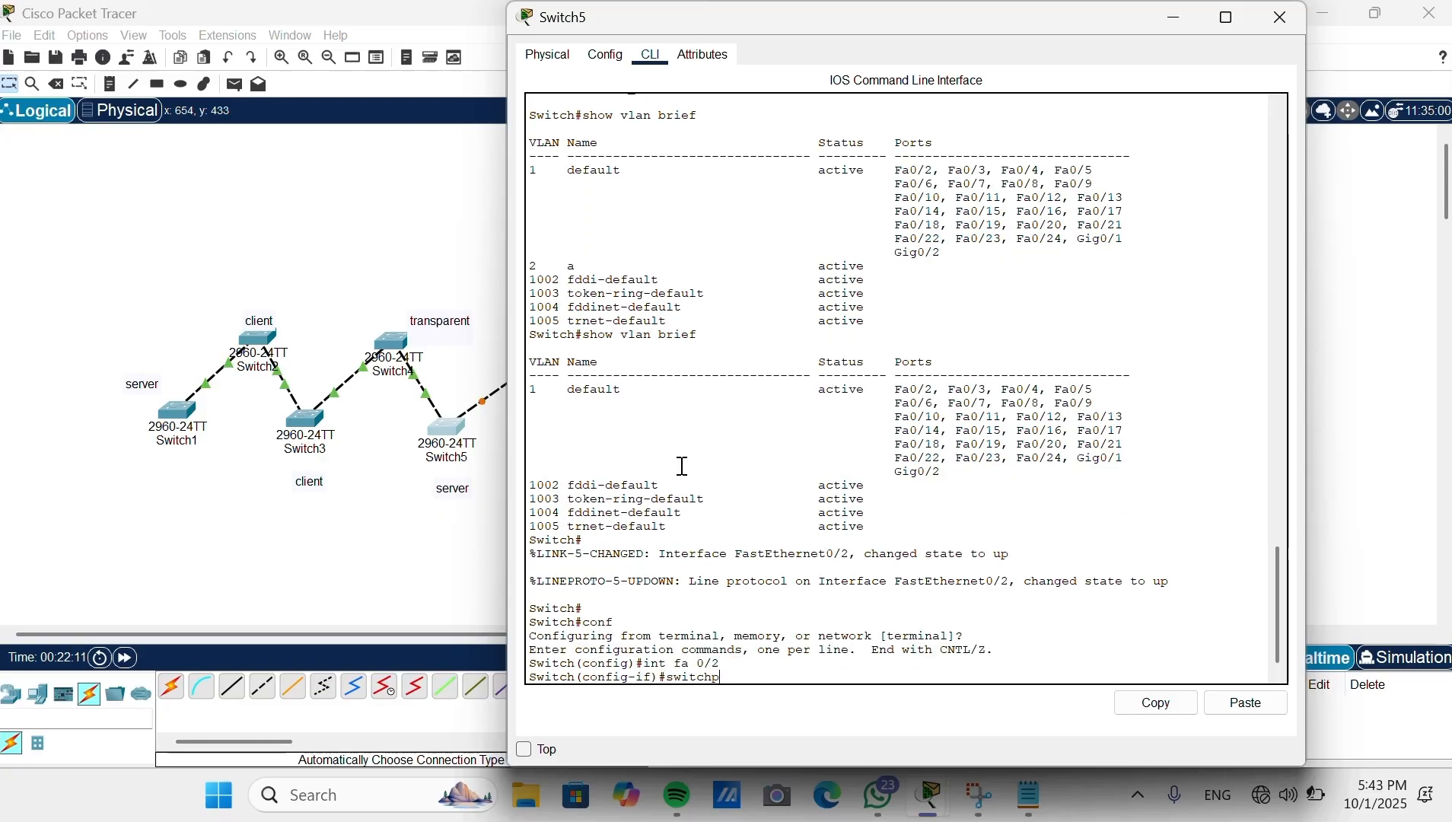
key(Return)
key(alt+F4)
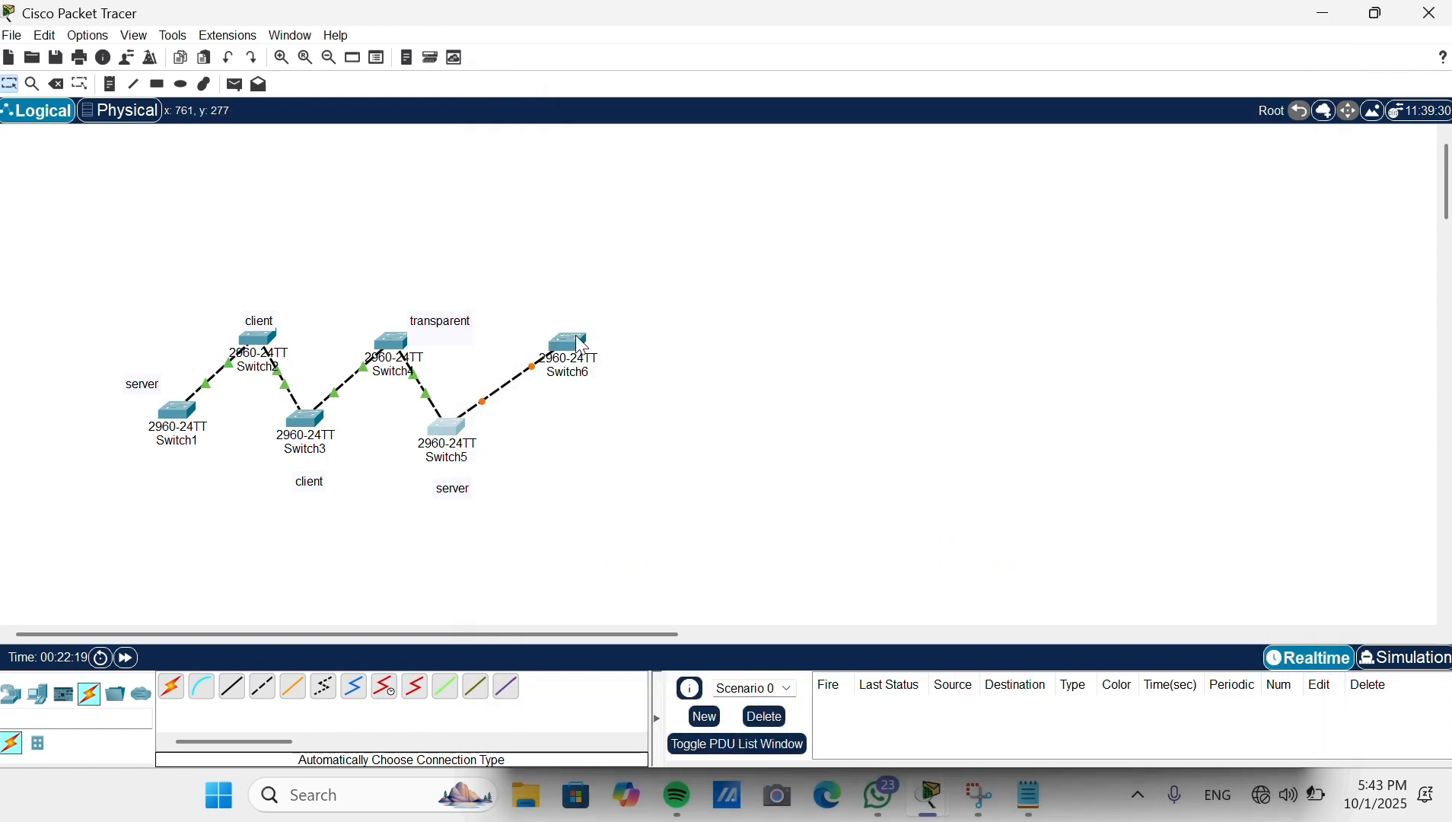
Step: Leave VLAN configuration on Switch6 and set interface fa 0/1 to switchport mode trunk
click(571, 344)
key(Return)
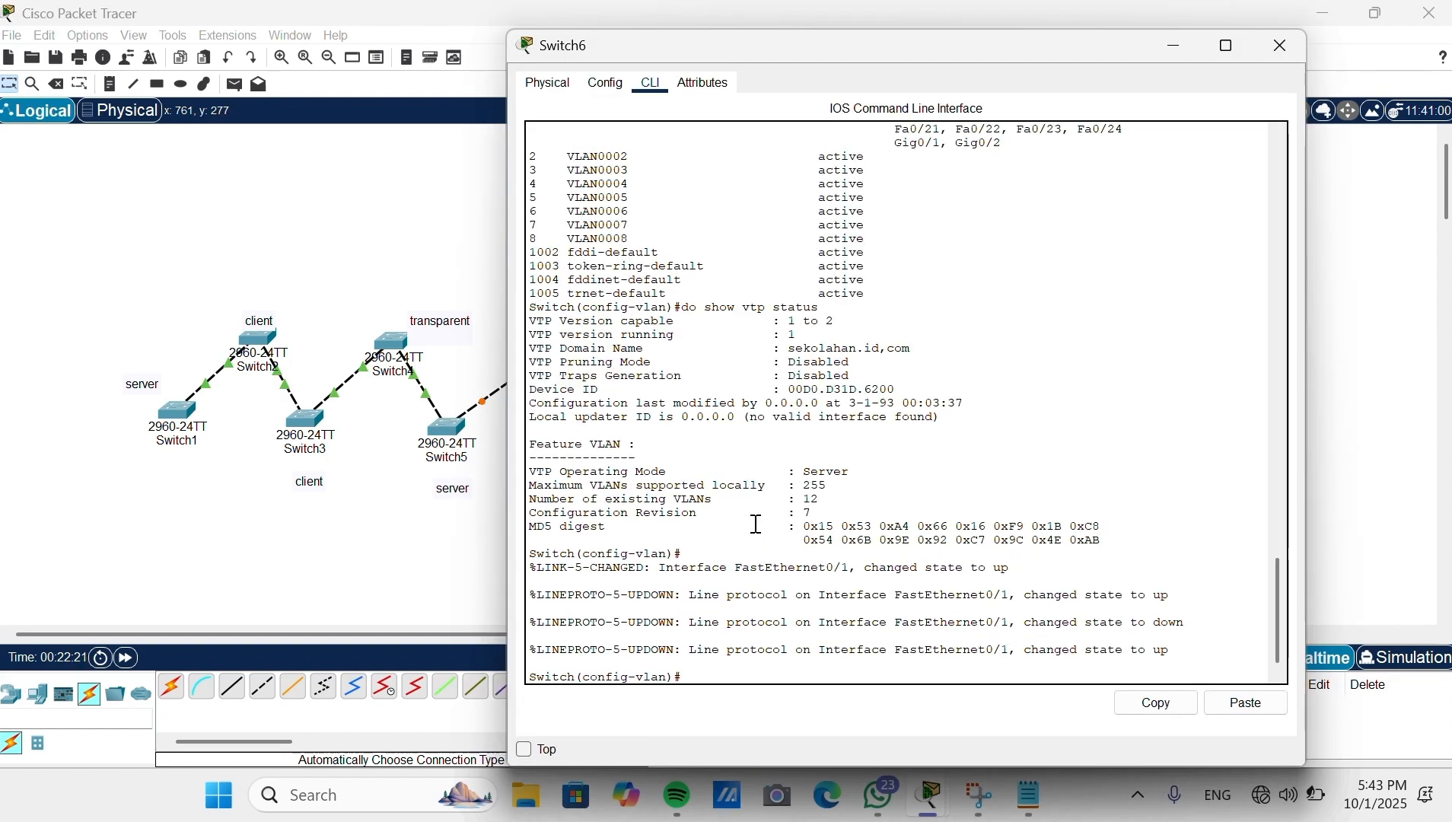
text(exit)
key(Return)
key(Return)
text(in)
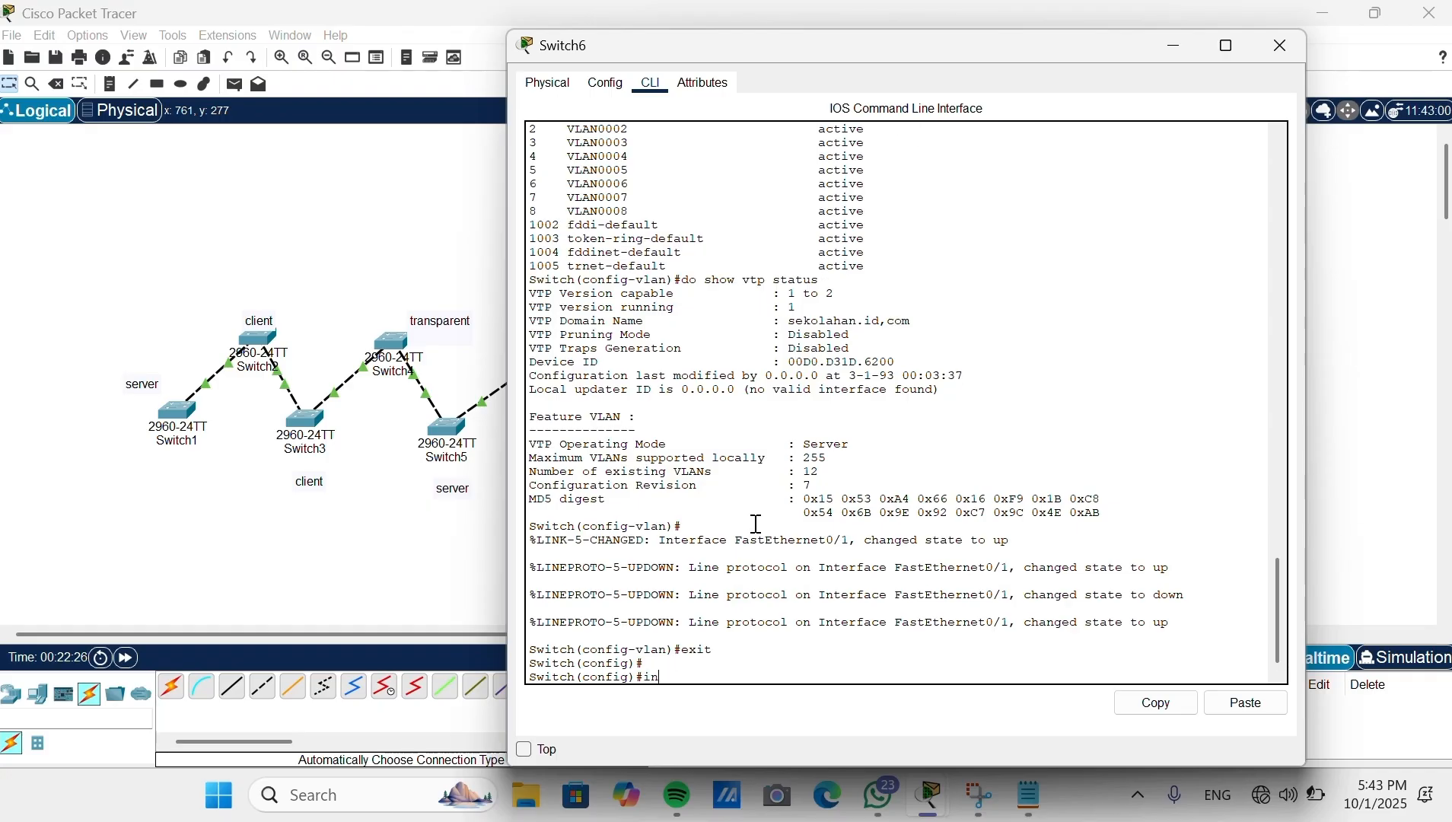
text(t fa 0/1)
key(Return)
text(switchport mode)
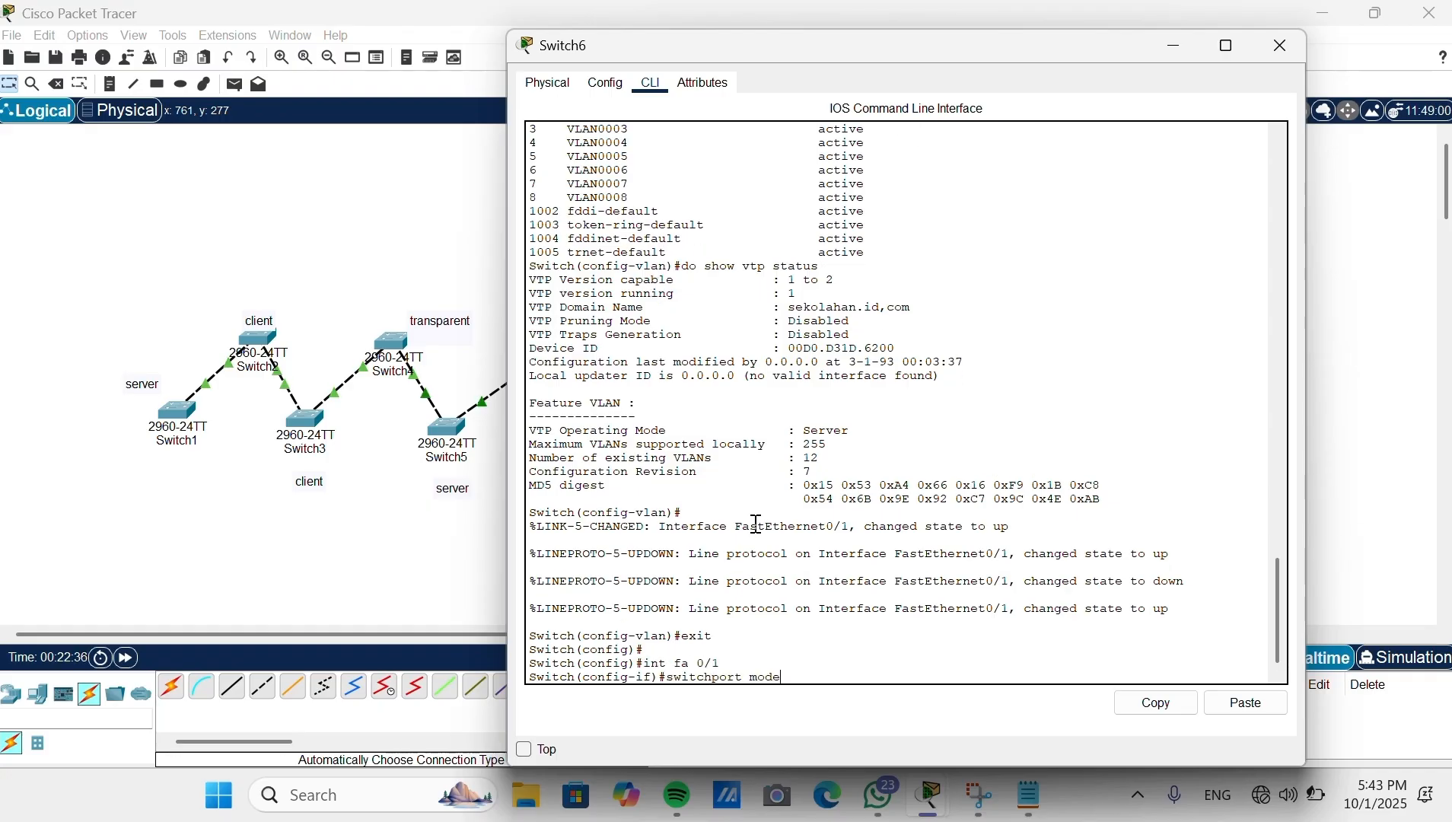
text( trunk)
key(Return)
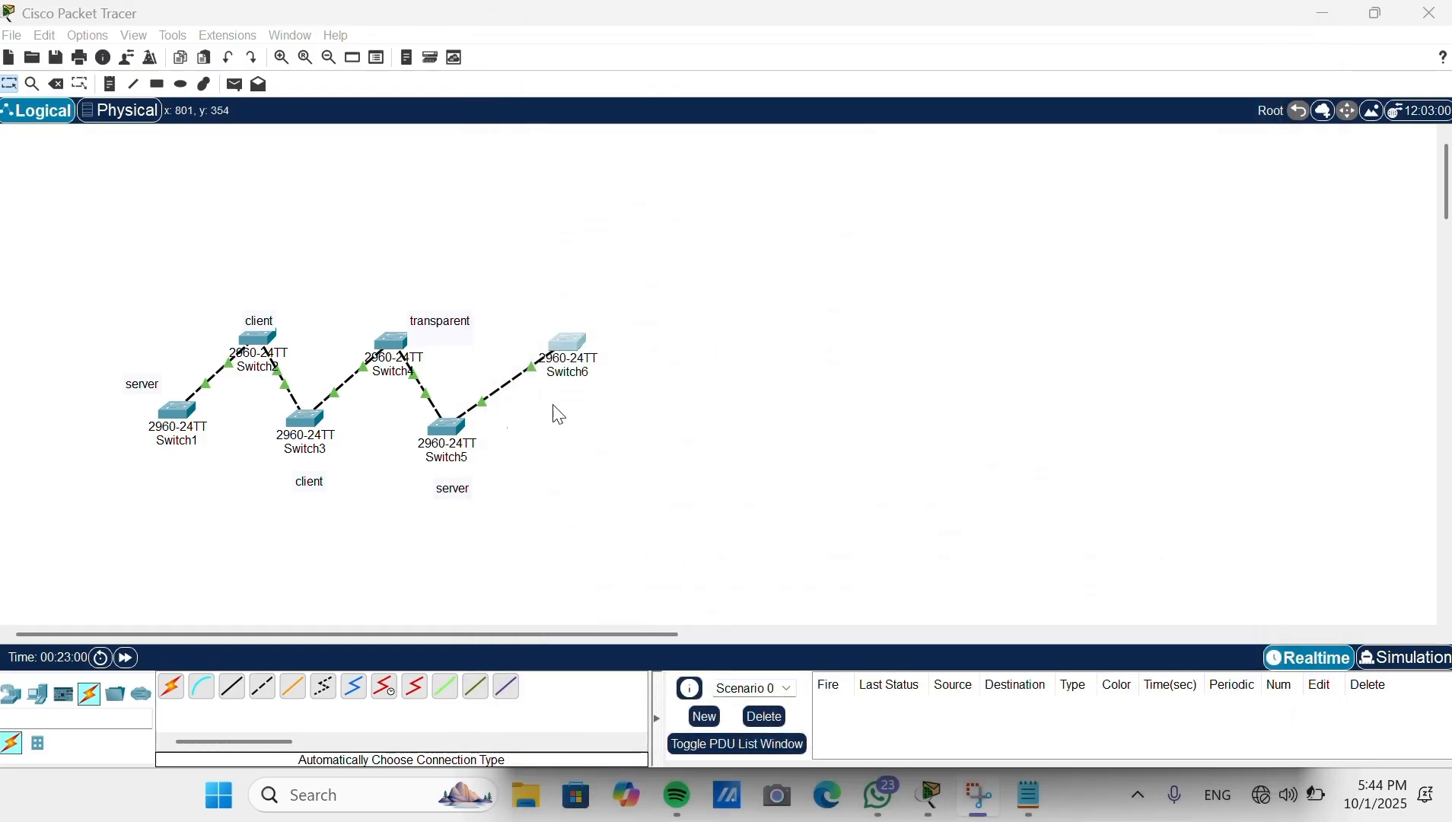
Step: Exit configuration mode on Switch5 and run show vlan brief to check which VLANs it received from Switch6
click(439, 423)
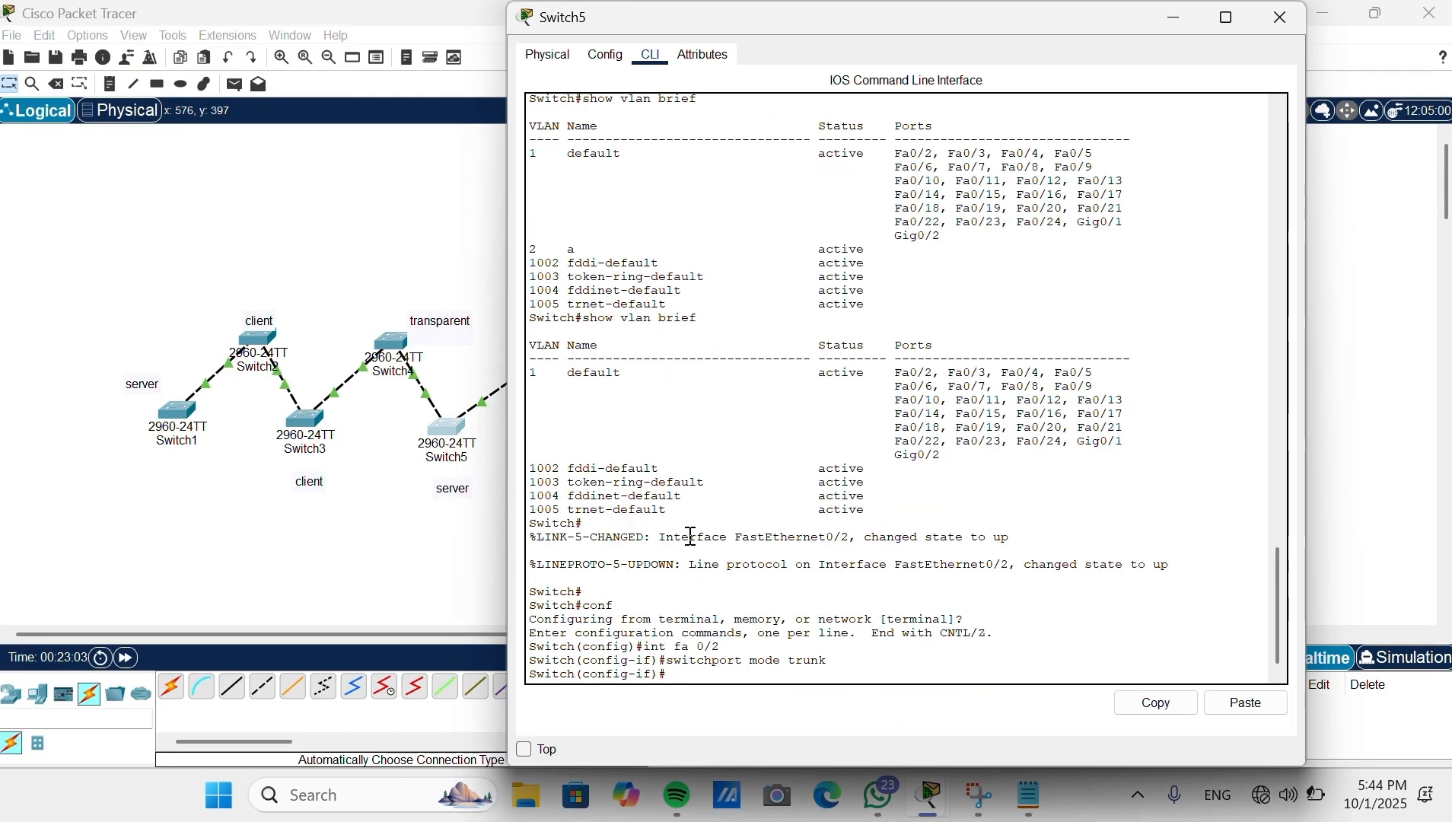
key(Return)
text(exit)
key(Return)
text(exit)
key(Return)
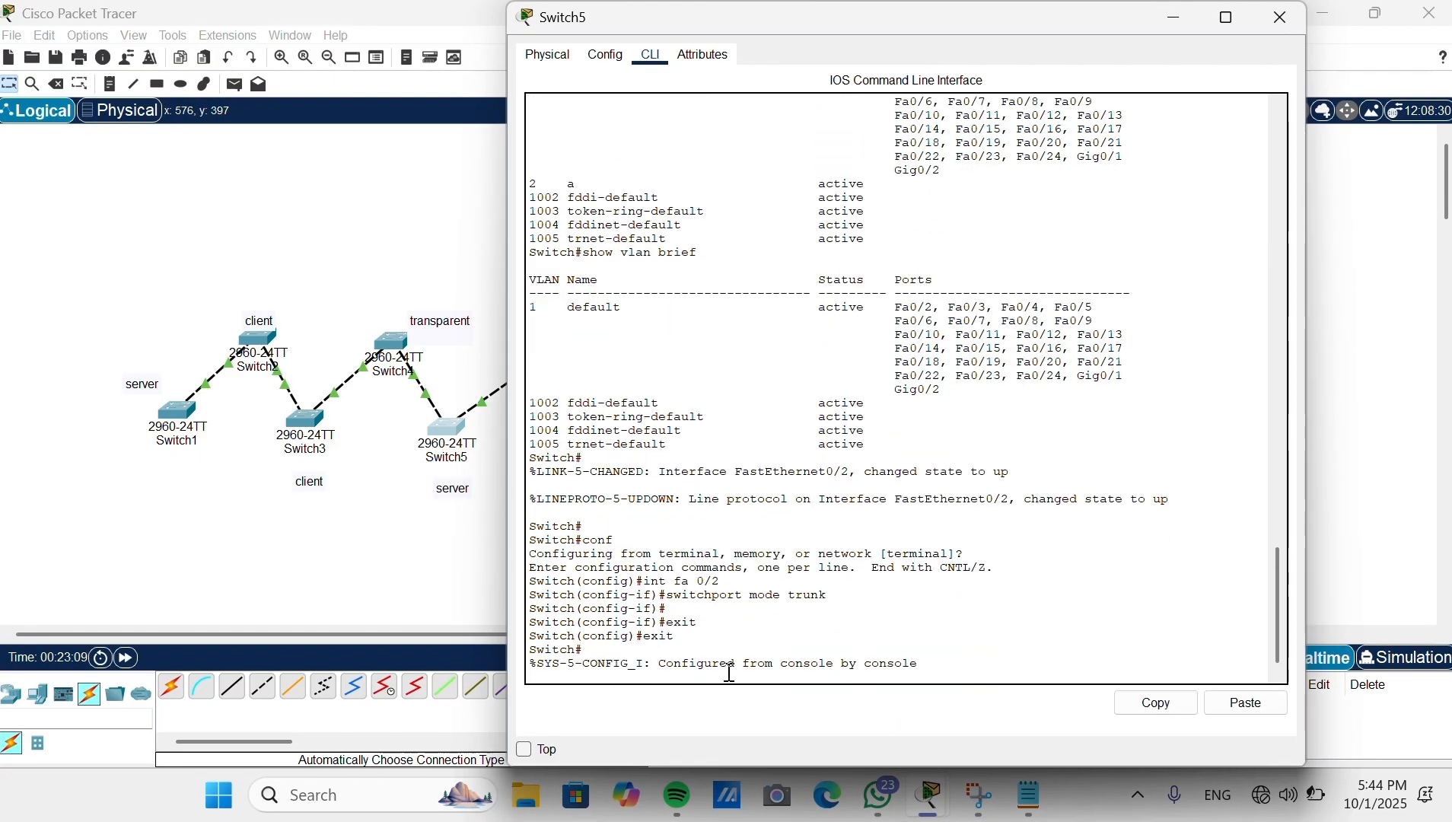
key(Return)
text(show vlan brief)
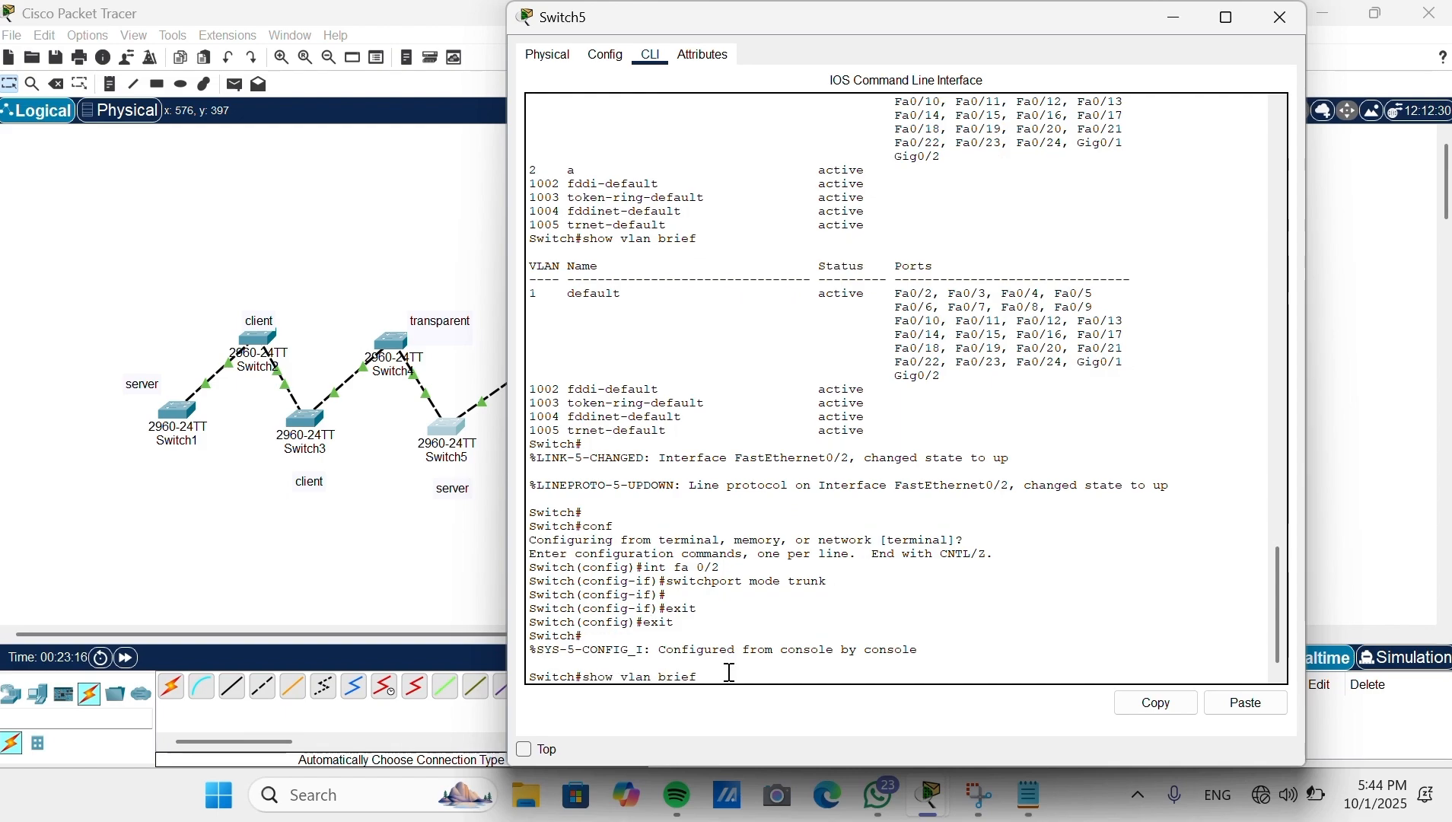
key(Return)
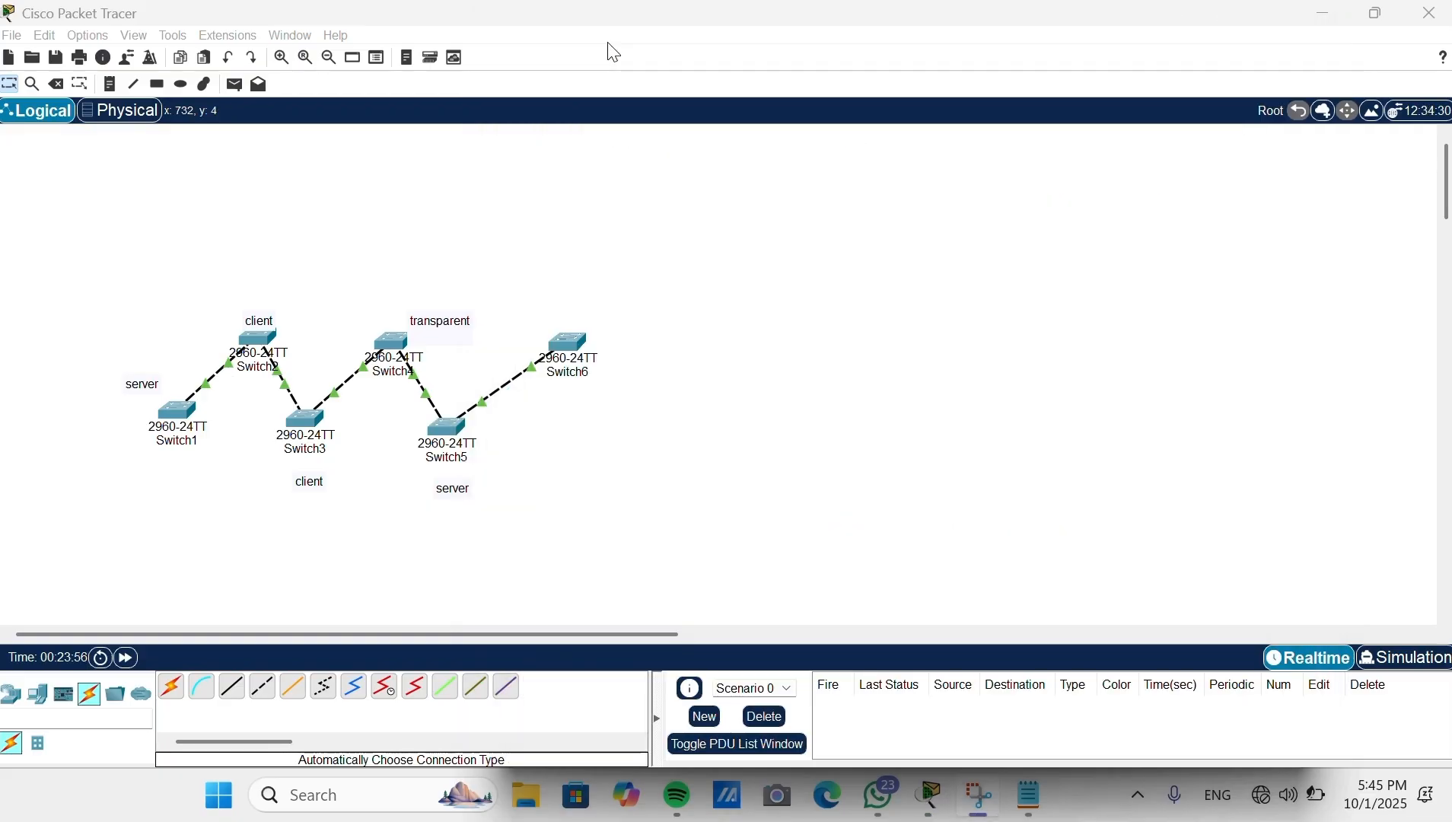
Step: Delete the cable between Switch5 and Switch6, and return to the selection tool
click(54, 83)
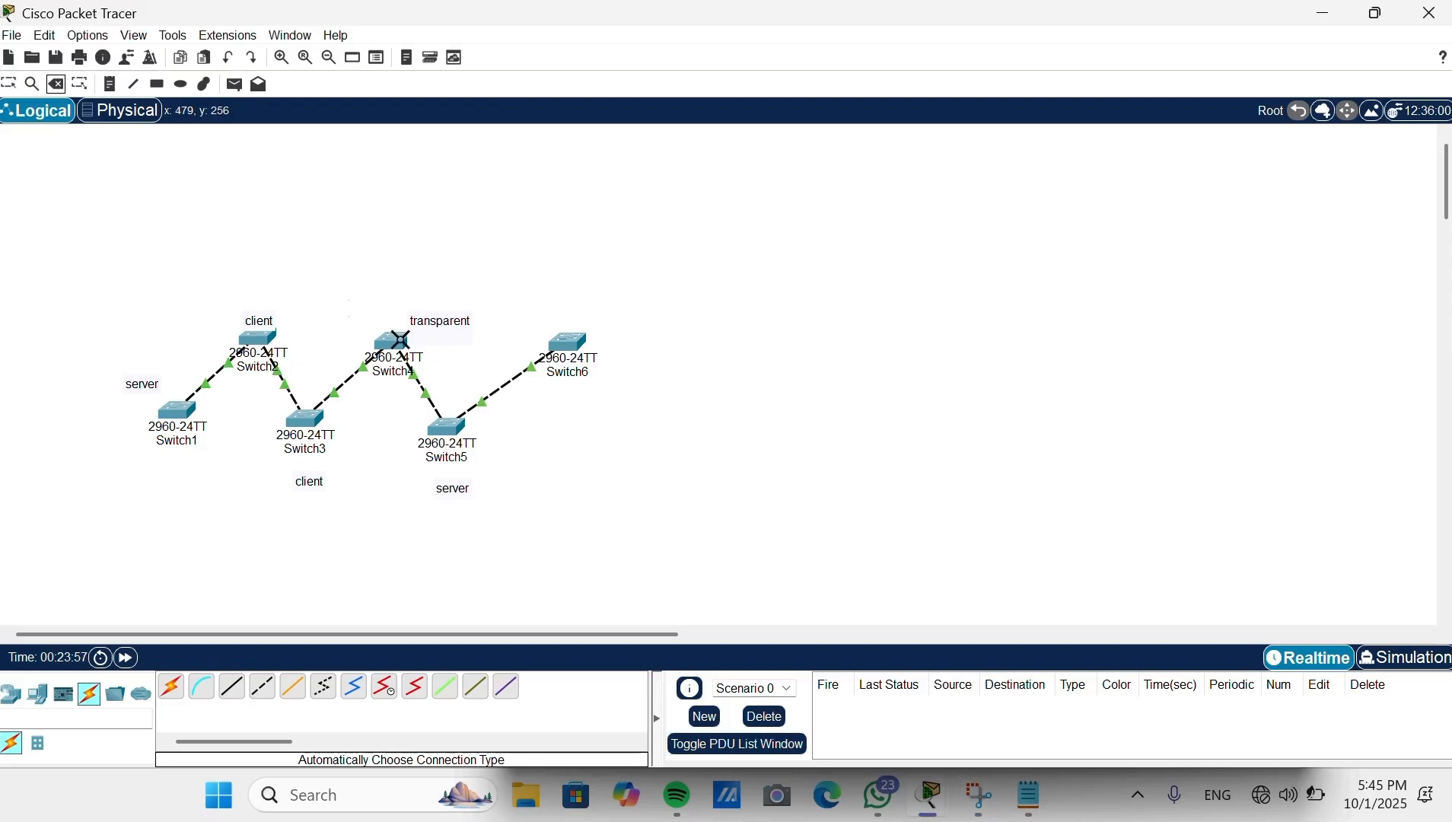
click(521, 380)
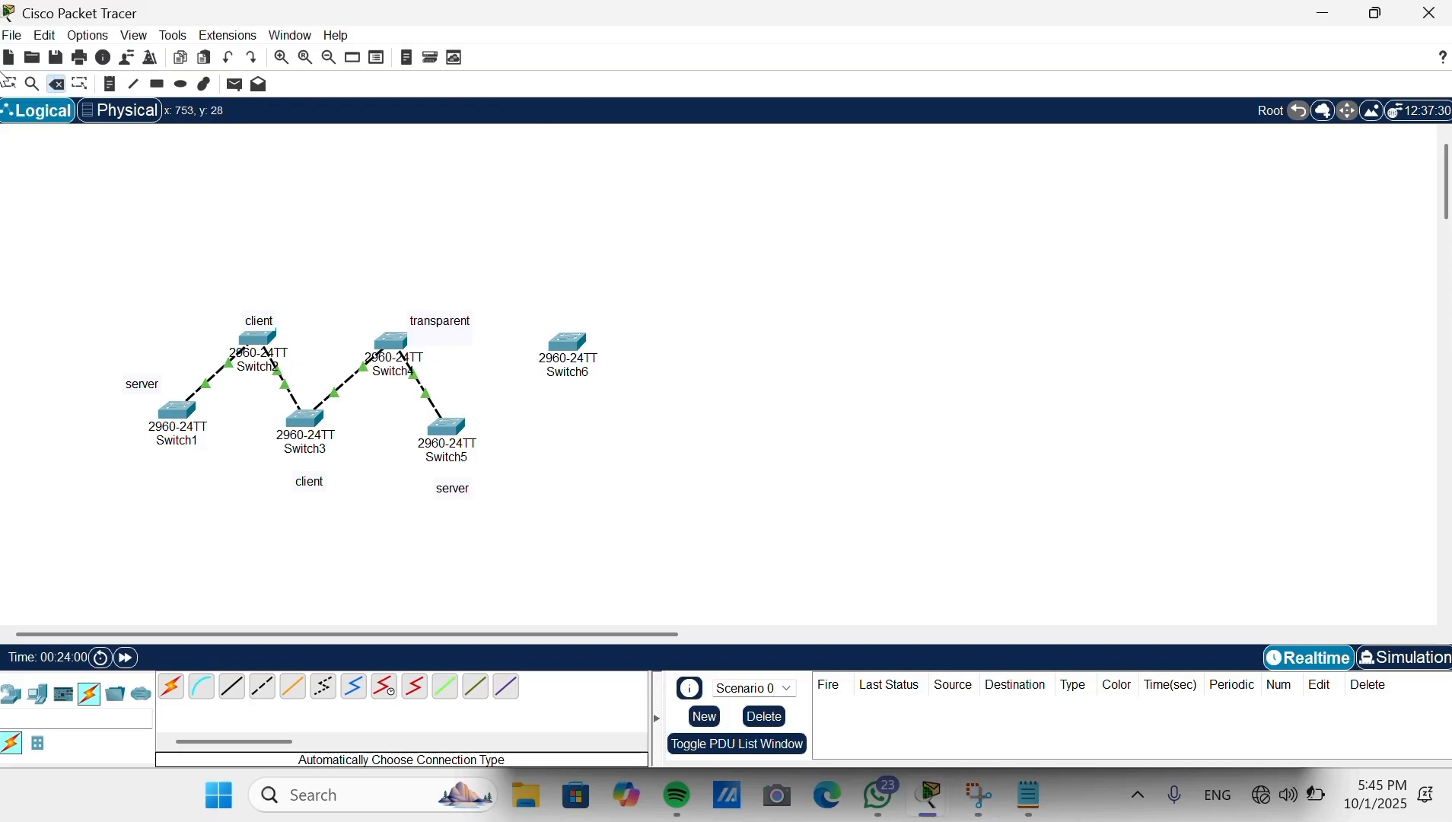
click(8, 84)
Step: Rerun show vlan brief on Switch5 to check its VLANs without the Switch6 link
click(447, 445)
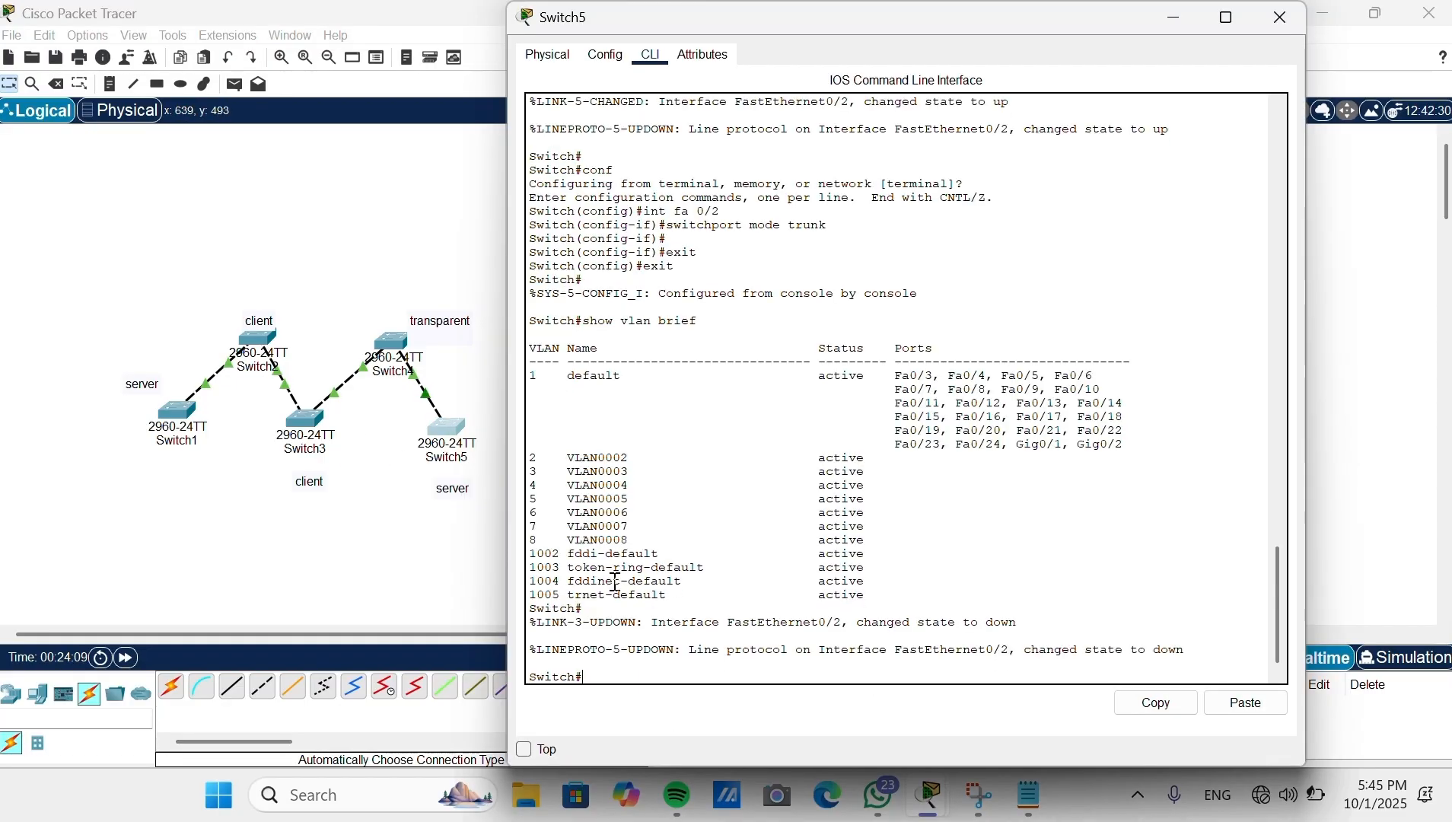
key(Up)
key(Return)
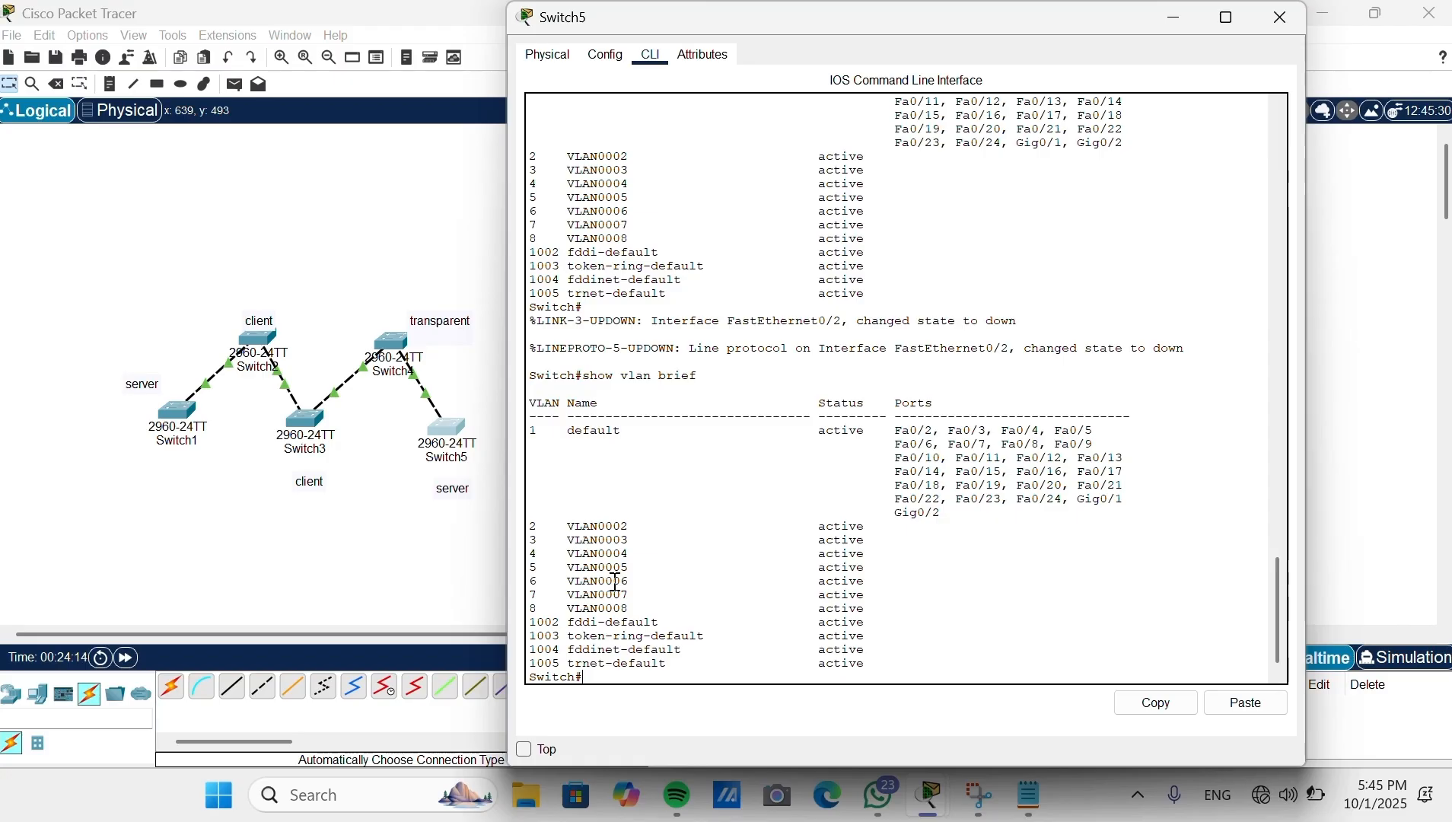
Step: Enter configuration mode on Switch5 and delete VLANs 2, 3, 4 and 5
text(no vlan 2)
key(Return)
text(conf)
key(Return)
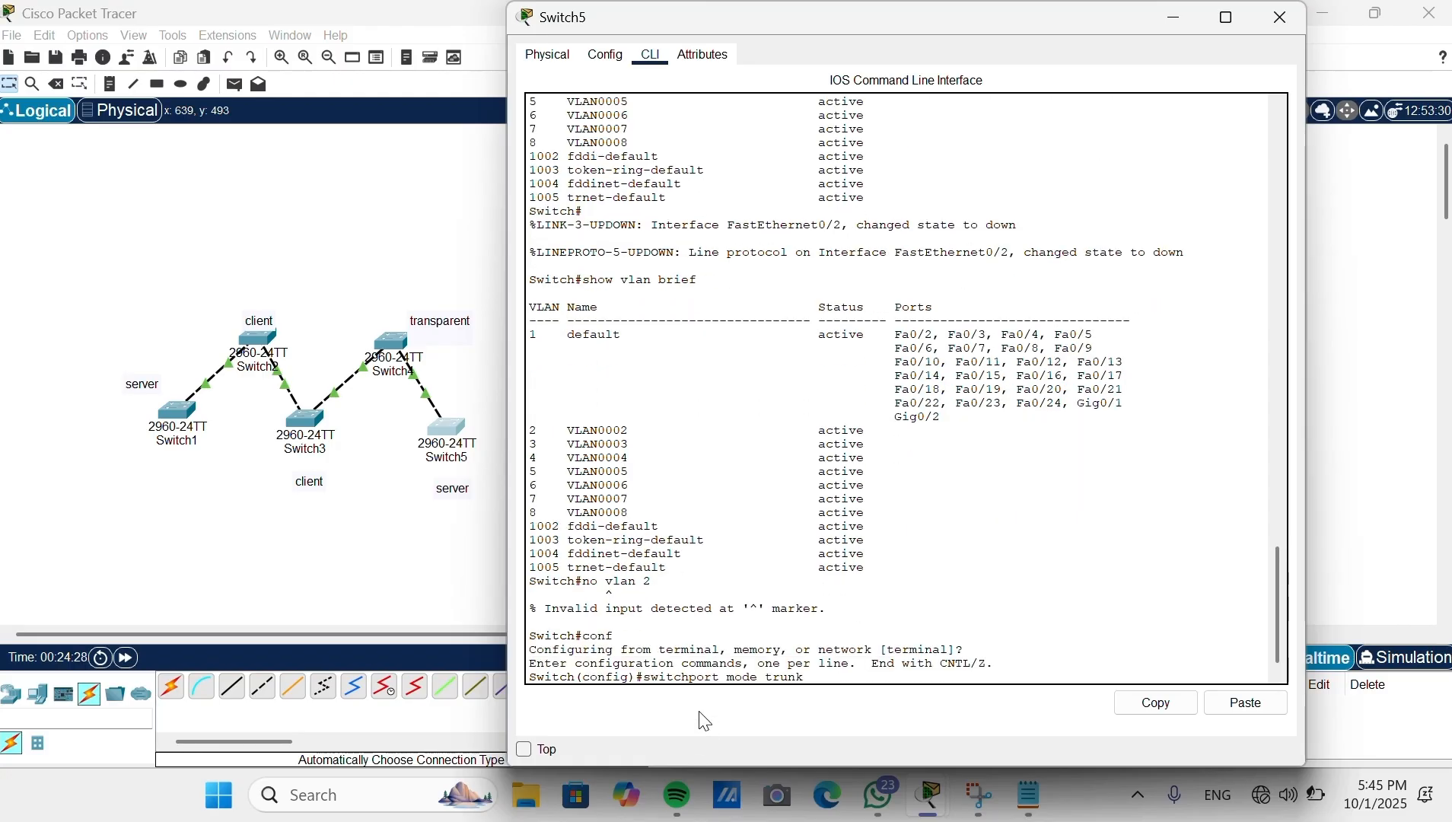
text(no vlan 2)
key(Return)
text(no vlan 3)
key(Return)
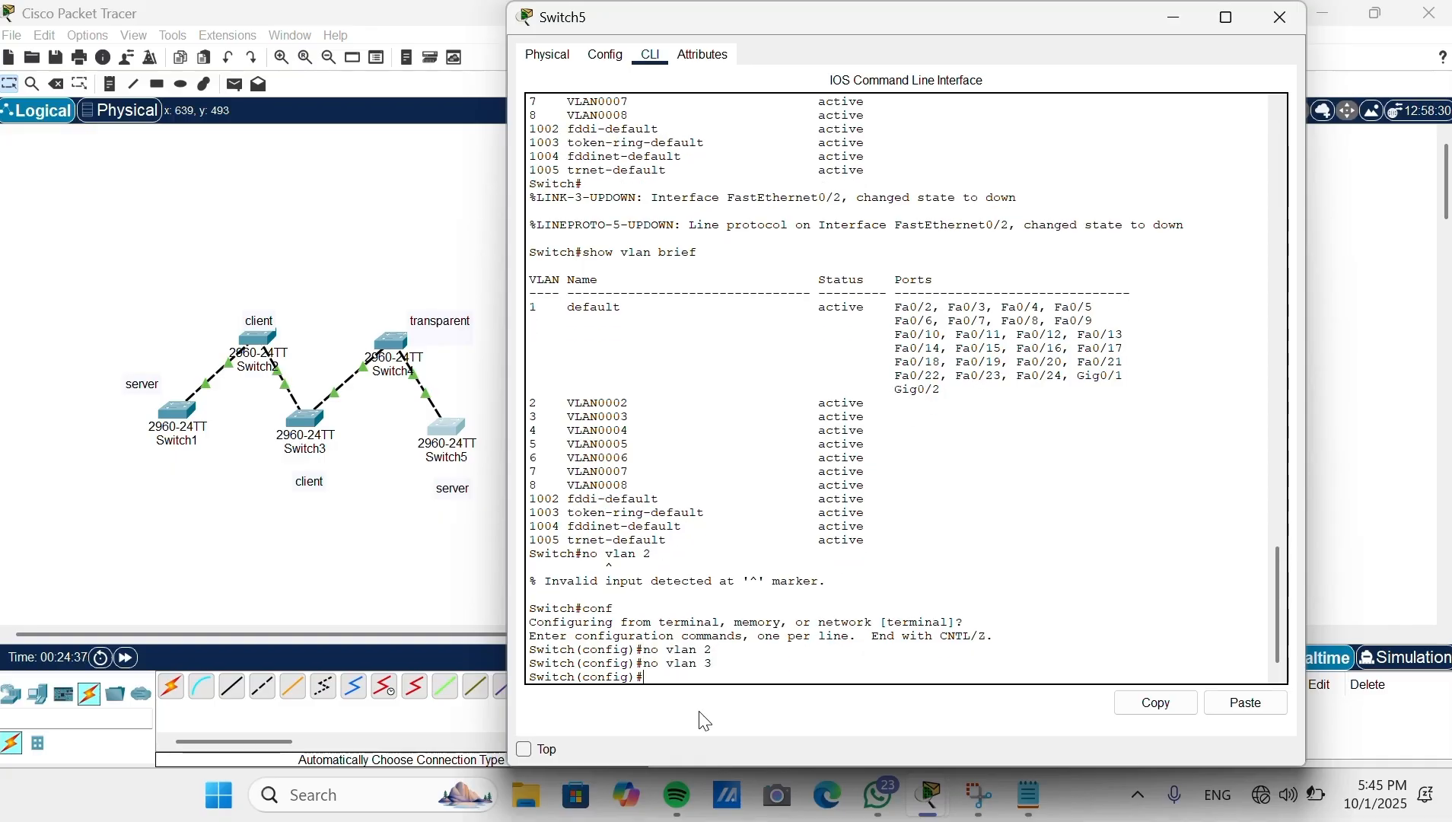
text(no vlan 4)
key(Return)
text(no vlan 5 Switch(config)#)
Step: Run do show vlan brief and do show vtp status on Switch5 to check its VLANs and configuration revision, then return to the workspace
text(do show v)
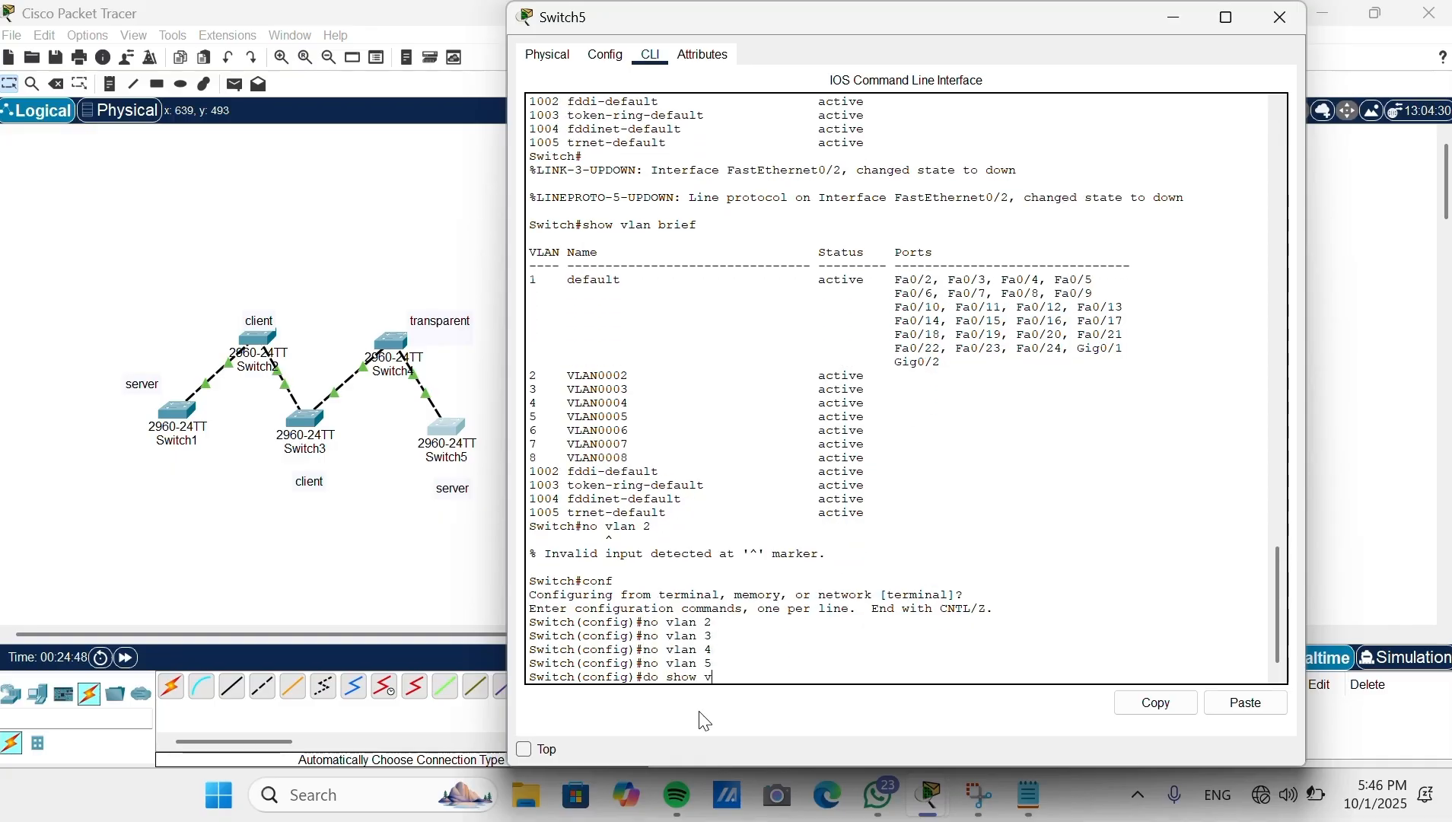
text(lan brief)
key(Return)
key(Return)
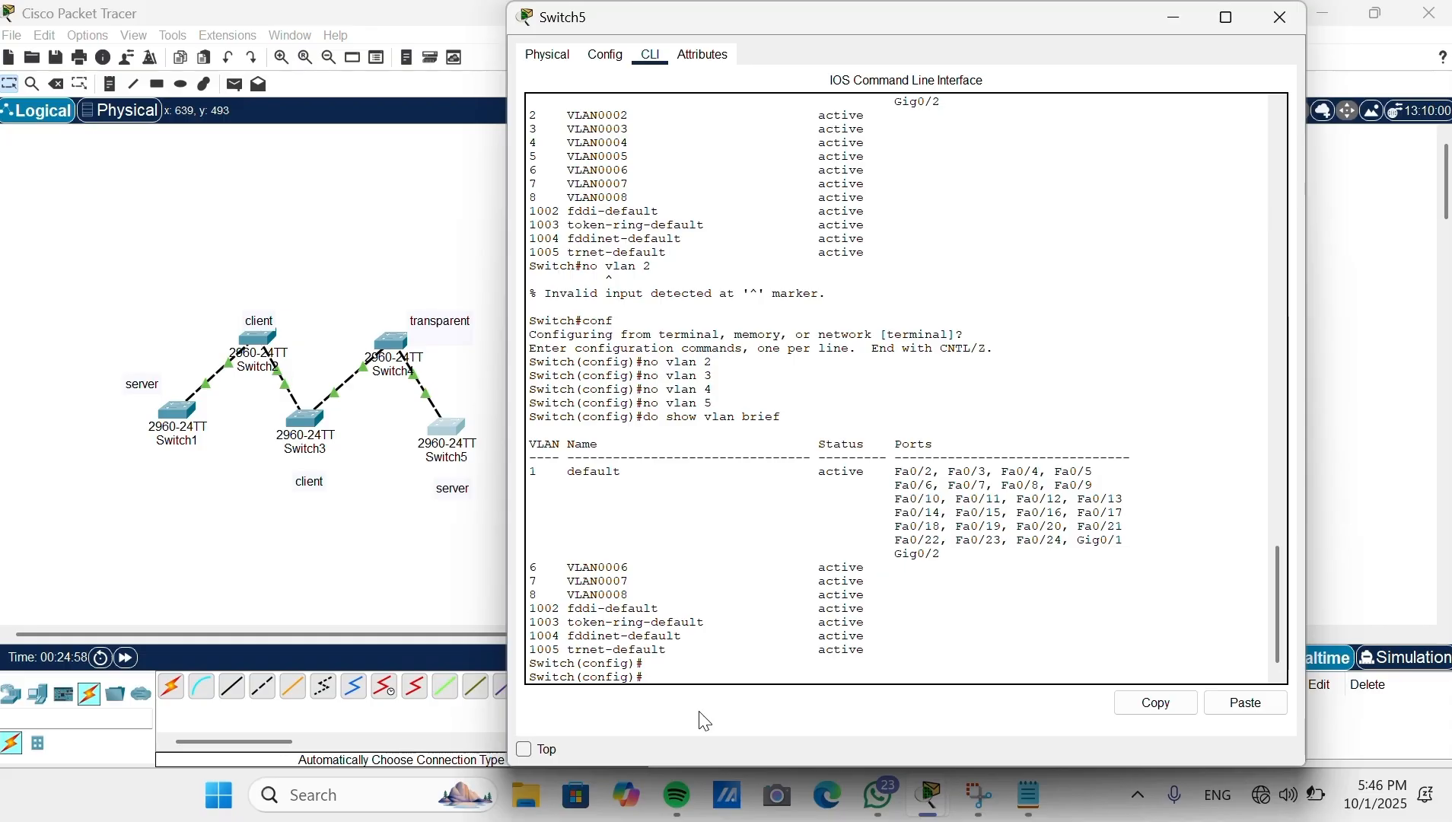
text(do d)
text(how vtp stat)
text(us)
key(Return)
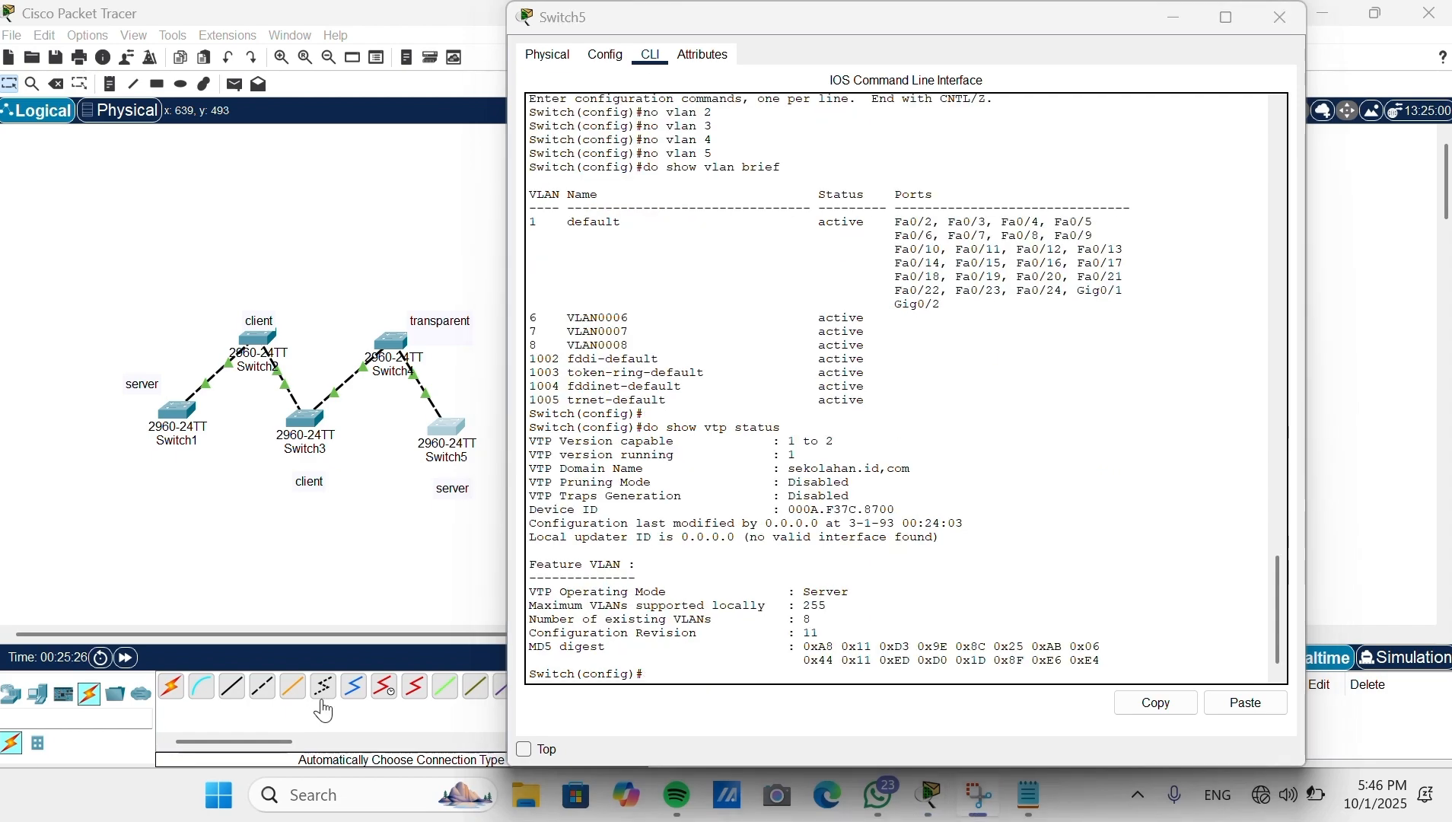
click(661, 668)
click(484, 390)
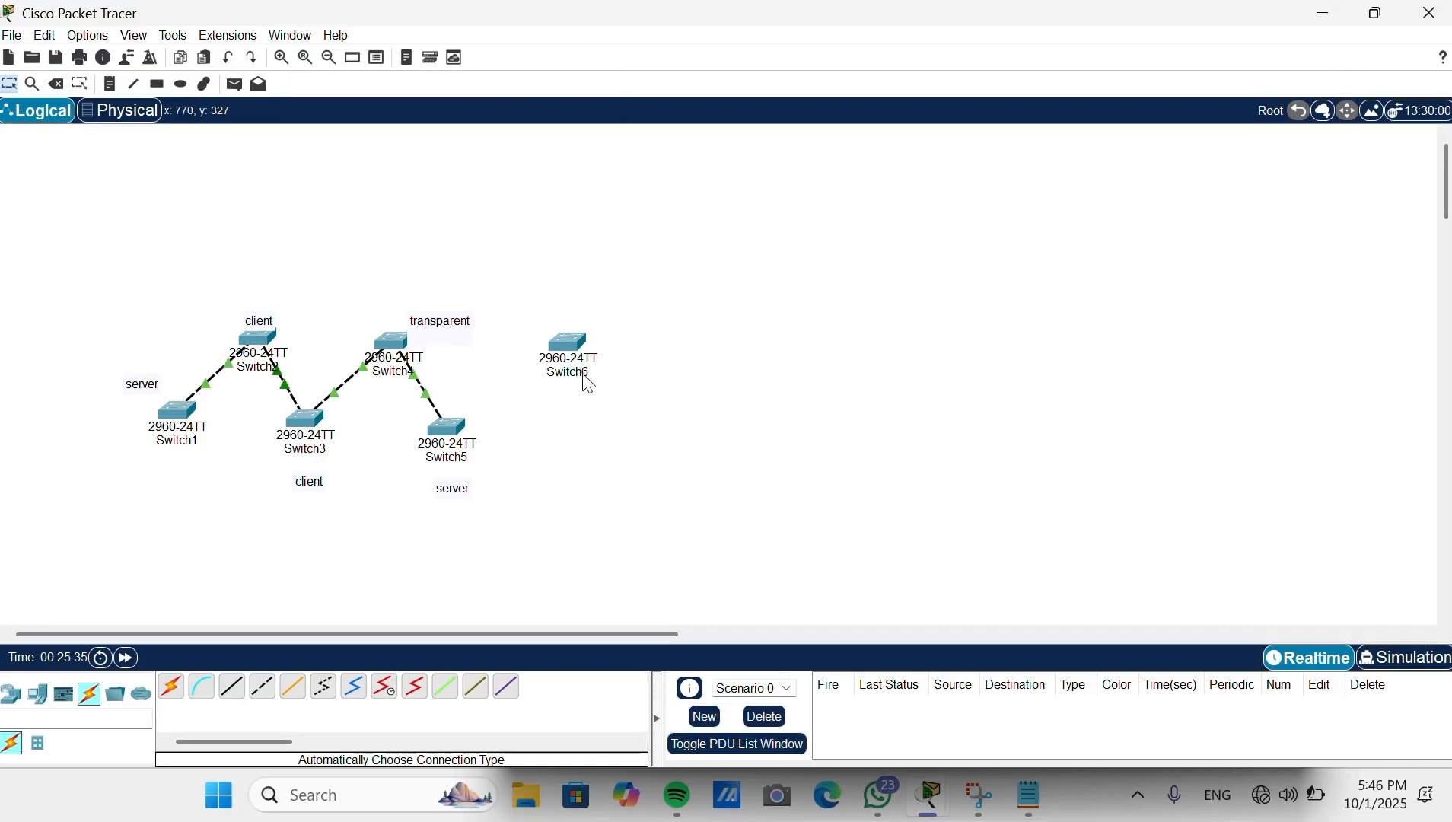
Step: Leave interface configuration on Switch6 and create VLAN 55
click(577, 354)
text(exit)
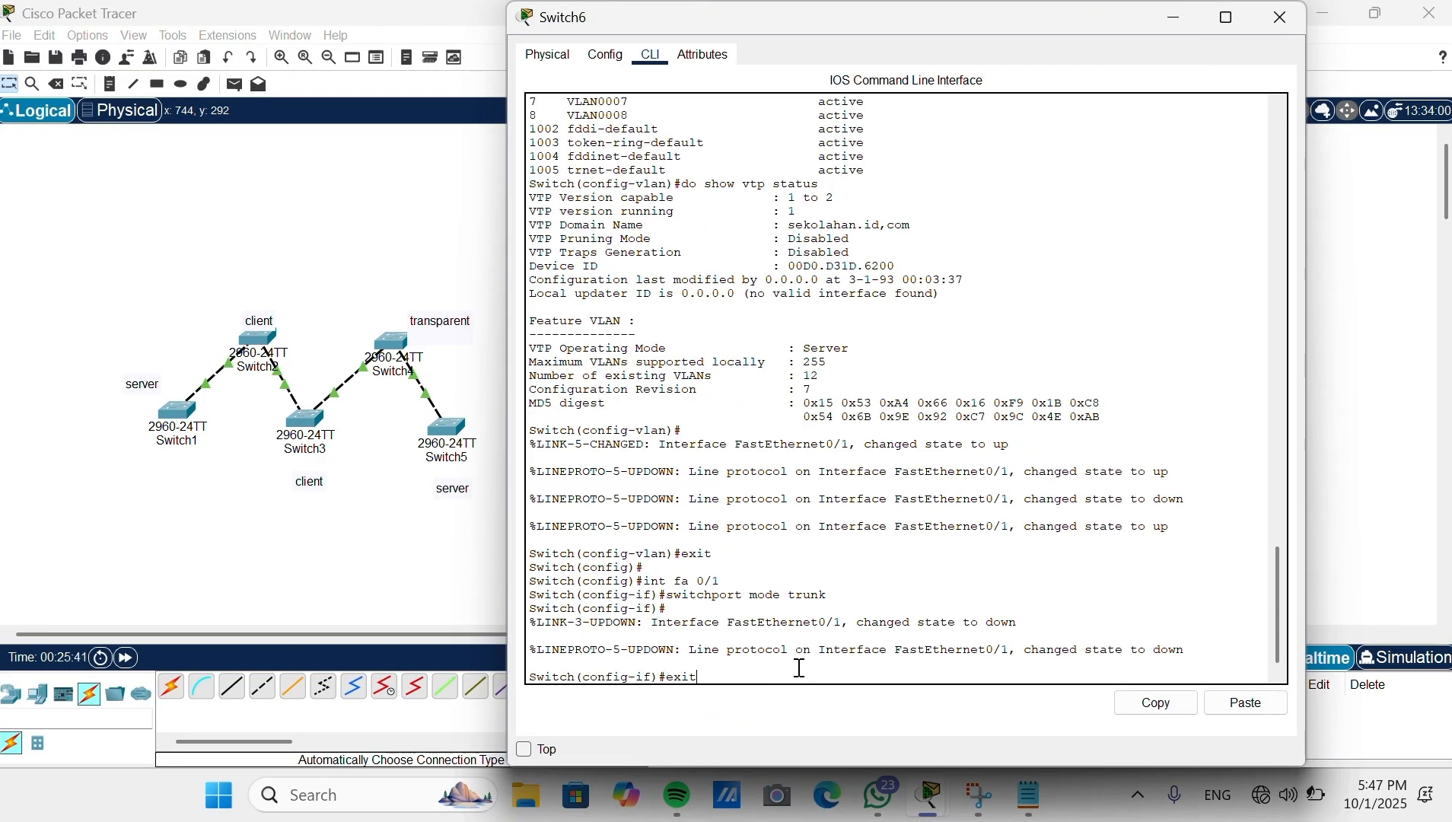
key(Return)
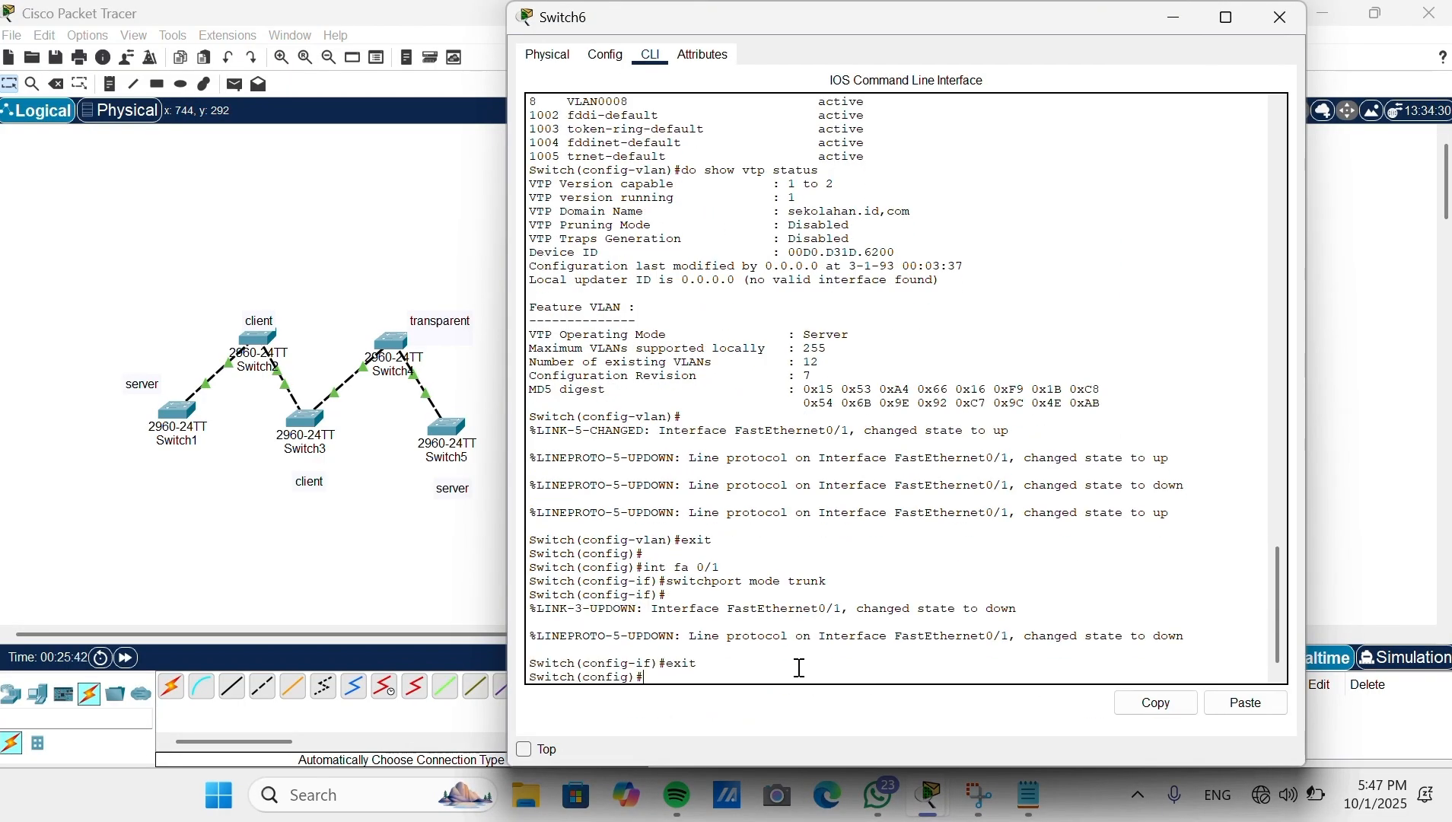
text(vlan 55)
key(Return)
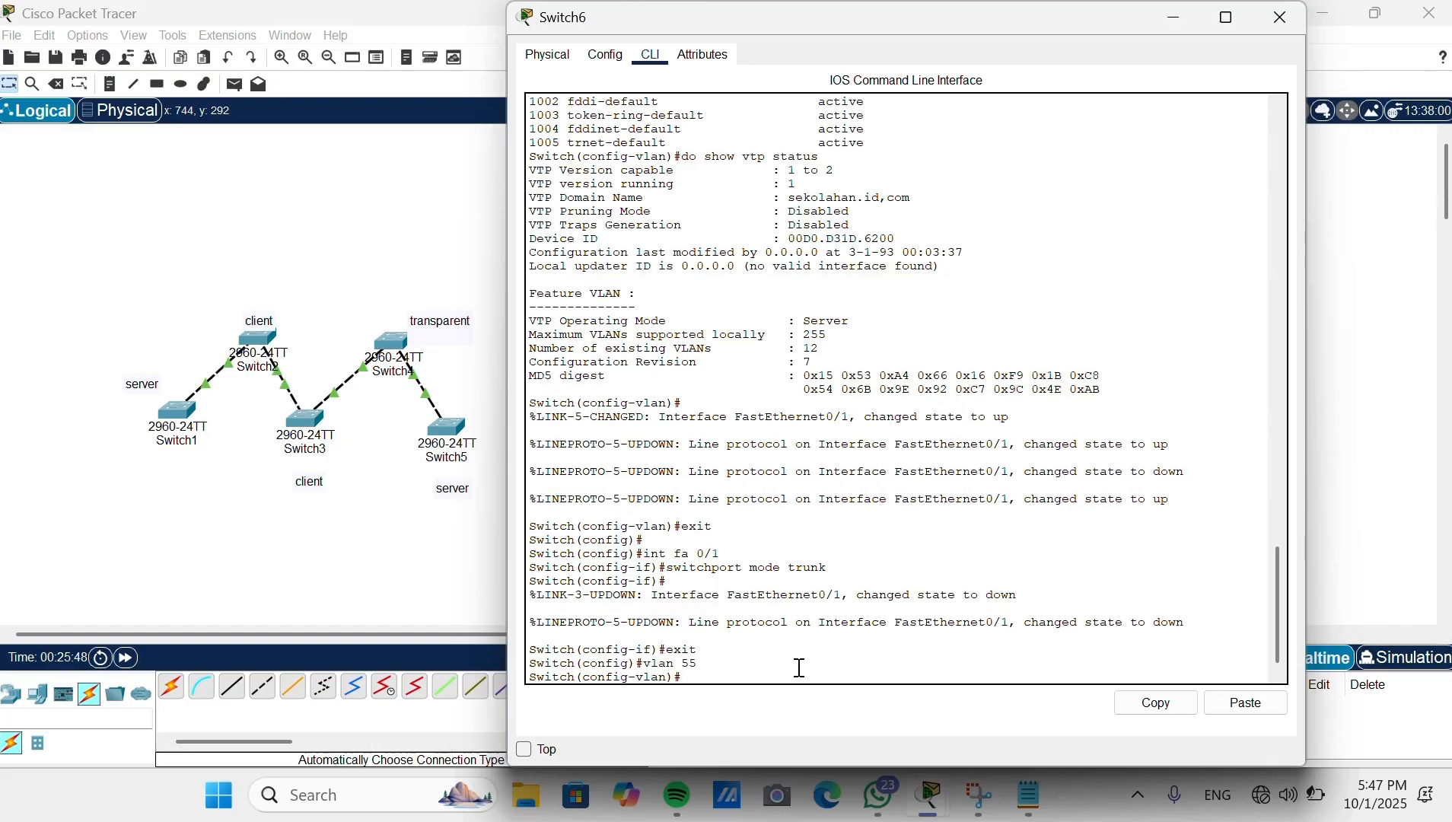
Step: Create VLAN 323 and enter VLAN 2 on Switch6
text(vlan 323)
key(Return)
key(Up)
key(BackSpace)
key(BackSpace)
key(BackSpace)
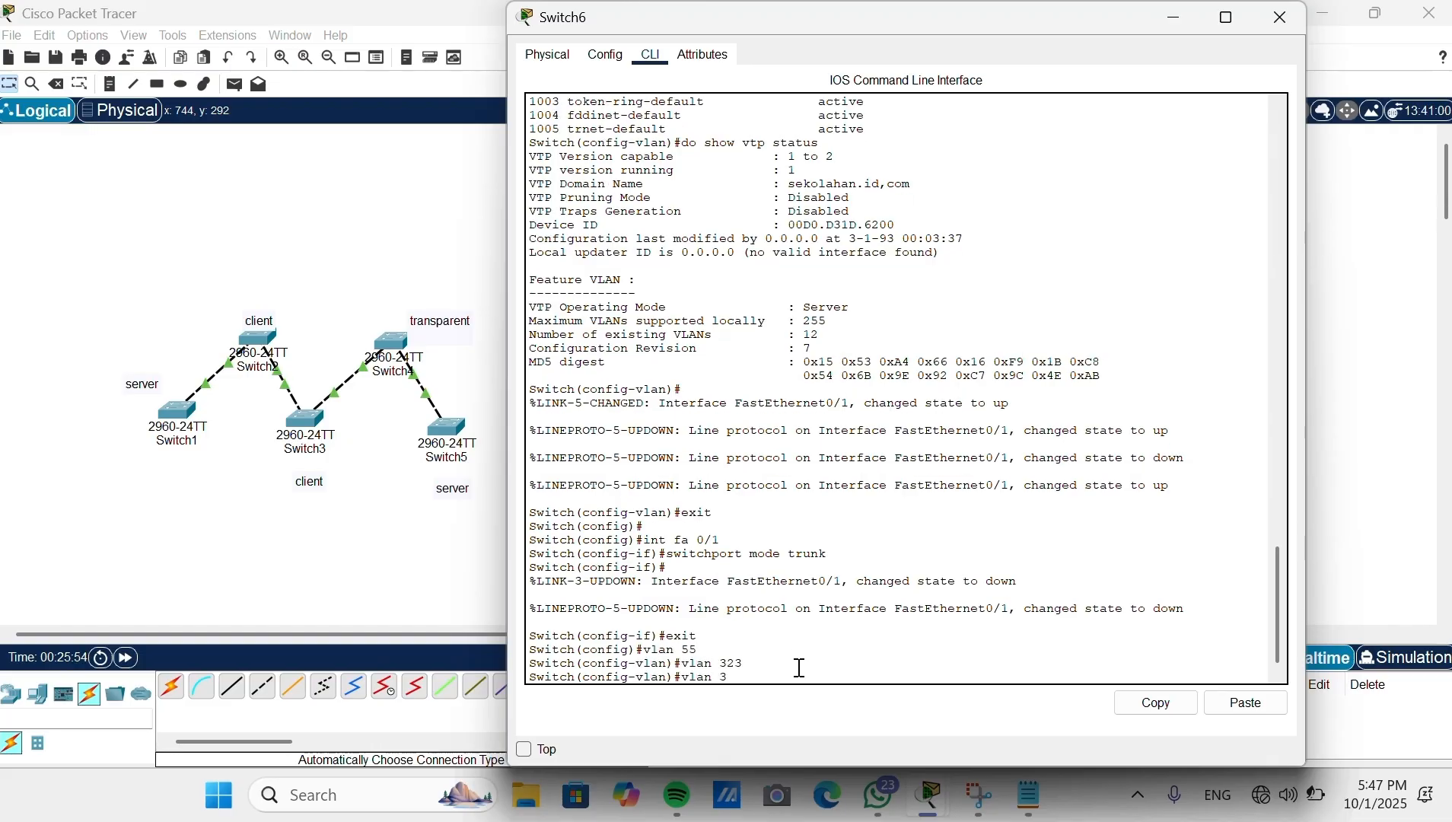
text(2)
key(Return)
Step: Create VLANs 341 and 343 on Switch6
key(Up)
key(Up)
key(BackSpace)
key(BackSpace)
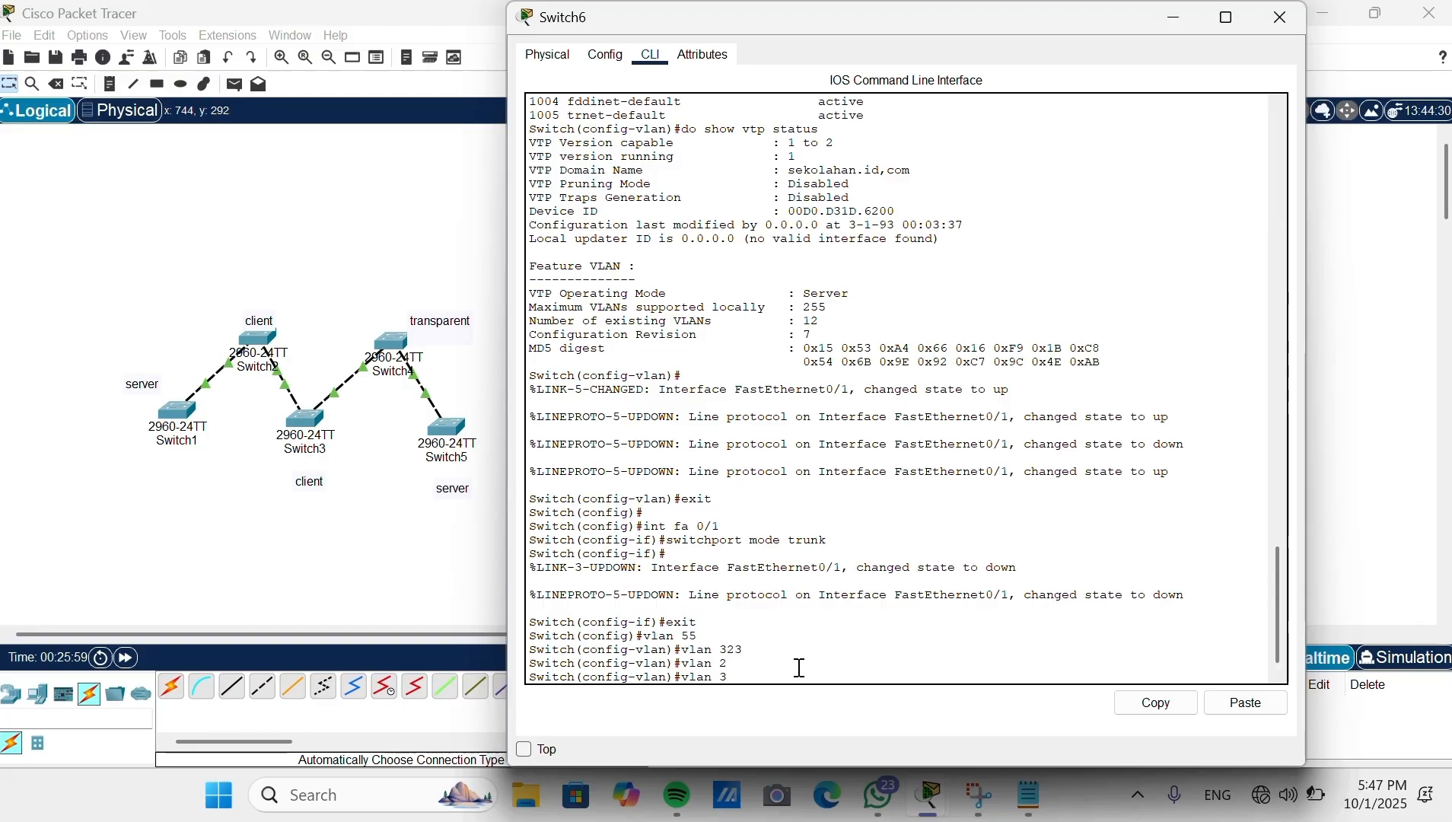
text(41)
key(Return)
key(Up)
text(3)
key(Return)
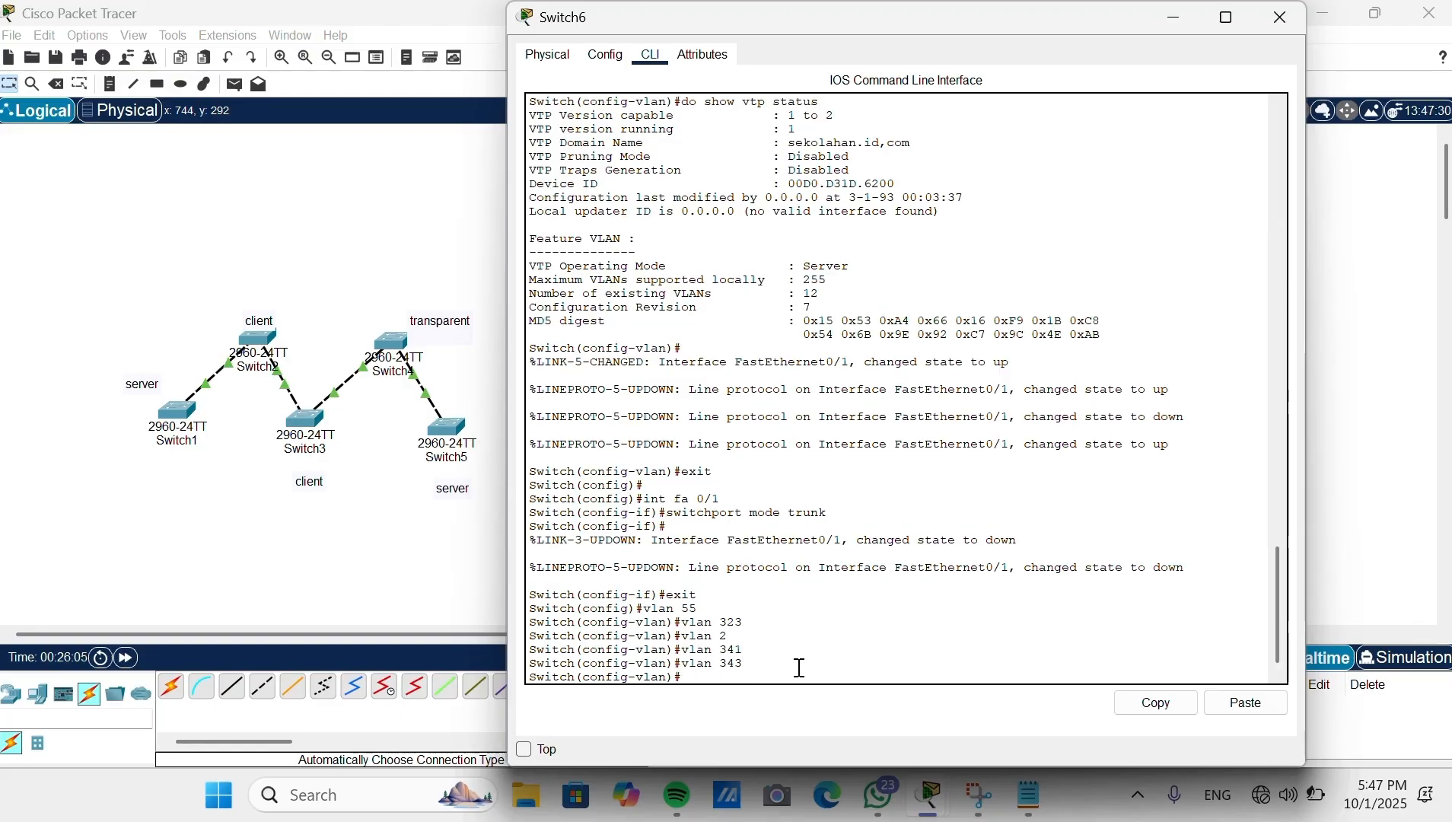
Step: Run do show vlan brief and do show vtp status on Switch6 to check the added VLANs and configuration revision
text(do show vlan brief)
key(Return)
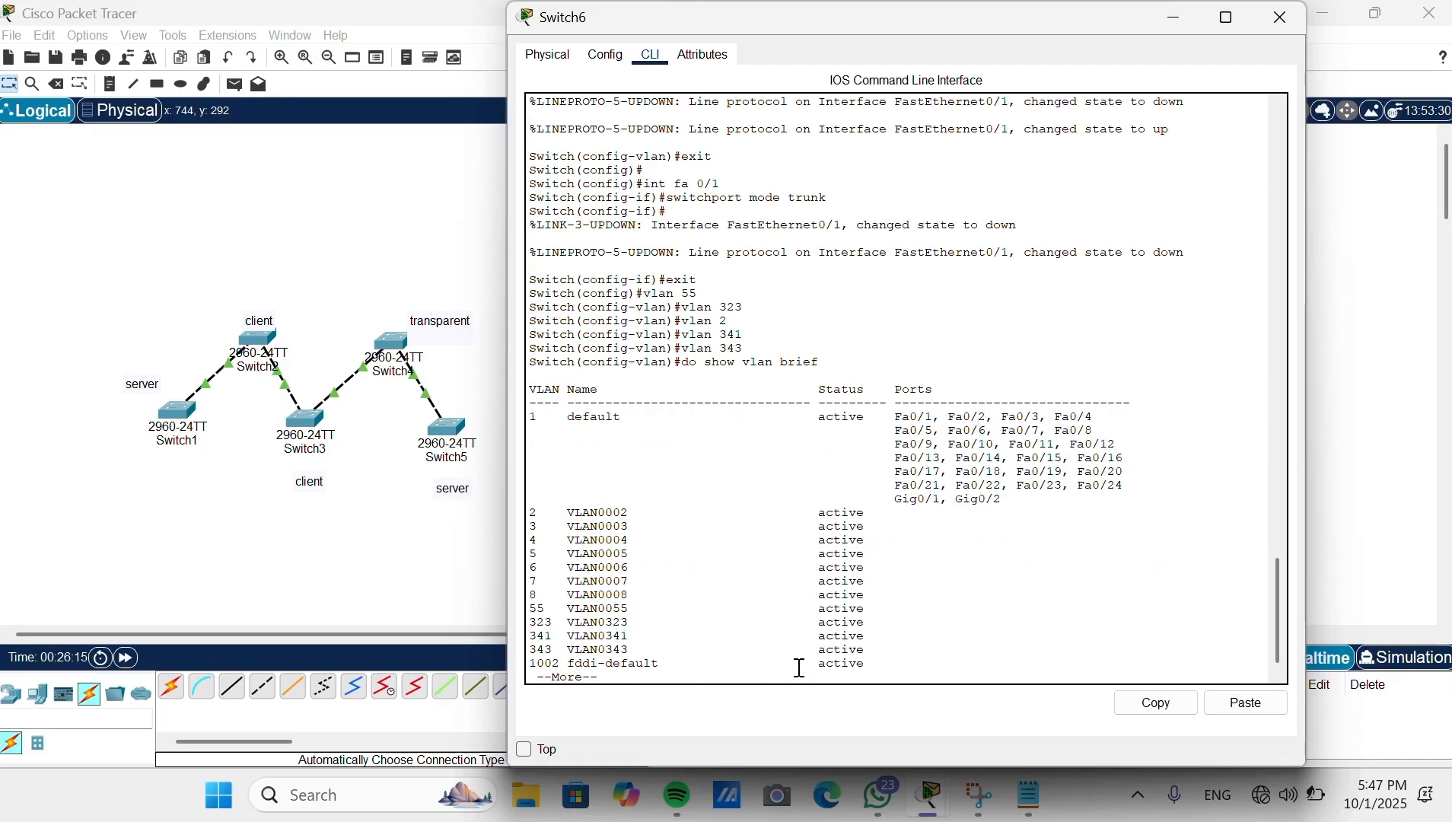
text(onfig-vlan)#)
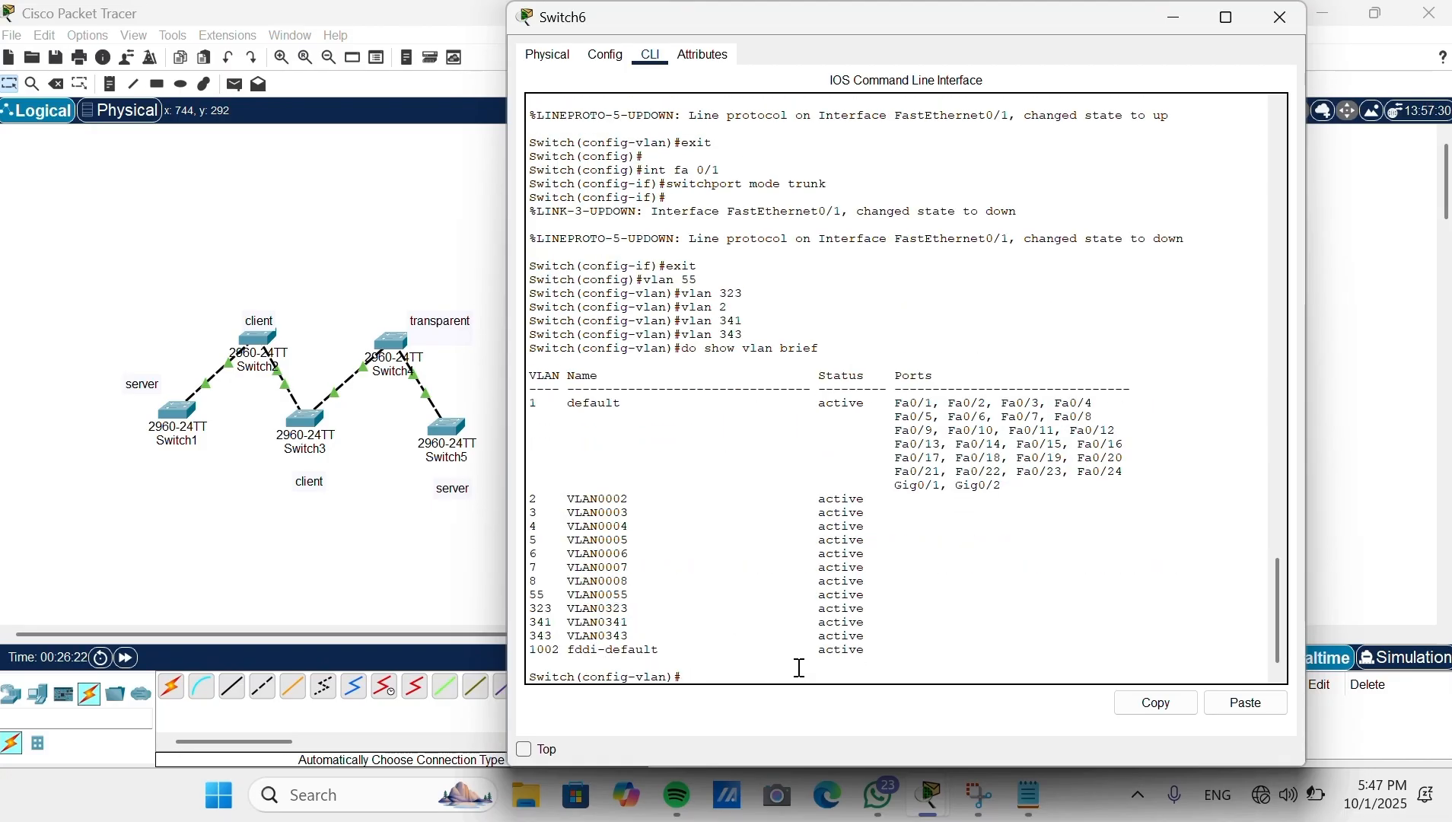
text(do show vtp status)
key(Return)
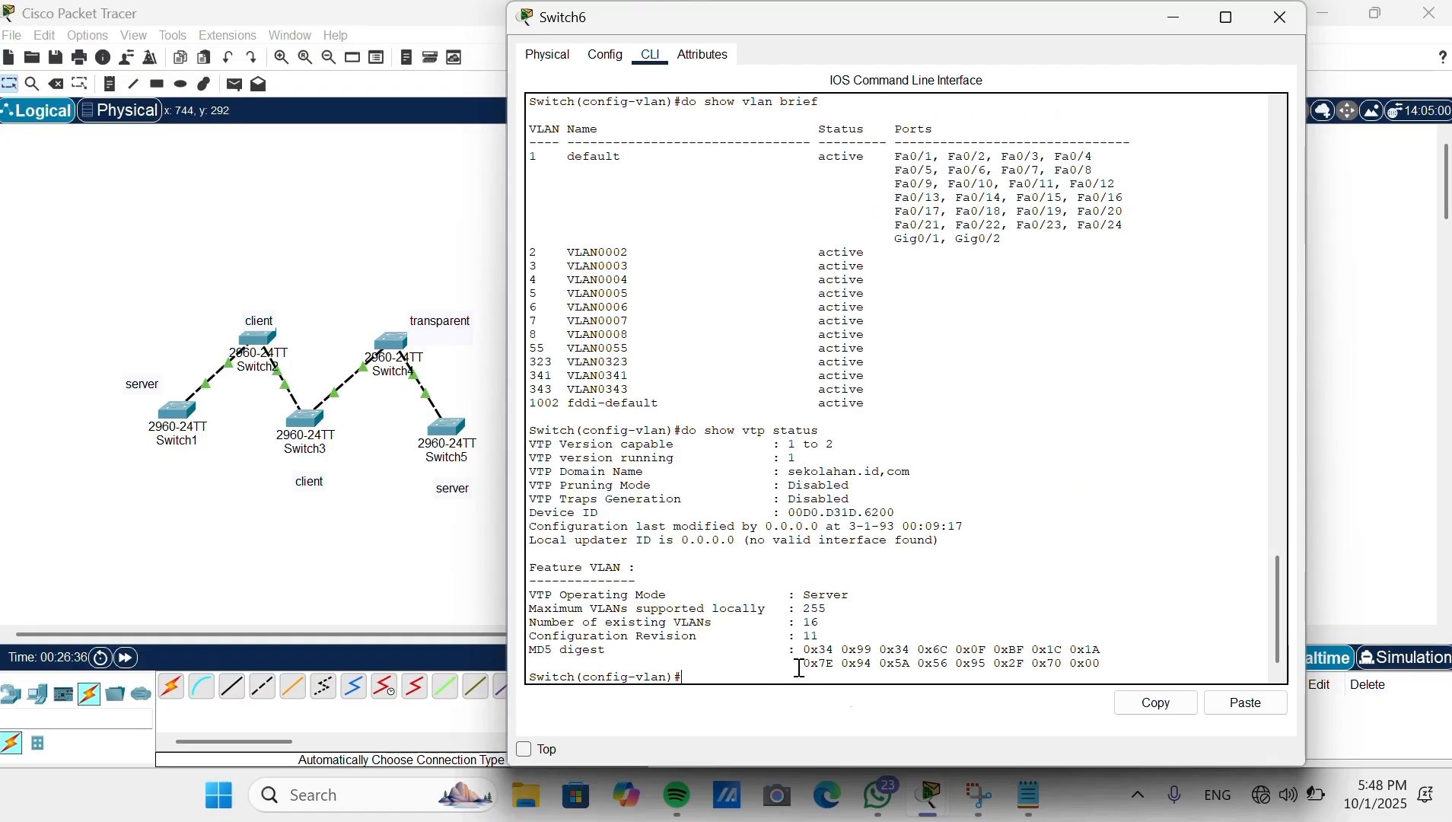
Step: Delete VLAN 2 on Switch6 and run do show vtp status to check the configuration revision
text(no vlan 2)
key(Return)
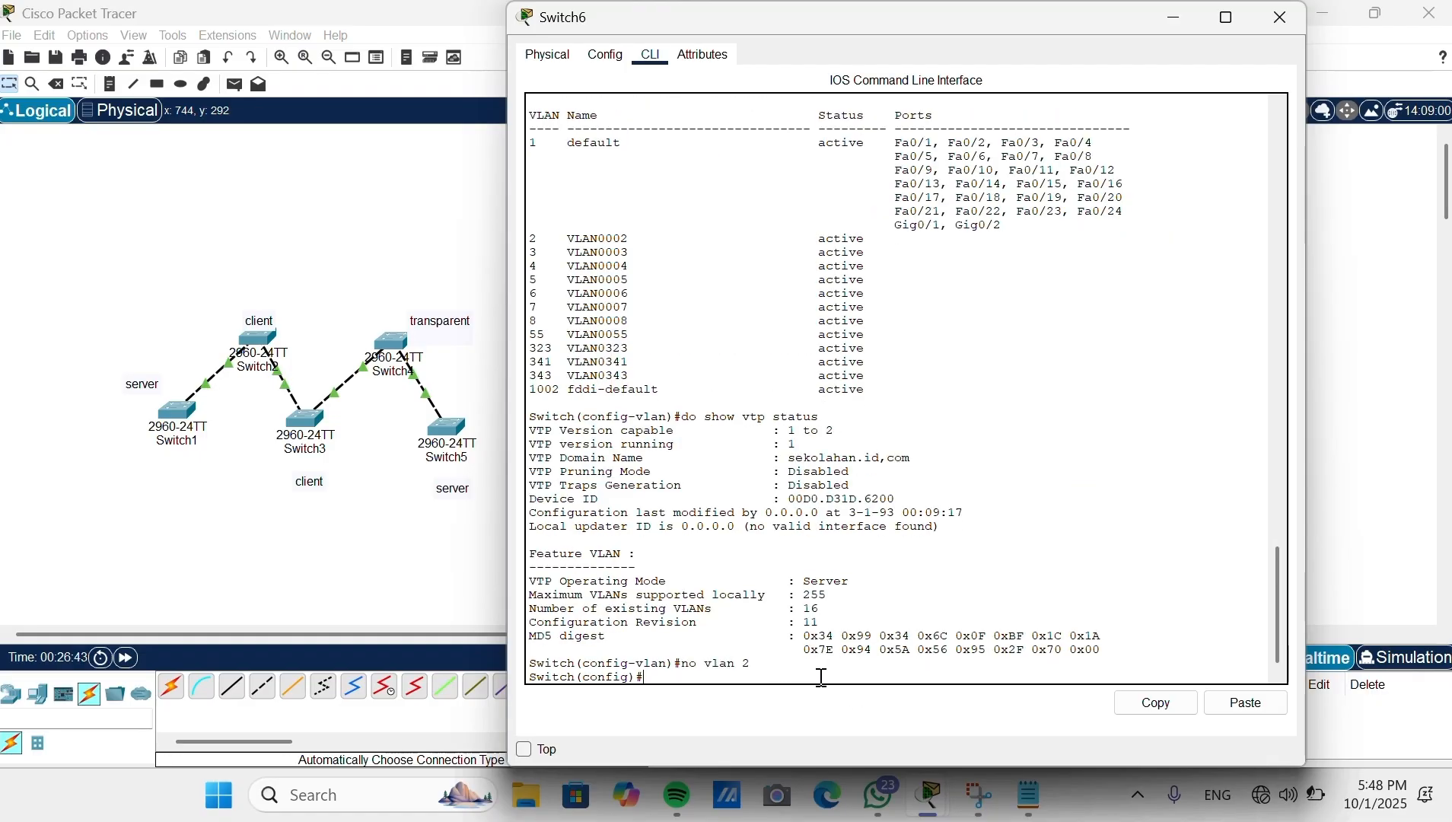
text(do show vtp statu)
text(s)
key(Return)
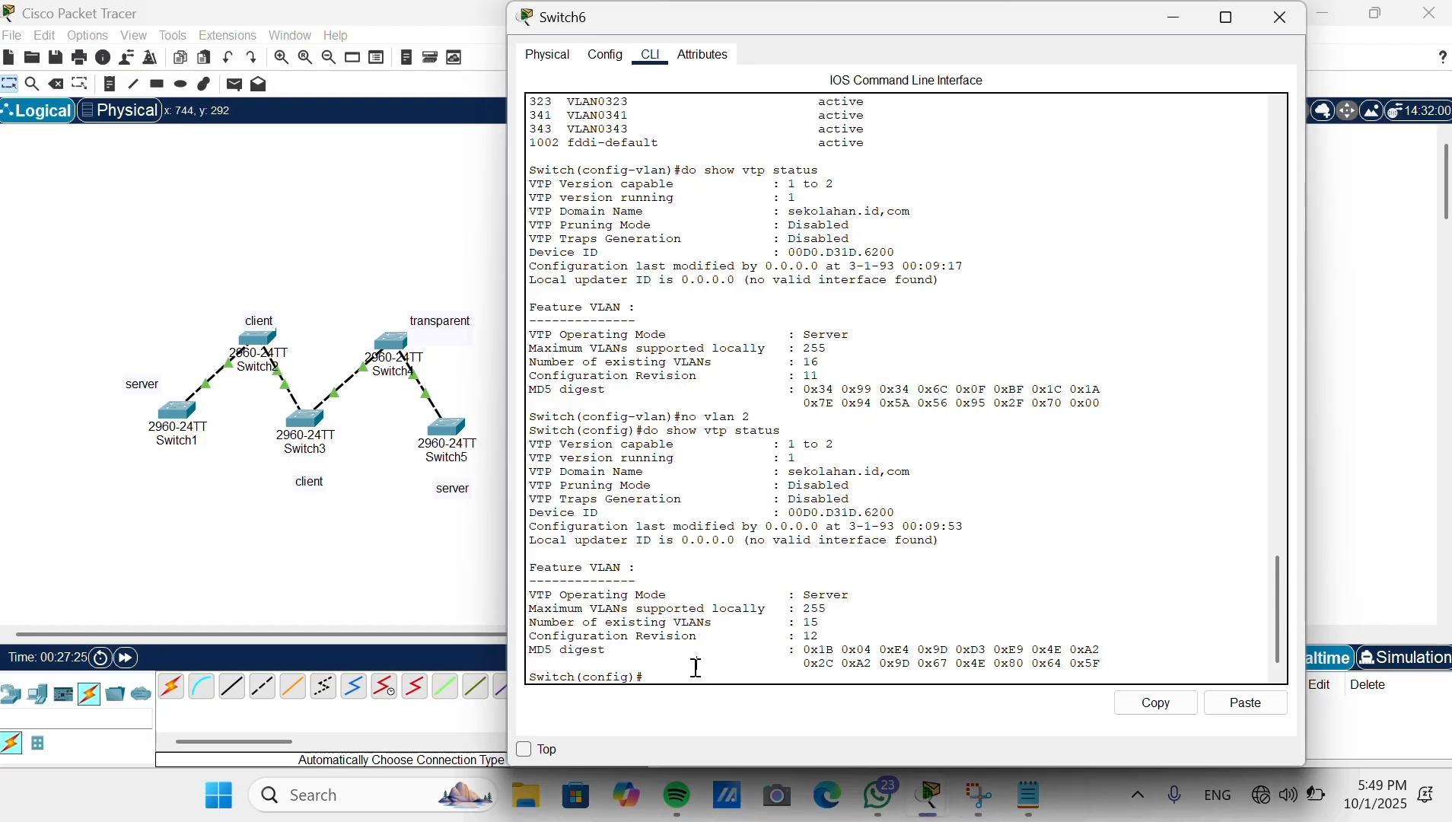
Step: Run do show vlan brief on Switch6 and read the listing through to its end
text(do show vlan brief)
key(Return)
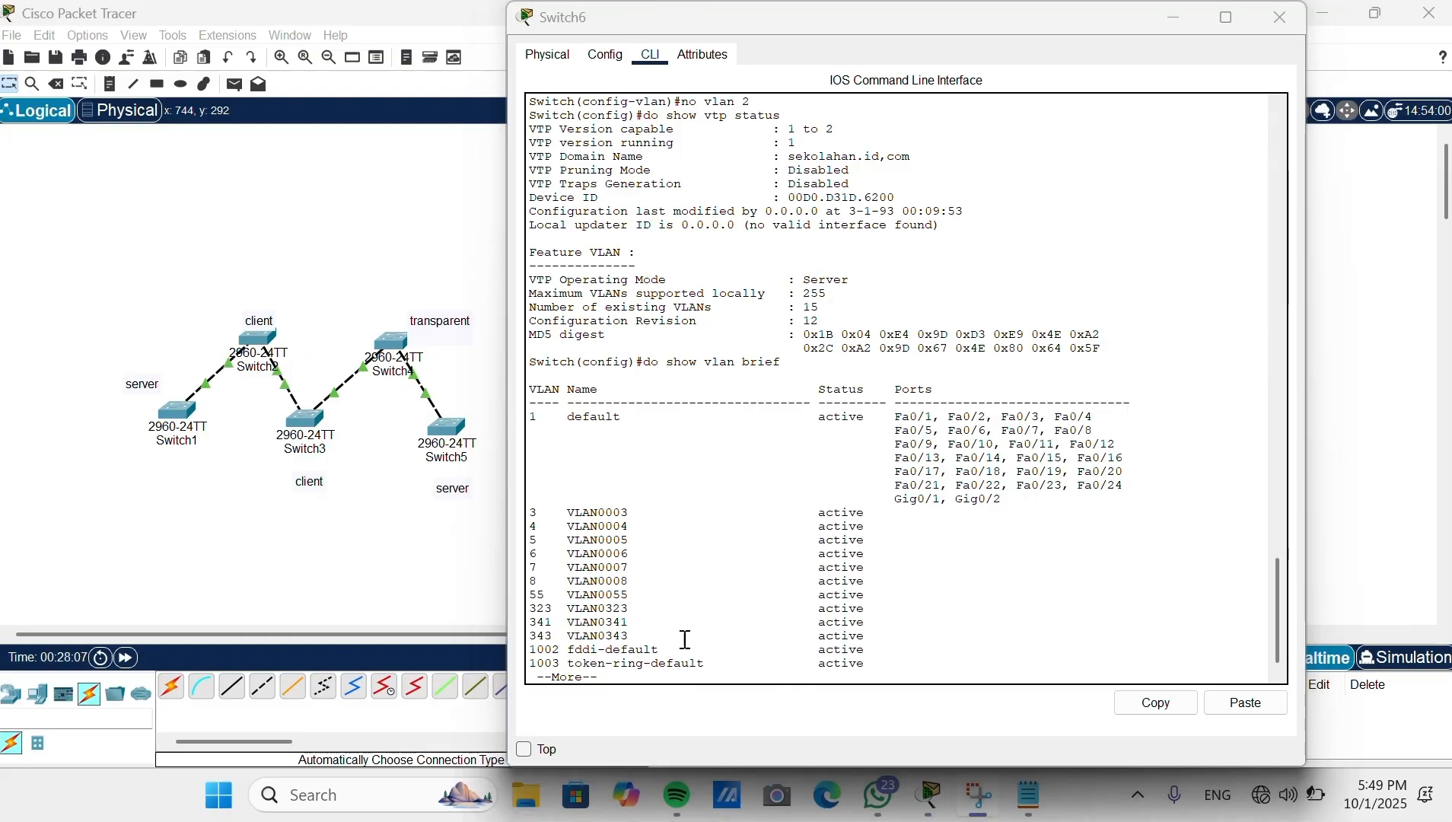
click(682, 673)
key(Return)
key(Return)
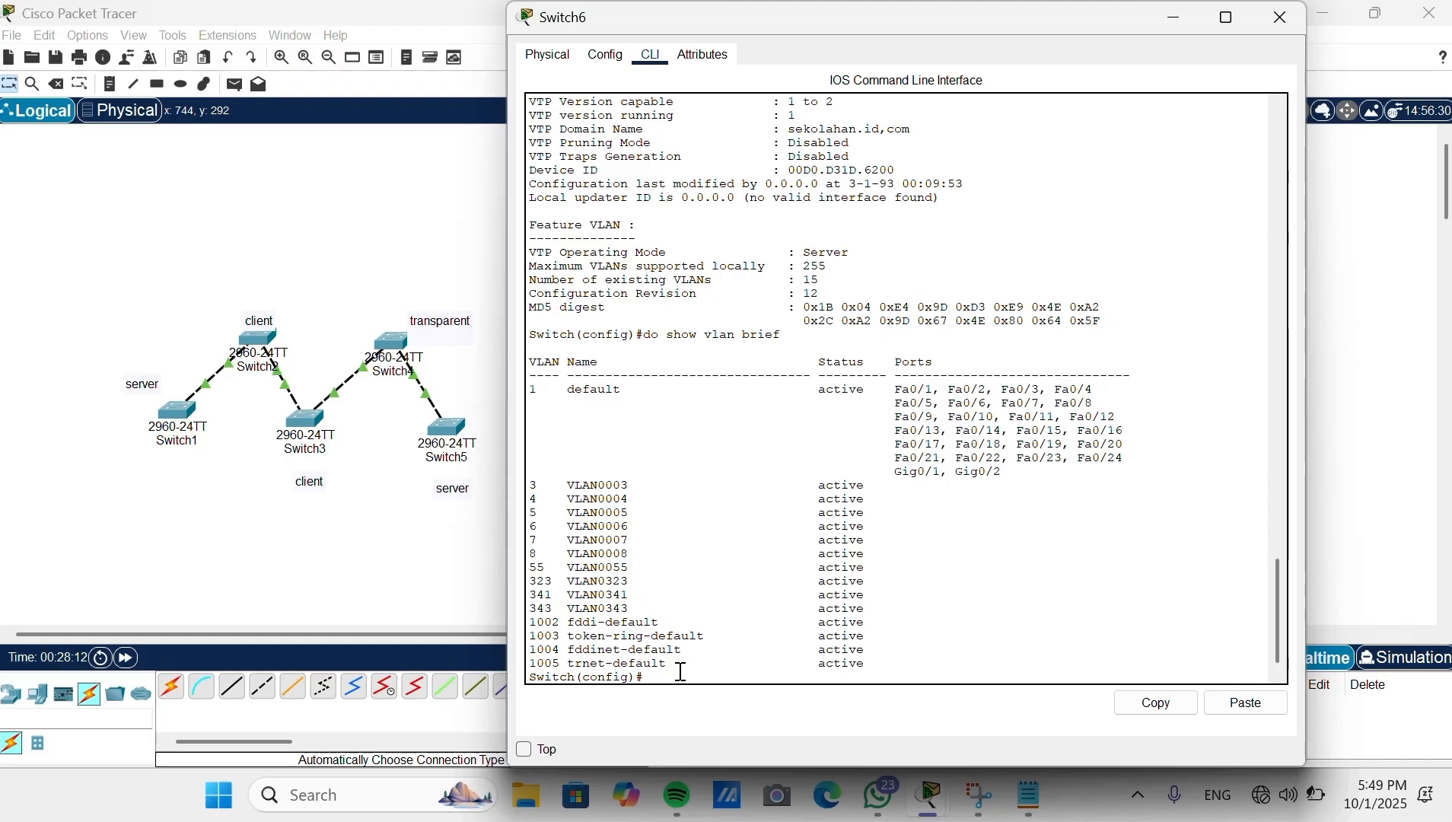
Step: Set the VTP mode of Switch6 to transparent
text(vtp mode transpar)
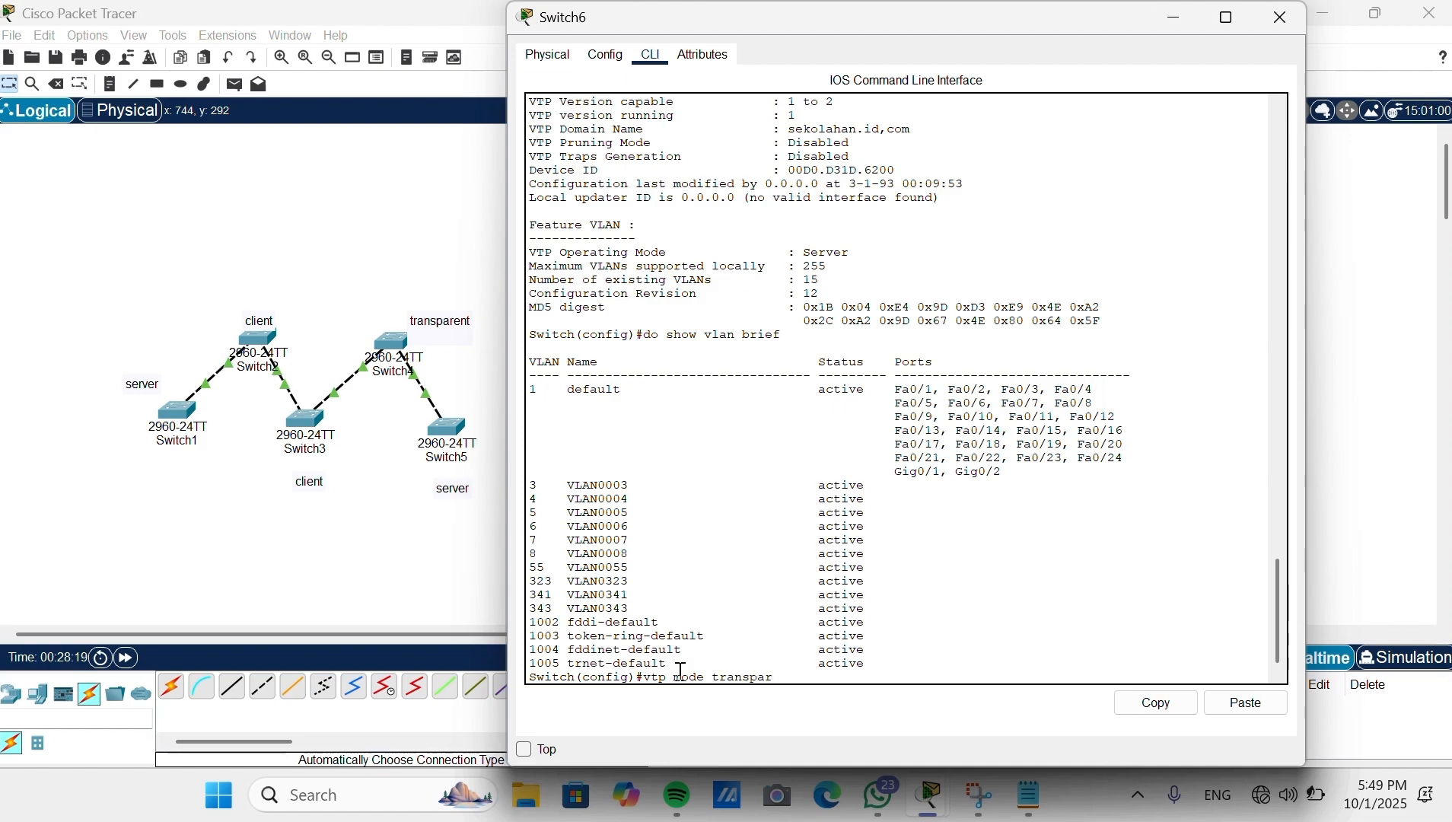
text(ent)
key(Return)
Step: Set the VTP domain of Switch6 to sekolahan.id,com and enter the VTP password
text(vtp do)
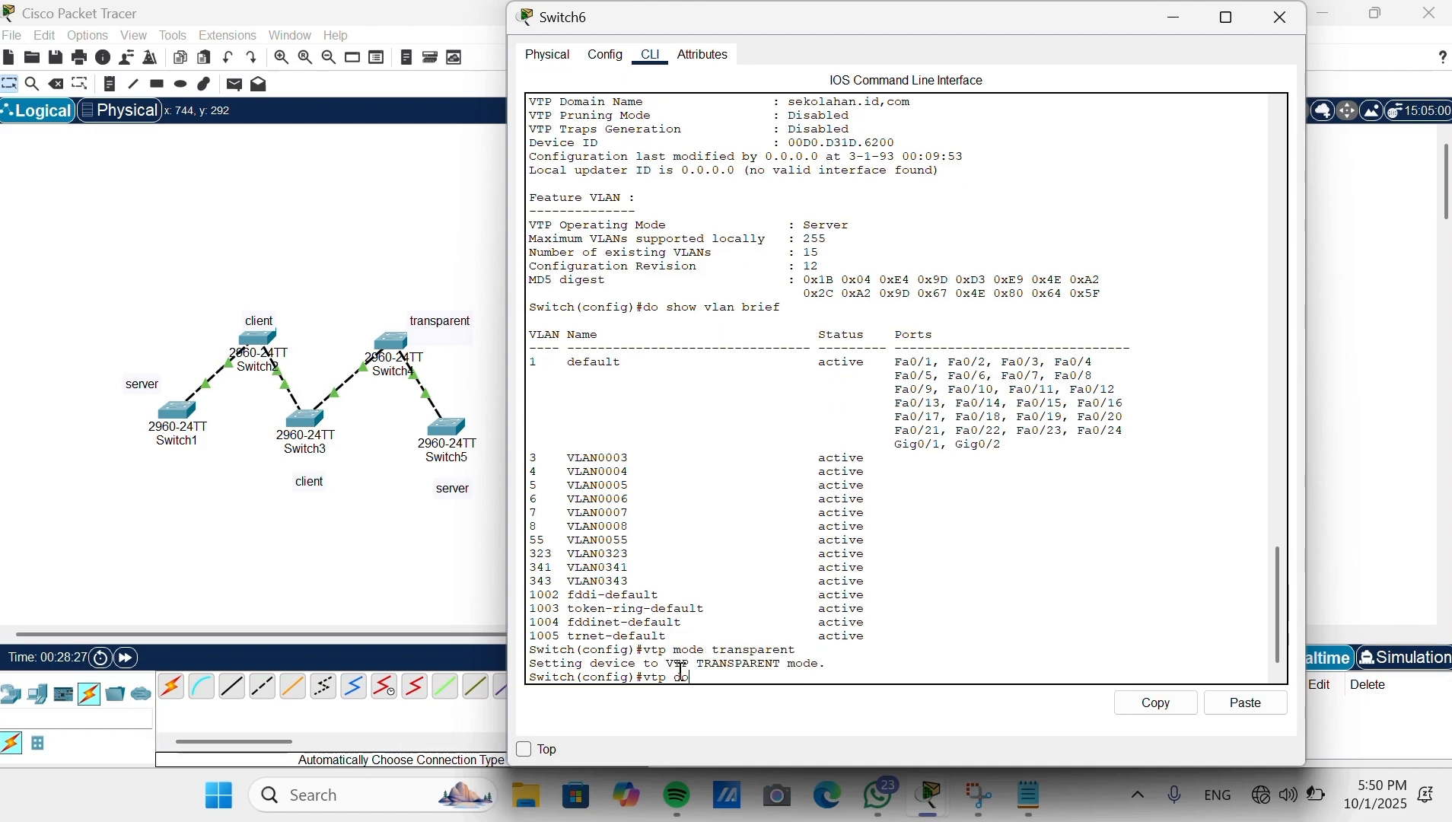
text(main sekolahan.id.)
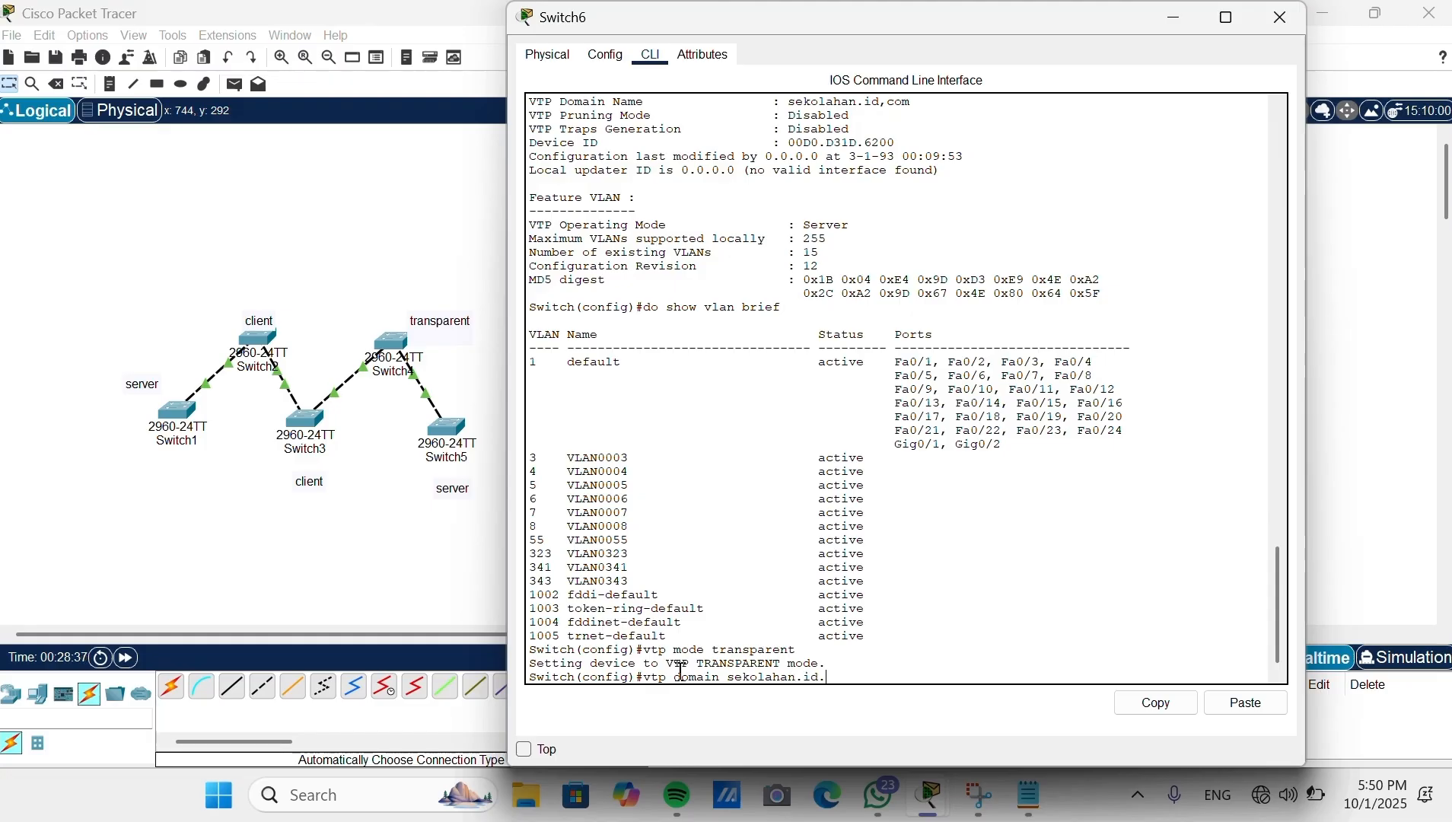
text(com)
key(Return)
text(vtp password)
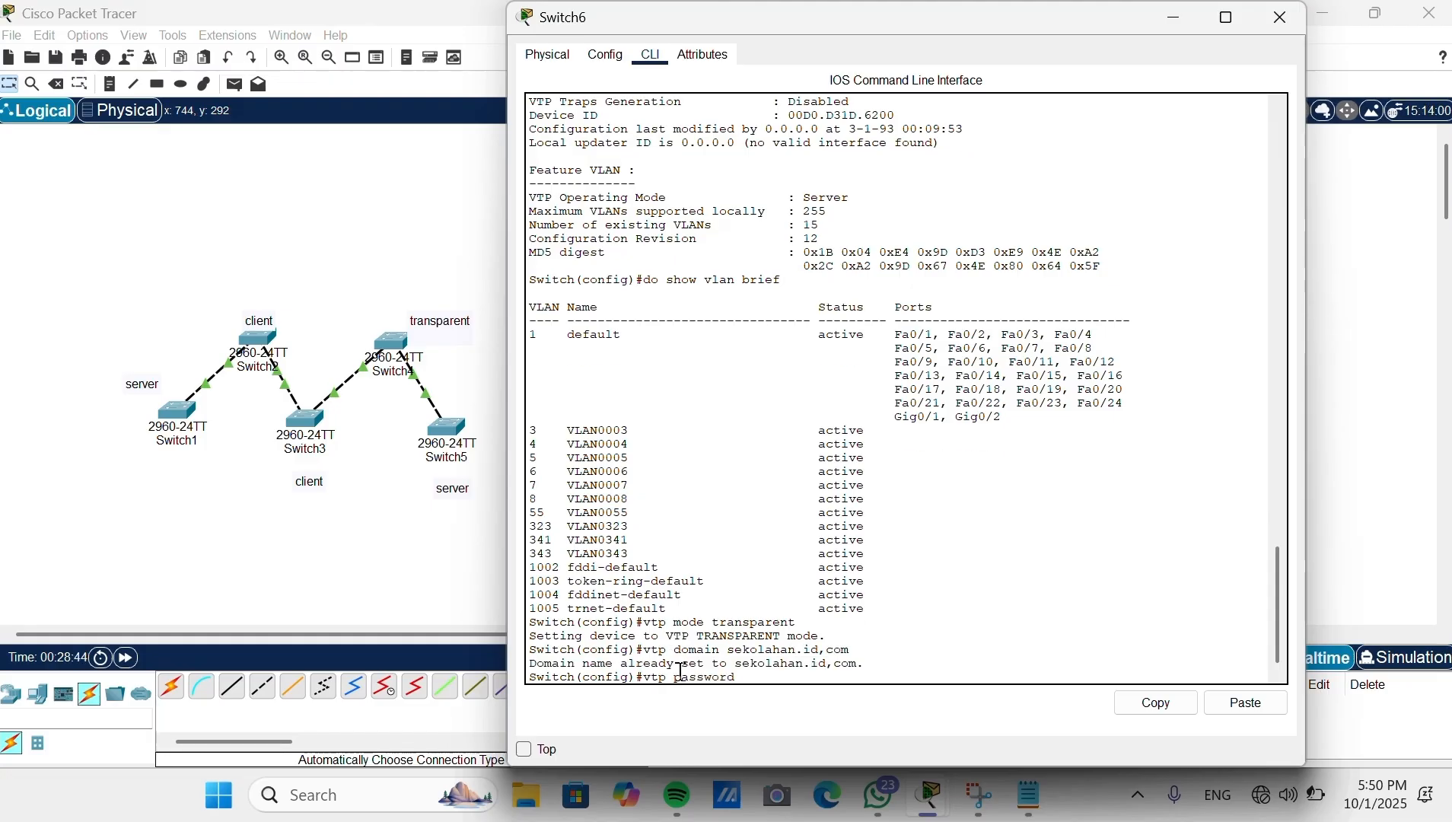
text( 123)
key(Return)
Step: Run do show vtp status and do show vlan brief on Switch6 to check its configuration revision and VLANs in transparent mode
text(do show vtp status)
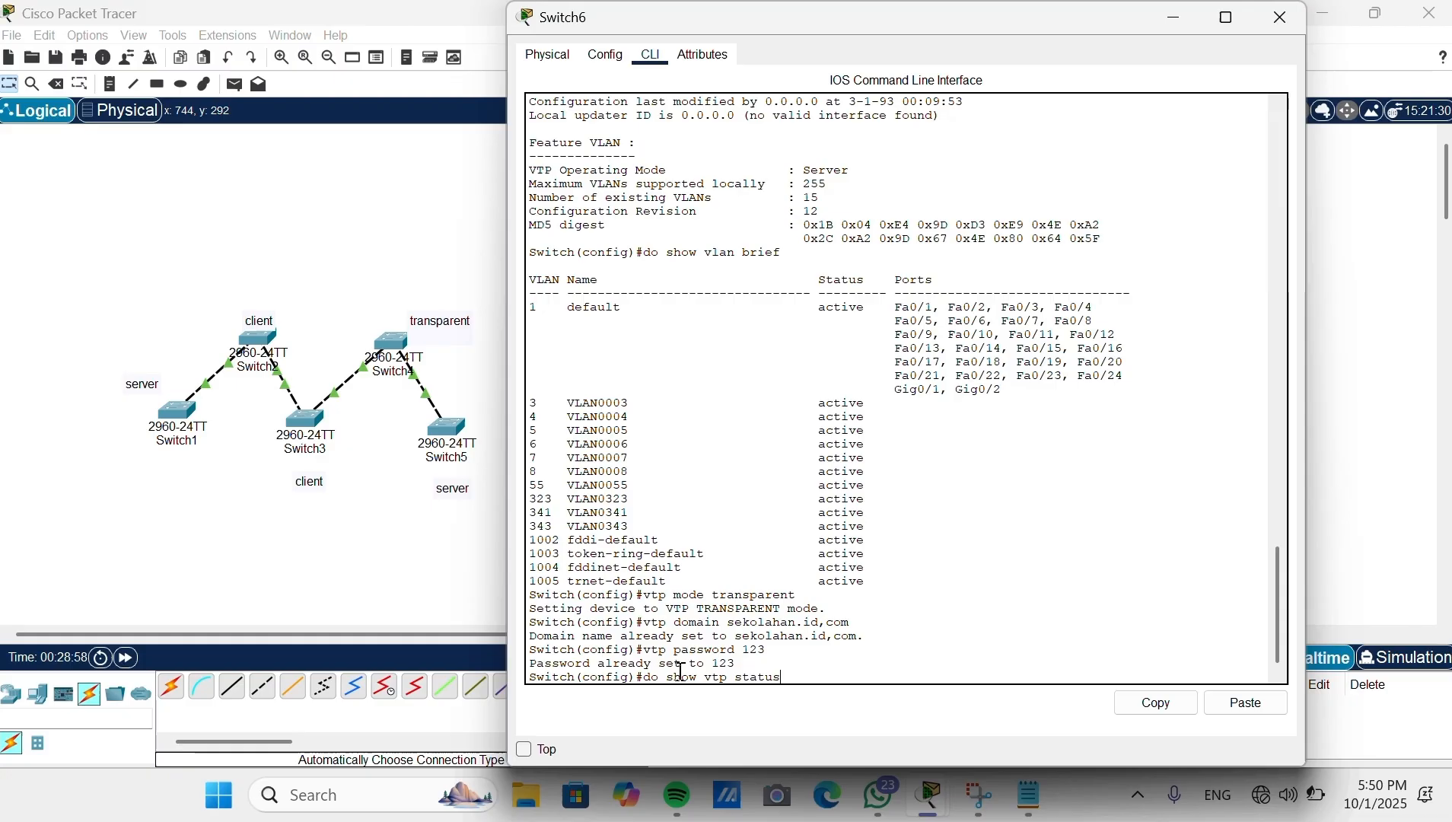
key(Return)
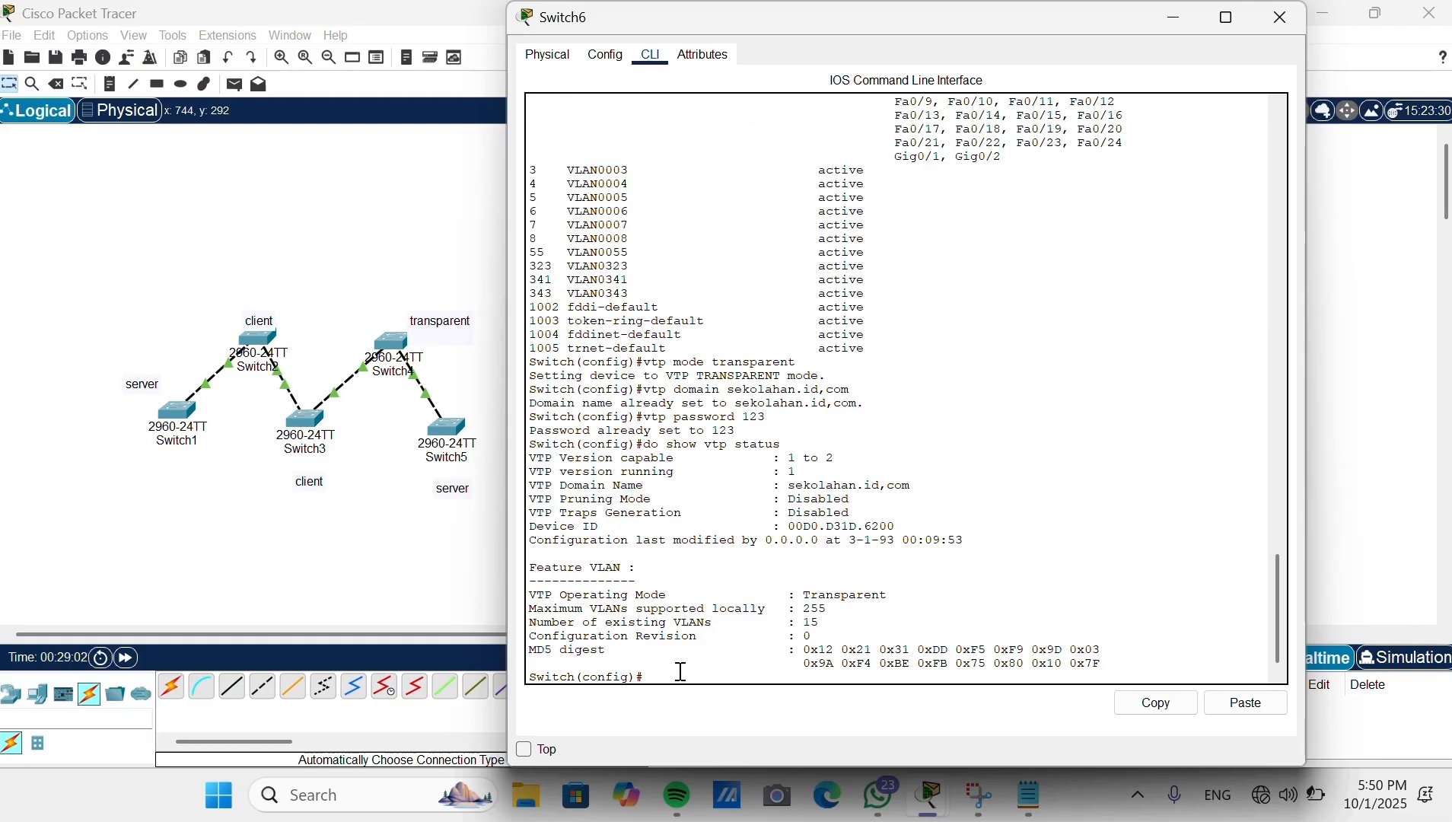
text(do show vlan)
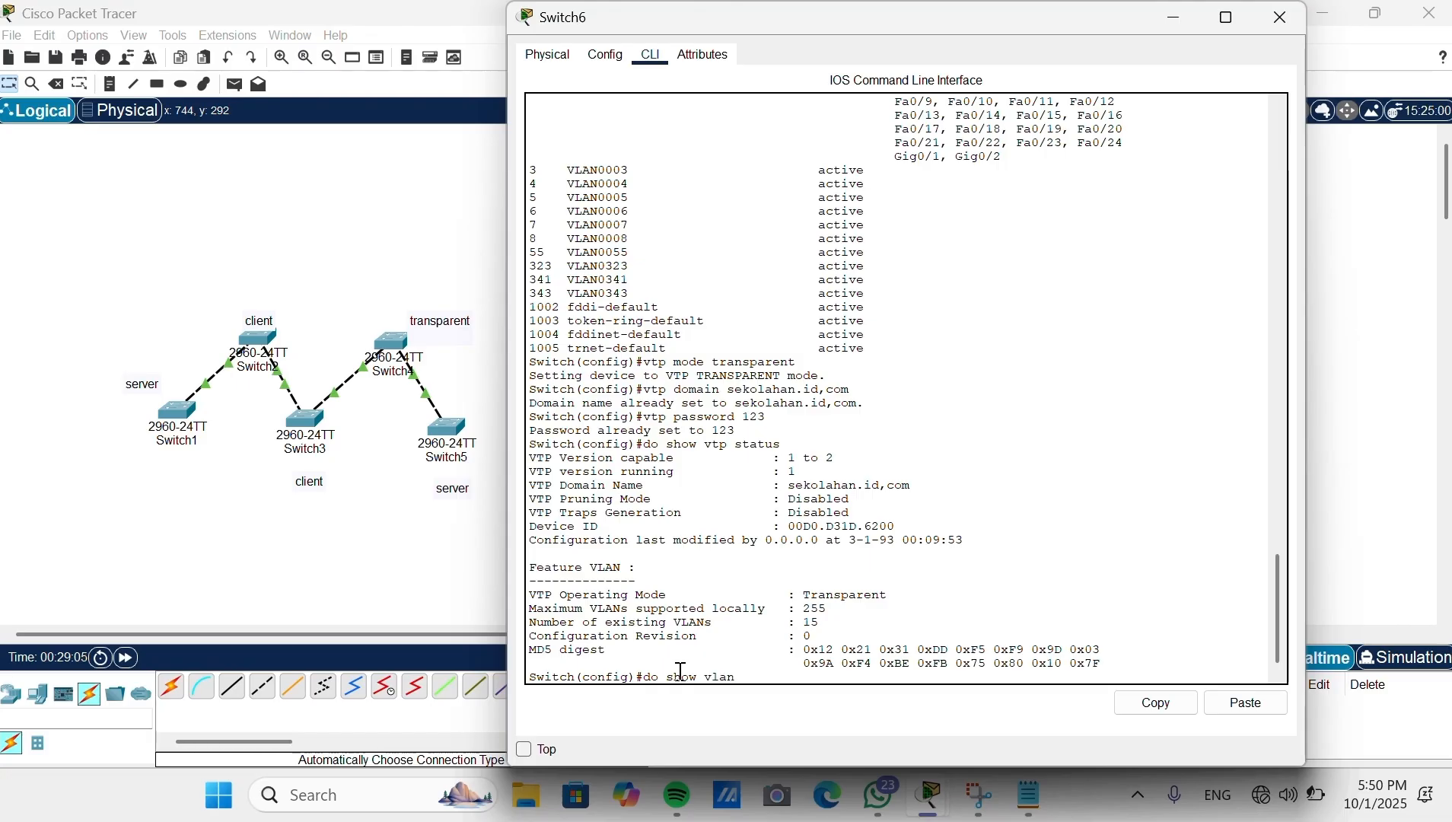
text( brief)
key(Return)
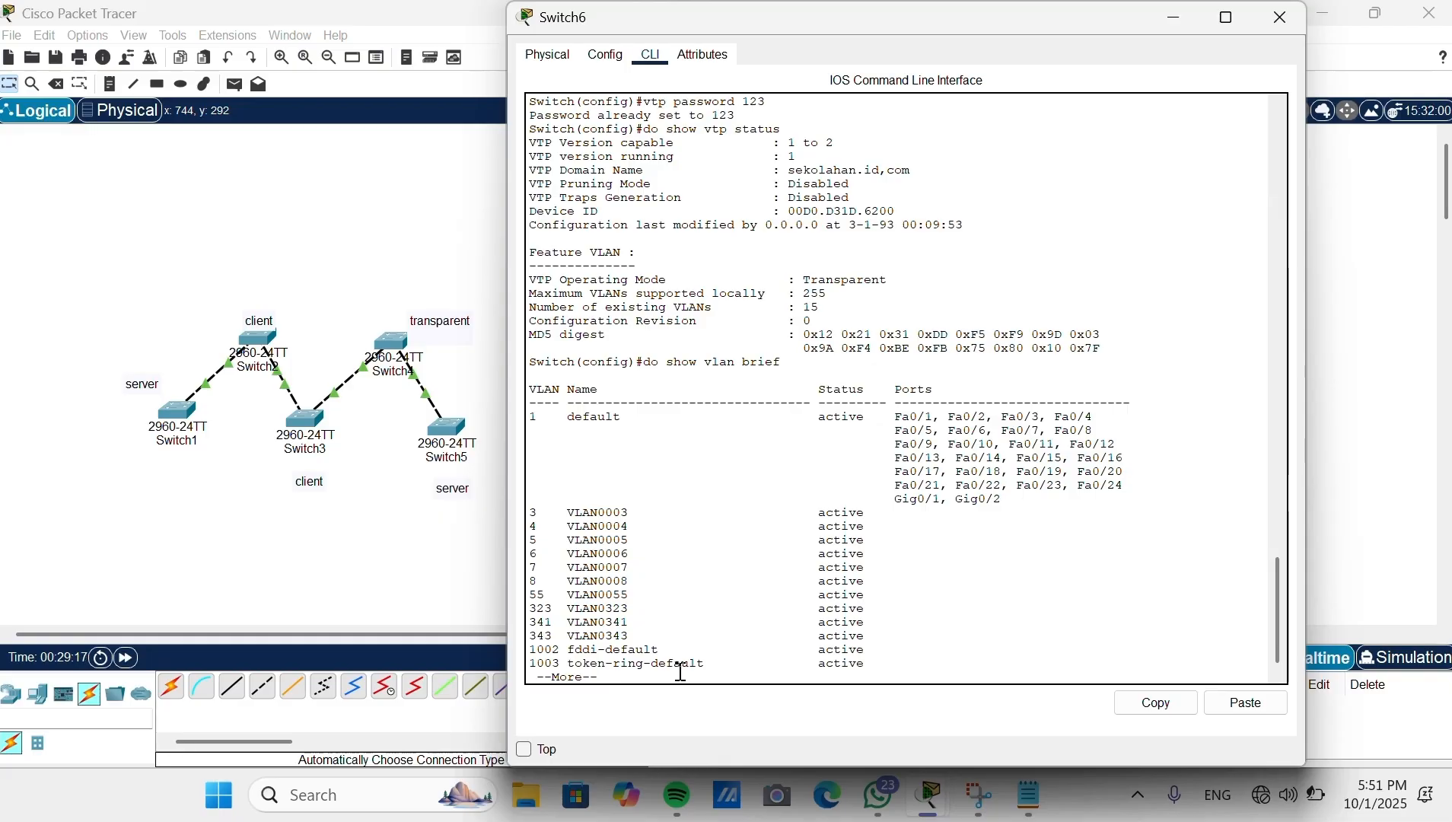
key(space)
Step: Set the VTP mode of Switch6 back to server and run do show vtp status
text(vtp mode)
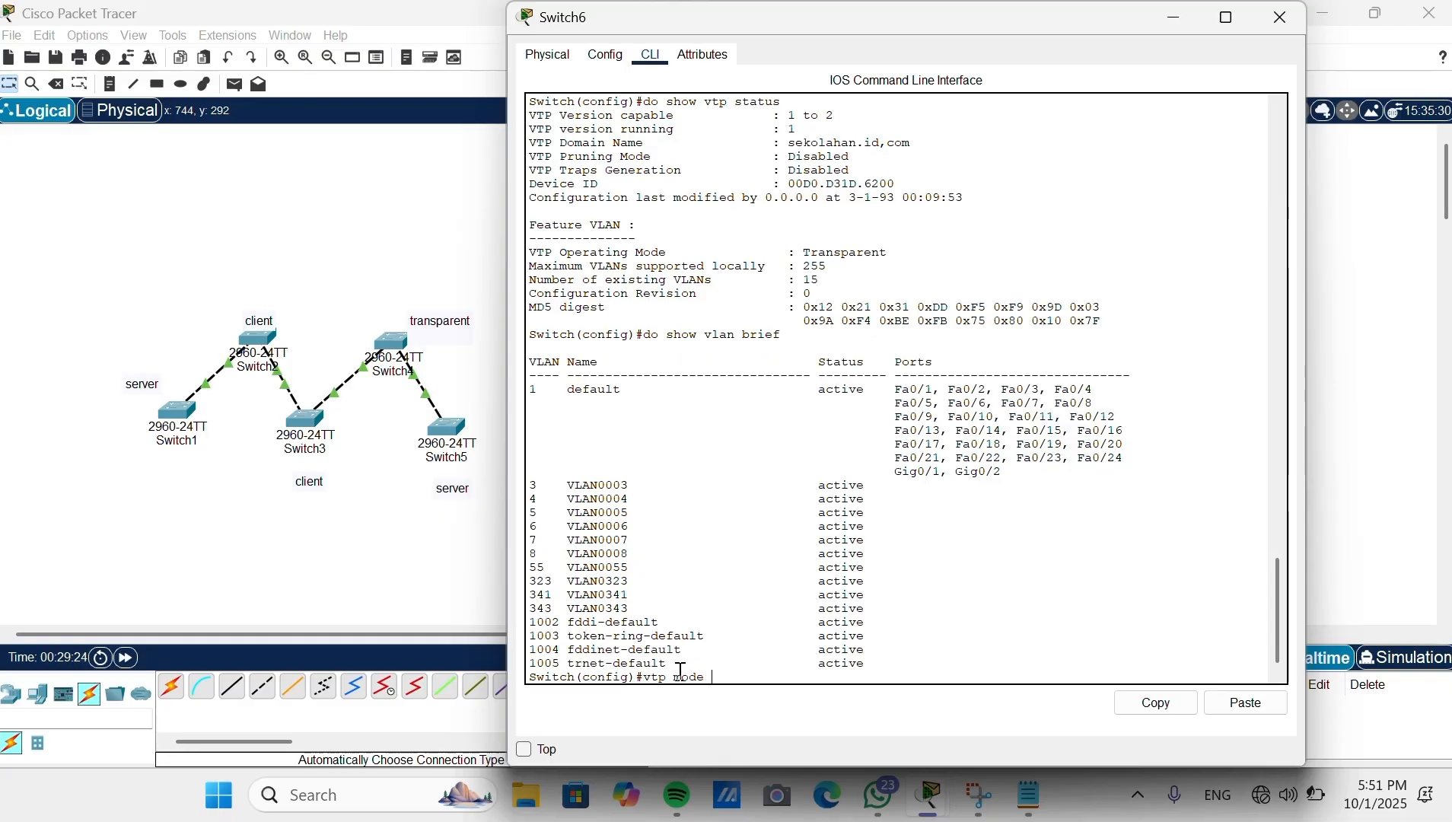
text( server)
key(Return)
text(v)
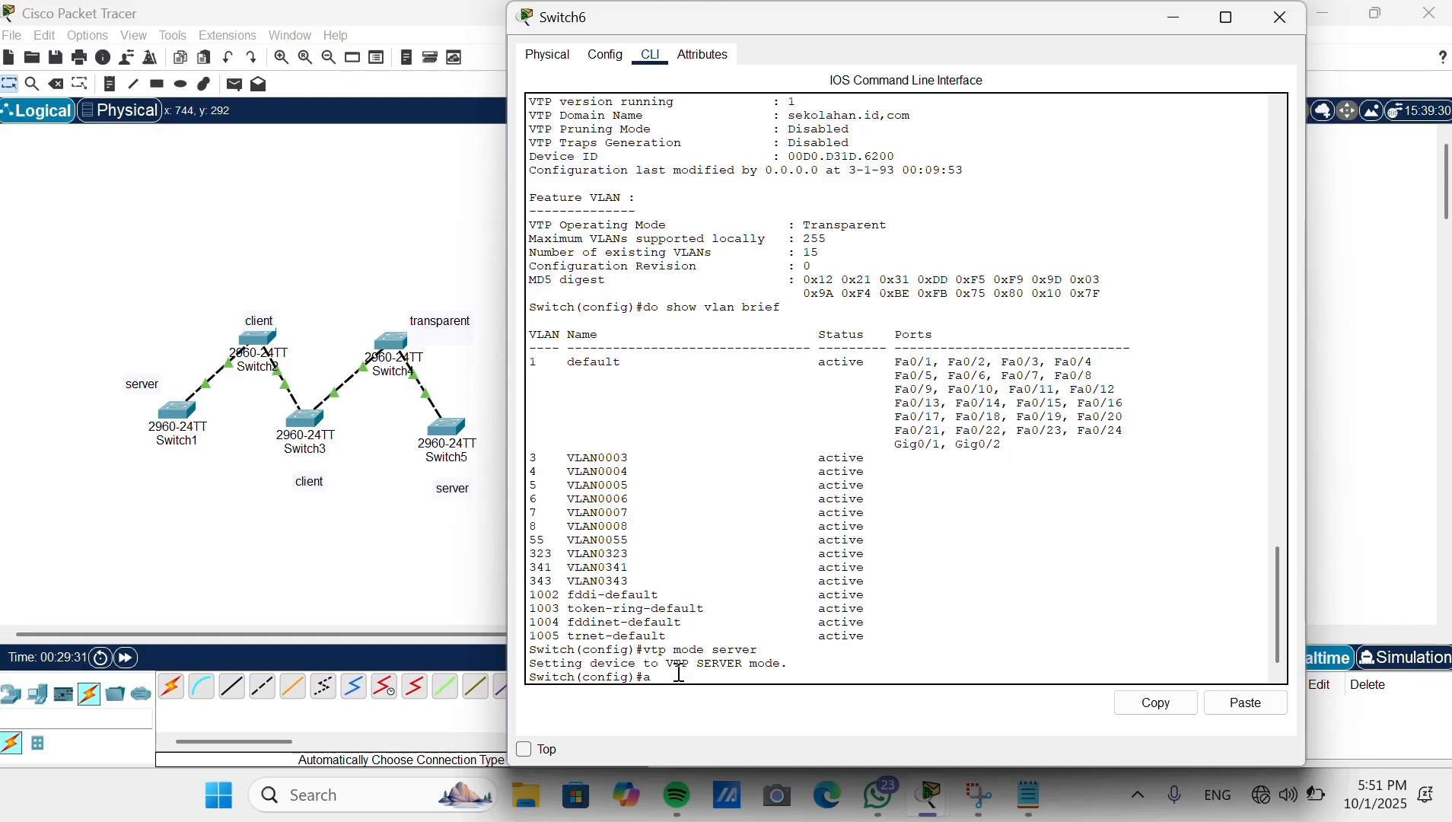
text(o show vtp status)
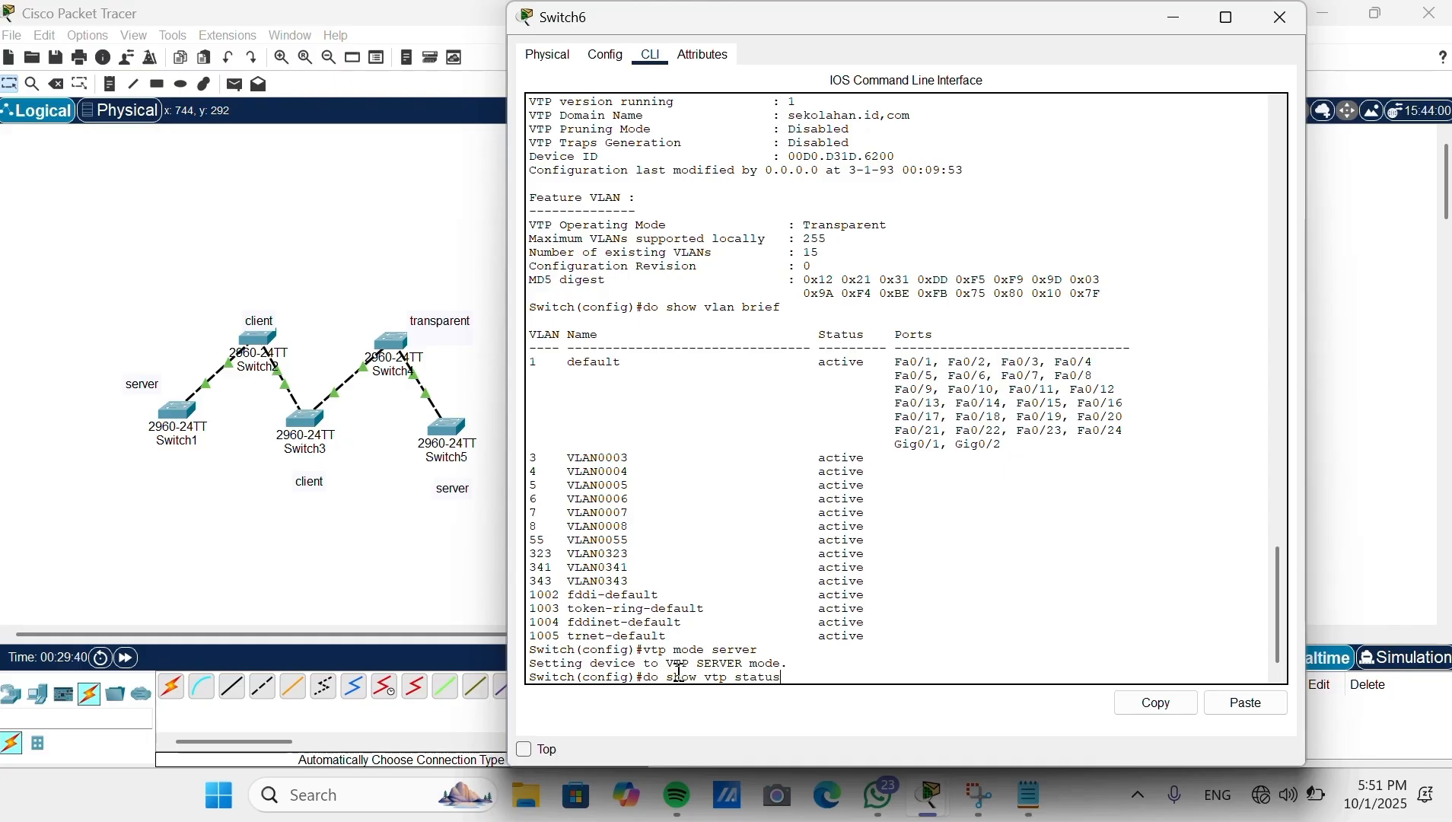
key(Return)
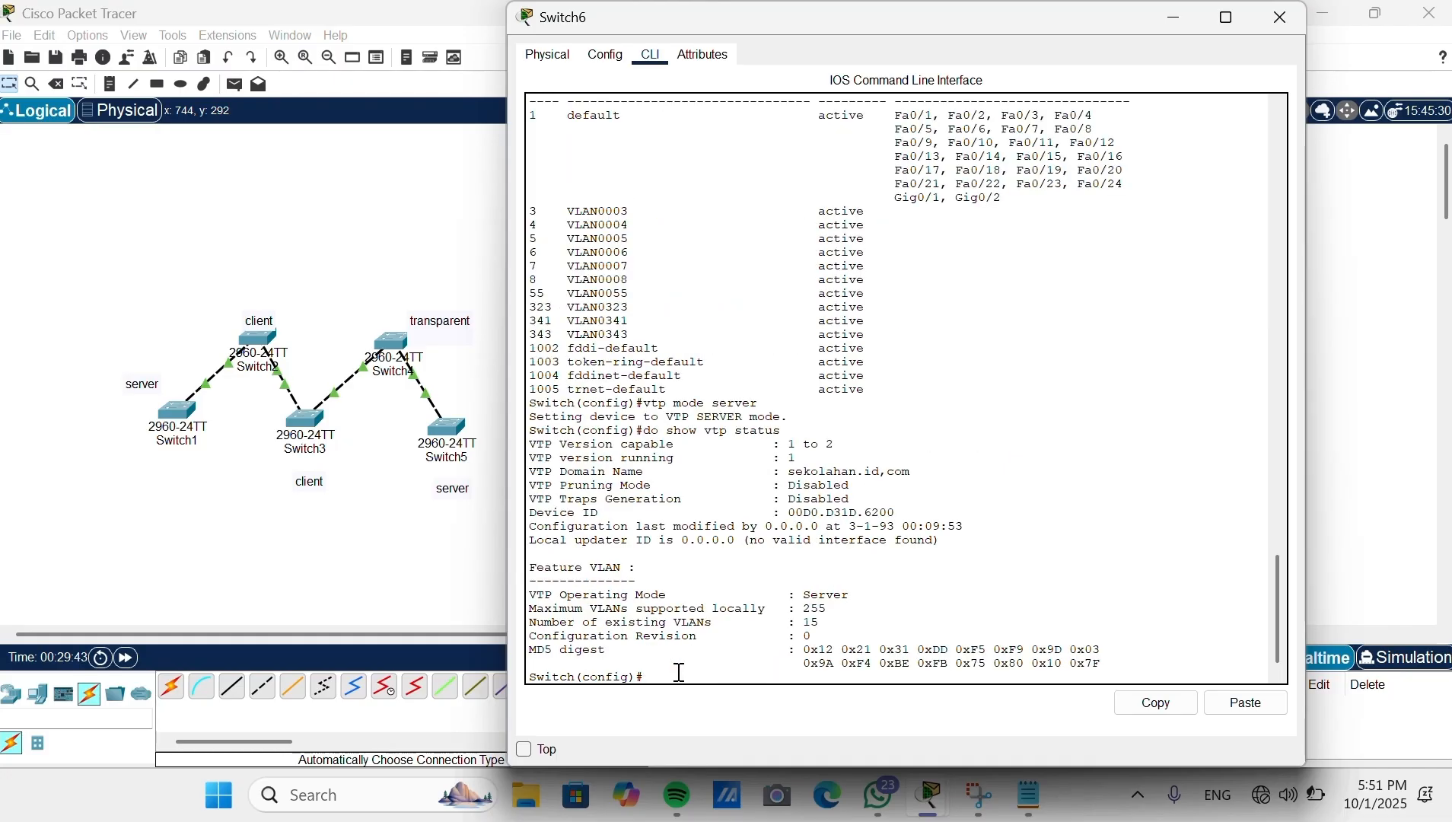
Step: Connect Switch5 to Switch6 with an automatically chosen cable
click(470, 534)
click(171, 687)
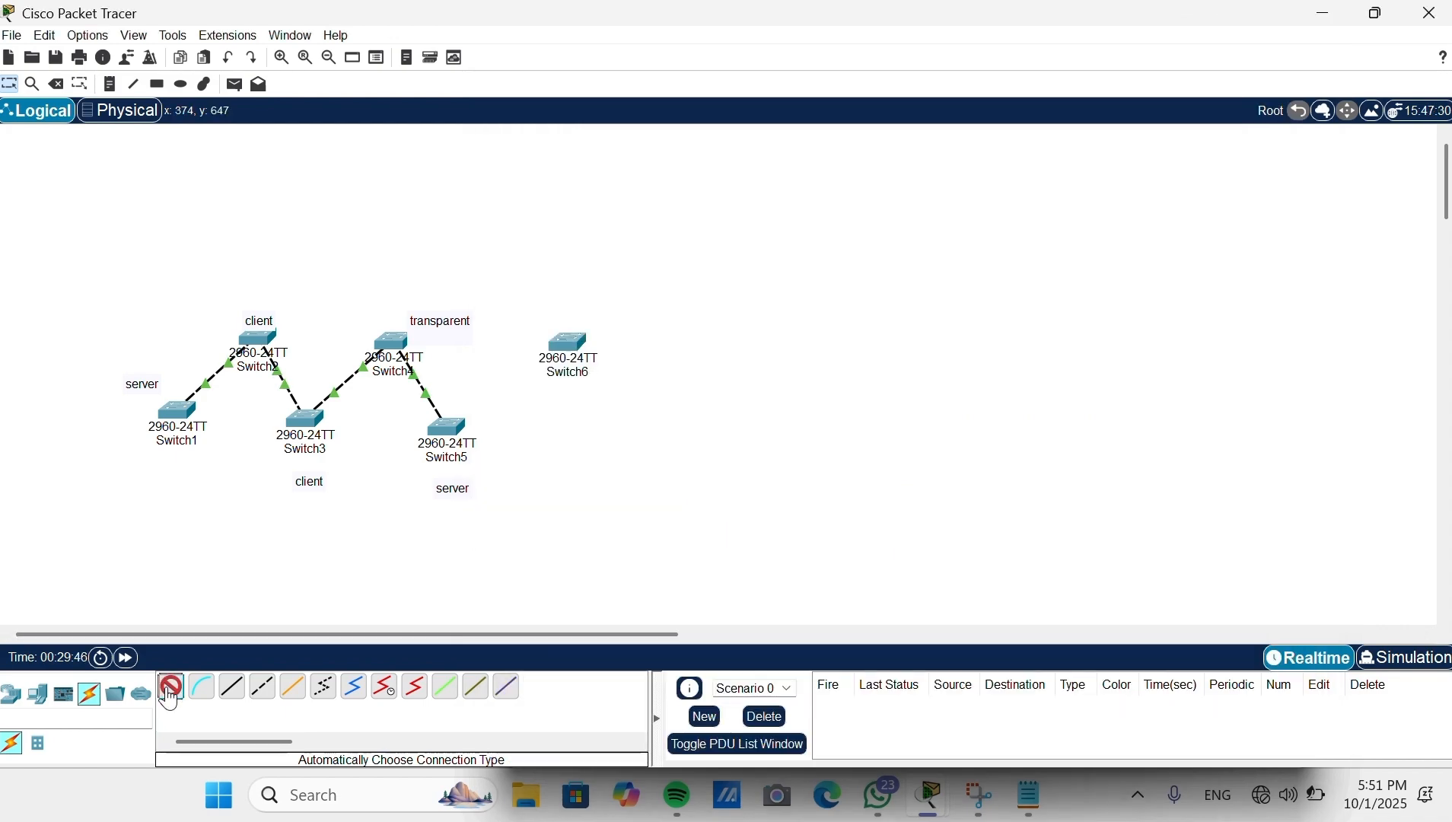
click(468, 423)
click(567, 346)
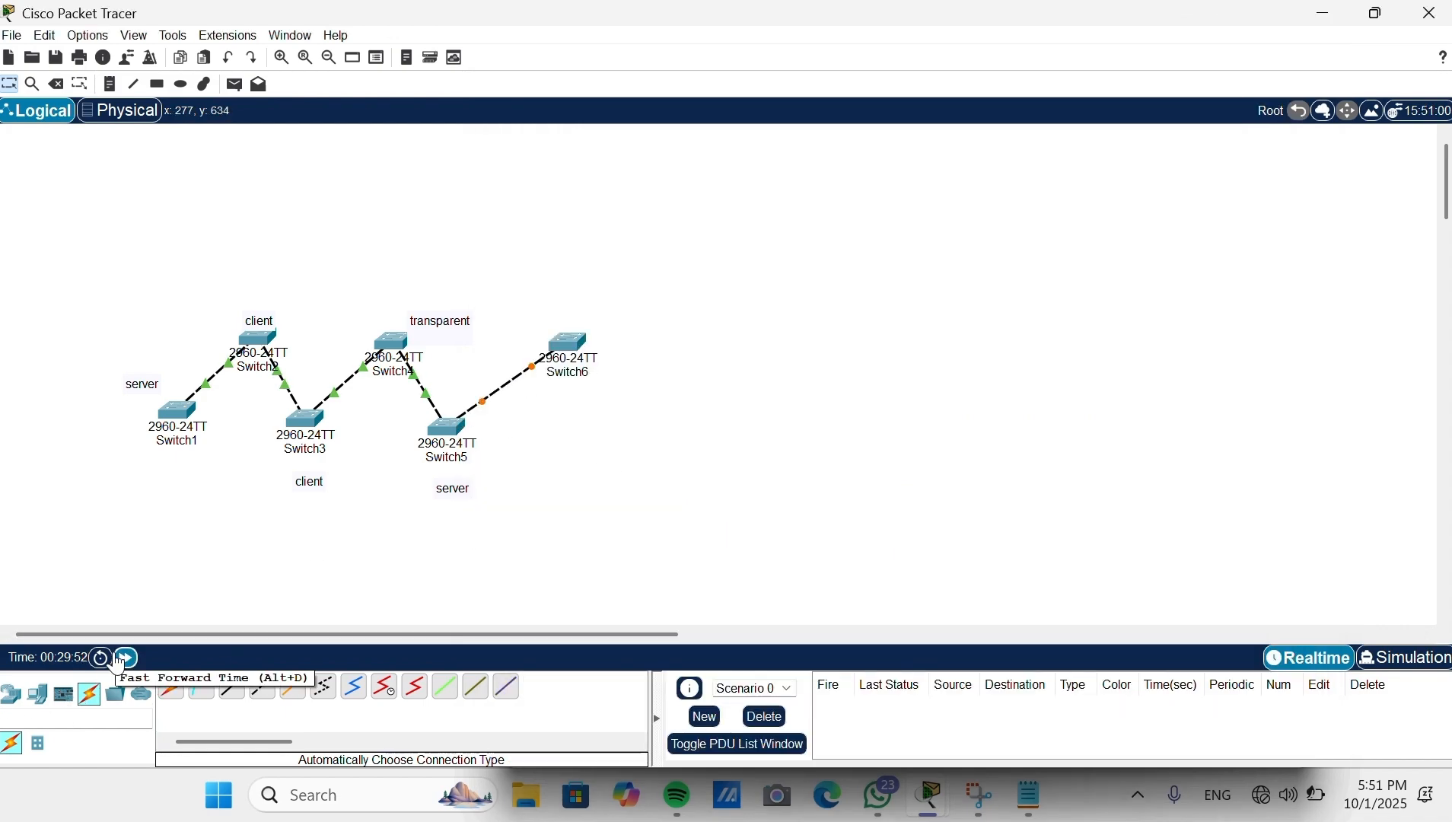
drag(111, 636, 144, 636)
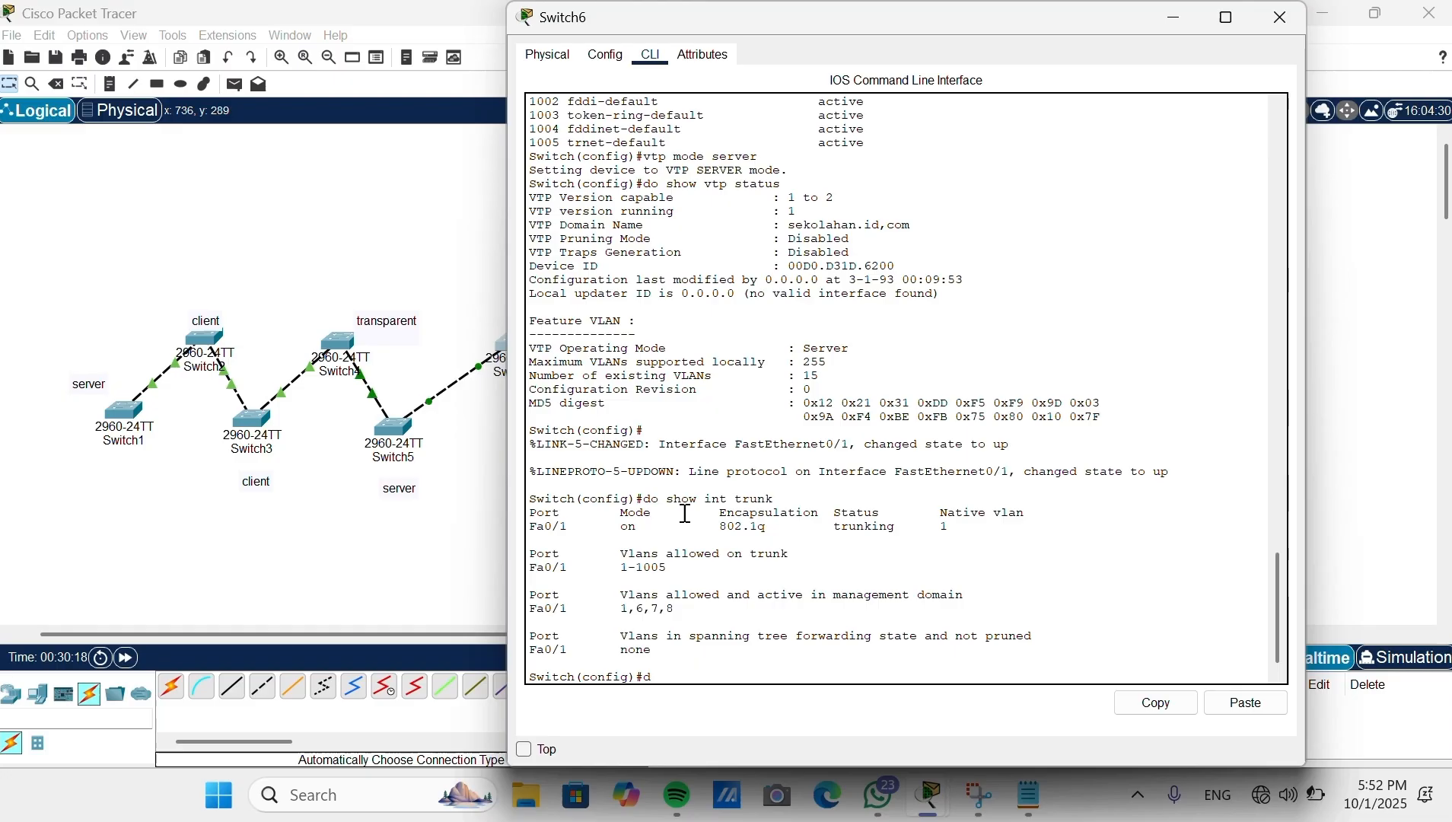
Step: Run do show vlan brief and do show vtp status on Switch6 to check which VLANs it holds over the new link
text(o show vlan bri)
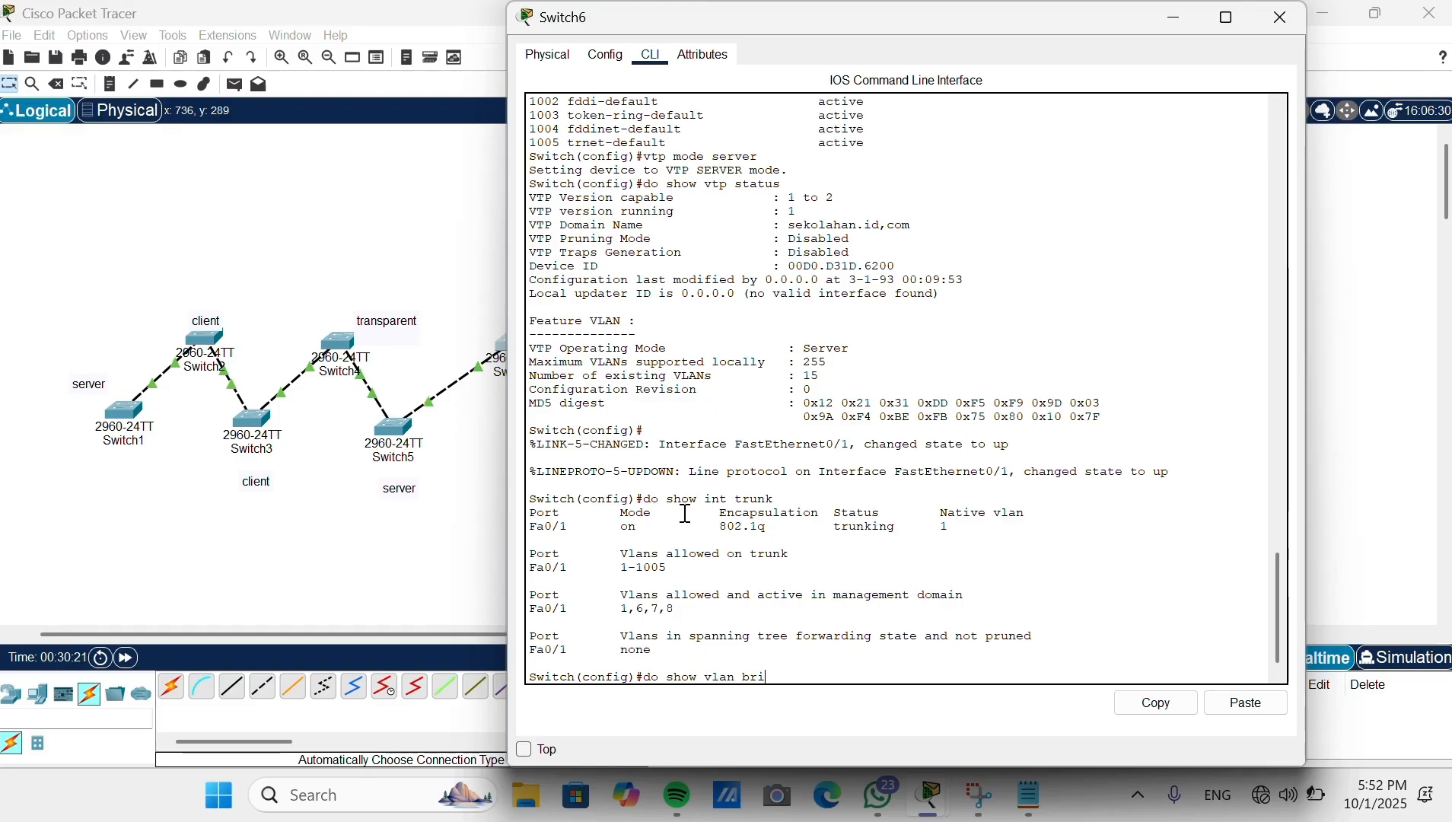
text(ef)
key(Return)
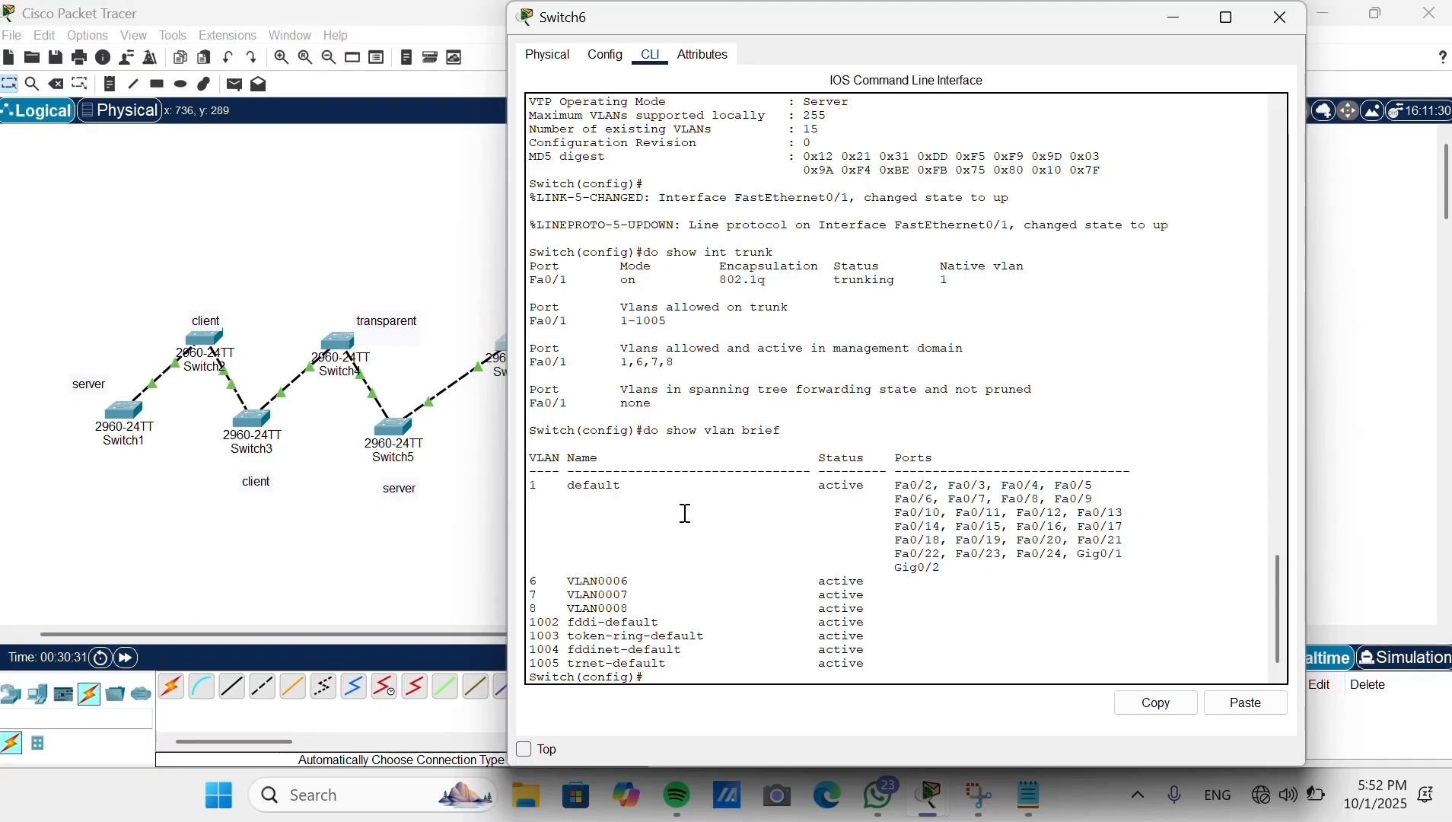
text(do s)
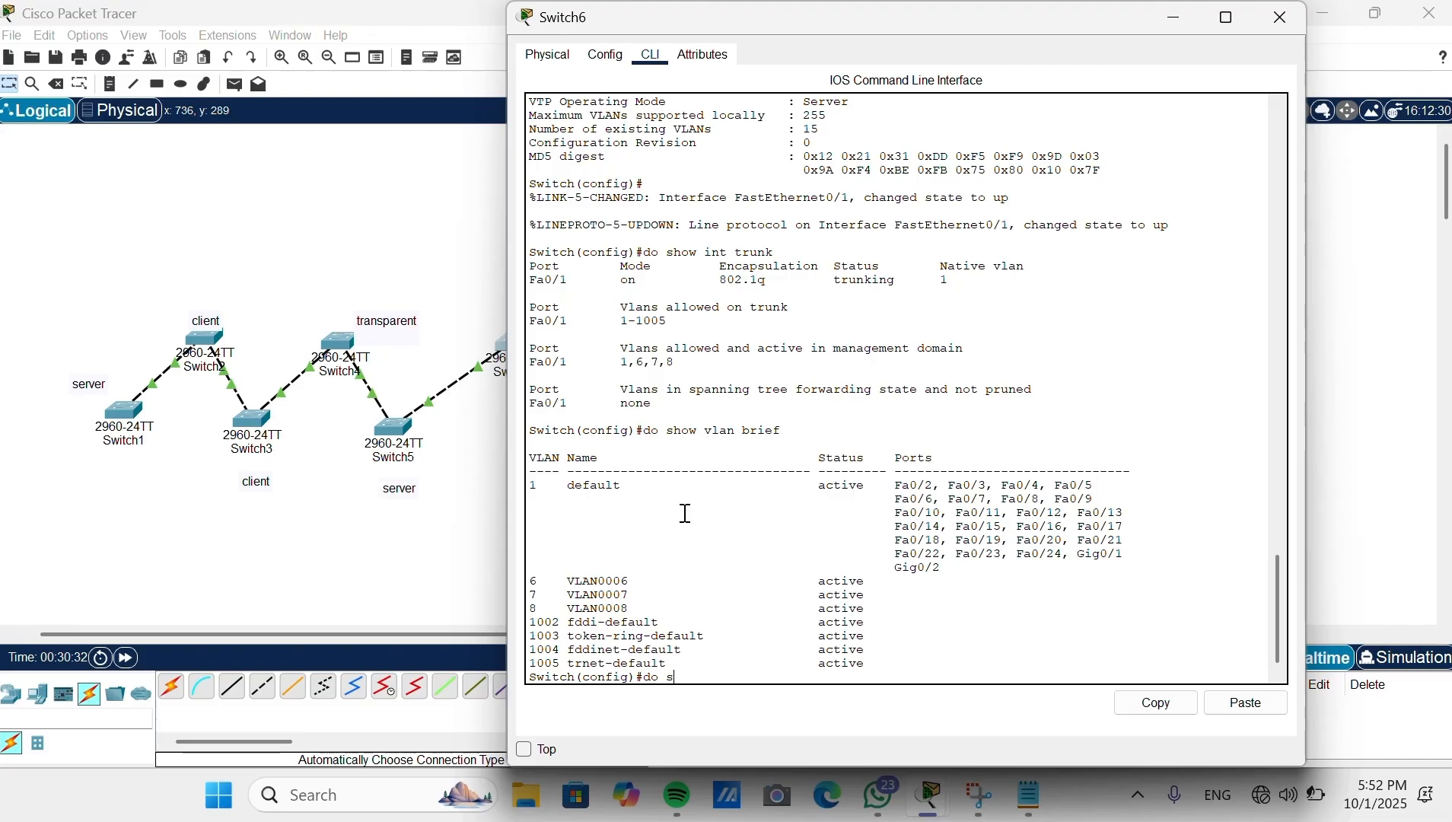
text(how vtp status)
key(Return)
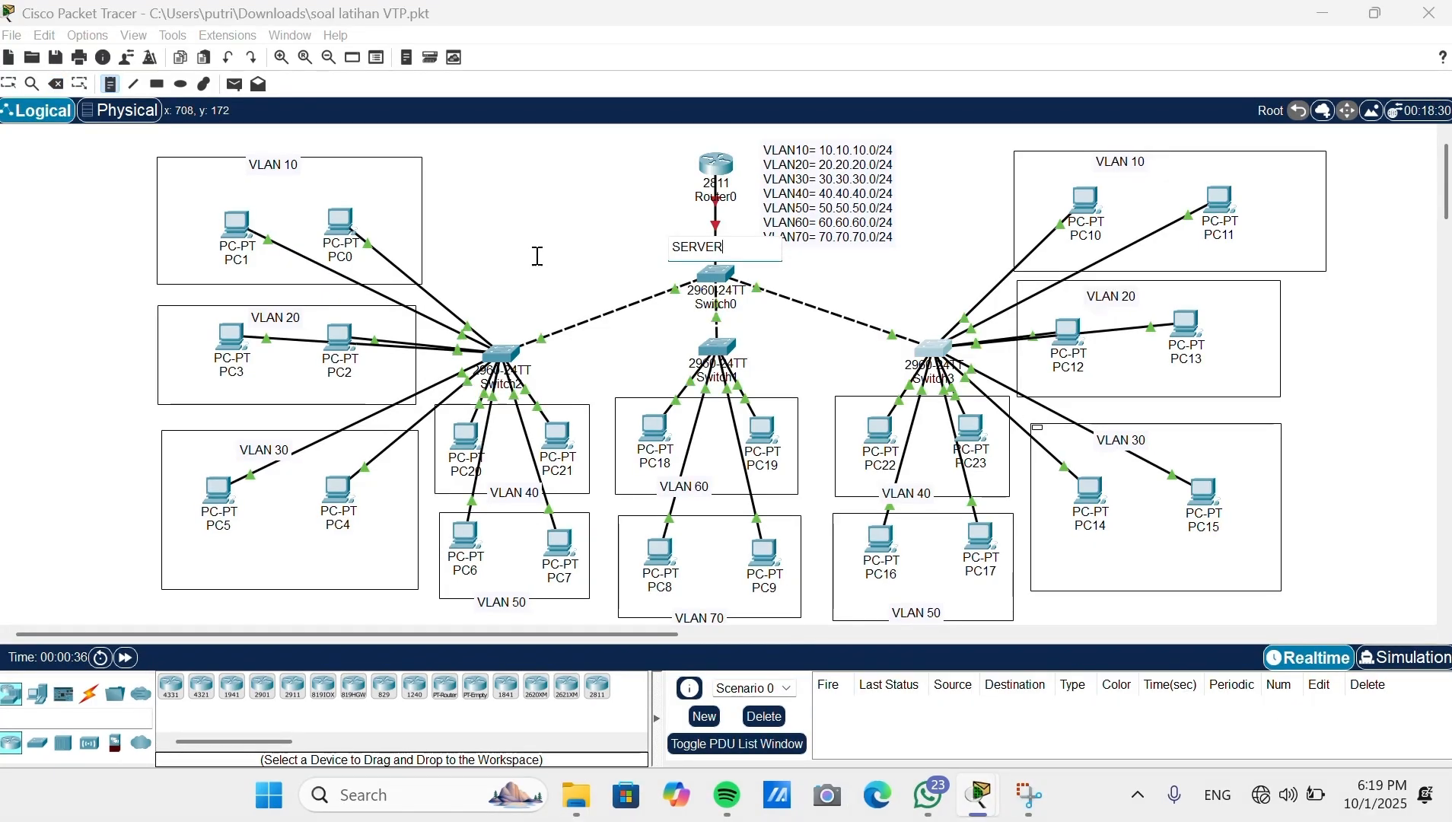
Step: In the soal latihan VTP network, add a CLIENT note above each of Switch2, Switch1 and Switch3
click(469, 315)
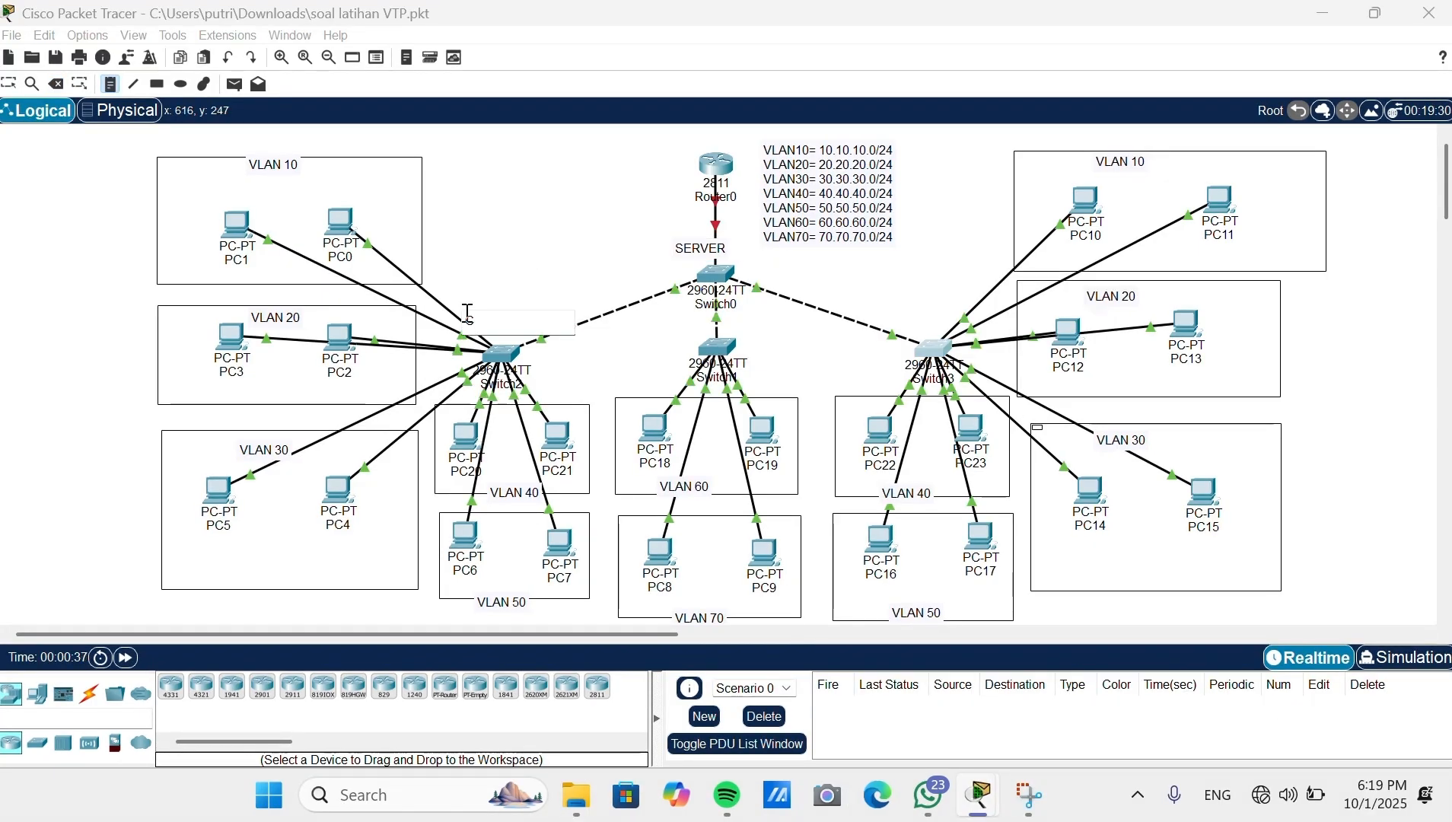
text(CLIENT)
click(687, 314)
text(CLIENT)
click(890, 323)
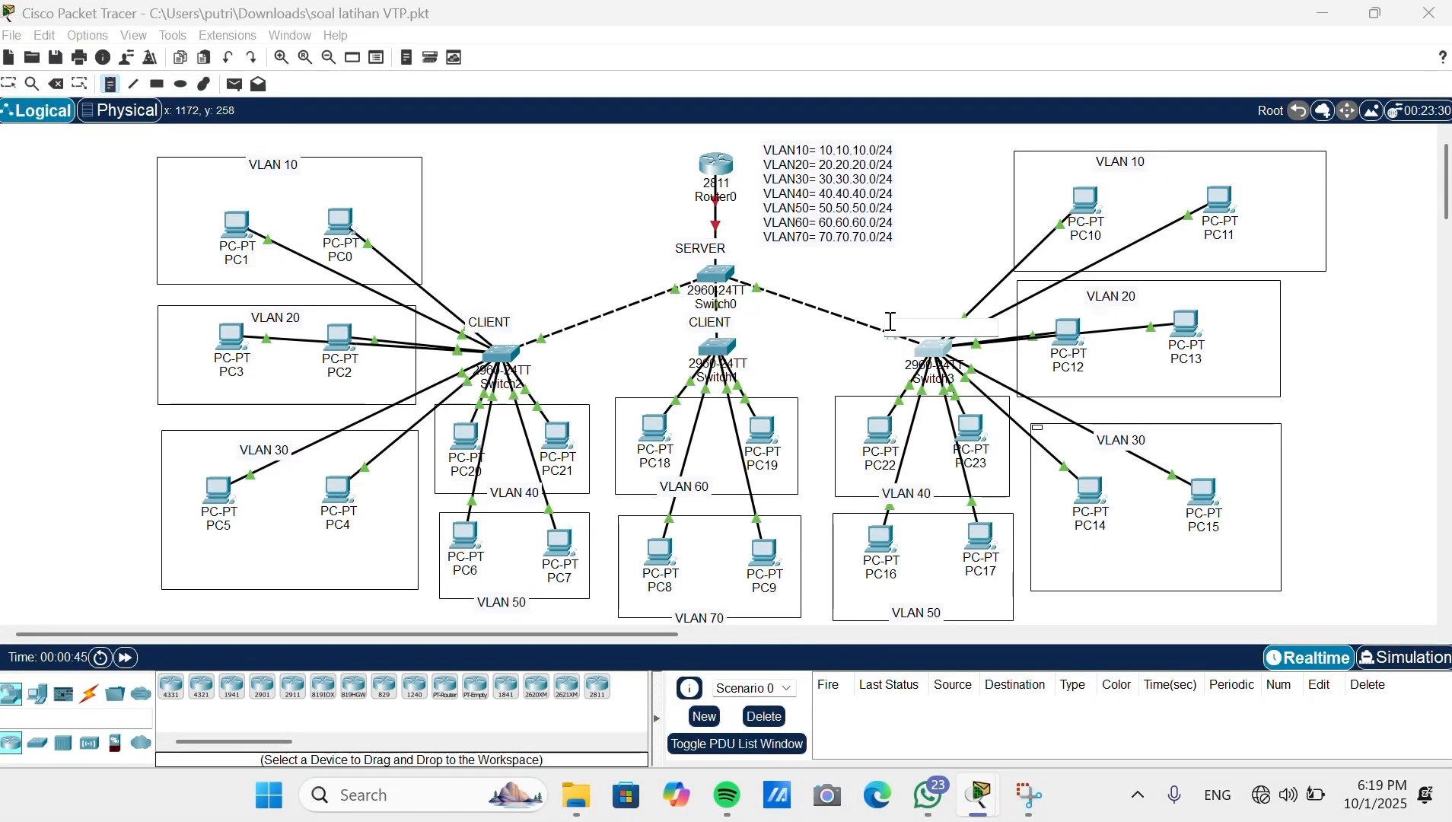
text(CLIENT)
click(21, 85)
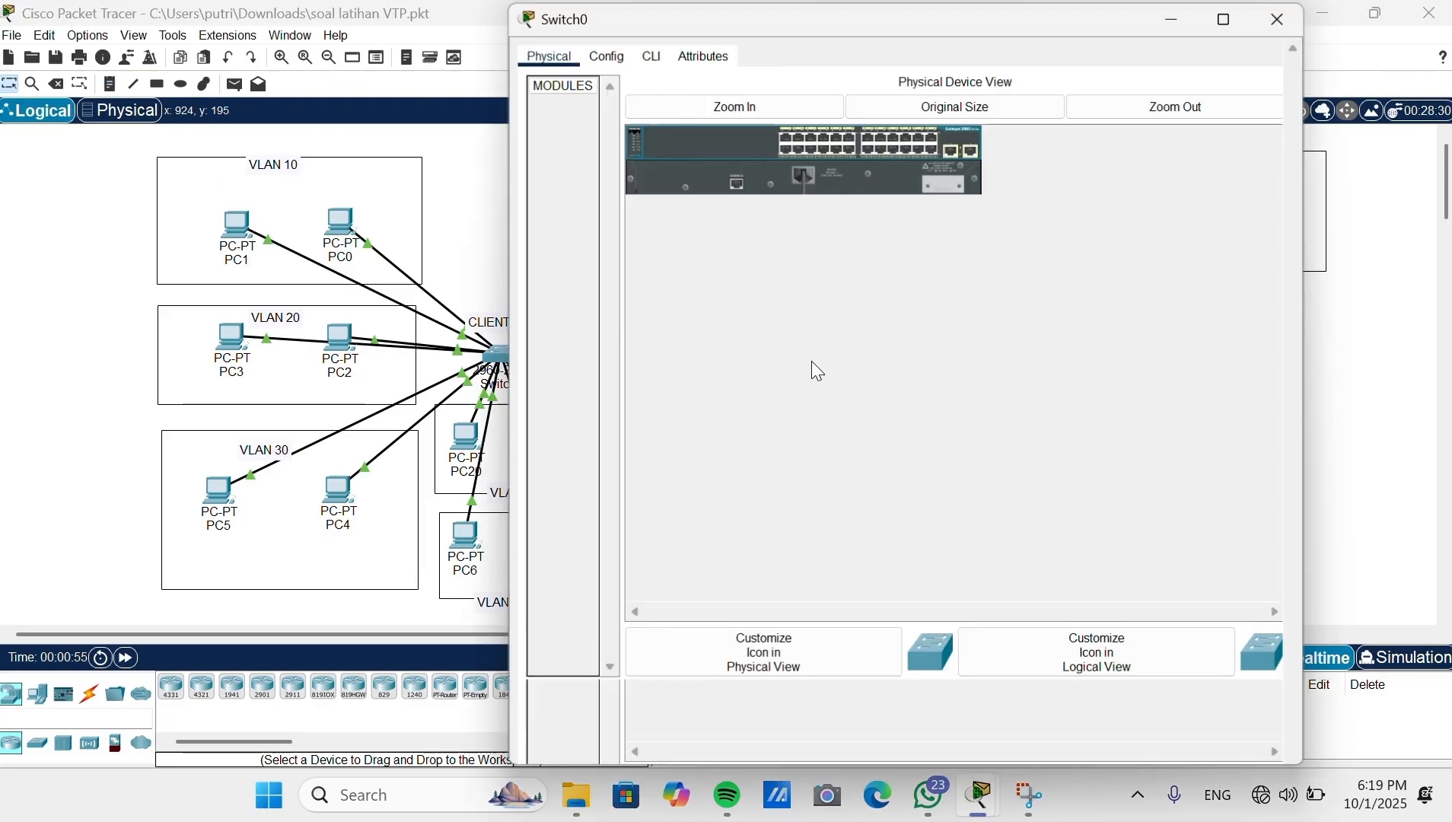
Step: Enter configuration mode on Switch0 and set its VTP mode to server and its VTP domain to sekolahan.id
click(651, 98)
text(EN)
key(Return)
text(conf)
key(Return)
text(vtp mode server)
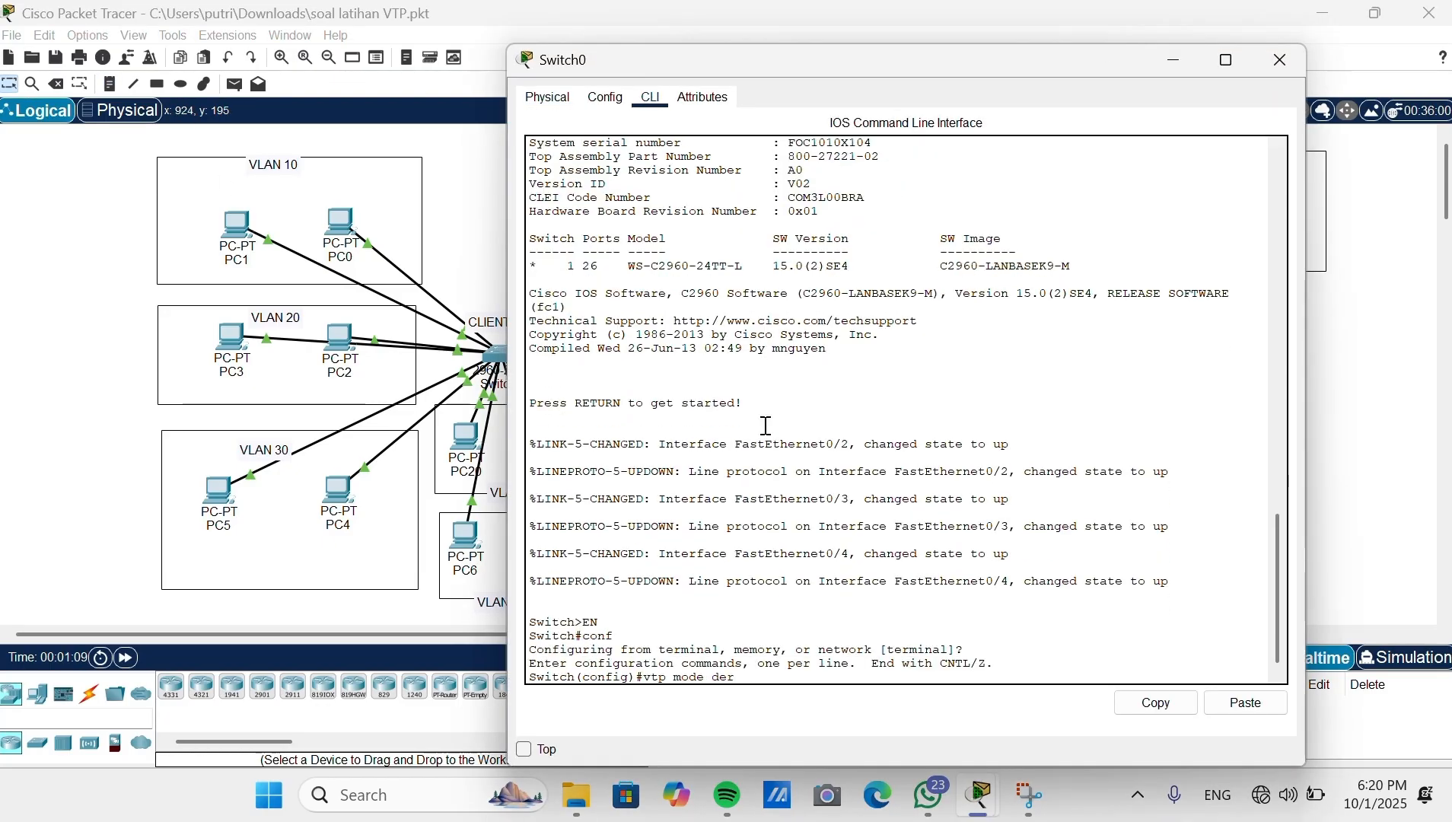
key(Return)
text(vtp domain sekolahan.id)
key(Return)
Step: Set the VTP password on Switch0 and run do show vtp status to check the settings
text(password 123)
key(Return)
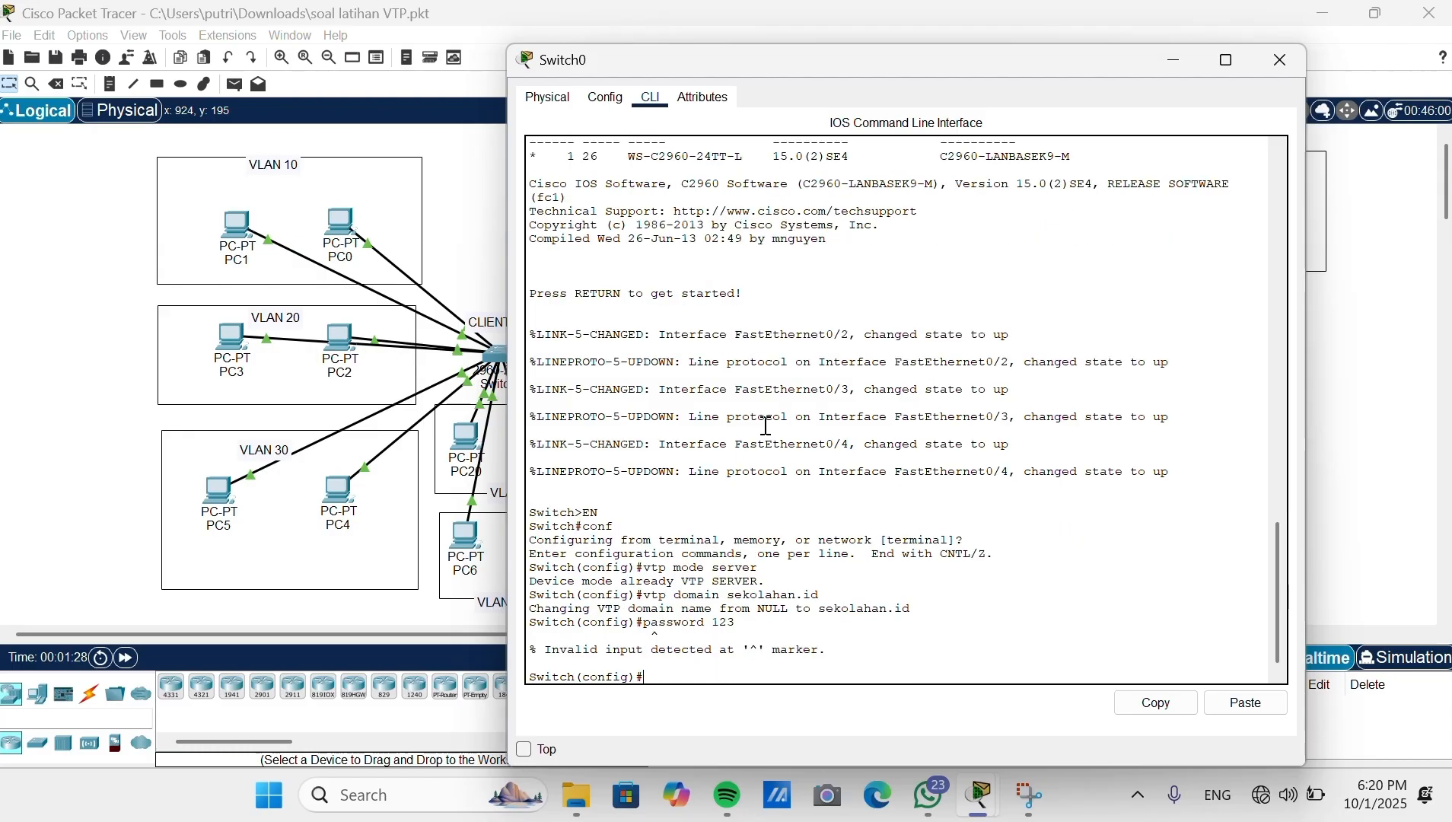
text(vtp password 123)
key(Return)
text(do show vtp status)
key(Return)
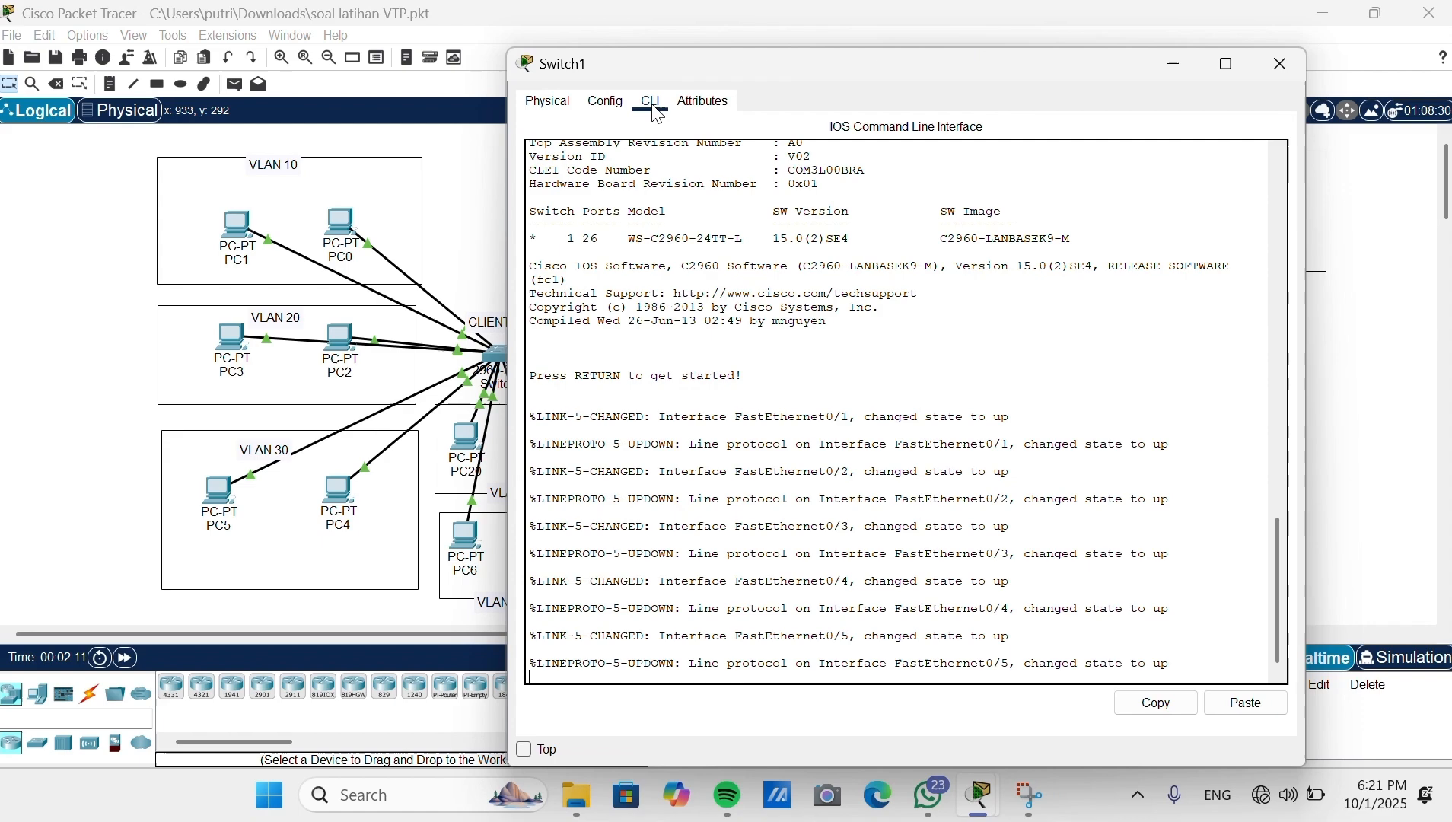
Step: Enter configuration mode on Switch1 and set its VTP mode to client and its VTP domain to sekolahan.id
text(en)
key(Return)
text(conf)
key(Return)
text(vtp mode client)
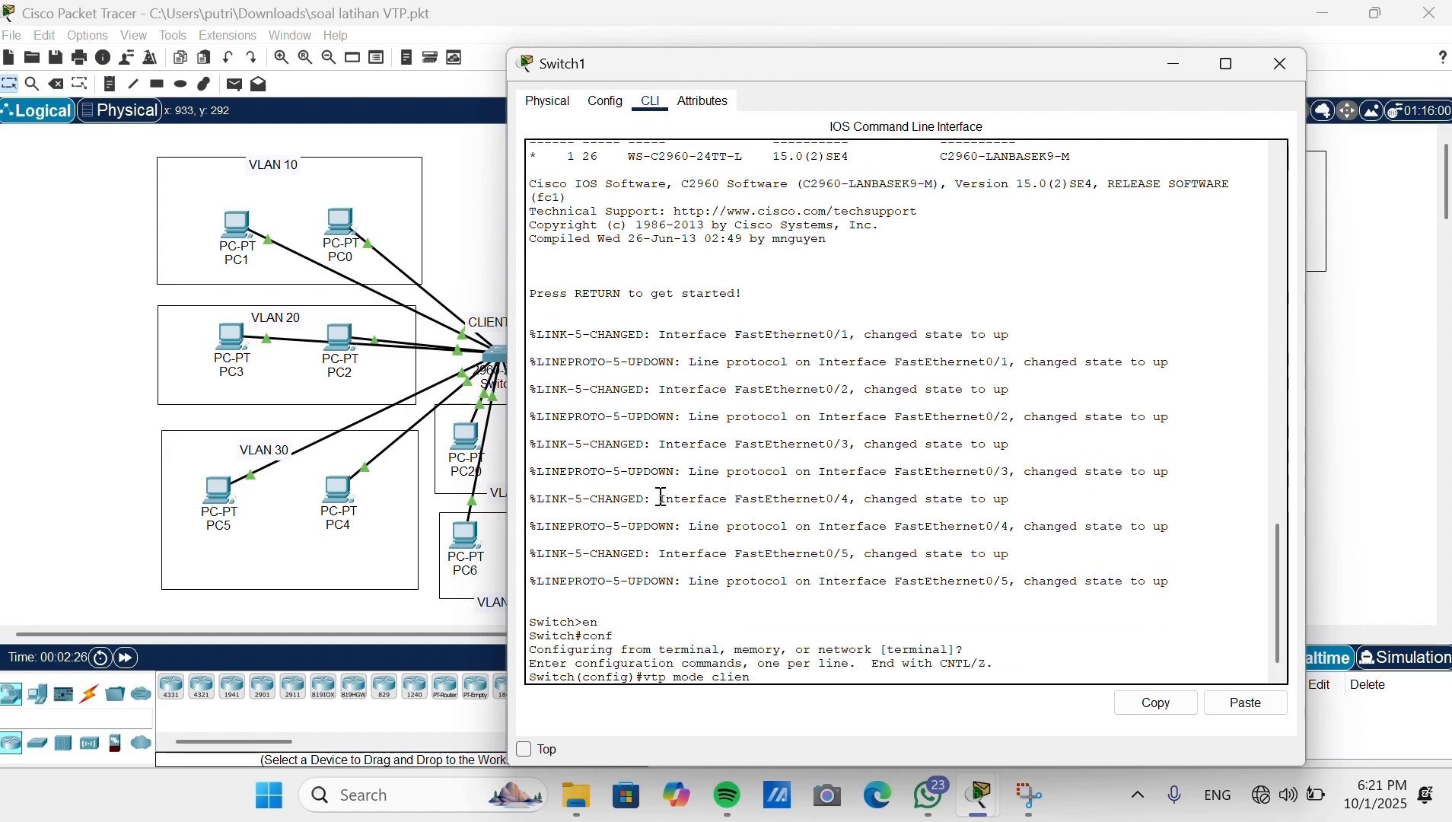
key(Return)
text(vtp domain sekolahan.id)
key(Return)
Step: Set the VTP password on Switch1 and run do show vtp status to check the settings
text(vtp password 123)
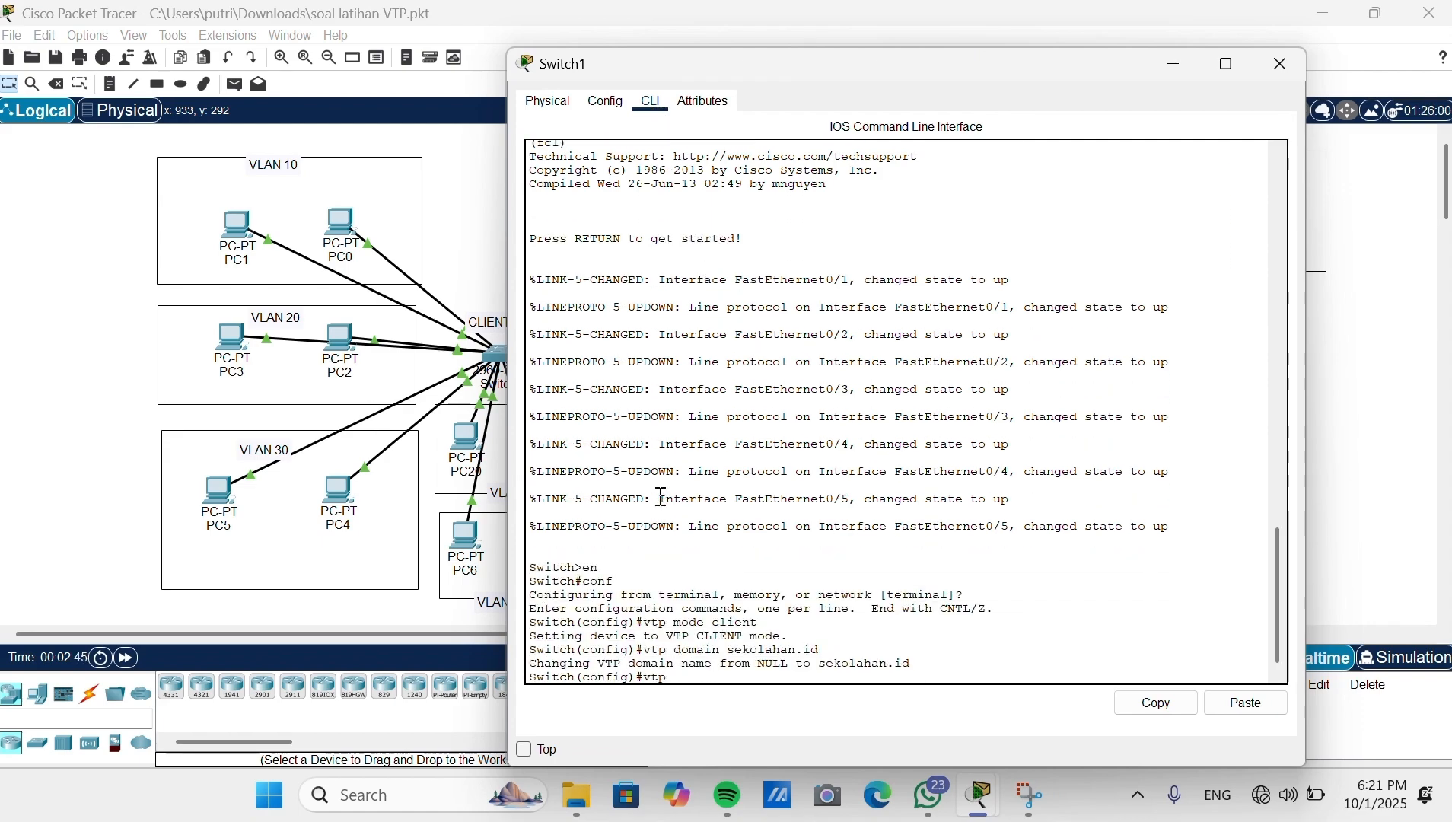
key(Return)
text(do show vtp status)
key(Return)
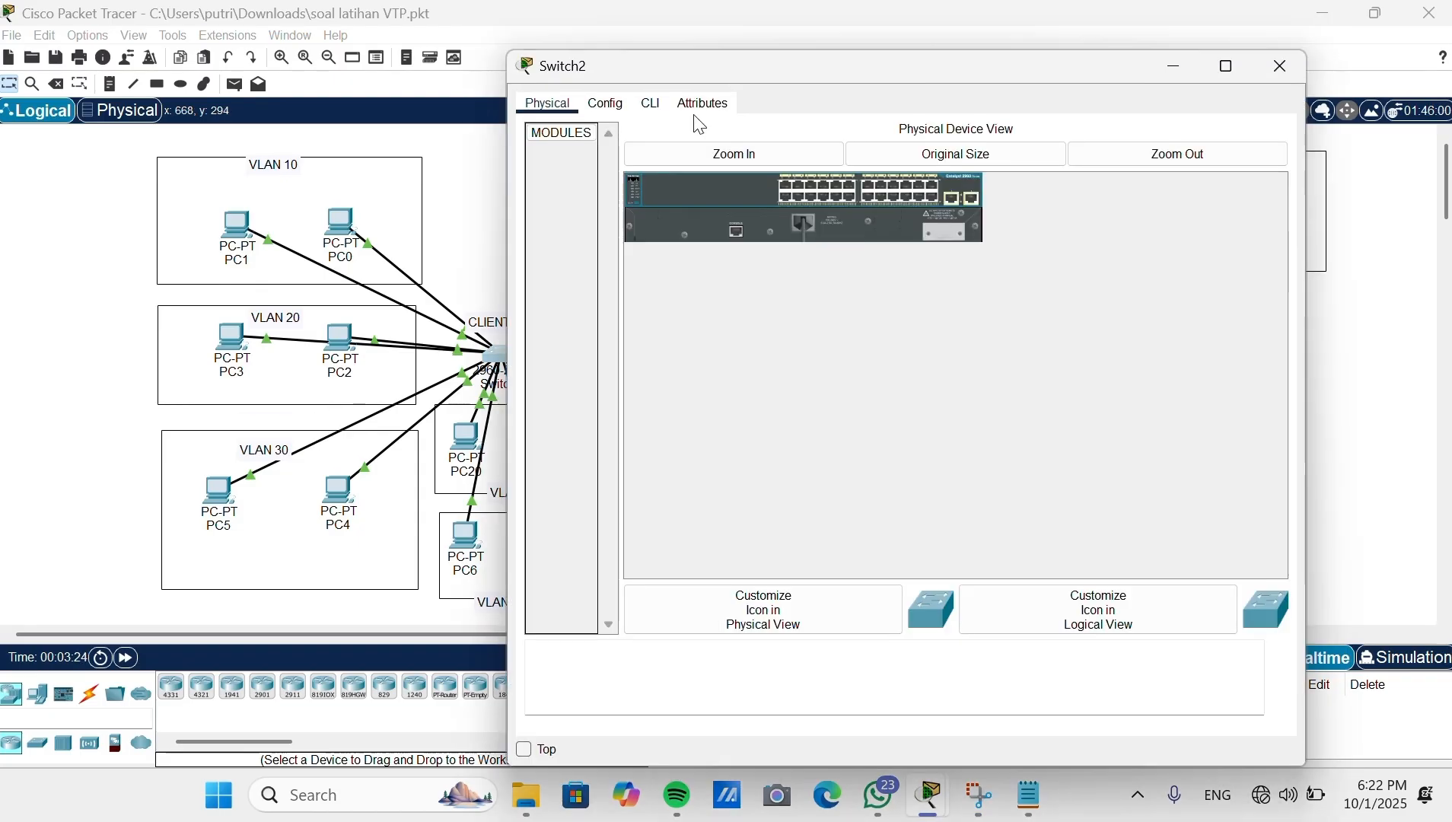
Step: Open the command line of Switch2
click(650, 107)
right_click(742, 414)
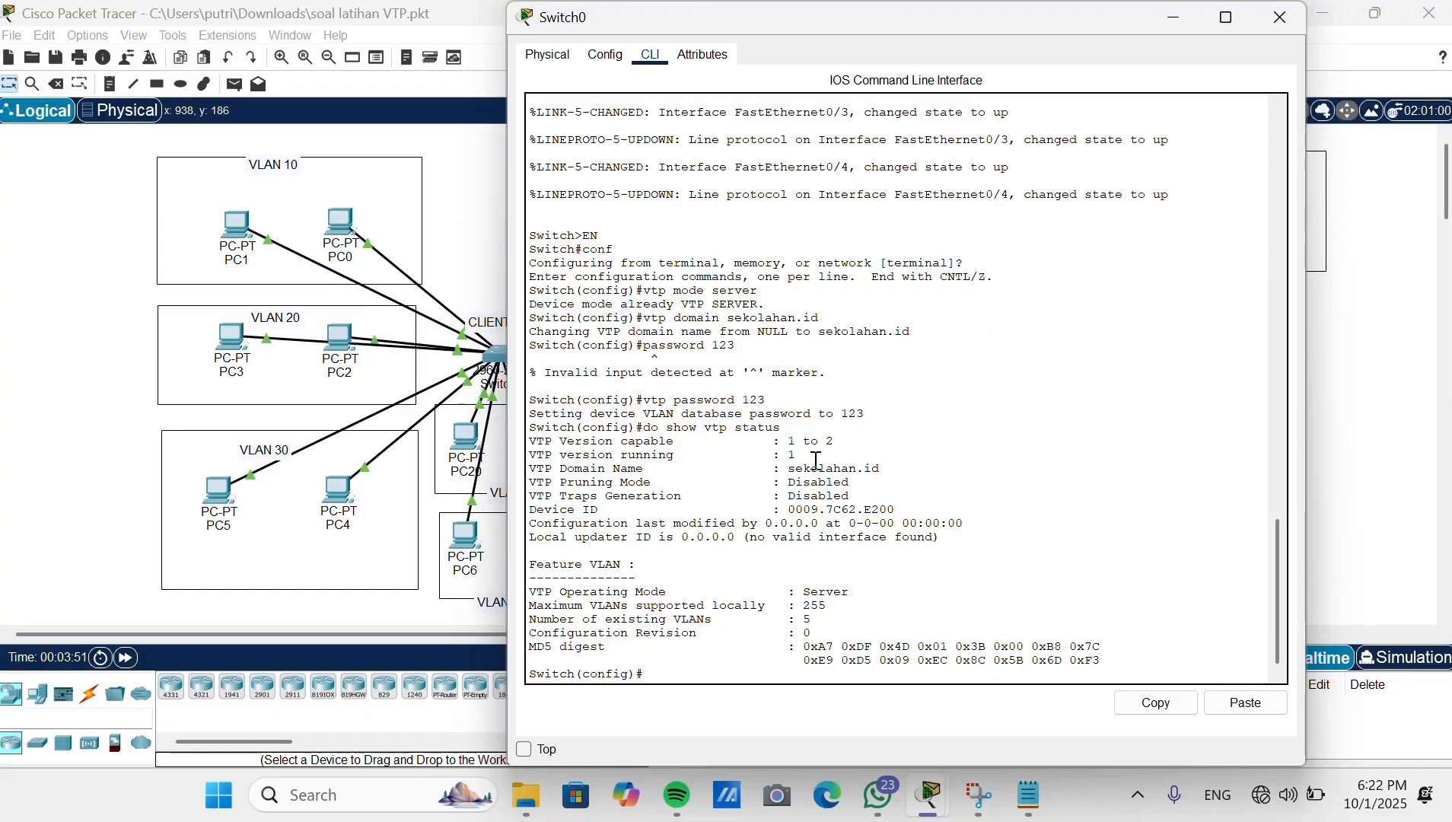
Step: Create VLANs 10, 20 and 30 on the server switch, Switch0
key(Return)
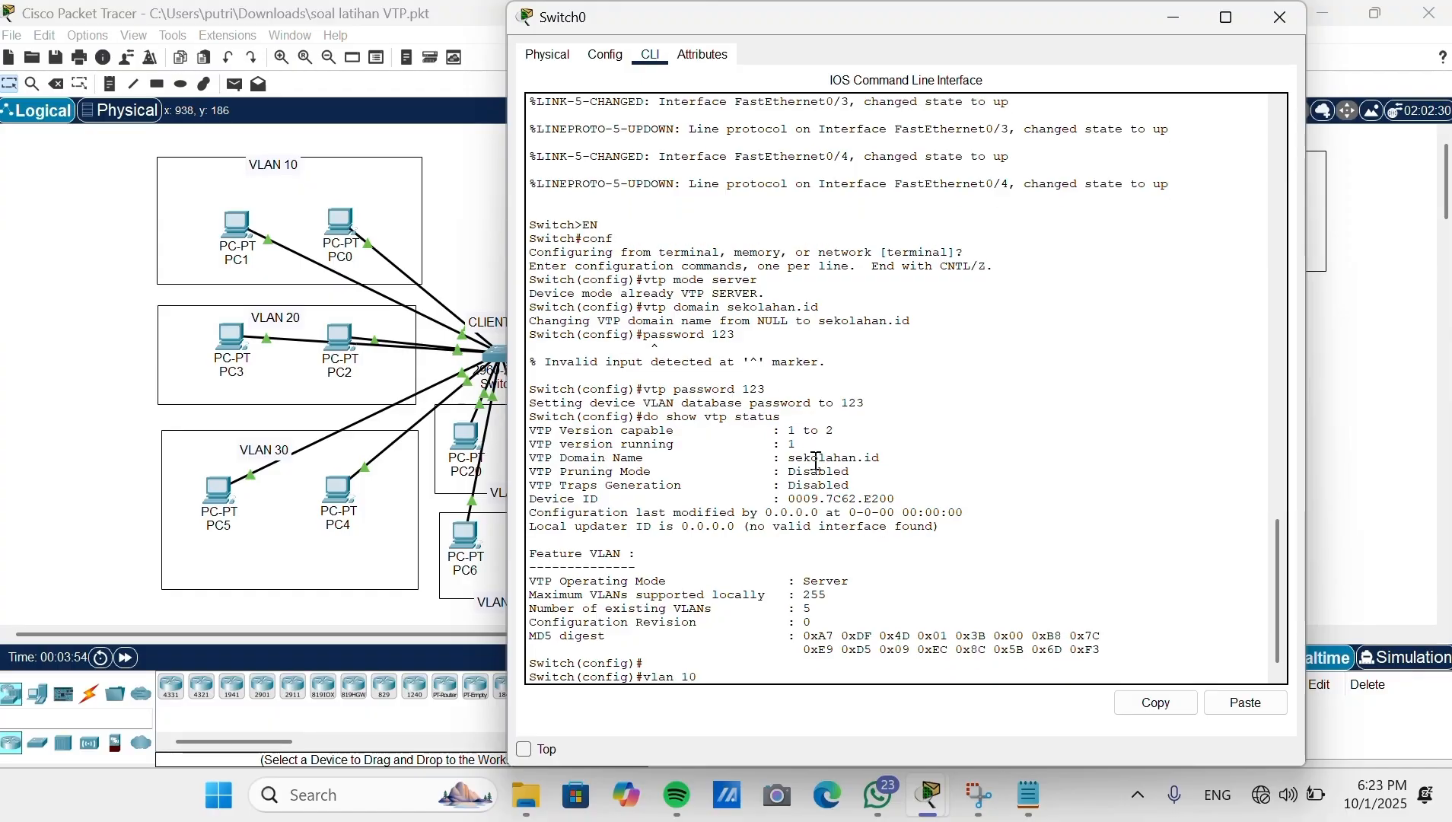
text(vlan 10)
key(Return)
text(vlan 1)
key(BackSpace)
text(20)
key(Return)
text(vlan 30)
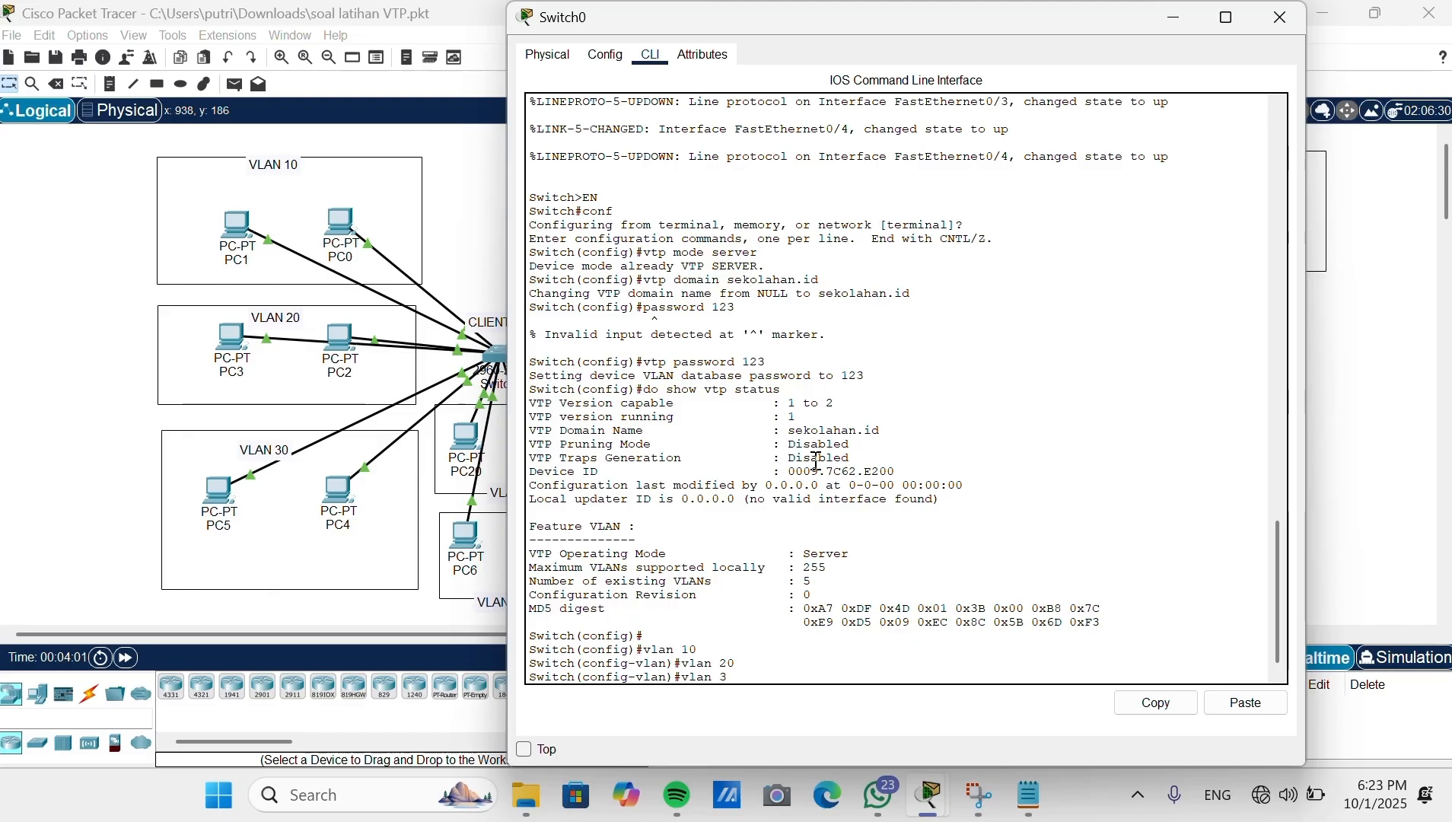
key(Return)
Step: Create VLANs 40, 50, 60 and 70 on Switch0 and run do show vlan brief to check the VLAN list
text(vlan 40)
key(Return)
text(vlan 50)
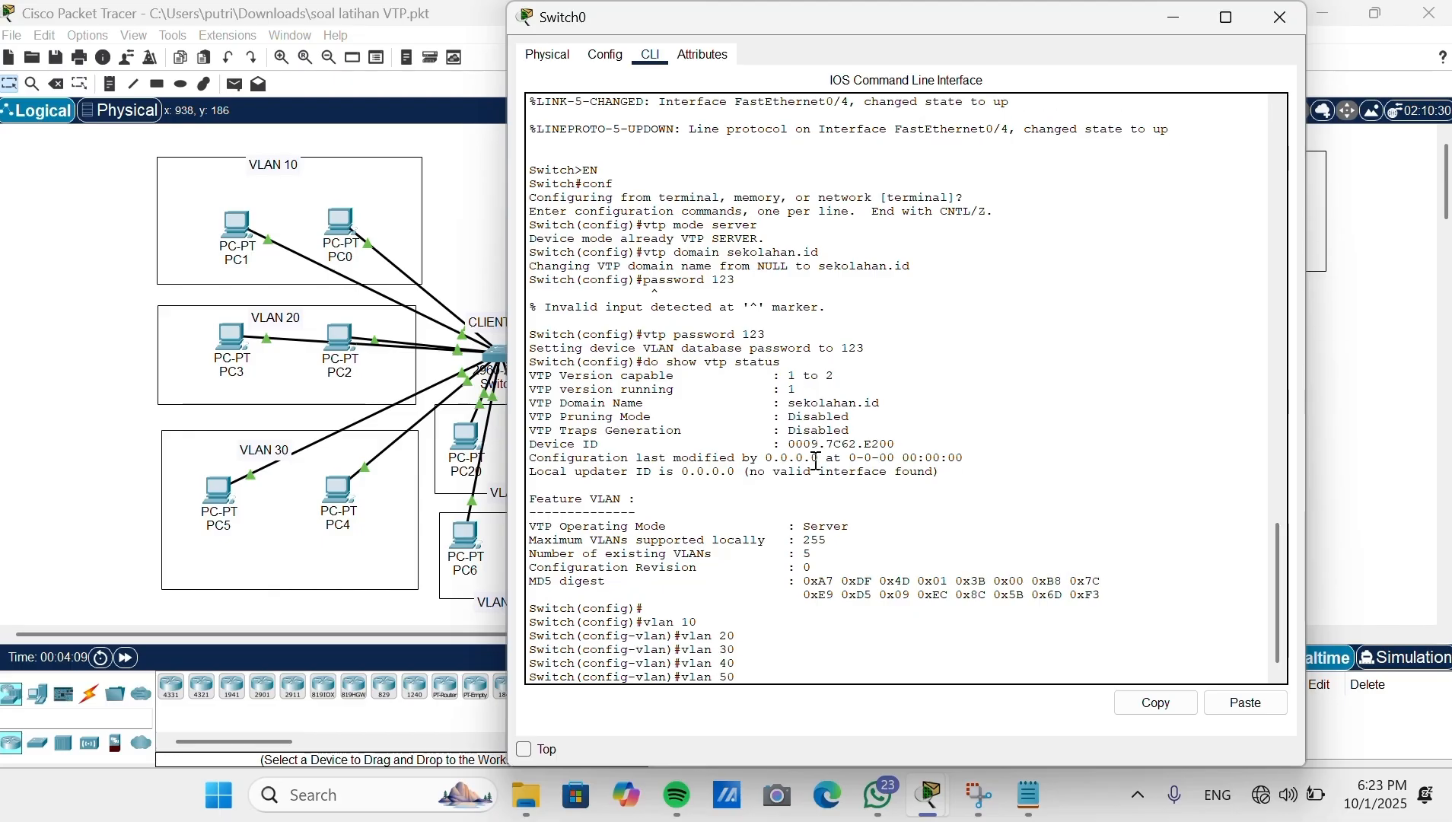
key(Return)
text(vlan 60)
key(Return)
text(vlan 70)
key(Return)
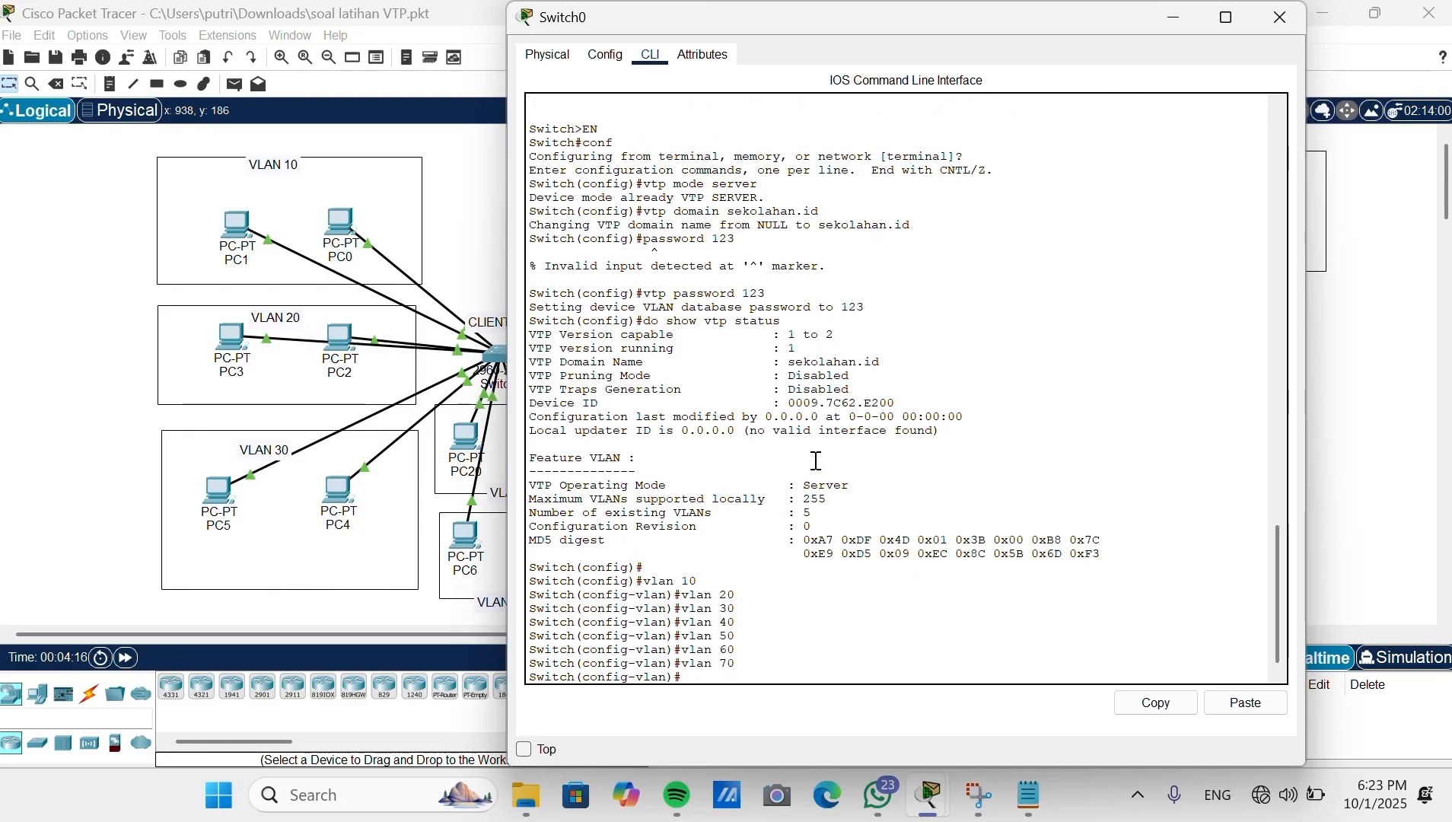
text(do dhhow v;)
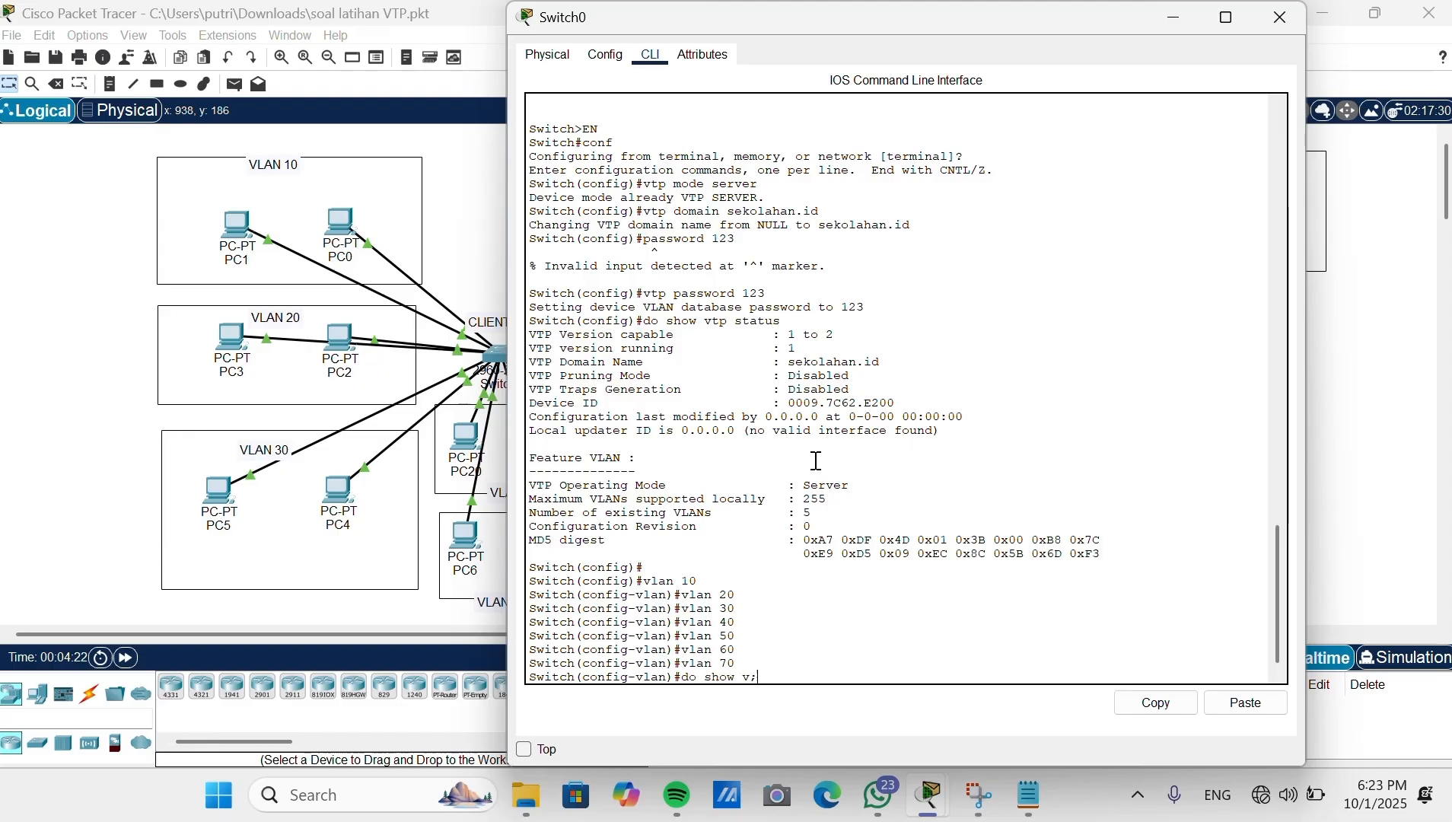
key(Return)
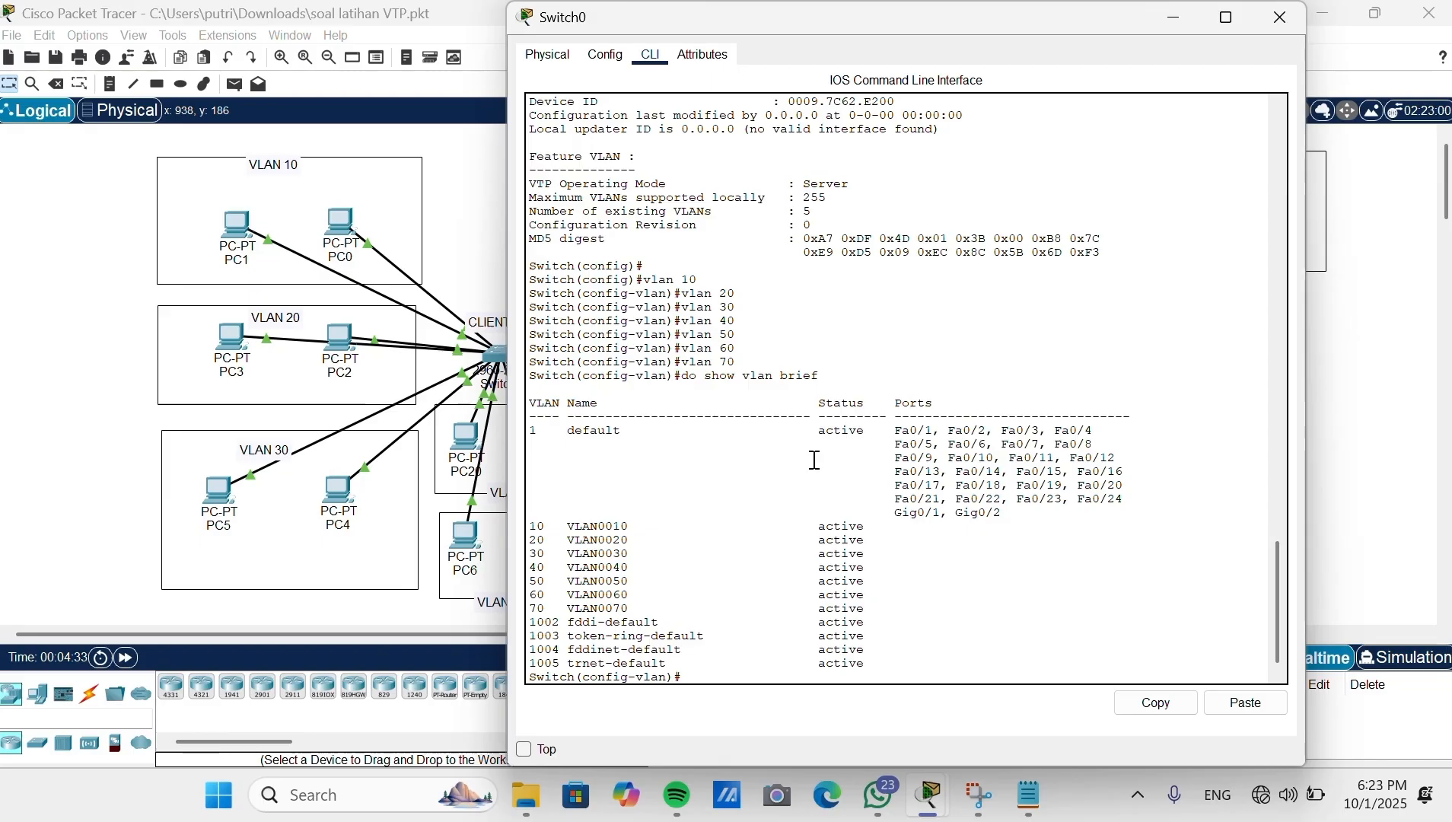
Step: Set interface range fa 0/1-4 on Switch0 to switchport mode trunk and close the switch's window
text(int ra)
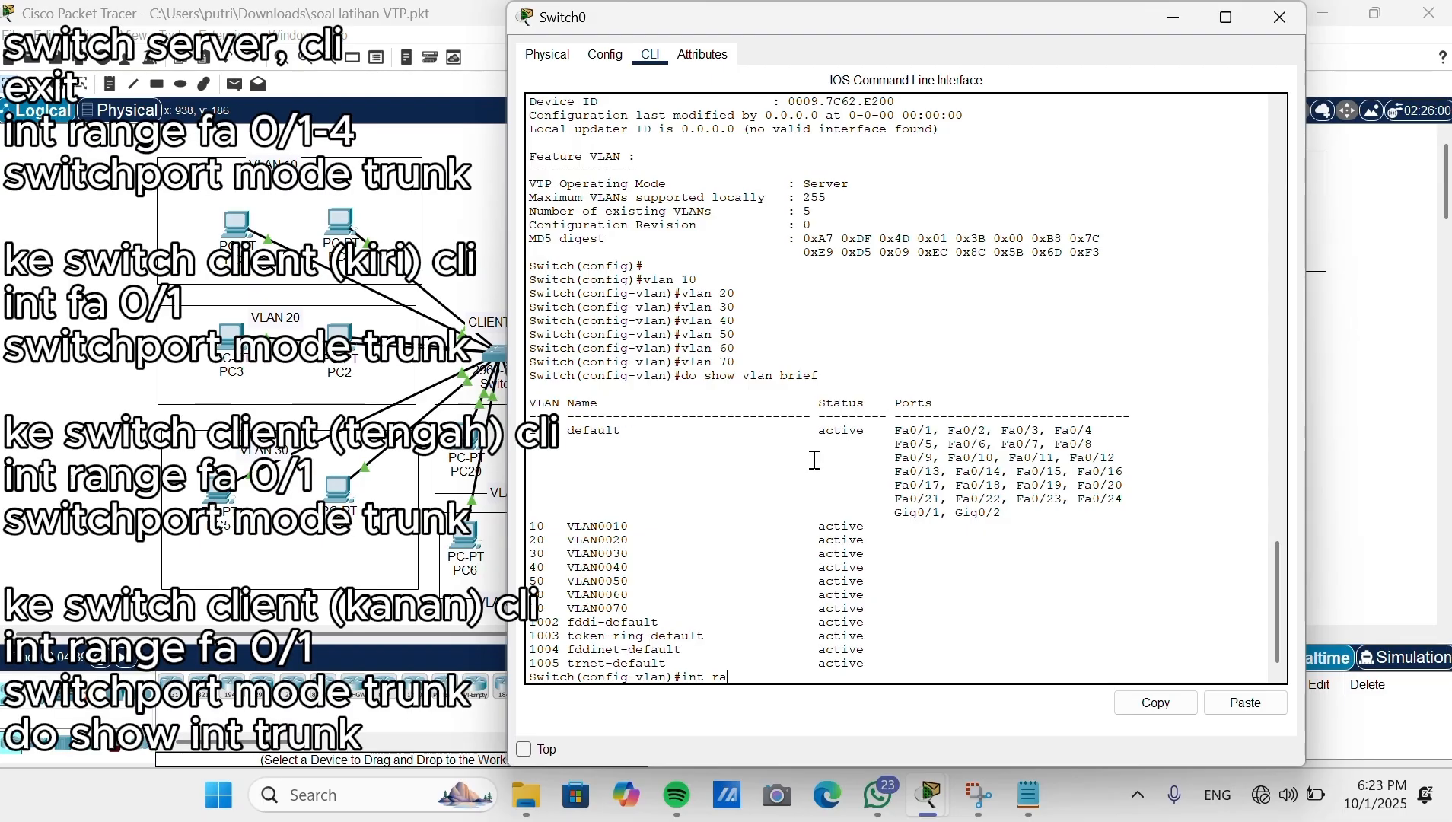
text( fa 0/1-4)
key(Return)
text(switchport mode trunk)
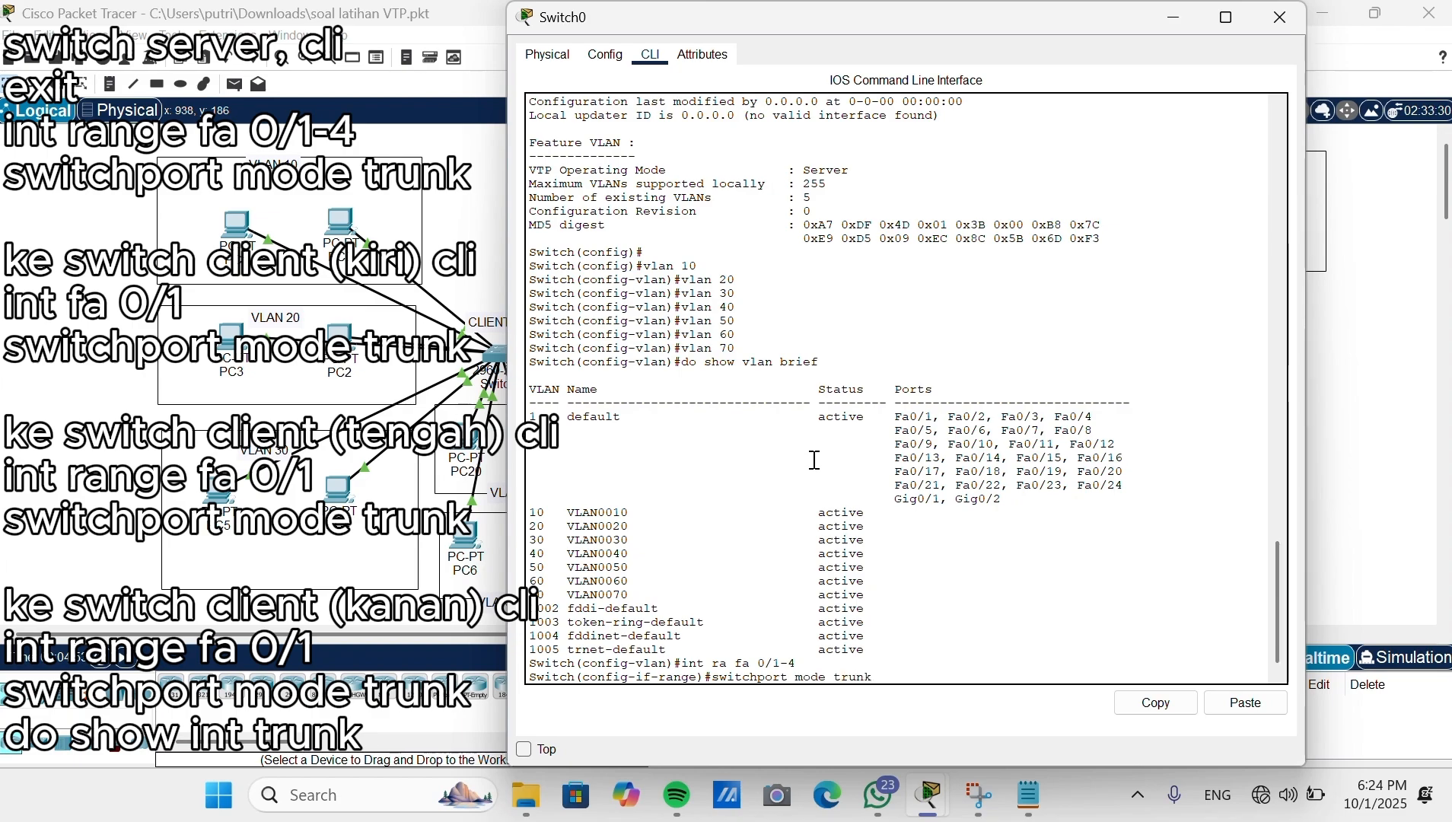
key(Return)
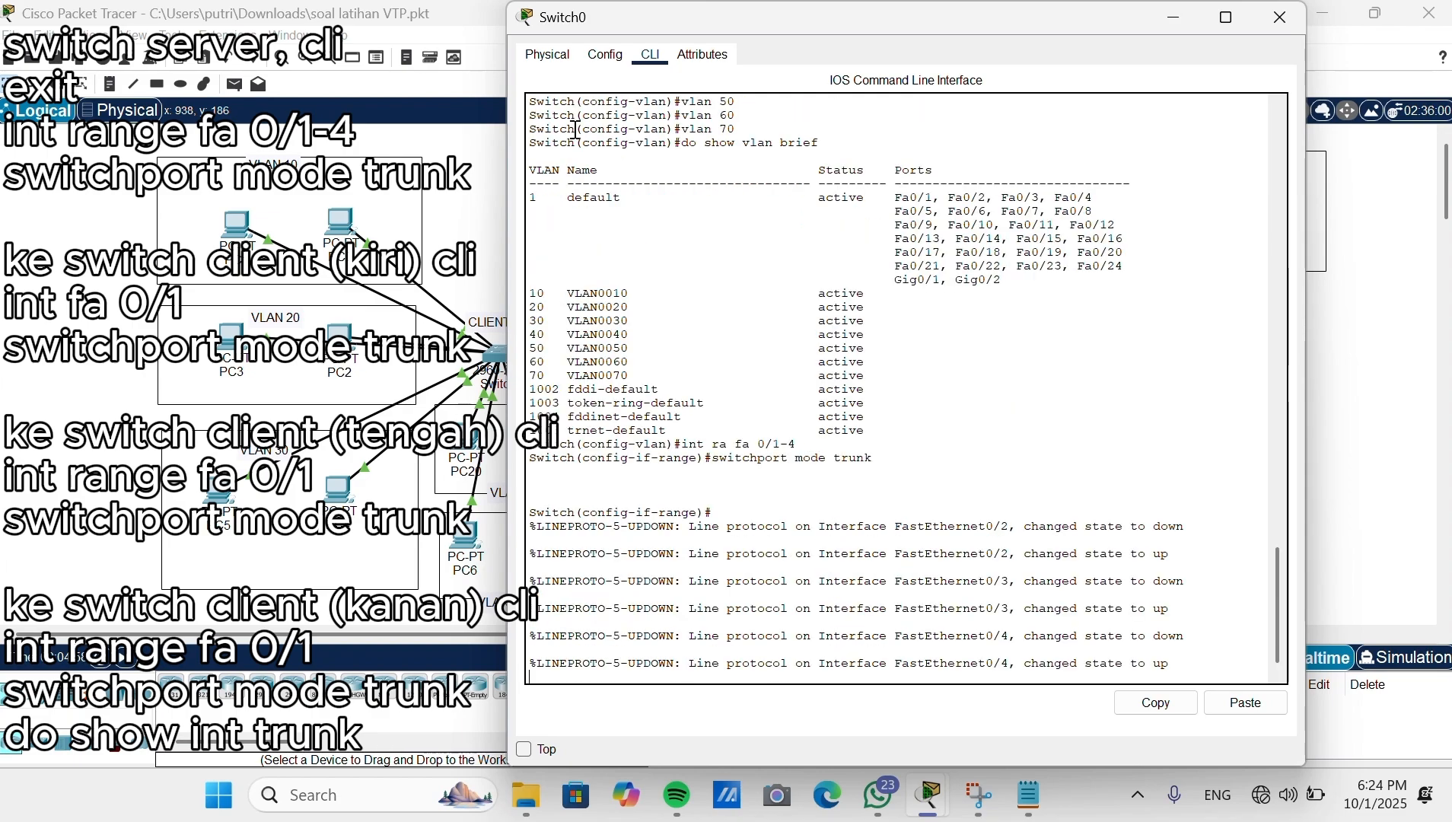
click(1282, 17)
Step: Set interface fa 0/1 on Switch2 to switchport mode trunk
click(503, 349)
text(int fa 0/1)
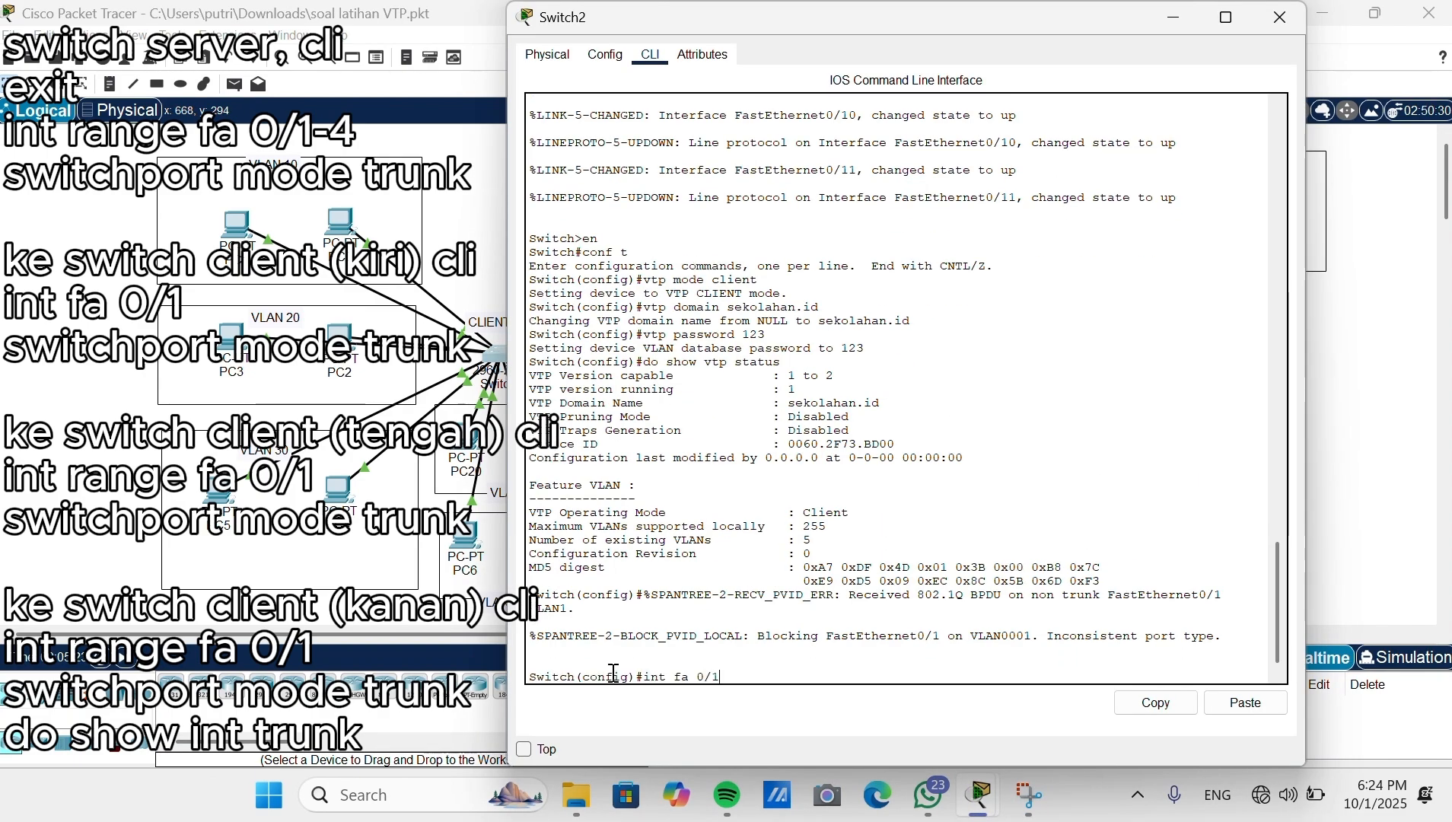
key(Return)
text(switc)
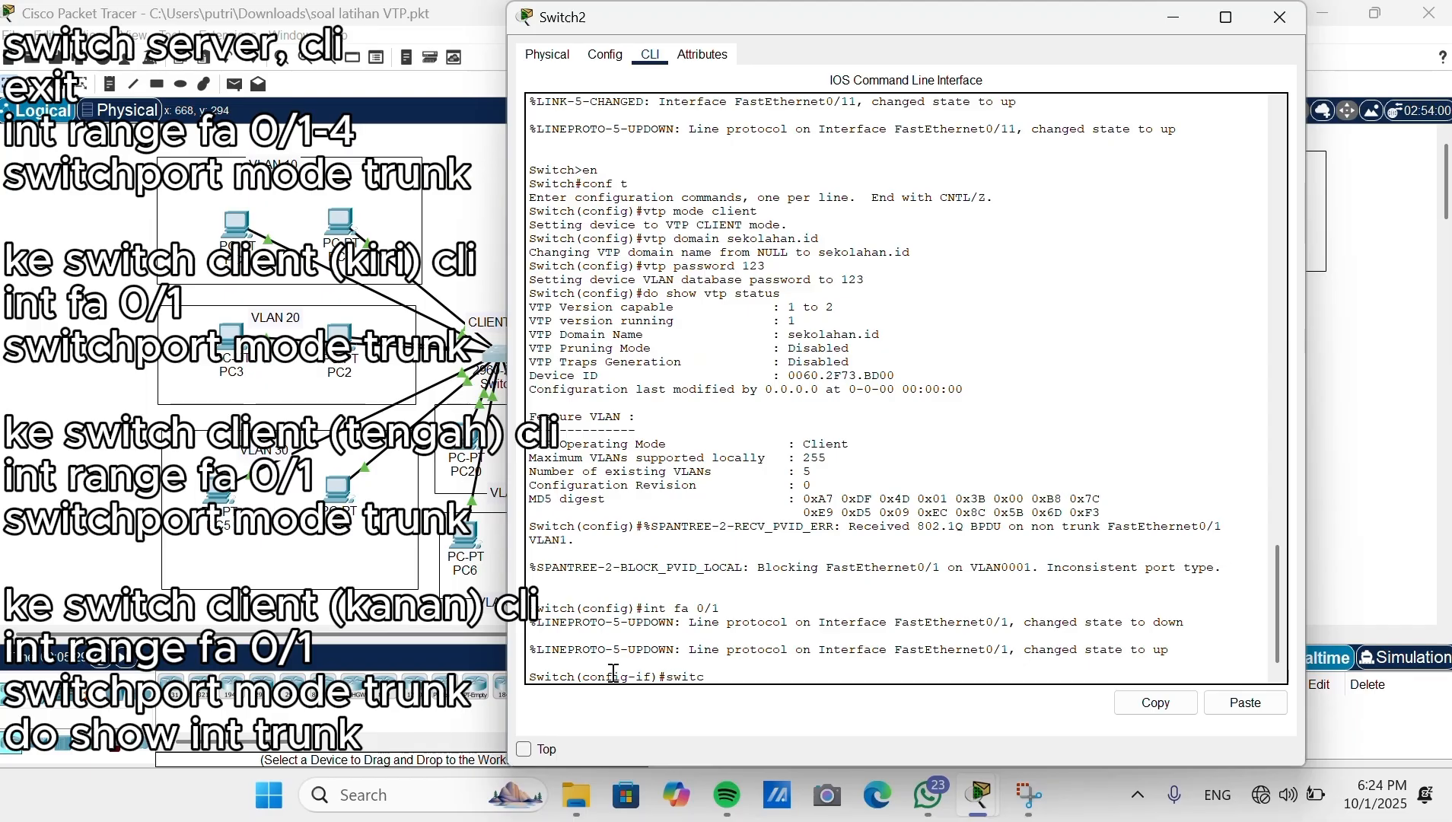
text(hport mode trunk)
key(Return)
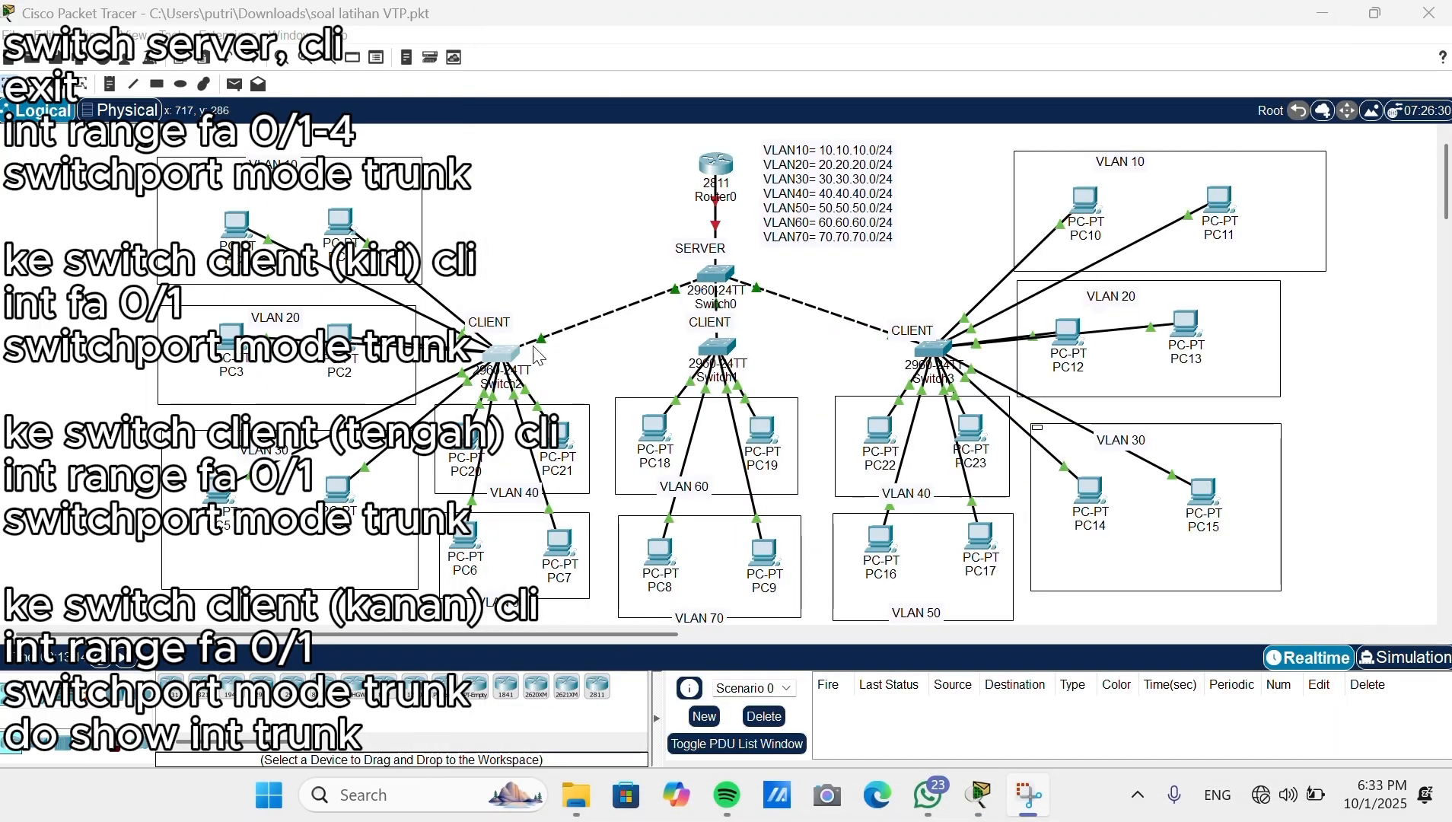
Step: On Switch2, set interface range fa 0/2-3 to access mode and assign it to VLAN 10
click(507, 356)
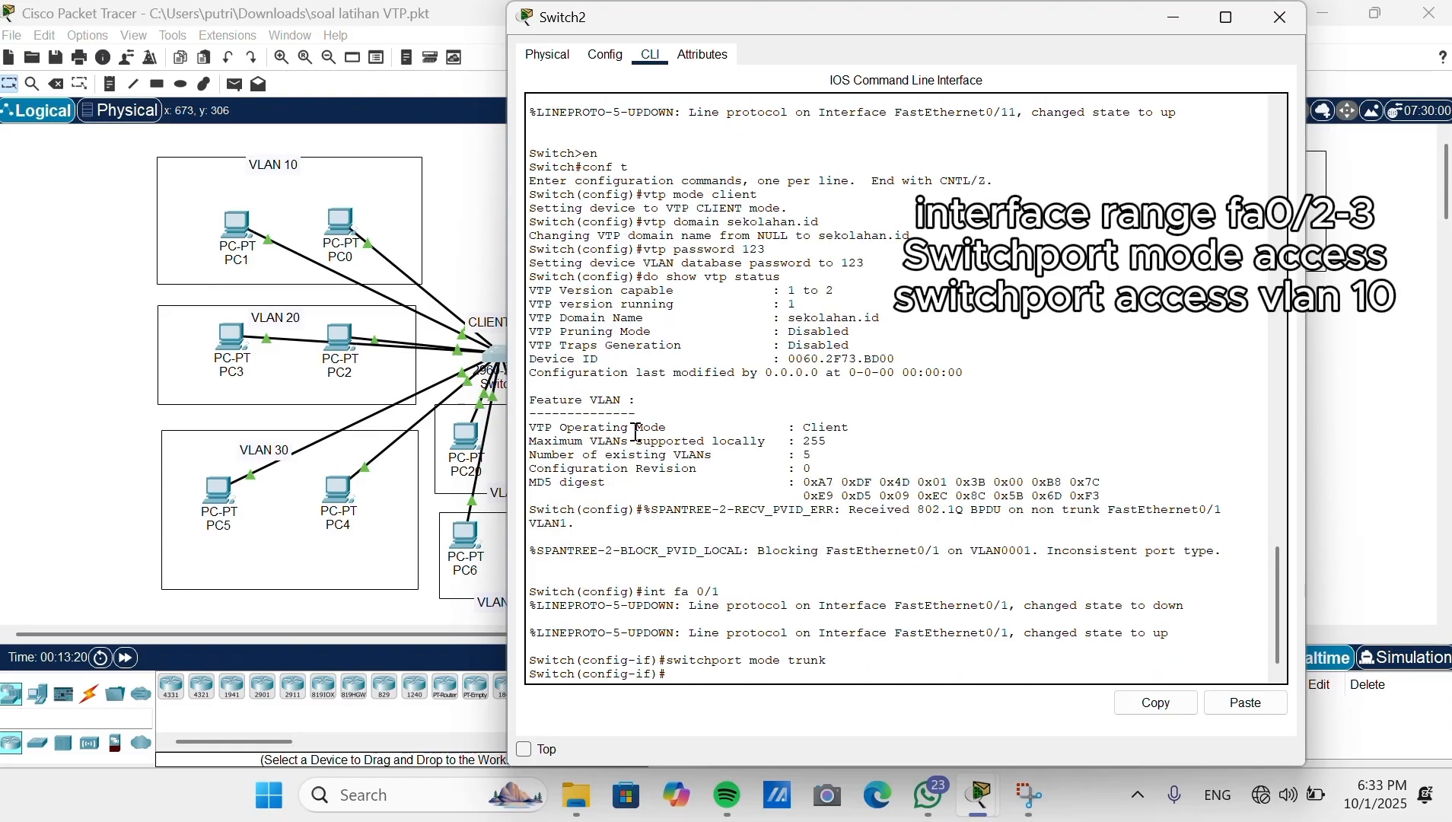
text(int ra fa 0/2-3)
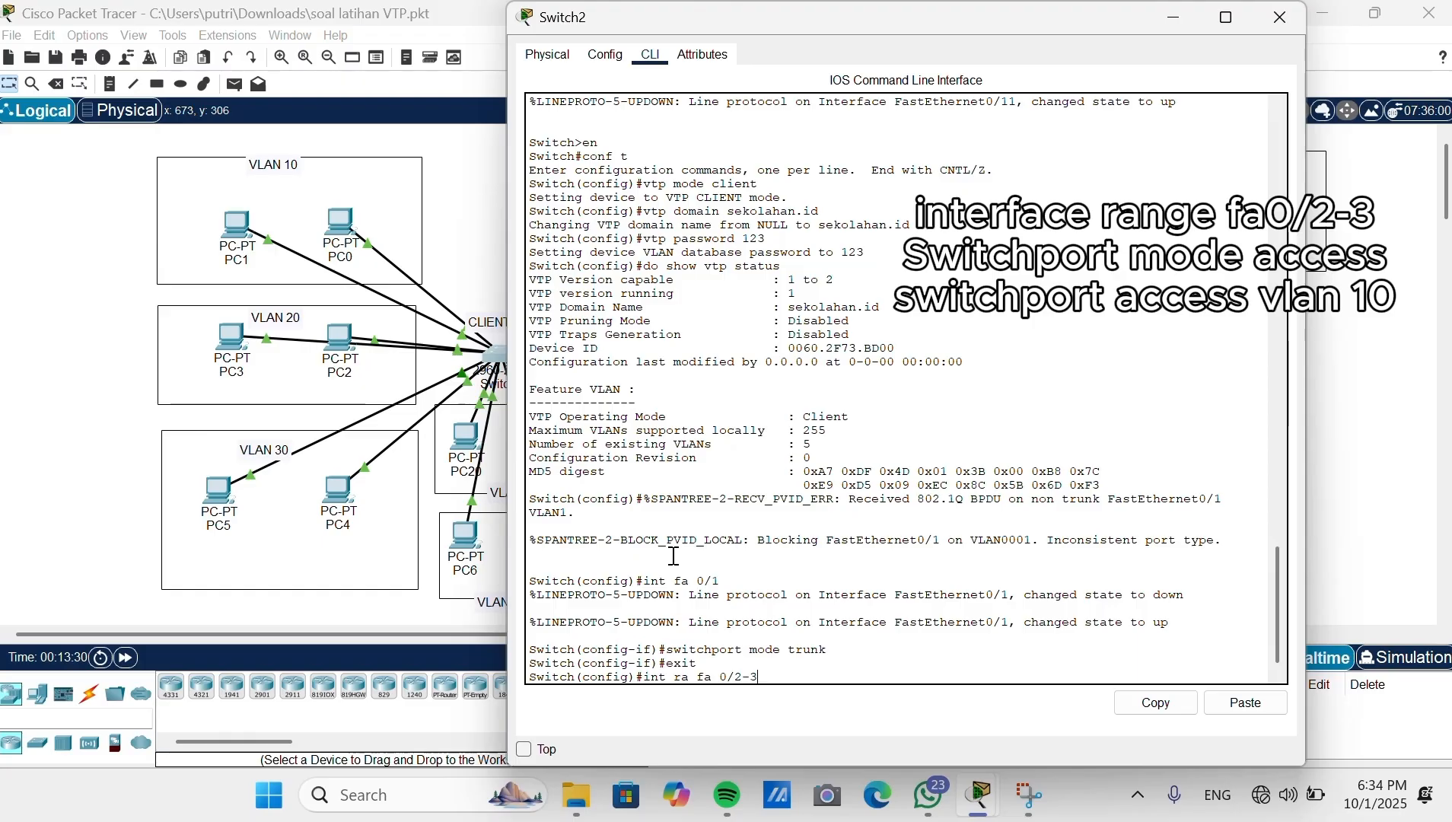
key(Return)
text(switchport mode access)
key(Return)
text(switc)
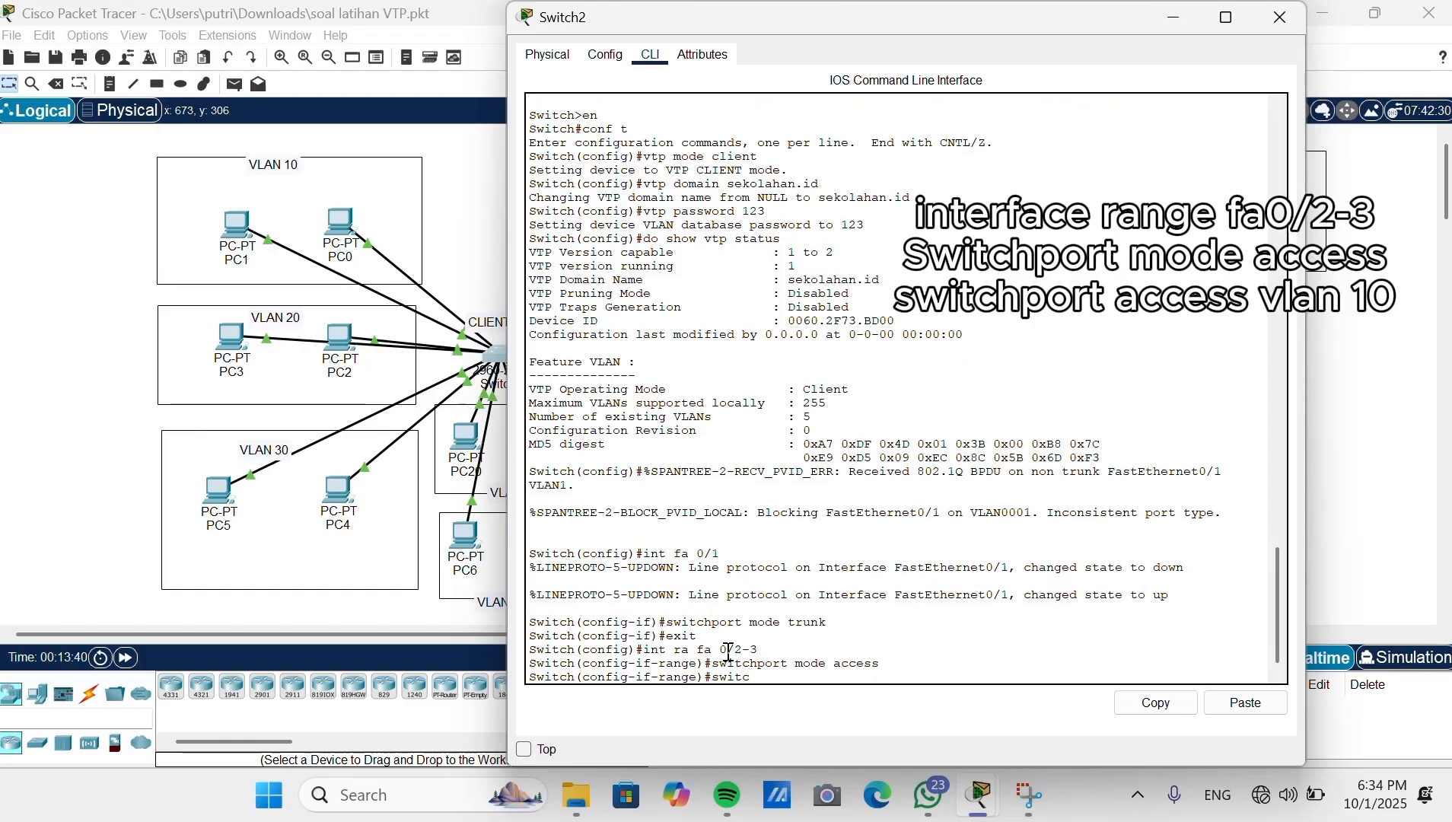
text(hport mode access vlan 10)
key(Return)
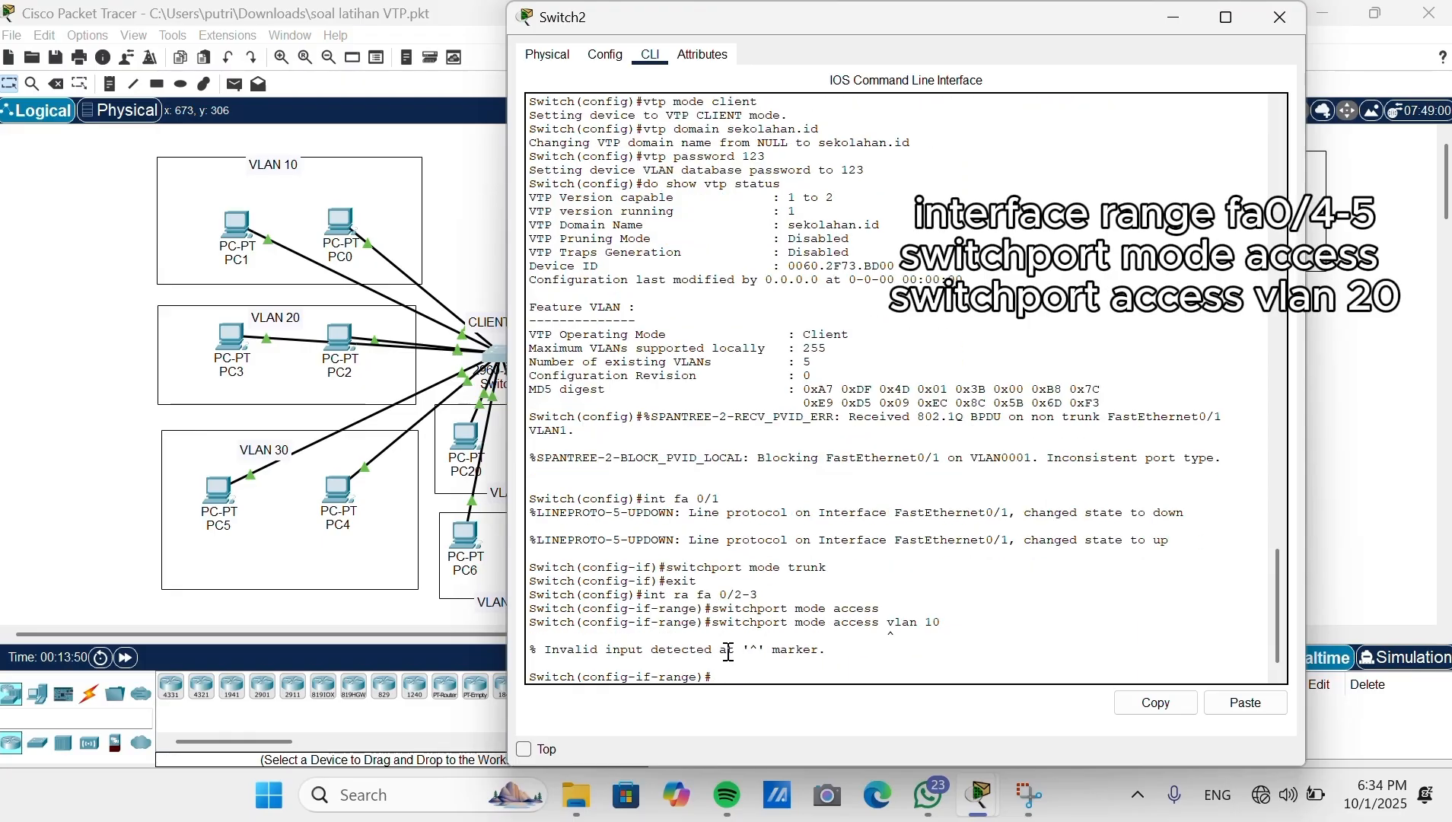
text(switchport access vlan 10)
key(Return)
Step: Set interface range fa 0/4-5 on Switch2 to access mode and assign it to VLAN 20
text(int ra fa 0/4-5)
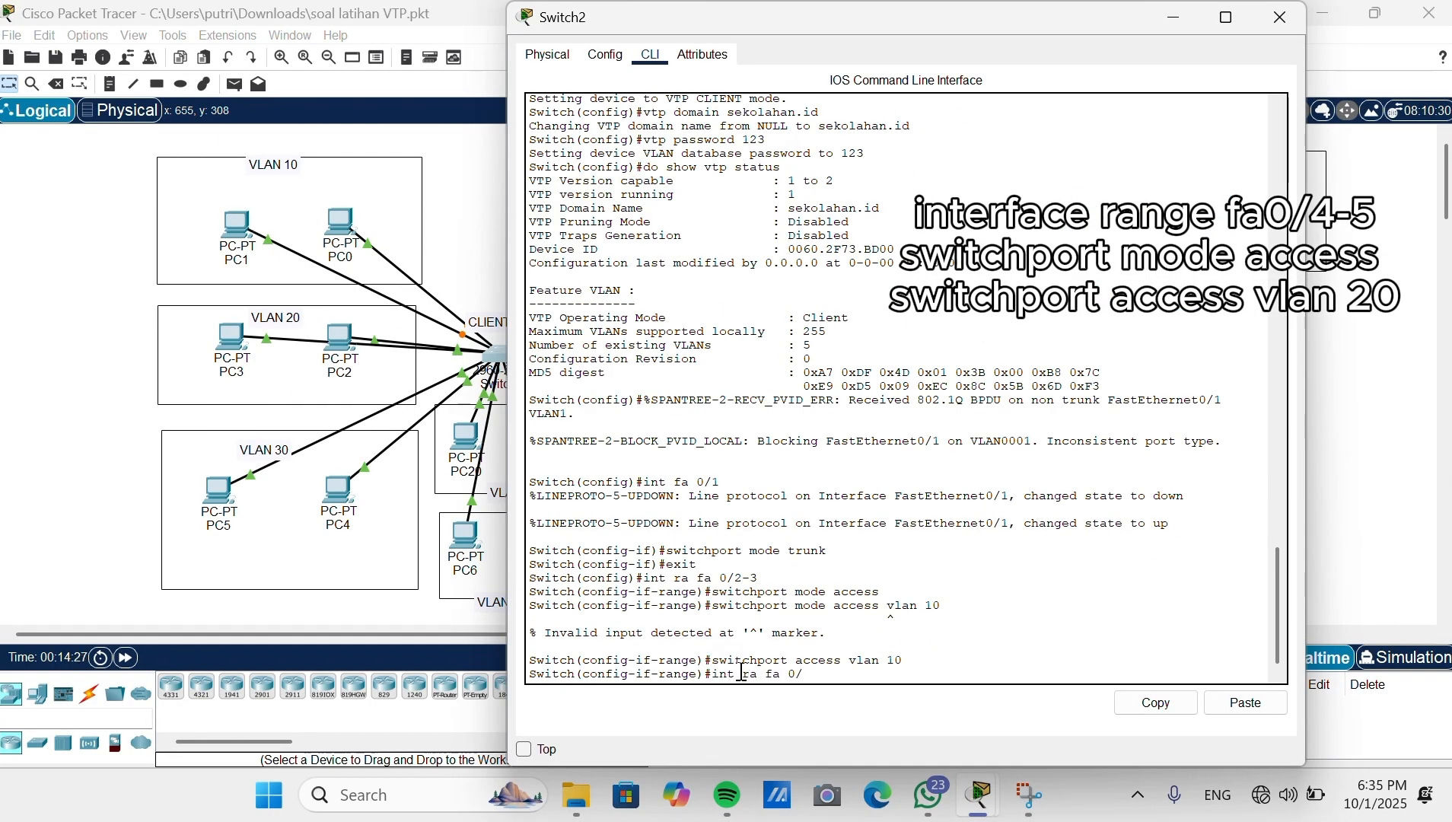
key(Return)
text(switchport mode access)
key(Return)
text(switchport access vlan 20)
key(Return)
Step: Set interface range fa 0/10-11 on Switch2 to access mode in VLAN 30 and check the assignments with do show vlan brief
text(int ra fa 0/1)
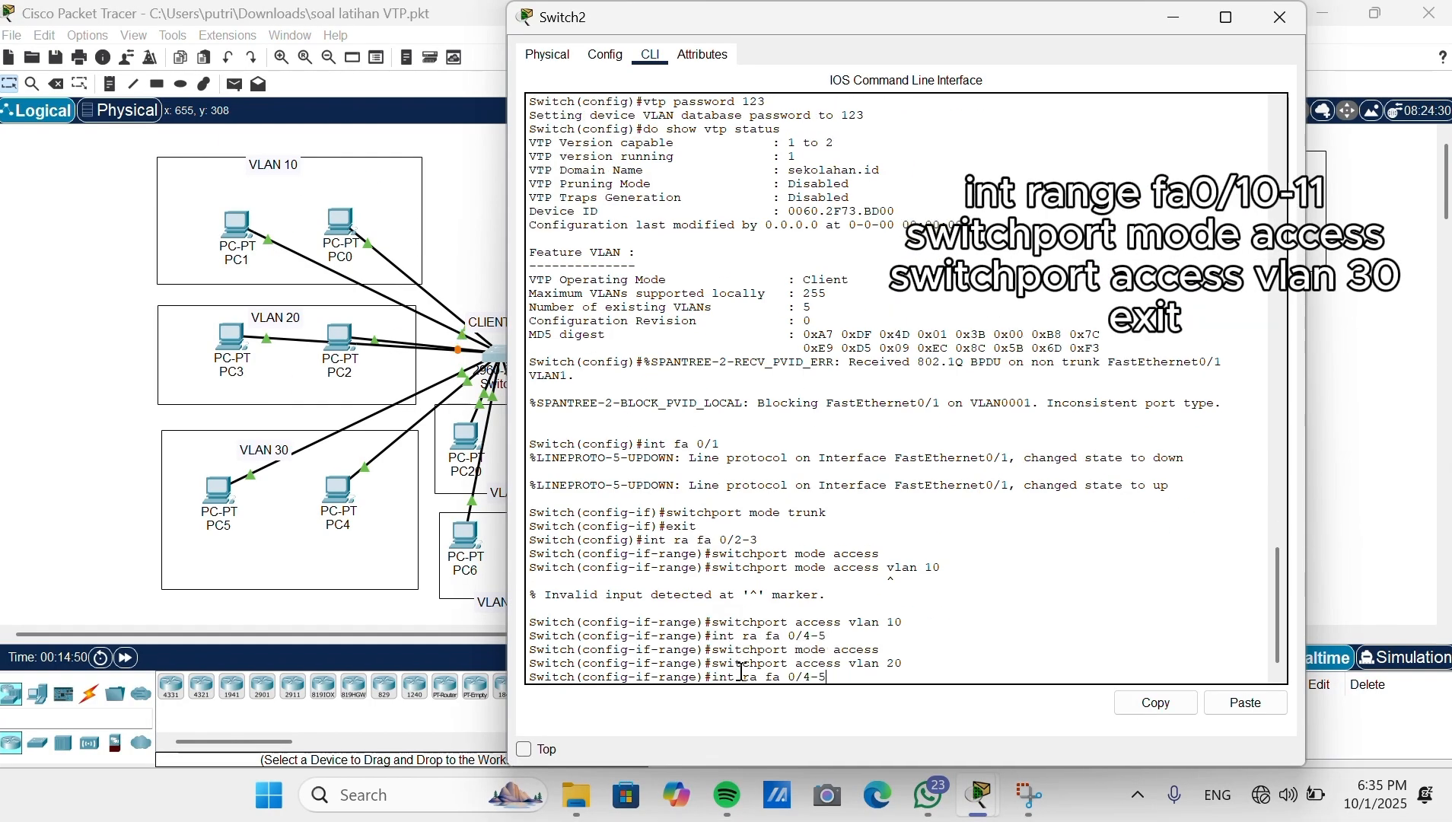
text(0-11)
key(Return)
text(switchport mode access)
key(Return)
text(switchport access vlan 30)
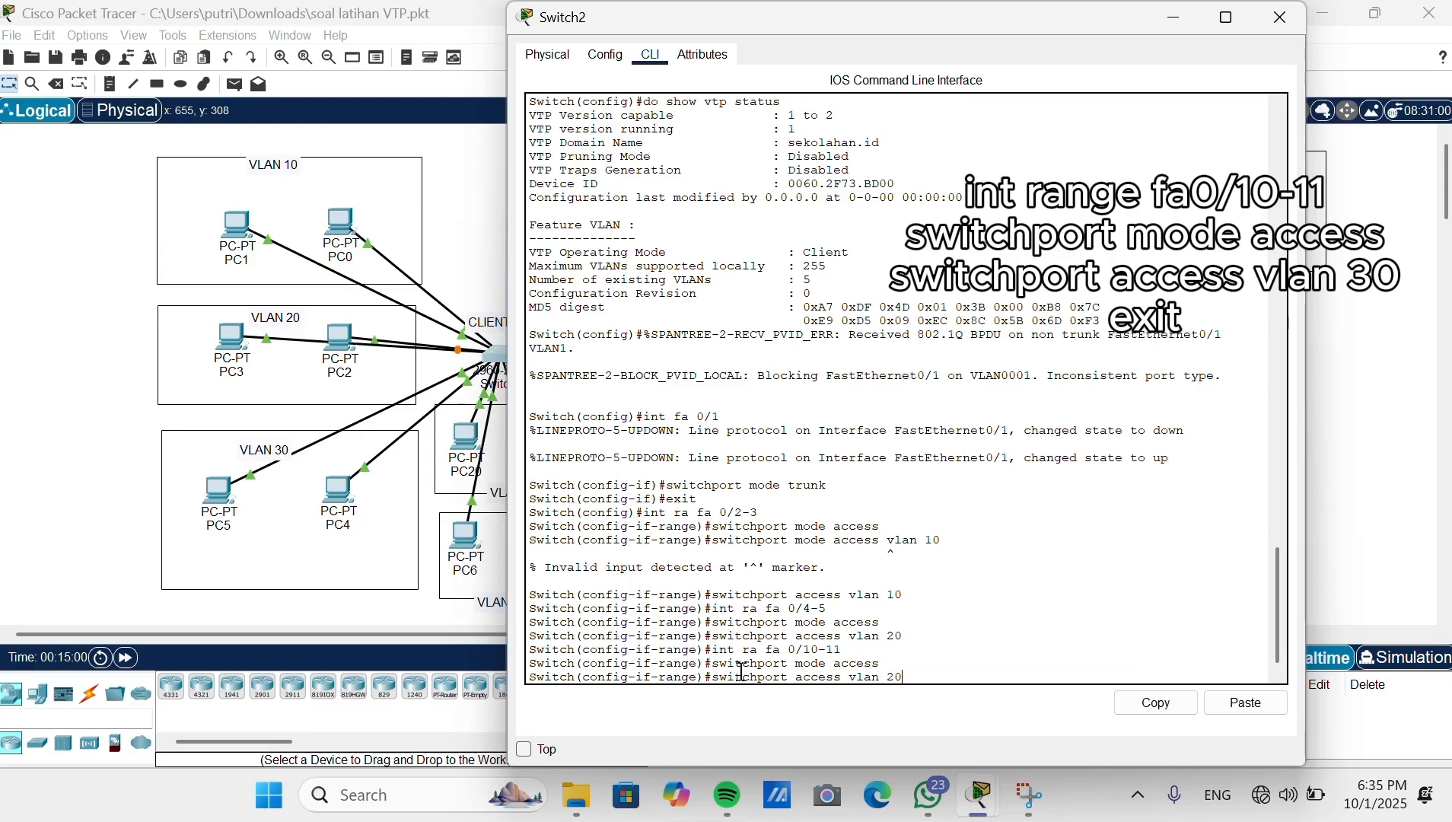
key(Return)
text(exit)
key(Return)
text(do show vlan brief)
key(Return)
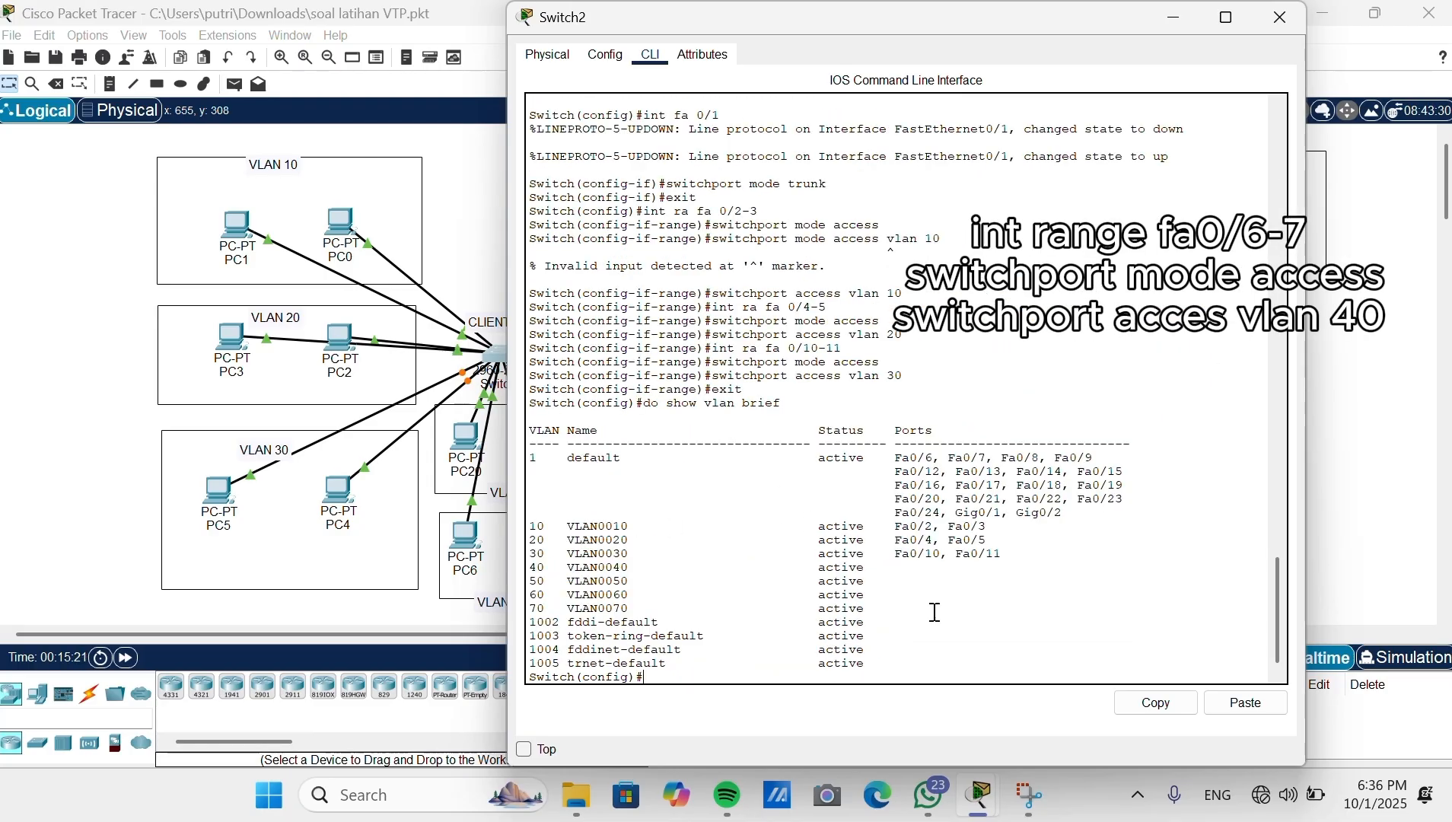
Step: Set interface range fa 0/6-7 on Switch2 to access mode and assign it to VLAN 40
text(int ra fa 0/6-7)
key(Return)
text(switchport mode access)
key(Return)
text(switchport access vlan 40)
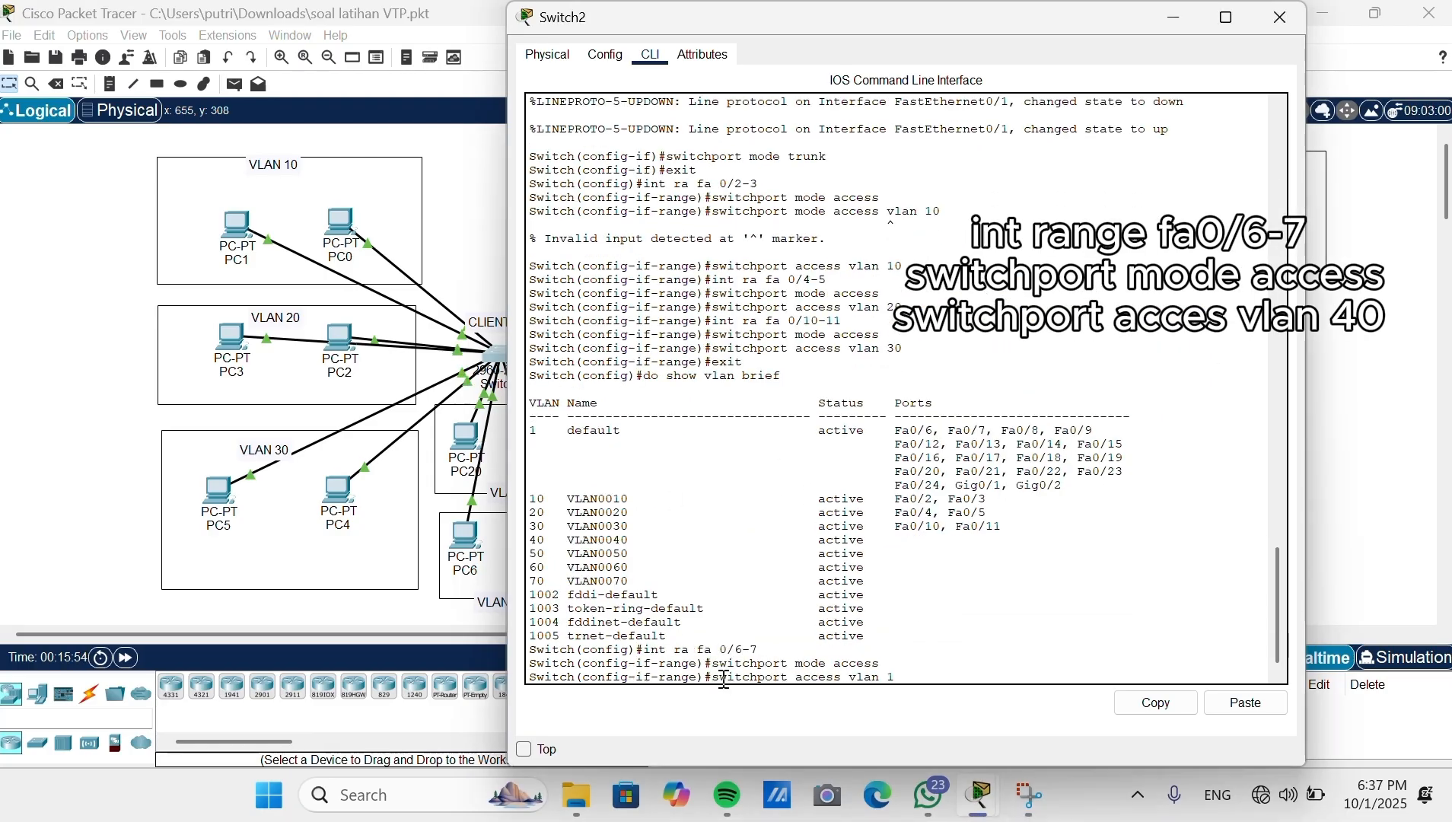
key(Return)
Step: Set interface range fa 0/8-9 on Switch2 to access mode in VLAN 50 and check the assignments with do show vlan brief
text(int ra fa 00/8-9)
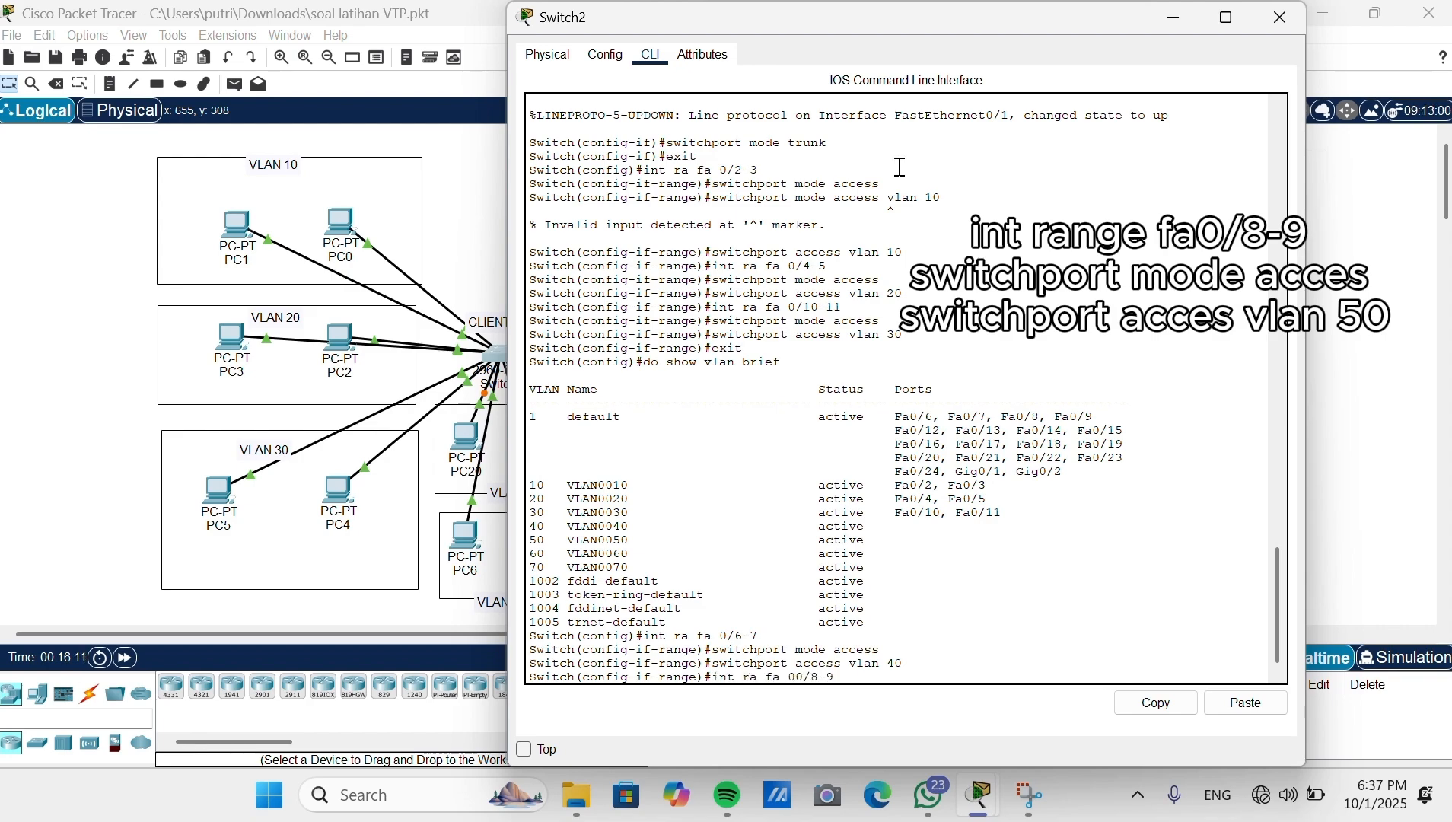
key(Return)
text(switchport mode access)
key(Return)
text(switchport access vlan 50)
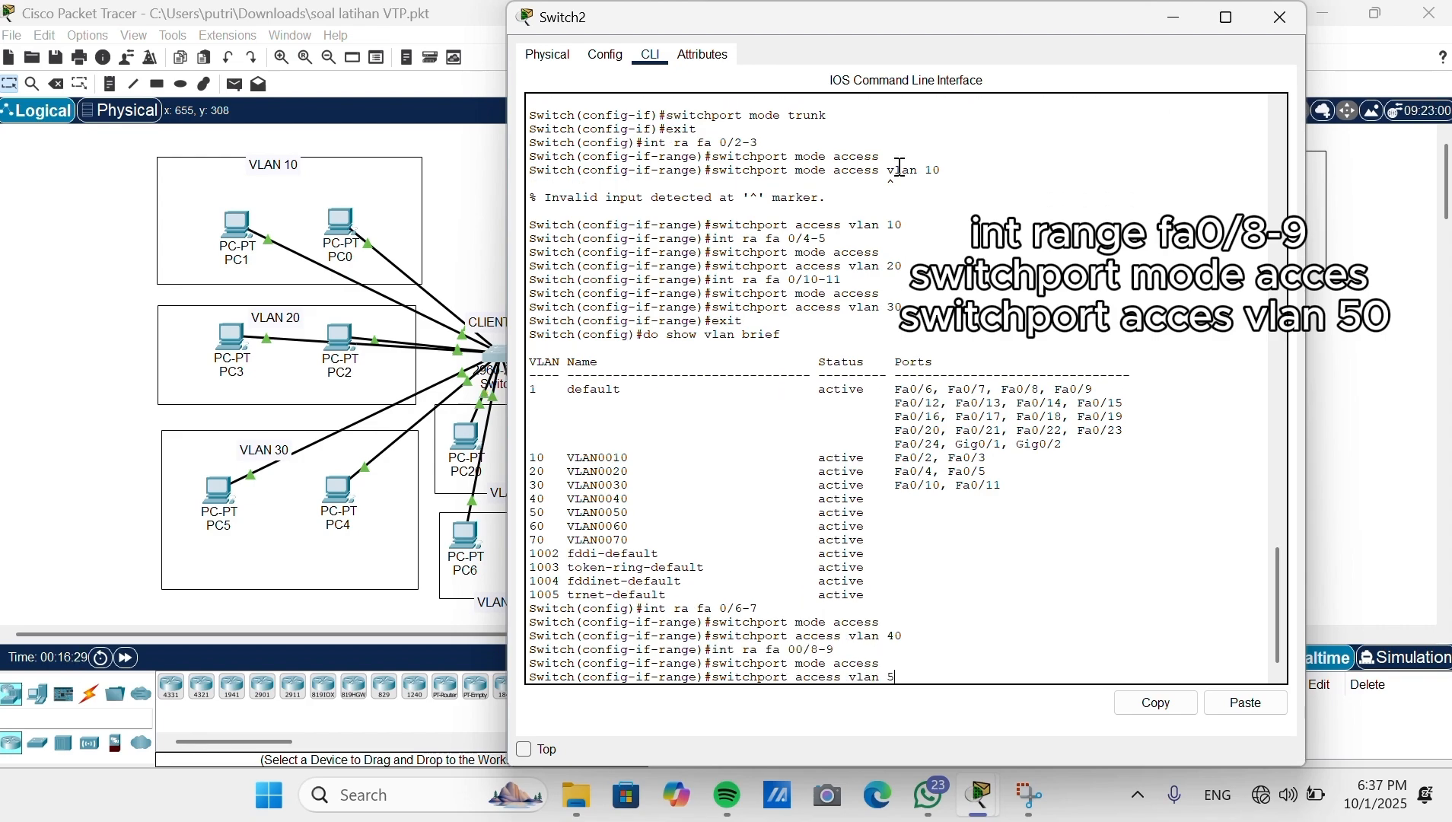
key(Return)
text(do show vlan brief)
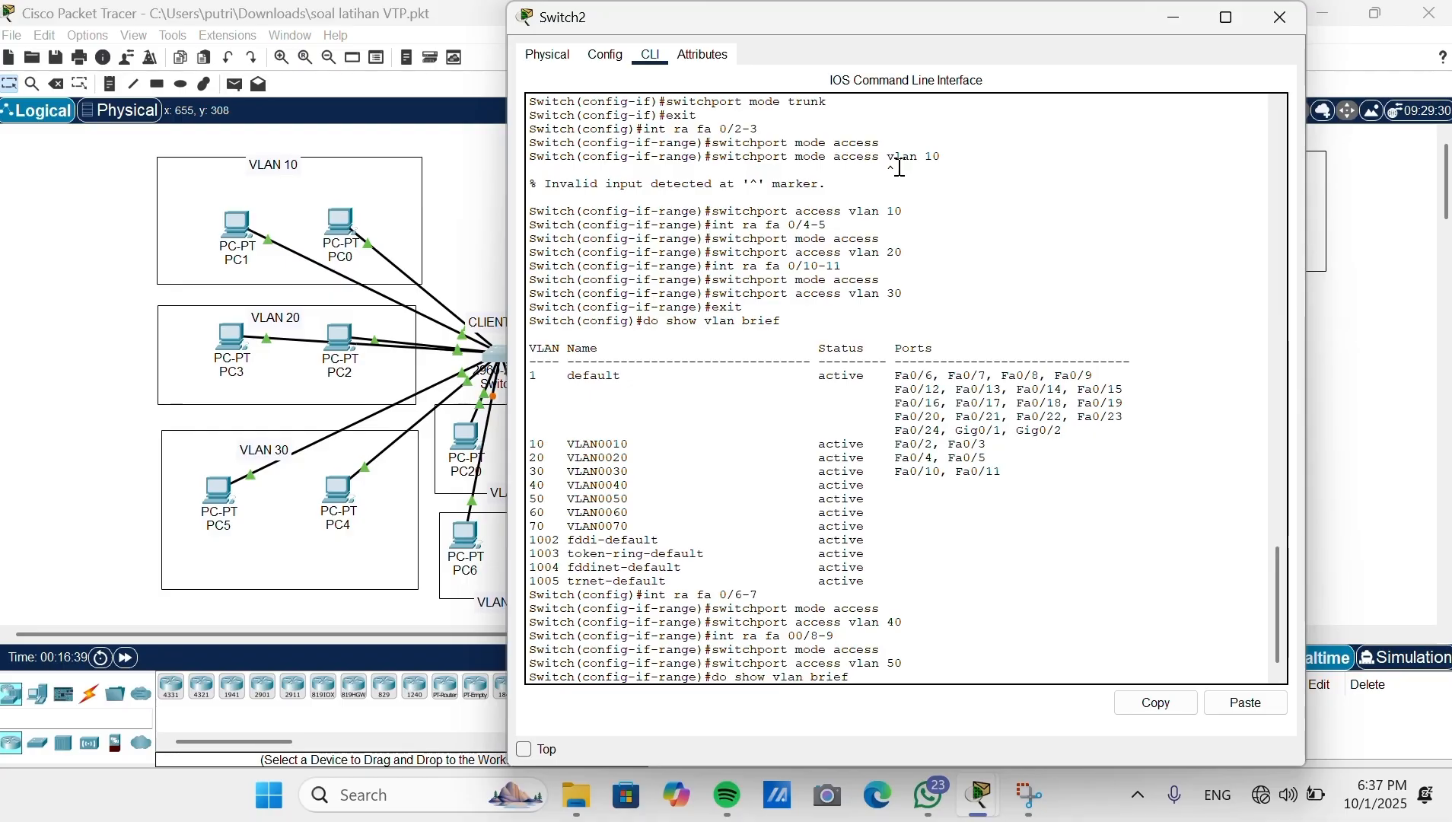
key(Return)
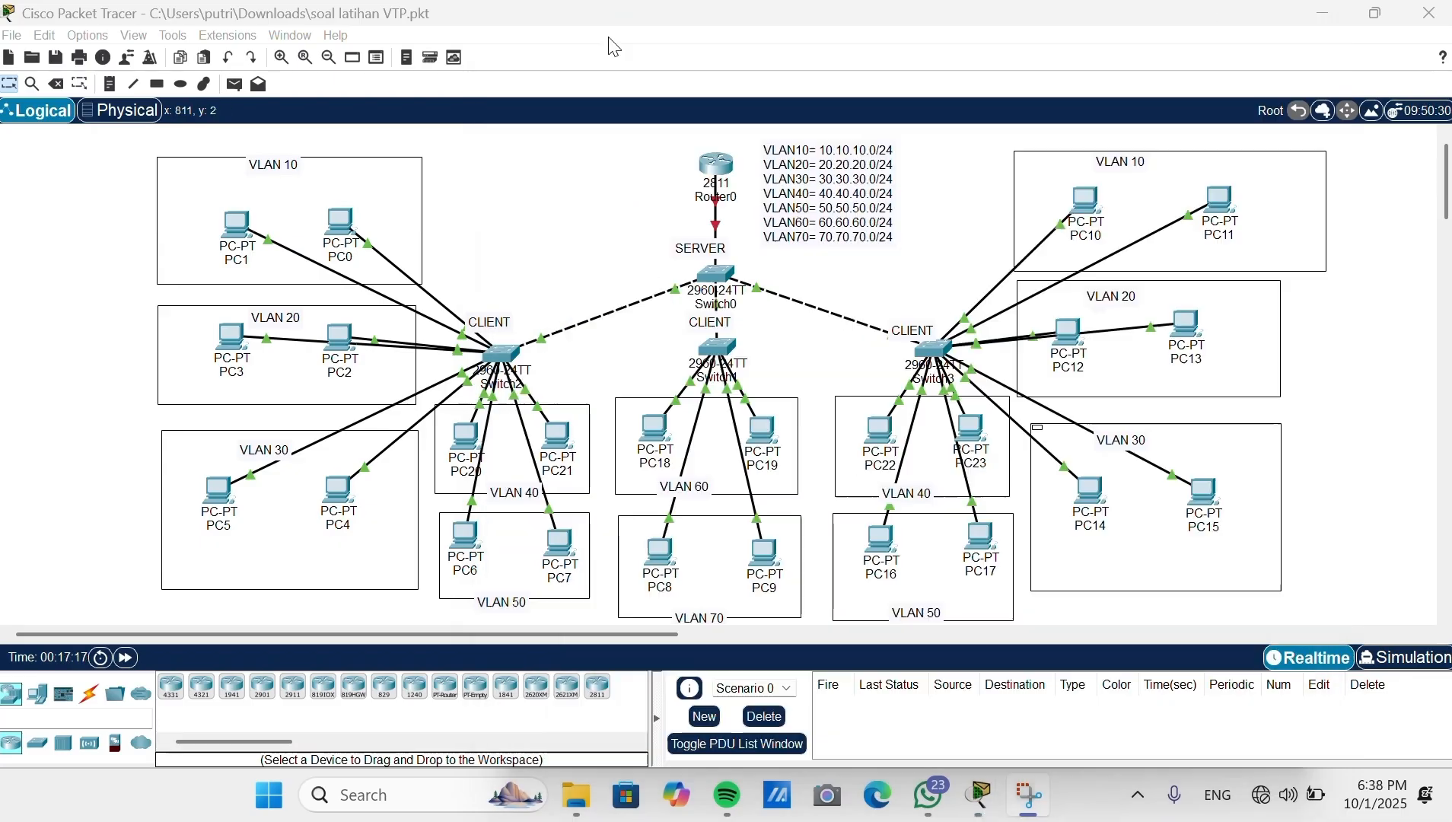
Step: Open the command line of Switch1 and enter global configuration mode
click(708, 348)
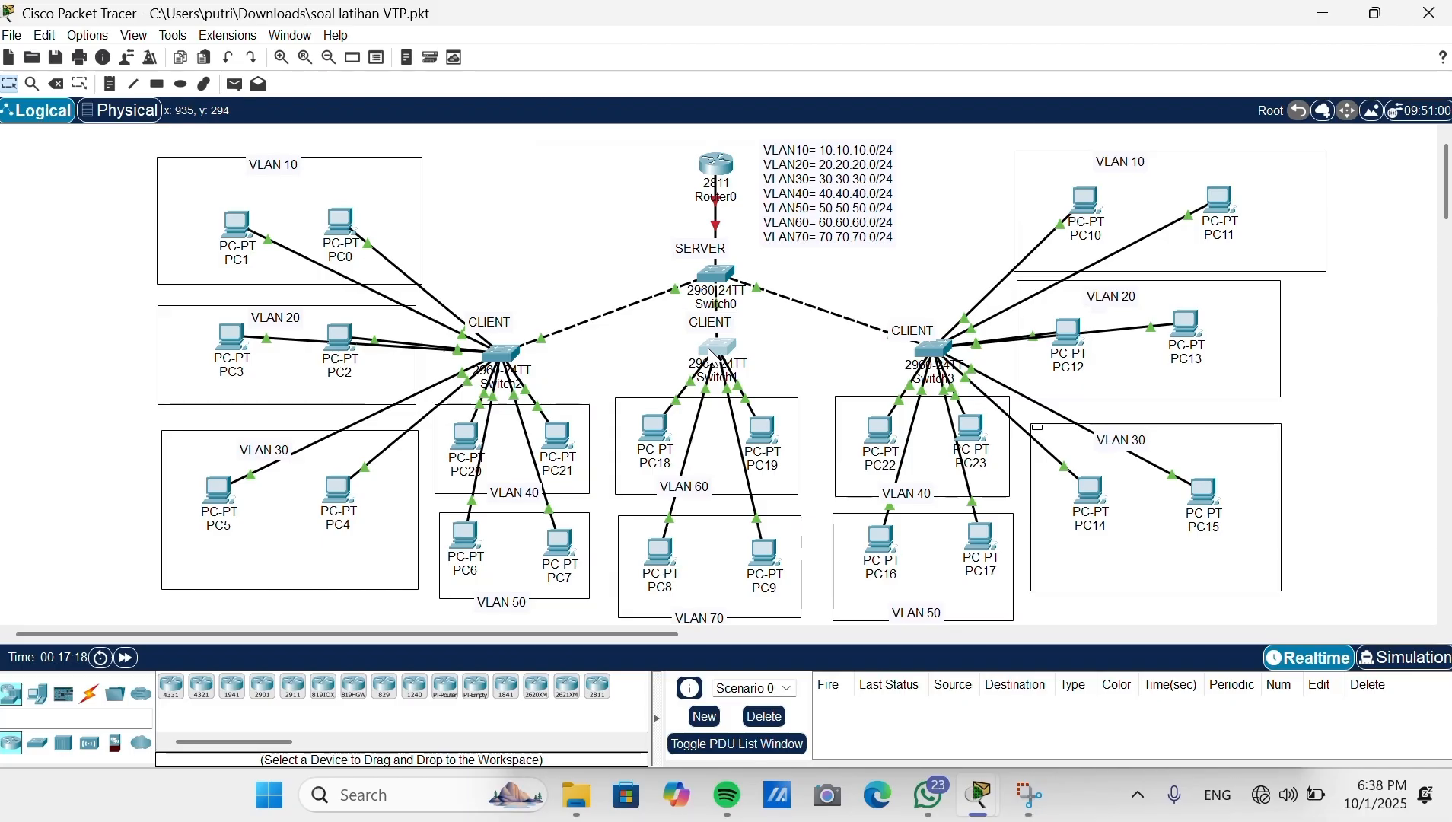
scroll(871, 353, down, 1)
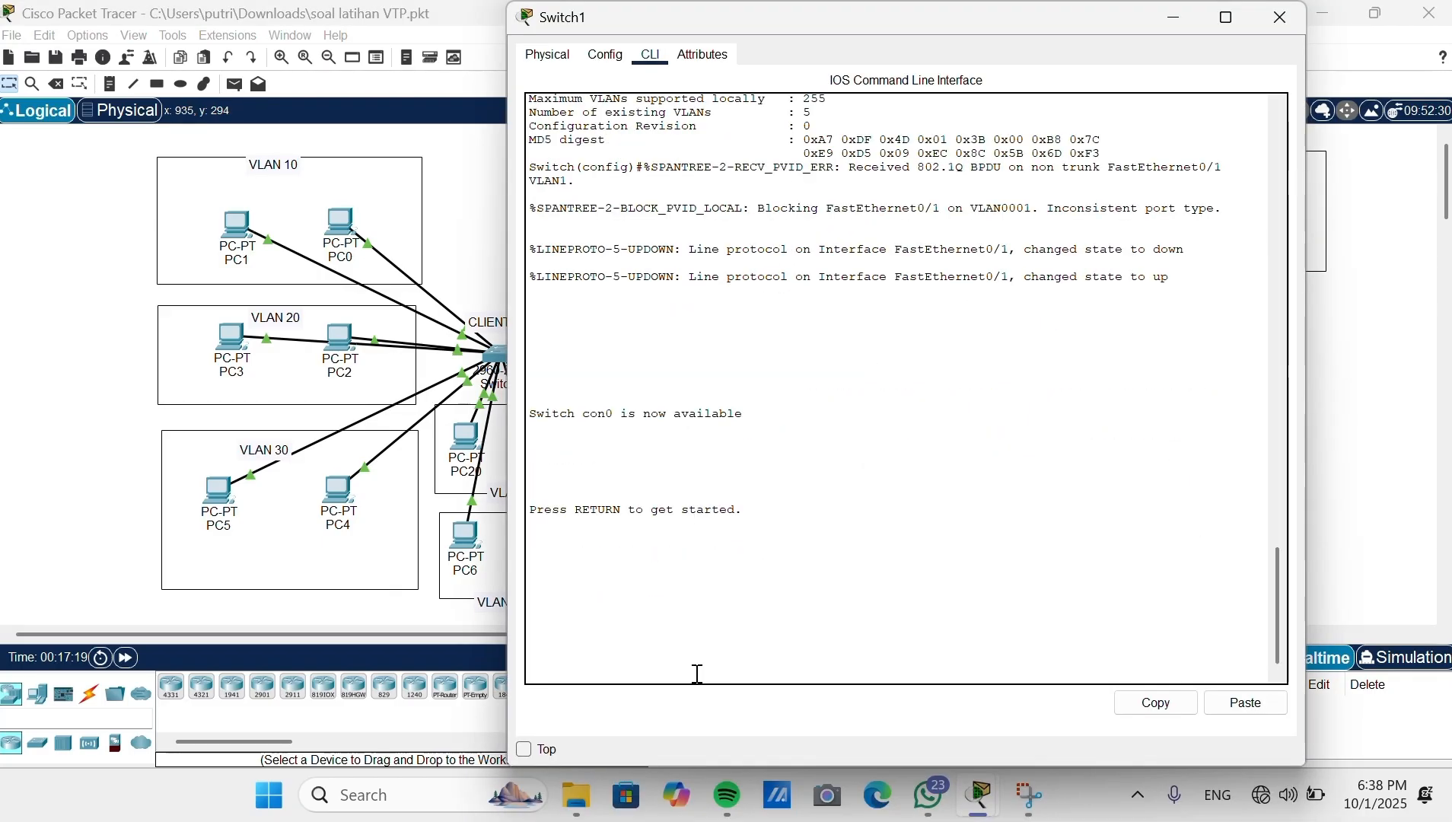
key(Return)
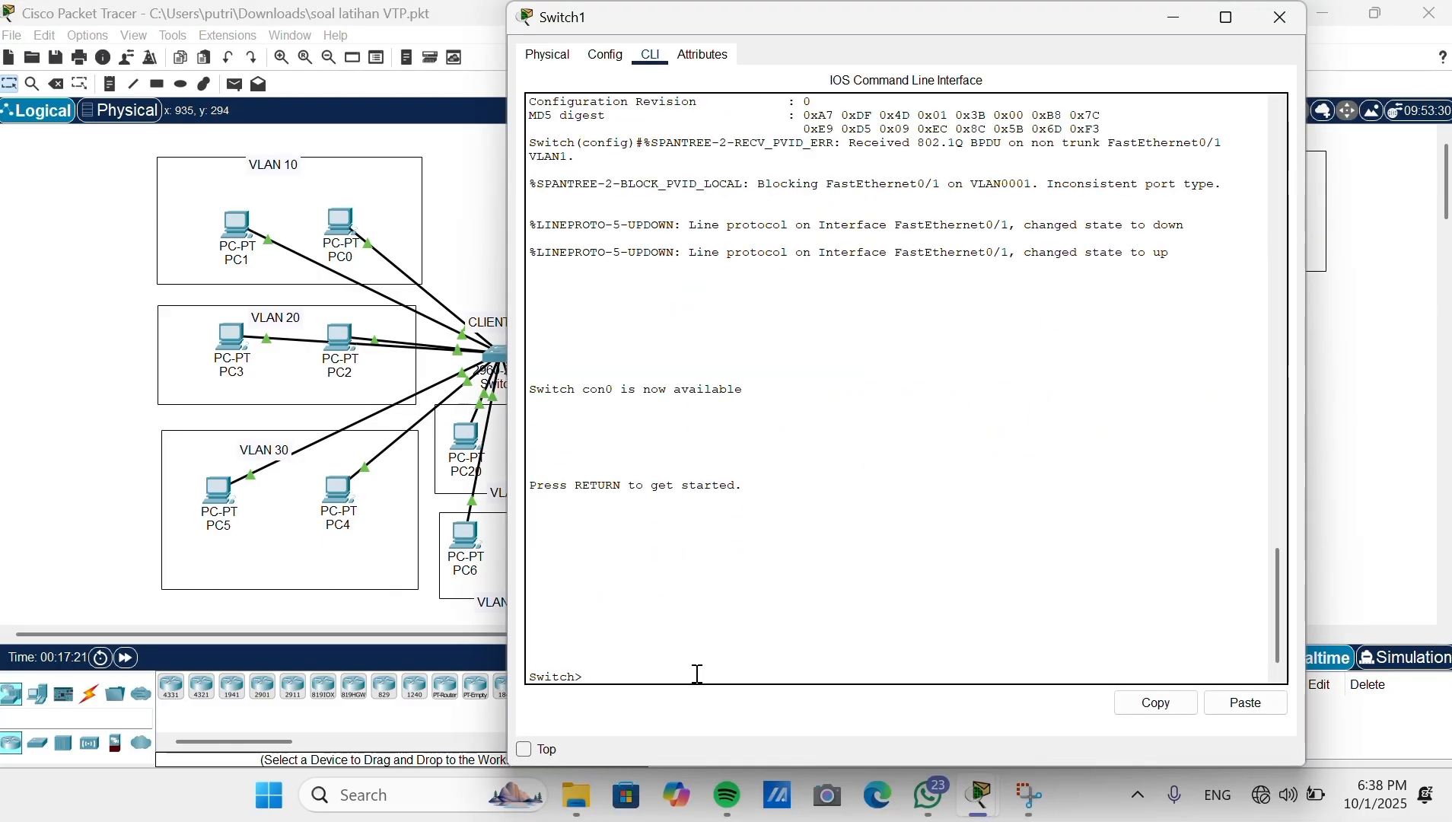
text(eb)
key(BackSpace)
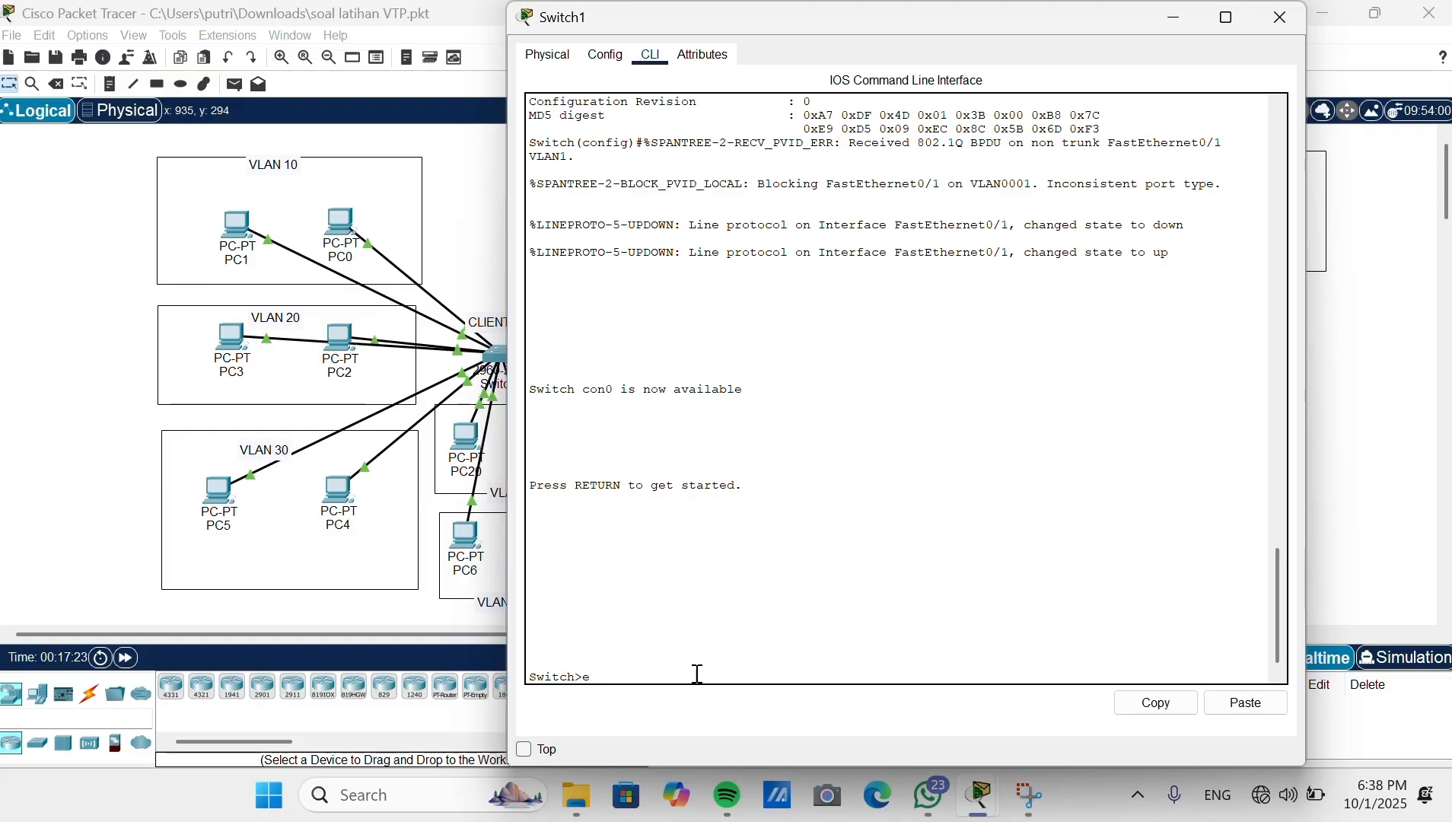
text(n)
key(Return)
text(conf t)
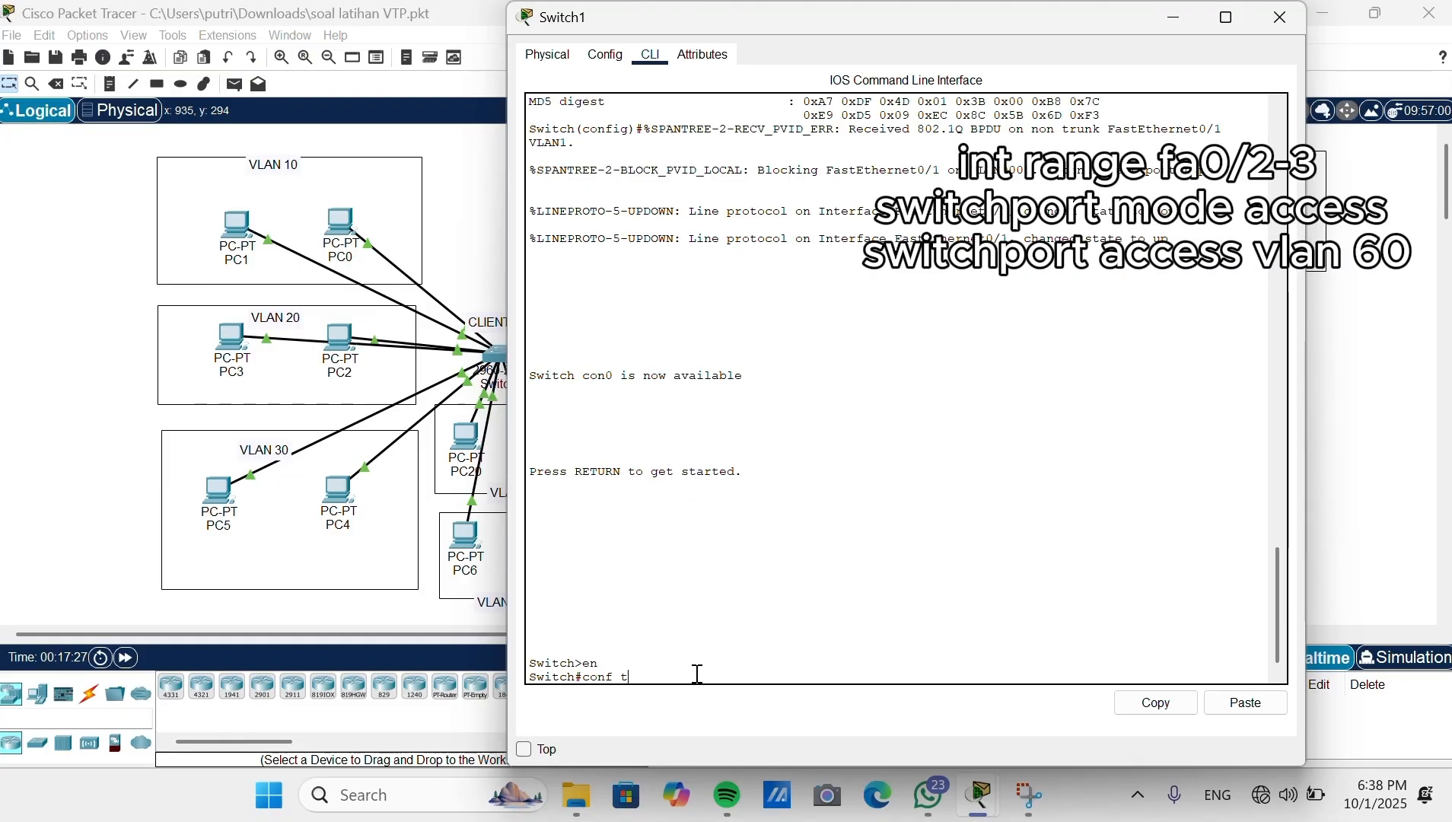
key(Return)
click(661, 677)
Step: Set interface range fa 0/2-3 on Switch1 to access mode and assign it to VLAN 60
text(int r)
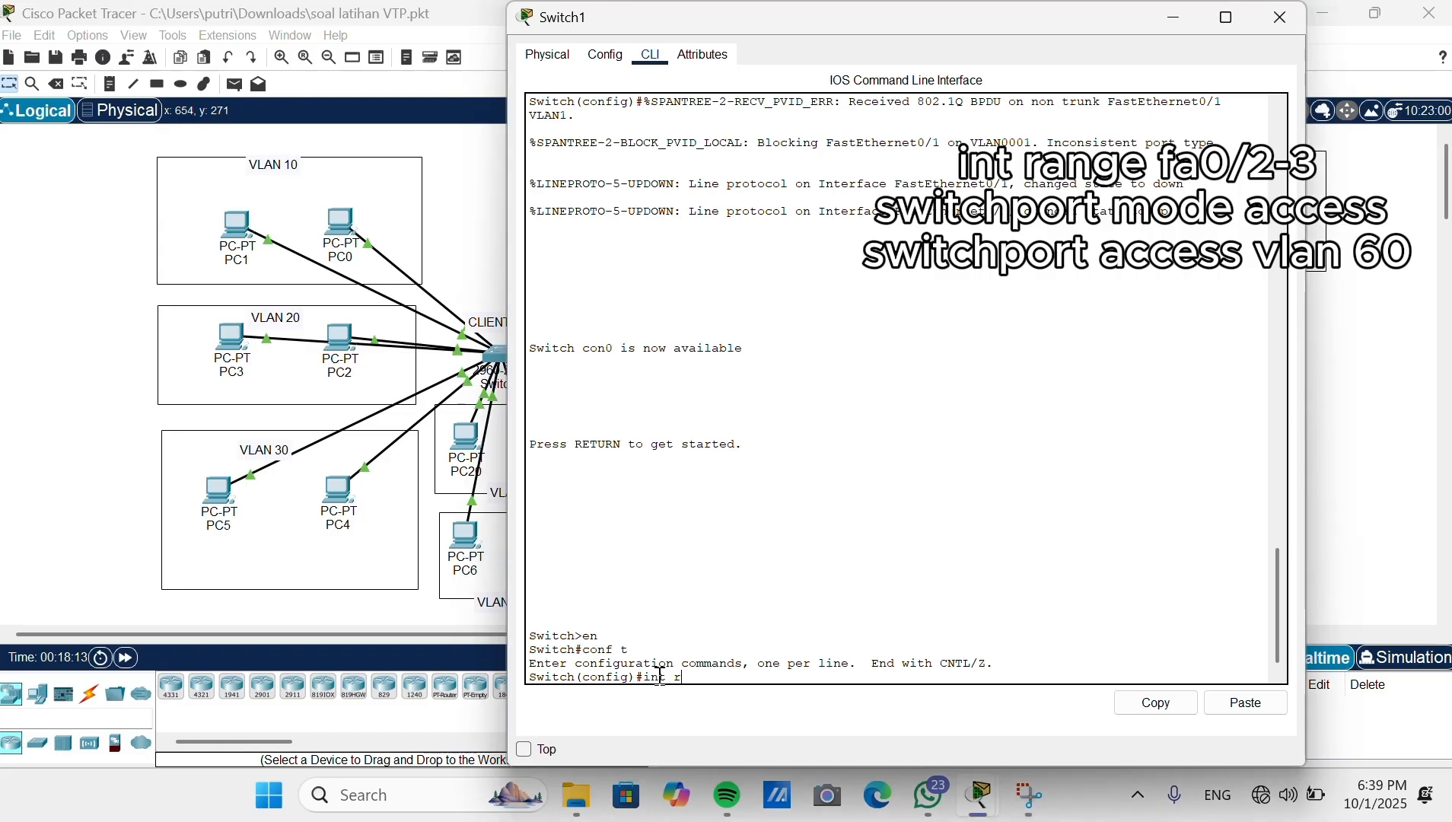
text(a fa 0/2-3)
key(Return)
text(switchport mode acce)
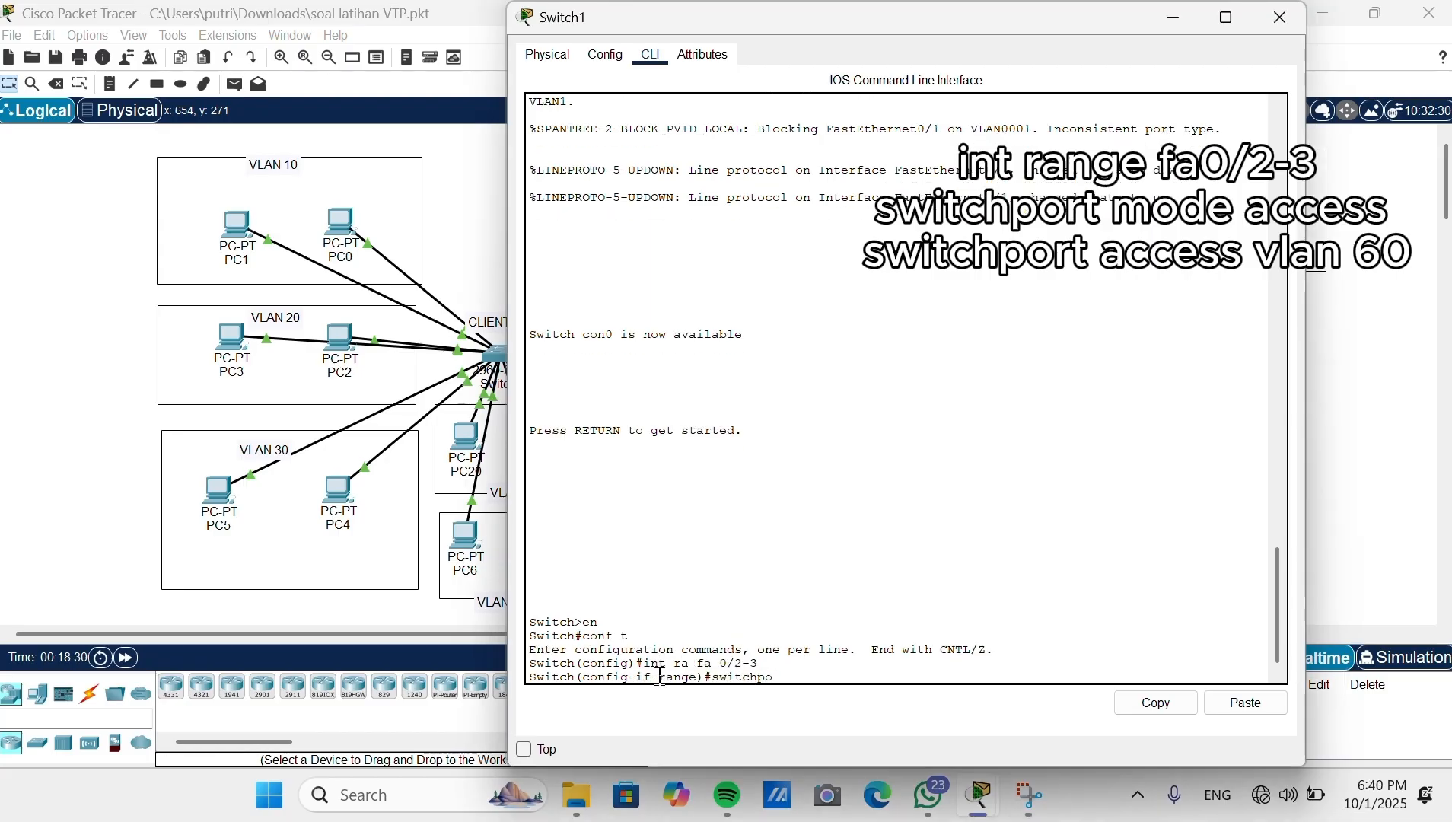
text(ss)
key(Return)
text(switchport access vlan 60)
key(Return)
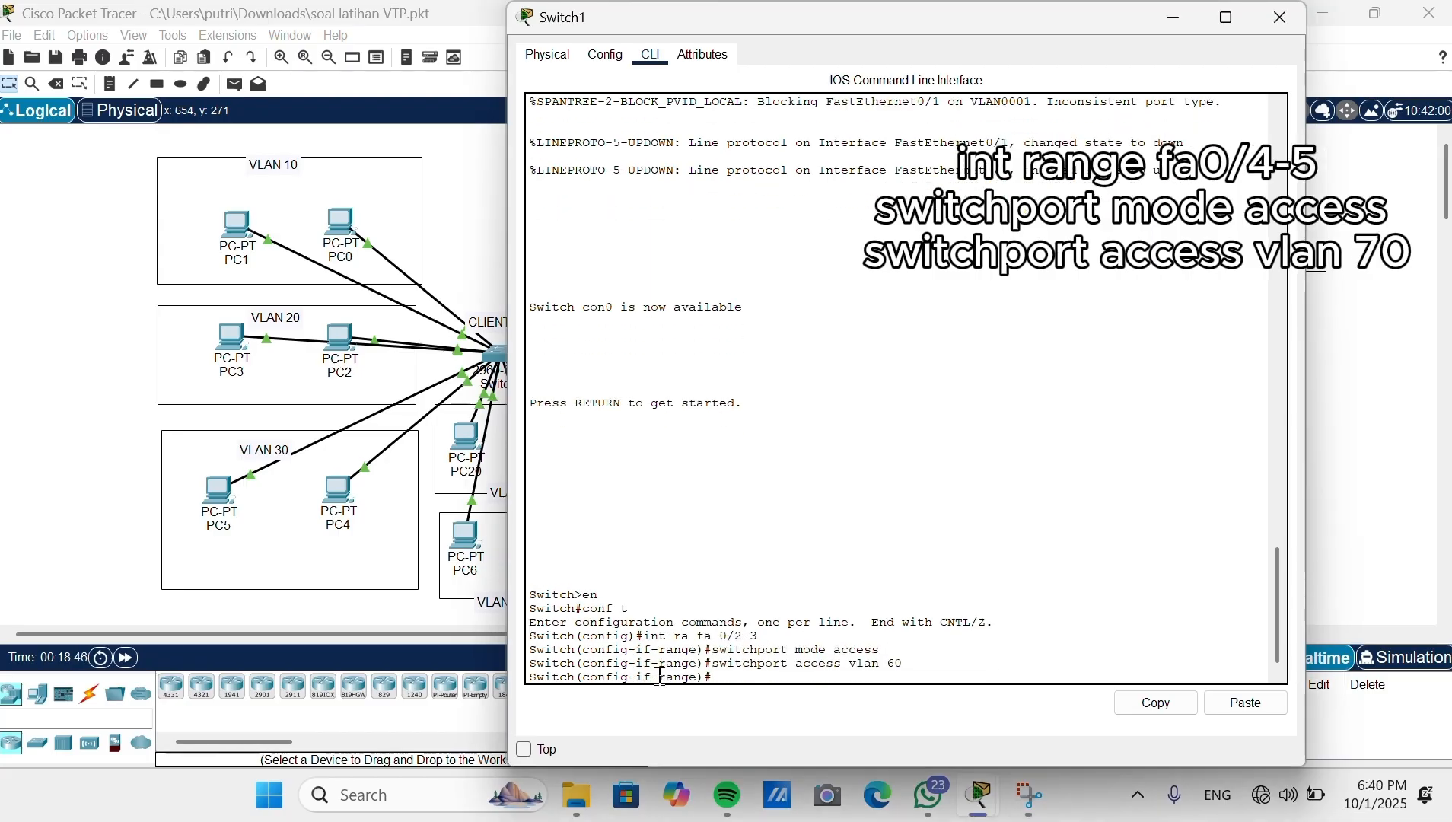
Step: Set interface range fa 0/4-5 on Switch1 to access mode and assign it to VLAN 70
text(int ra fa 0/4-5)
key(Return)
text(switchport mode access)
key(Return)
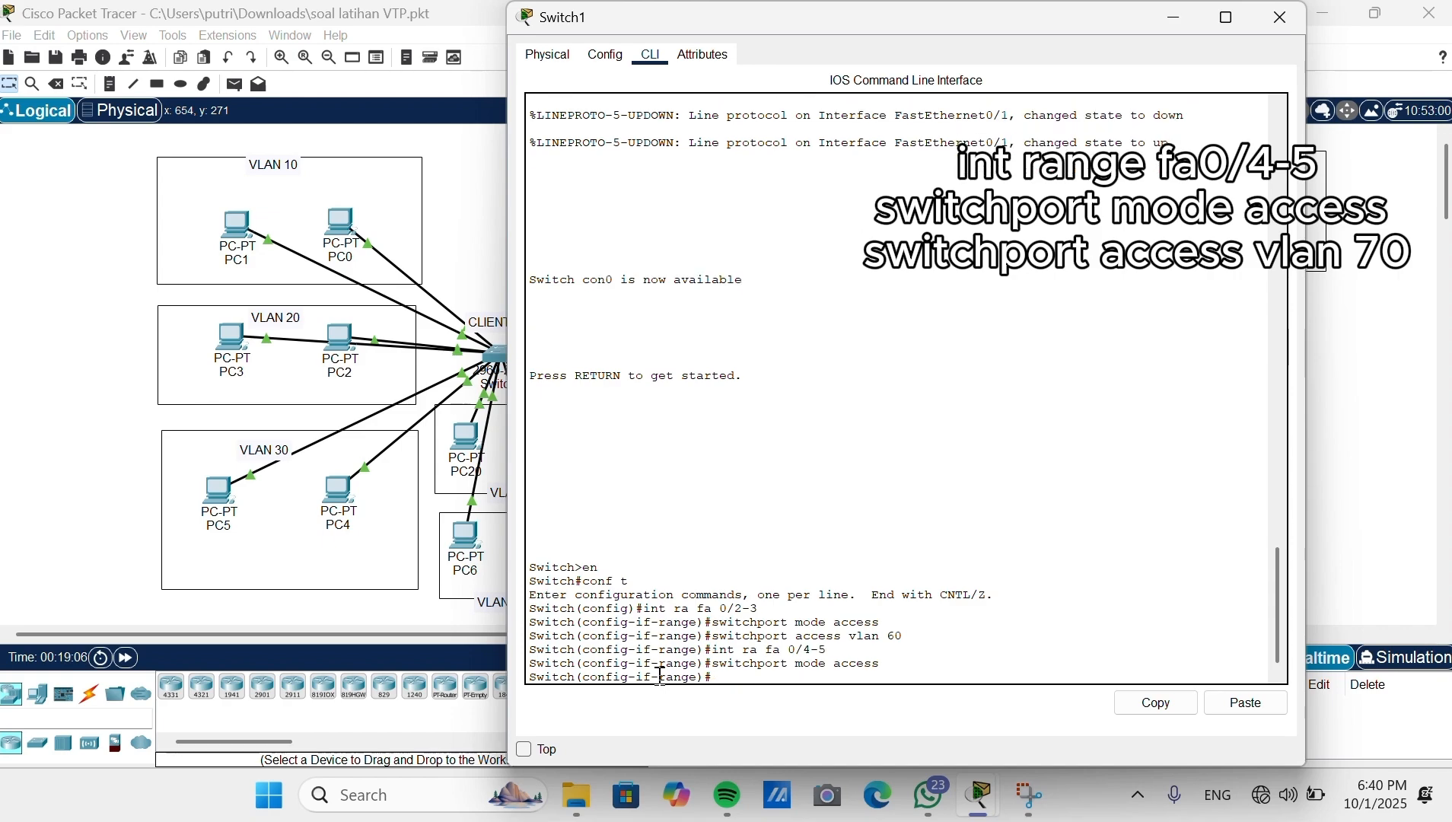
text(switchport acceess vlan 70)
key(Return)
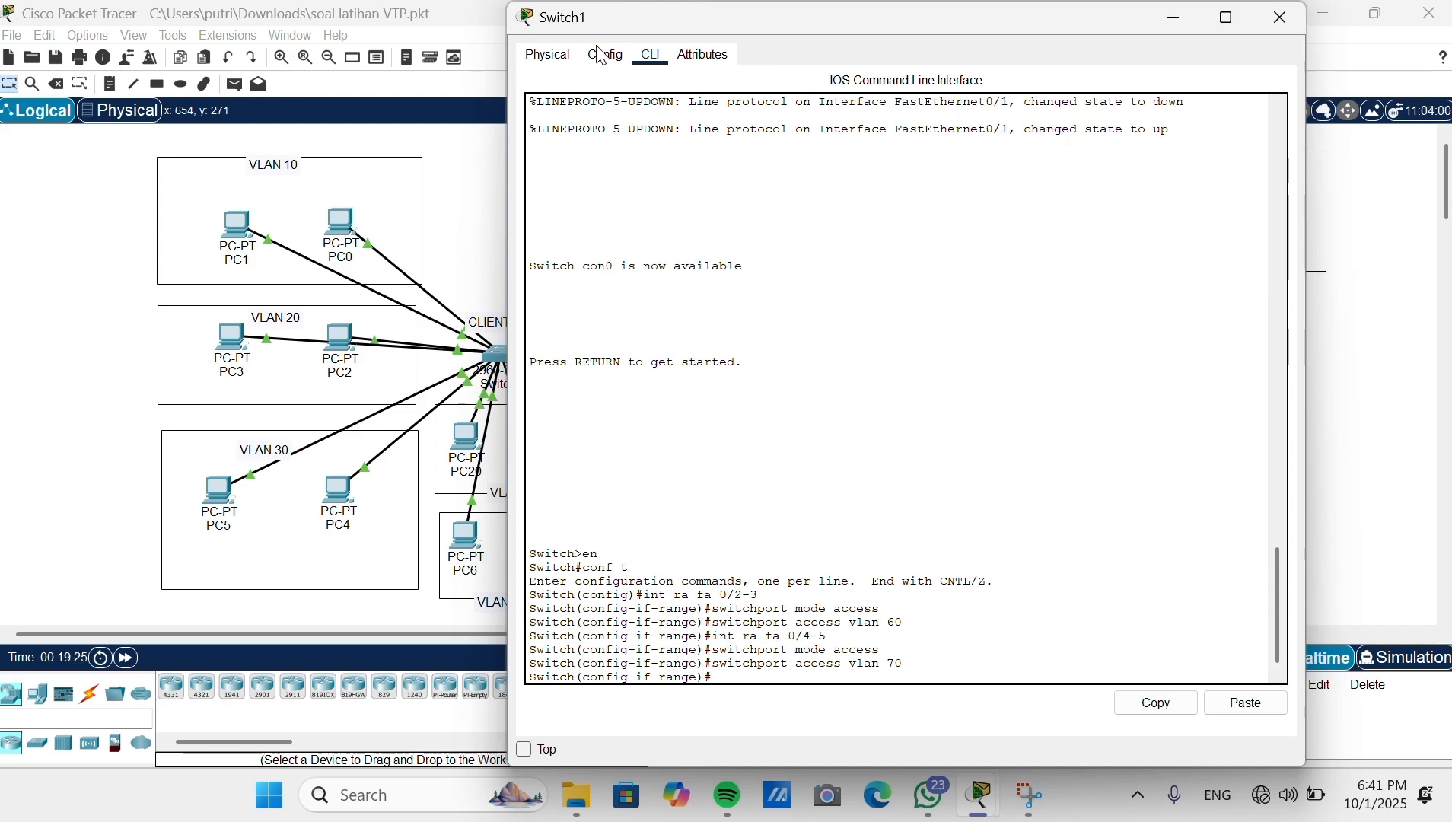
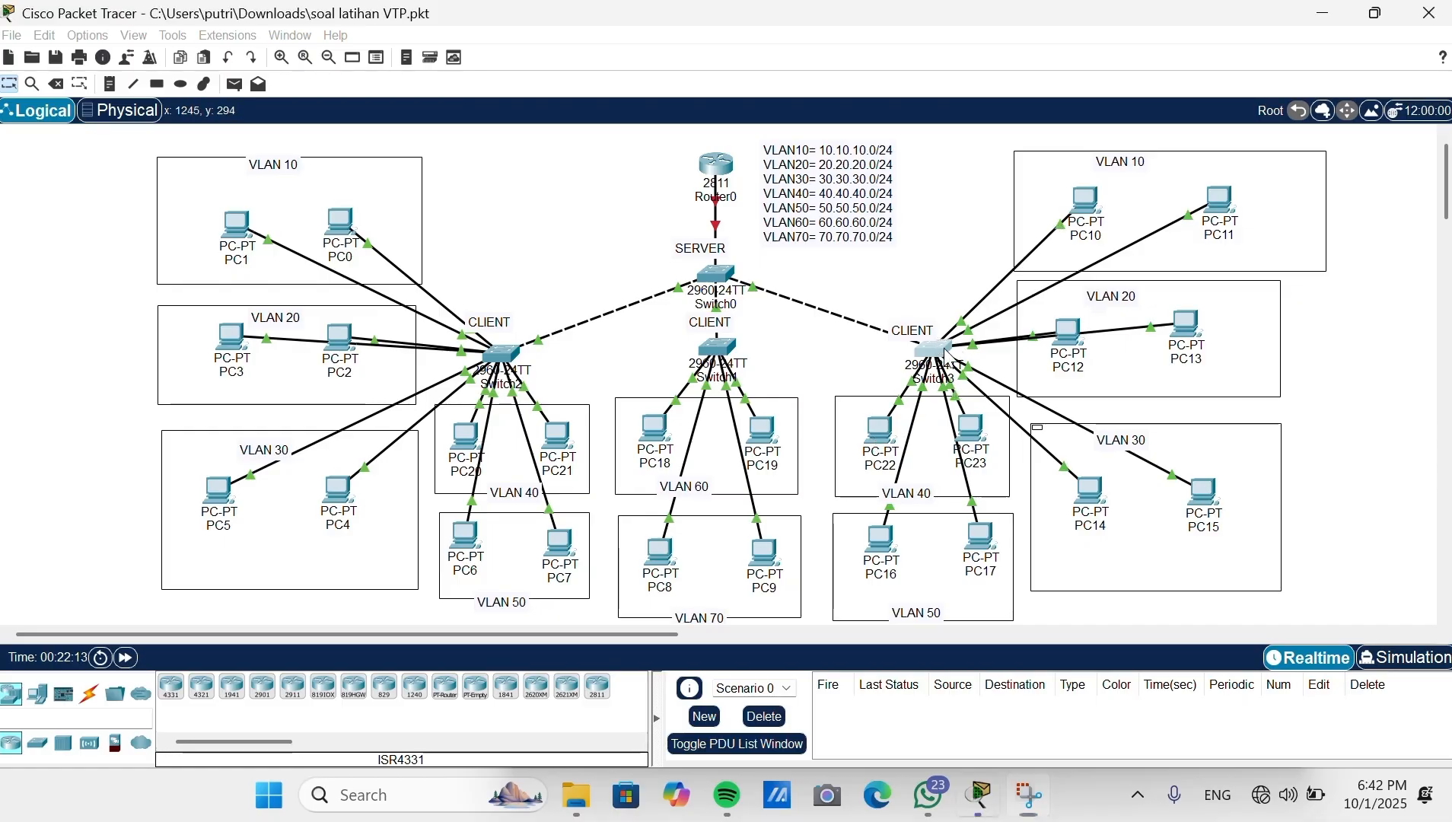
Step: Open the command line of Switch3 and enter global configuration mode
click(944, 350)
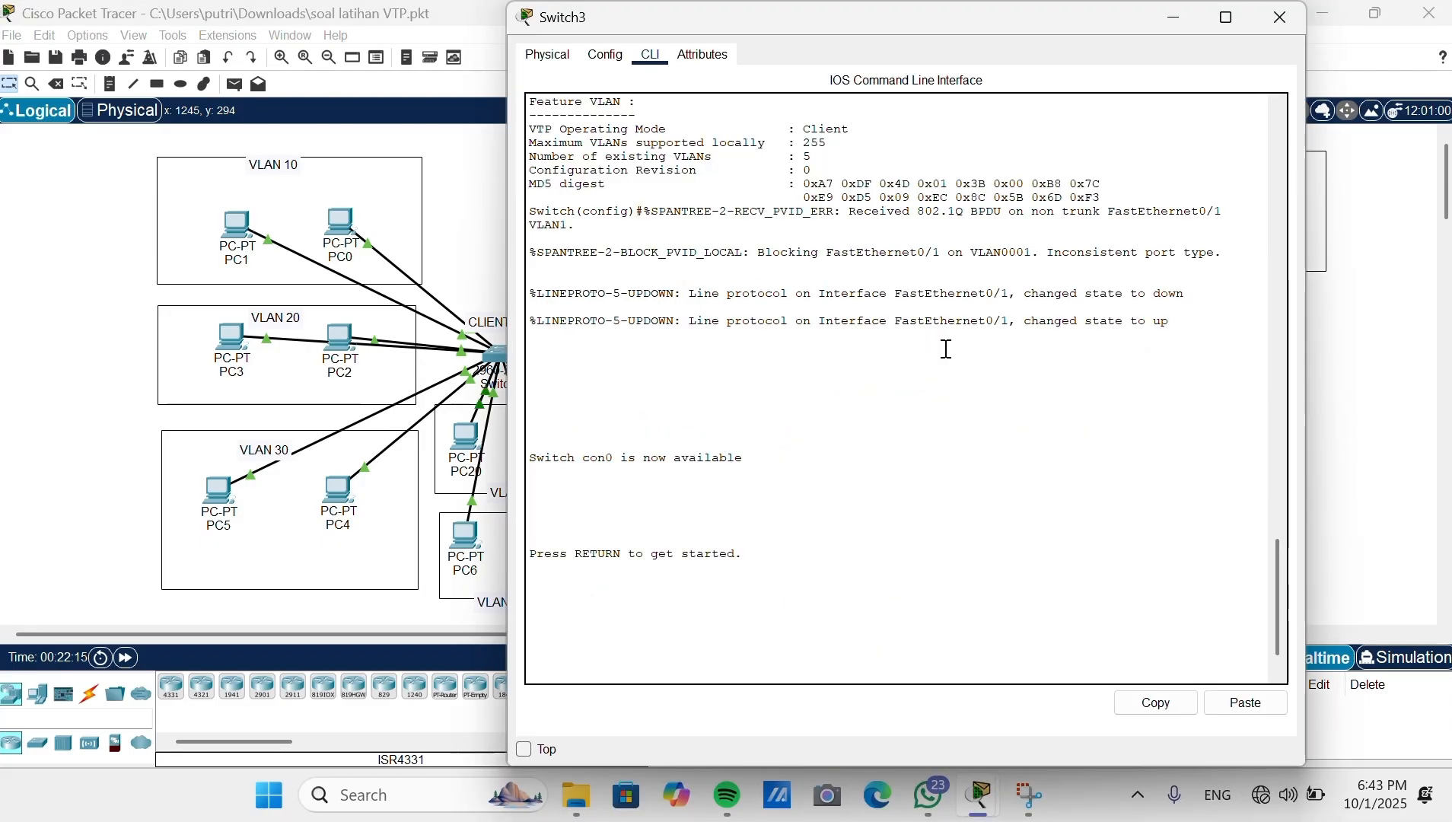
key(Return)
text(en)
key(Return)
text(conf)
key(Return)
Step: Set interface range fa 0/6-7 on Switch3 to access mode and assign it to VLAN 10
text(int ra fa 0/6-7)
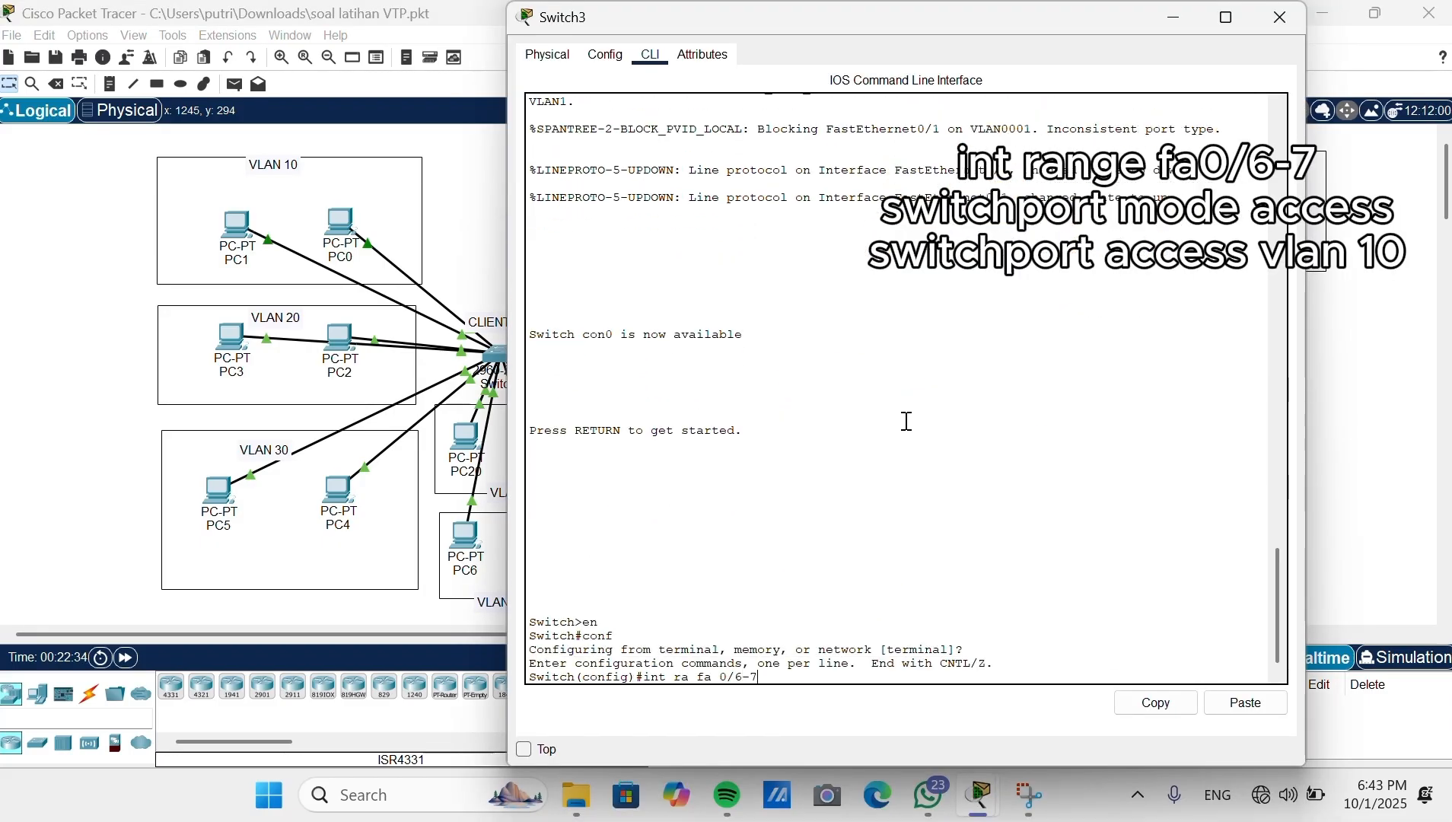
key(Return)
text(siwtchport mode access)
key(Return)
text(switchport mode access)
key(Return)
text(switchpo)
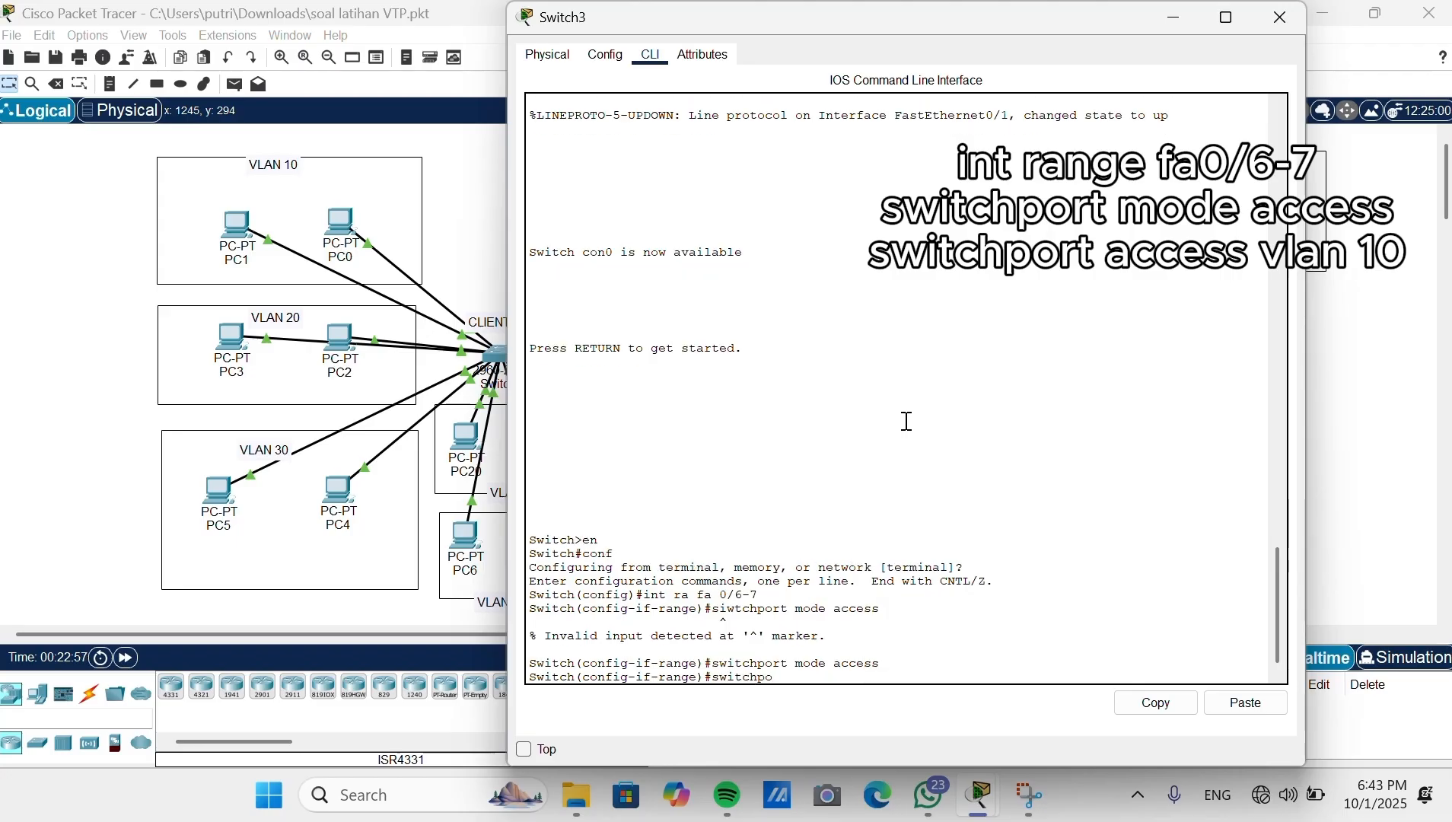
text(rt access vlan 10)
key(Return)
Step: Set interface range fa 0/8-9 on Switch3 to access mode and assign it to VLAN 20
text(int )
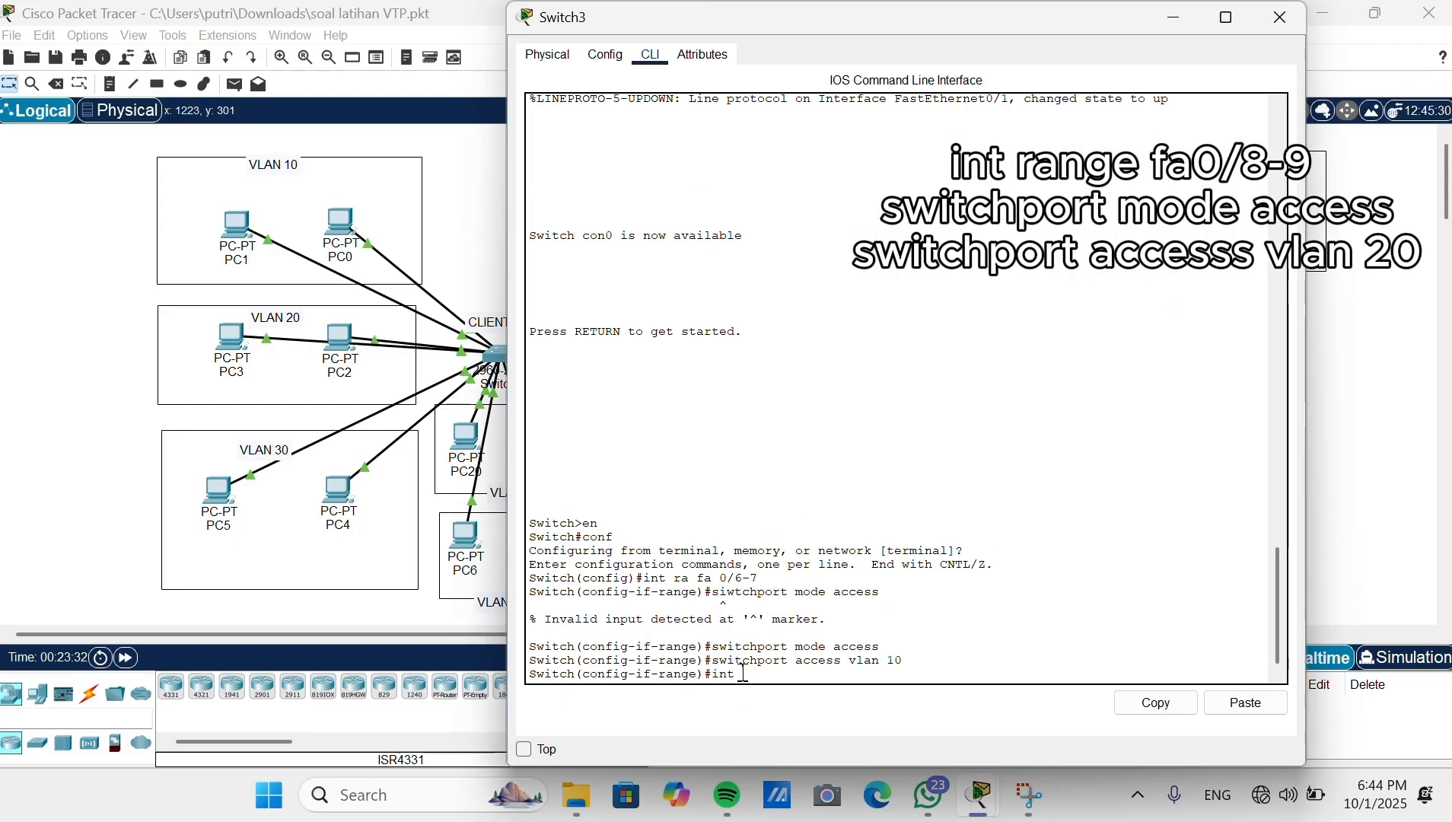
text(ra fa 0/8-9)
key(Return)
text(switchpoot mode access)
key(Return)
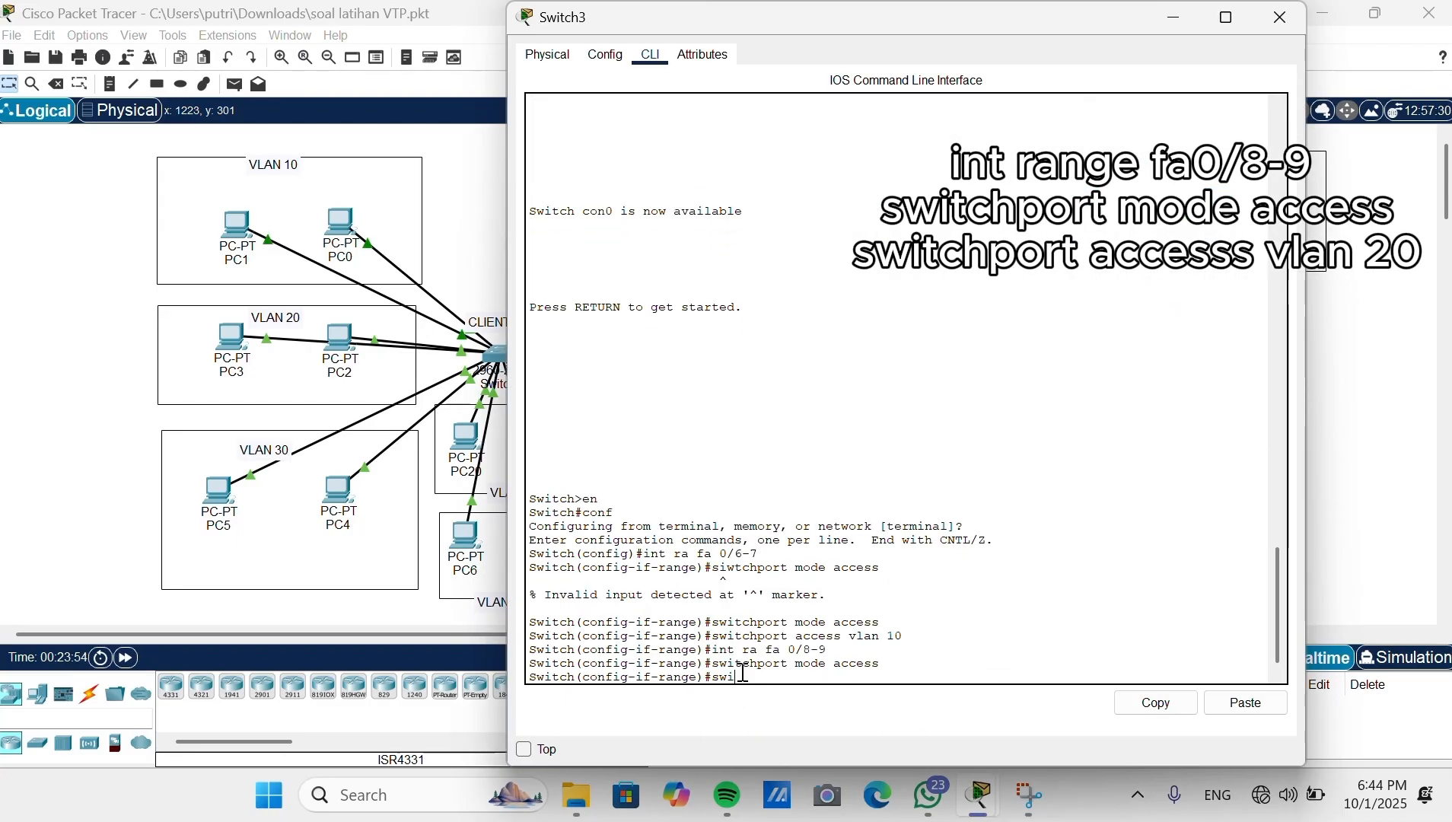
text(switchport access vlan 20)
key(Return)
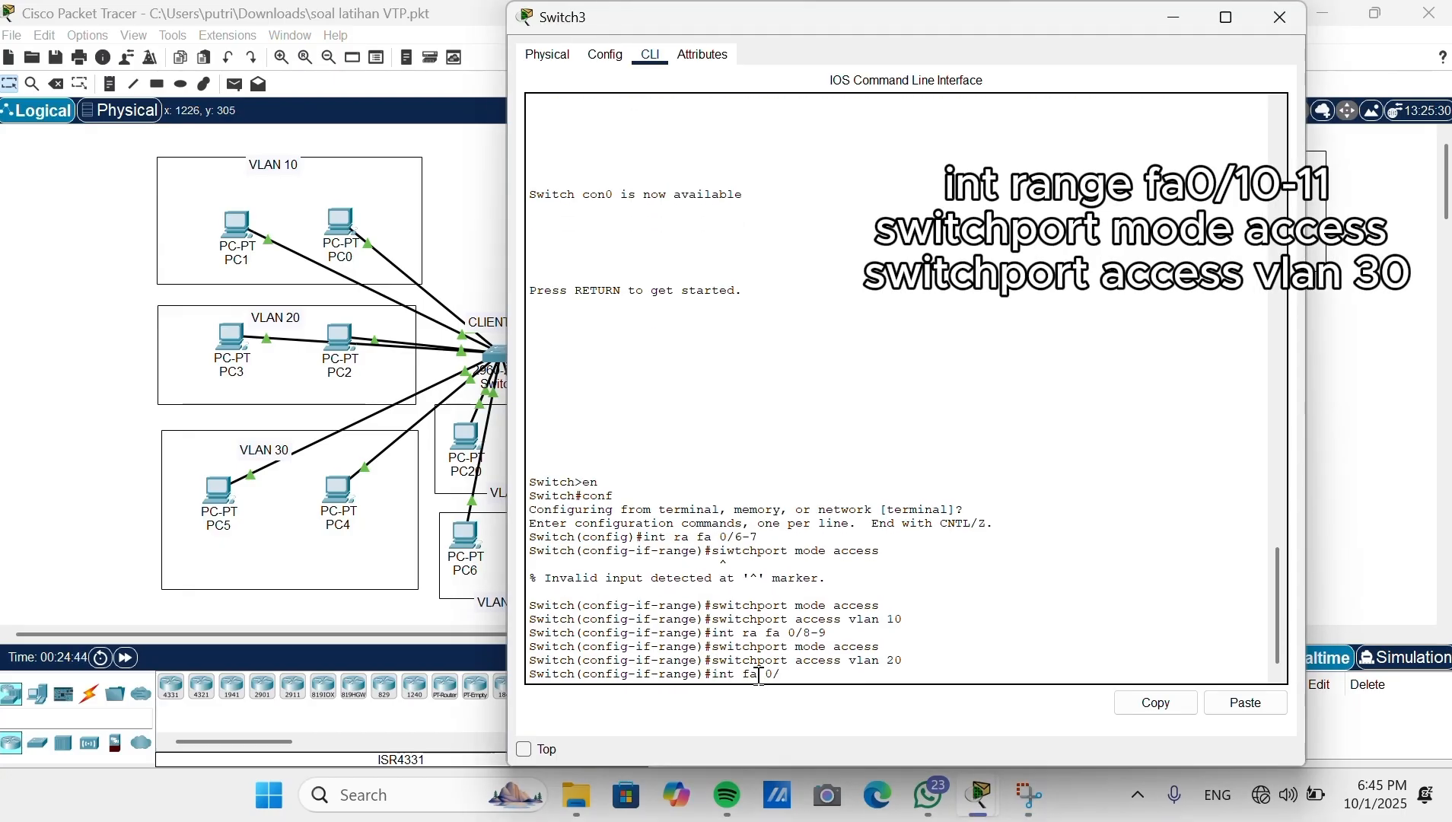
Step: Set interface range fa 0/10-11 on Switch3 to access mode and assign it to VLAN 30
text(10-11)
key(Return)
text(int ra fa 0/10-11)
key(Return)
text(switchport mode access)
key(Return)
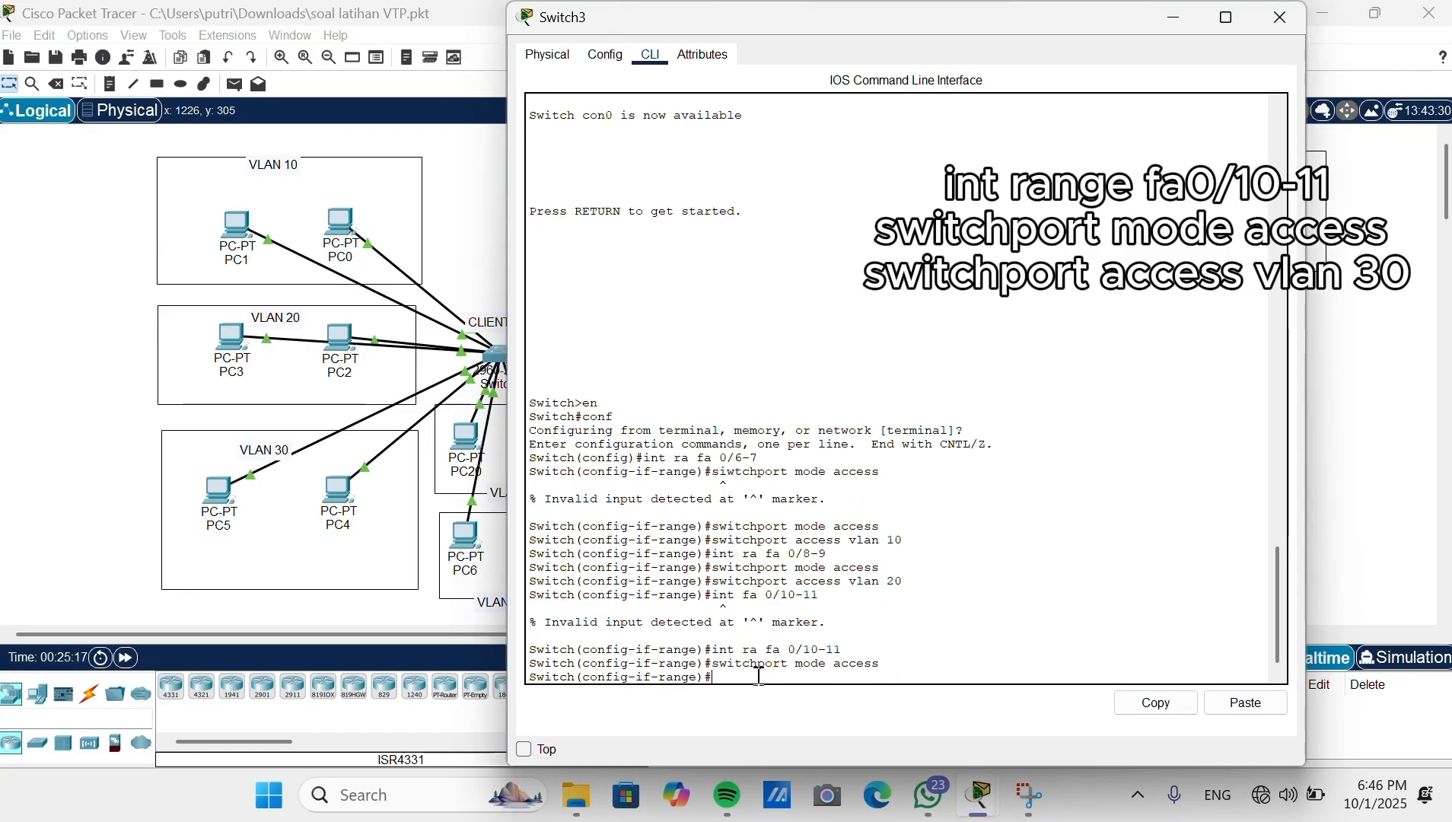
text(switchport access vlan 30)
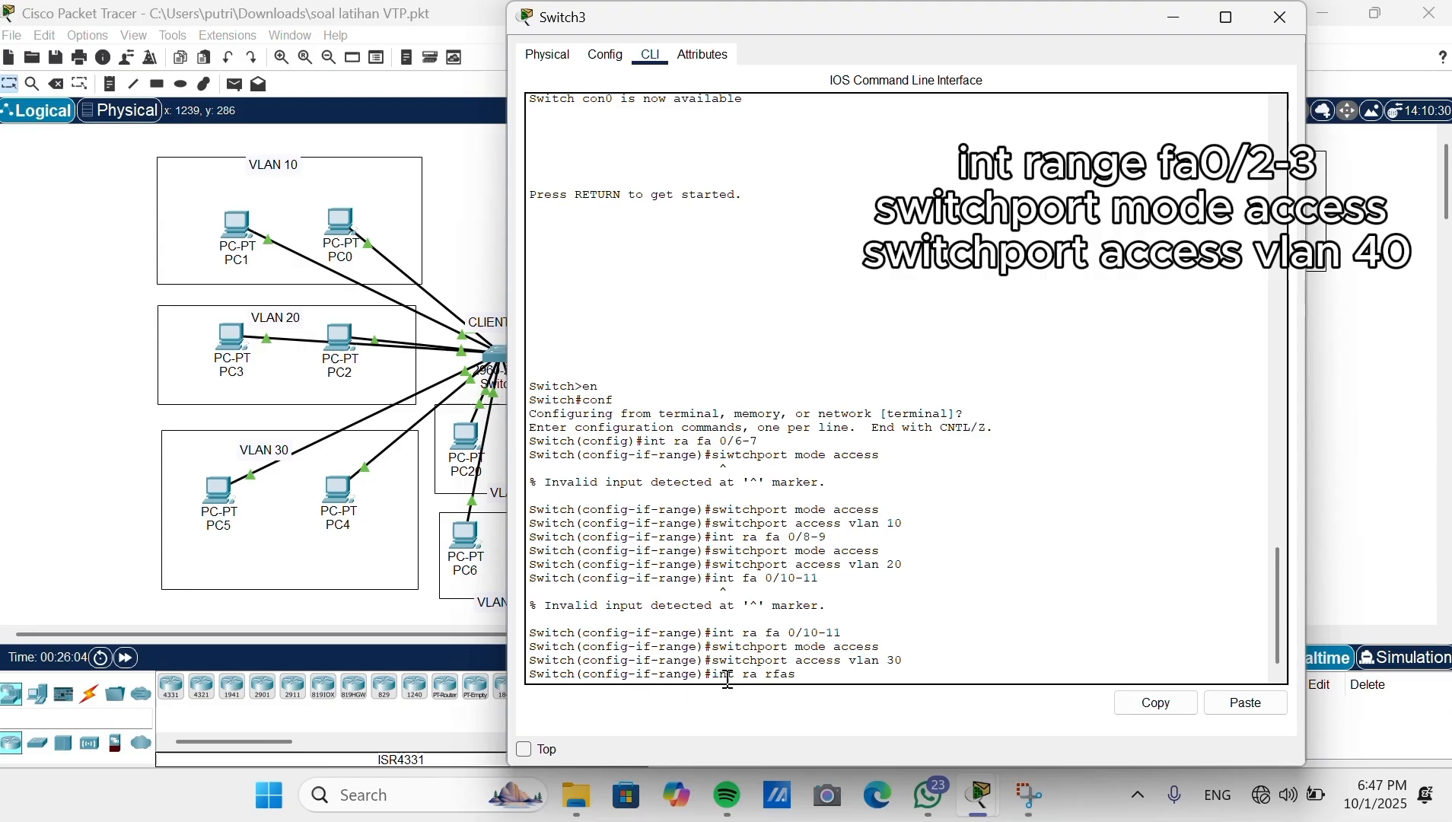
Step: Set interface range fa 0/2-3 on Switch3 to access mode and assign it to VLAN 40
text(0/2-3)
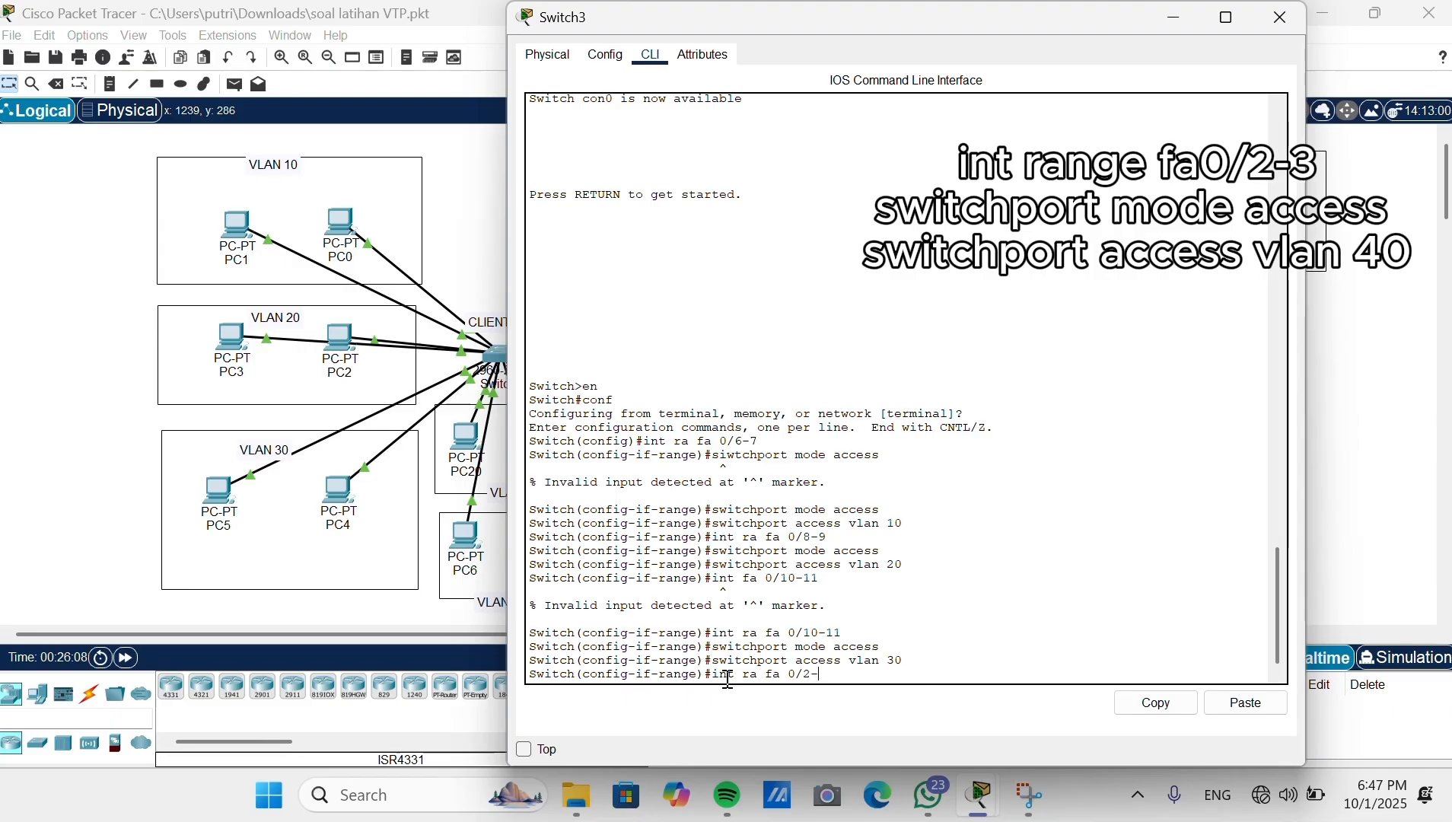
key(Return)
text(switchport mode access)
key(Return)
text(switchport access vlan 40)
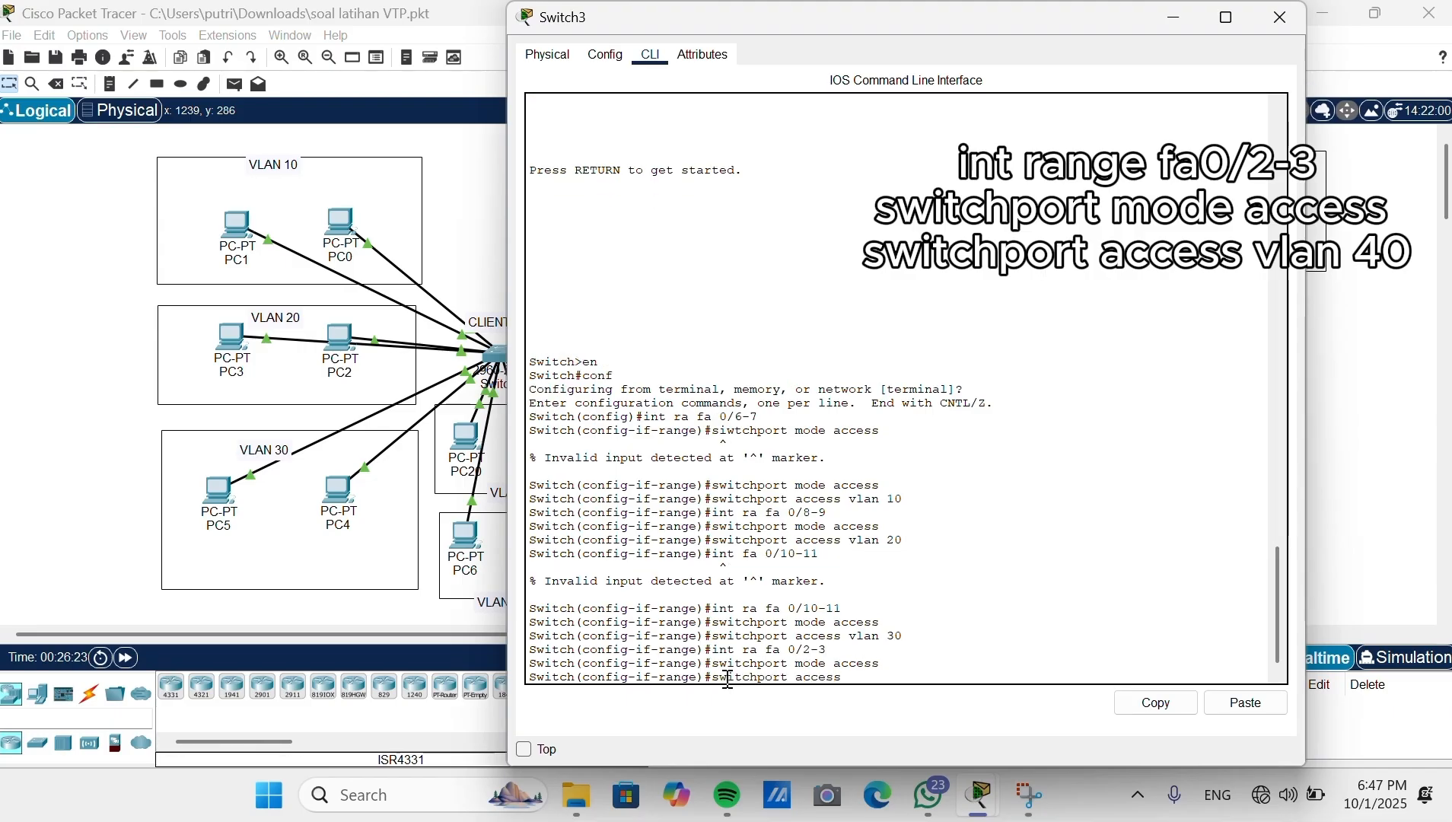
key(Return)
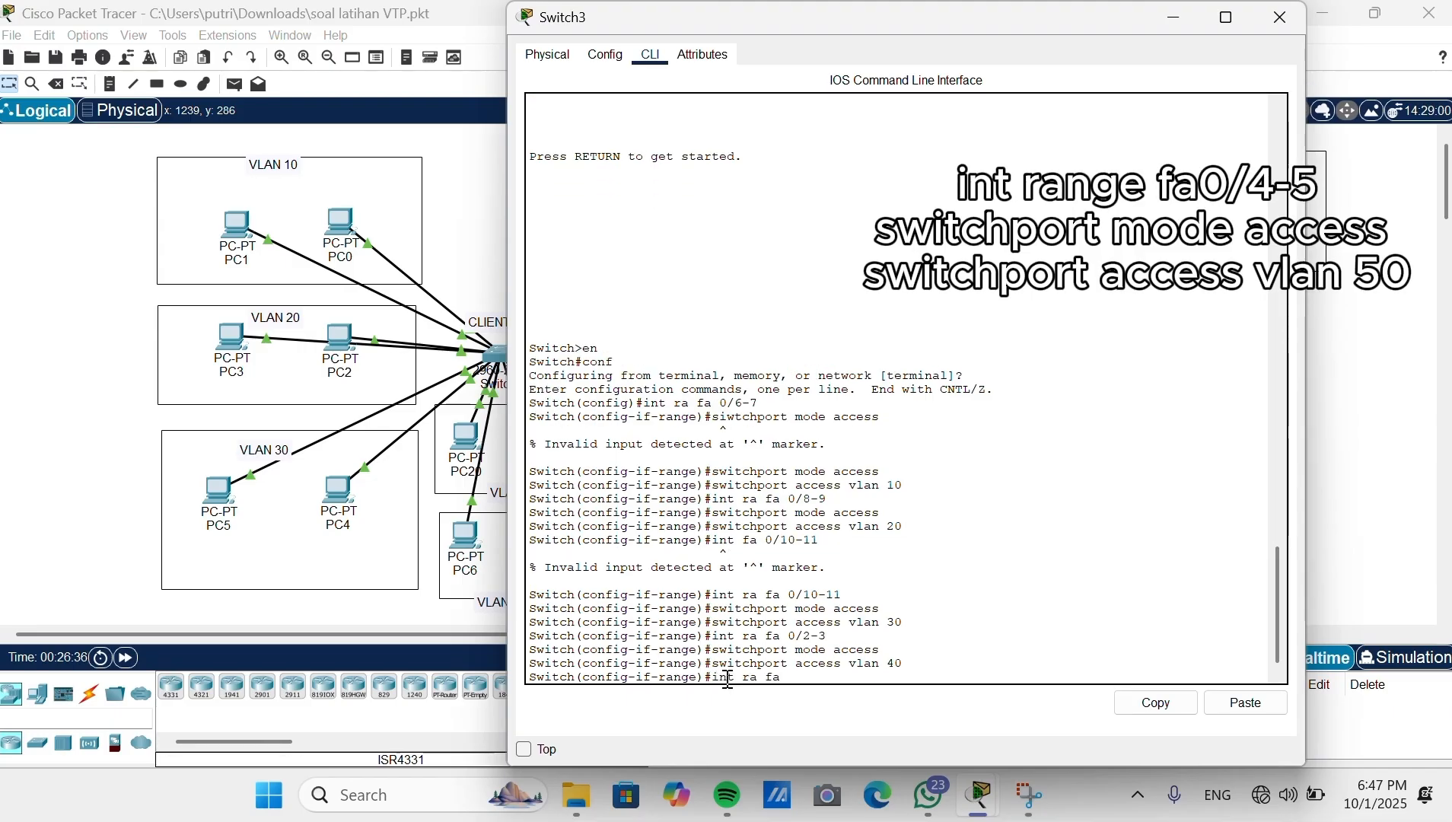
Step: Set interface range fa 0/4-5 on Switch3 to access mode and assign it to VLAN 50
text(0/4-5)
key(Return)
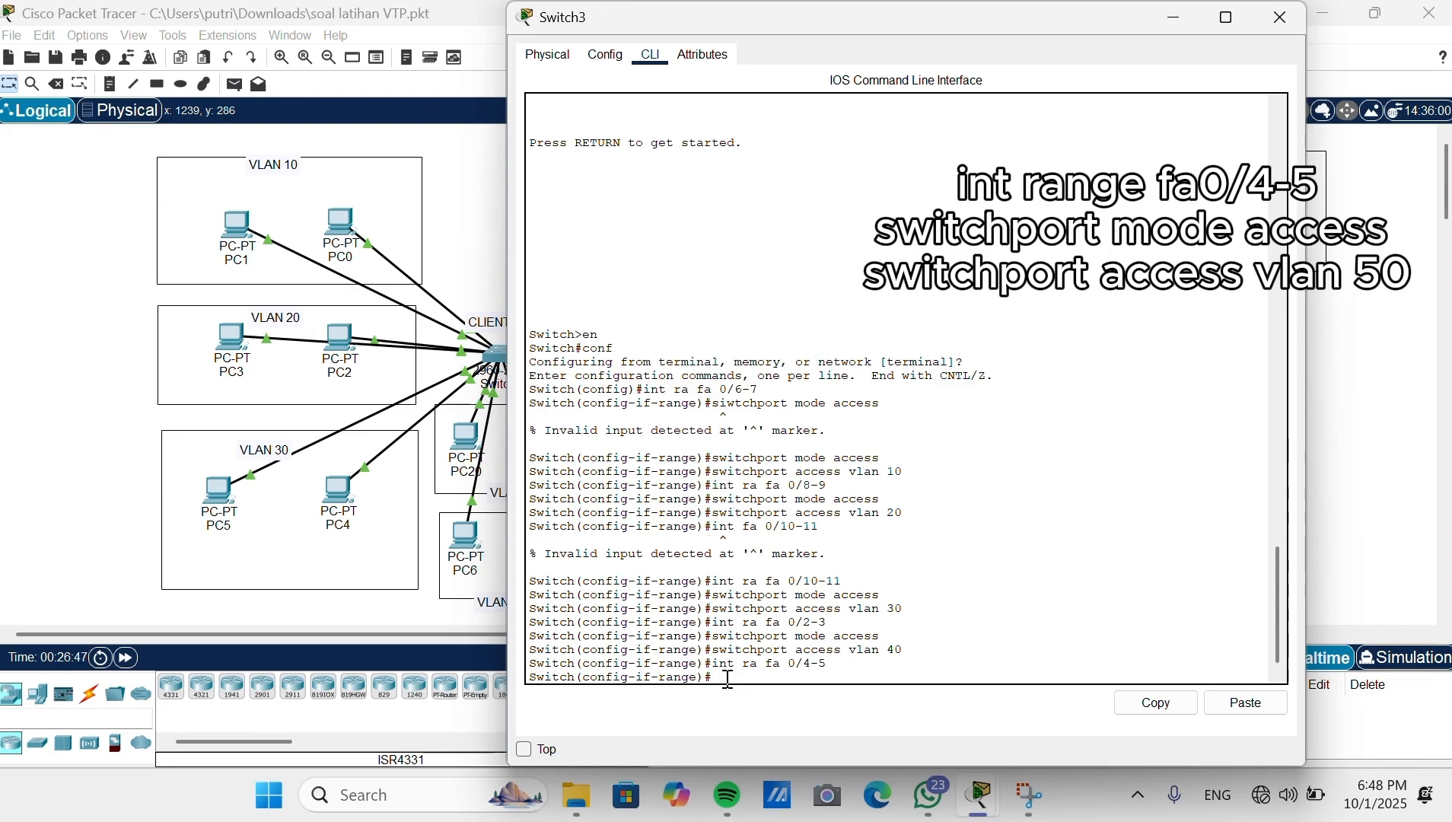
text(switchport mode access)
key(Return)
text(switchport access vlan)
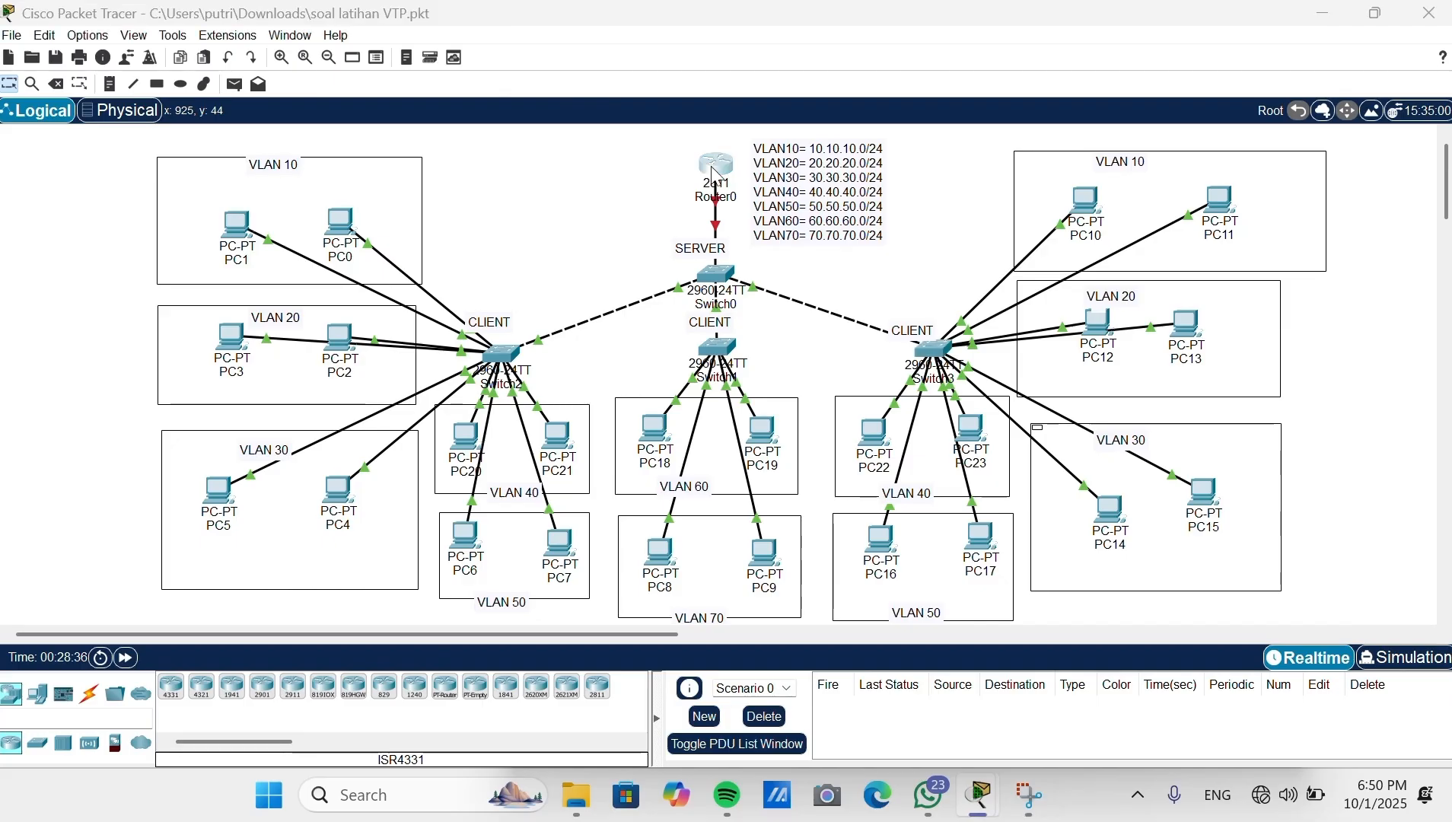
Step: Open the command line of Router0 and enter global configuration mode
click(708, 179)
drag(993, 11, 994, 70)
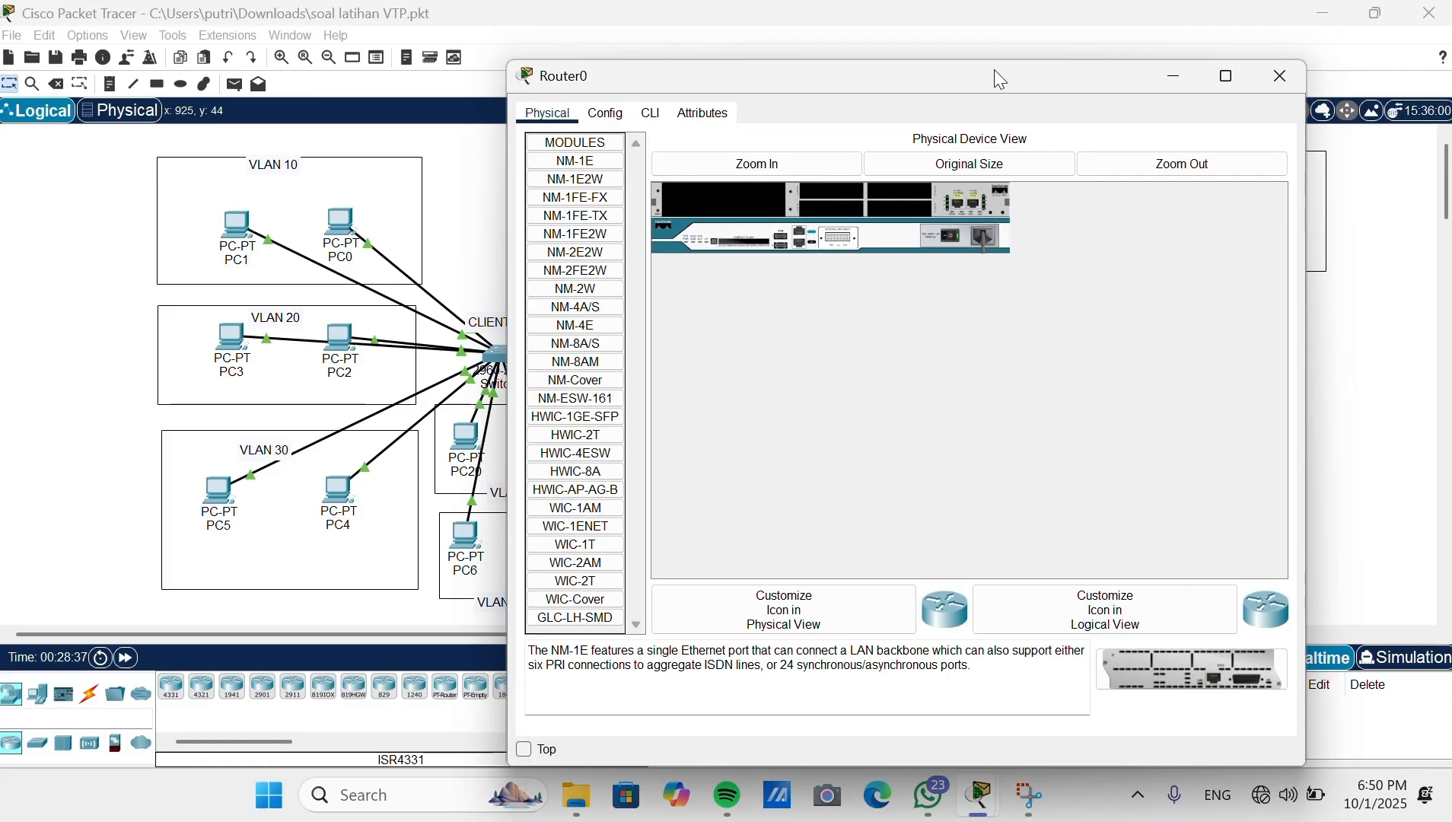
click(655, 115)
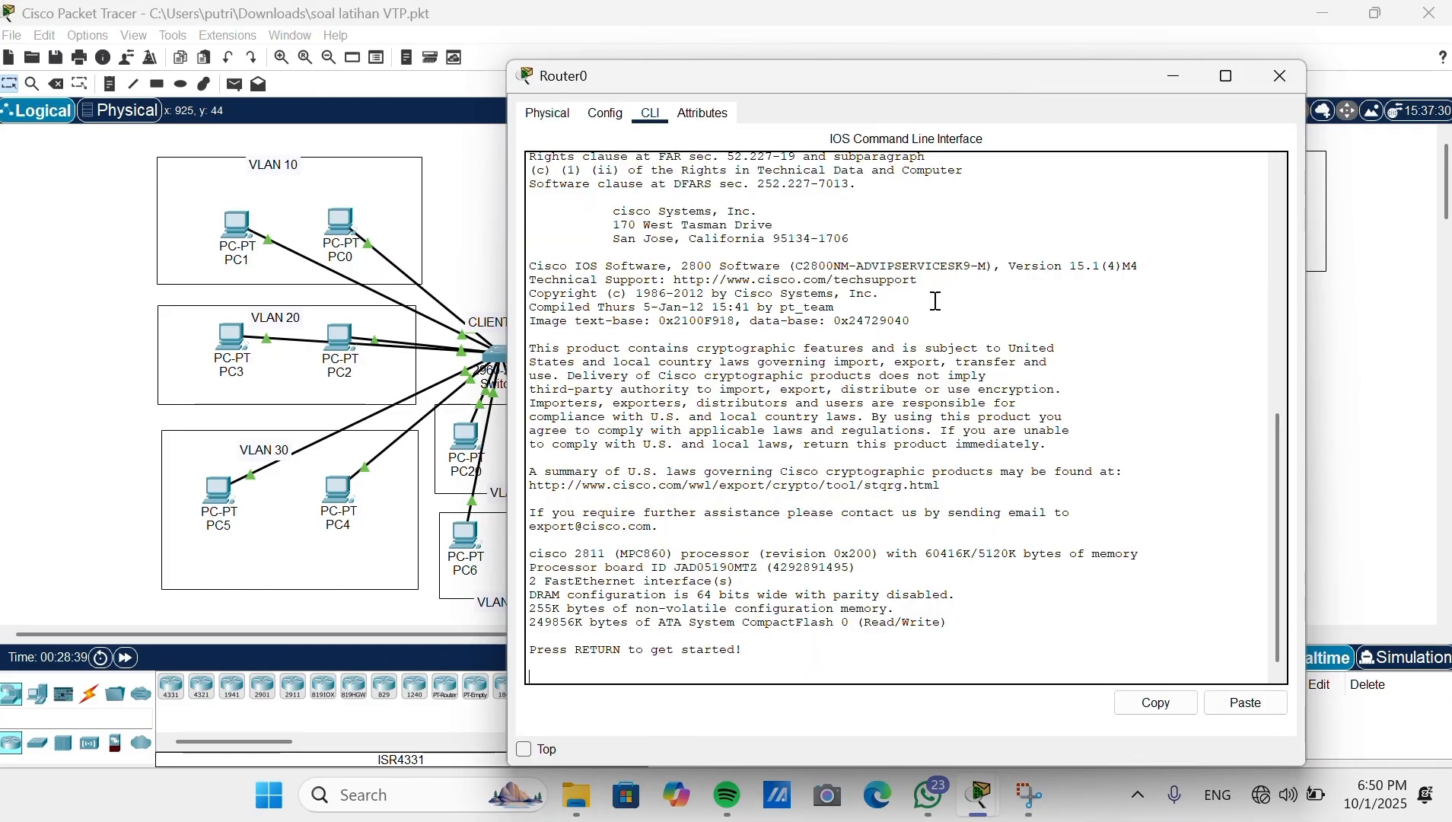
key(Return)
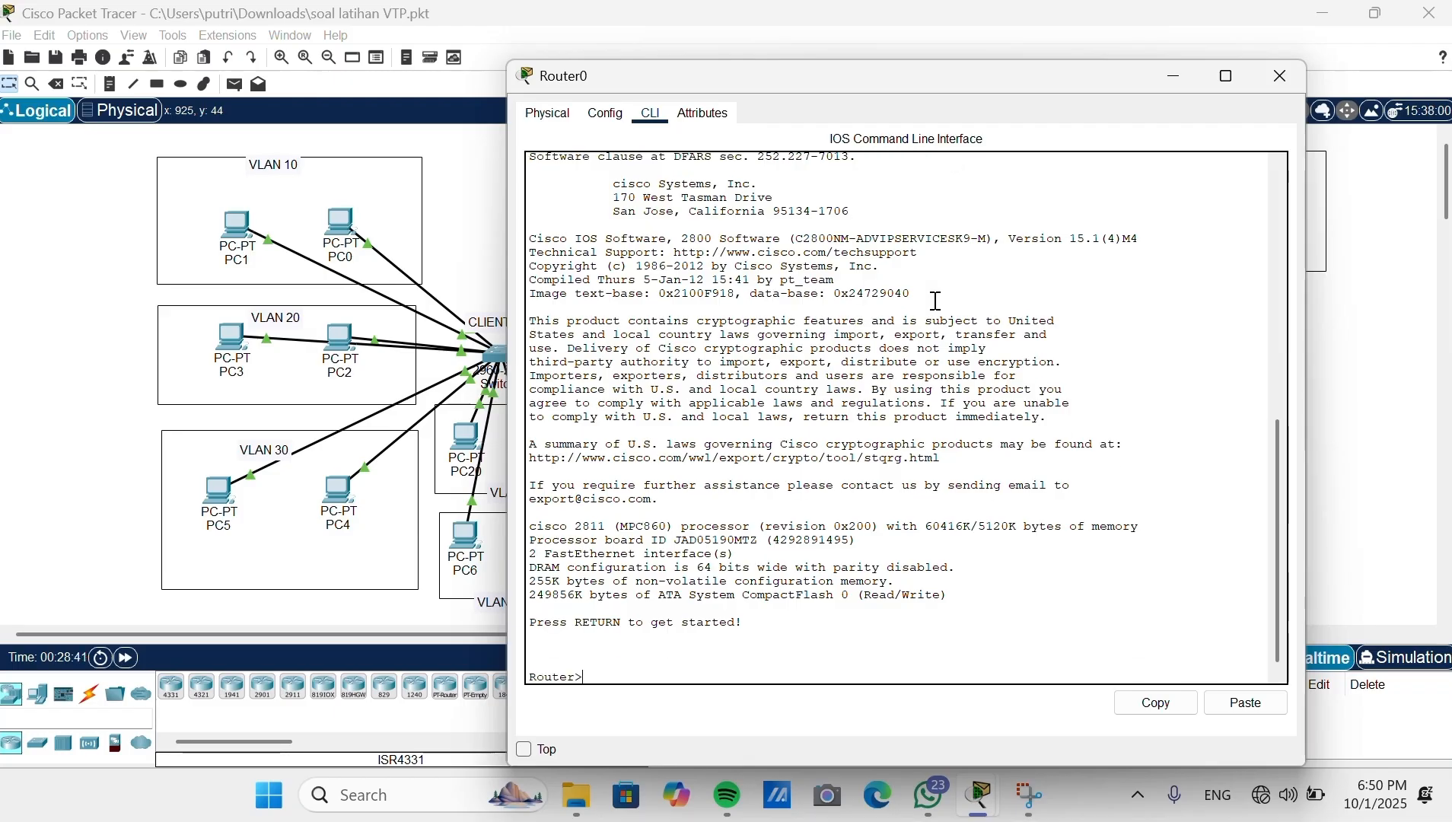
text(en)
key(Return)
text(conf t)
key(Return)
Step: Create subinterface fa 0/0.10 on Router0 and enable physical interface fa 0/0 with no shutdown
text(in)
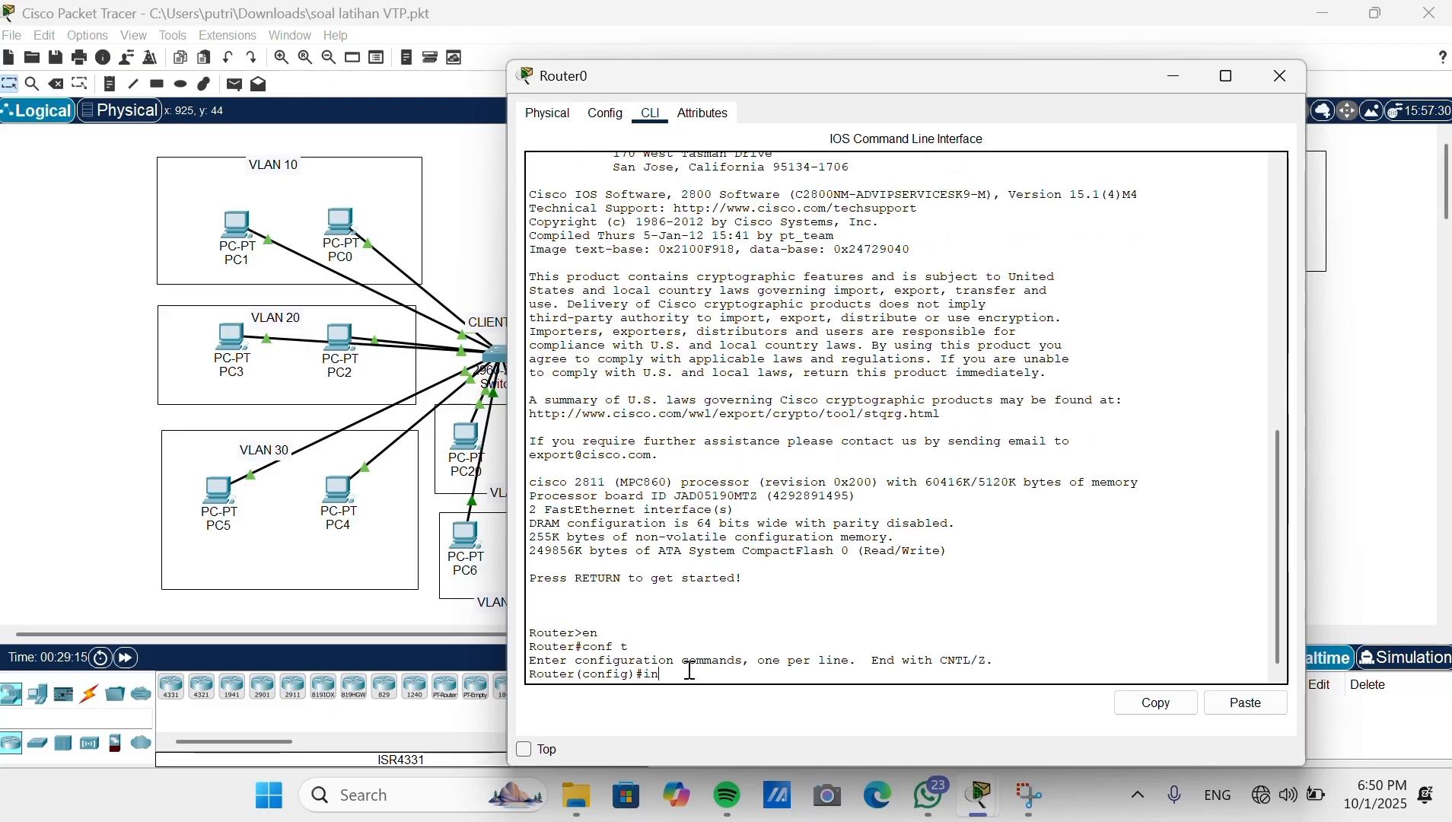
text(t fa)
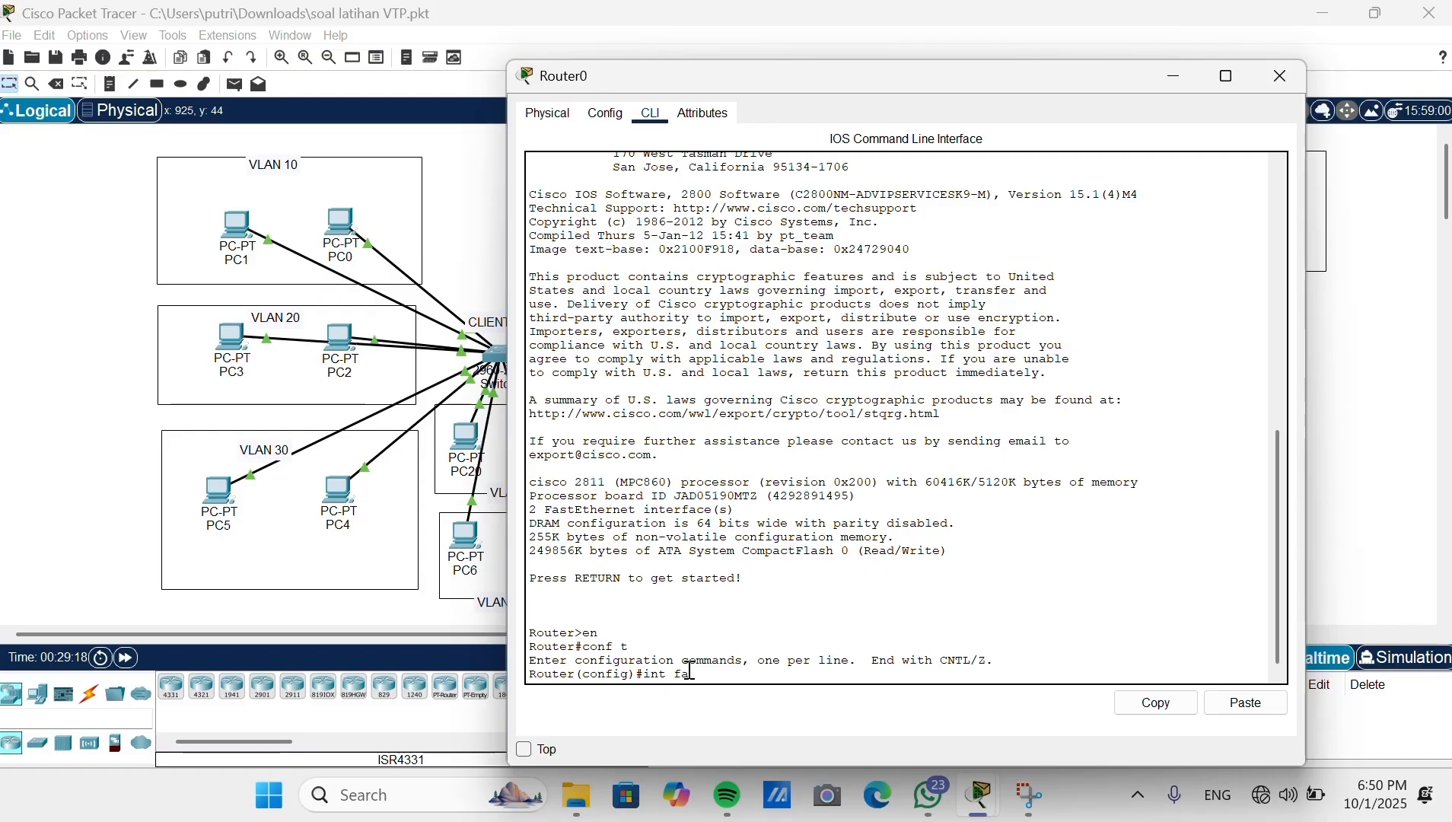
text(0/0.1)
key(Return)
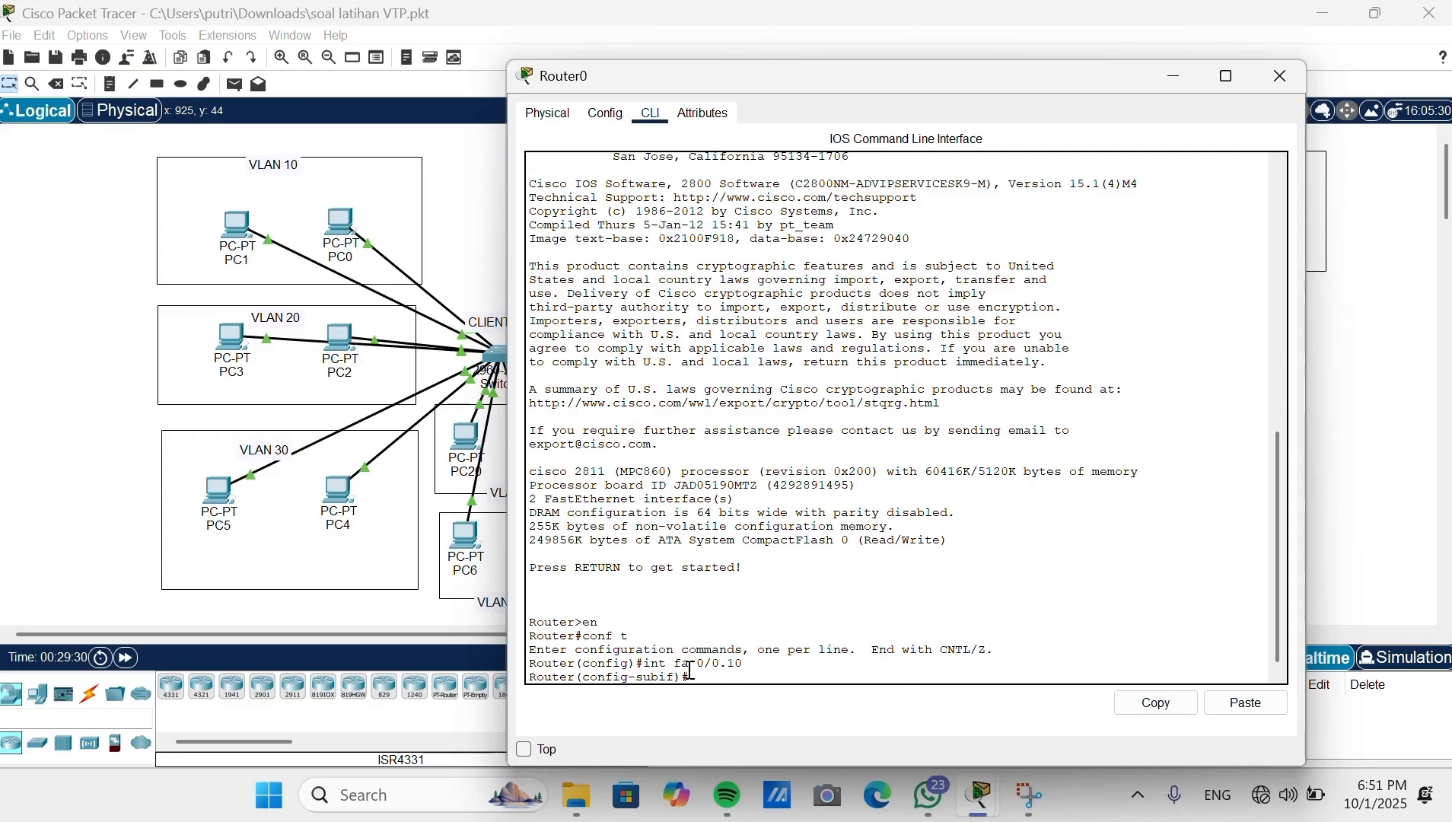
text(int fa 0/2)
key(BackSpace)
text(0)
key(Return)
text(no shutdown)
key(Return)
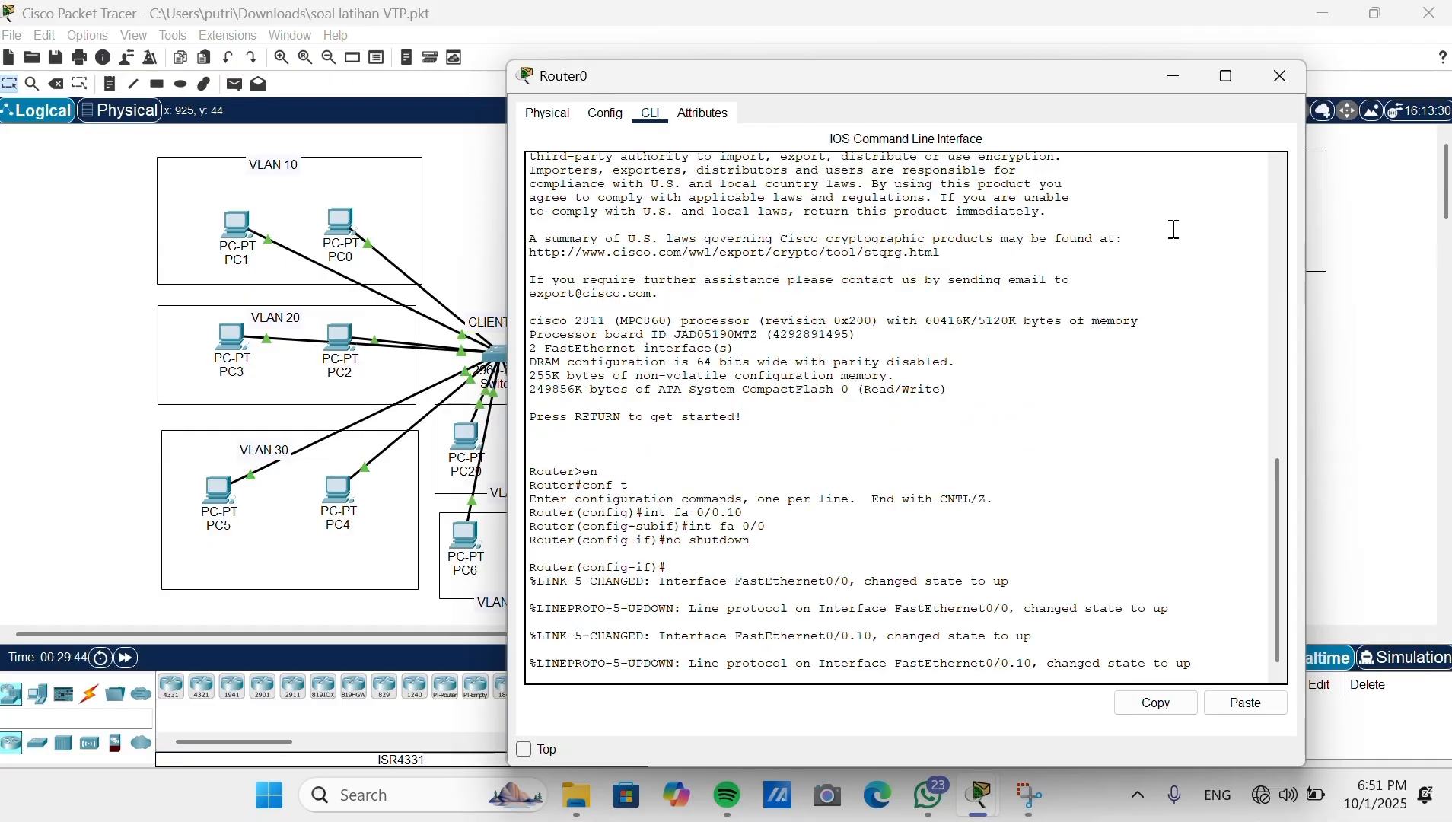
text(exit)
key(Return)
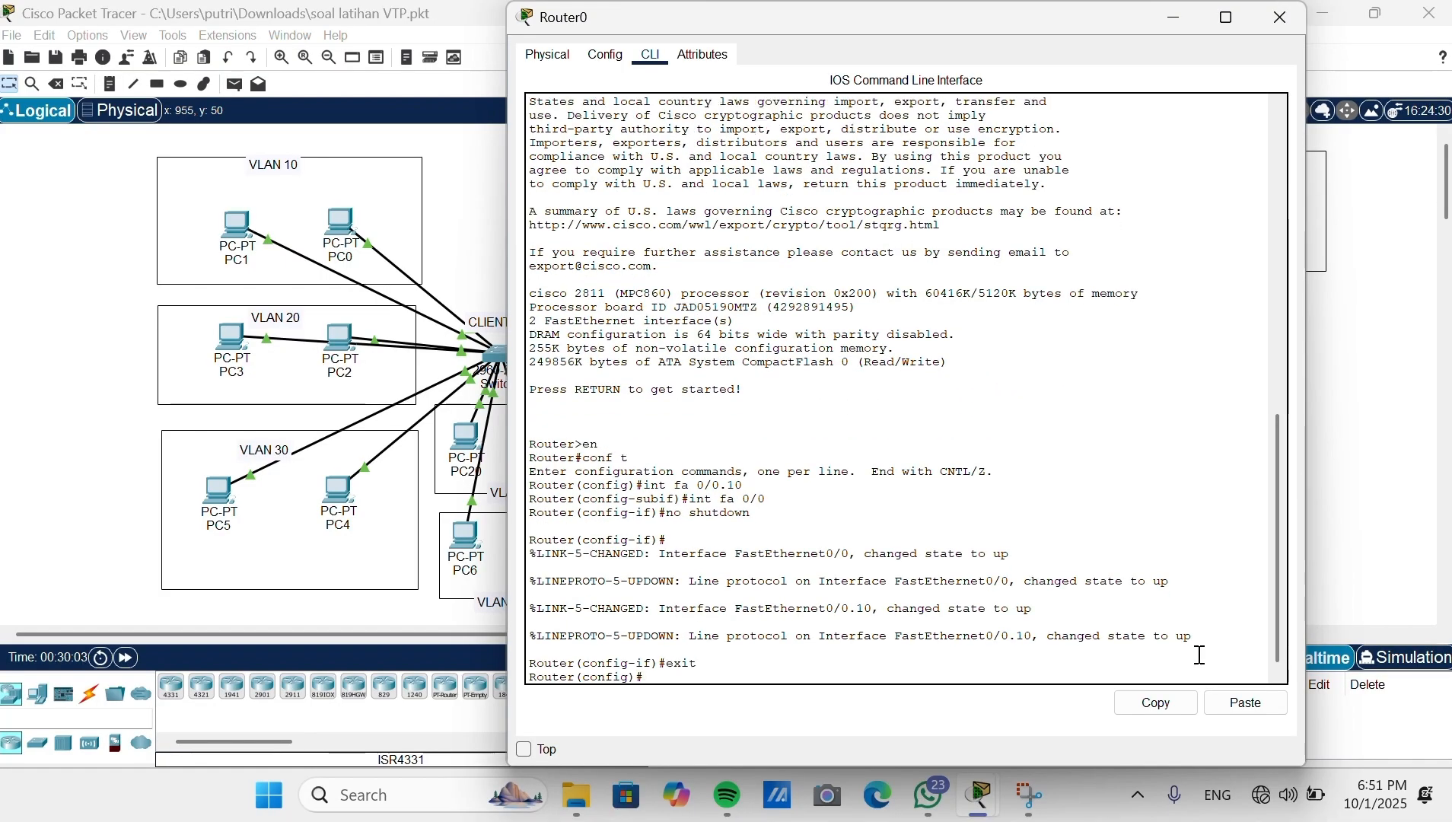
Step: Enter subinterface fa0/0.10 on Router0 and set its encapsulation to dot1q 10
text(int fa0/1)
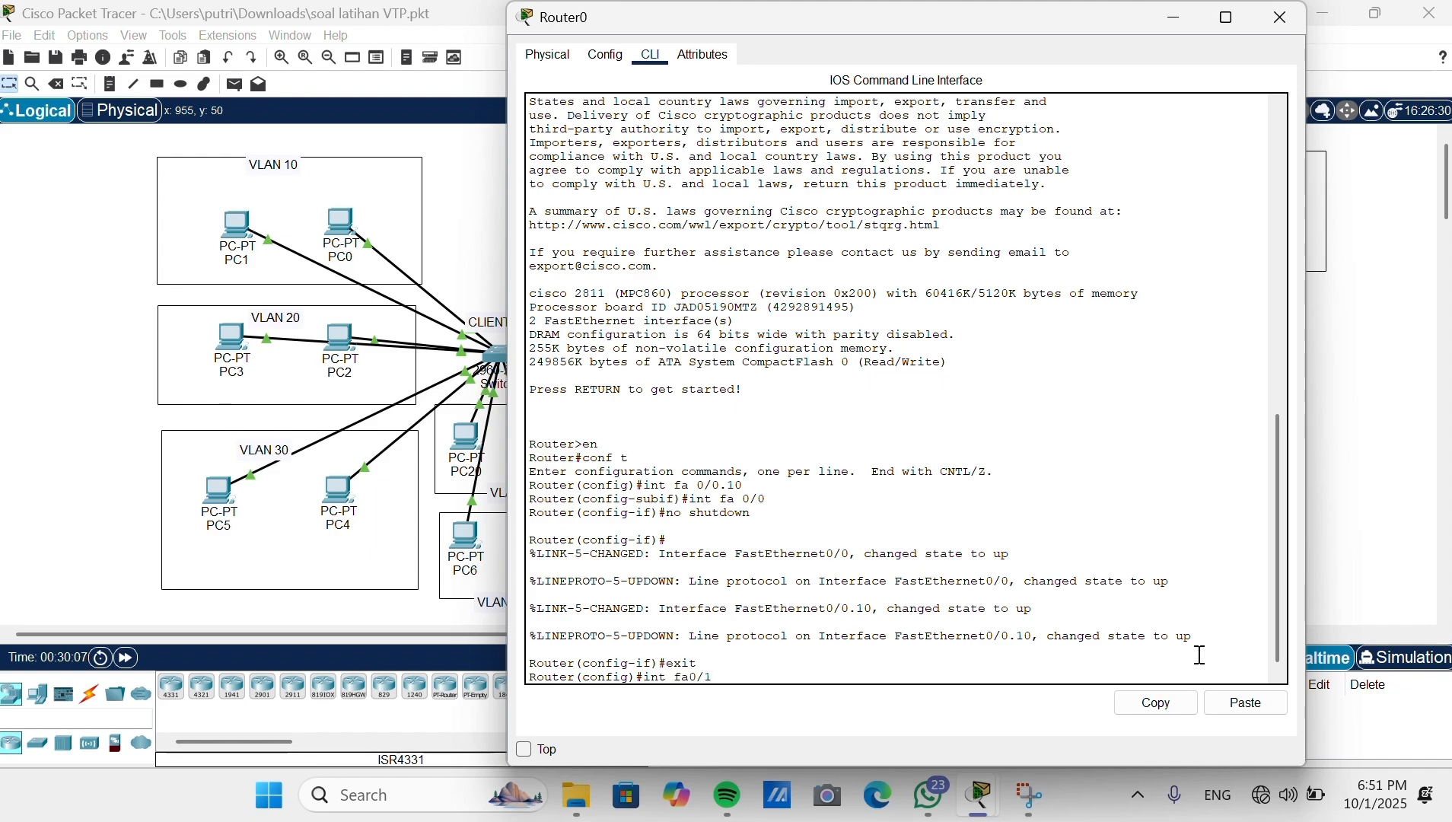
key(BackSpace)
text(0.10)
key(Return)
text(encap)
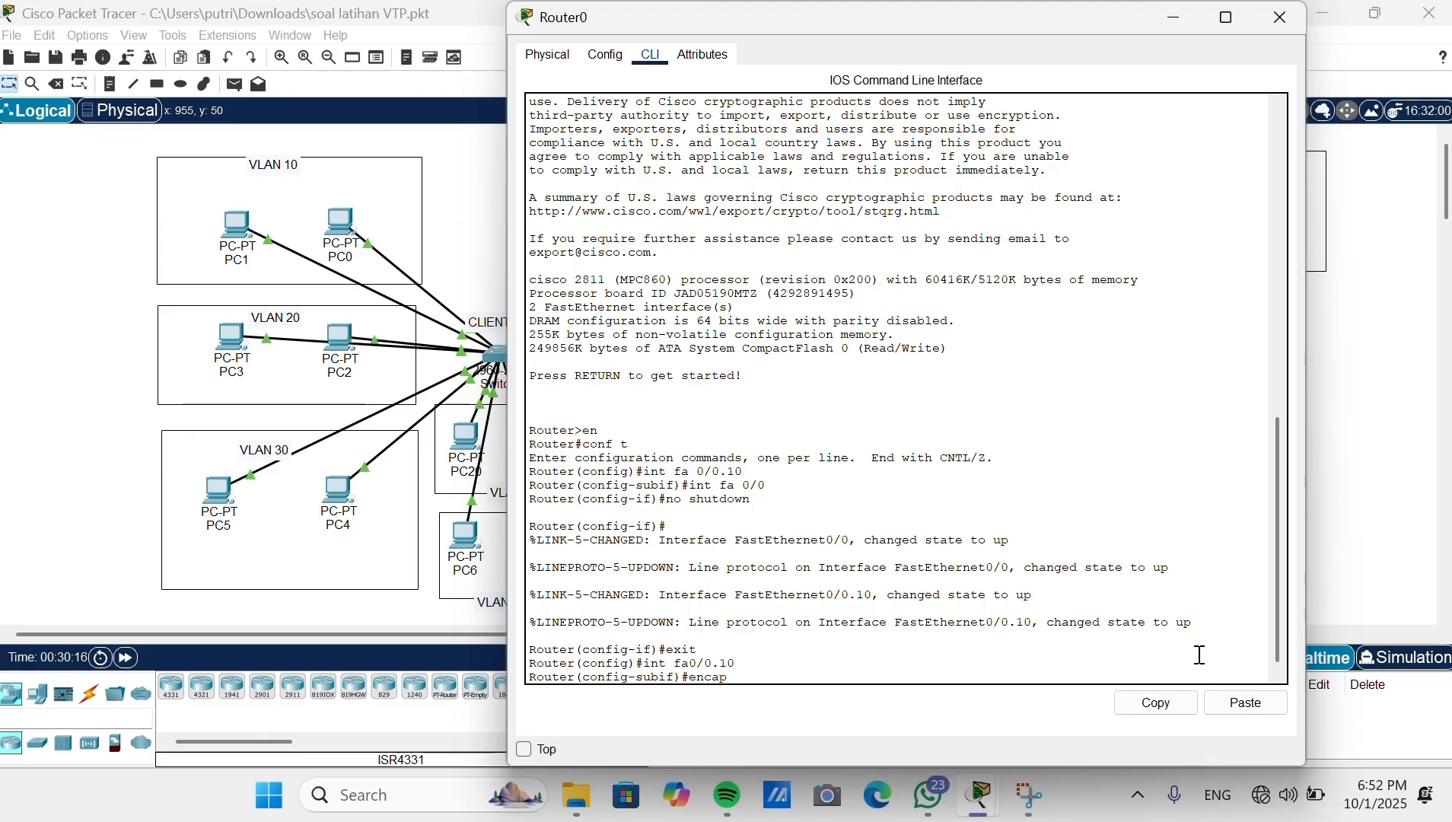
text(sulation dot1q 10)
key(Return)
Step: Assign IP address 10.10.10.1 with mask 255.255.255.0 to subinterface fa0/0.10 and return to global configuration mode
text(ig-subif)#ip address 10.10.10.)
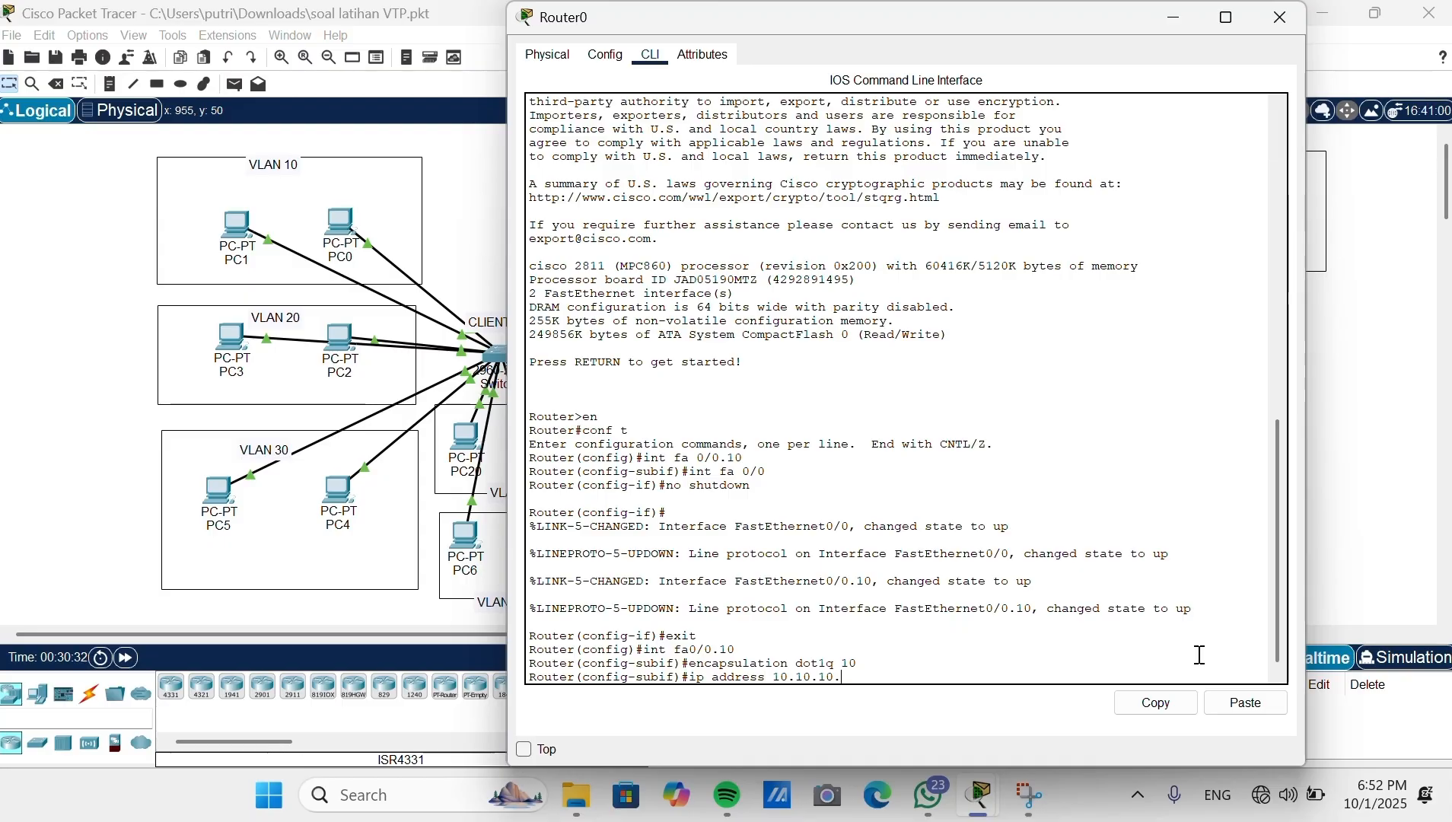
text(1 255 )
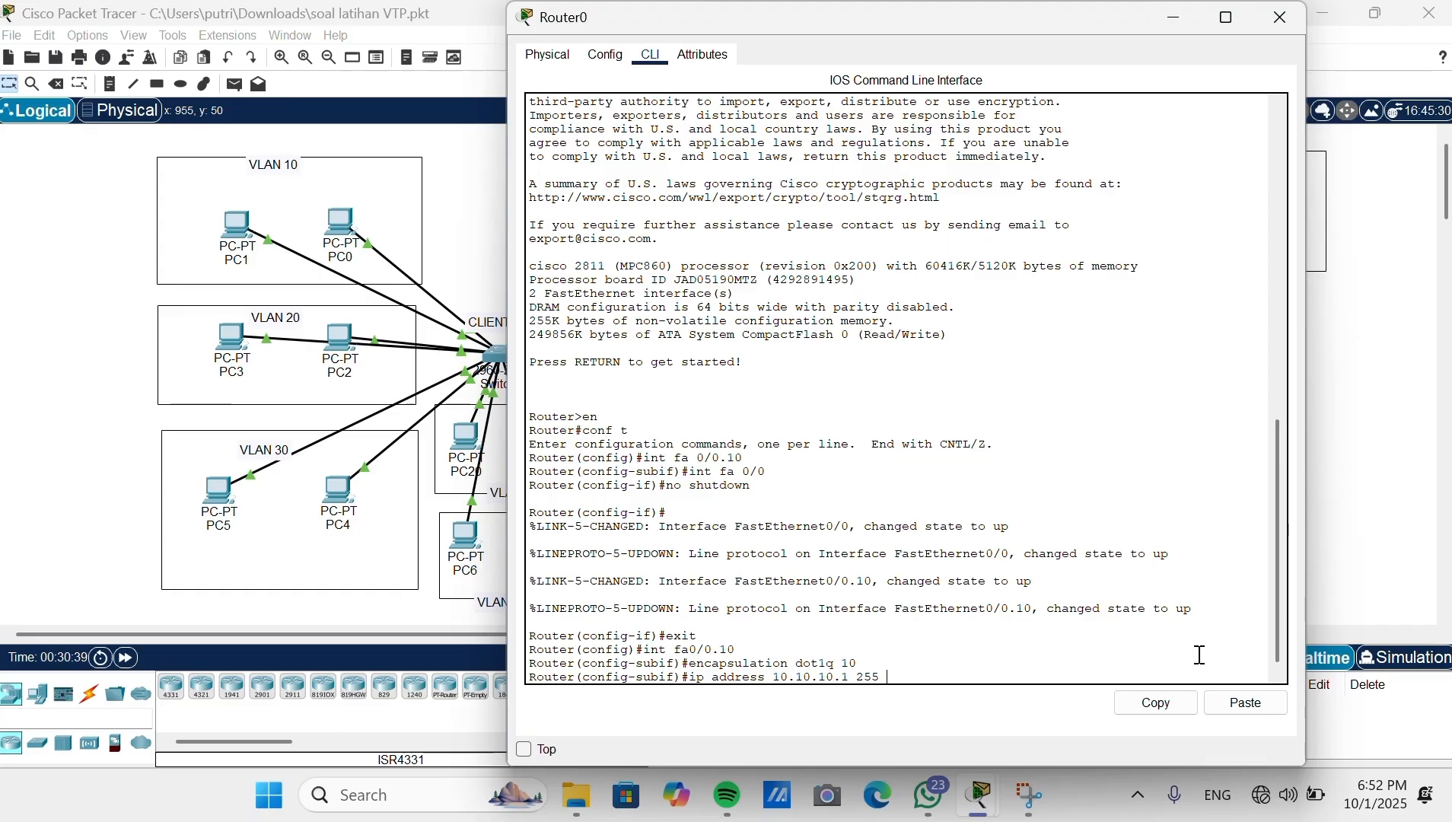
text(25555.255.0)
key(Return)
text(exut)
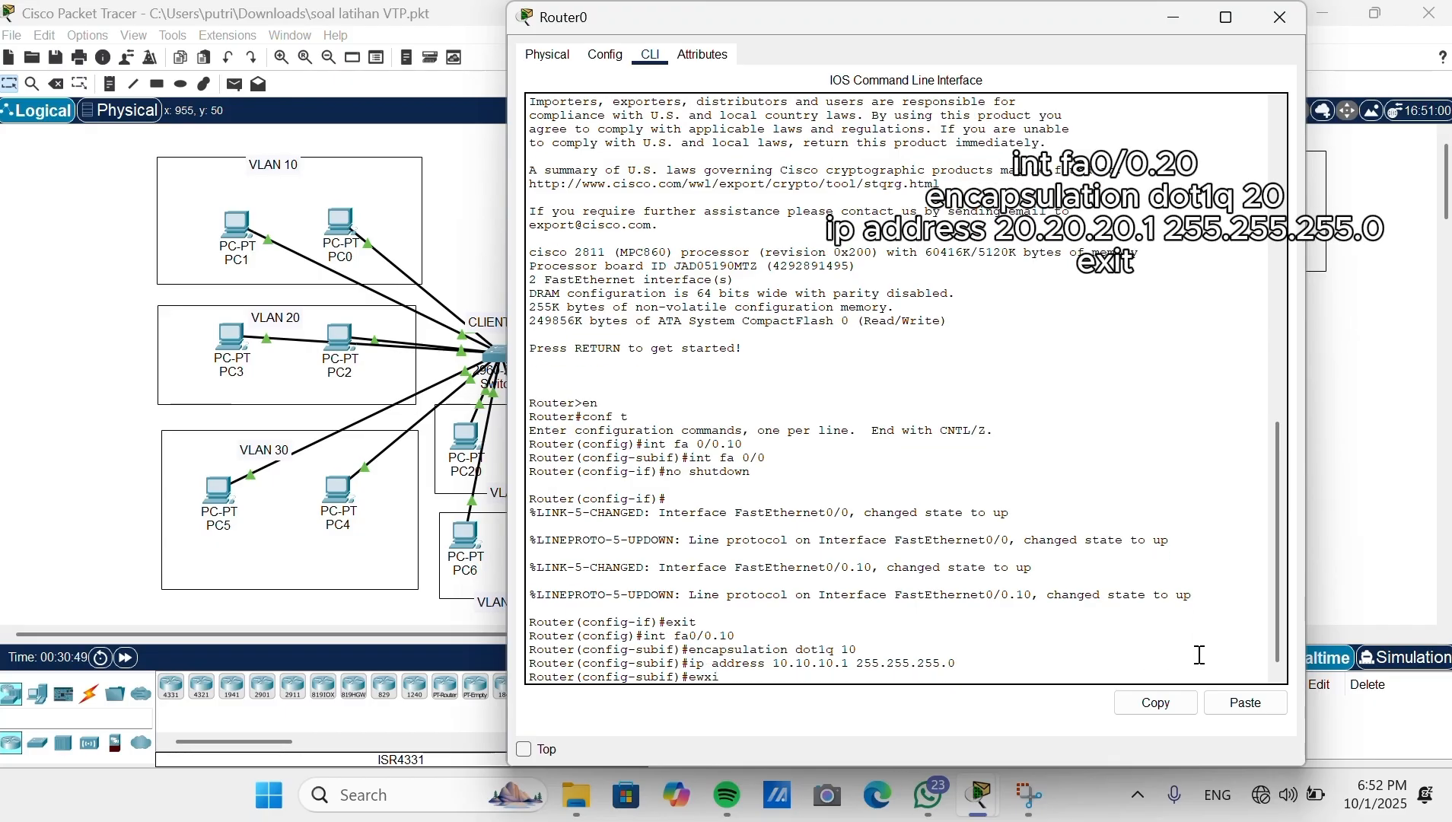
text(t)
key(Return)
Step: Create subinterface fa 0/0.20 on Router0 with dot1q 20 encapsulation
text(in)
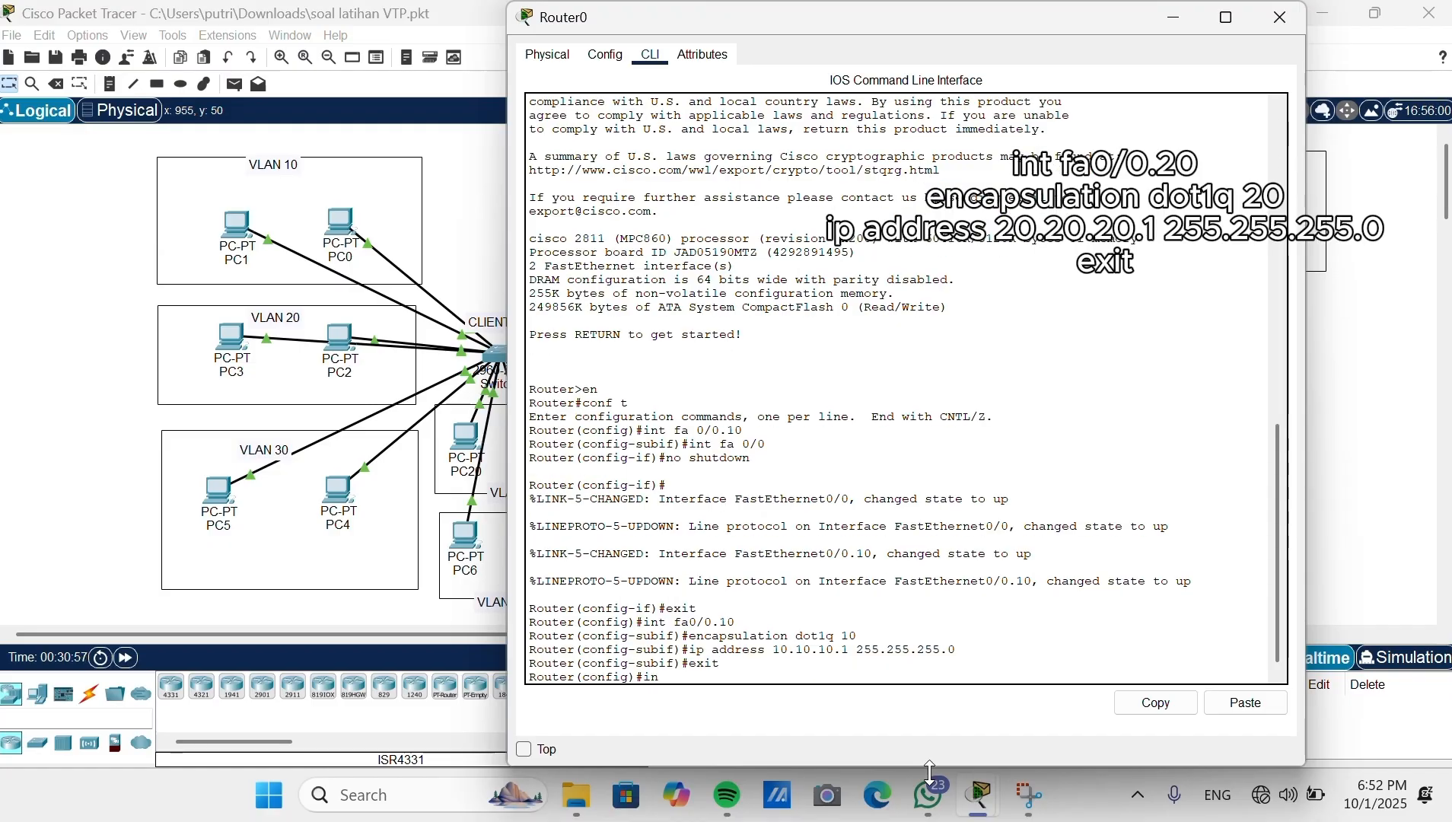
text(t fa 0/0.32)
key(Return)
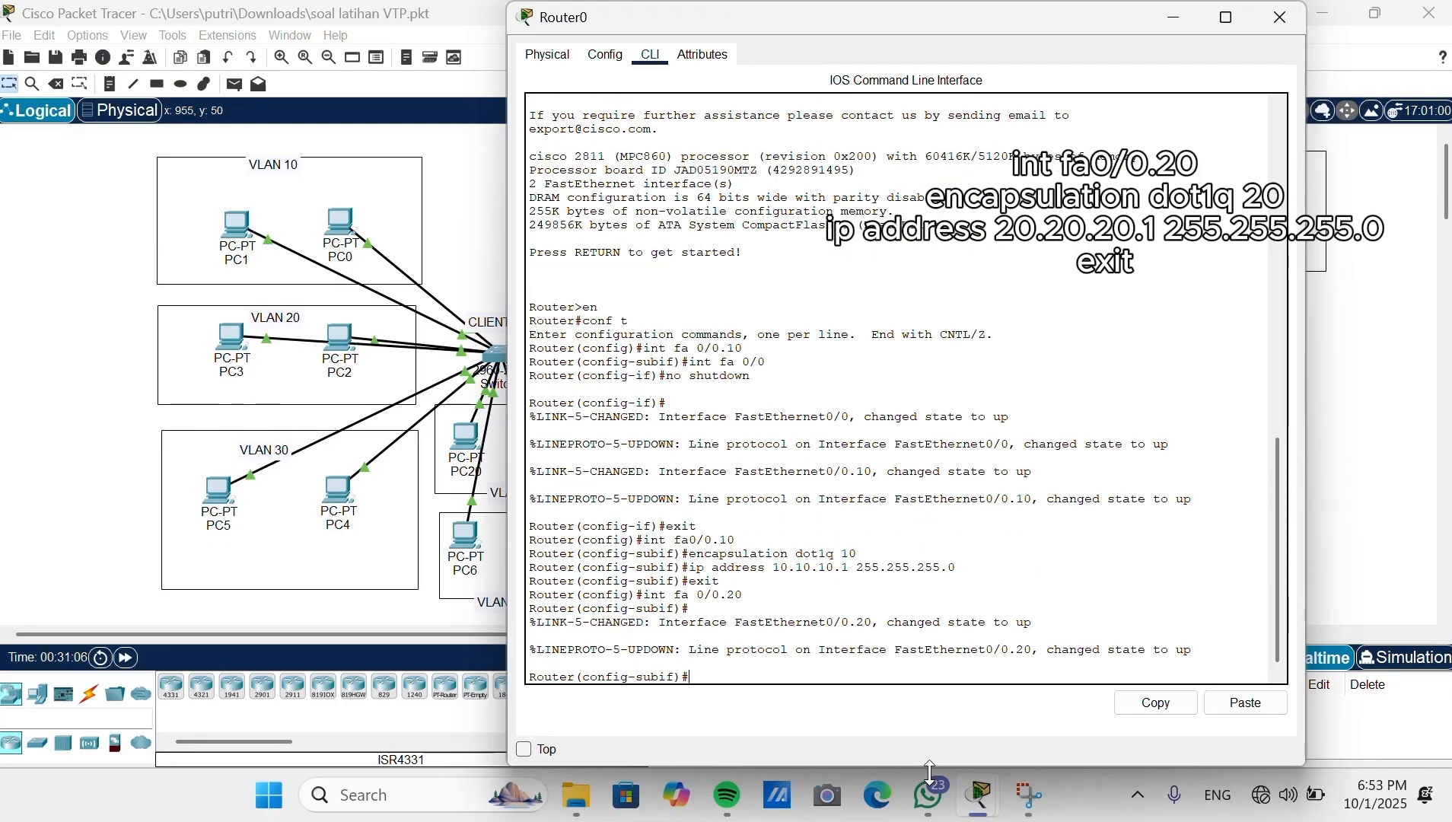
text(encapsulation do)
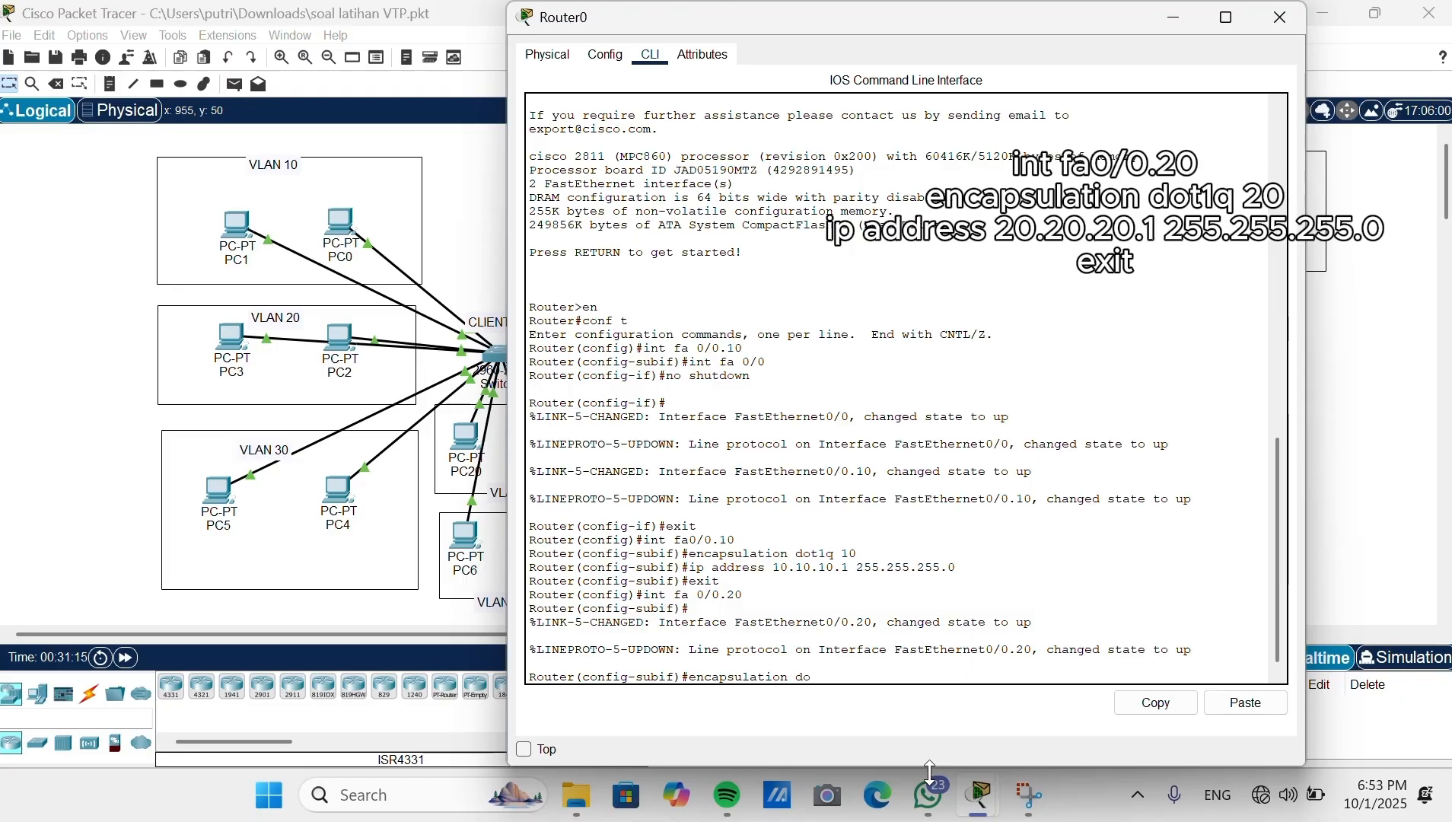
text(t1q 20)
key(Return)
Step: Assign IP address 20.20.20.1 with mask 255.255.255.0 to subinterface fa 0/0.20 and exit its configuration
text(ip address)
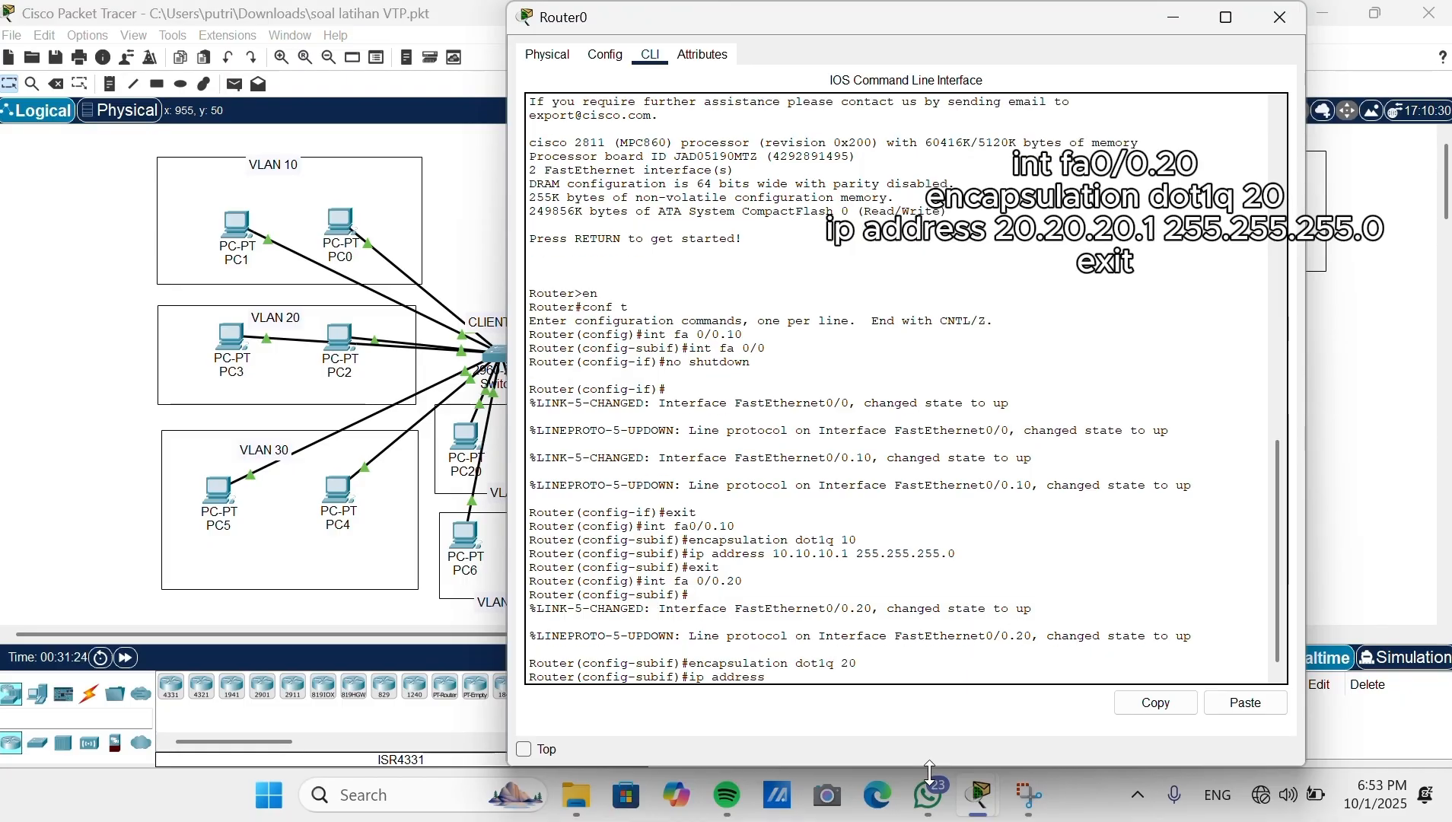
text( 20.20.20.1 255.255.255.0)
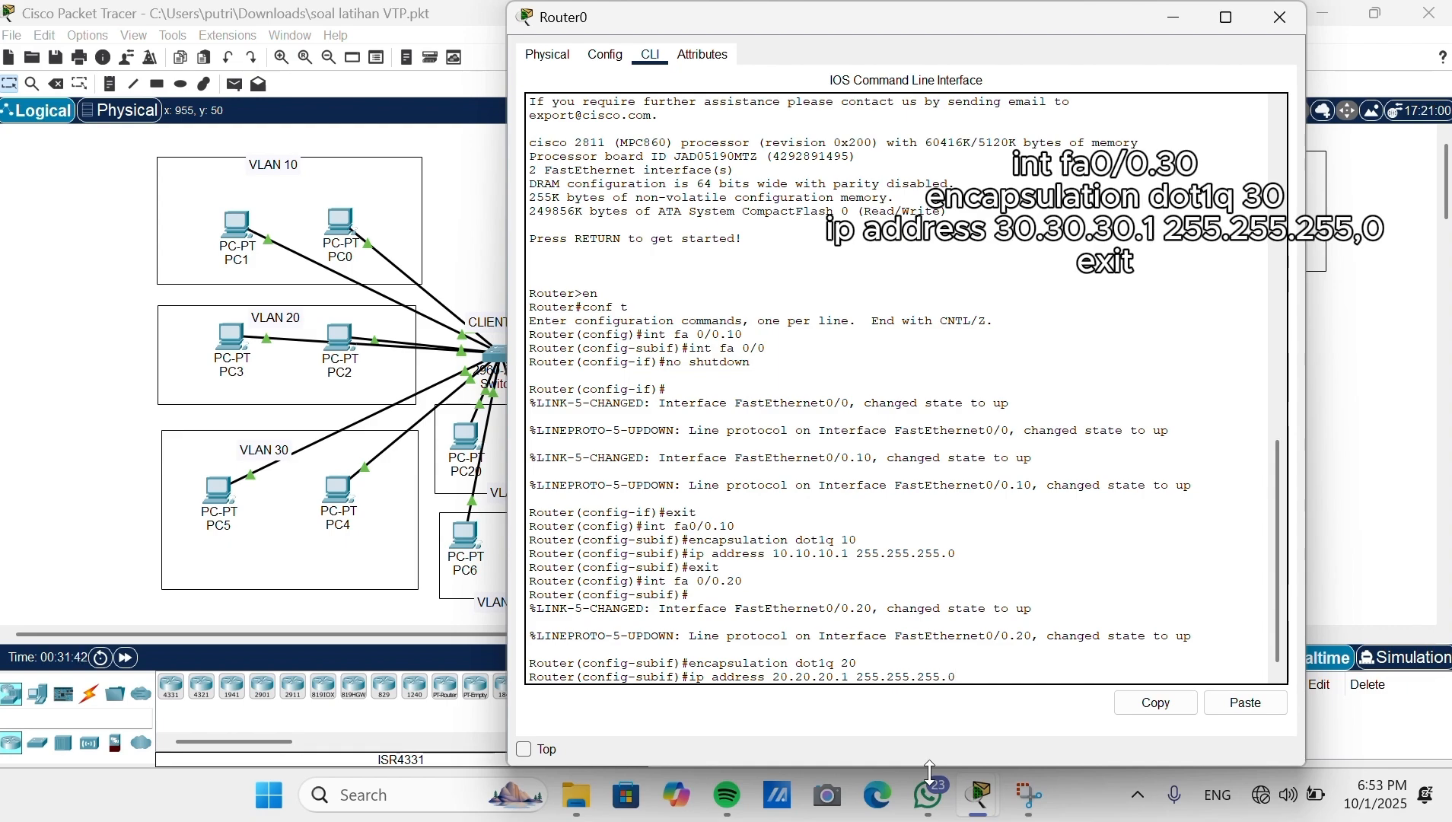
key(Return)
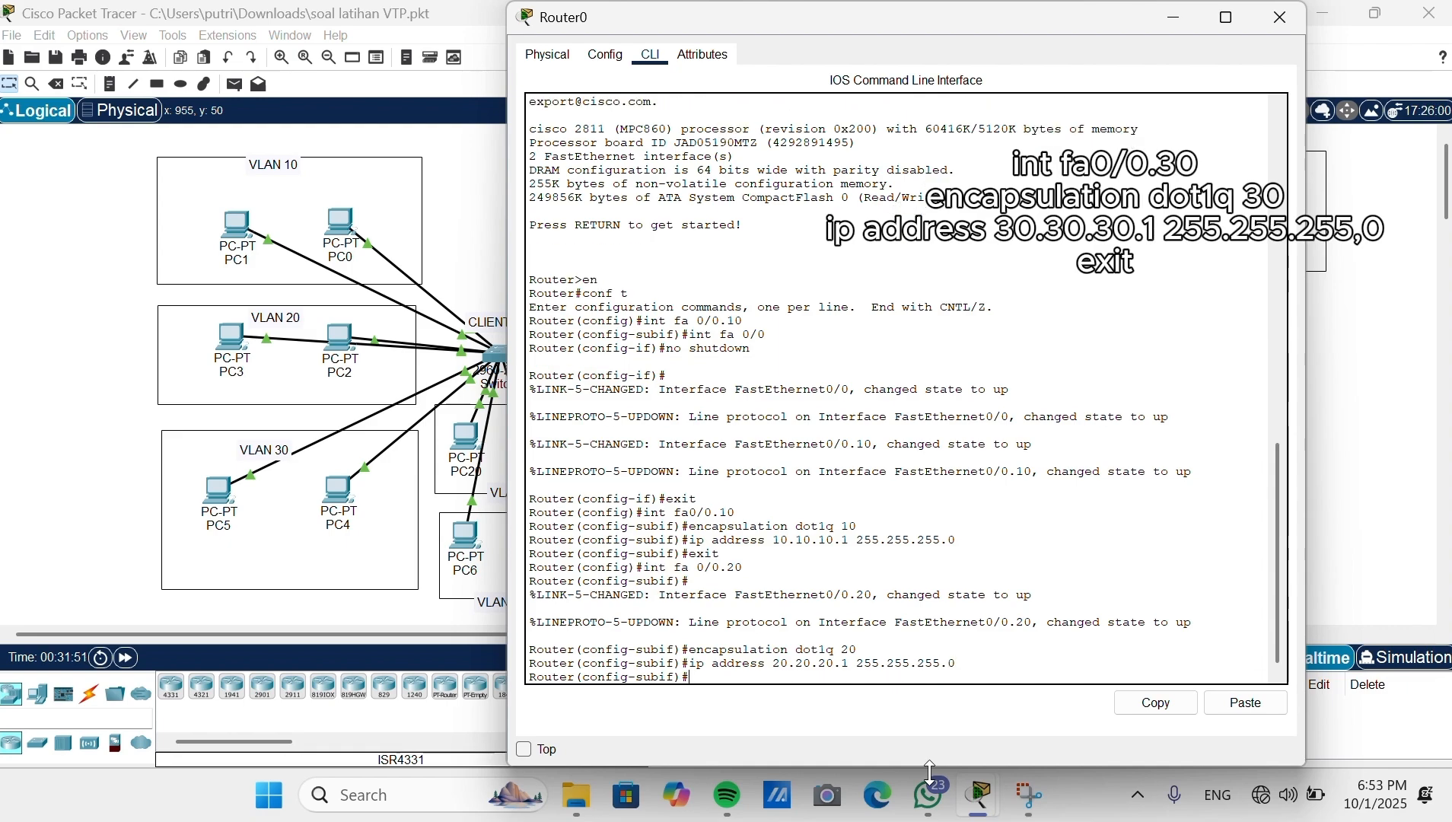
text(exit)
key(Return)
Step: Create subinterface fa 0/0.30 on Router0 with dot1q 30 encapsulation
text(int fa 0)
text(/0.30)
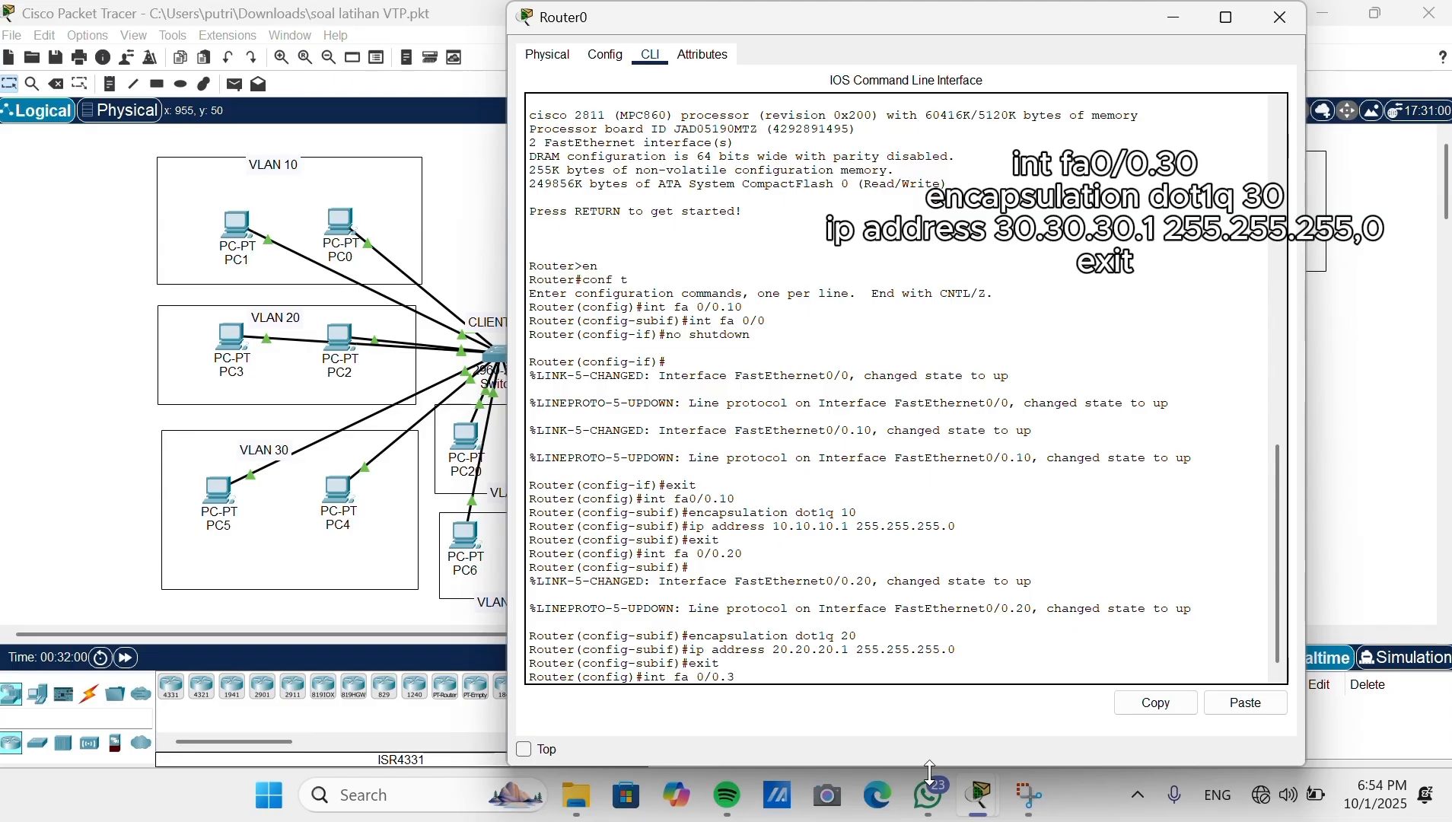
key(Return)
text(encapsulation )
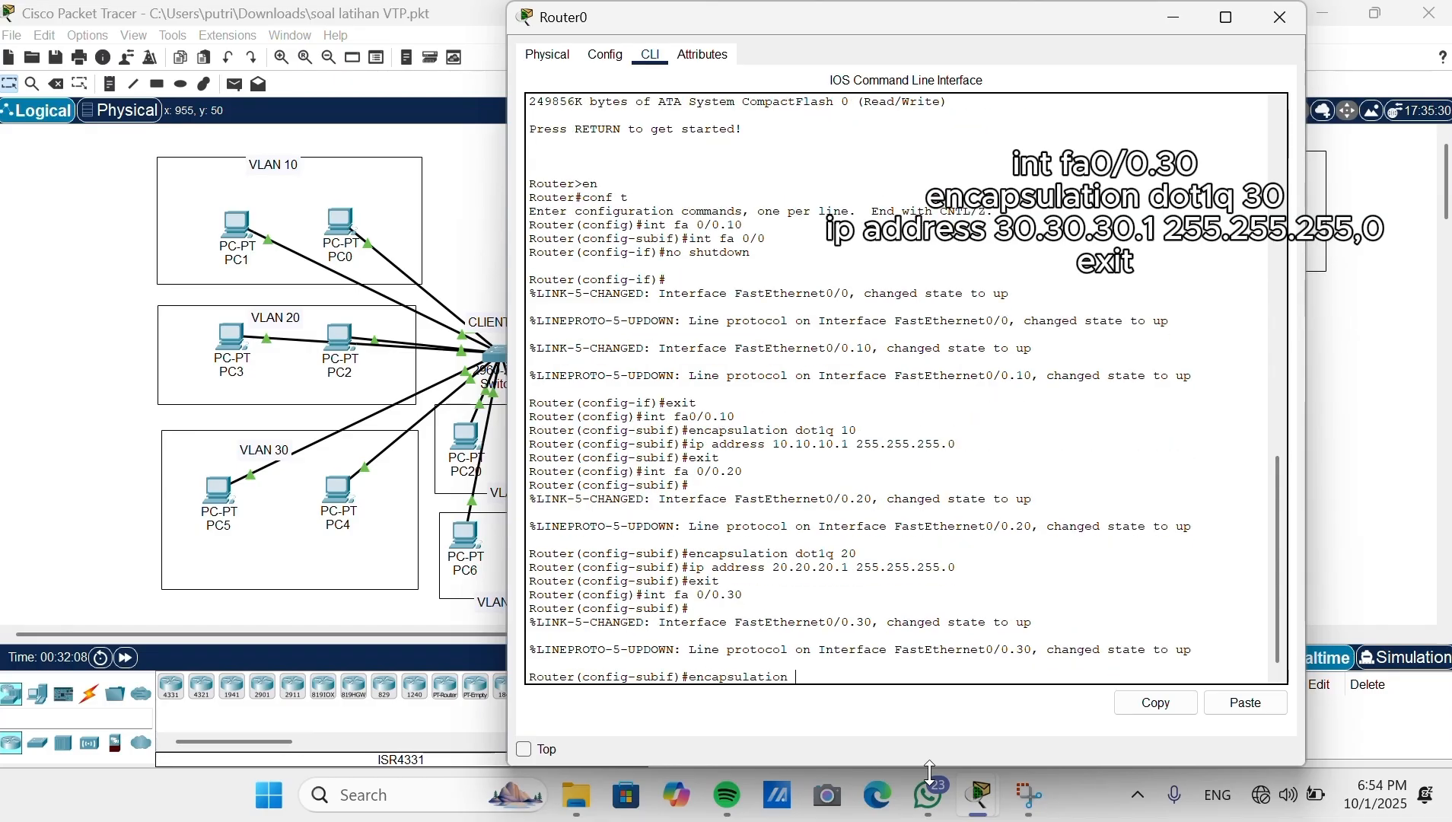
text(dot1q 30)
key(Return)
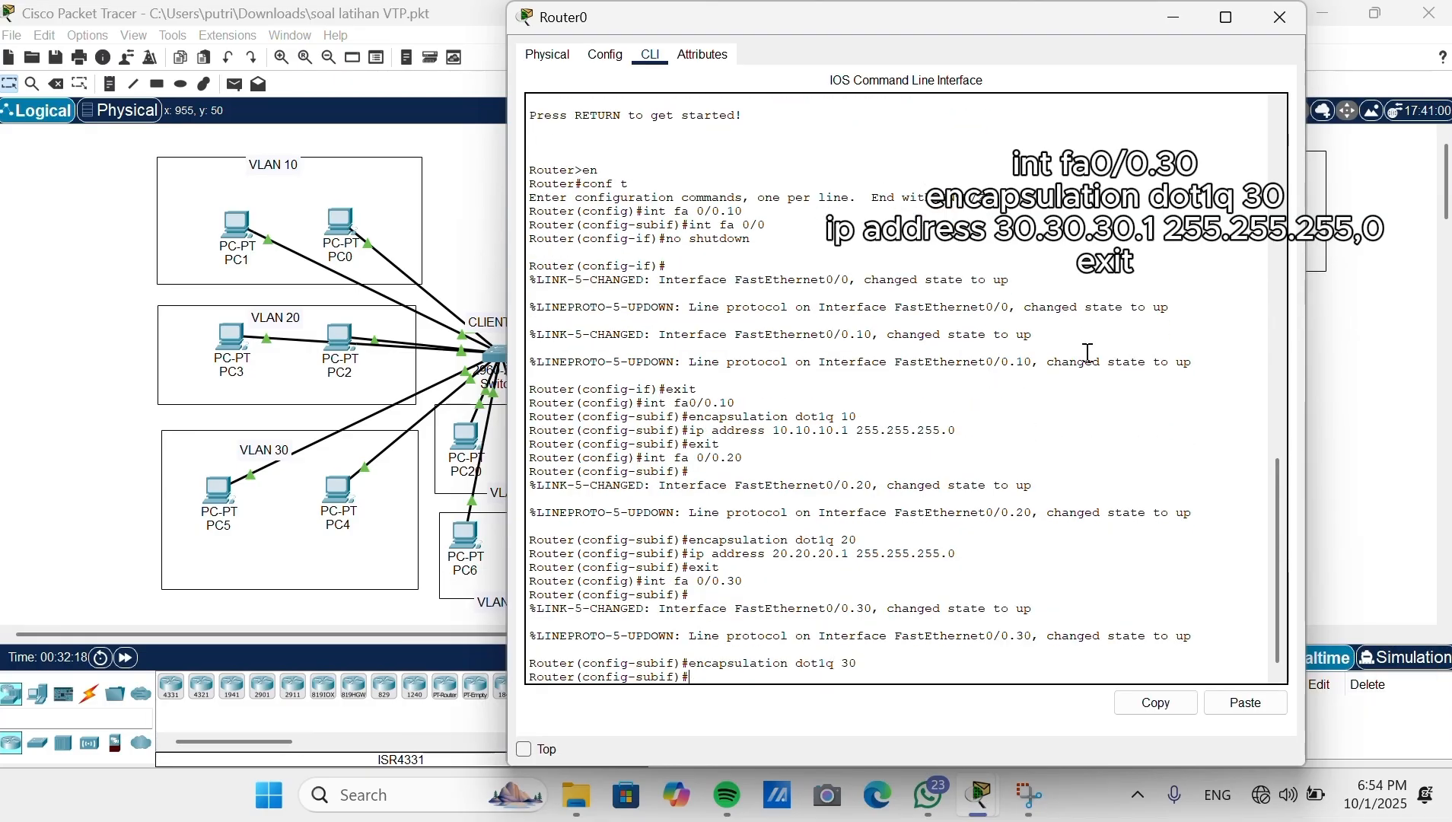
Step: Assign IP address 30.30.30.1 with mask 255.255.255.0 to subinterface fa 0/0.30 and exit its configuration
text(ip address )
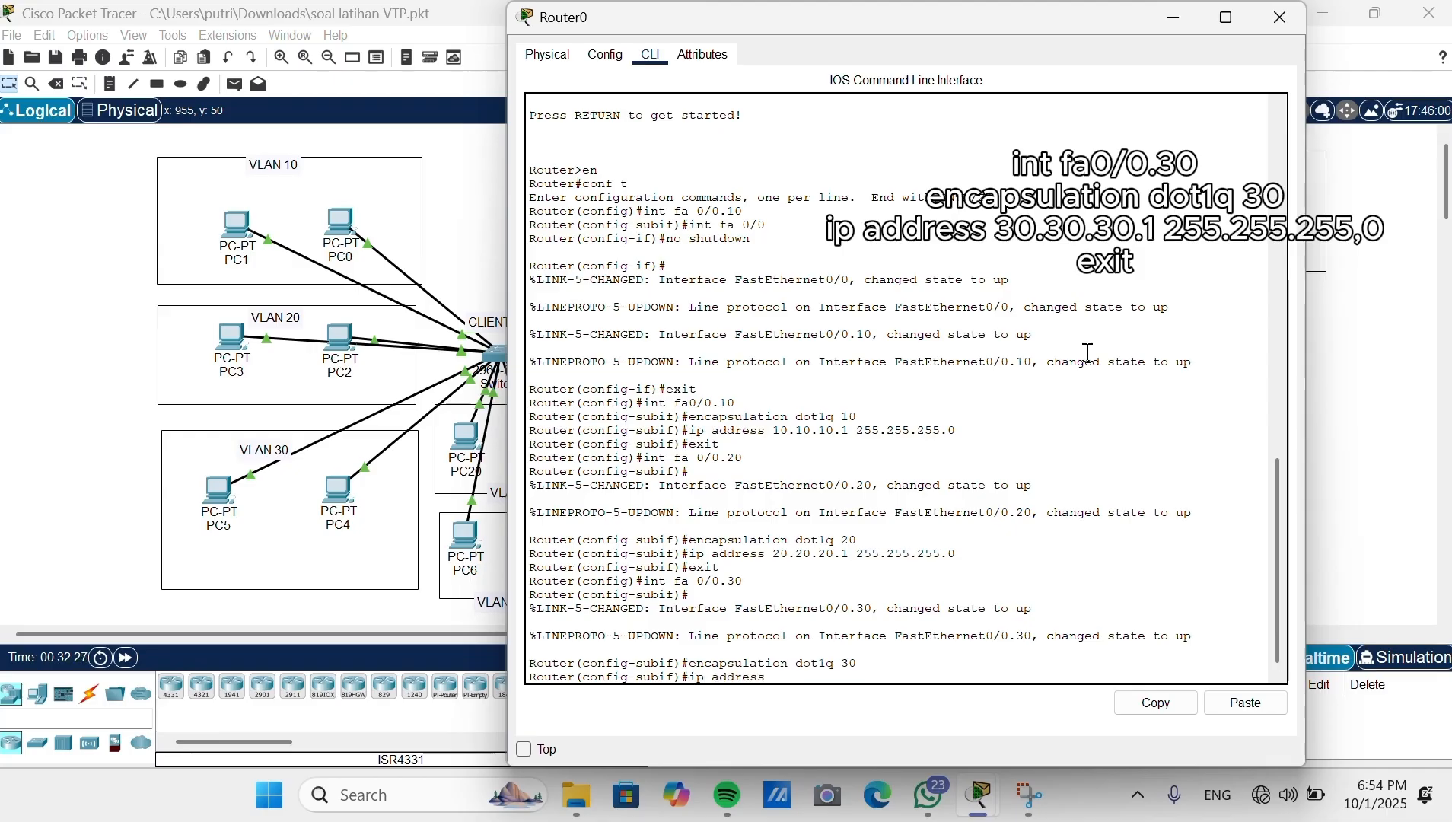
text(30.30.30.1 255.255.255.0)
key(Return)
text(exit)
key(Return)
Step: Create subinterface fa 0/0.40 on Router0 with dot1q 40 encapsulation
text(int fa 0/0.40)
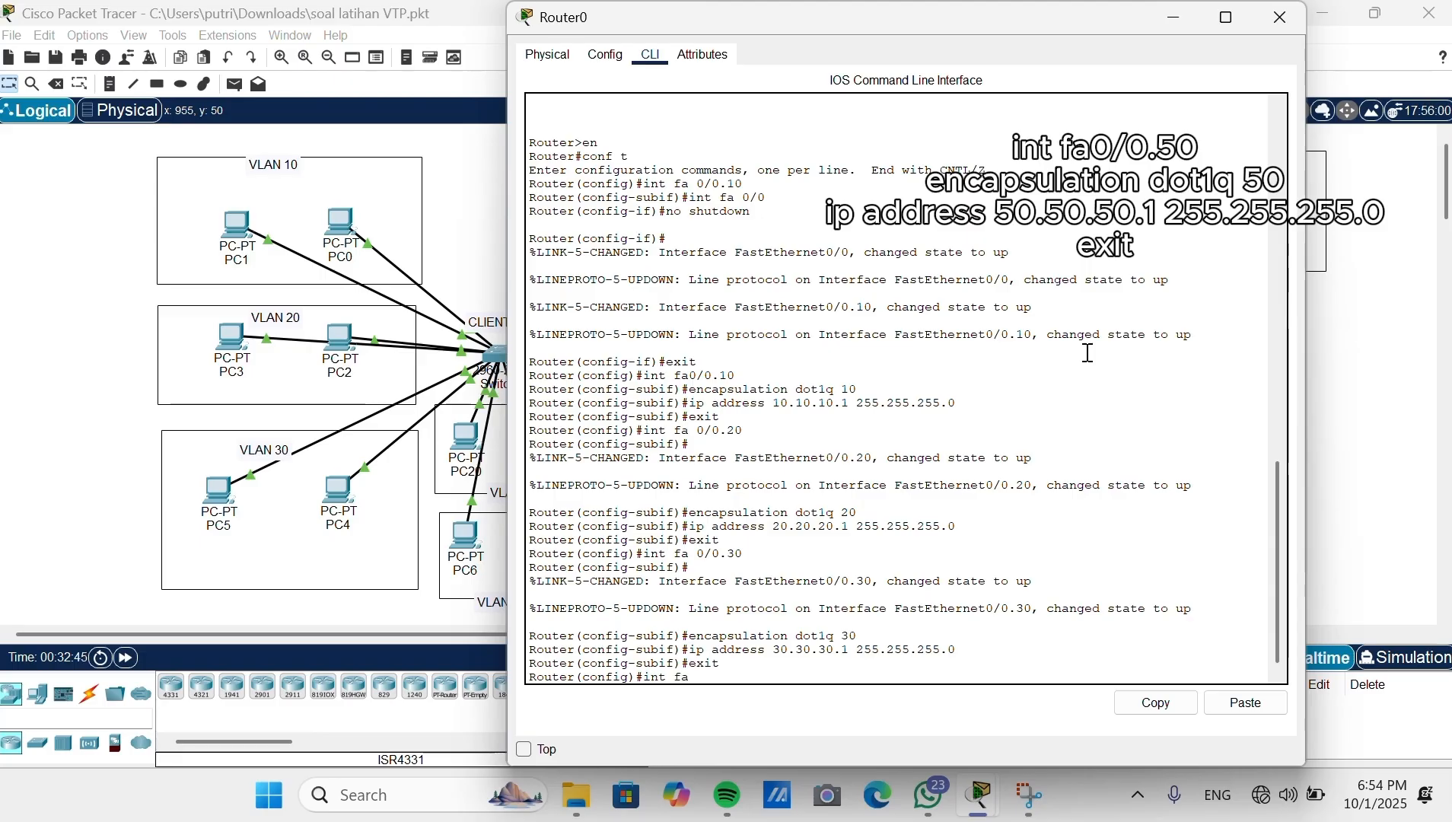
key(Return)
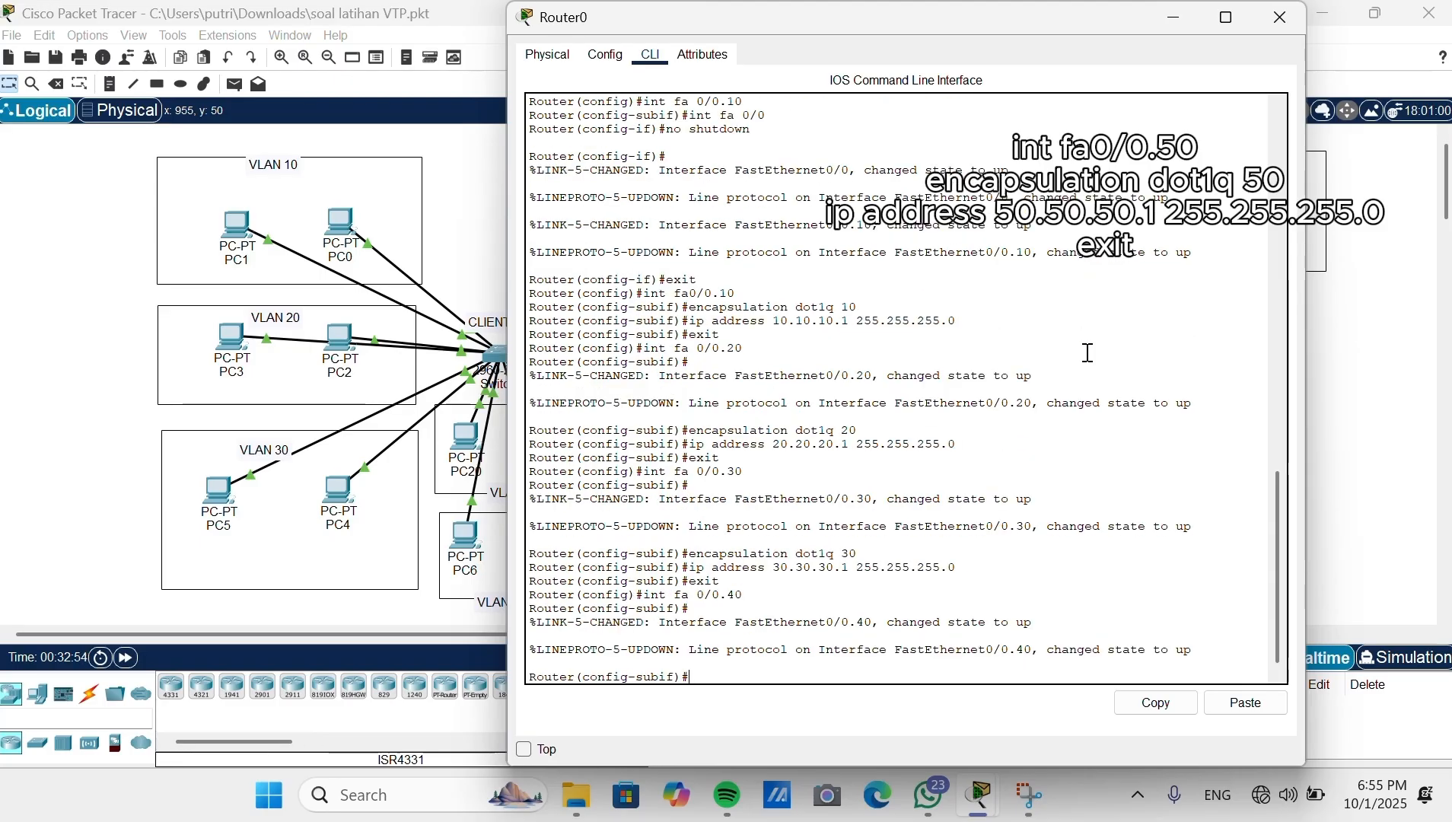
text(encapsulation dot1q)
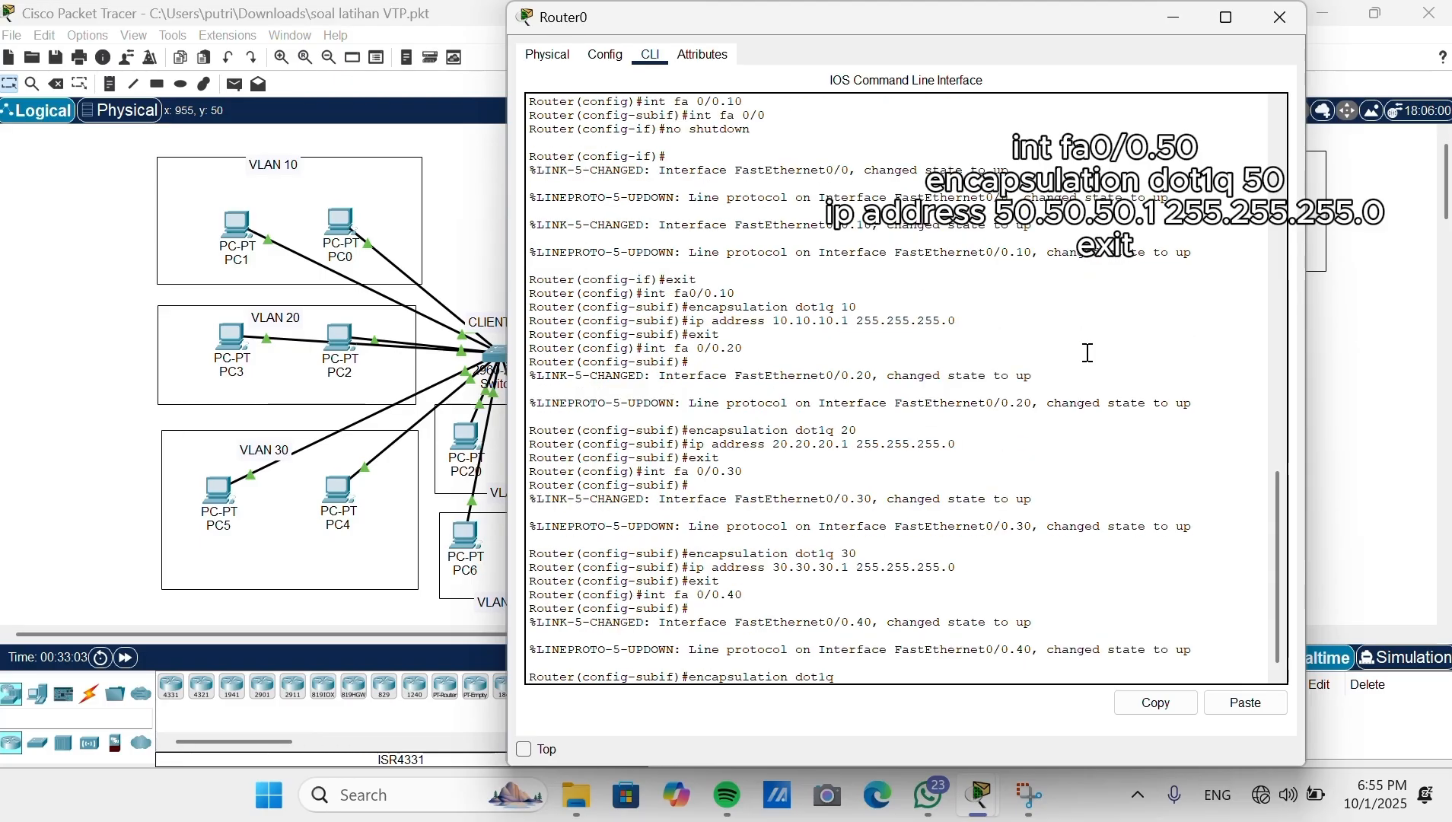
text( 40)
key(Return)
Step: Assign IP address 40.40.40.1 with mask 255.255.255.0 to subinterface fa 0/0.40 and exit its configuration
text(ip ad)
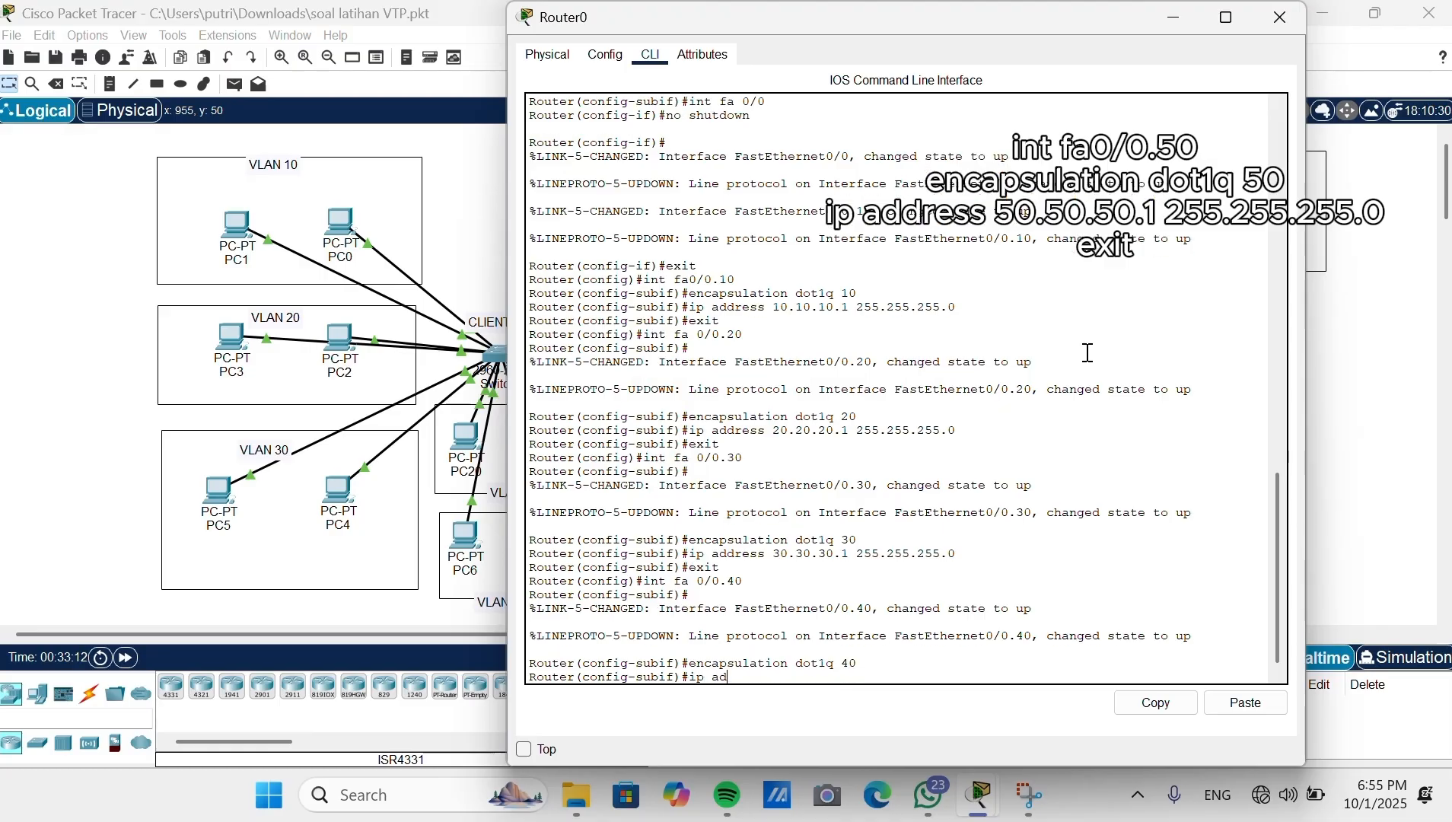
text(dress 40.40.40.1 255.255.255.0)
key(Return)
text(exit)
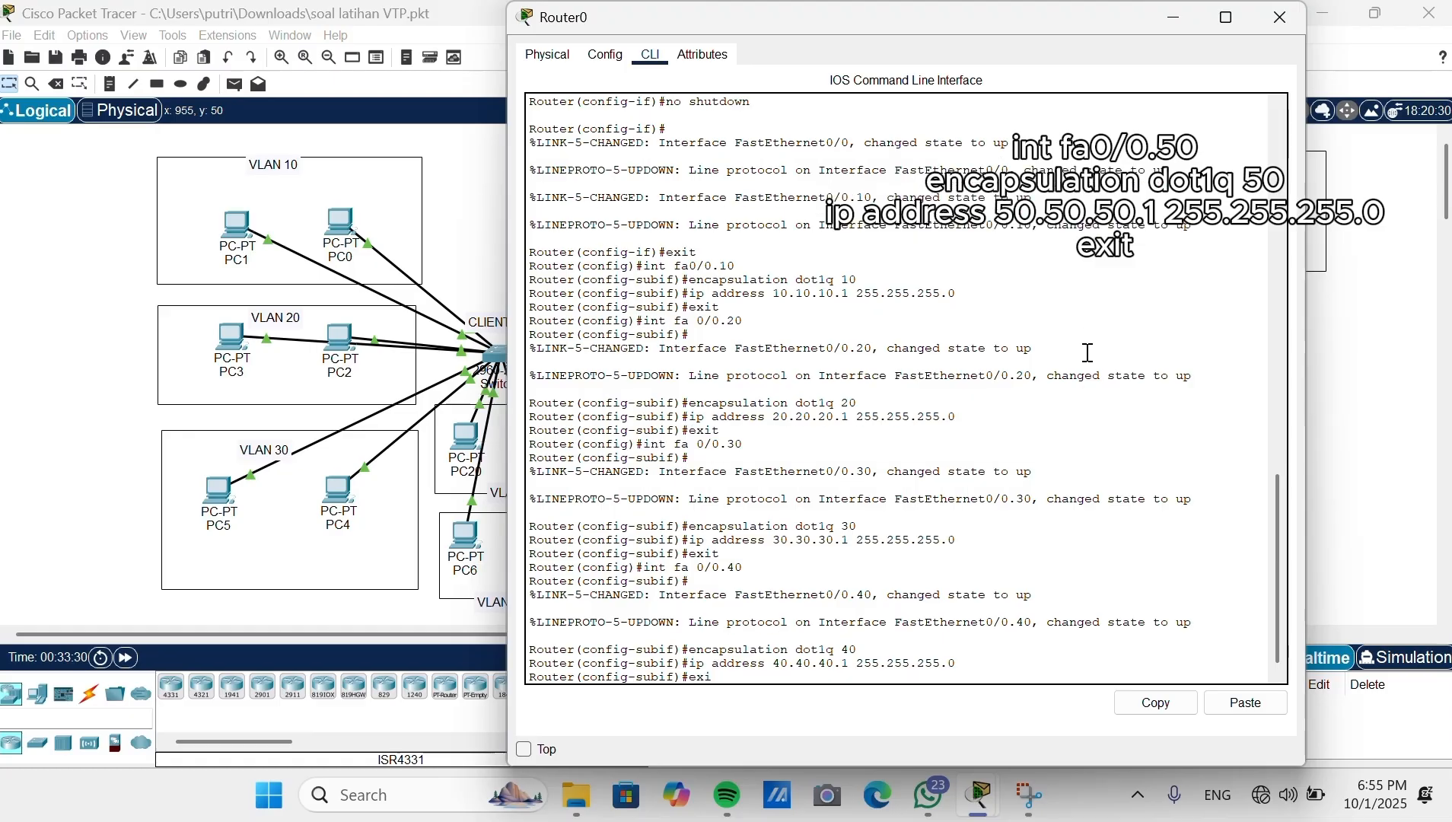
key(Return)
Step: Create subinterface fa0/0.50 on Router0 with dot1q 50 encapsulation
text(int fa0/0.50)
key(Return)
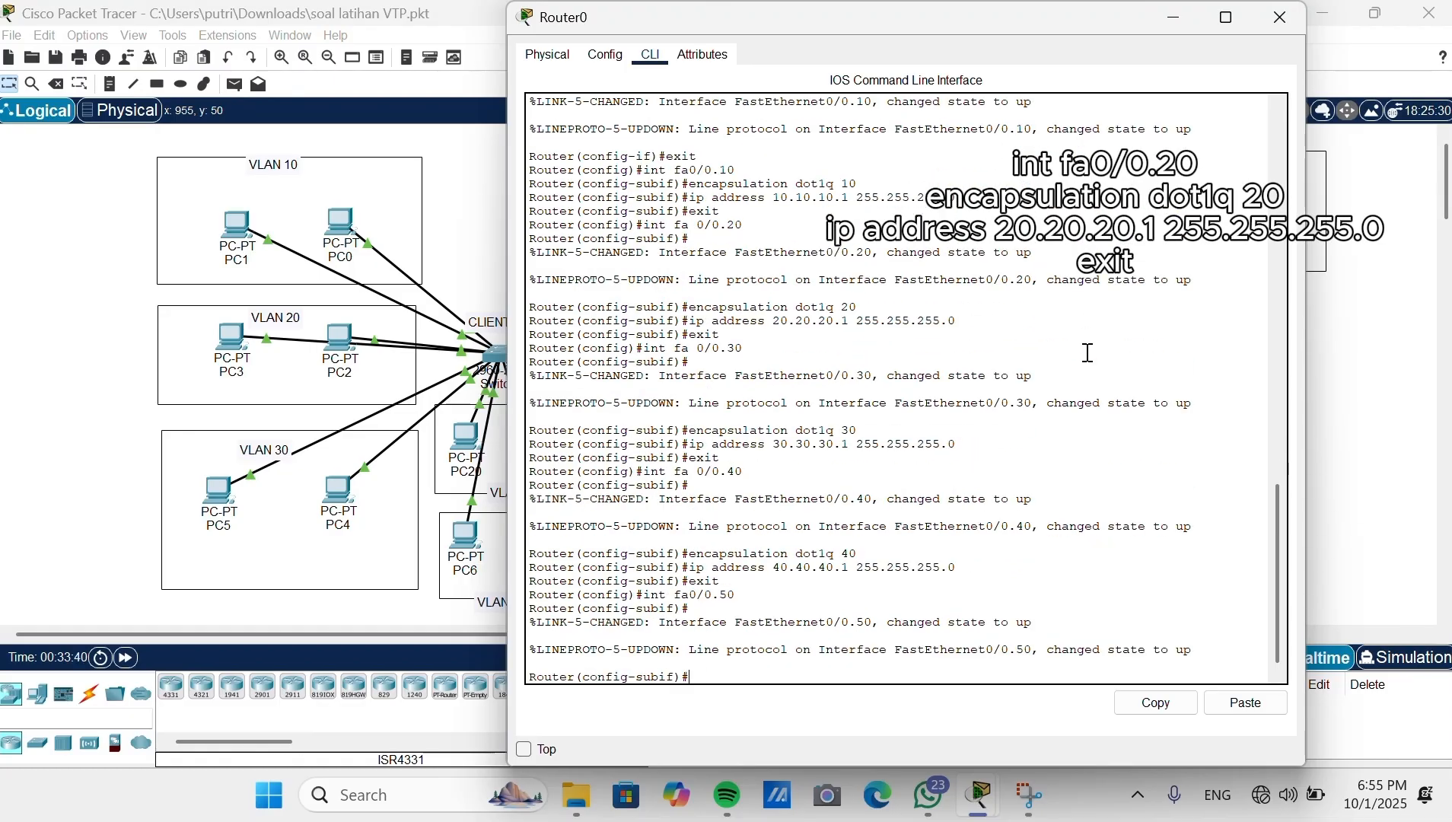
text(encapsulation di)
key(BackSpace)
text(ot1q 50)
key(Return)
Step: Assign IP address 50.50.50.1 with mask 255.255.255.0 to subinterface fa0/0.50 and exit its configuration
text(ip  addres)
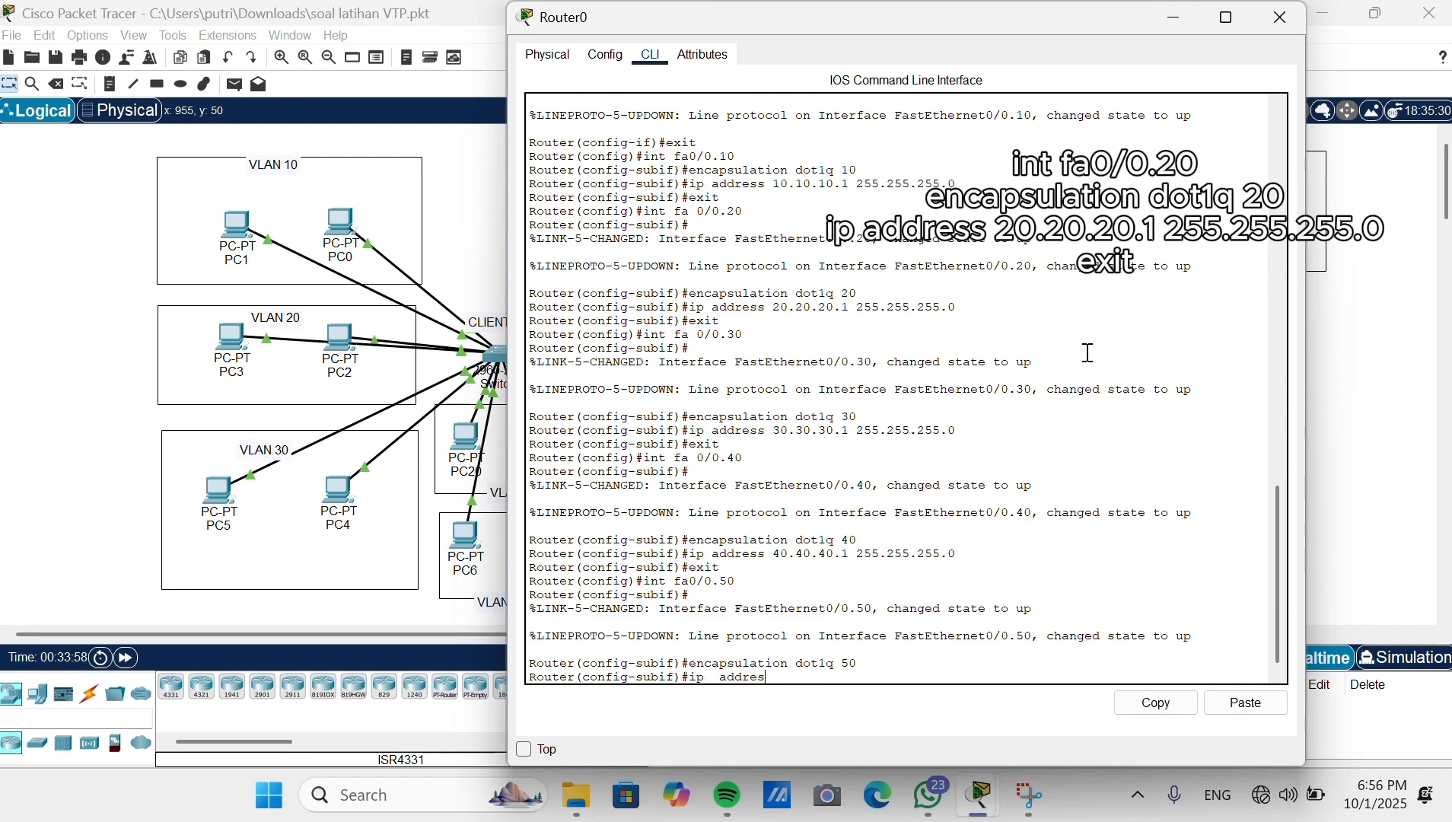
key(BackSpace)
key(BackSpace)
key(BackSpace)
key(BackSpace)
key(BackSpace)
key(BackSpace)
key(BackSpace)
text(address 50.50.50.1 255.255.255.0)
key(Return)
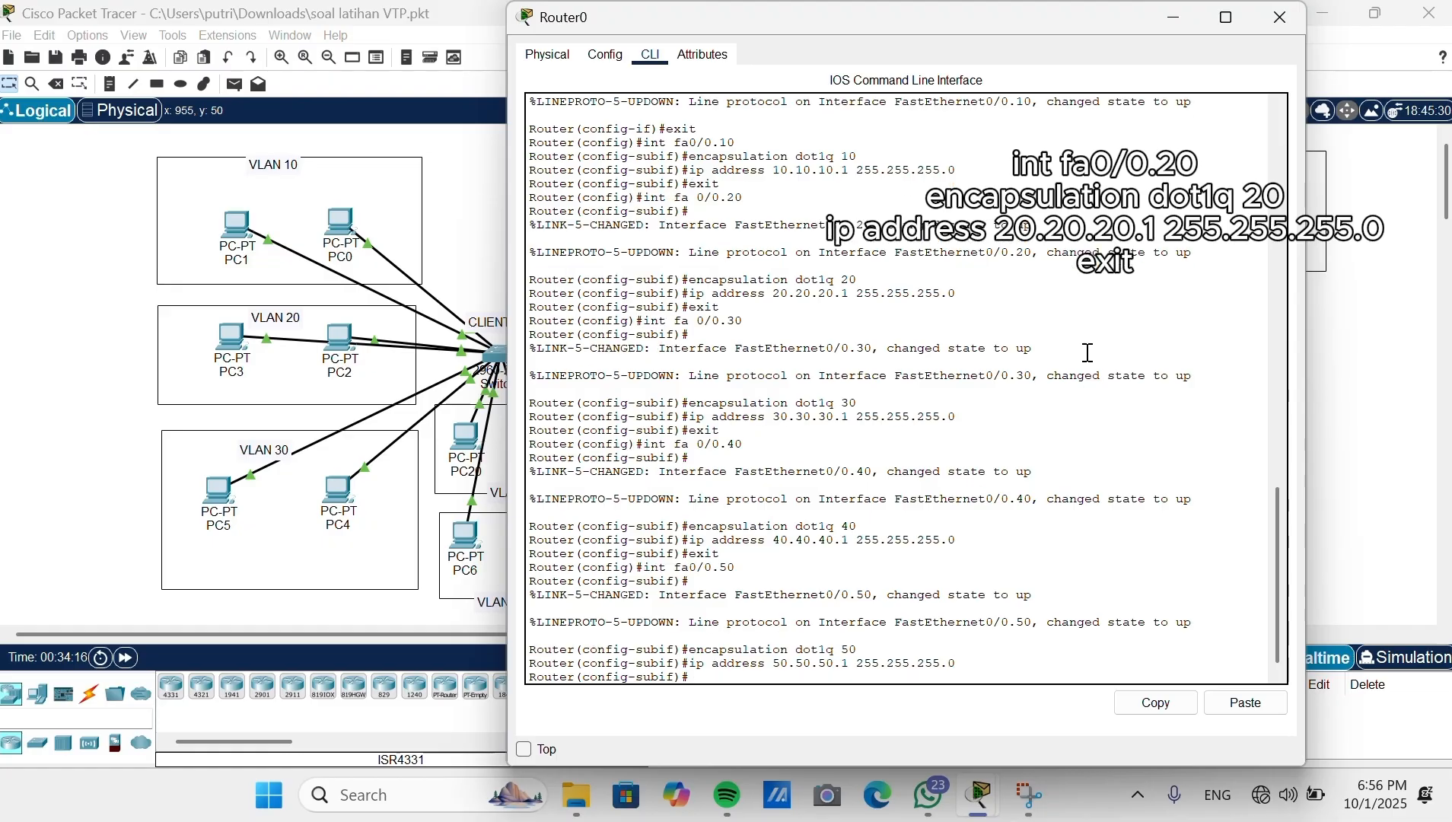
text(exit)
key(Return)
Step: Create subinterface fa 0/0.60 on Router0 with dot1q 60 encapsulation
text(int fa 0/0.)
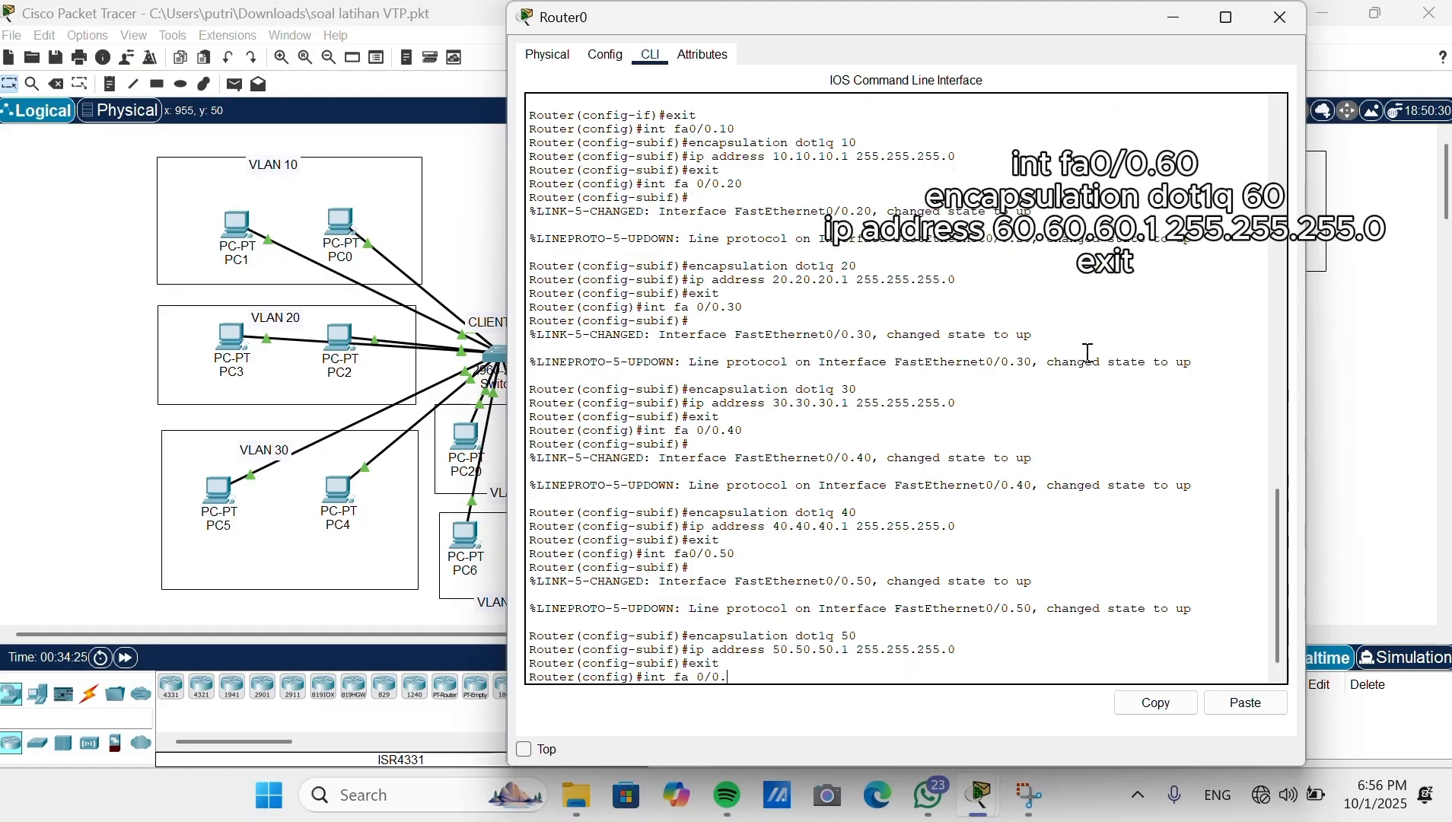
text(60)
key(Return)
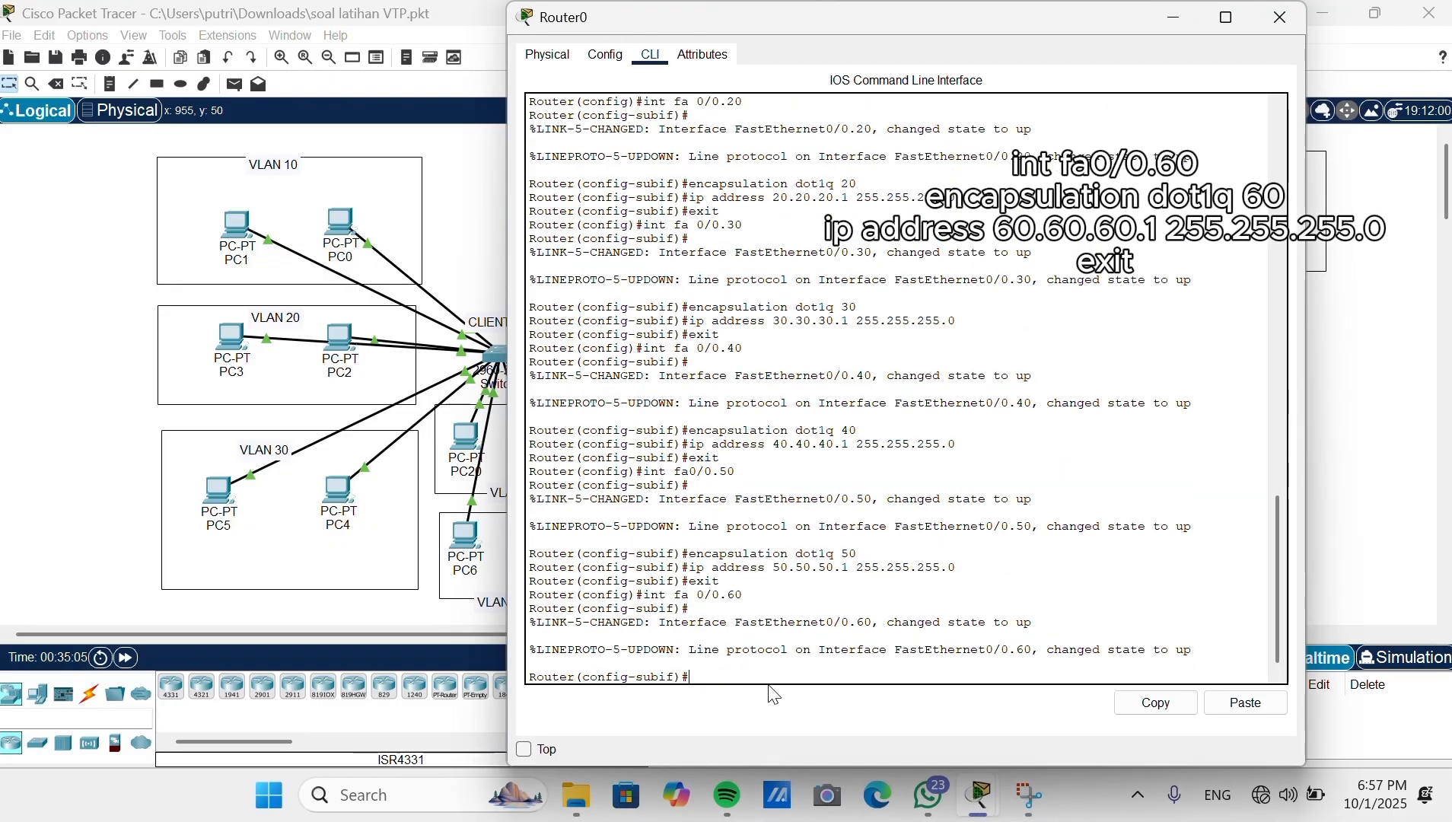
text(encapsulation)
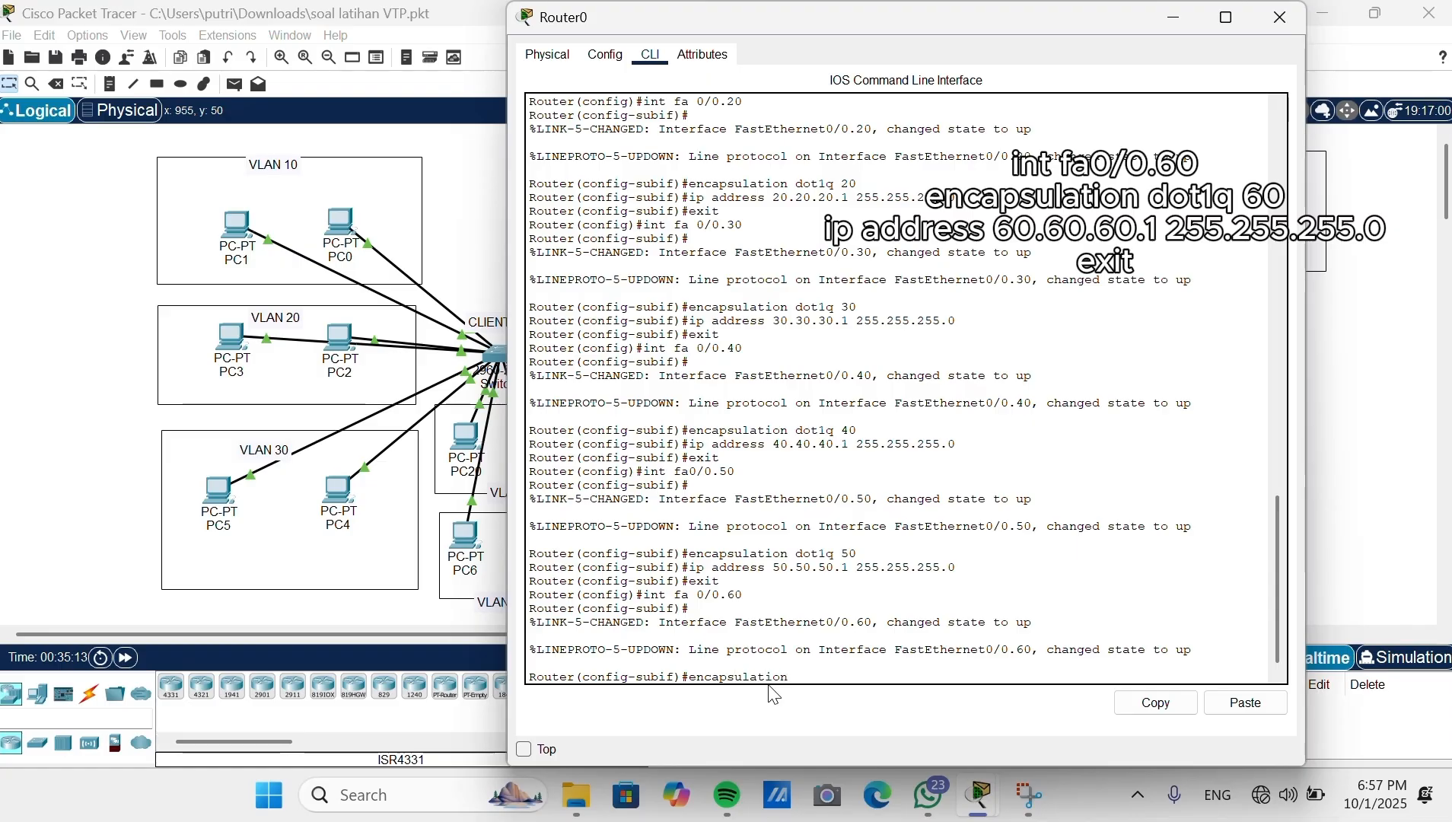
text( dot1q 60)
key(Return)
Step: Assign IP address 60.60.60.1 with mask 255.255.255.0 to subinterface fa 0/0.60 and exit its configuration
text(ip address 60.60.60)
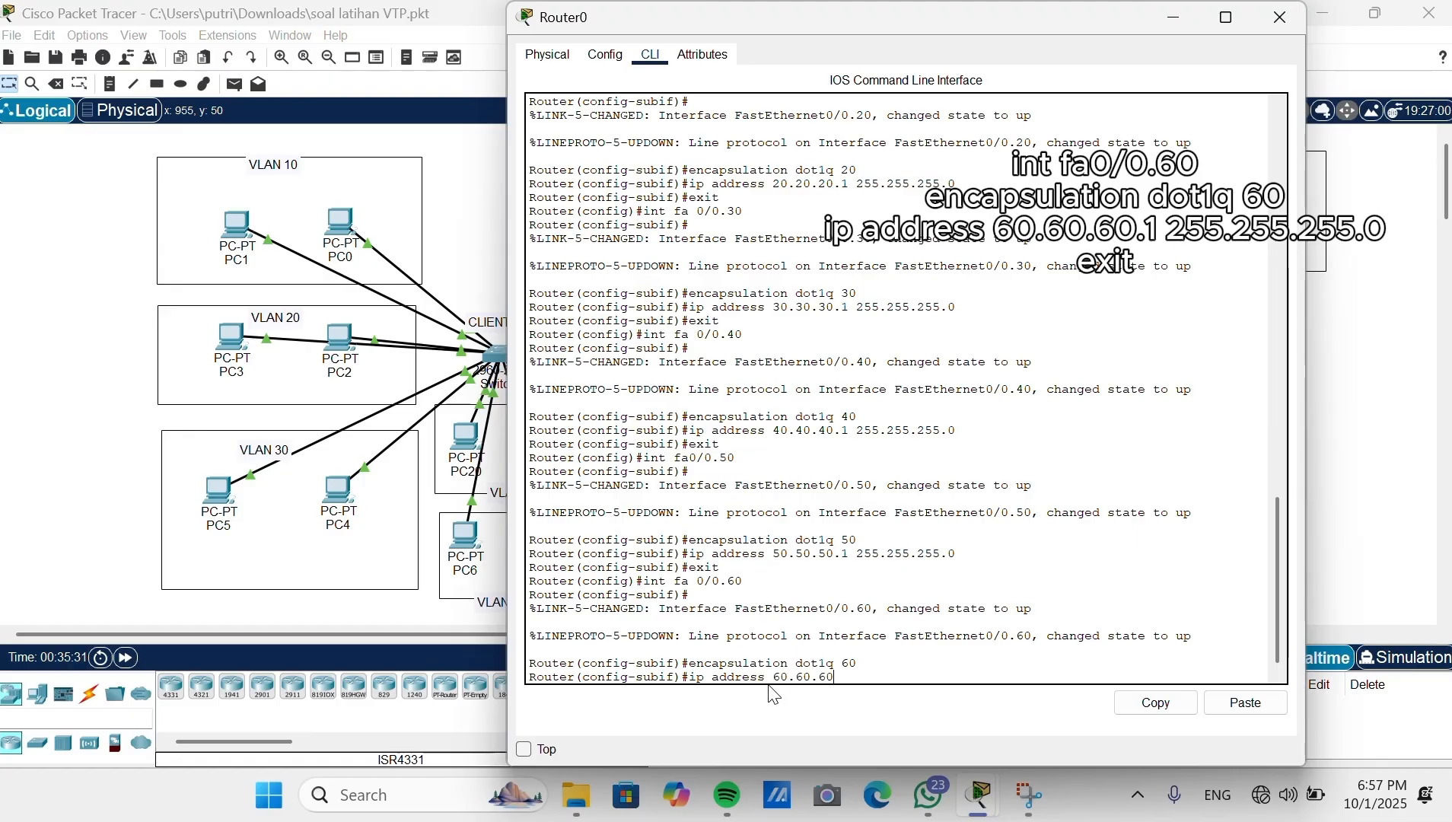
text(.1 255.255.255.0)
key(Return)
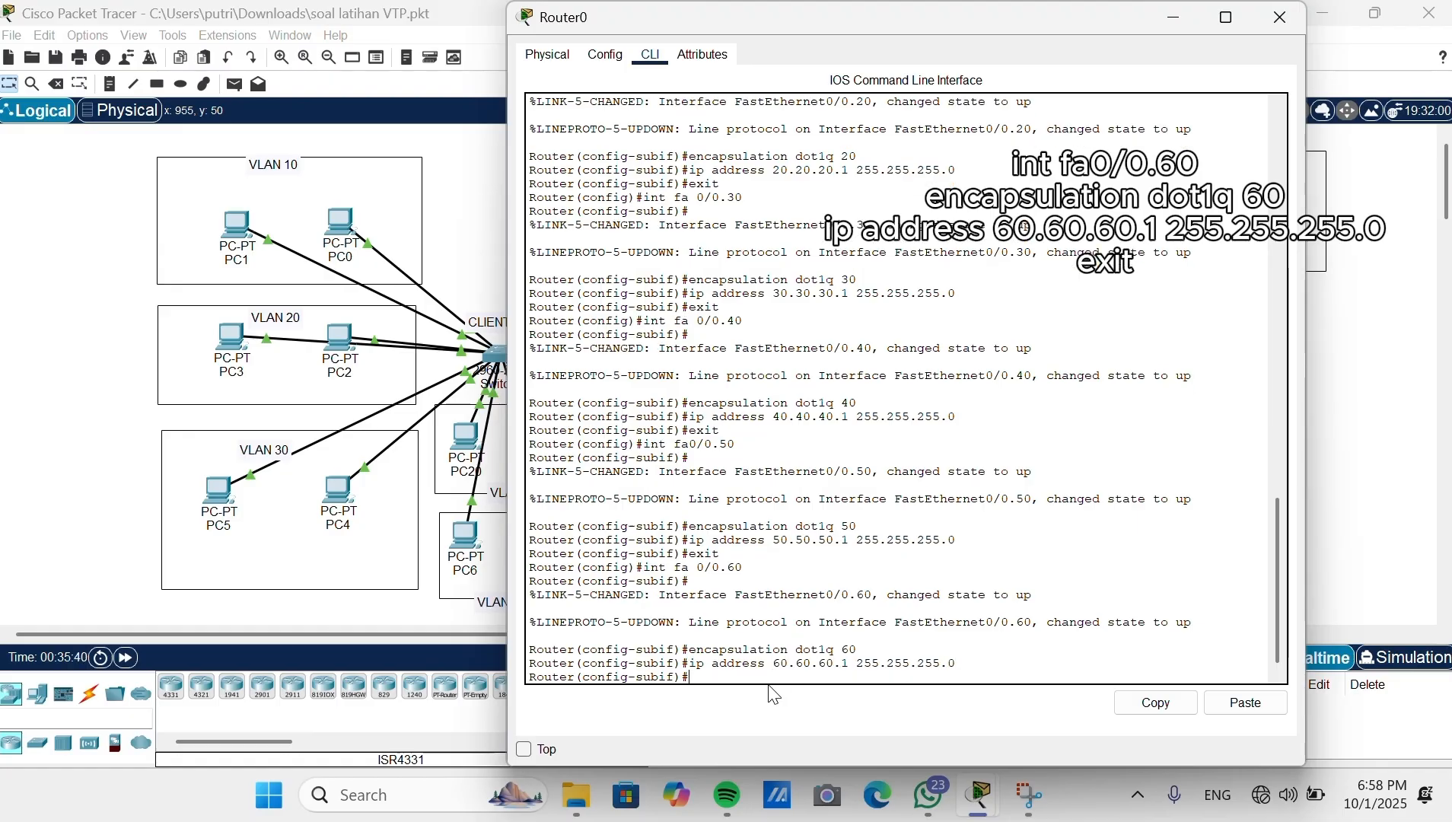
text(exit)
key(Return)
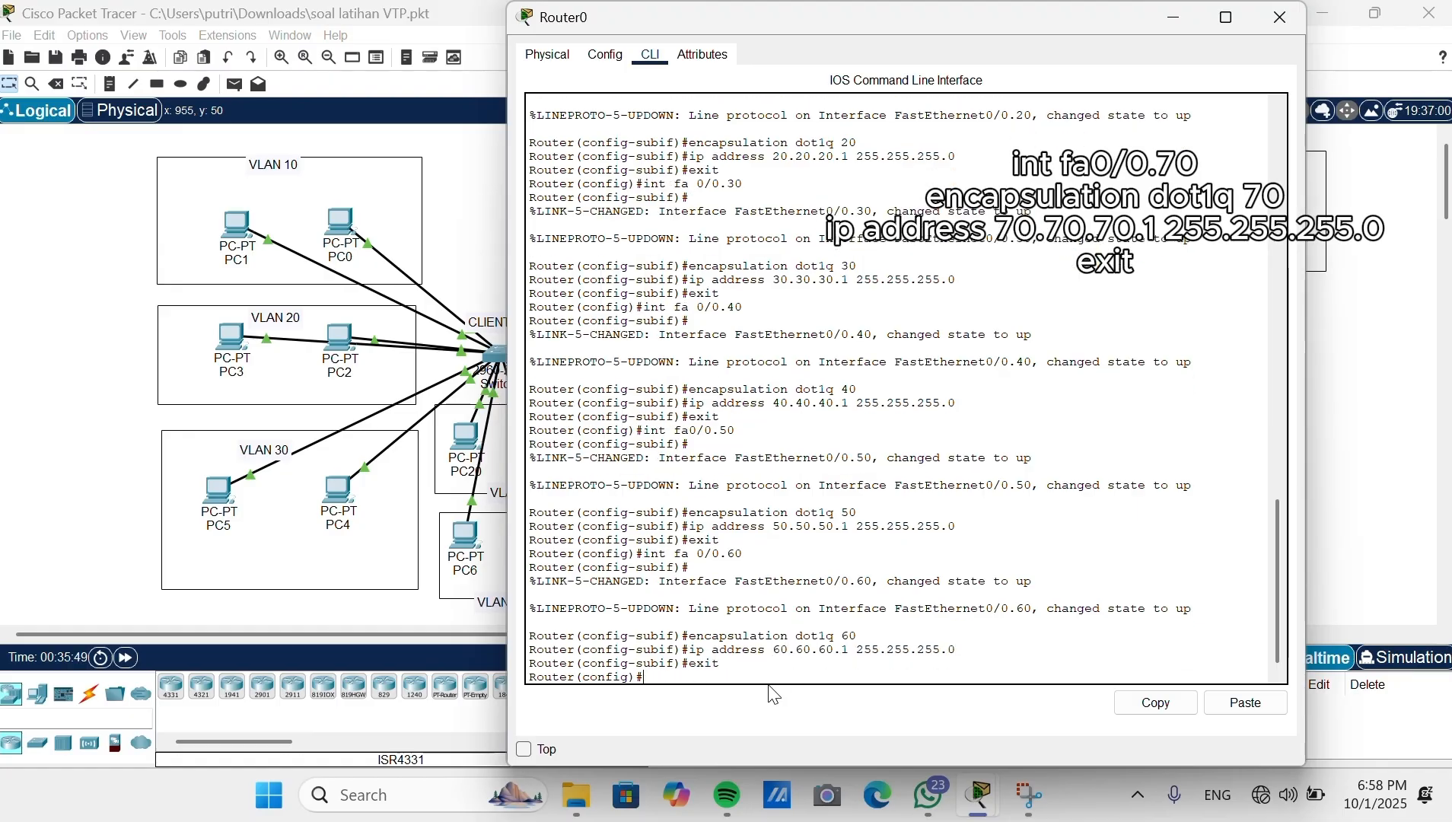
Step: Create subinterface fa 0/0.70 on Router0 with dot1q 70 encapsulation
text(int fa 0/0.70)
key(Return)
text(enca)
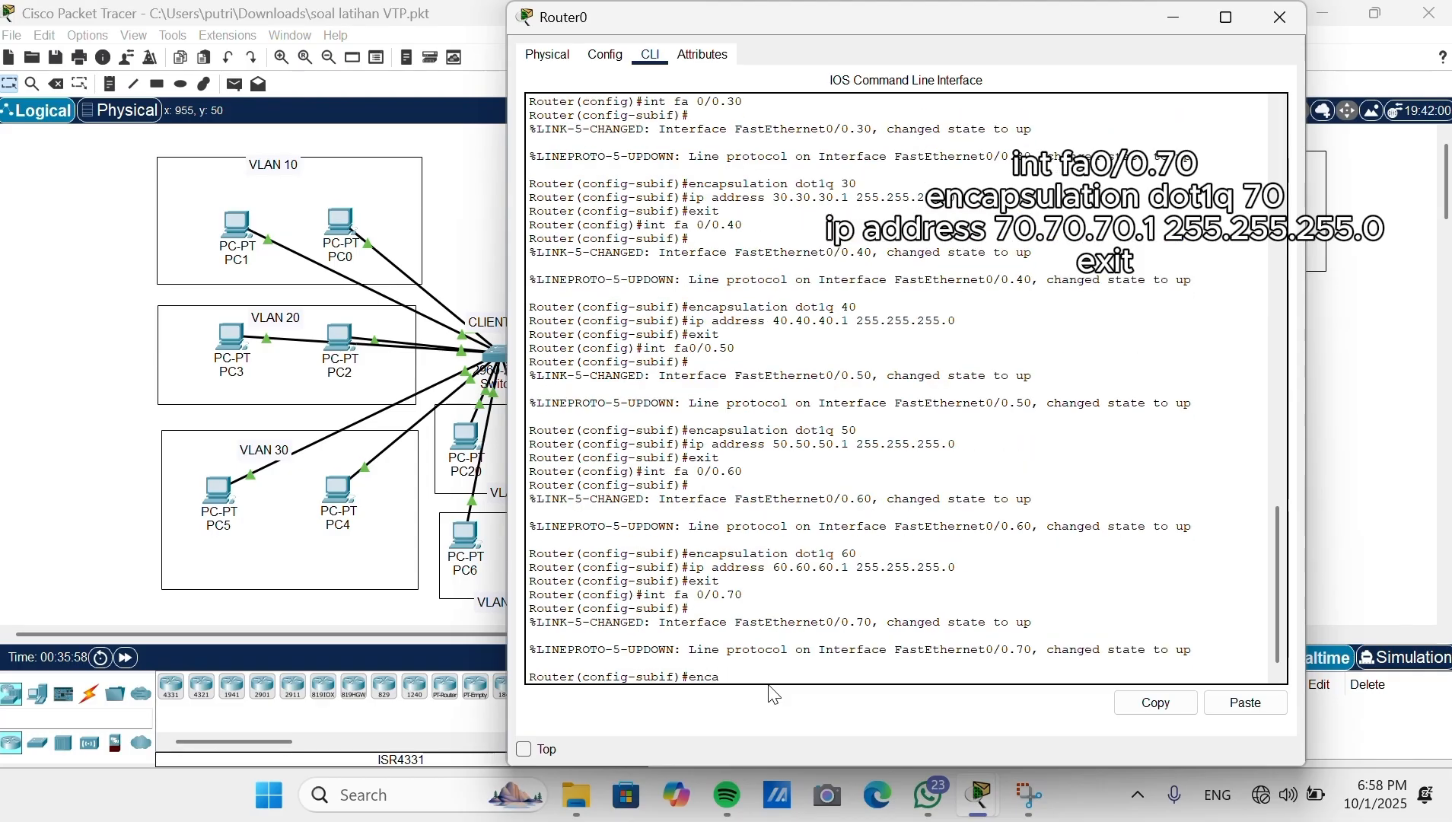
text(psulation dot1q 70)
key(Return)
Step: Assign IP address 70.70.70.1 with mask 255.255.255.0 to subinterface fa 0/0.70
text(ip address 70.7)
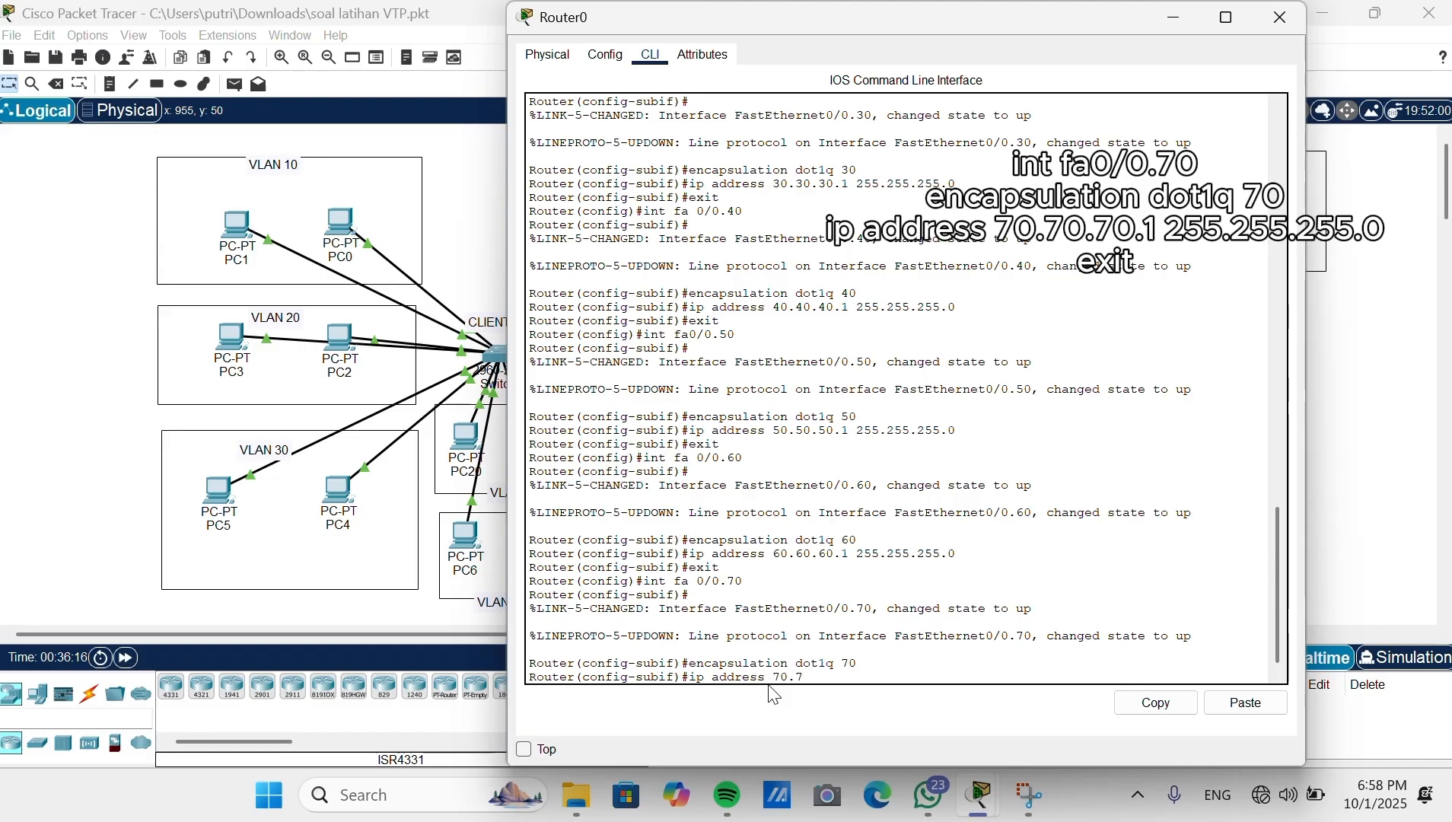
text(0.70.70.1 255.255.255.0)
key(Return)
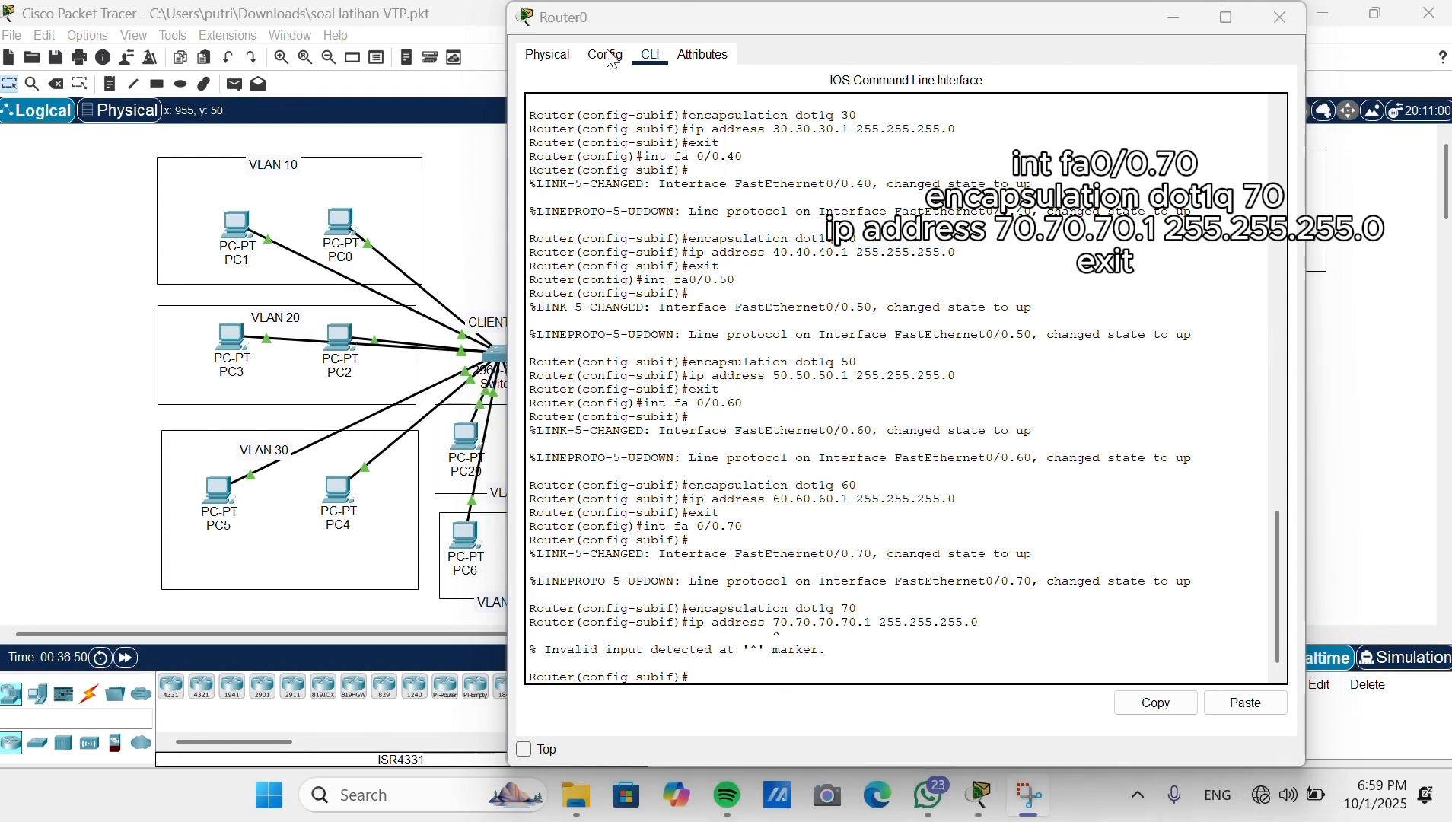
click(708, 673)
key(Up)
key(BackSpace)
key(BackSpace)
key(BackSpace)
key(BackSpace)
key(BackSpace)
key(BackSpace)
key(BackSpace)
key(BackSpace)
key(BackSpace)
key(BackSpace)
key(BackSpace)
key(BackSpace)
key(BackSpace)
key(BackSpace)
key(BackSpace)
key(BackSpace)
key(BackSpace)
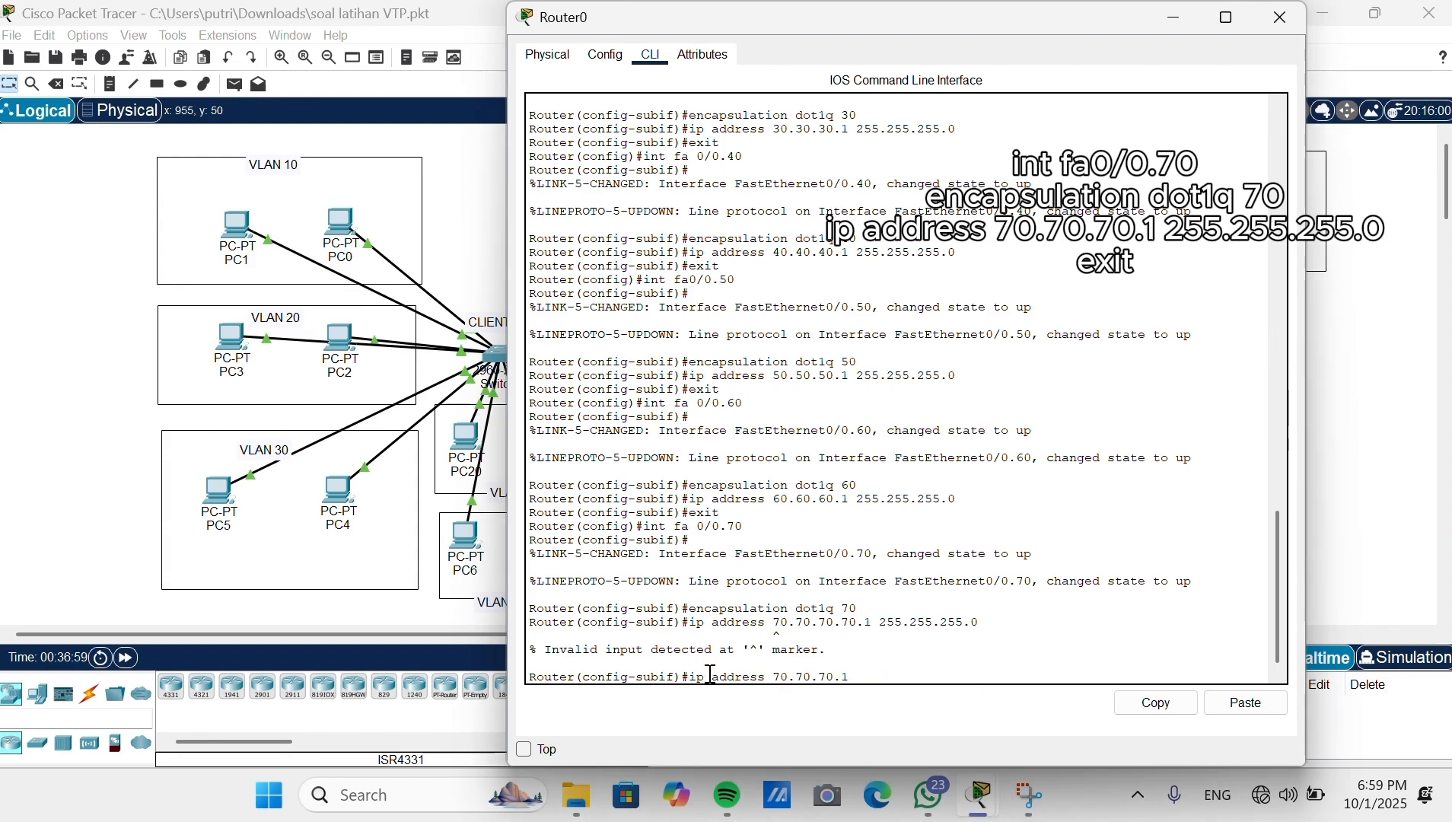
text(255.255.255.0)
key(Return)
Step: Show the brief IP interface summary on Router0 to check the subinterface addresses and status
text(d)
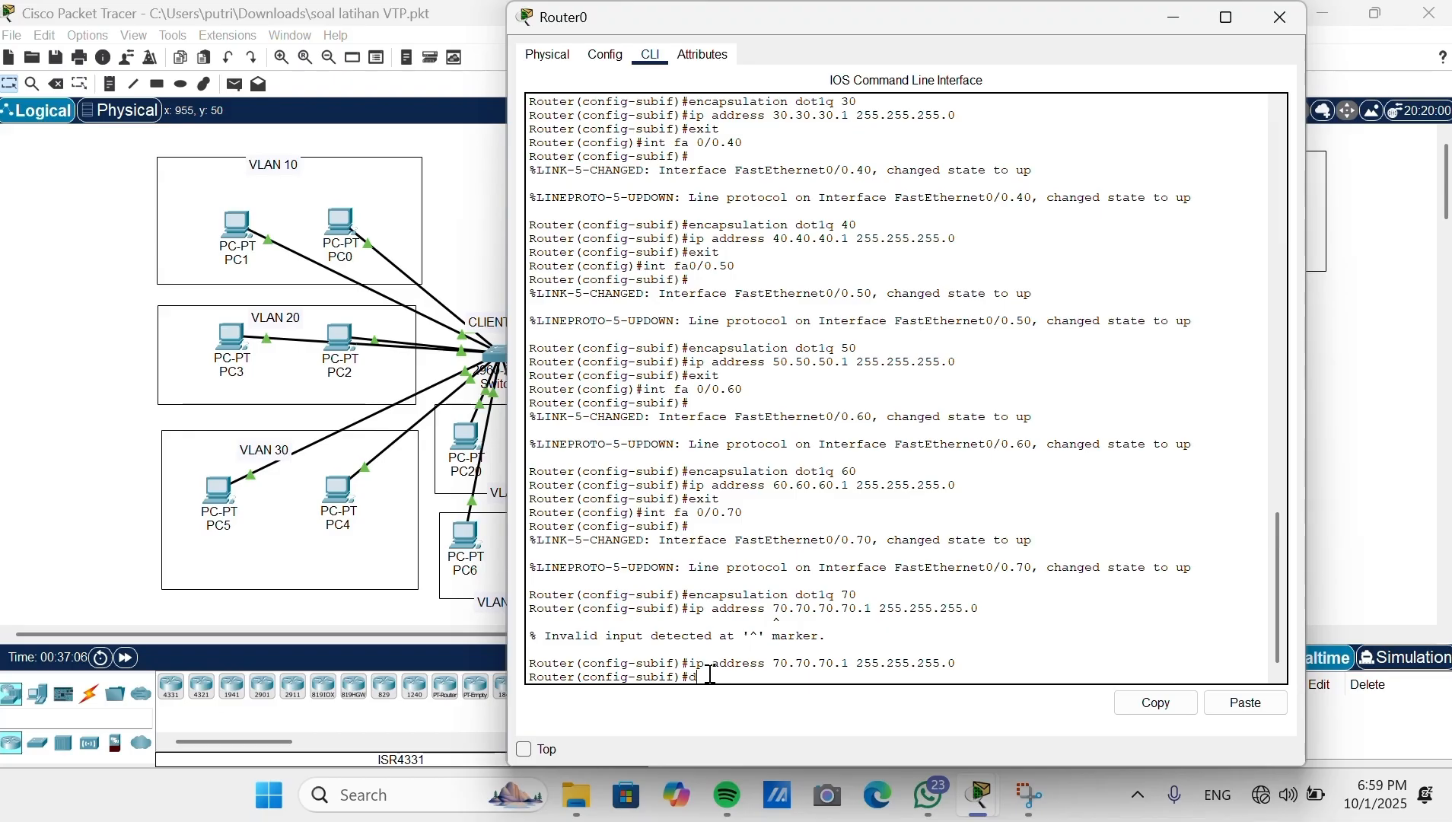
text(o shp)
text(how )
text(ip int brief)
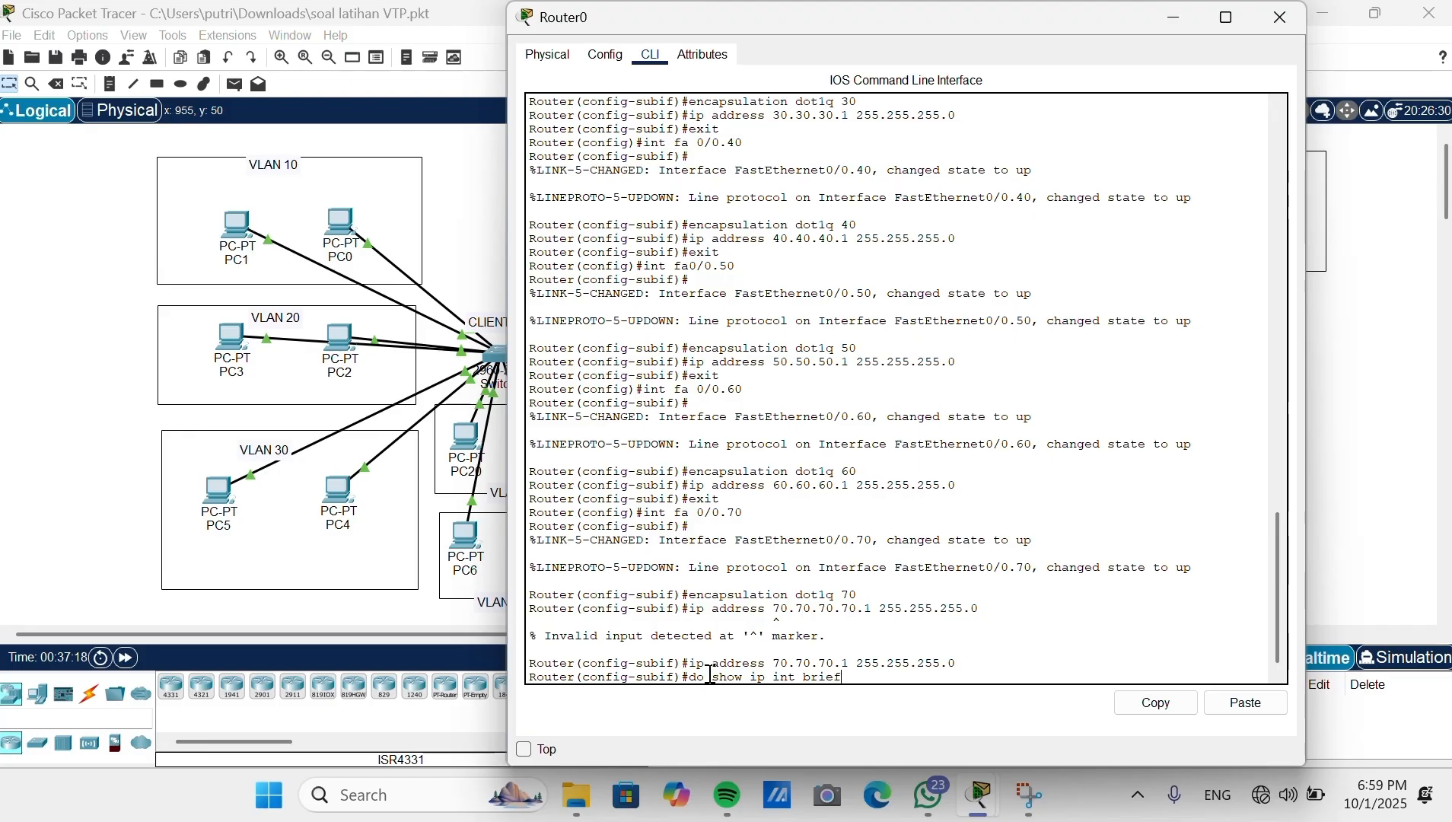
key(Return)
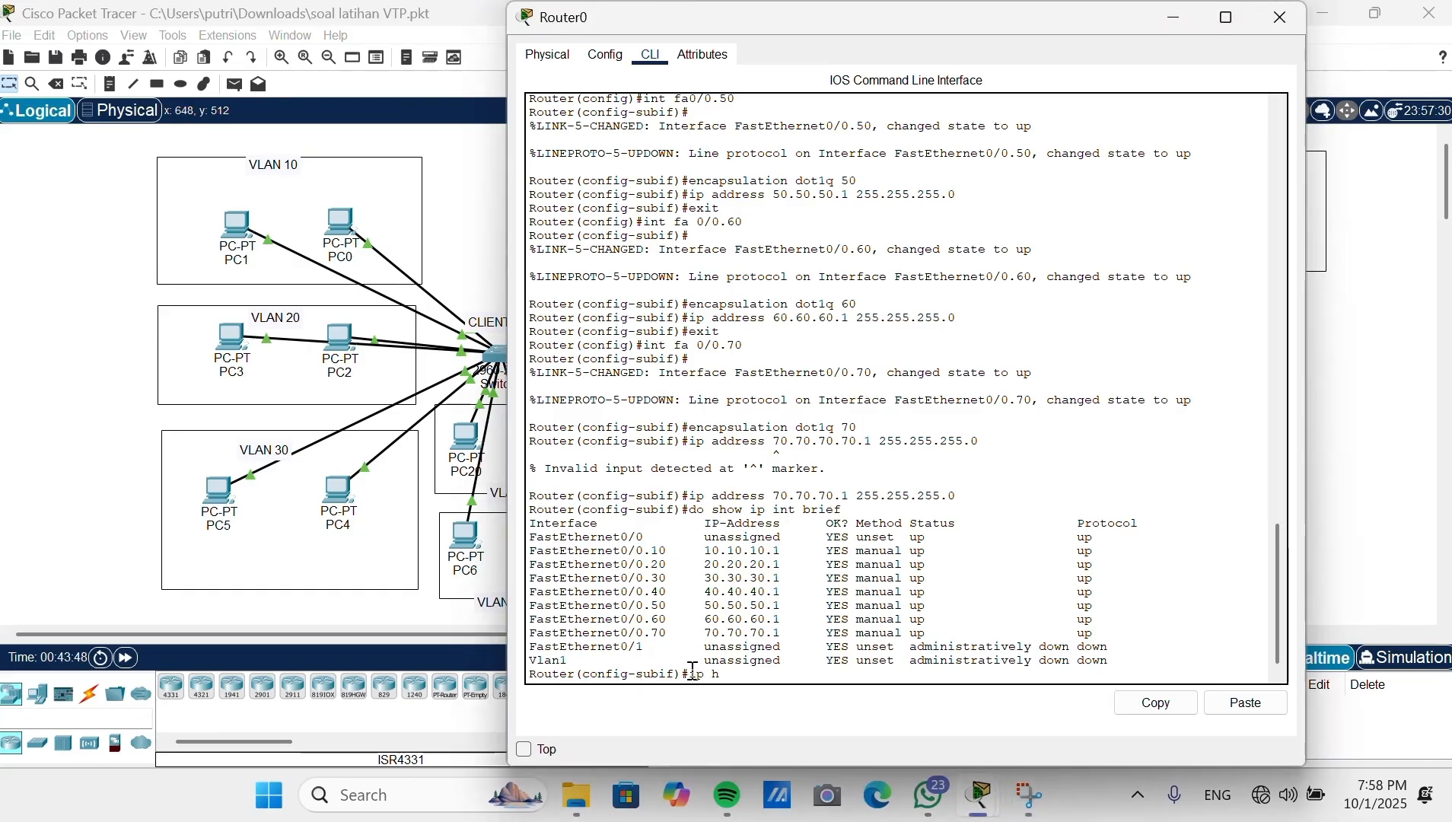
Step: Clear the mistyped command and exit the fa 0/0.70 subinterface configuration on Router0
key(BackSpace)
text(d)
key(BackSpace)
key(BackSpace)
key(BackSpace)
key(BackSpace)
text(exi)
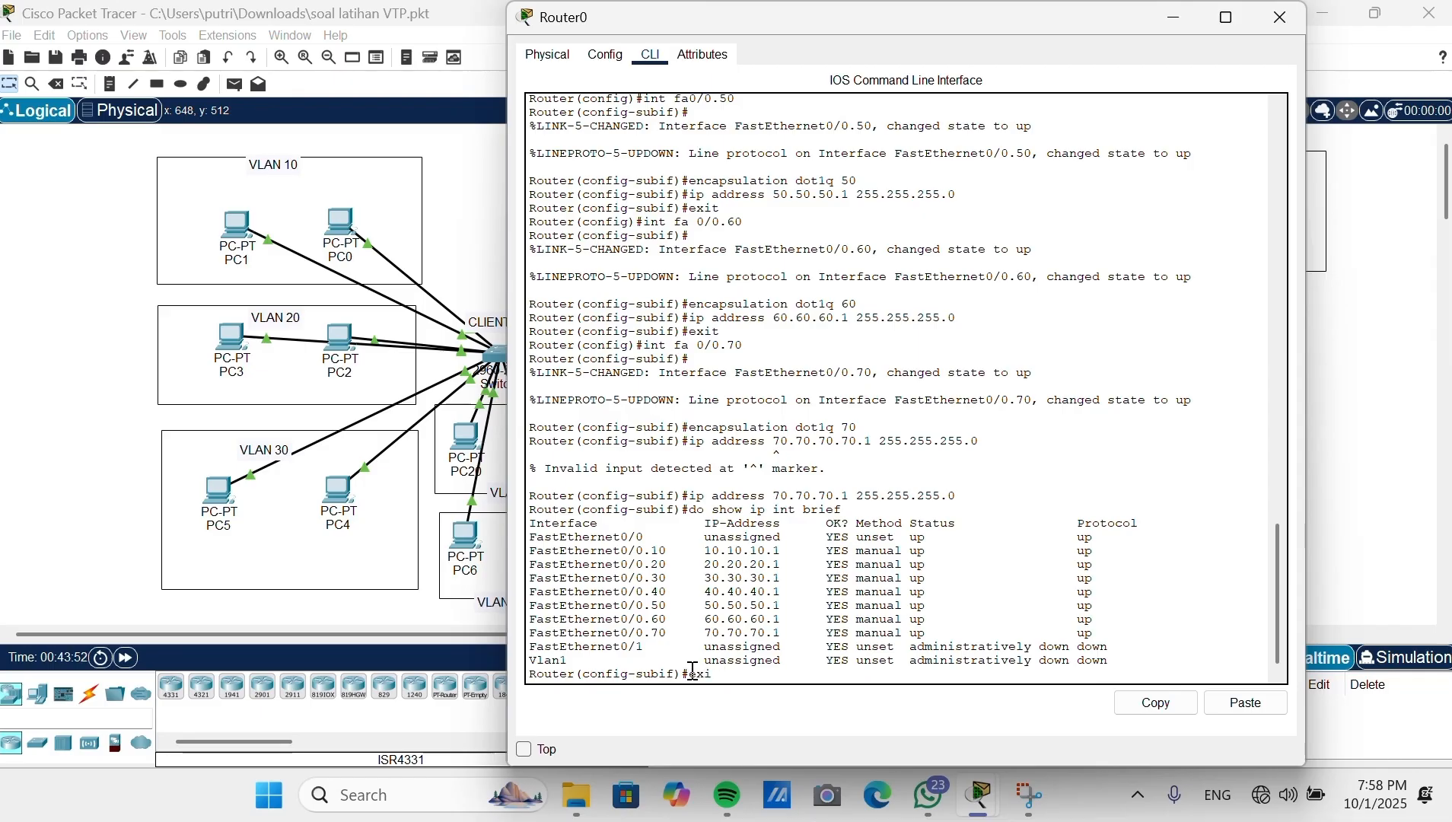
text(t)
key(Return)
Step: Create a DHCP pool named VLAN10 on Router0
text(i-)
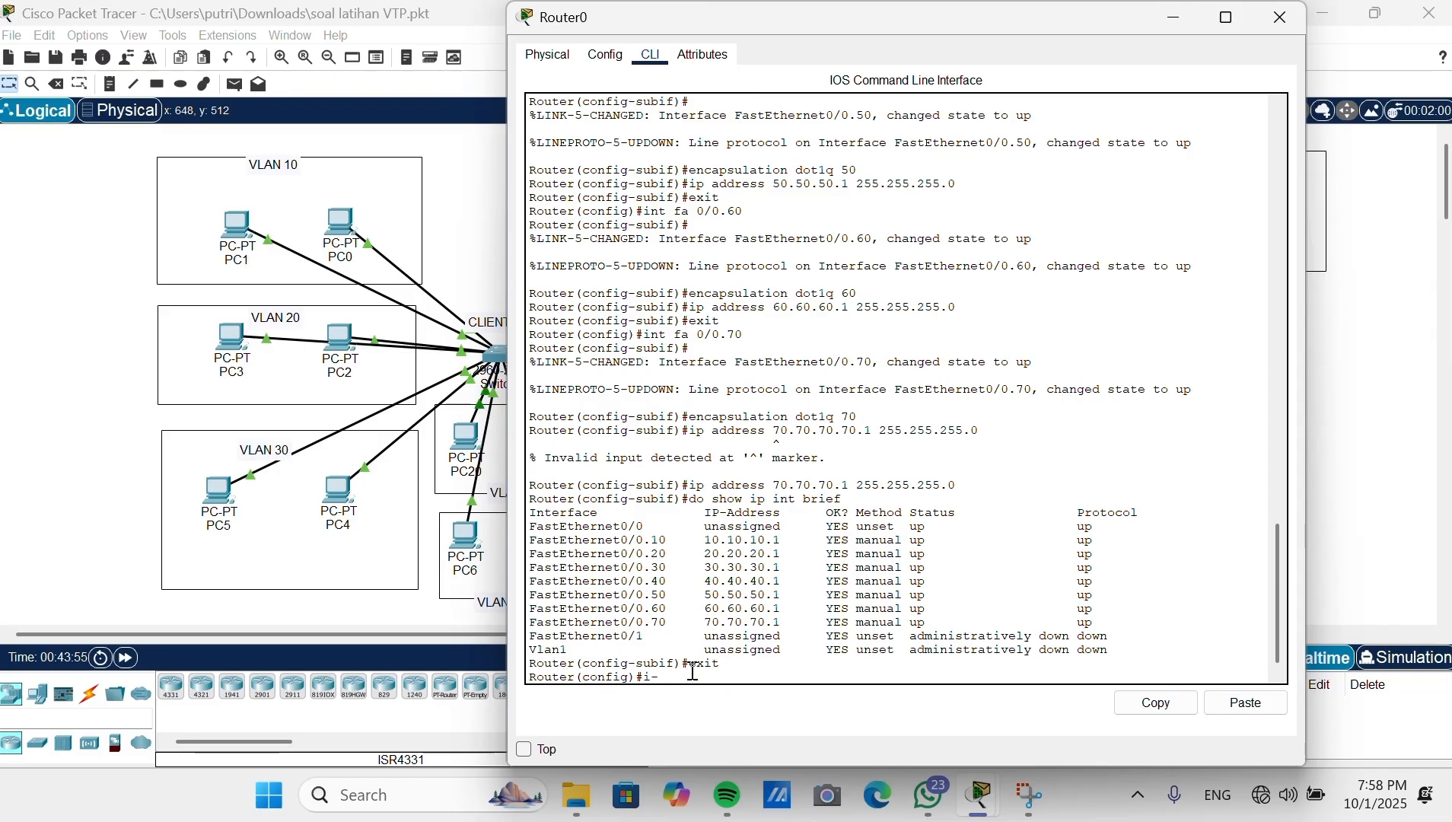
text( dhc)
key(BackSpace)
key(BackSpace)
text(pool)
text(V)
text(VLAN)
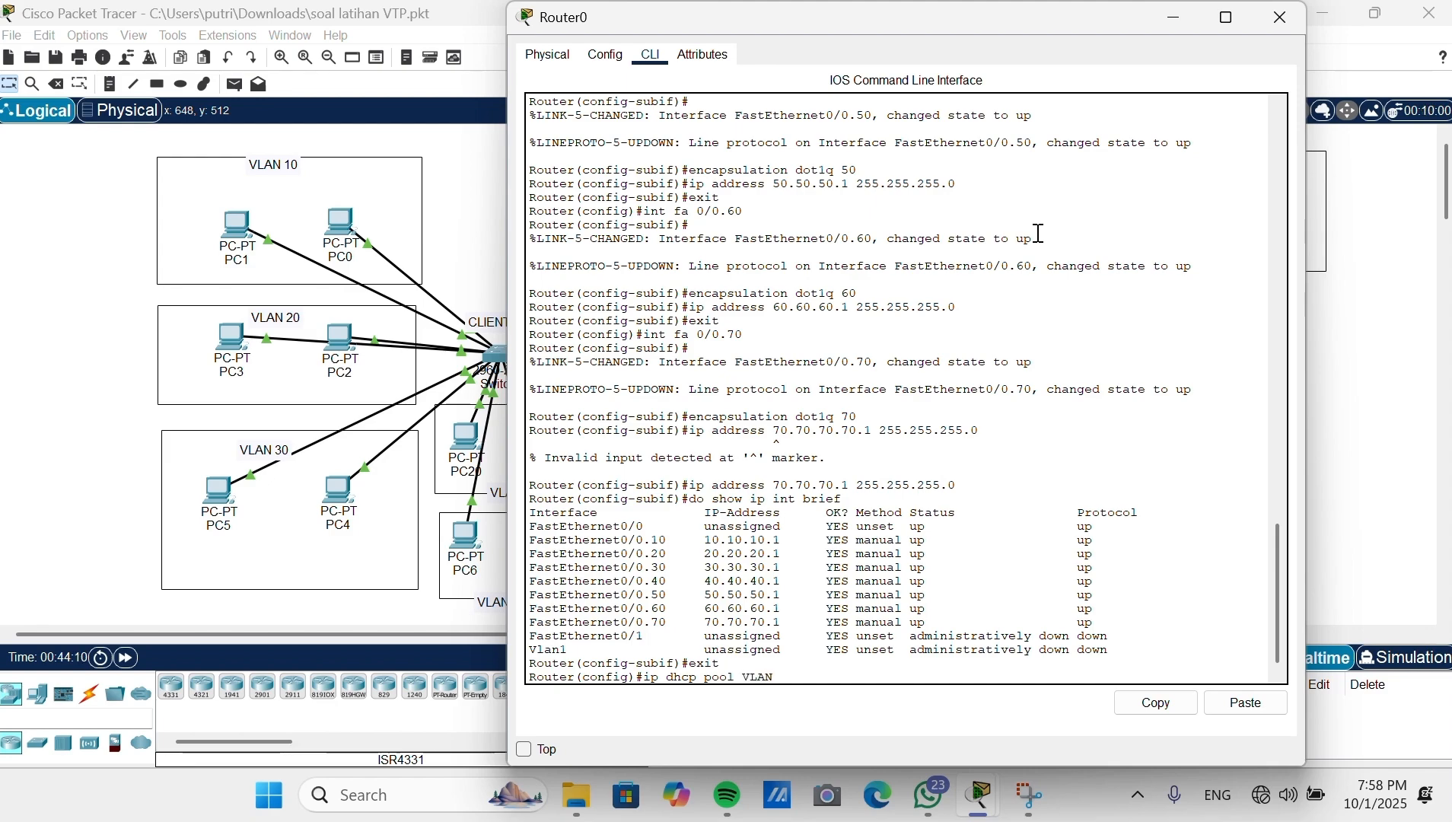
text(10)
key(Return)
Step: Set the VLAN10 pool's network to 10.10.10.0 with mask 255.255.255.0 and its default router to 10.10.10.1
text(network q)
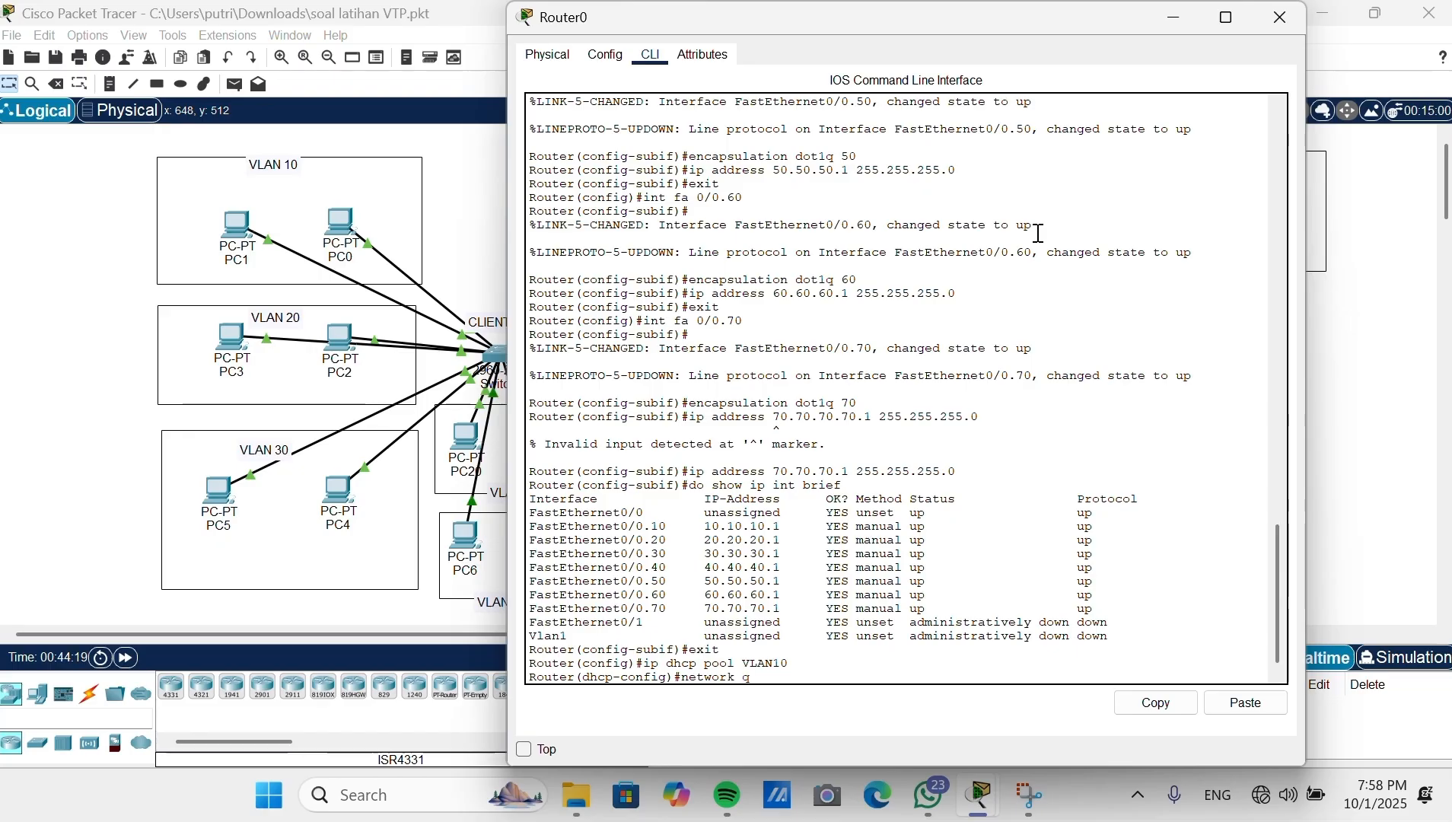
key(BackSpace)
text(10.10.10.1)
text( 255)
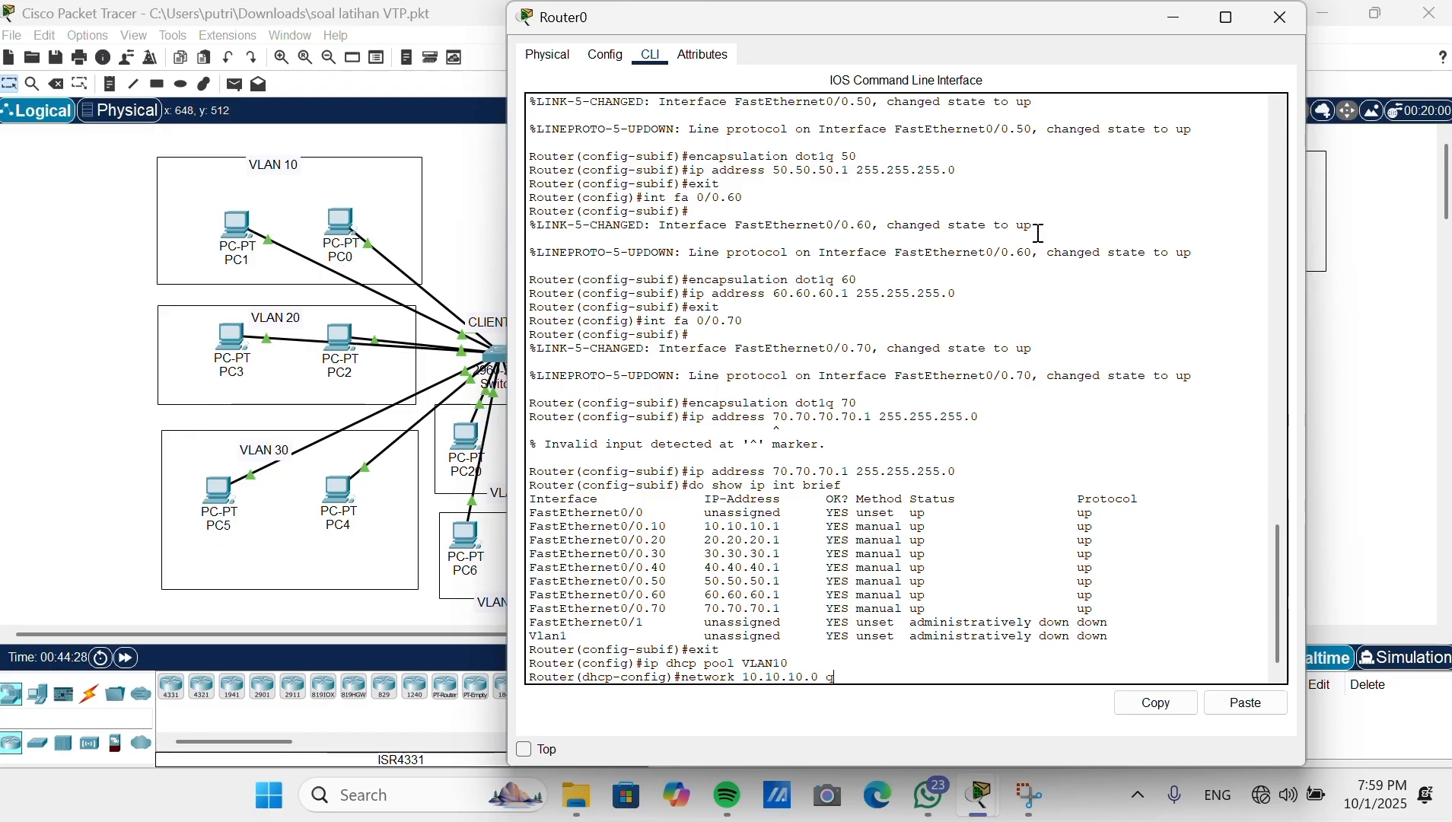
text(.255.255.0)
key(Return)
text(default-router 10.10.10.1)
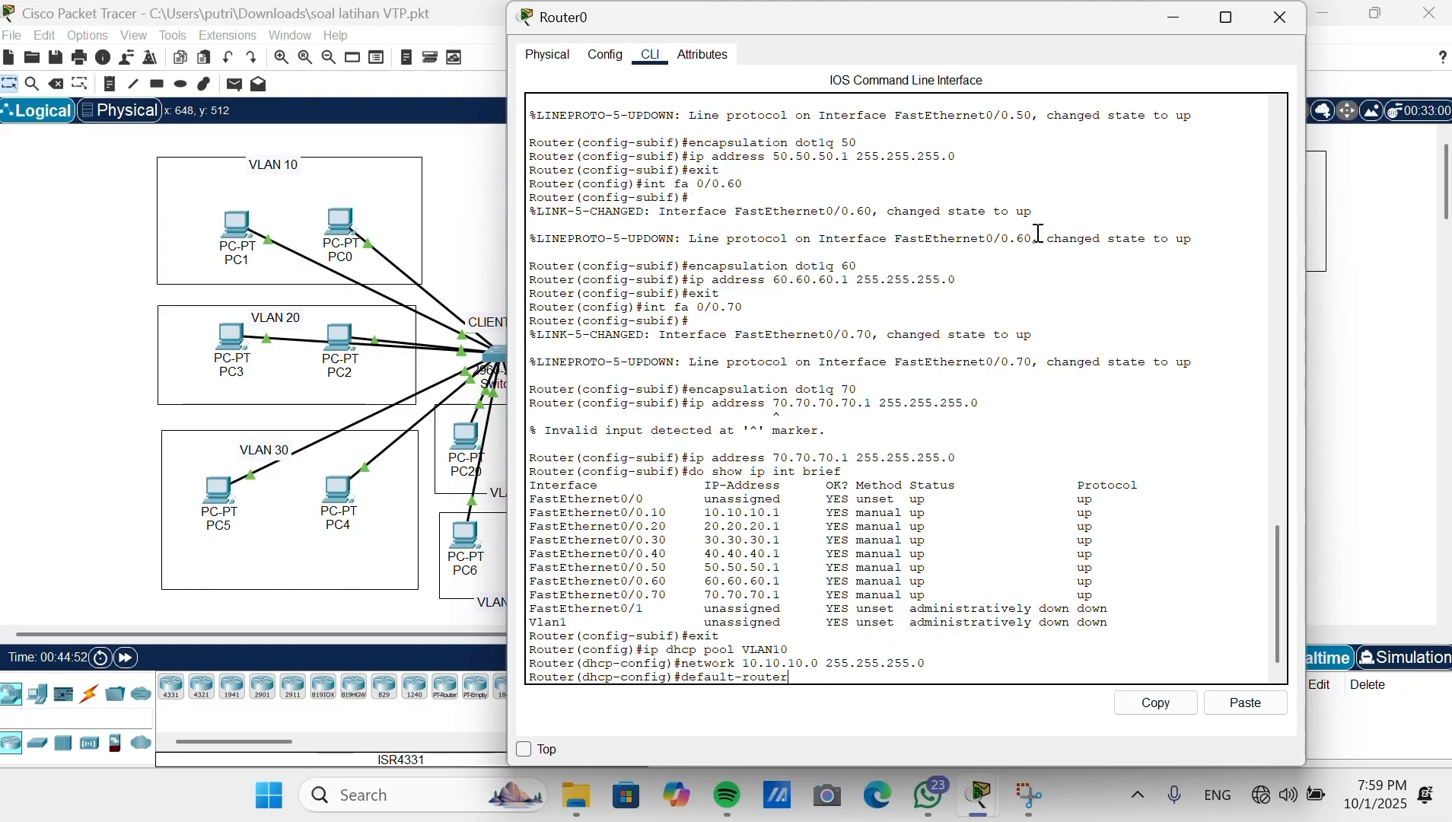
key(Return)
Step: Set the VLAN10 pool's DNS server to 8.8.8.8
text(dns server)
key(BackSpace)
key(BackSpace)
key(BackSpace)
key(BackSpace)
key(BackSpace)
key(BackSpace)
key(BackSpace)
key(BackSpace)
text(-server 8.8.8.8.)
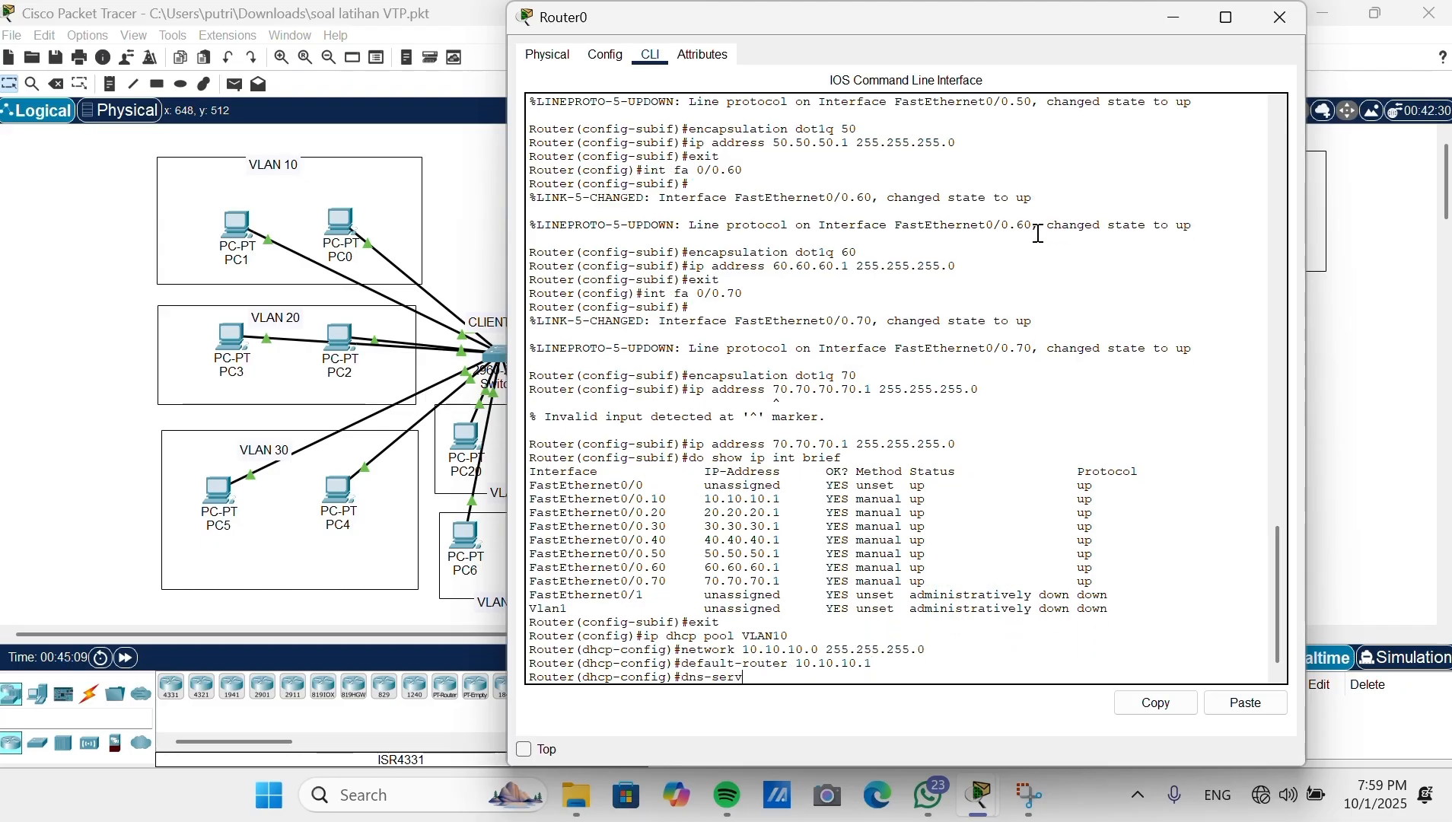
key(Return)
key(Up)
key(BackSpace)
key(Return)
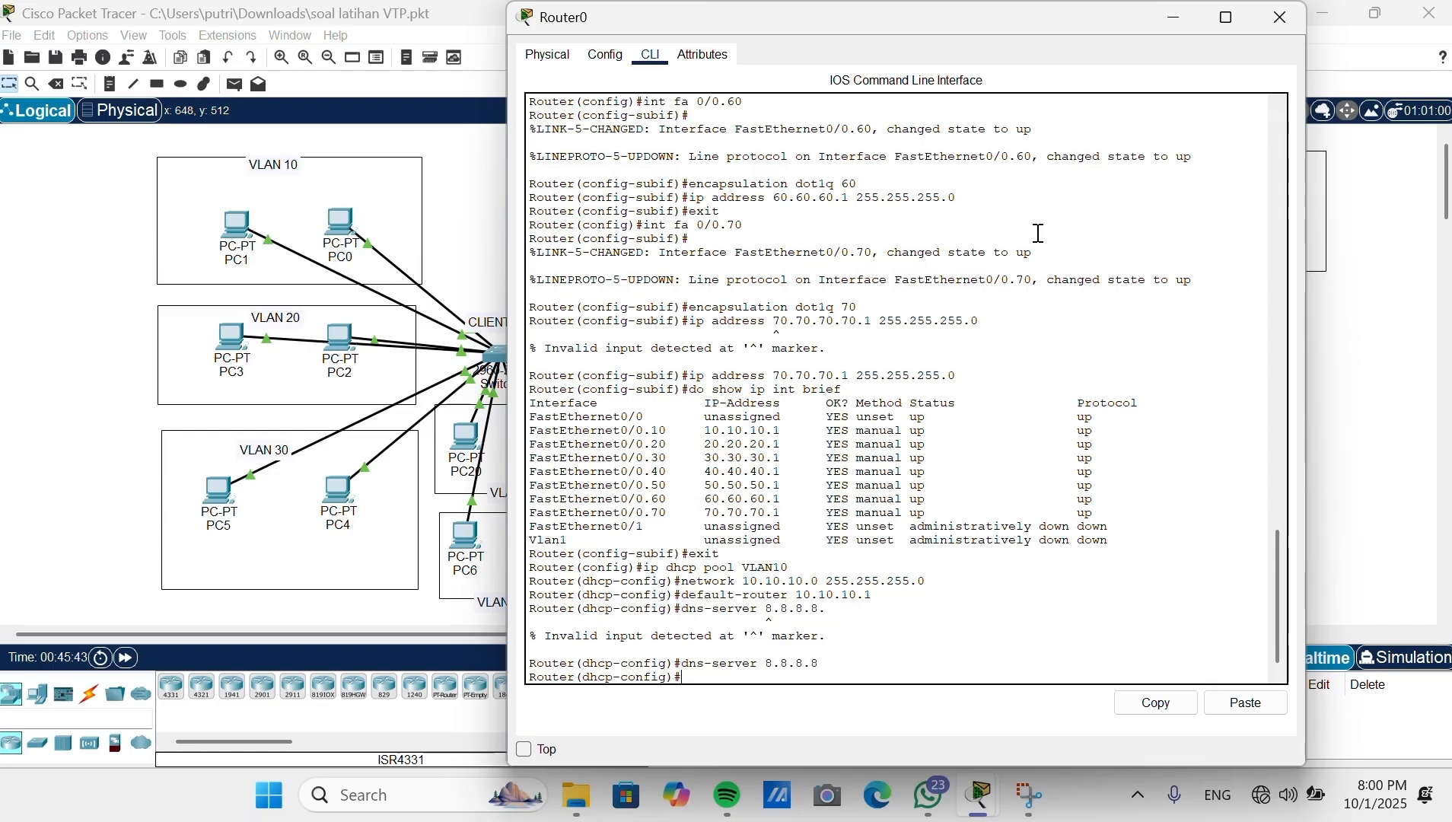
Step: Create a DHCP pool named VLAN20 on Router0
text(ip dehcp)
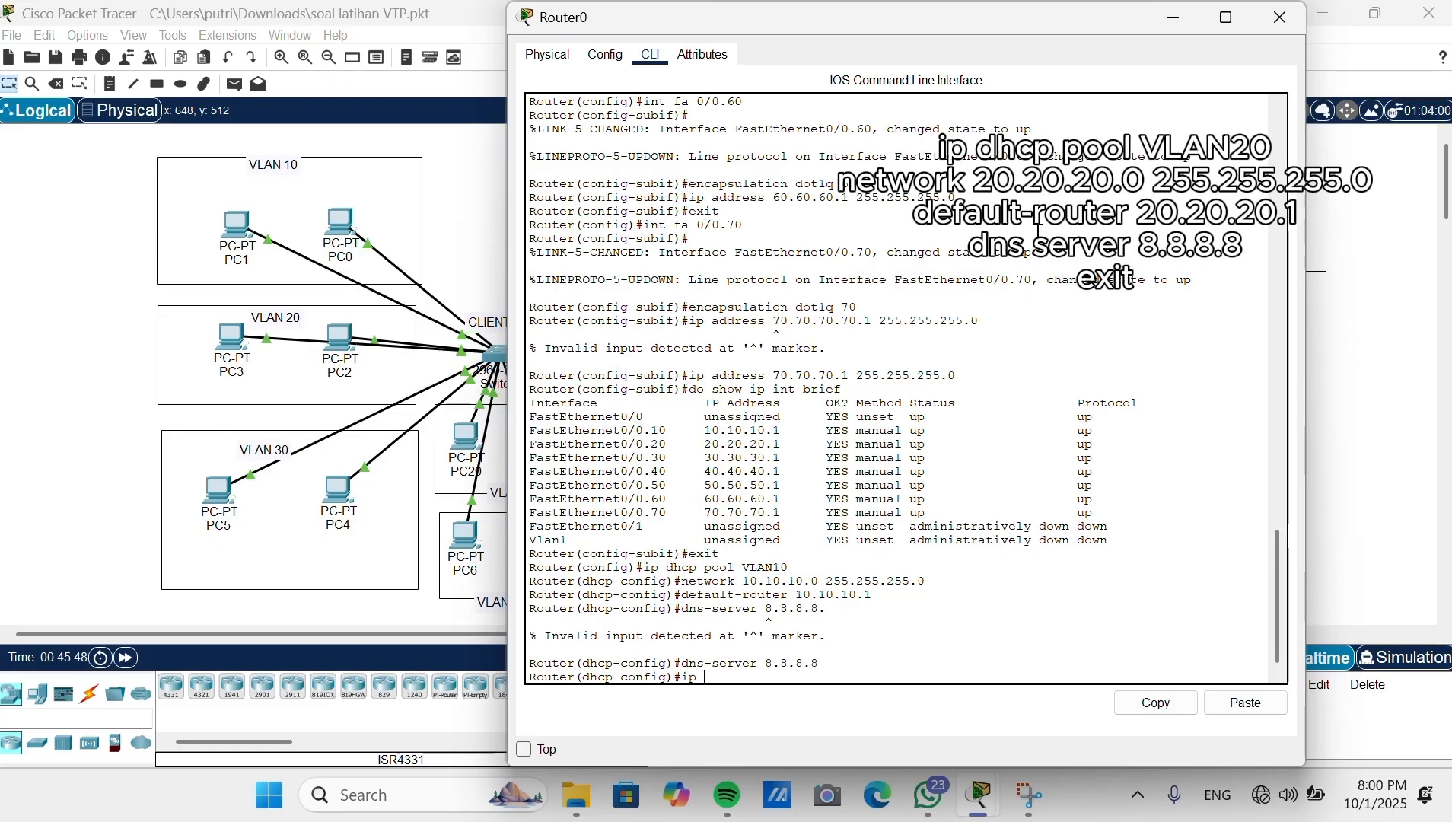
key(BackSpace)
key(BackSpace)
key(BackSpace)
key(BackSpace)
key(BackSpace)
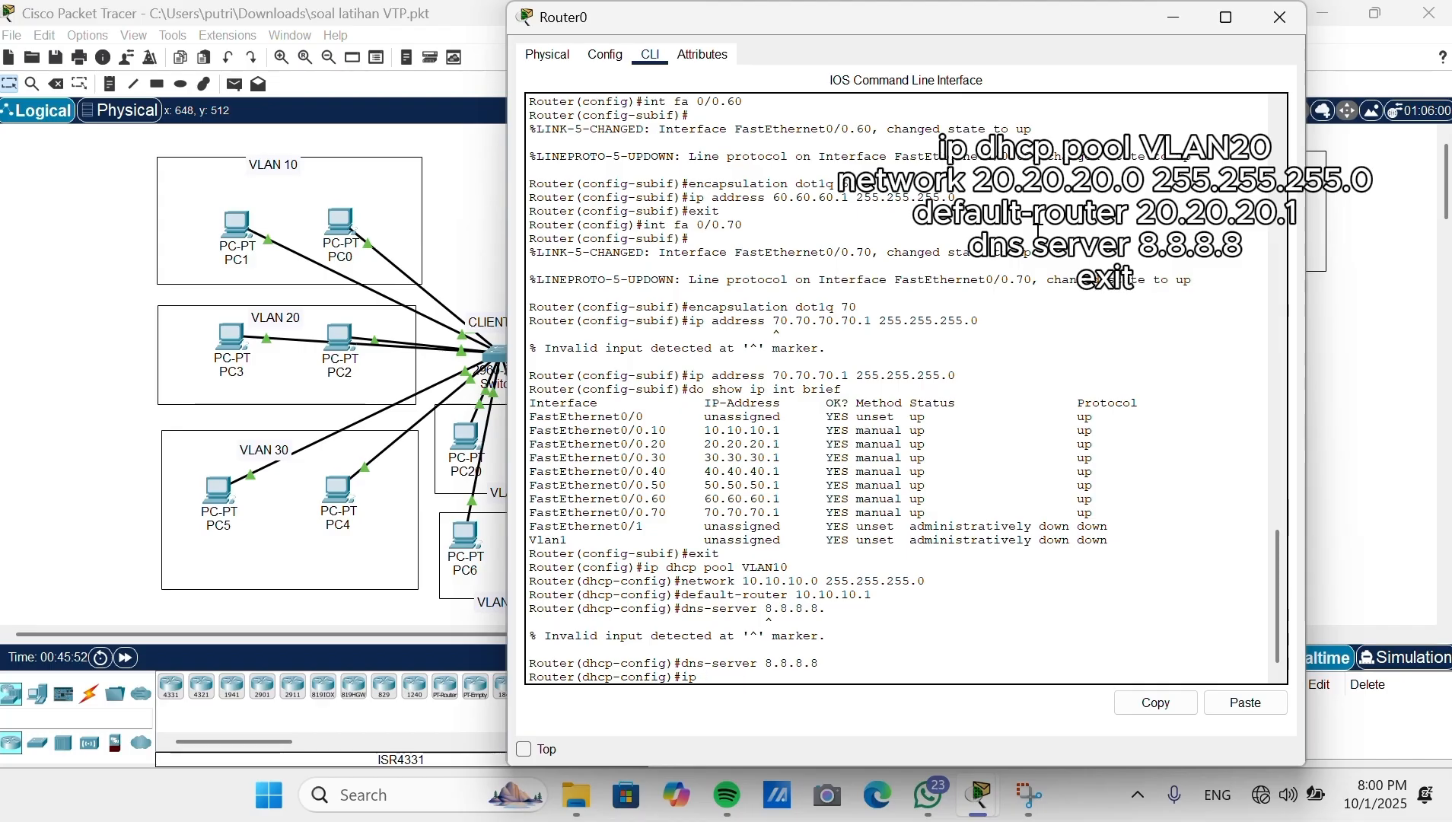
text(dhcp pool VLAN20)
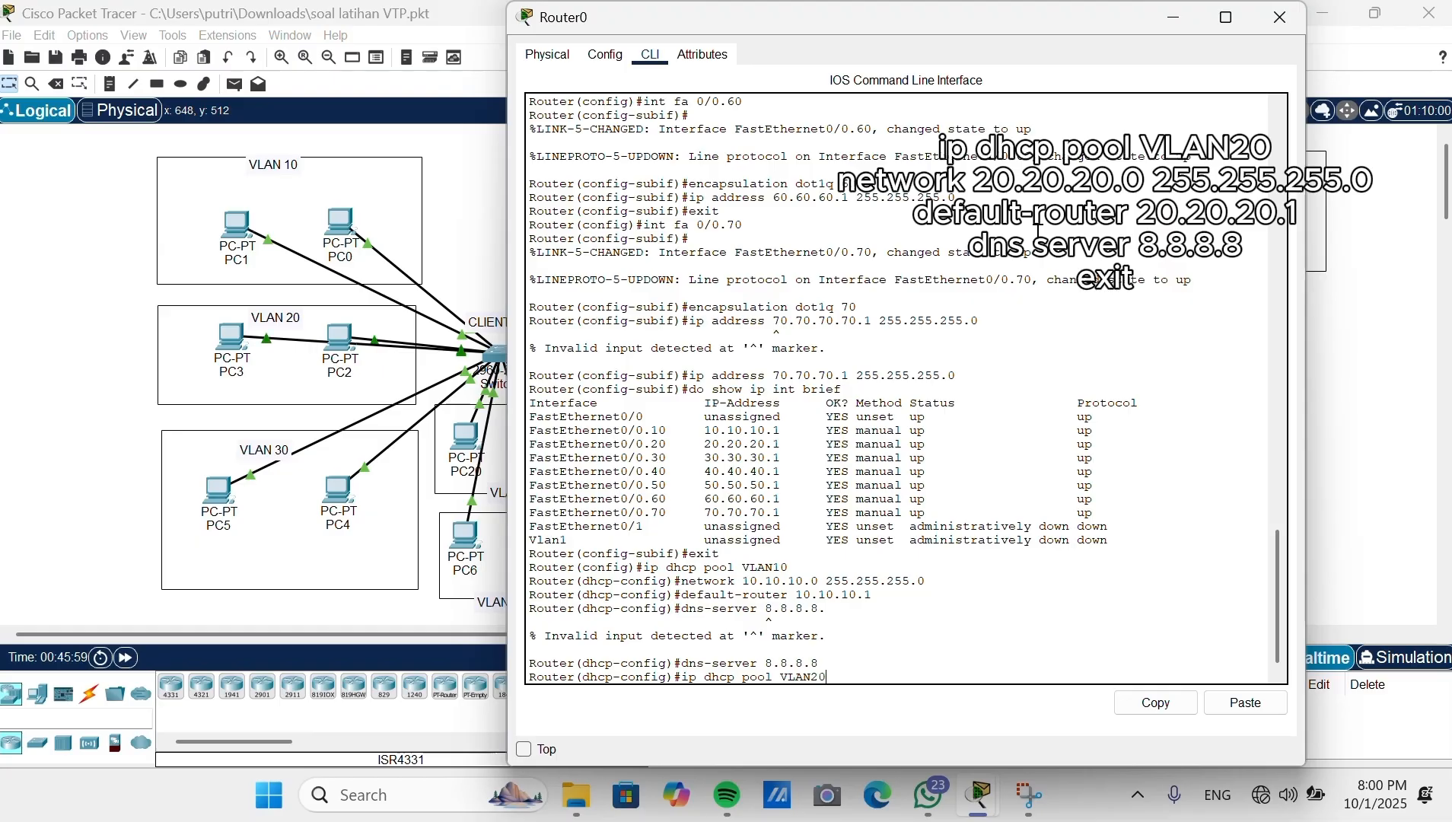
key(Return)
Step: Set the VLAN20 pool's network to 20.20.20.0 with mask 255.255.255.0
text(network)
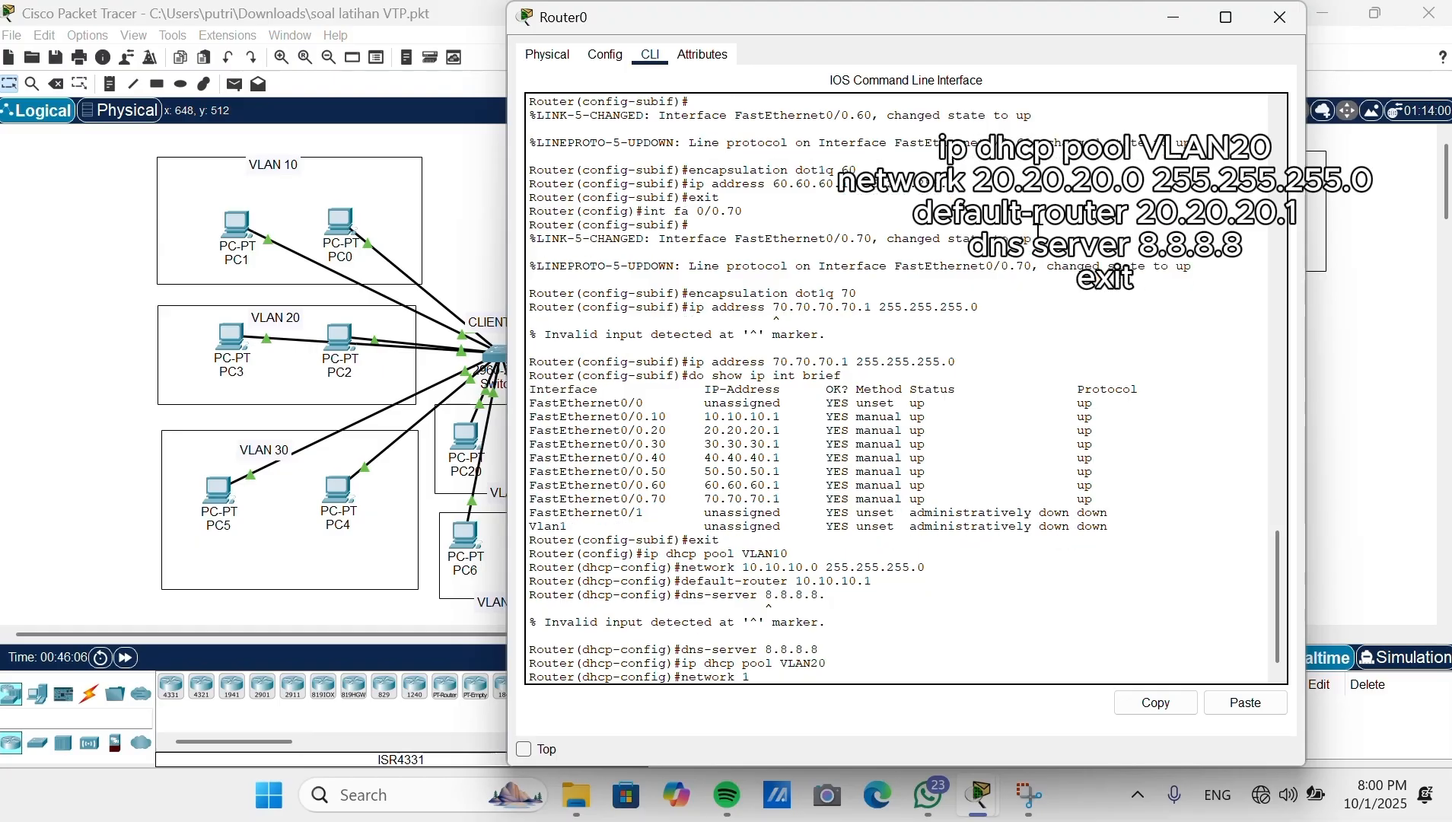
text( 202)
key(BackSpace)
text(.20.20.0 255)
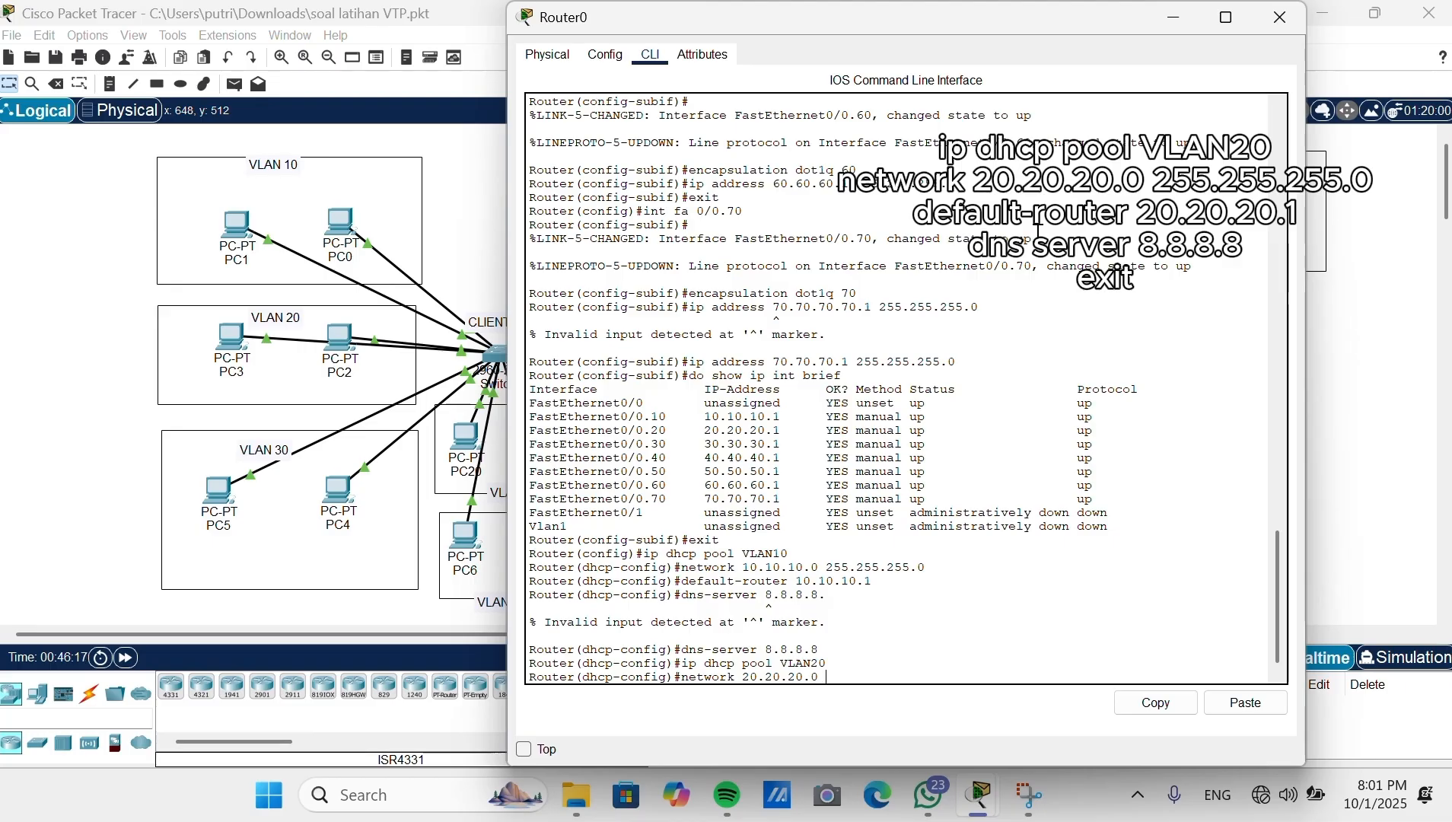
text(.255.255.0)
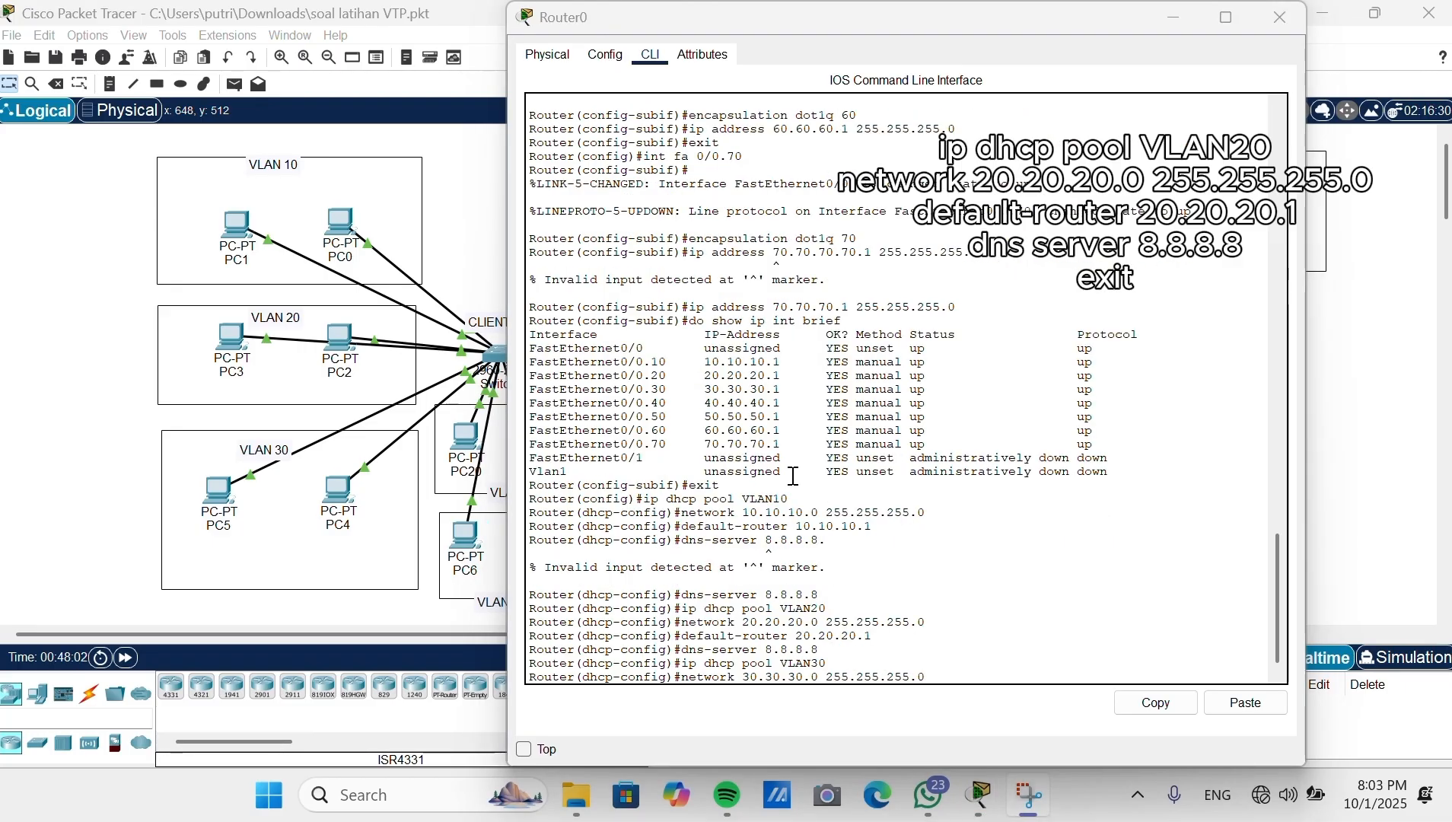
Step: Apply network 30.30.30.0 with mask 255.255.255.0 to the VLAN30 pool, with default router 30.30.30.1 and DNS server 8.8.8.8
click(943, 674)
key(Return)
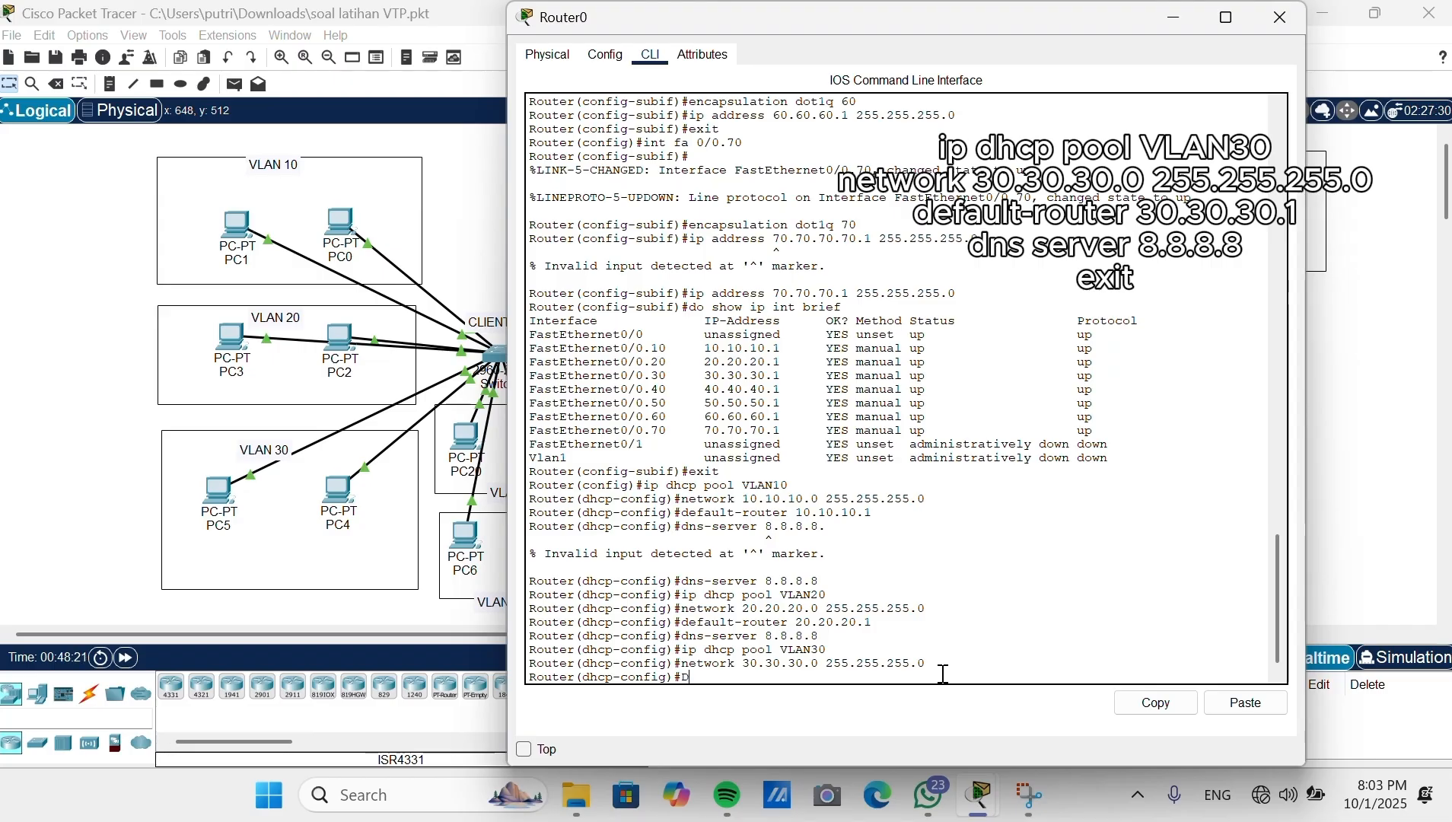
text(efault-router )
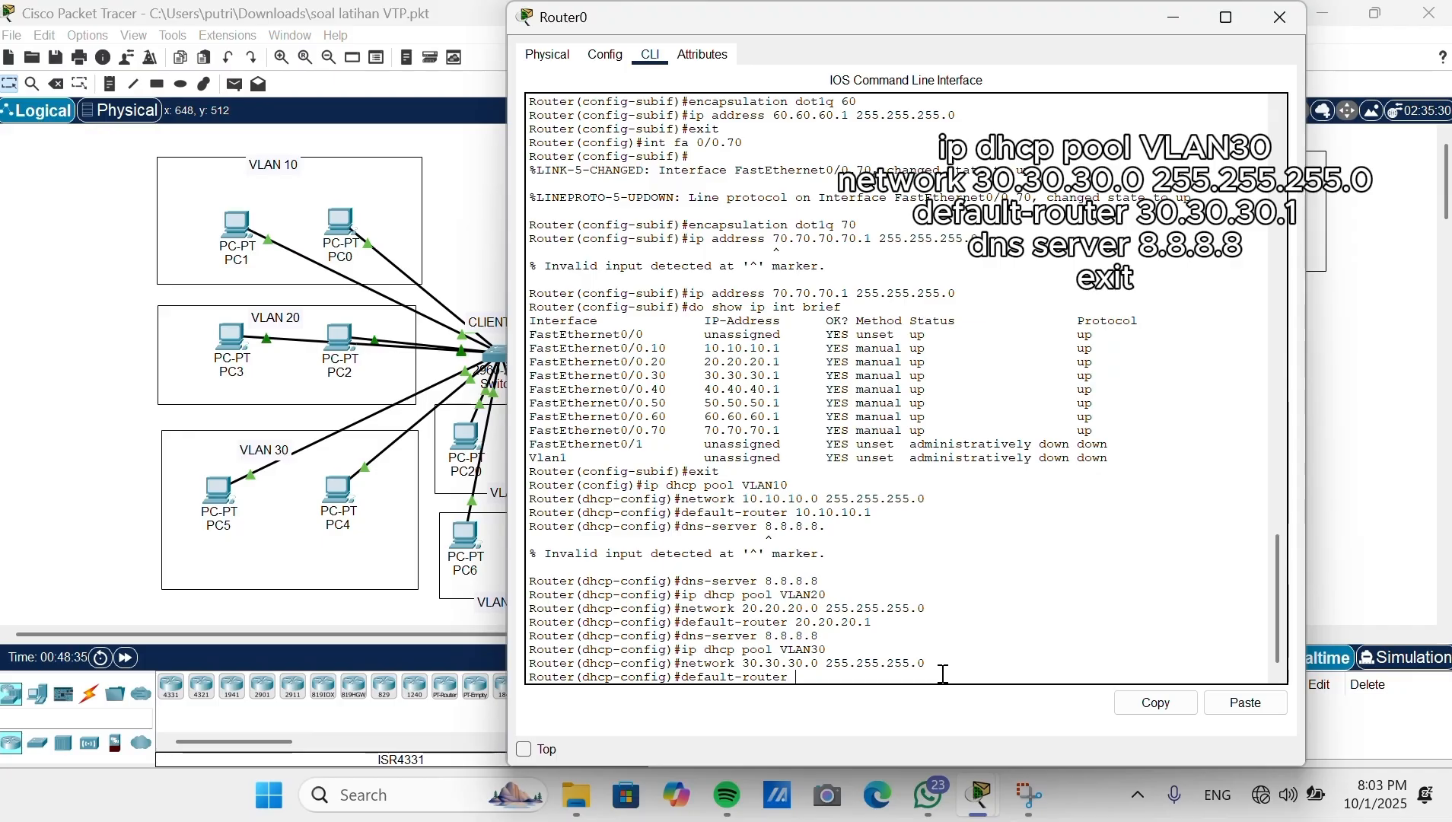
text(30.30.30.1)
key(Return)
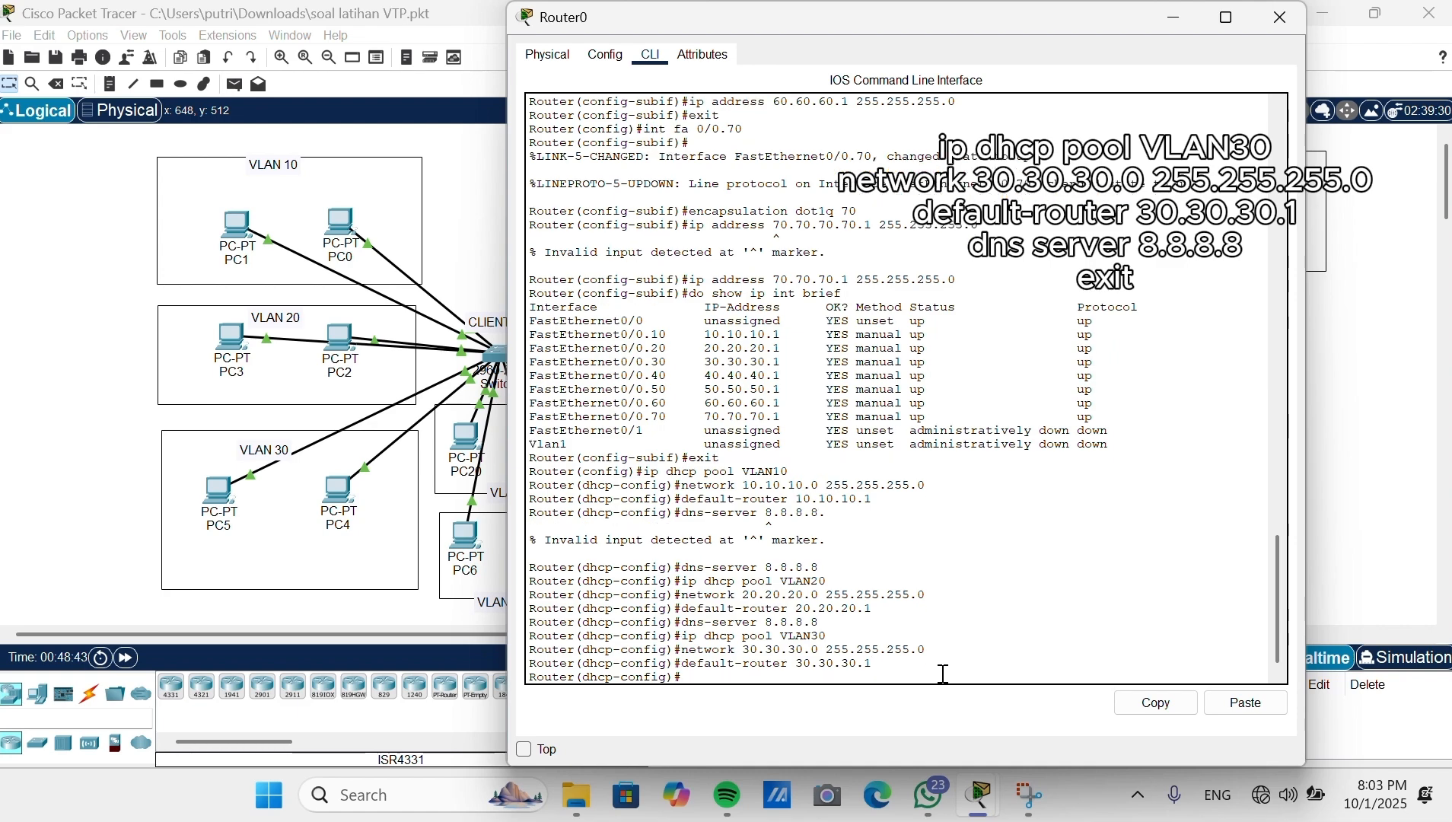
text(dns-server 8.8.8.8)
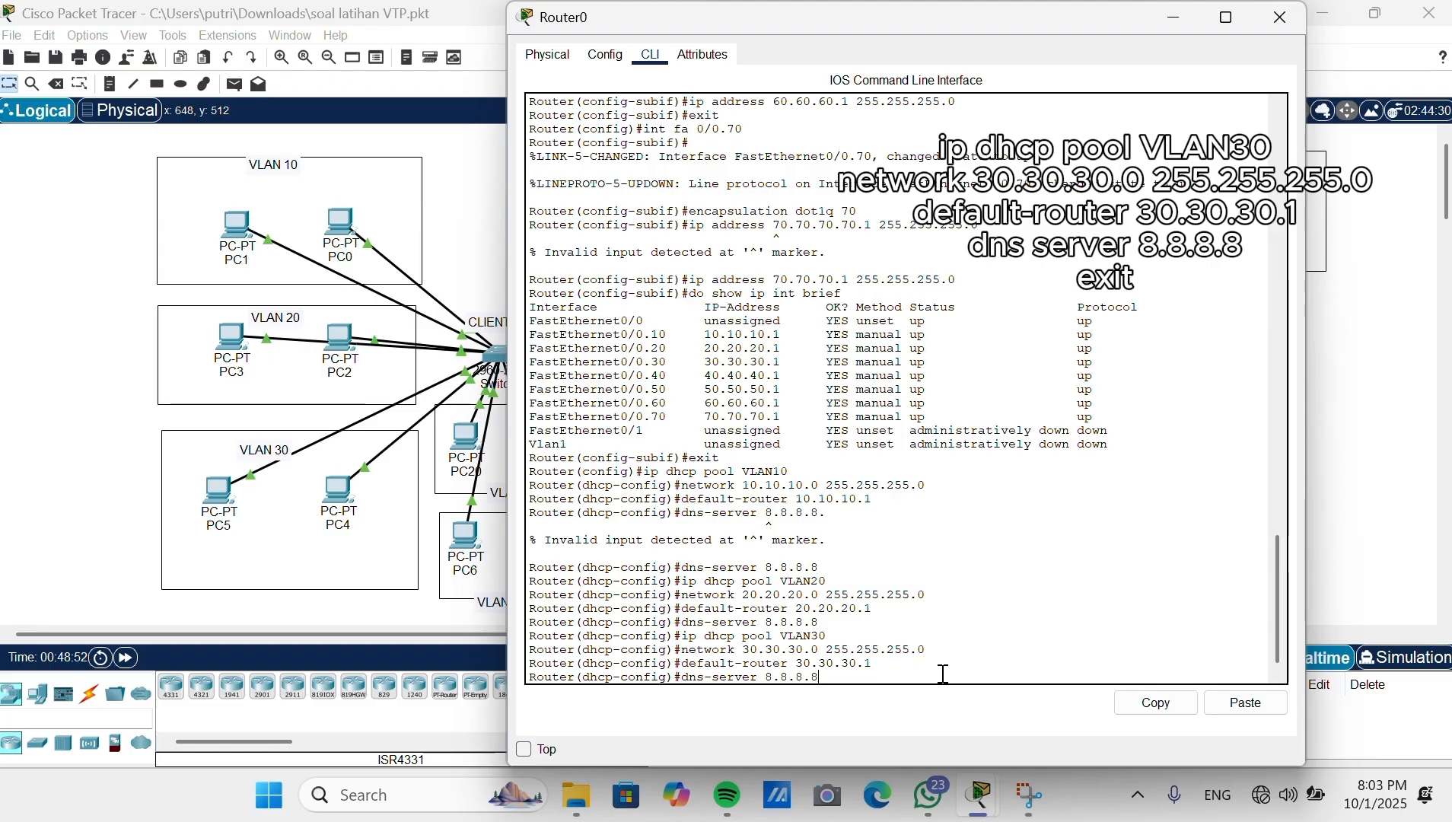
key(Return)
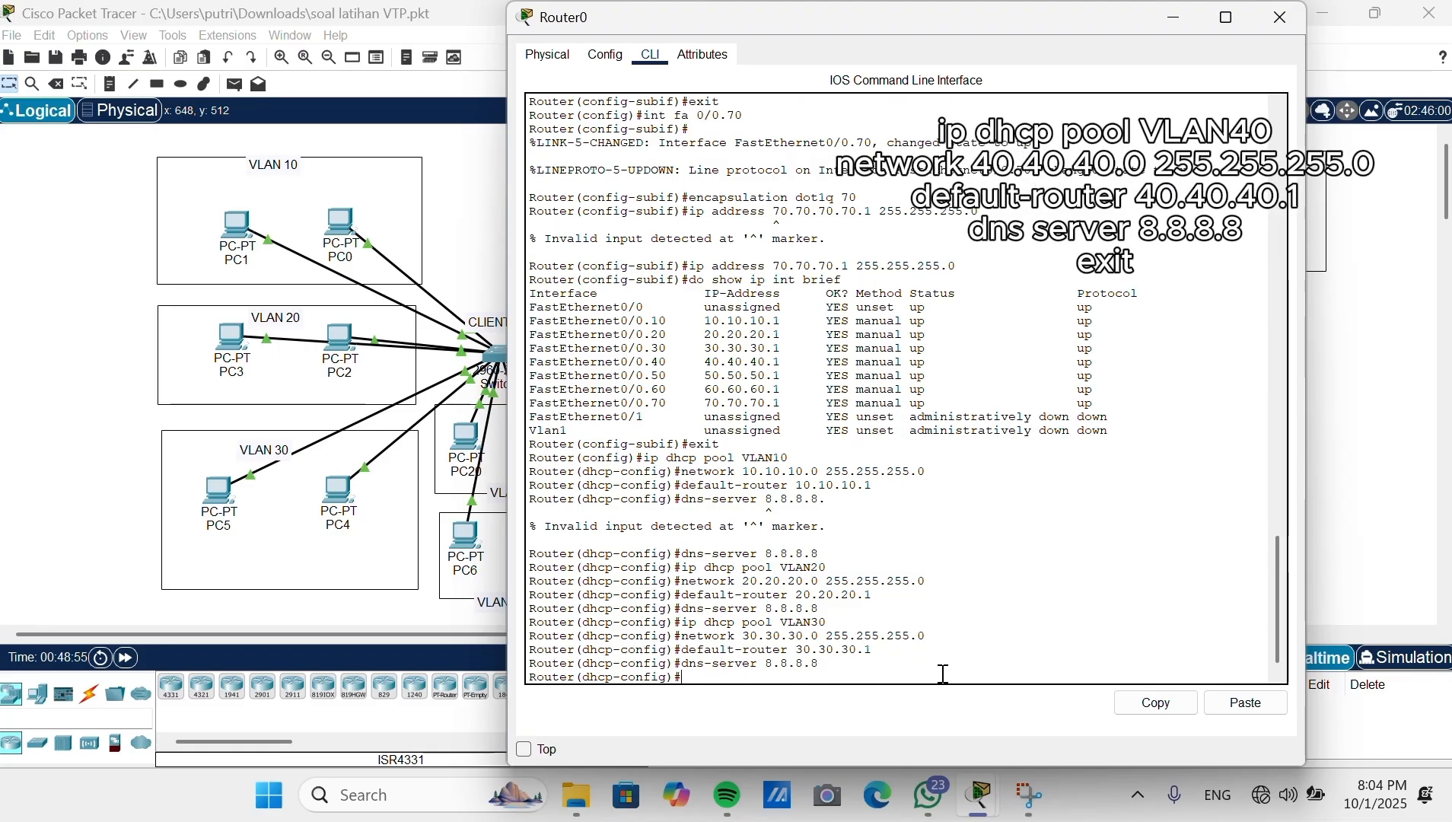
Step: Create a DHCP pool named VLAN40 on Router0 with network 40.40.40.0 and mask 255.255.255.0
text(ip dhcp pool)
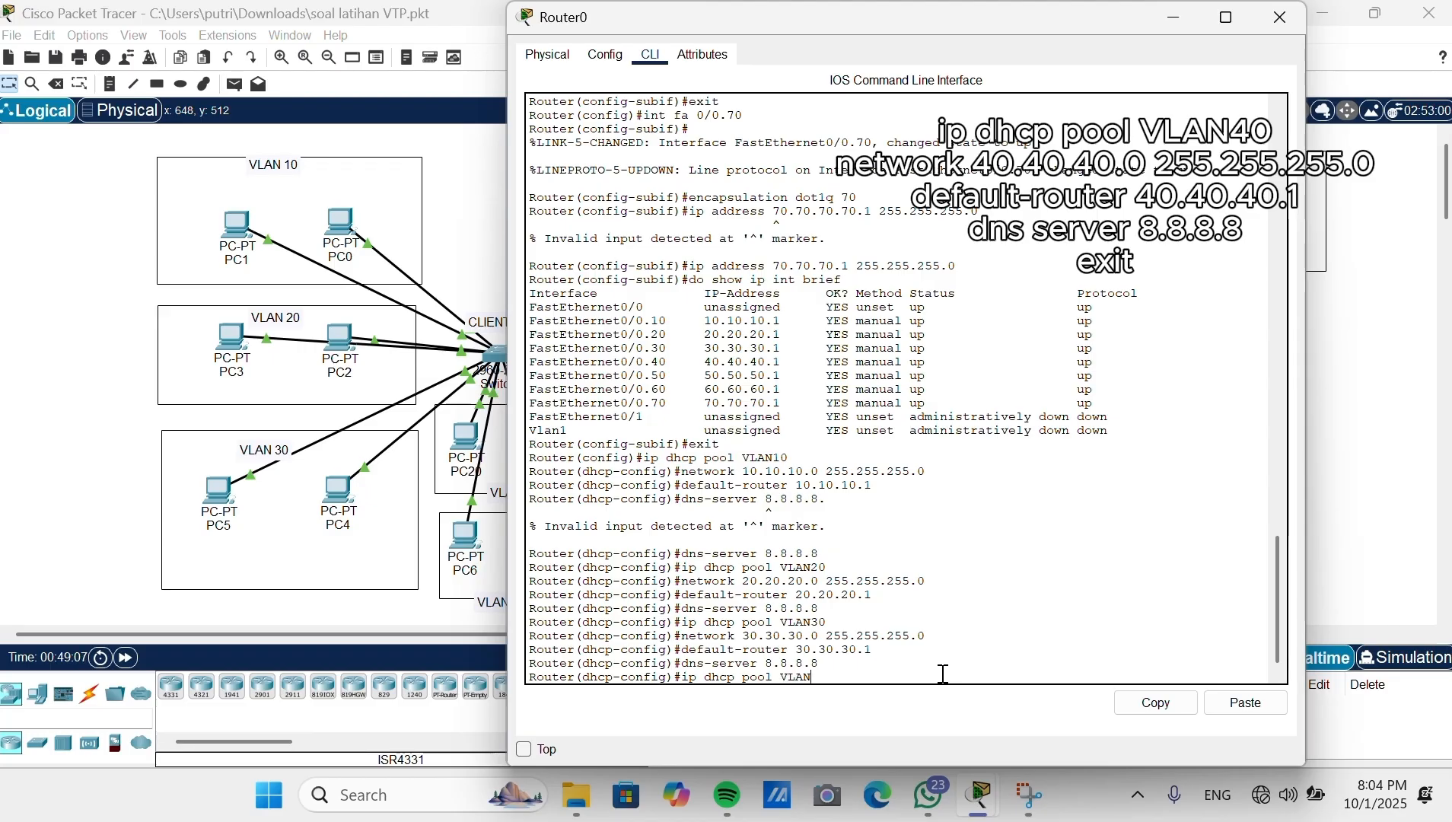
text( VLAN40)
key(Return)
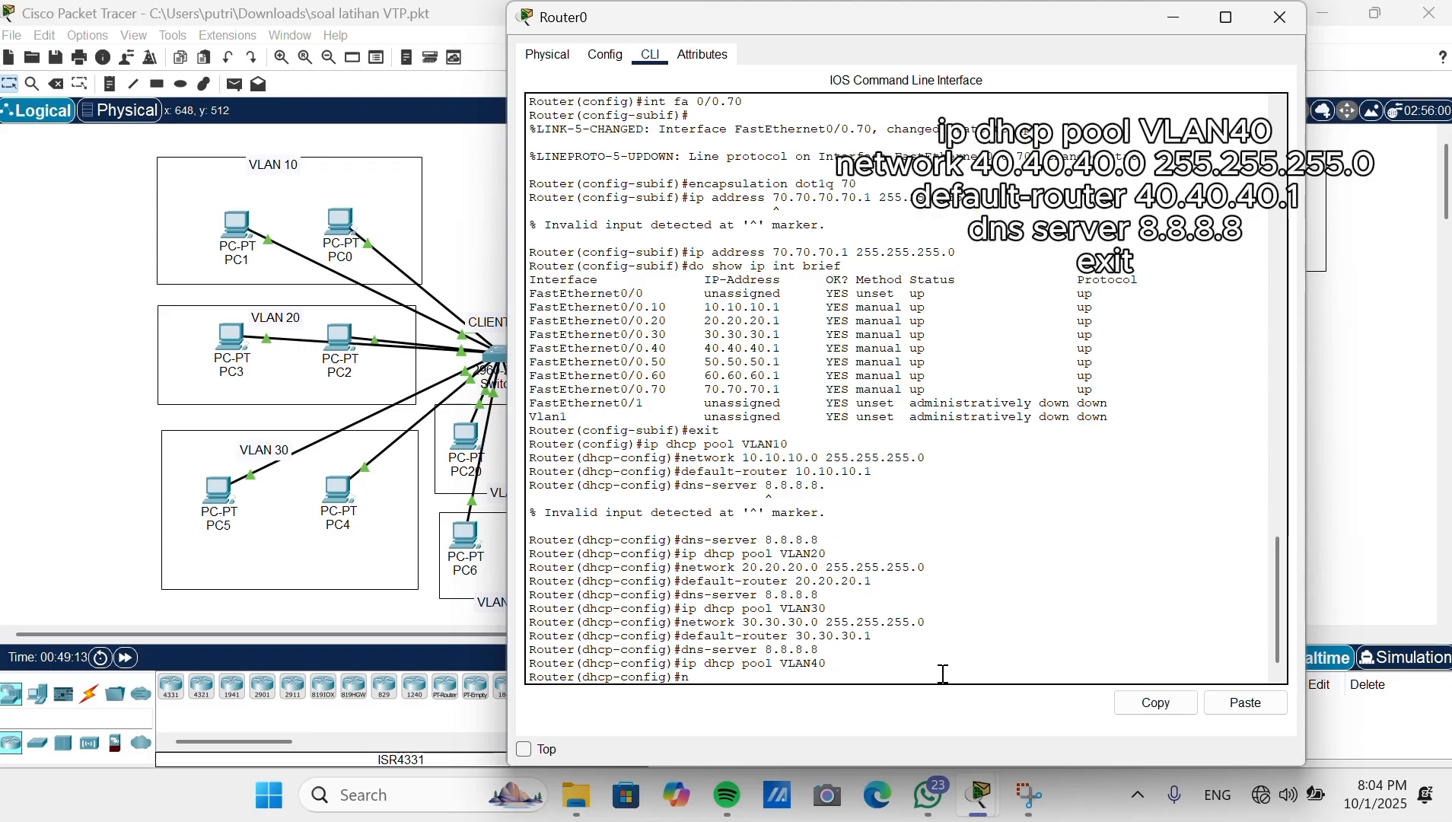
text(network 4)
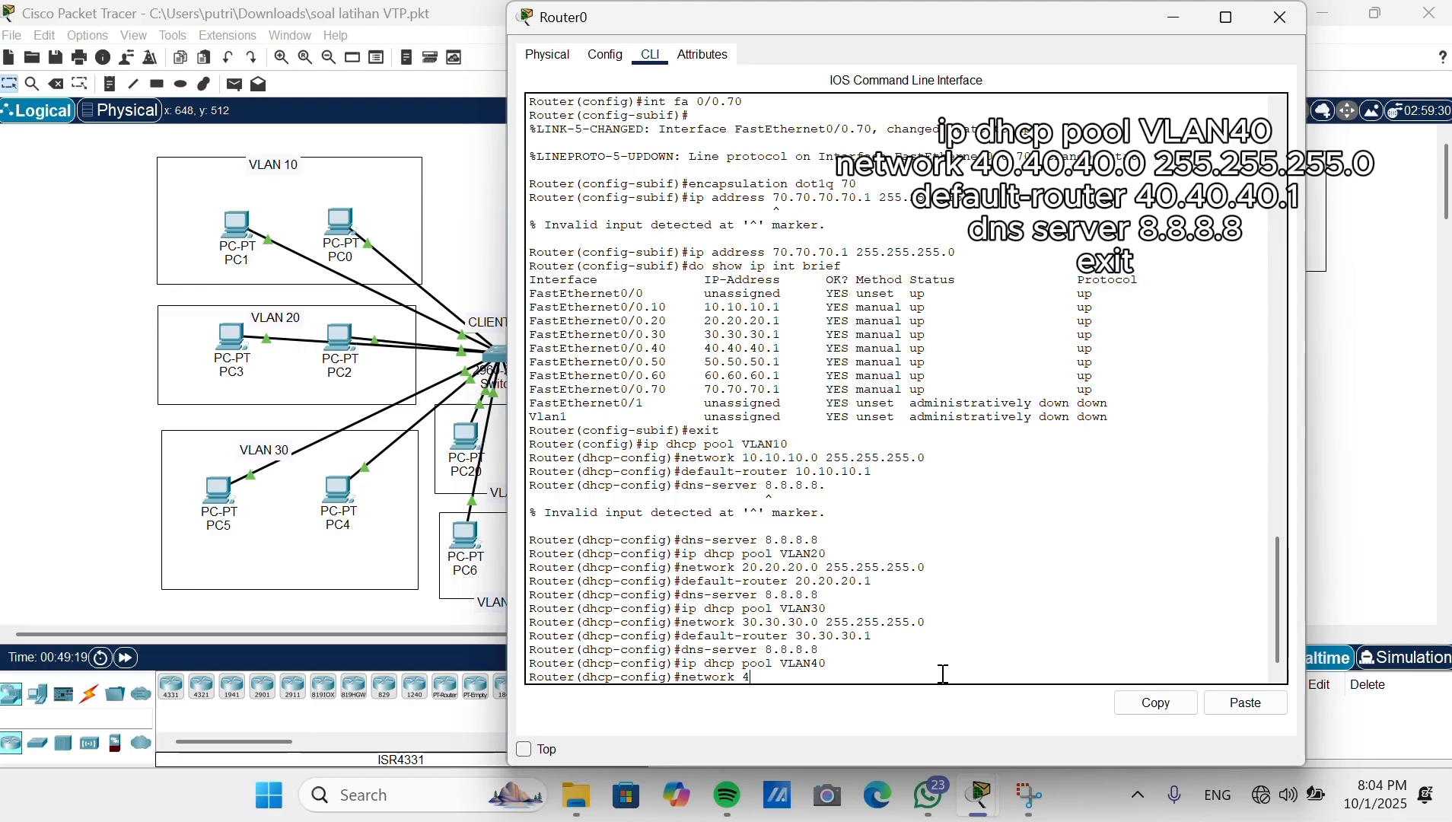
text(0.40.40.0 255.255.255.0)
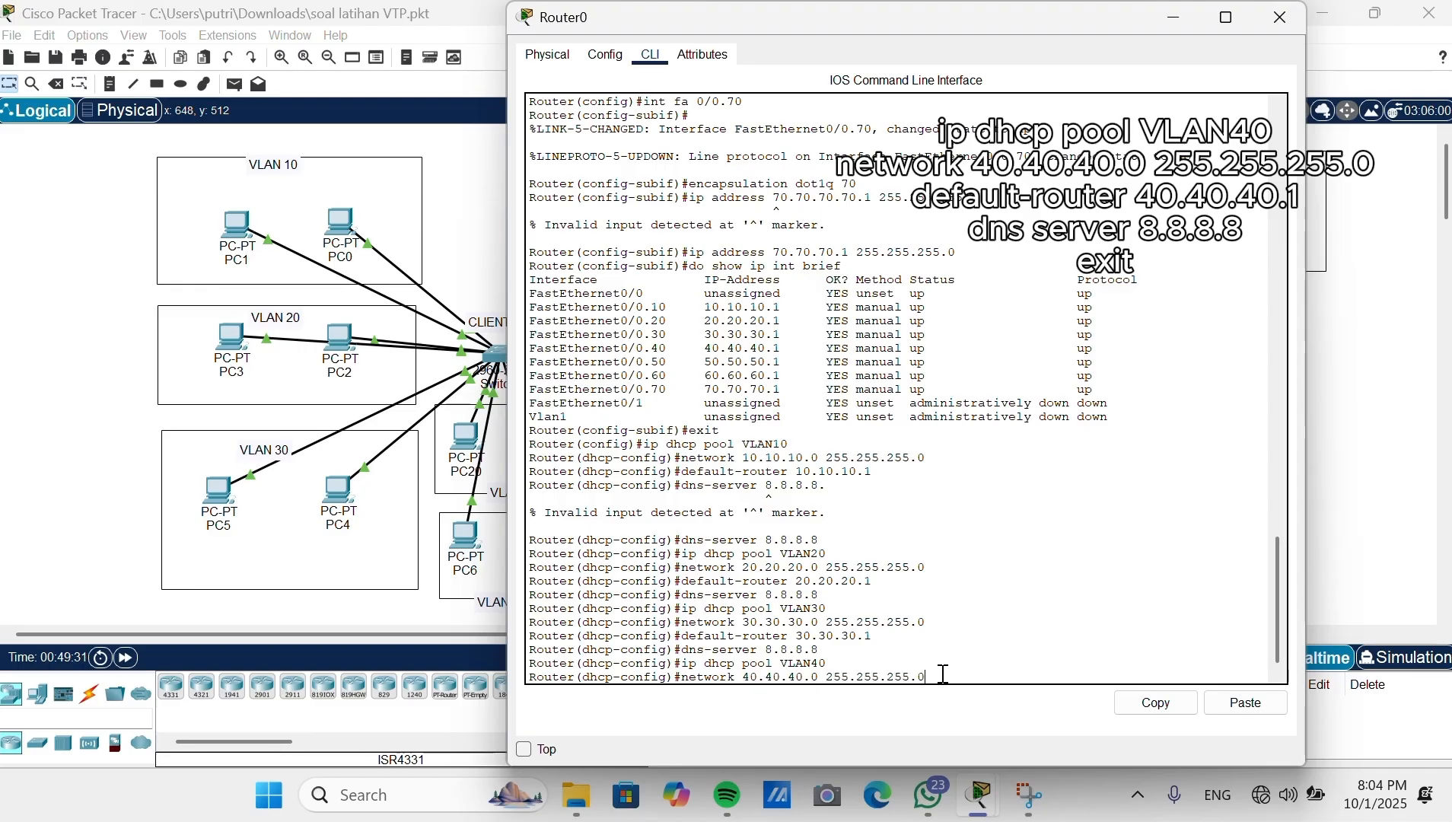
key(Return)
Step: Set the VLAN40 pool's default router to 40.40.40.1 and its DNS server to 8.8.8.8
text(defaul)
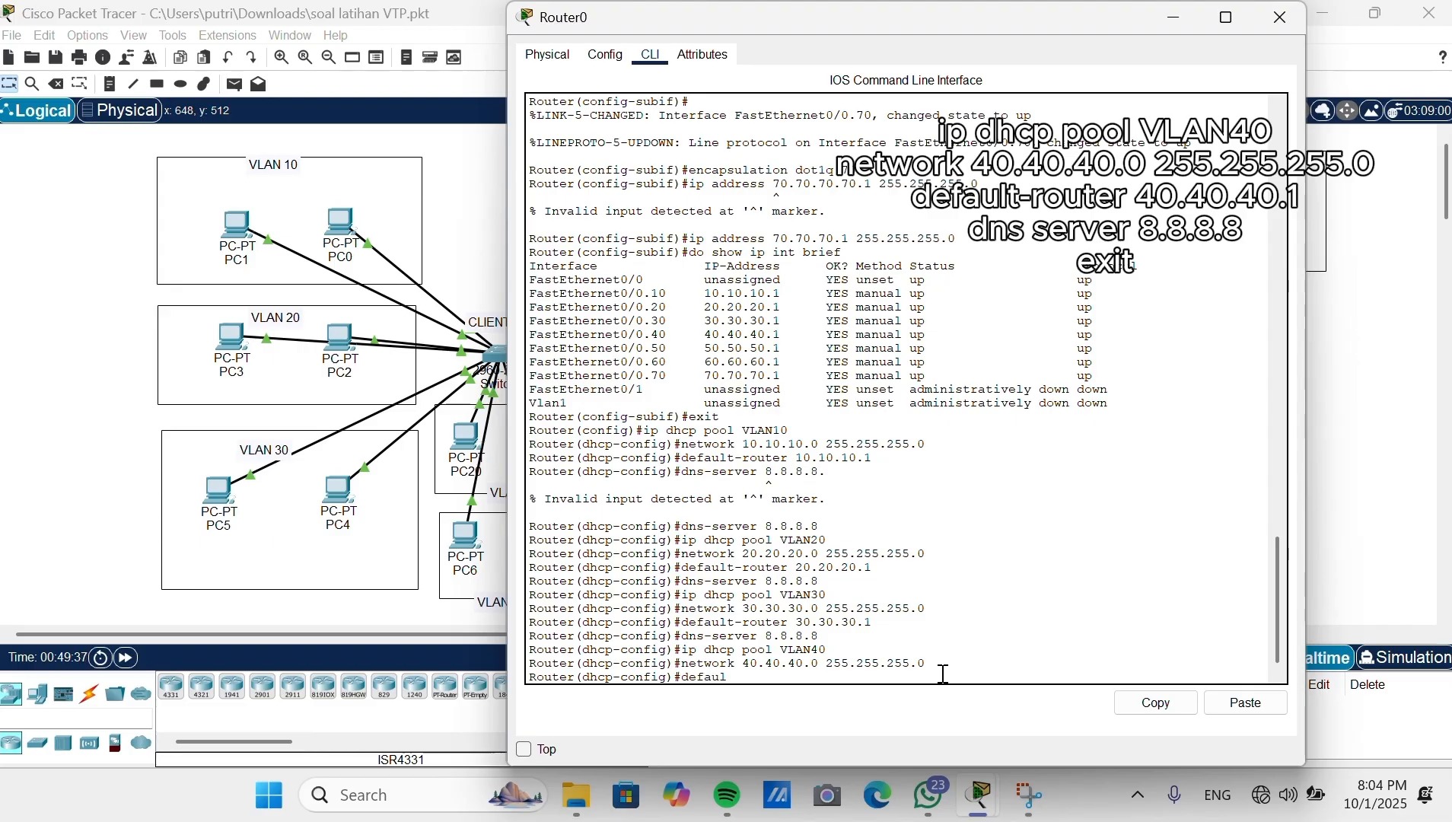
text(t-router 40.40.40.2)
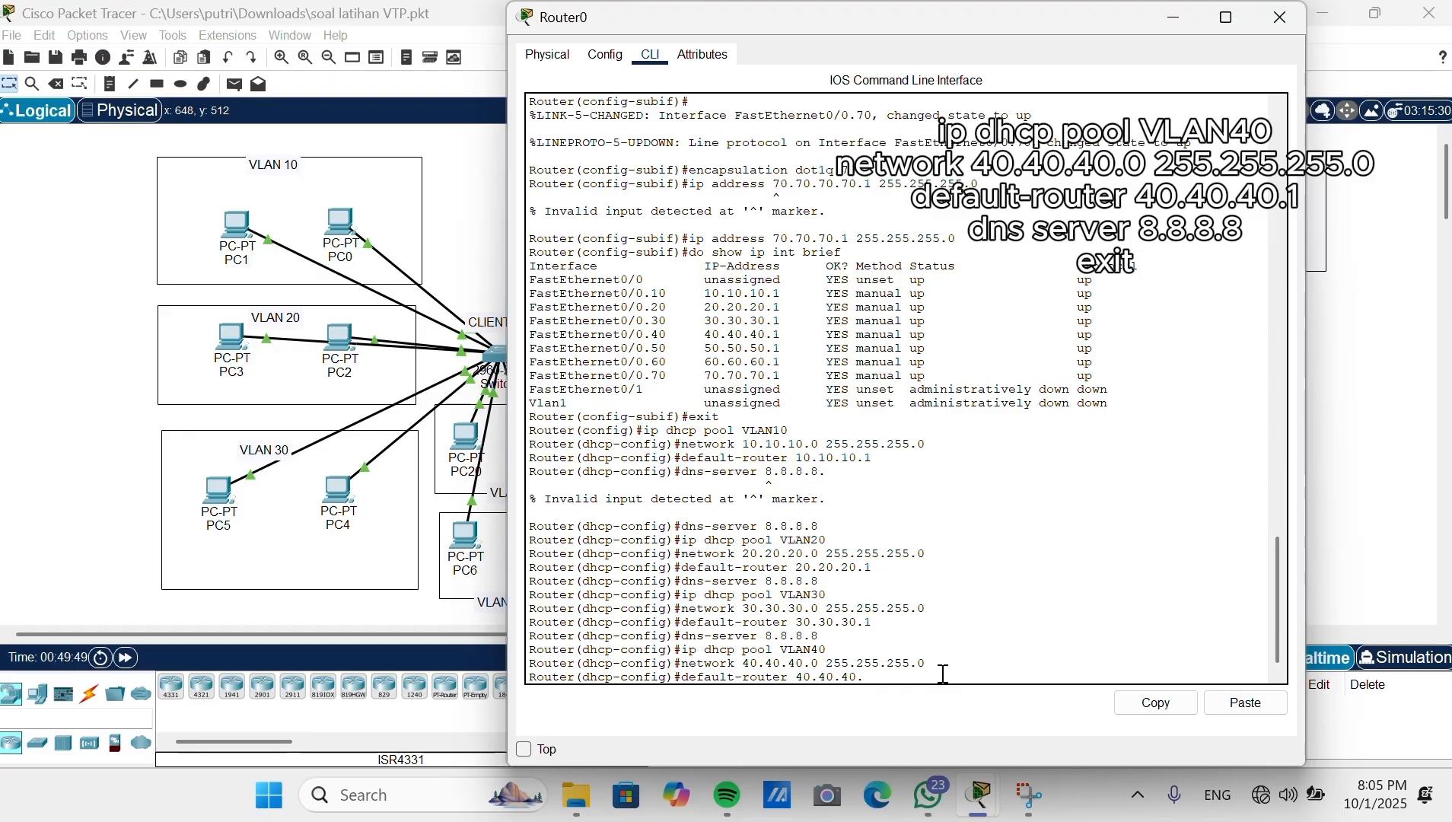
key(Return)
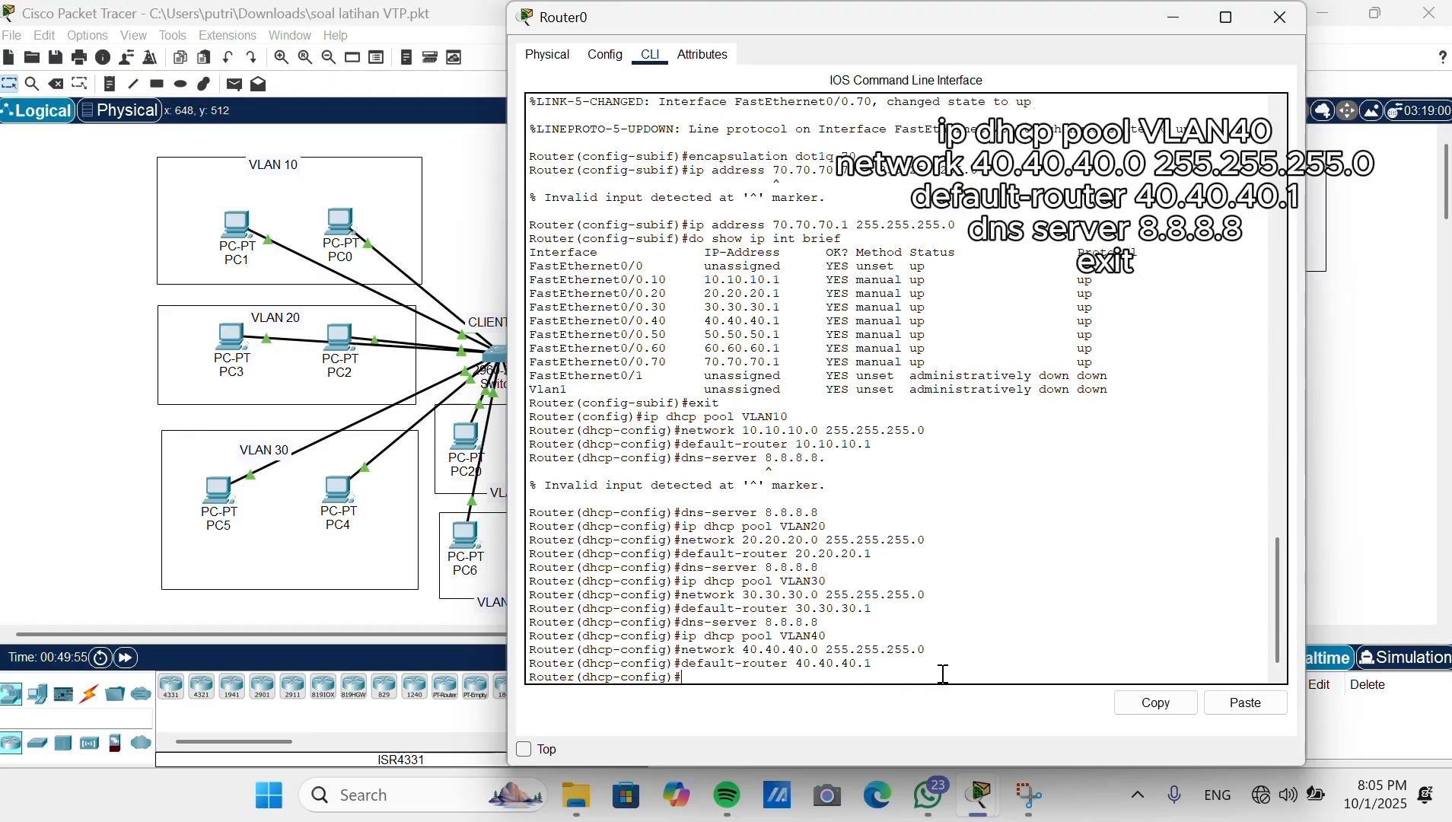
text(dns-server 8.8.)
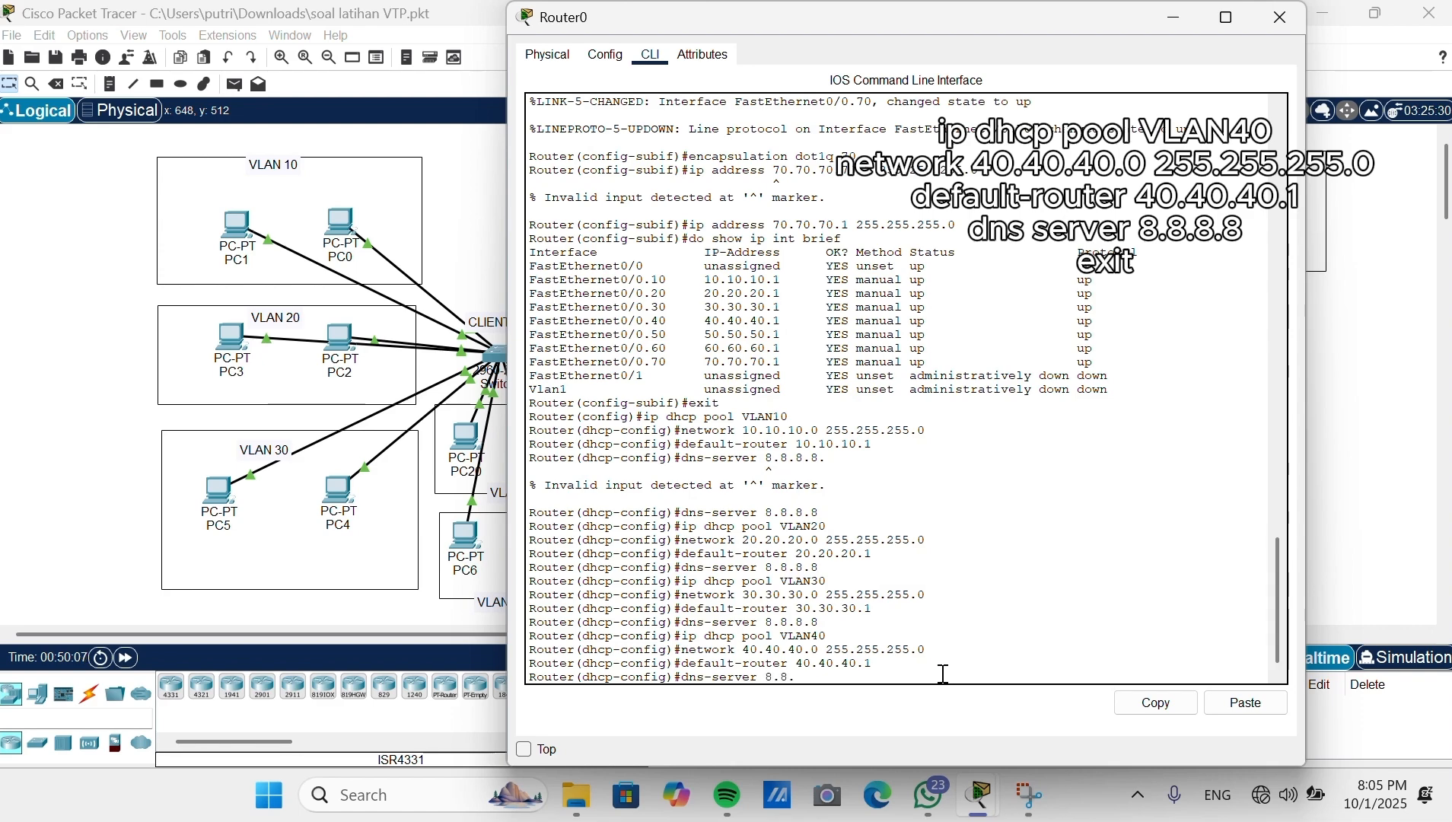
text(8.)
key(BackSpace)
key(Return)
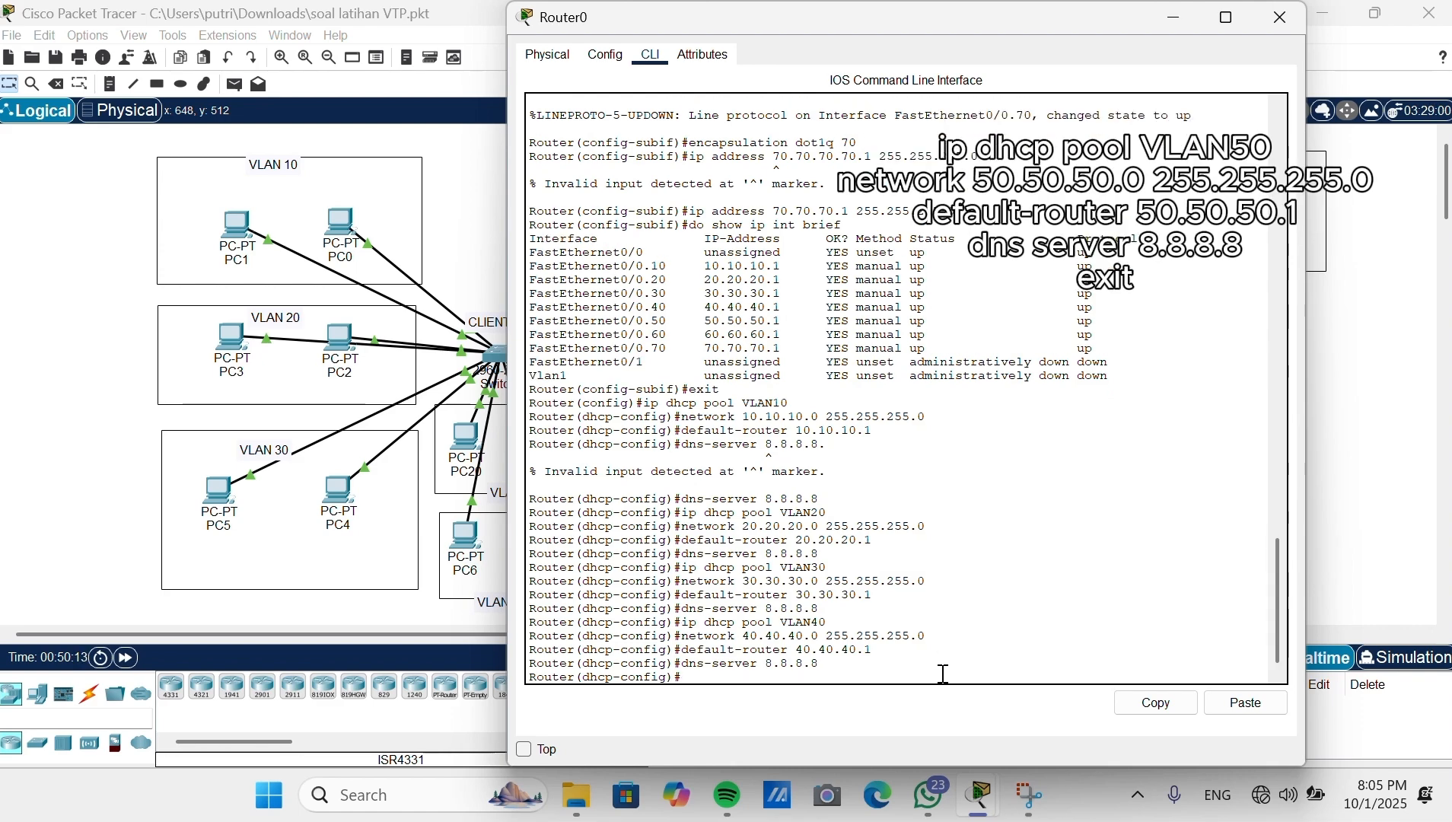
Step: Create a DHCP pool named VLAN50 on Router0 with network 50.50.50.0 and mask 255.255.255.0
text(ip dhcp pool)
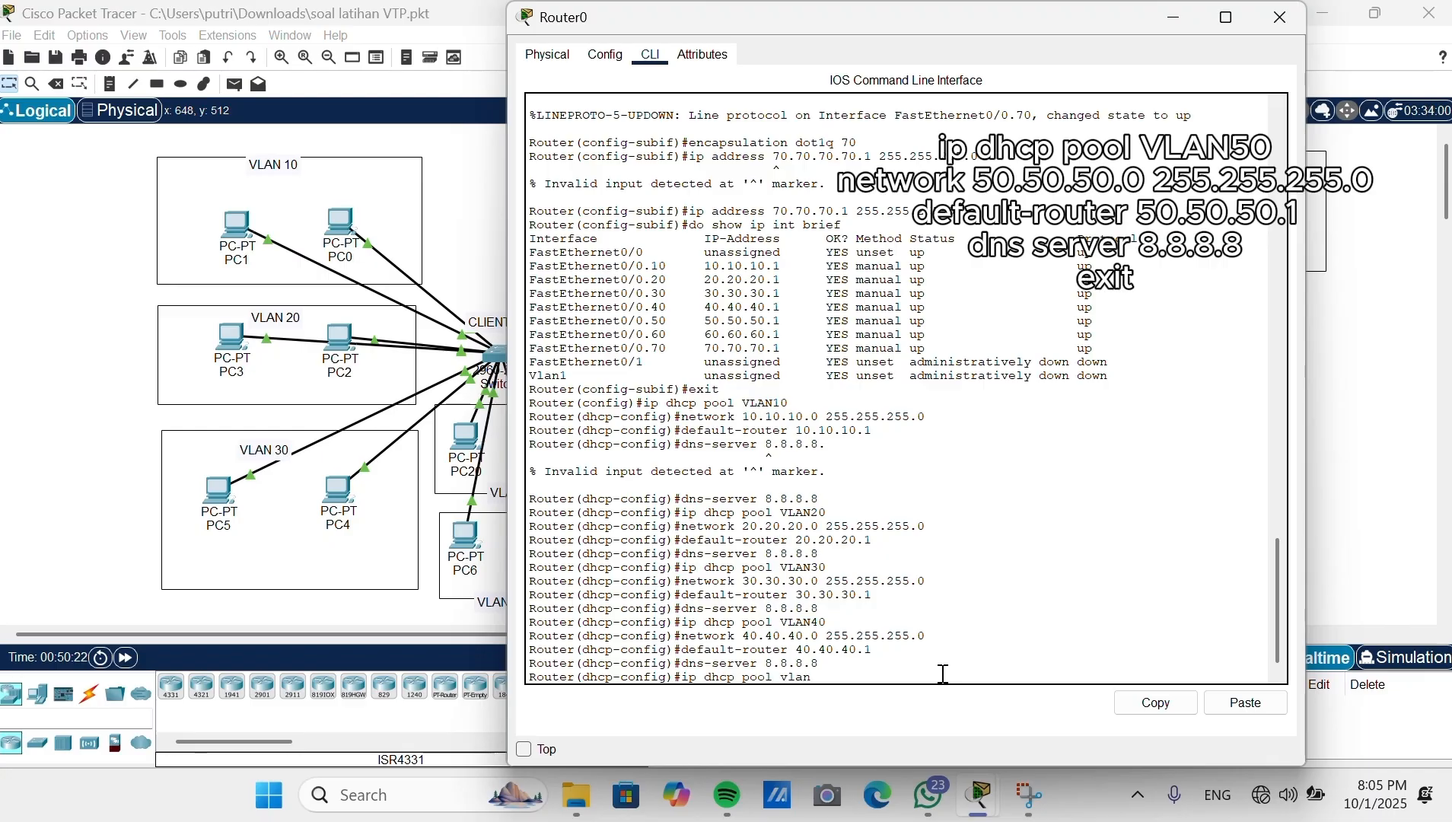
text( vlan)
key(BackSpace)
key(BackSpace)
key(BackSpace)
key(BackSpace)
text(VLAN50)
key(Return)
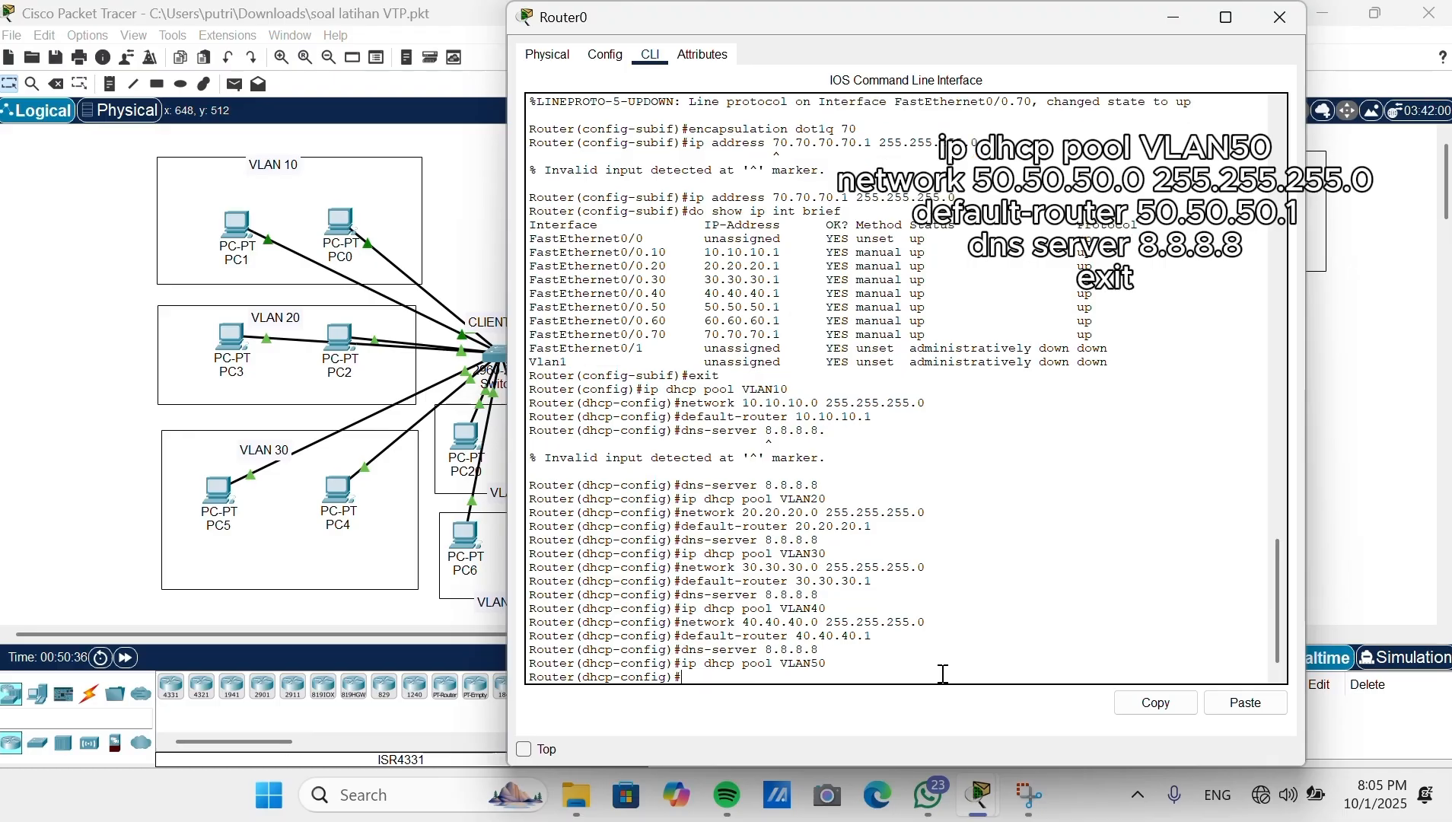
text(network )
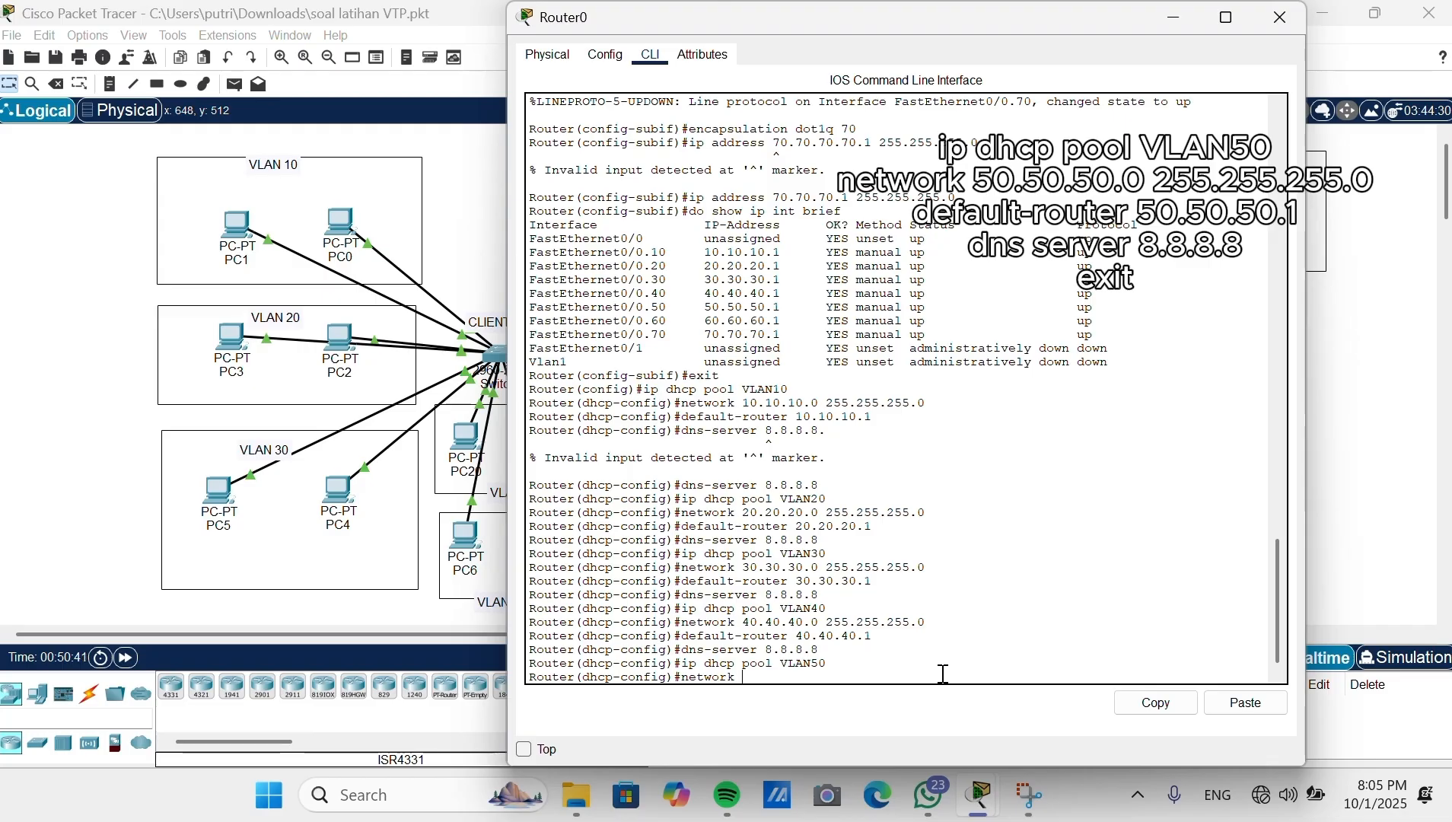
text(50.50.50.0 255.255.255.0)
key(Return)
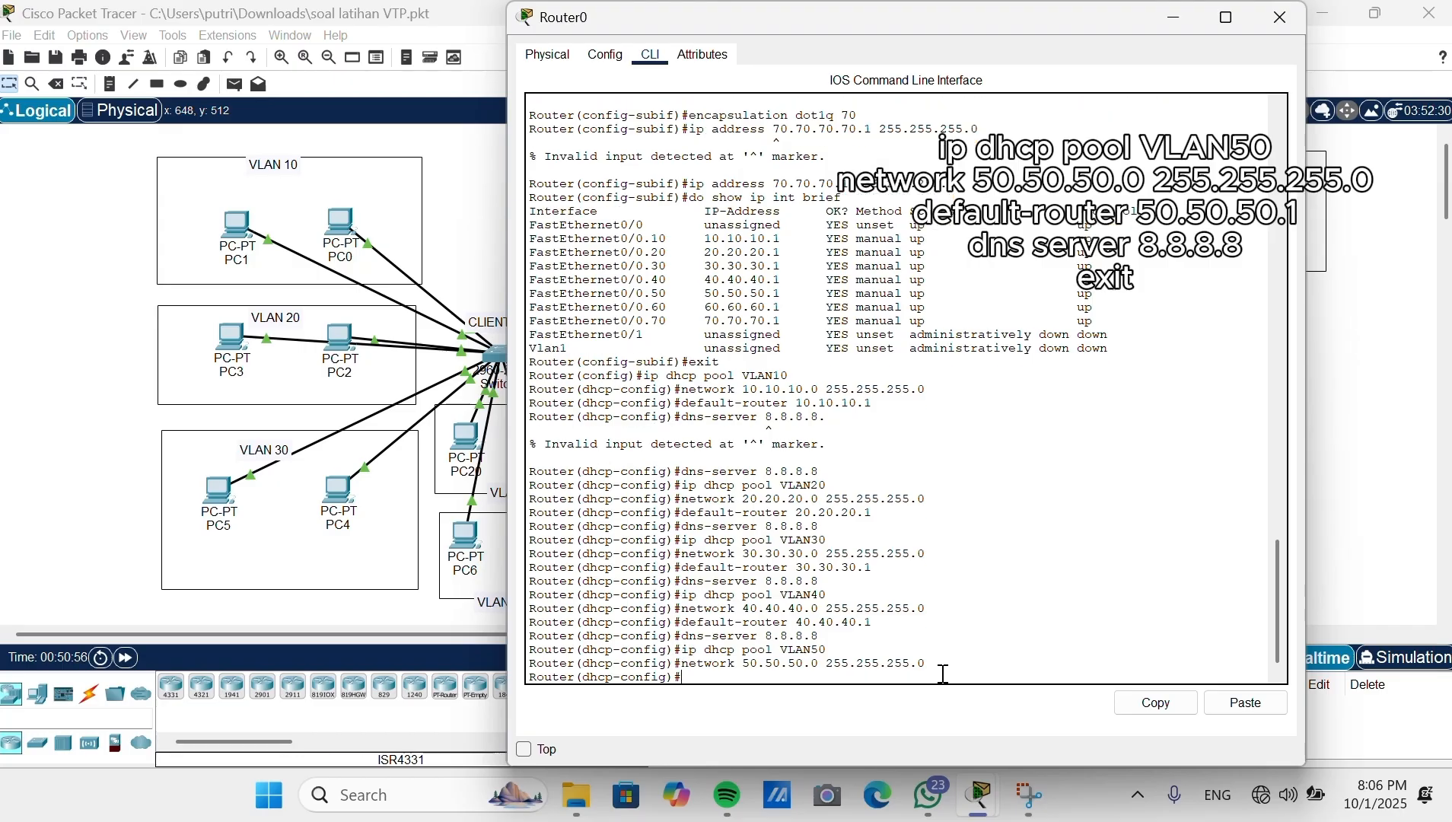
Step: Set the VLAN50 pool's default router to 50.50.50.1 and its DNS server to 8.8.8.8
text(default-router 50.50.50.)
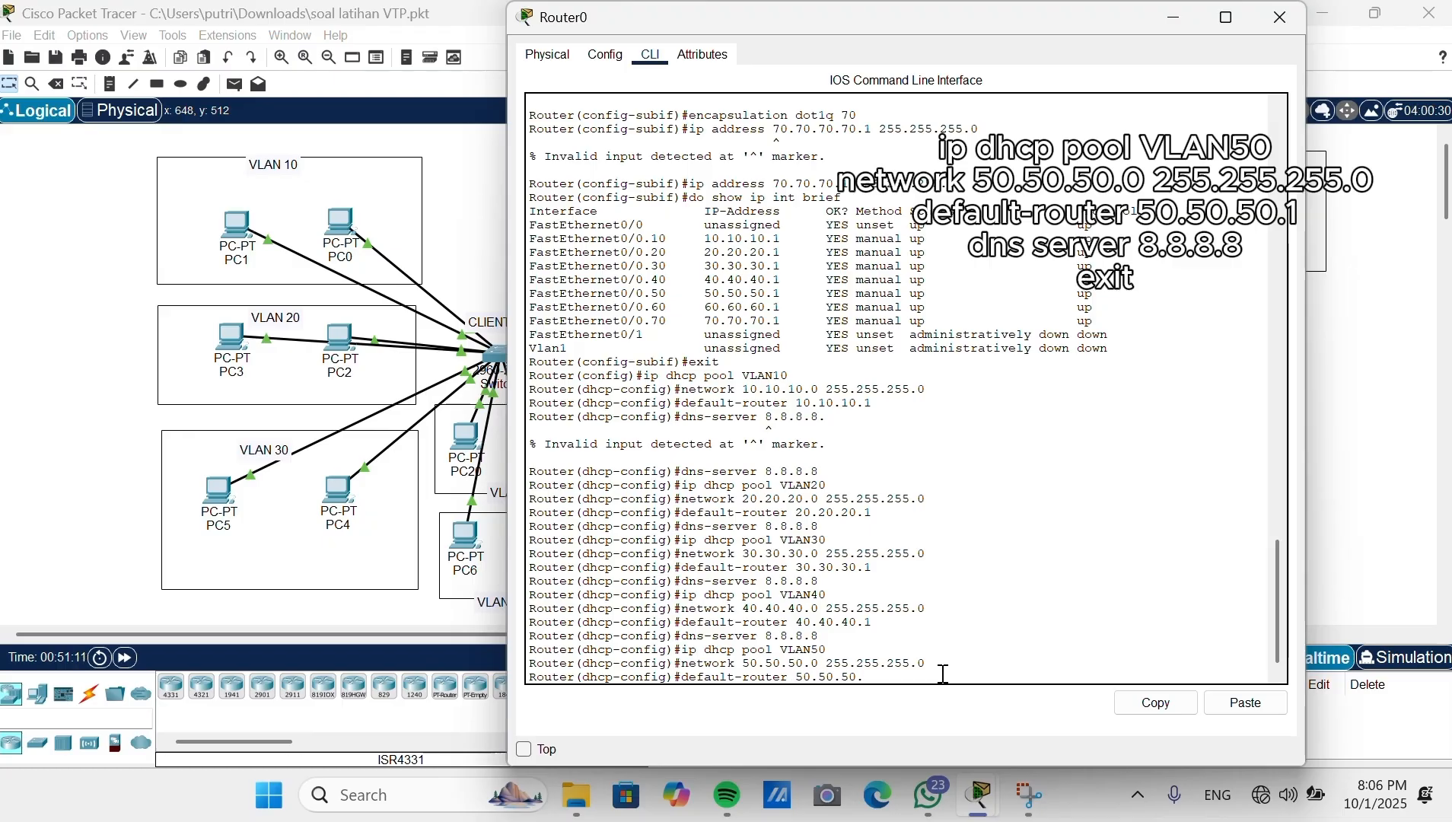
text(1)
key(Return)
text(dns-server 8.8.)
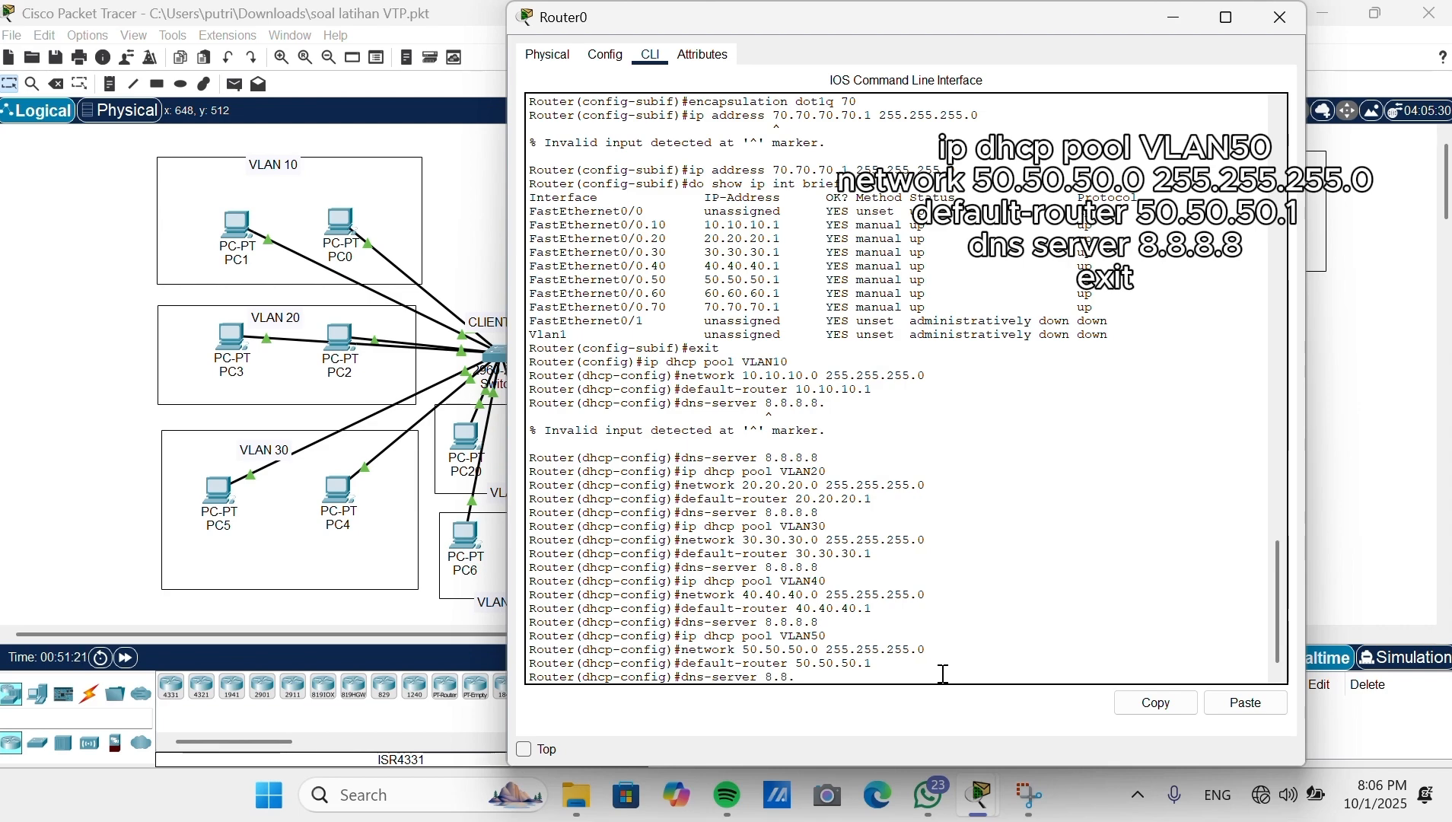
text(8.8)
key(Return)
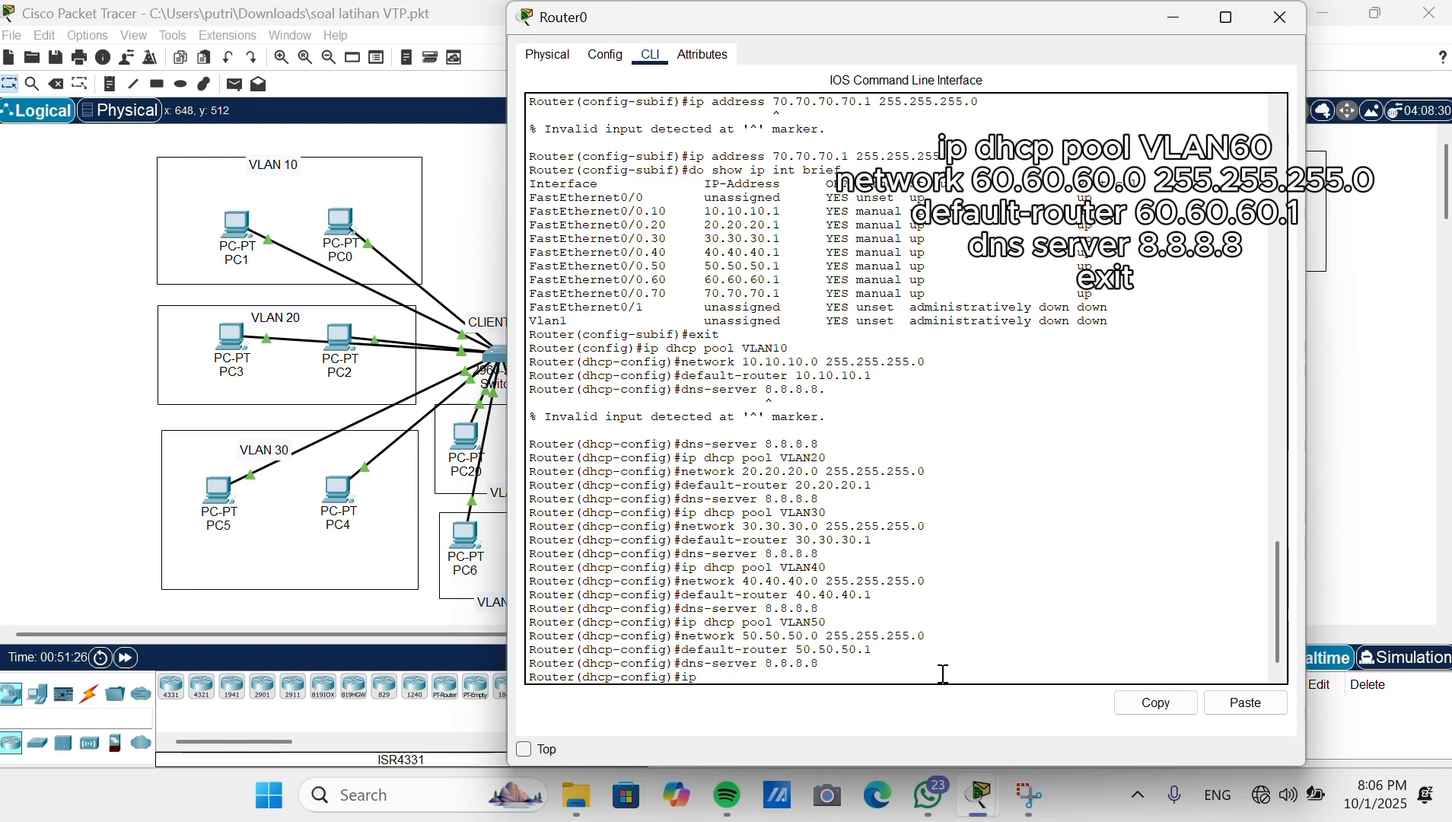
Step: Create a DHCP pool named VLAN60 on Router0 with network 60.60.60.0 and mask 255.255.255.0
text(ip dhcp pool VLA)
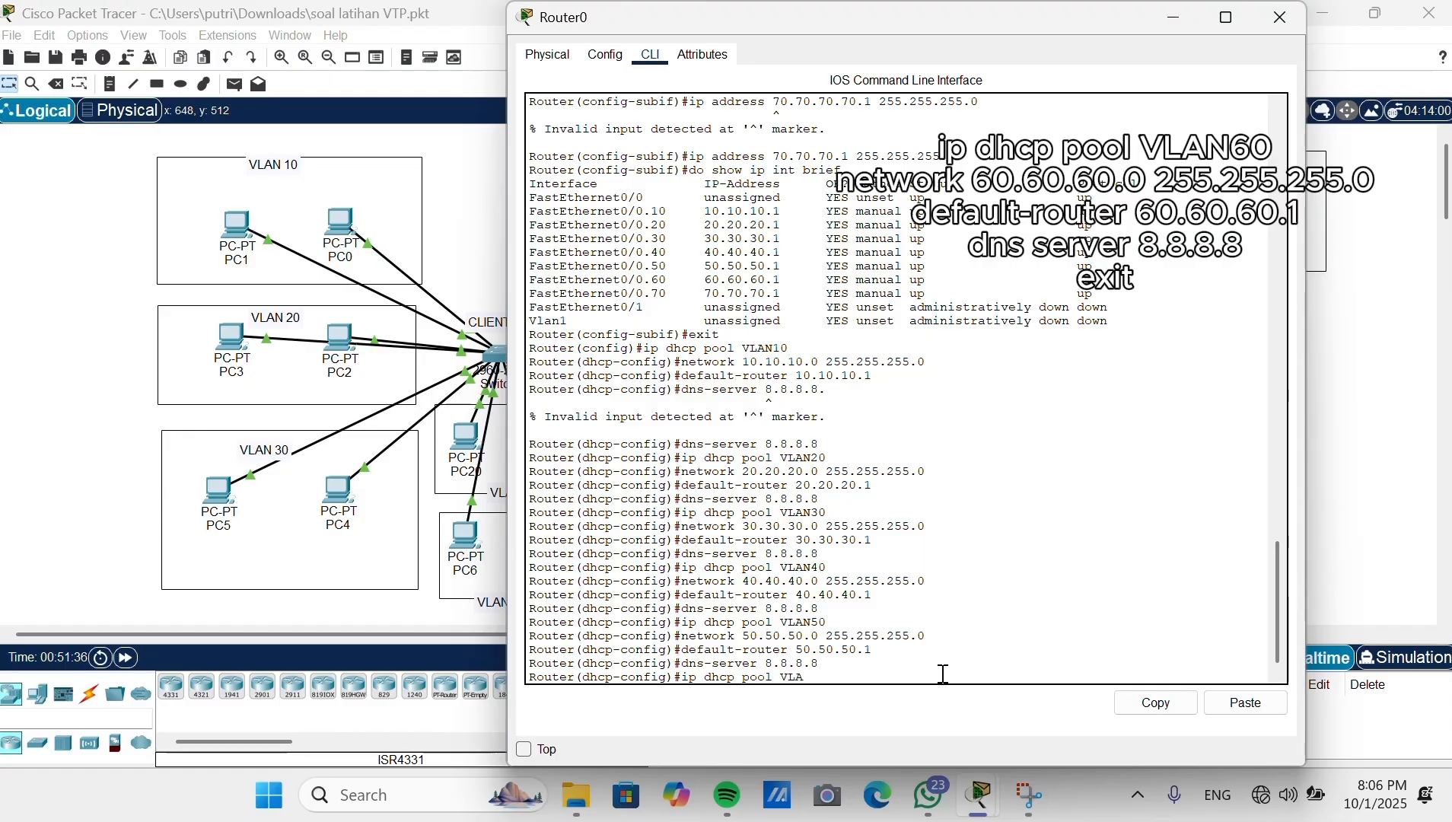
text(N60)
key(Return)
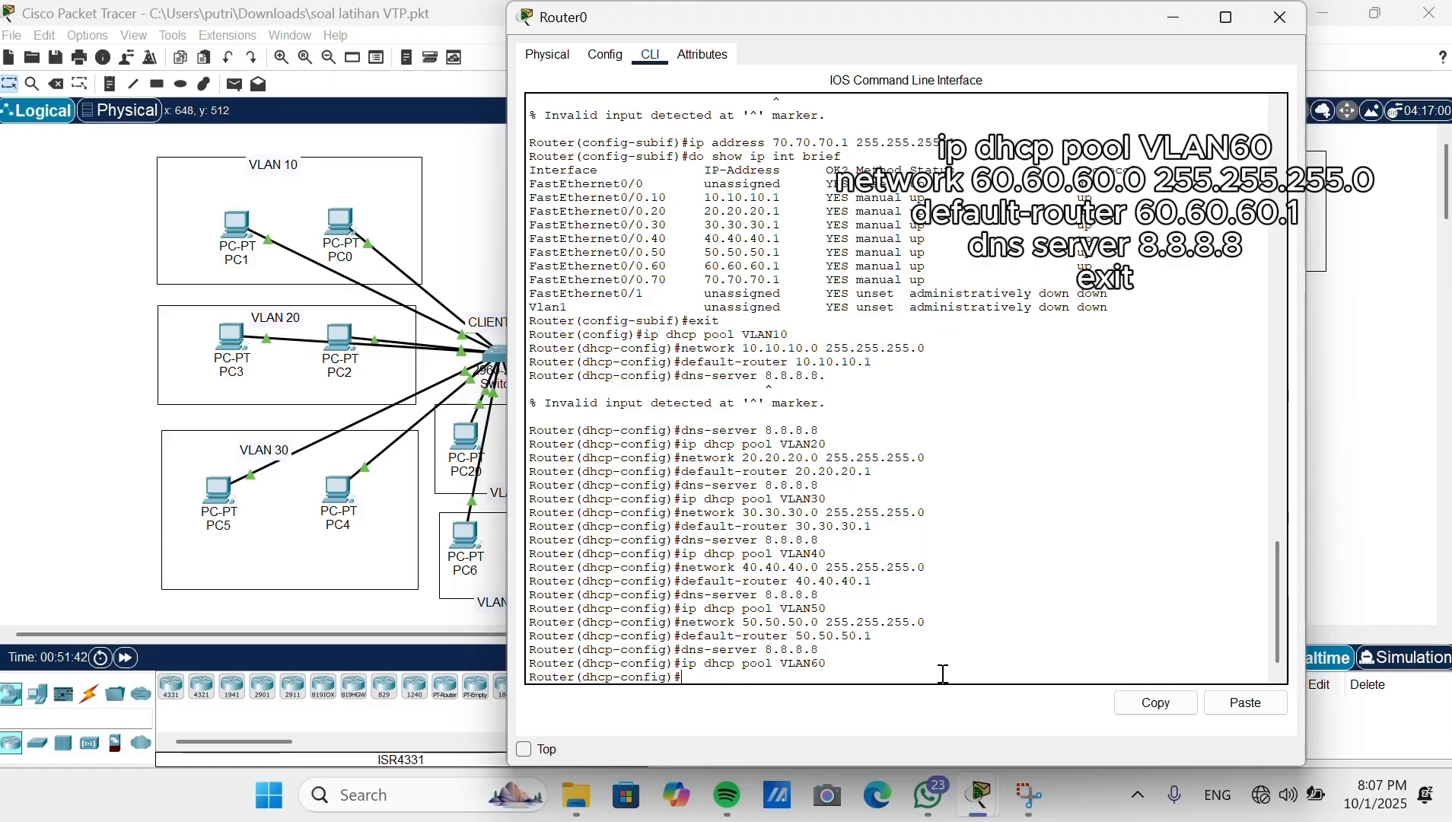
text(network 60.60.60.0 255.255.)
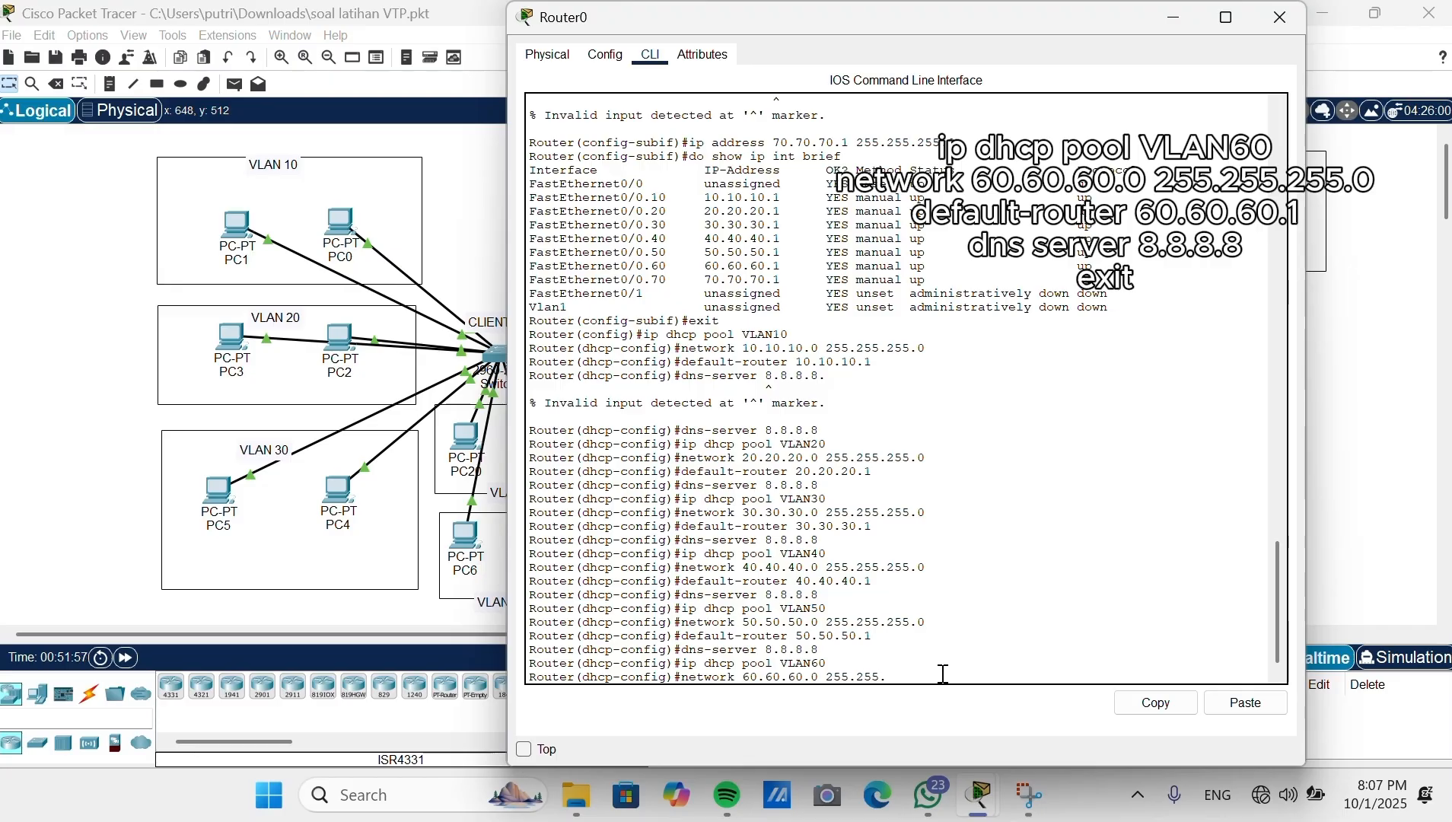
text(255.0)
key(Return)
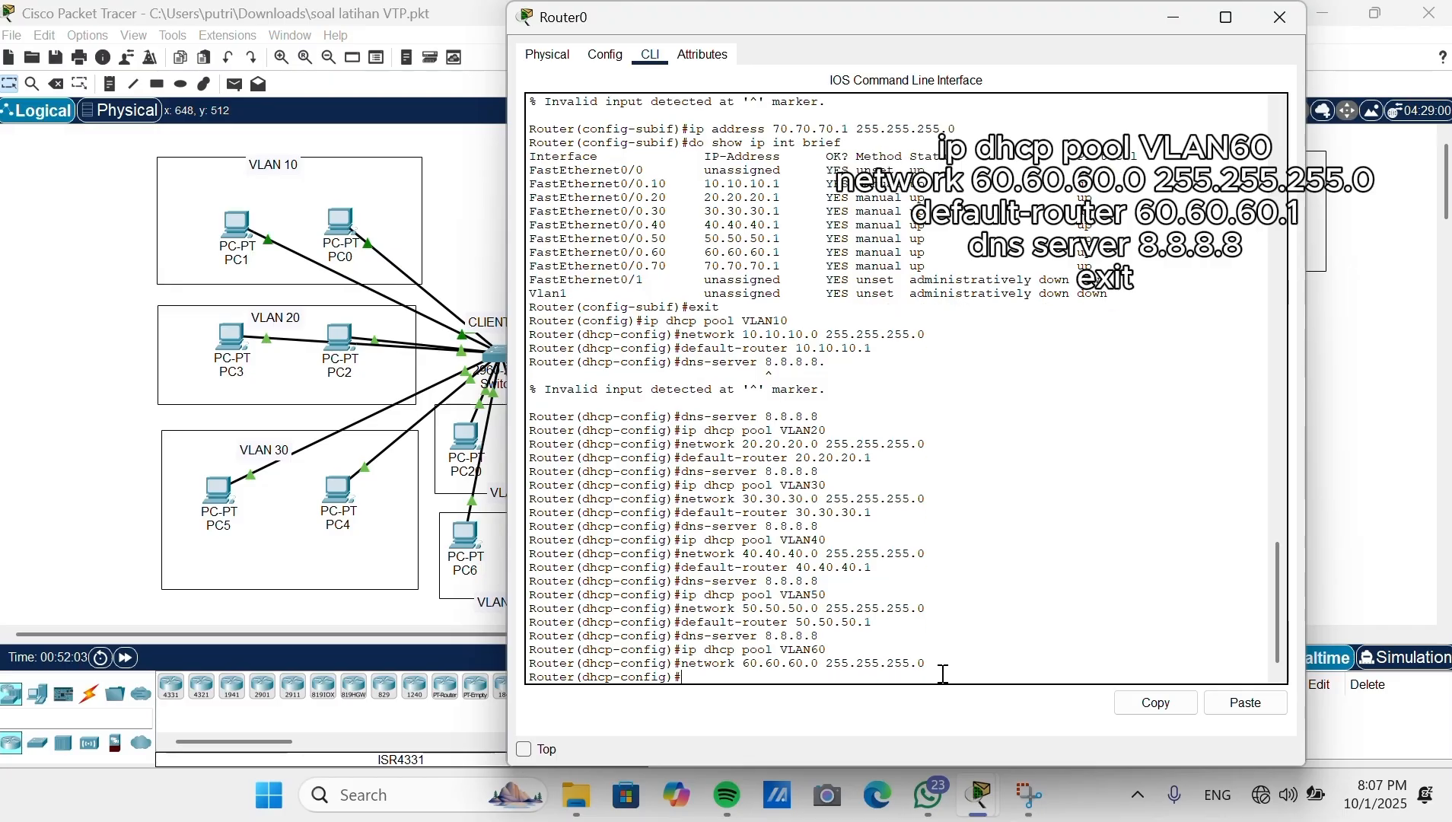
Step: Set the VLAN60 pool's default router to 60.60.60.1 and its DNS server to 8.8.8.8
text(default -rouer)
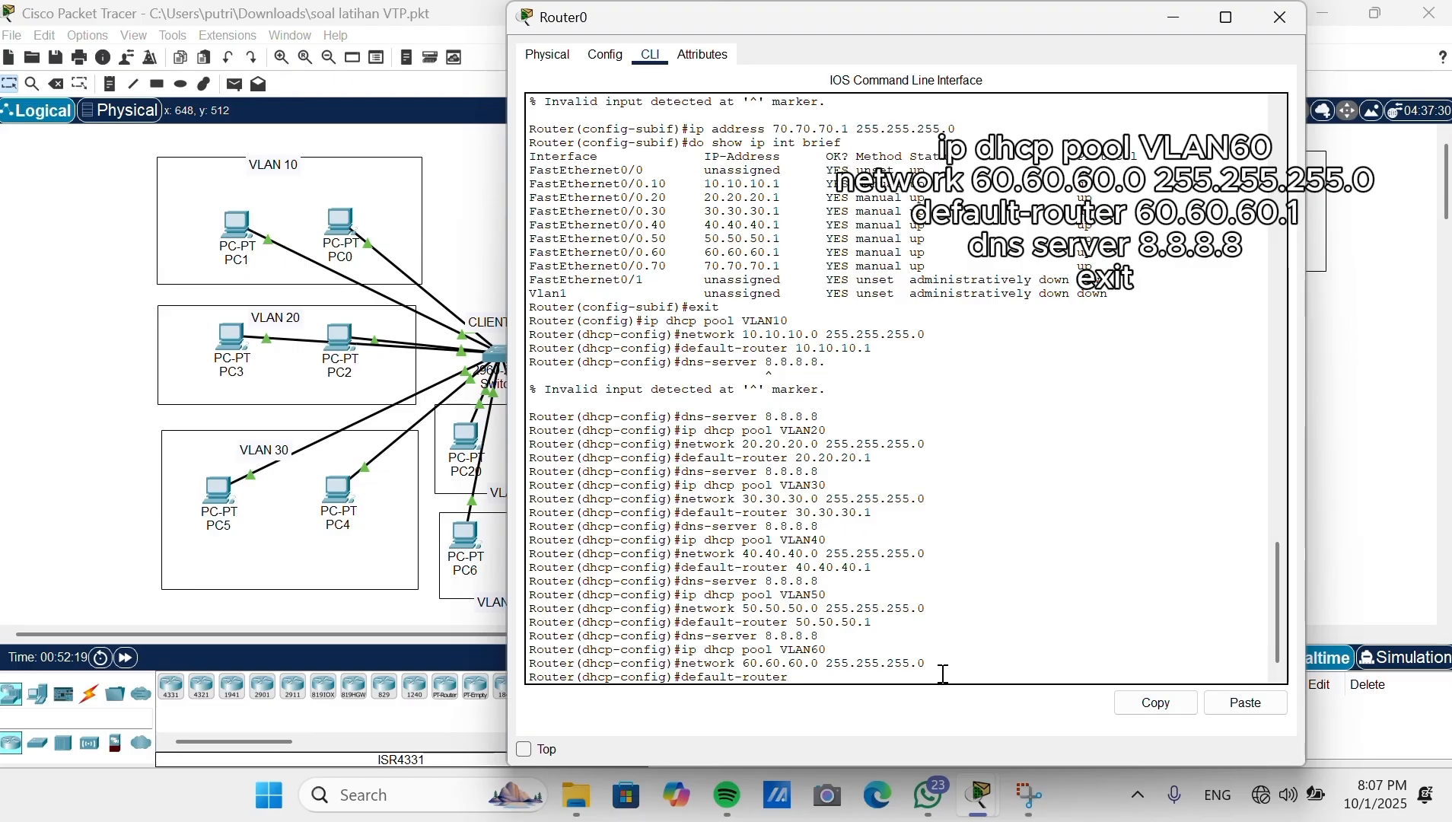
text(1)
key(Return)
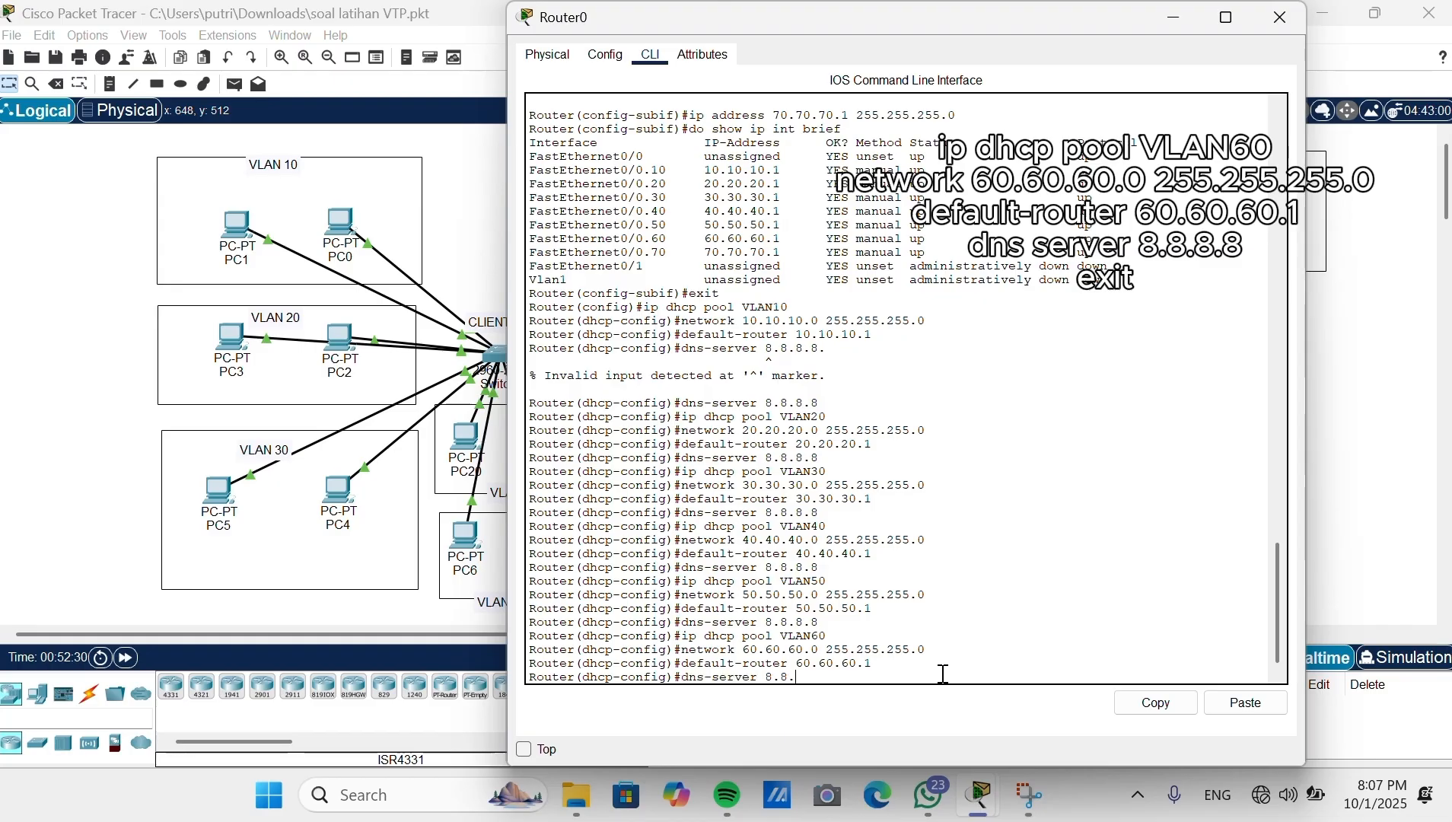
text(dns-server 8.8.8.8)
key(Return)
Step: Create a DHCP pool named VLAN70 on Router0 with network 70.70.70.0 and mask 255.255.255.0
text(ip )
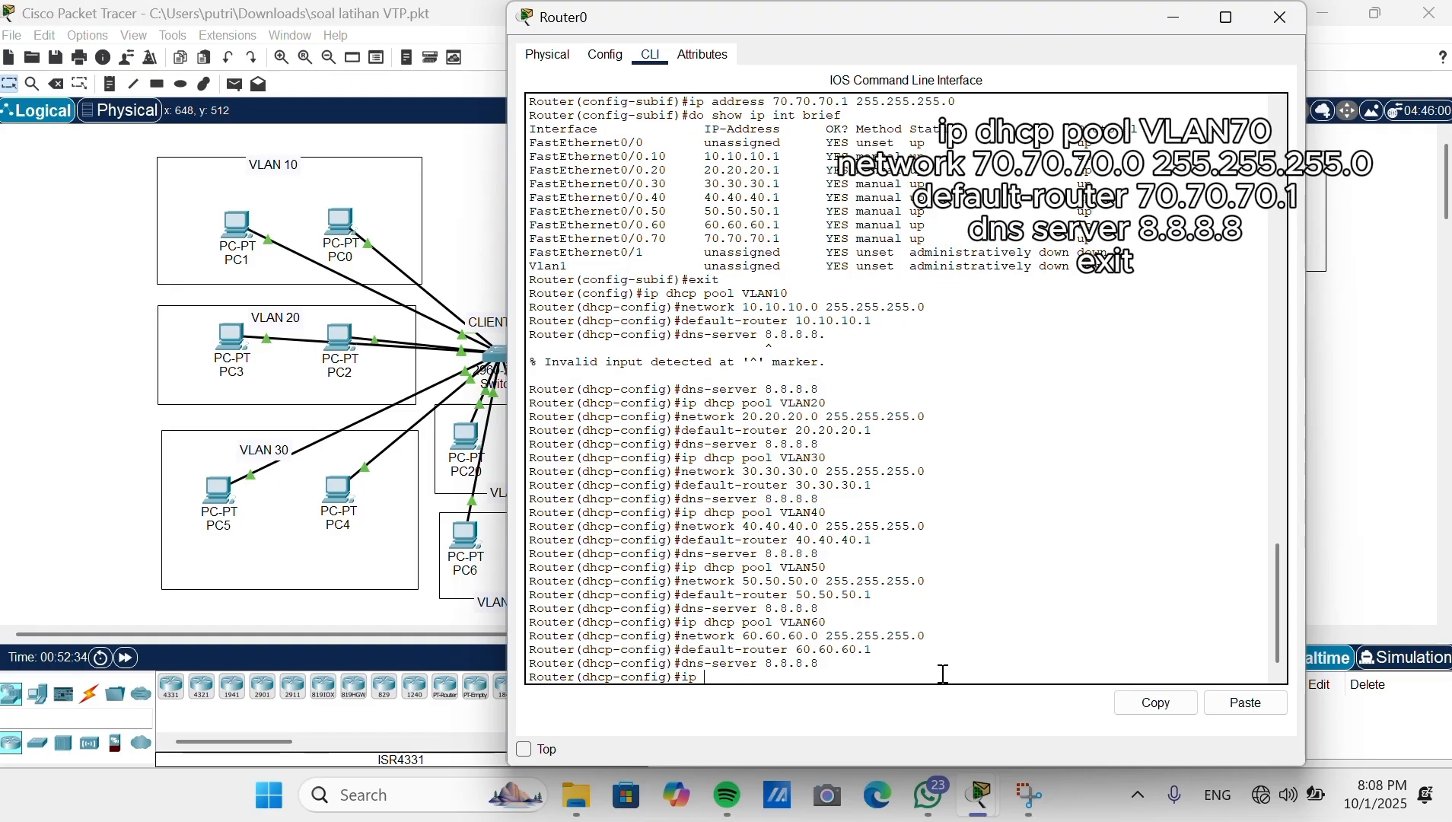
text(p)
text(hcp poo)
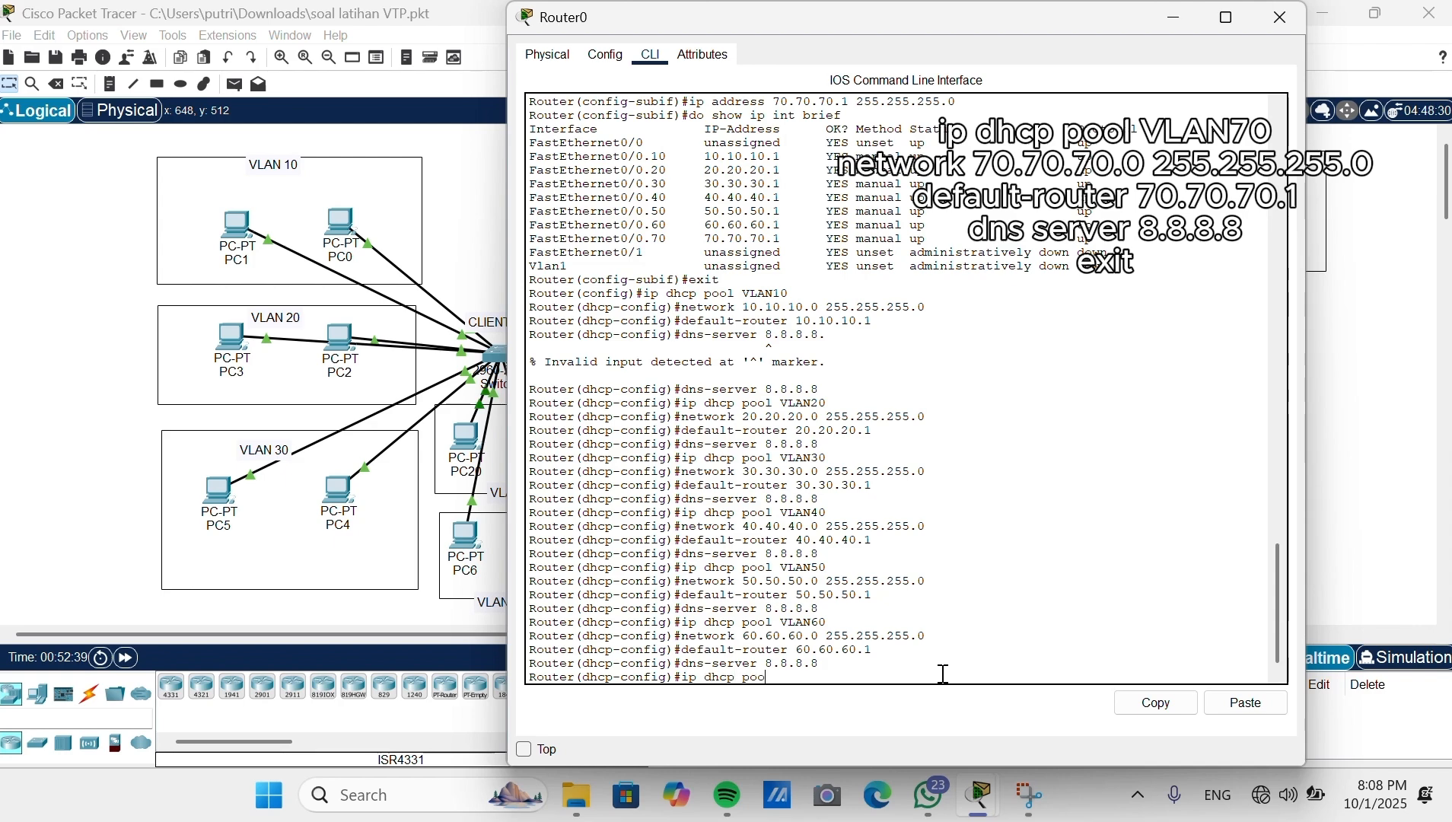
text(l VLAN)
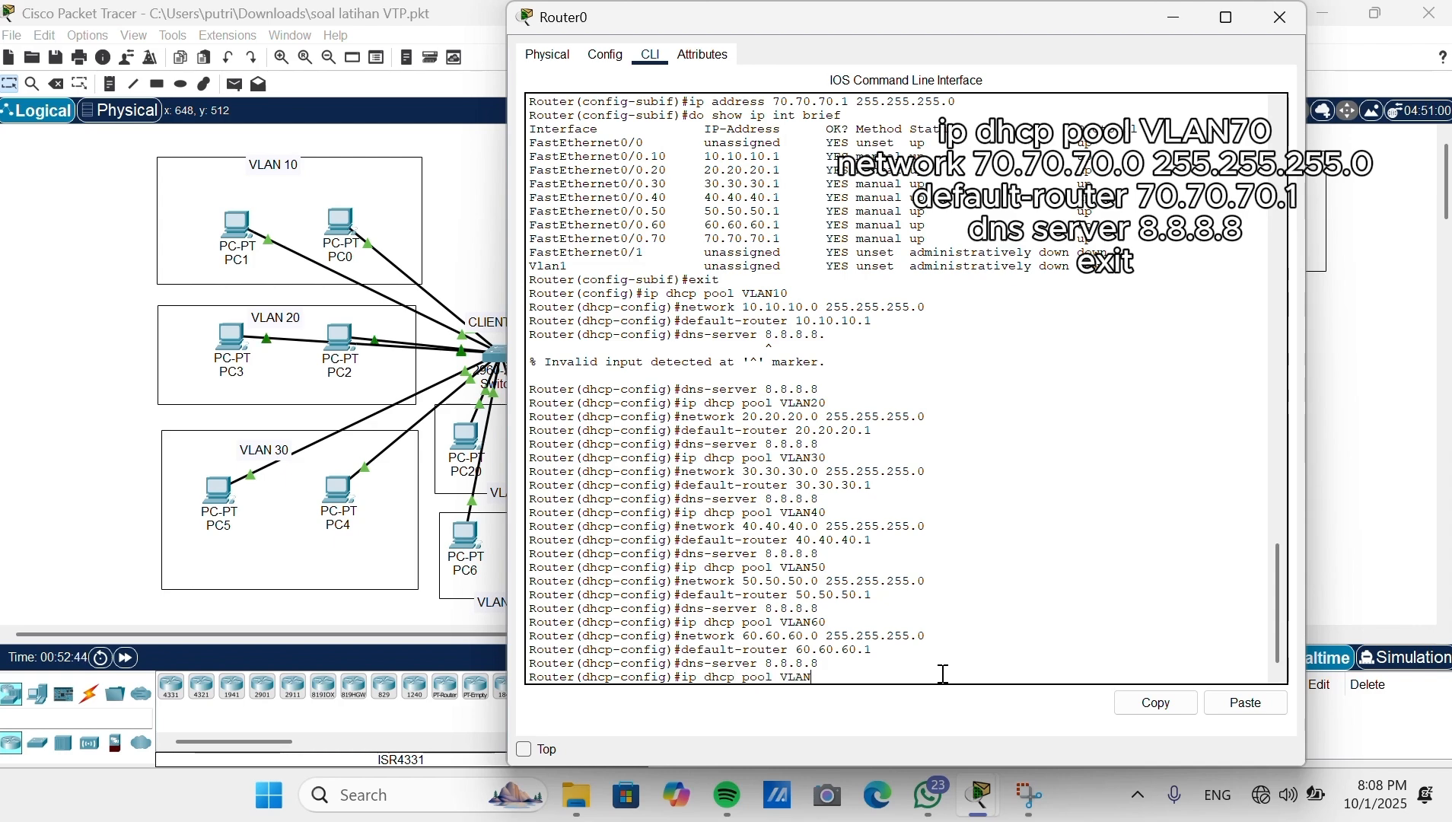
text(70)
key(Return)
text(networ)
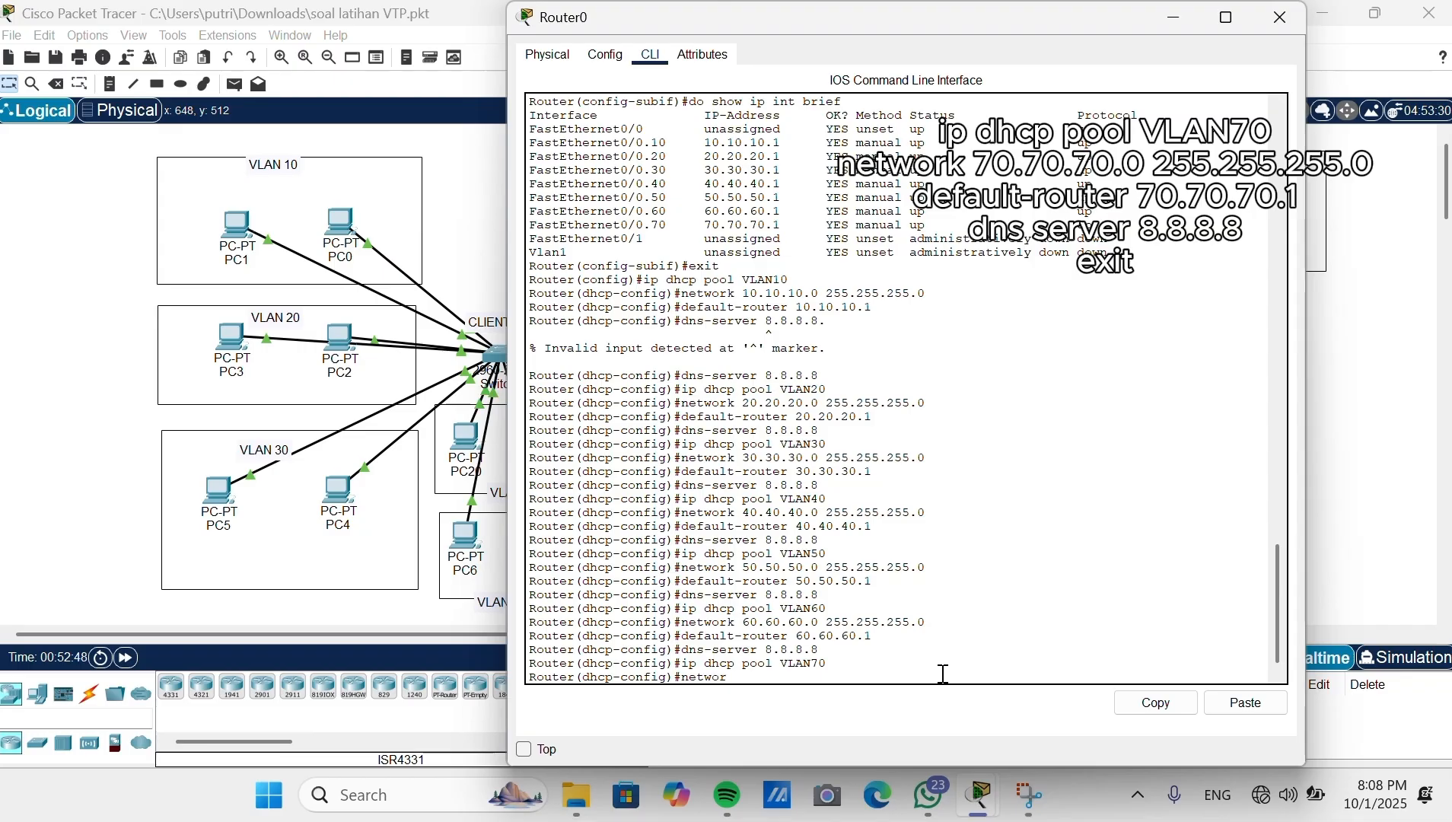
text(k 70.70.70.0 255.255)
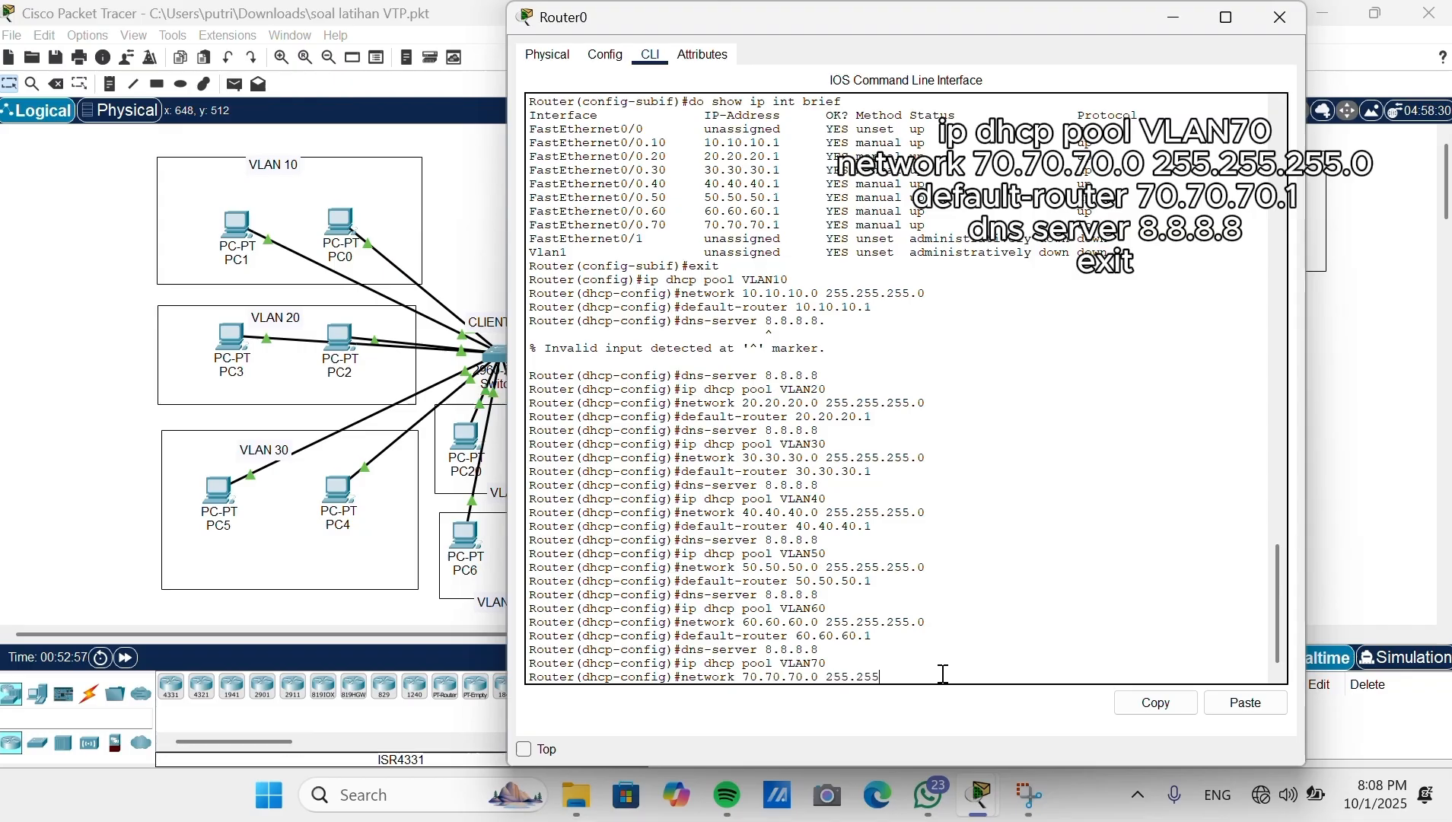
text(.255.0)
key(Return)
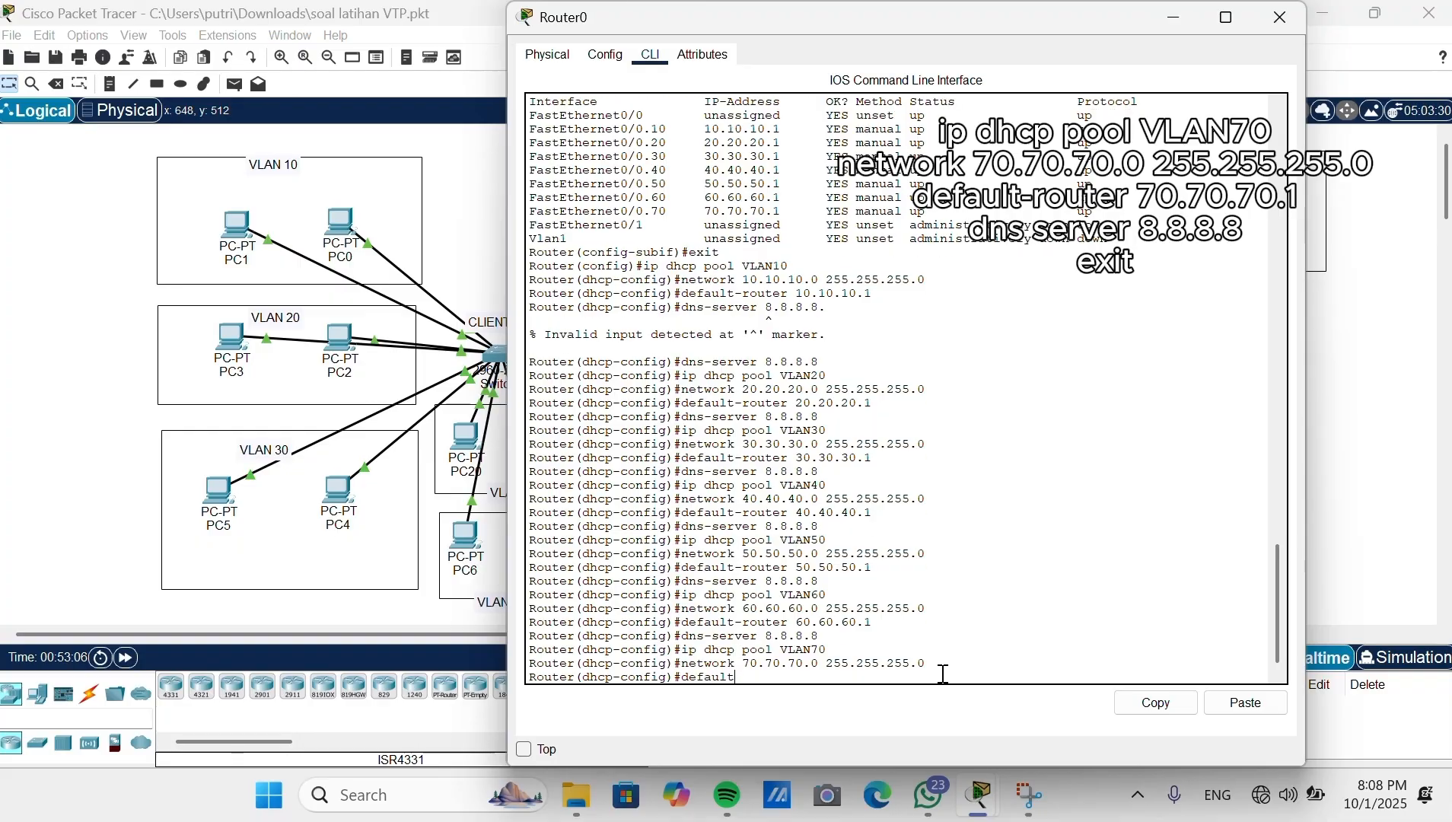
Step: Set the VLAN70 pool's default router to 70.70.70.1 and DNS server to 8.8.8.8, exit pool configuration and close Router0
text(default-router 70.70.70.1)
key(Return)
text(dns-server)
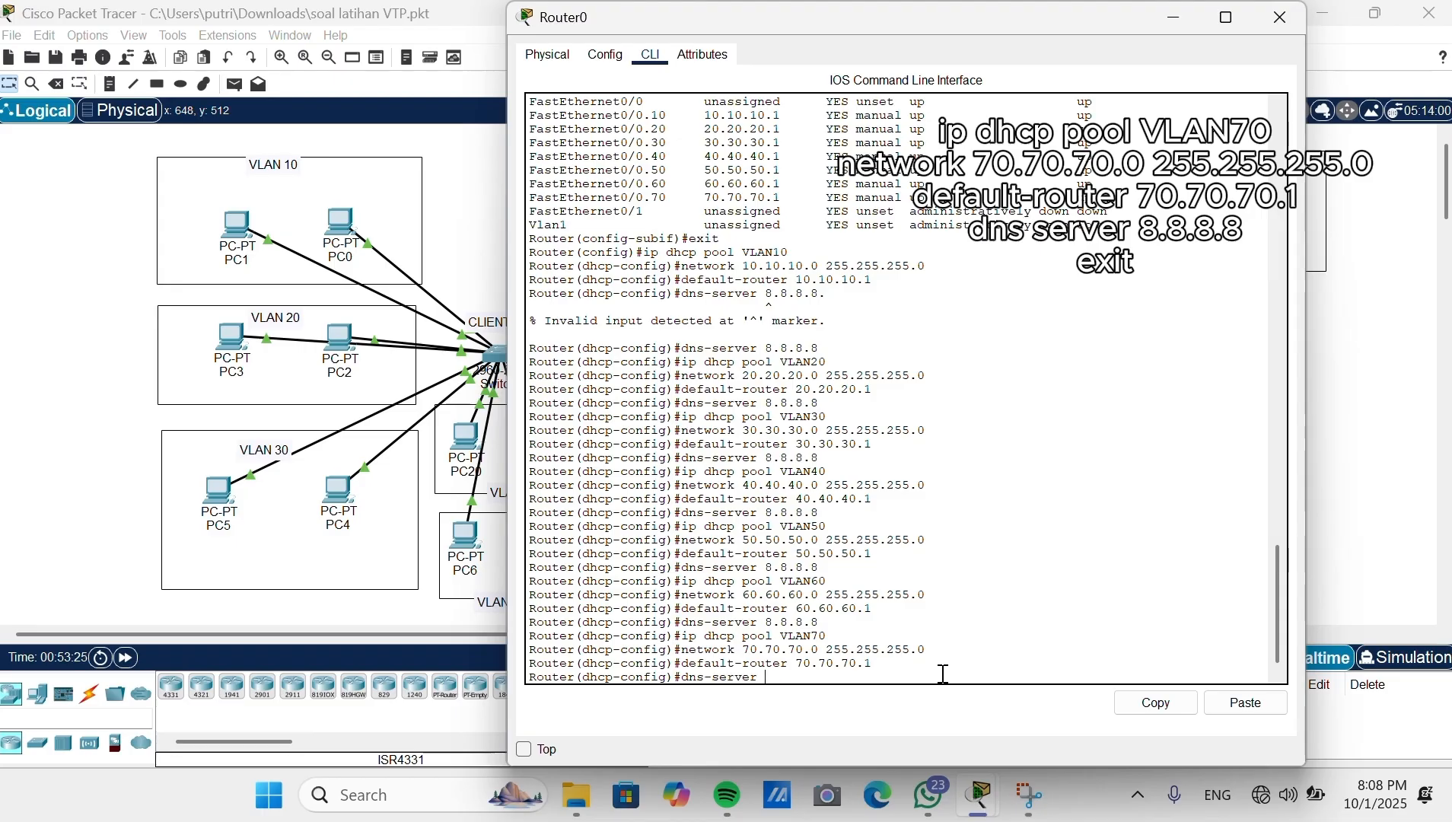
text( 8.8.8.8)
key(Return)
text(exit)
key(Return)
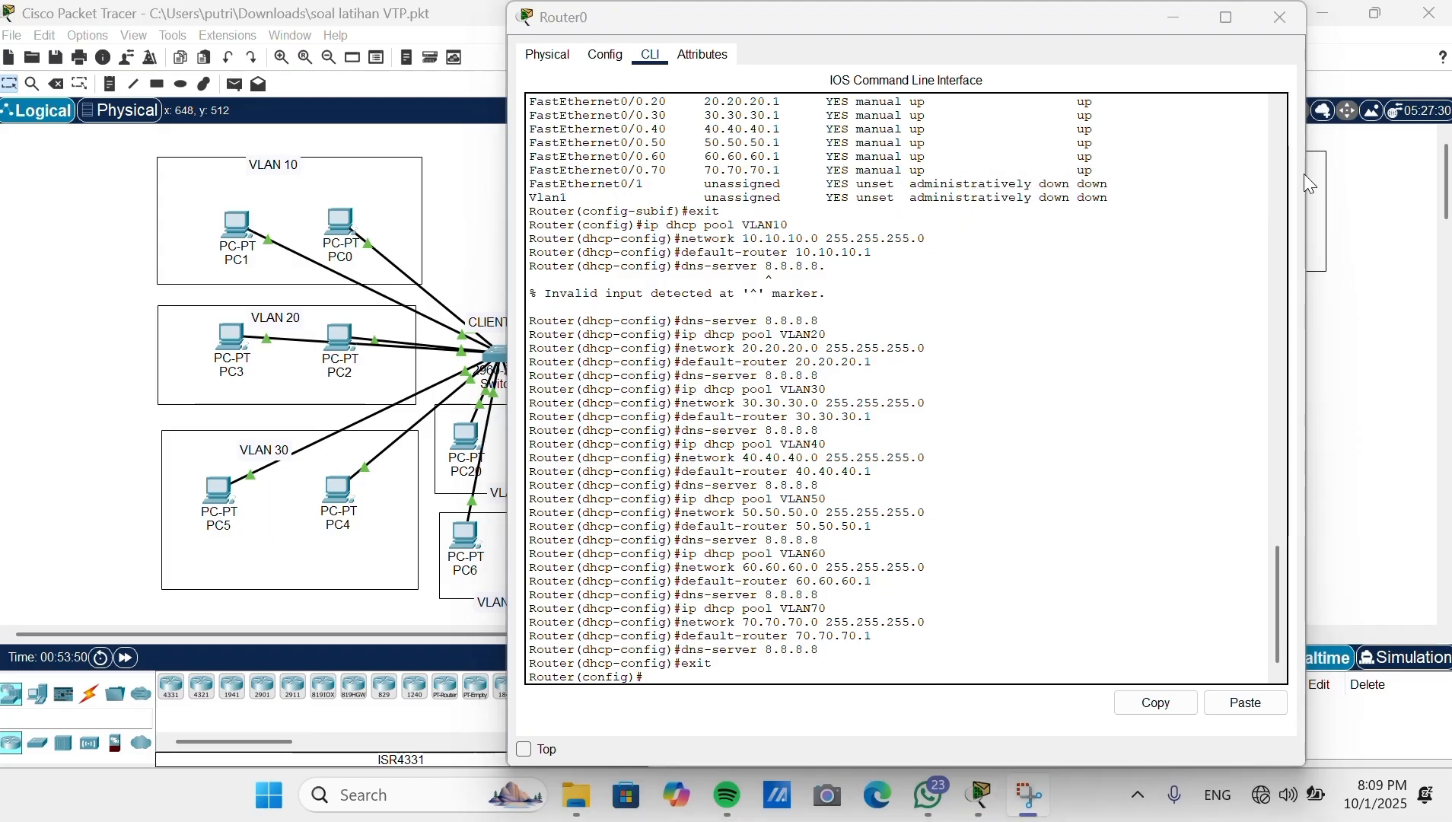
click(1285, 17)
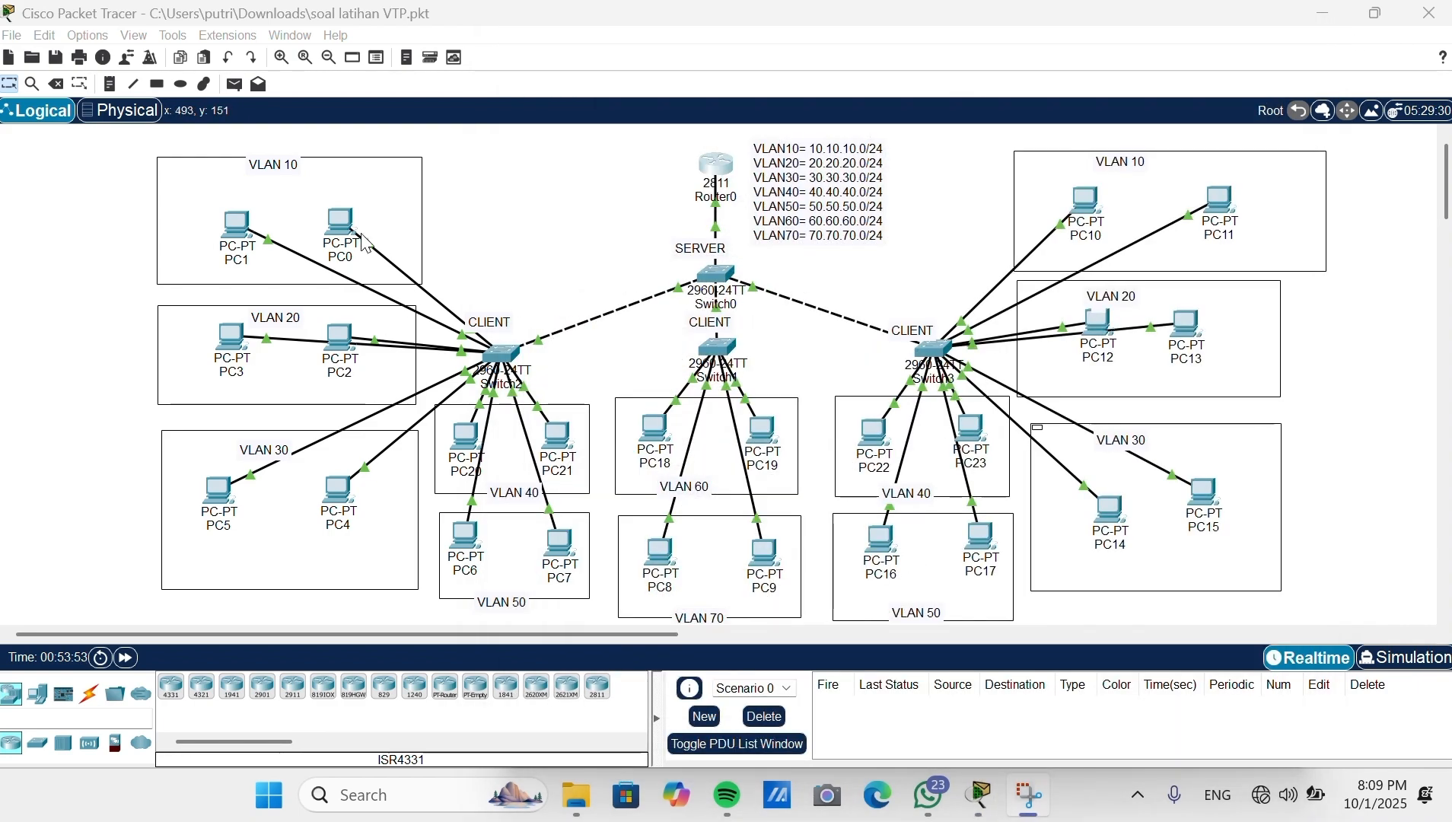
Step: Switch PC1's IPv4 configuration from static to DHCP and close its window
click(239, 238)
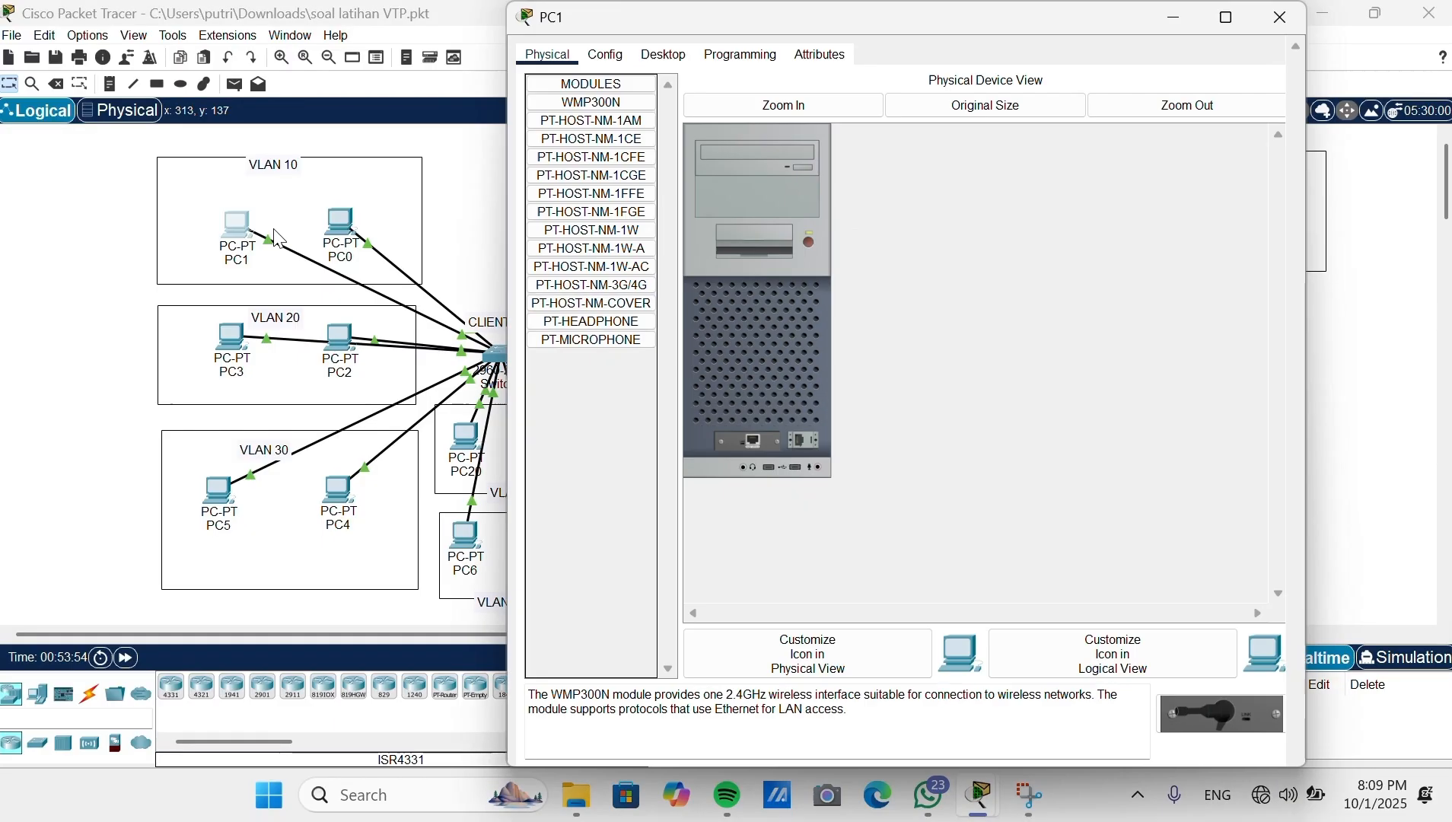
drag(1103, 4, 1103, 38)
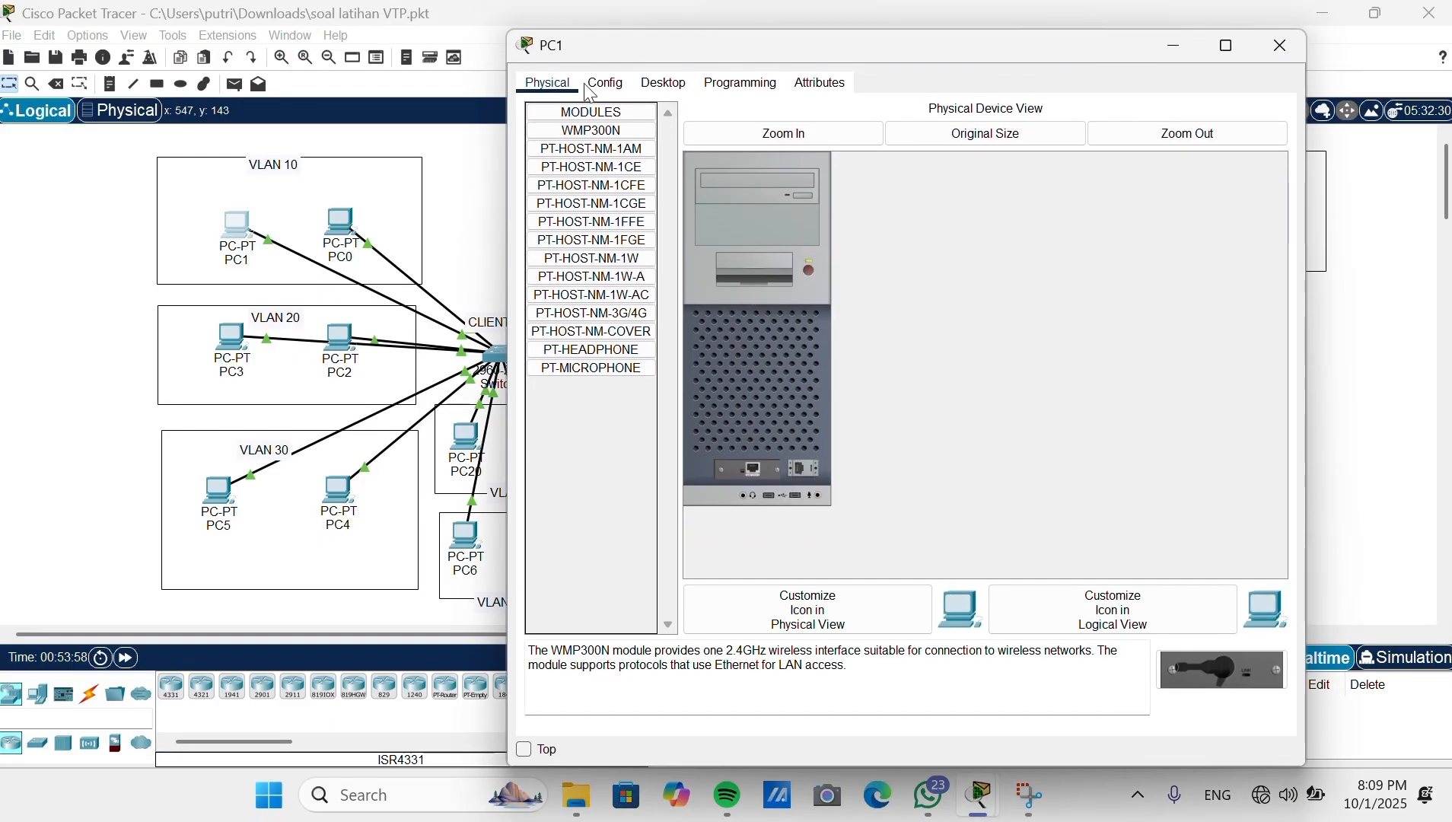
click(664, 84)
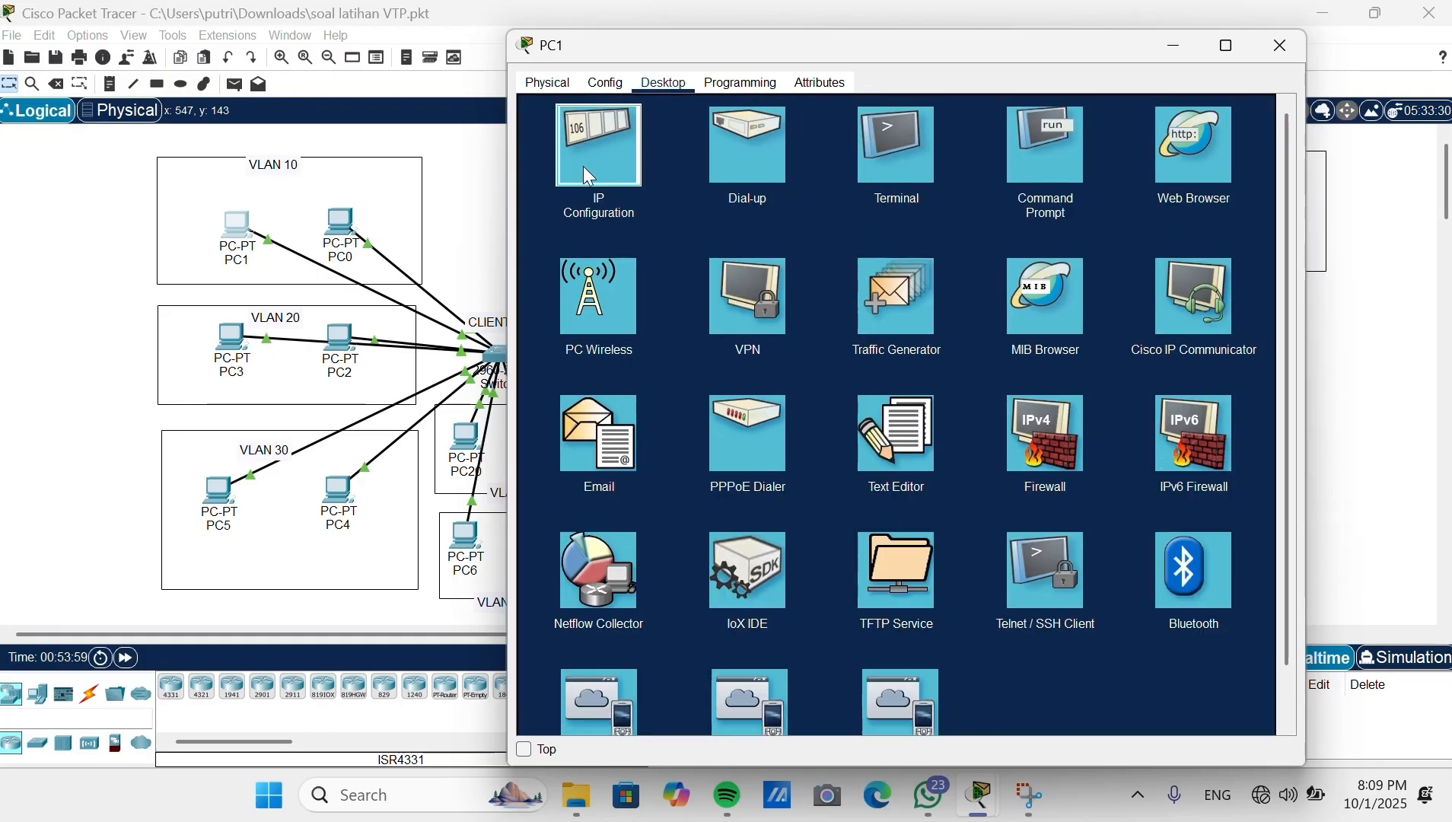
click(585, 167)
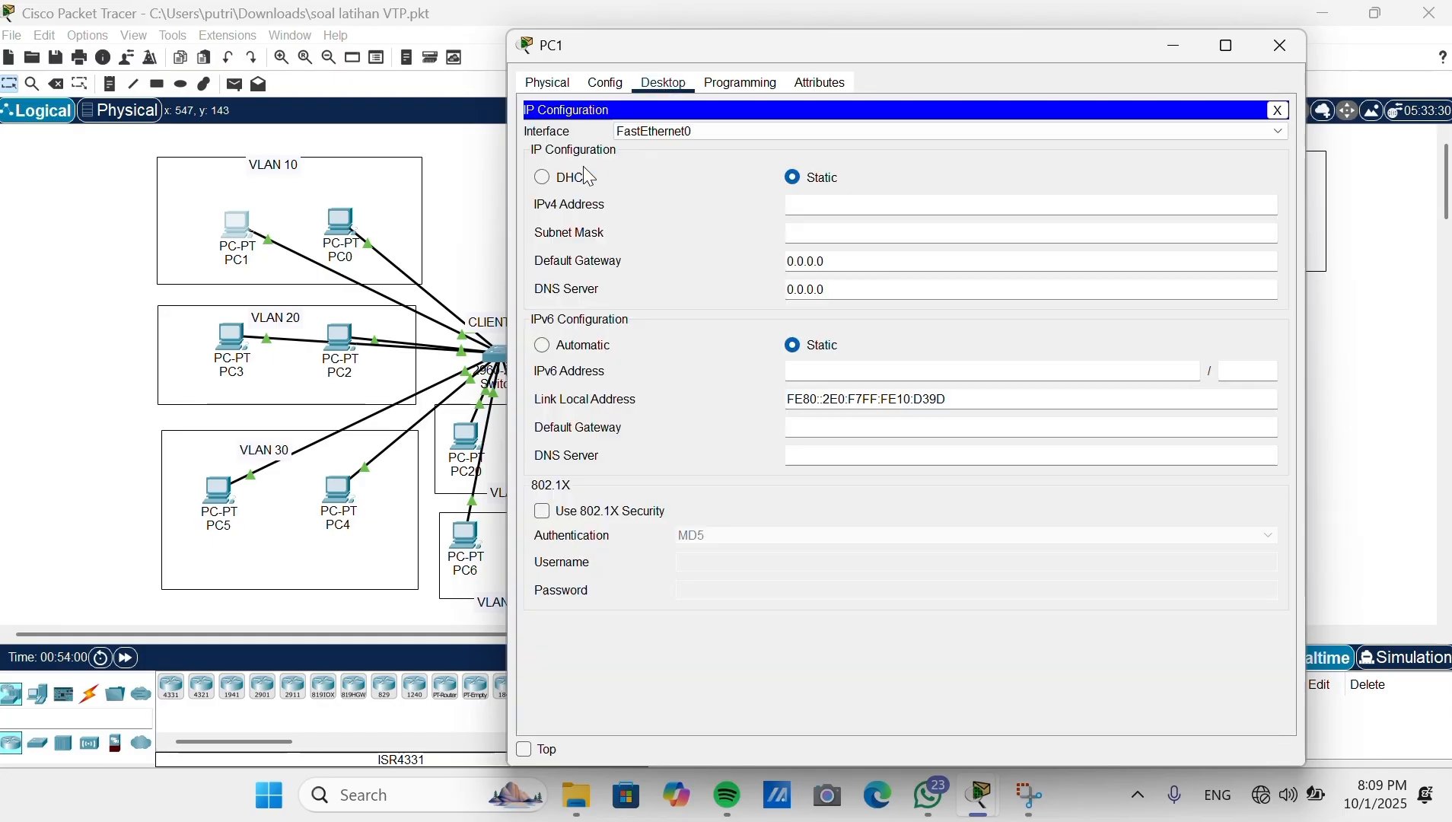
click(544, 179)
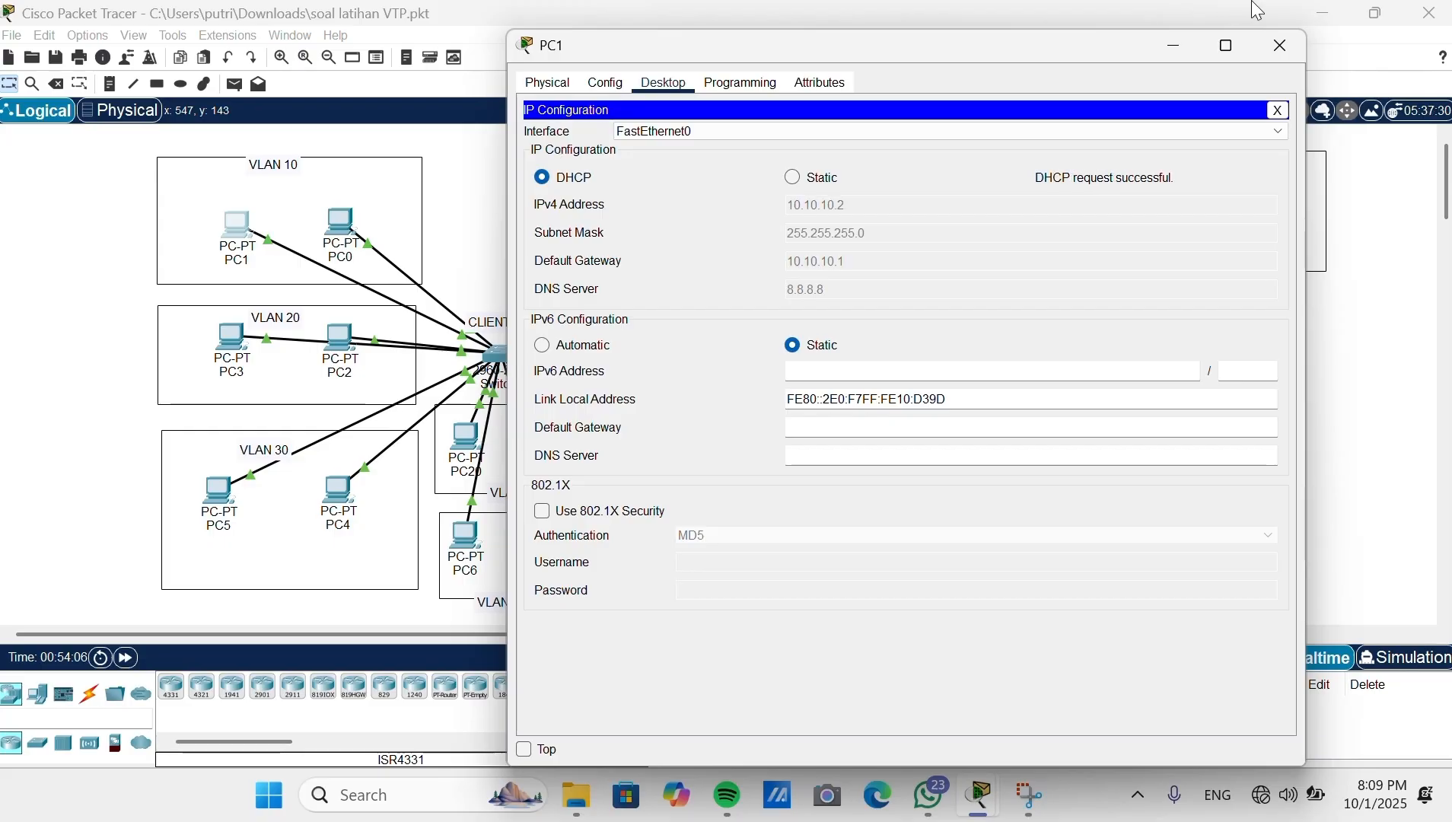
click(1278, 45)
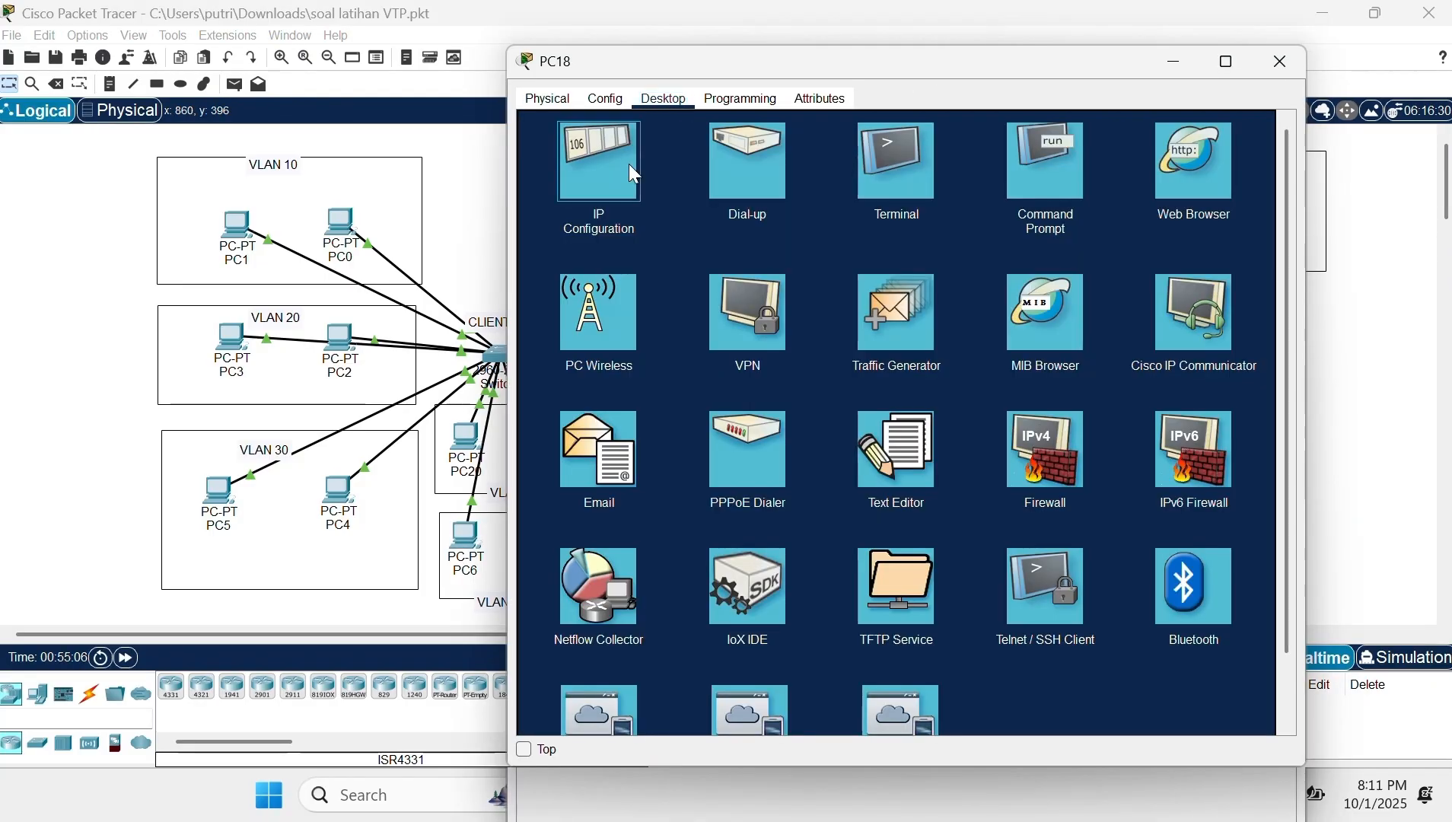
Step: Open PC18's IP configuration and switch PC14's IPv4 configuration to DHCP
click(635, 175)
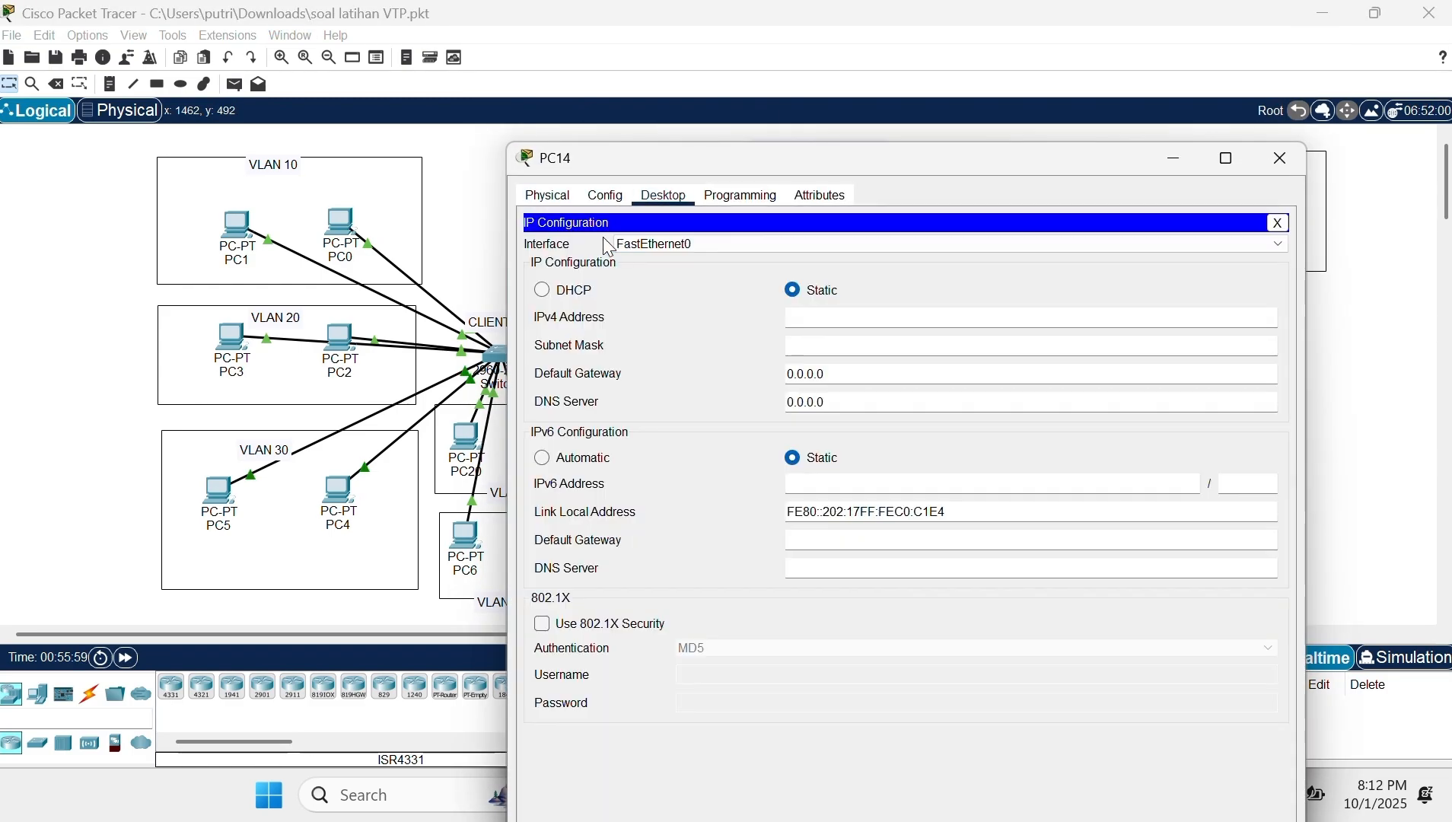
click(542, 290)
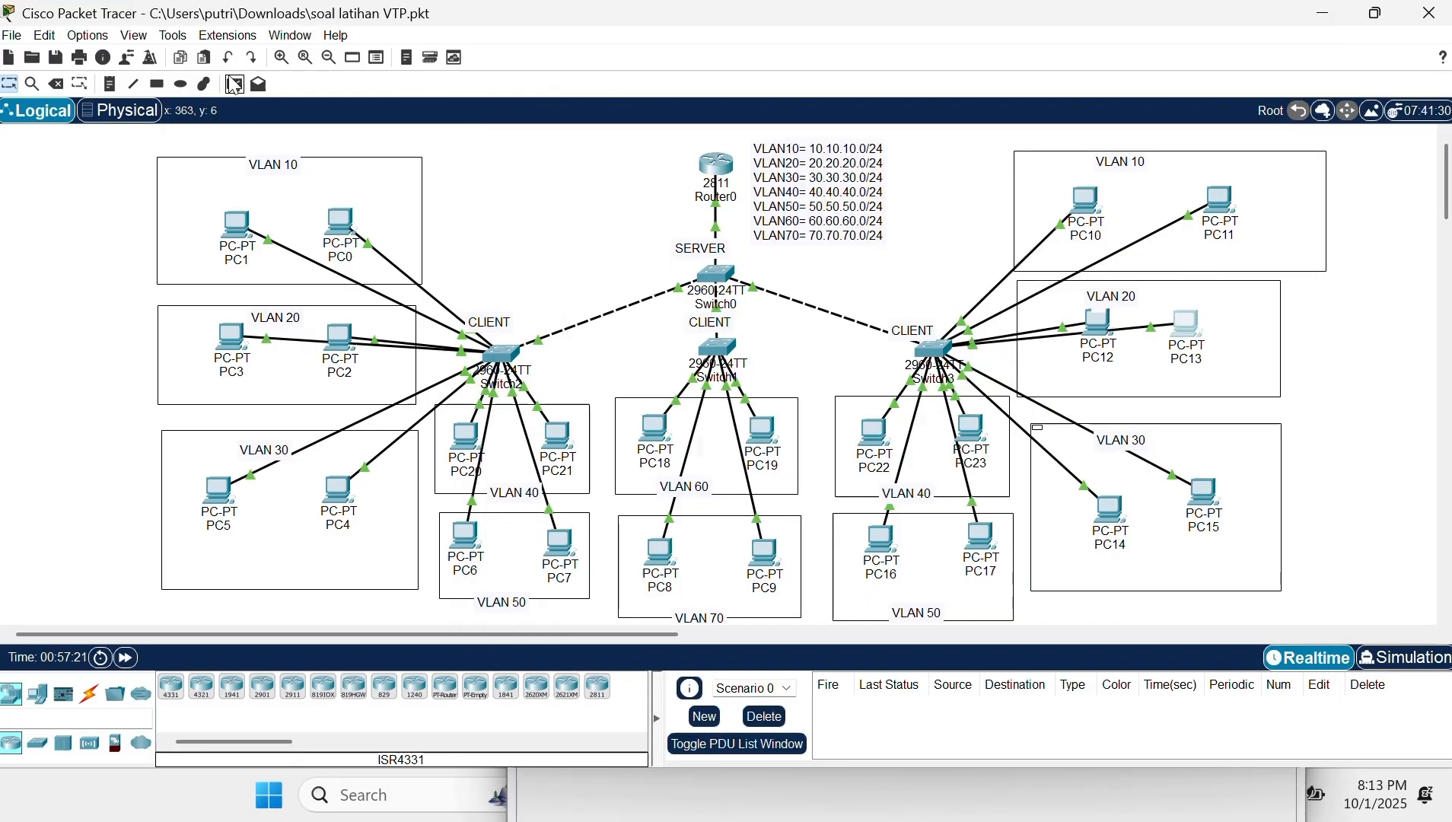
Step: Test connectivity between VLAN 10 and VLAN 20 by sending a simple PDU from PC1 to PC3 twice
click(235, 84)
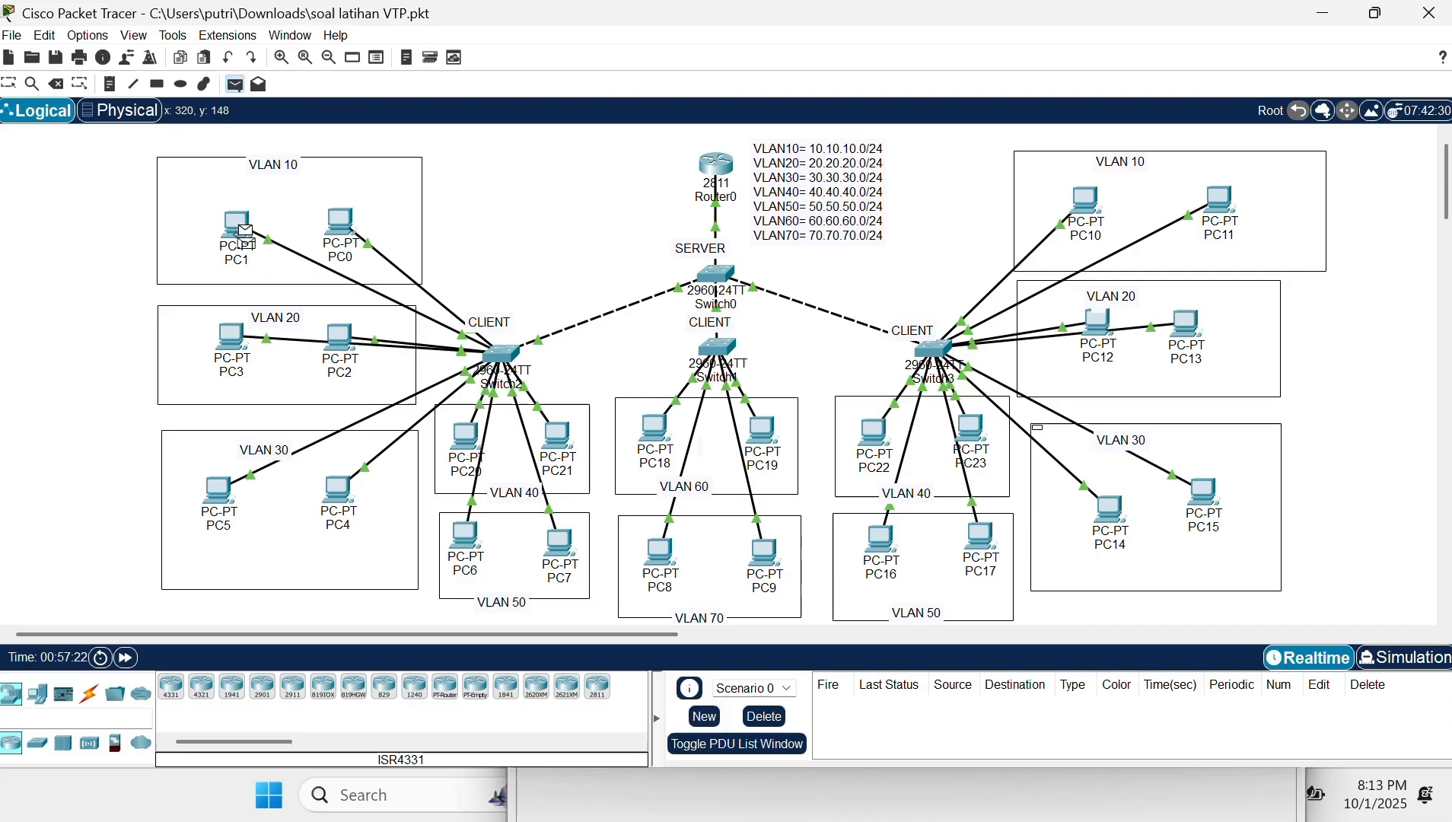
click(242, 354)
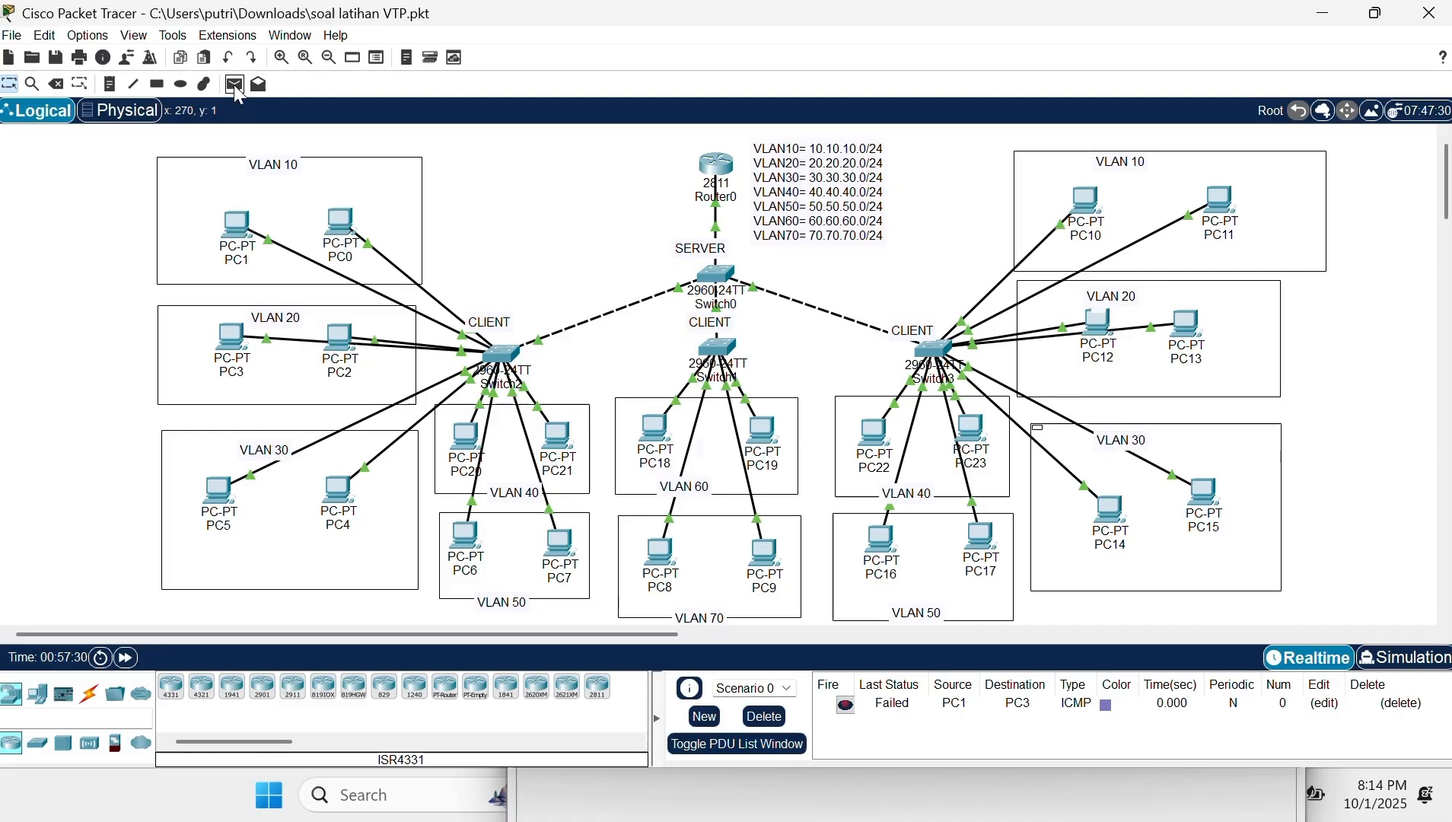
click(235, 84)
click(242, 225)
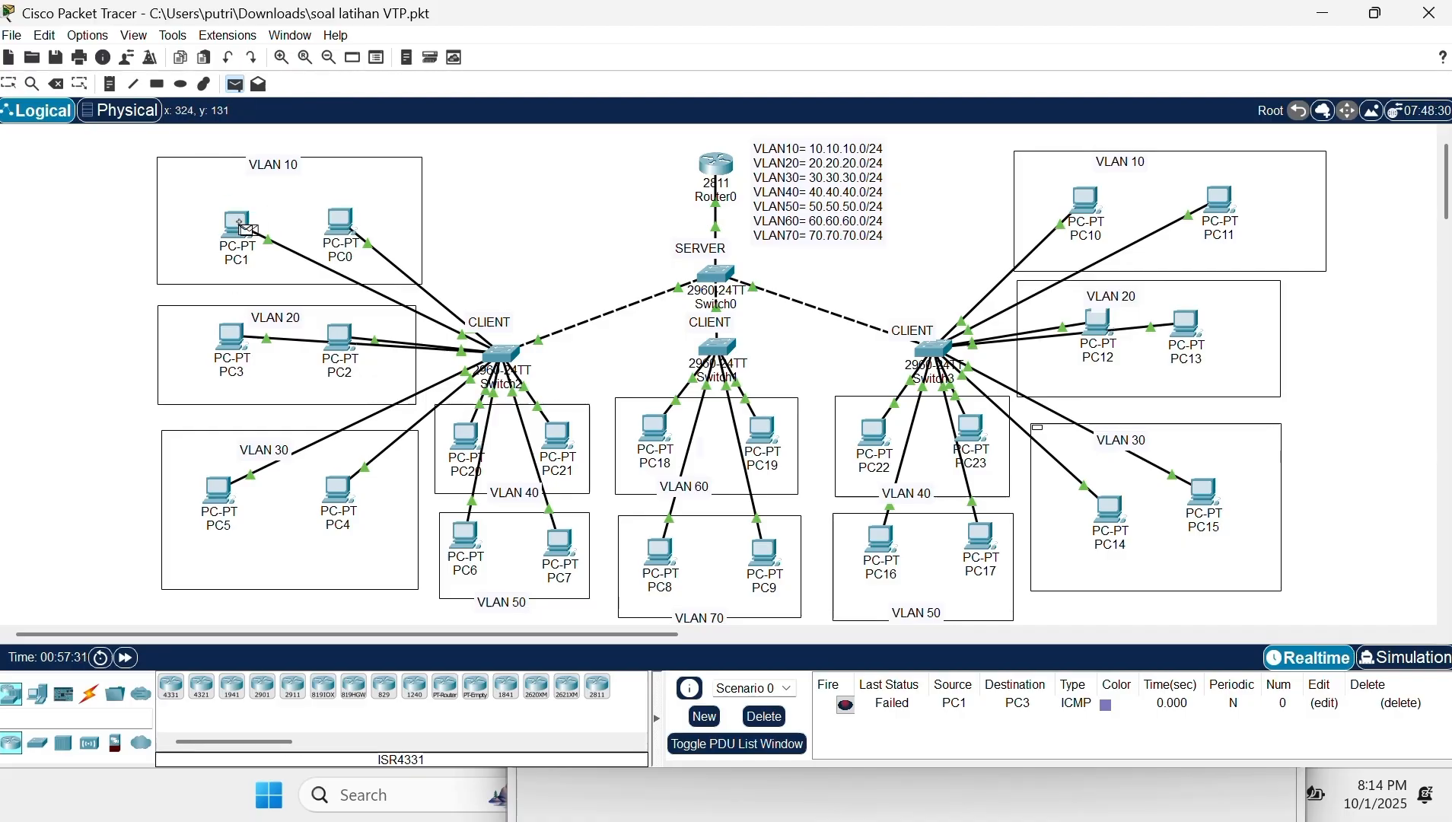
click(237, 337)
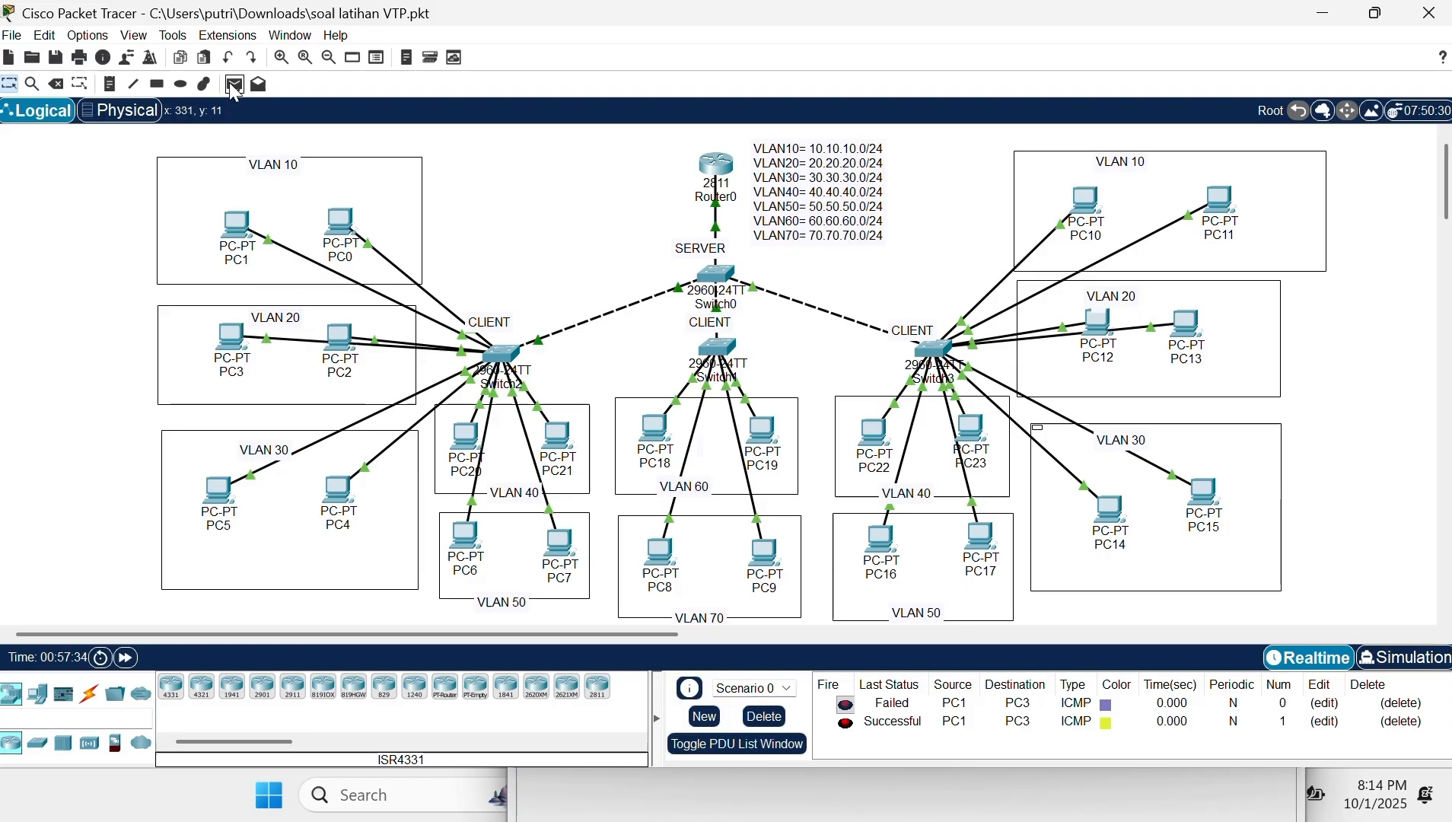
Step: Test connectivity between VLAN 10 and VLAN 40 by sending a simple PDU from PC1 to PC22 twice
click(235, 85)
click(240, 225)
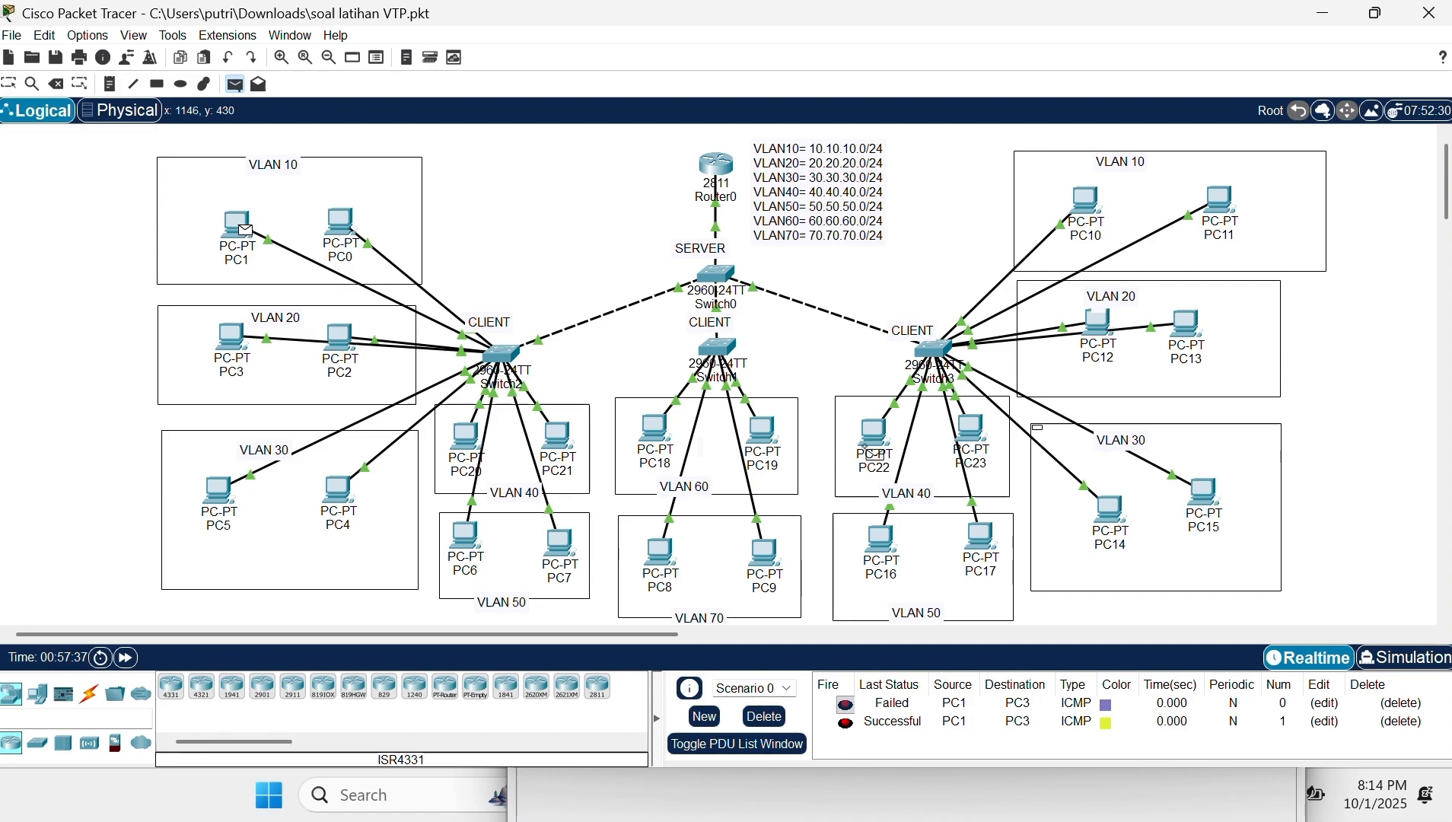
click(871, 440)
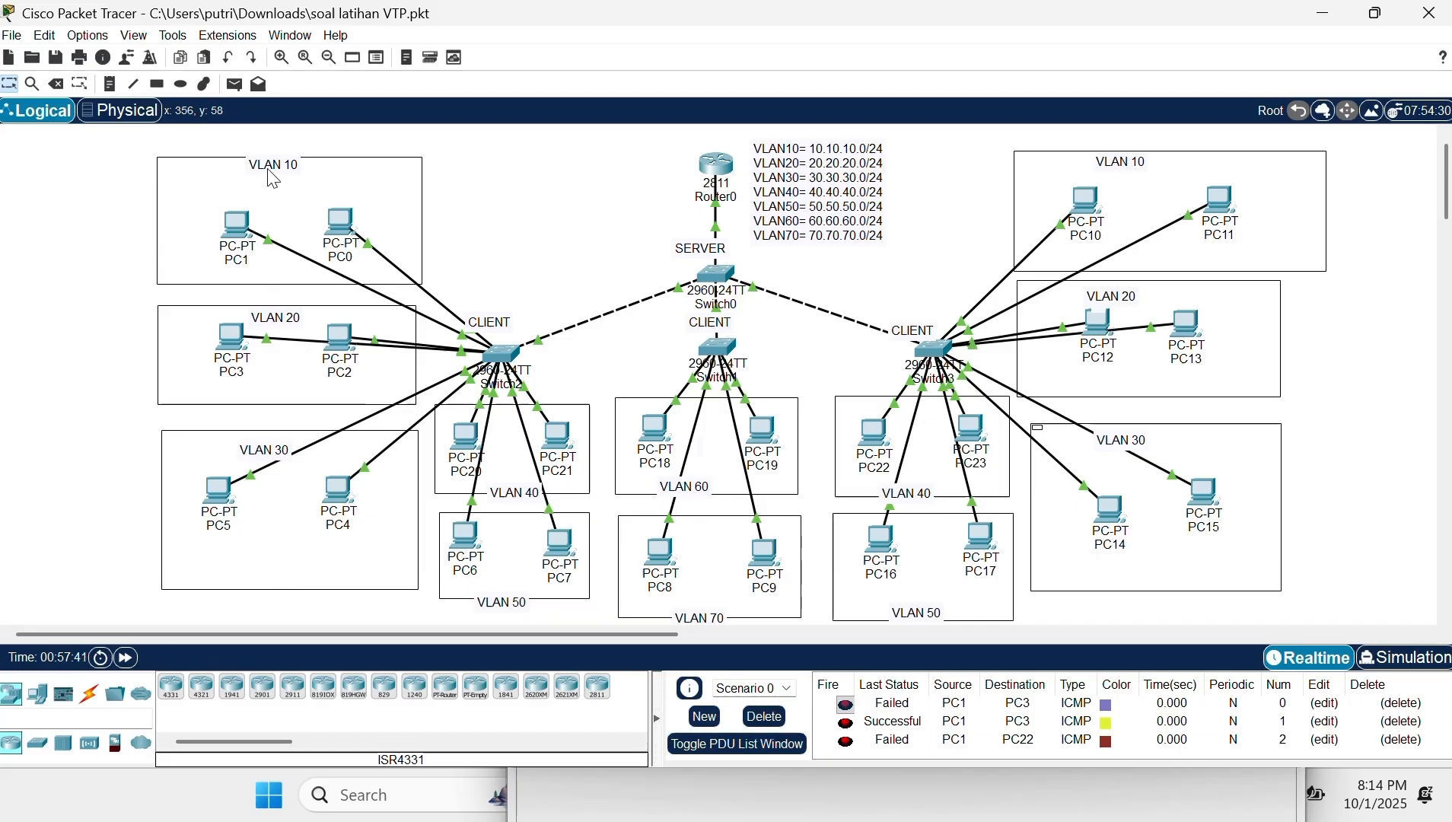
click(234, 84)
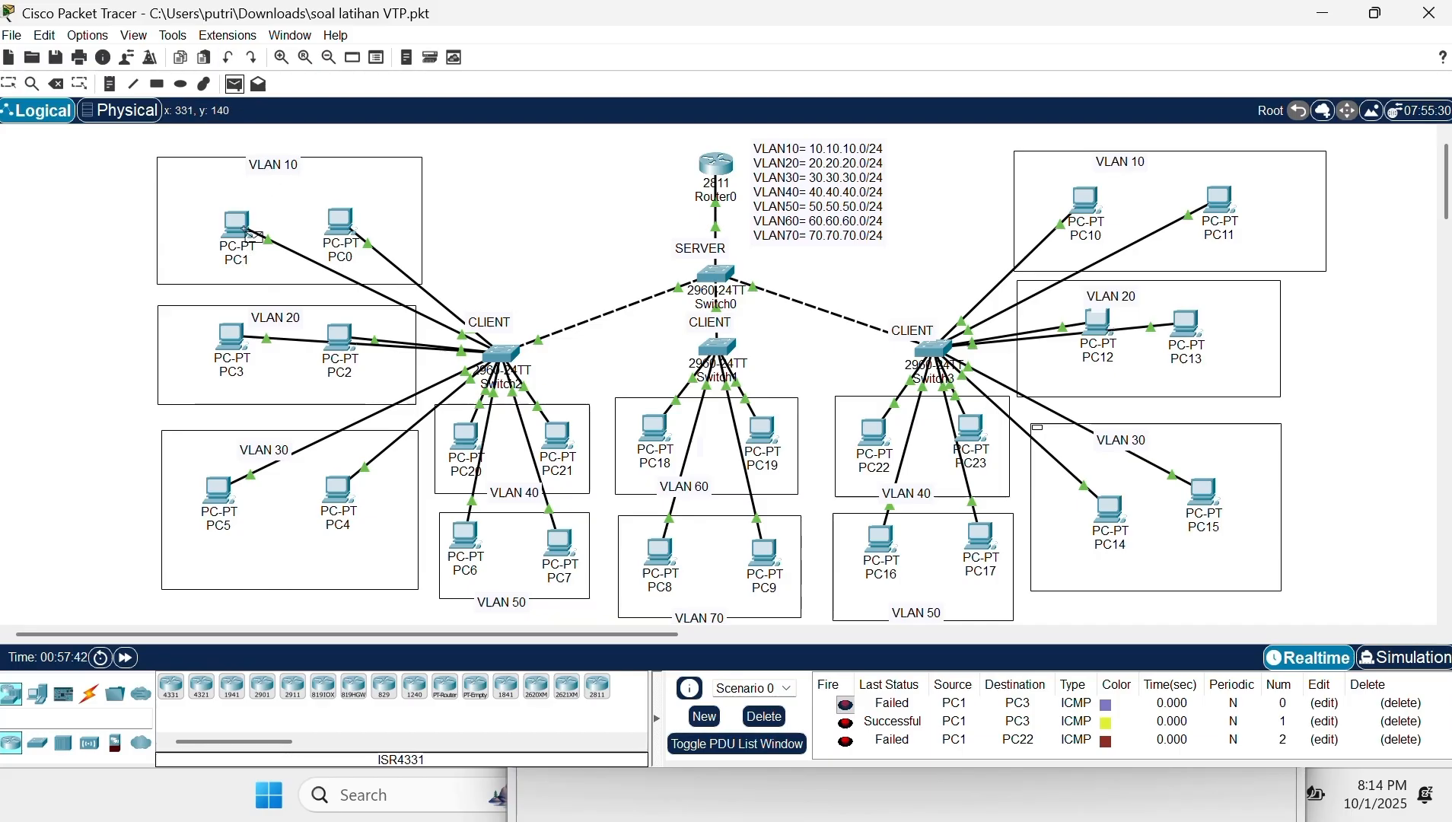
click(245, 231)
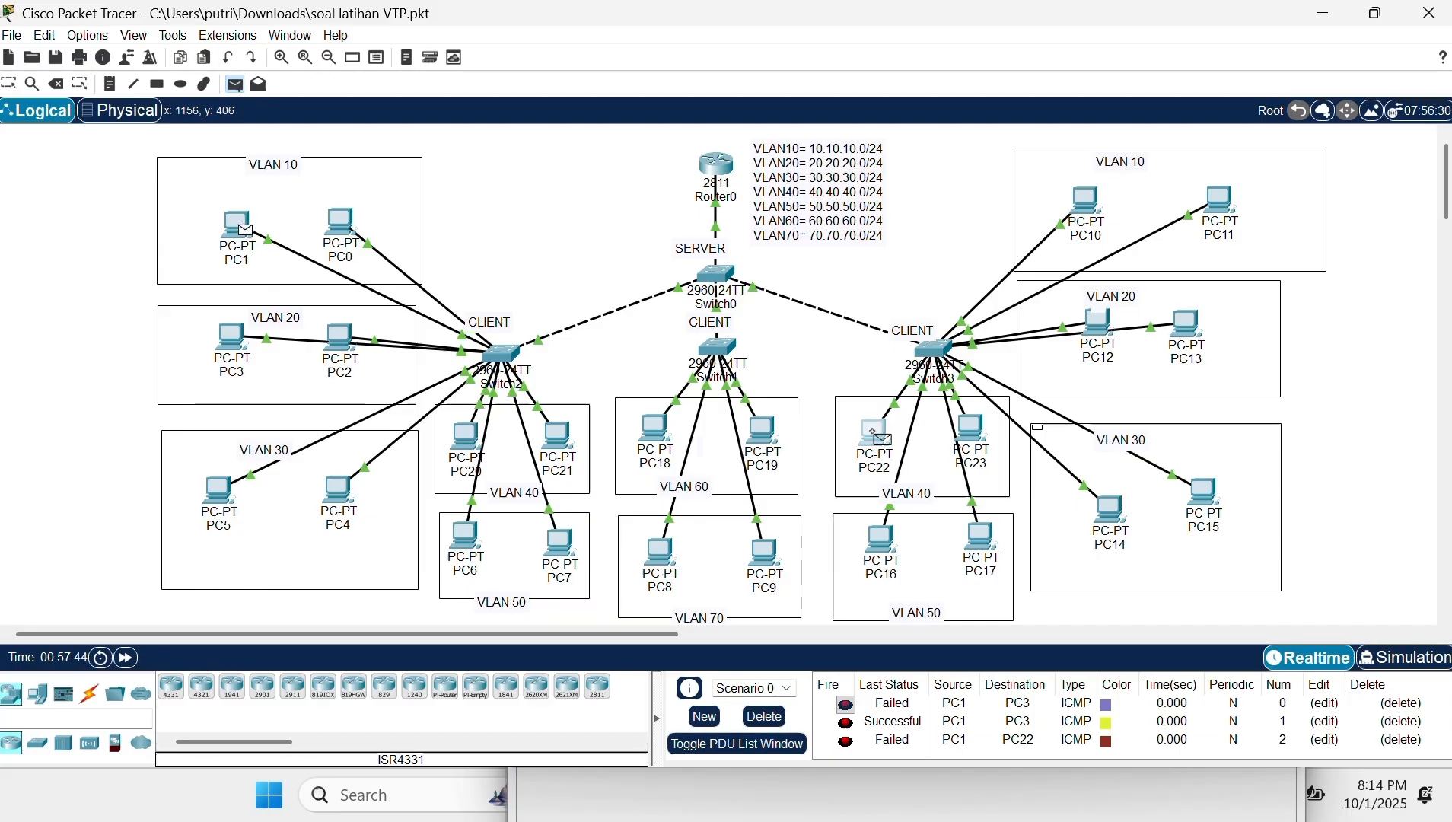
click(875, 434)
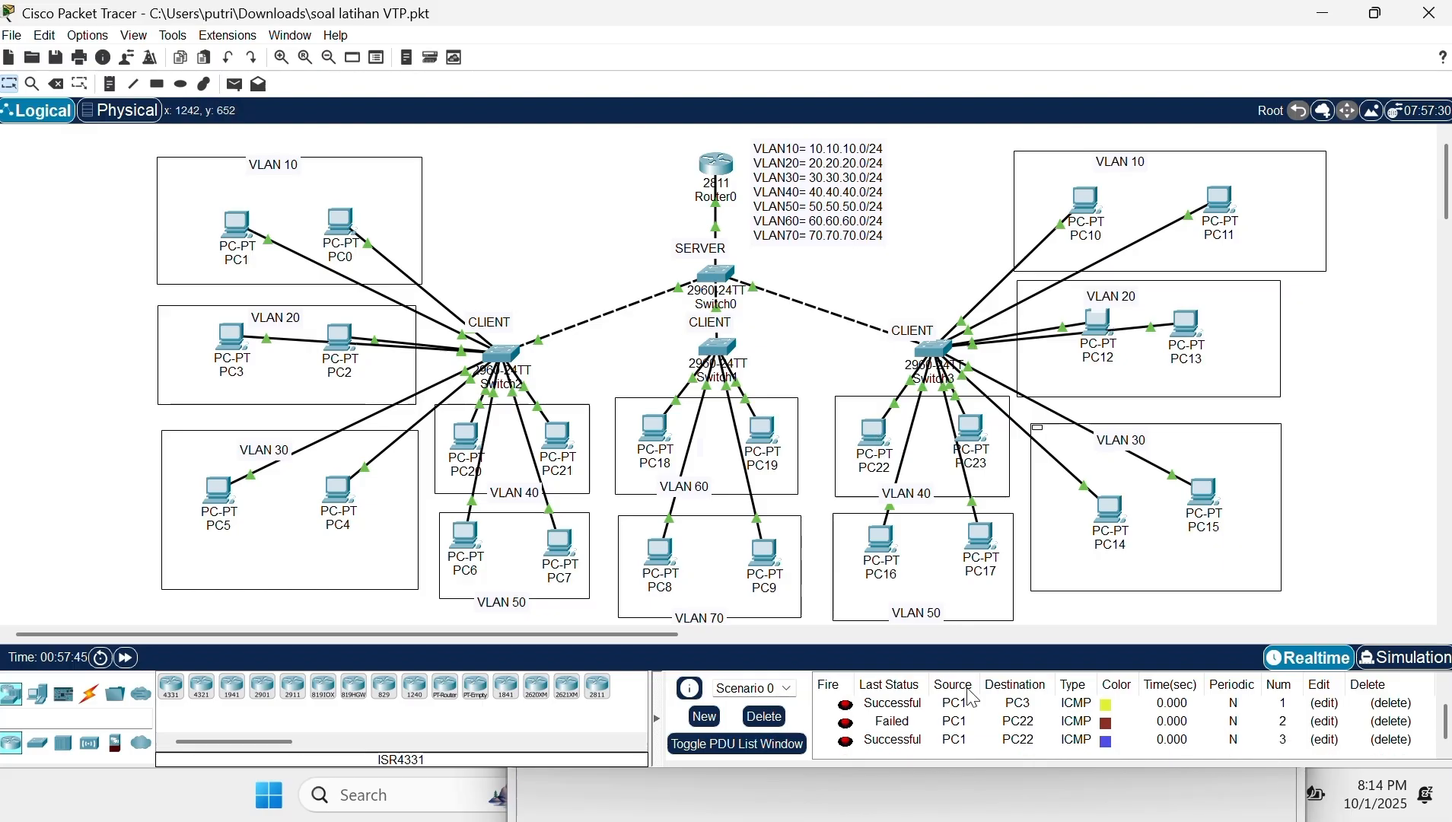